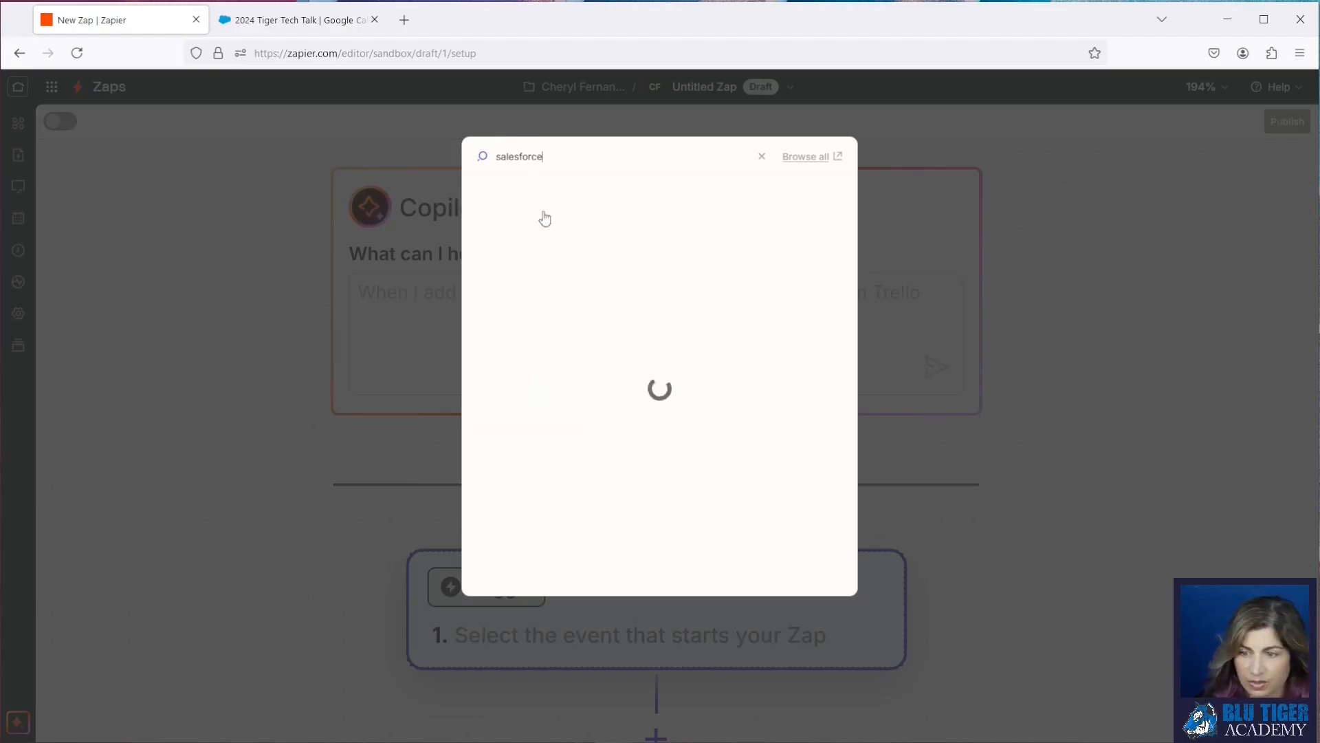
Step: Set Salesforce as the Zap's trigger app with the Updated Field on Record event
{"action": "left_click", "coordinate": [542, 218]}
{"action": "left_click", "coordinate": [769, 361]}
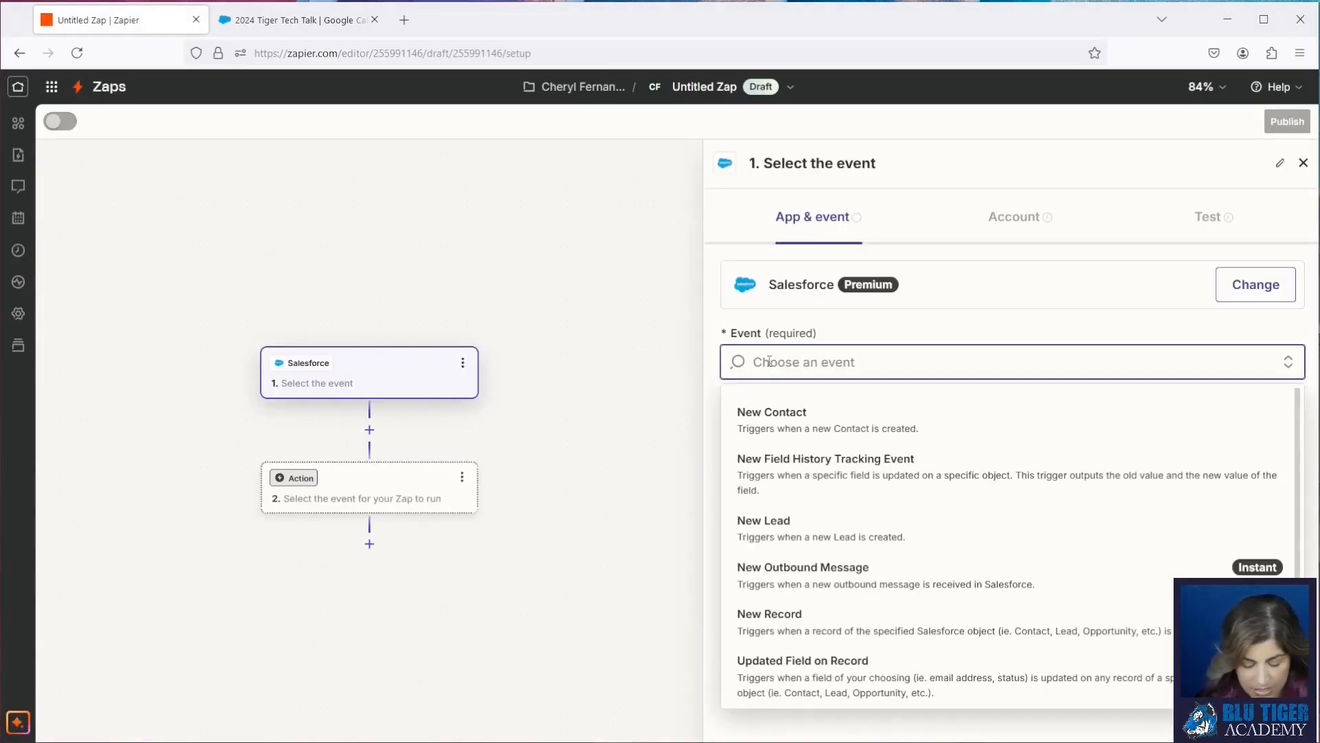
{"action": "type", "text": "update"}
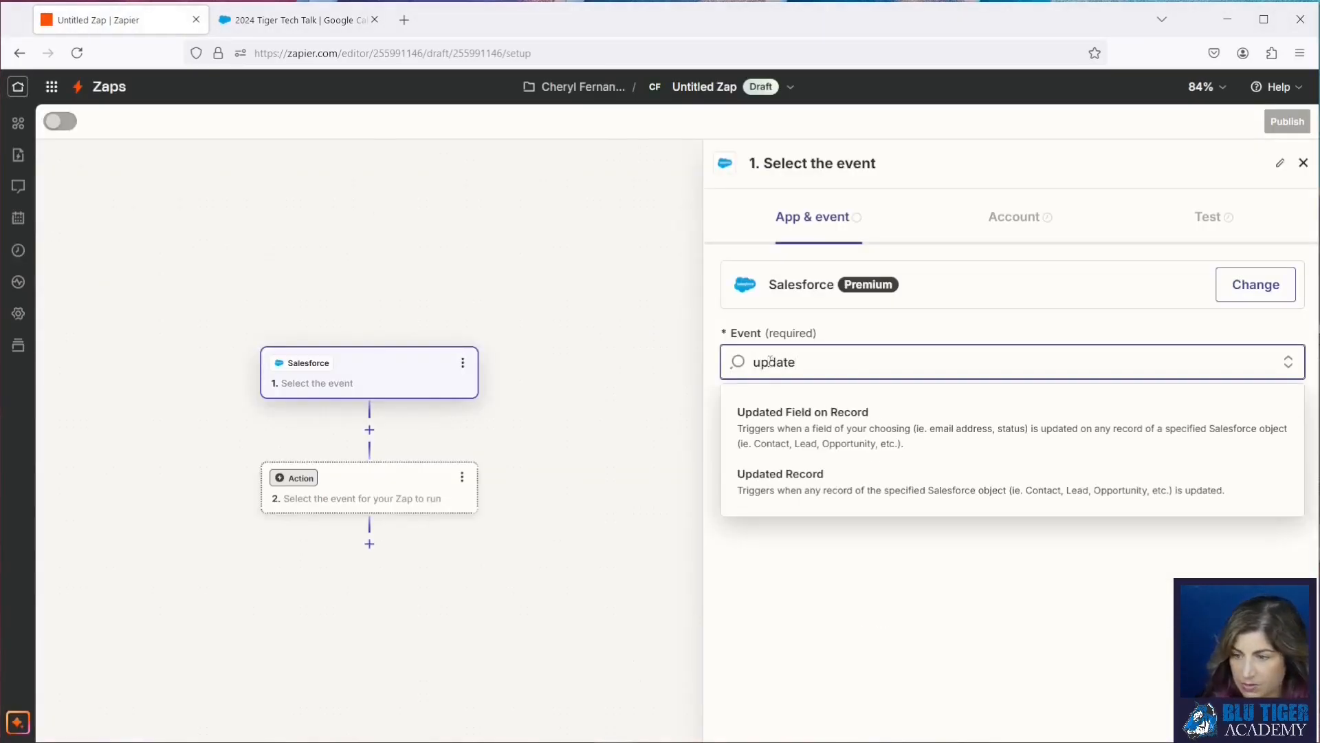
{"action": "left_click", "coordinate": [803, 419]}
Step: Choose the existing Salesforce account for the trigger
{"action": "left_click", "coordinate": [951, 218]}
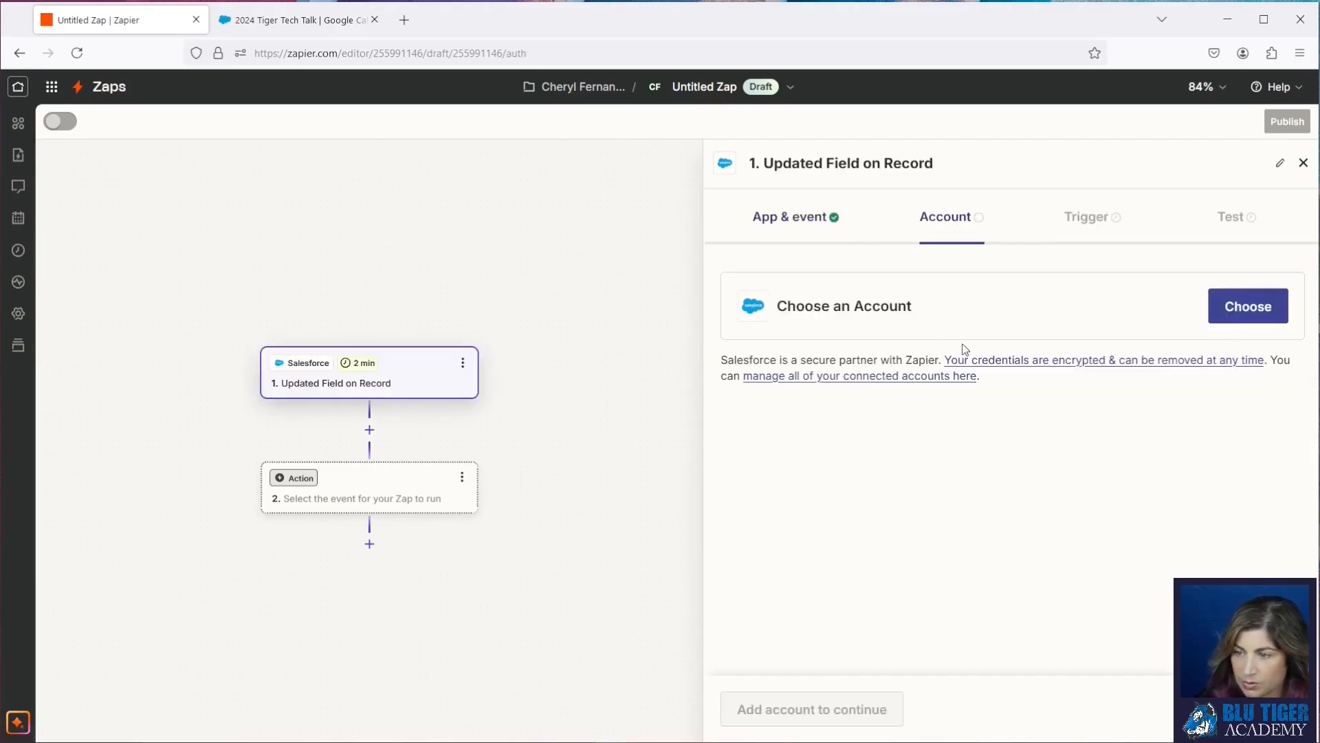
{"action": "left_click", "coordinate": [1219, 313]}
{"action": "left_click", "coordinate": [875, 473]}
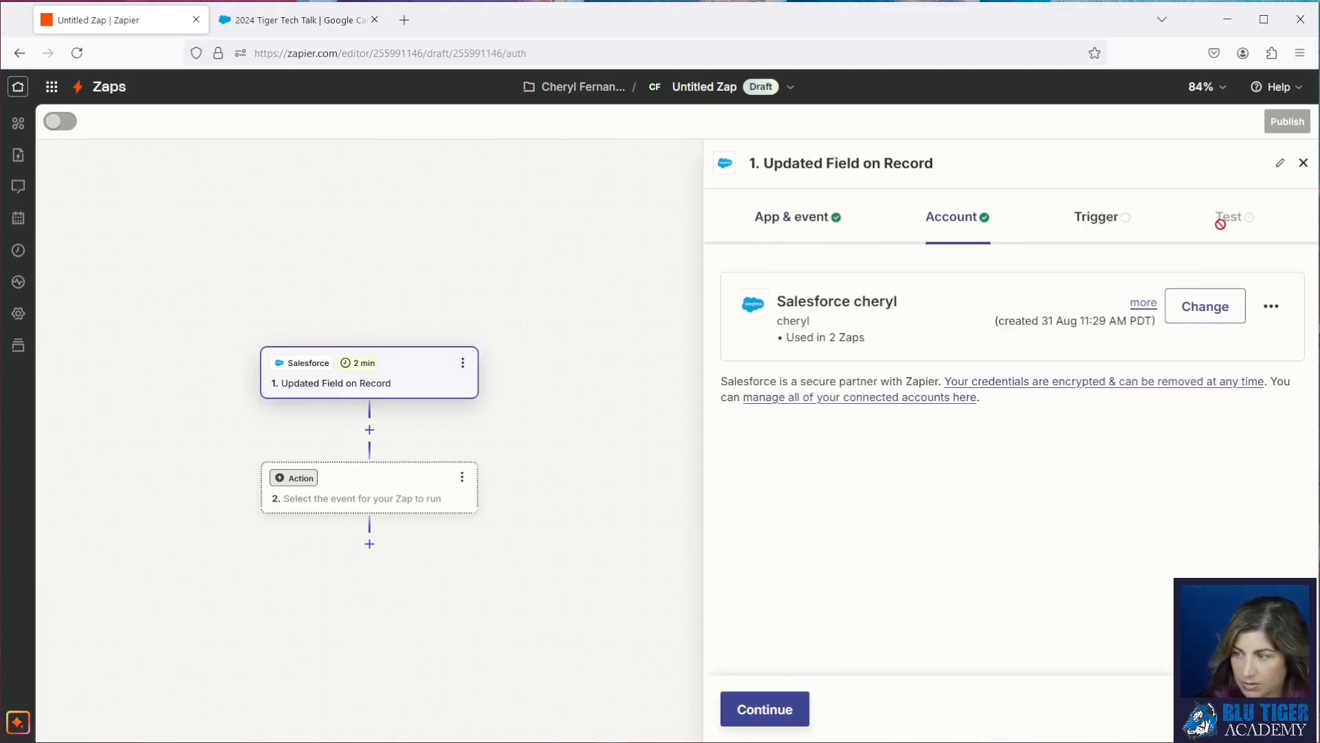
Step: Set the trigger's Salesforce Object to Google Calendar Event
{"action": "left_click", "coordinate": [1100, 217]}
{"action": "left_click", "coordinate": [825, 466]}
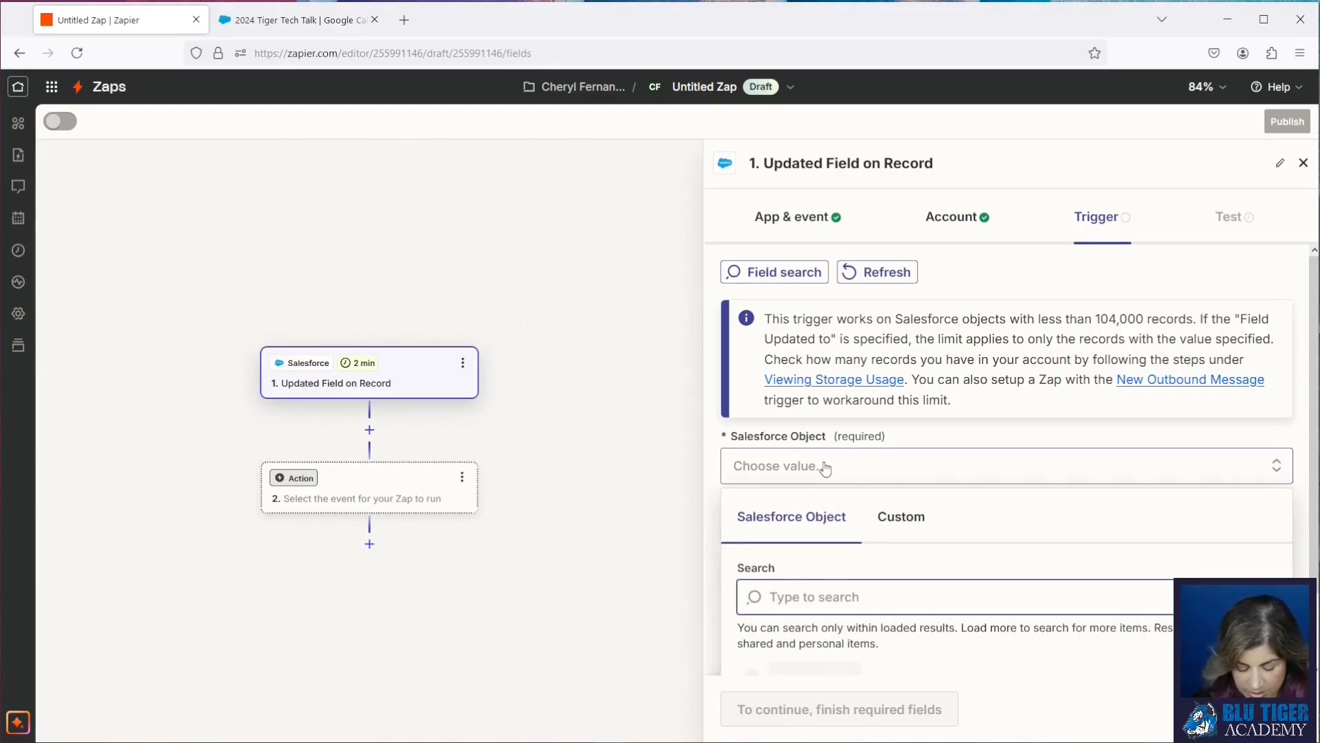
{"action": "type", "text": "google"}
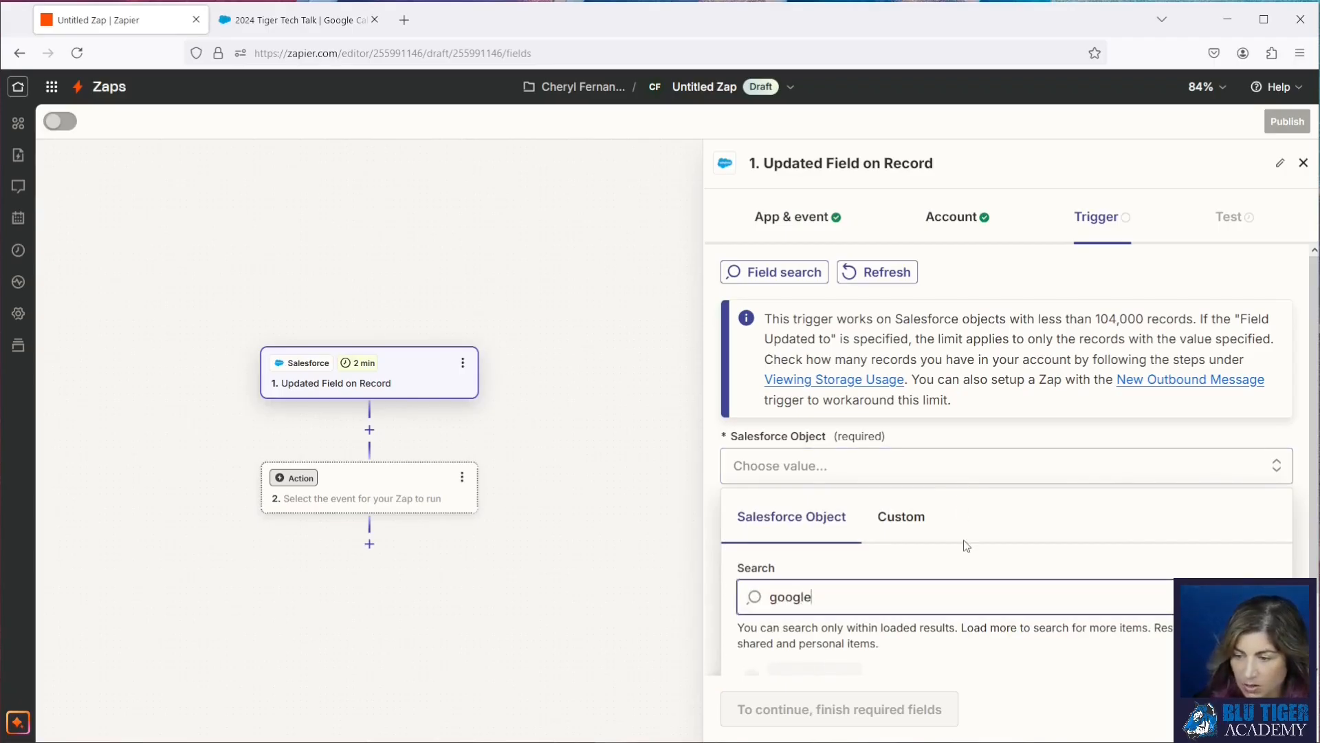
{"action": "scroll", "coordinate": [963, 543], "scroll_direction": "down", "scroll_amount": 3}
{"action": "left_click", "coordinate": [944, 649]}
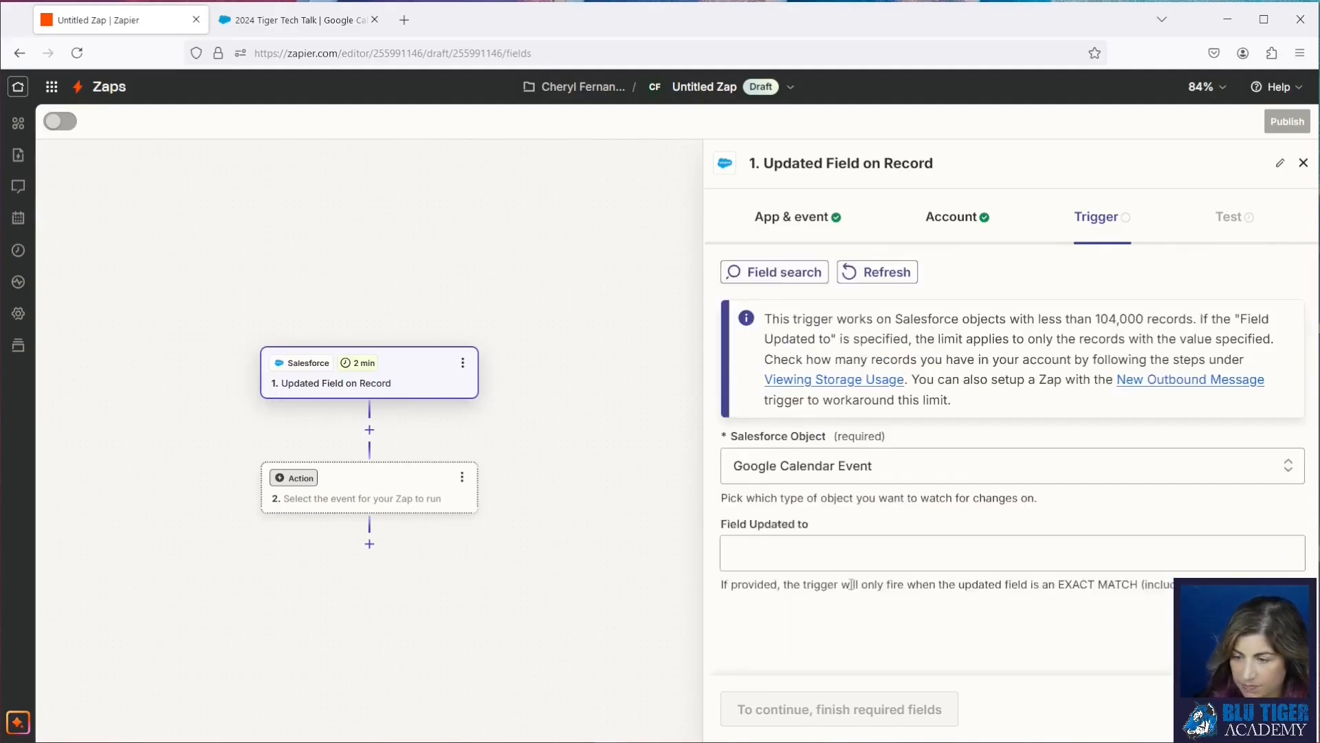
Step: Set the field watched by the Salesforce trigger to Status
{"action": "scroll", "coordinate": [860, 482], "scroll_direction": "down", "scroll_amount": 2}
{"action": "left_click", "coordinate": [813, 447]}
{"action": "type", "text": "status"}
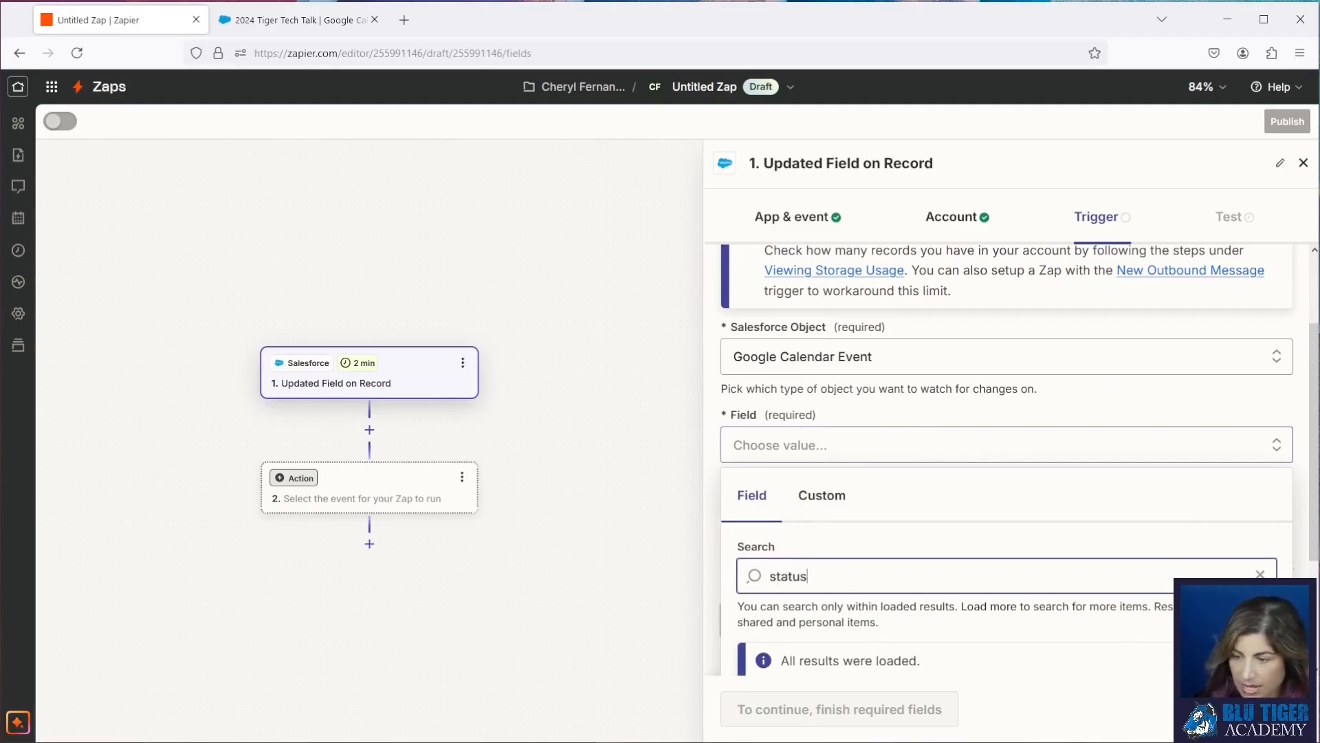
{"action": "scroll", "coordinate": [992, 523], "scroll_direction": "down", "scroll_amount": 3}
{"action": "left_click", "coordinate": [913, 555]}
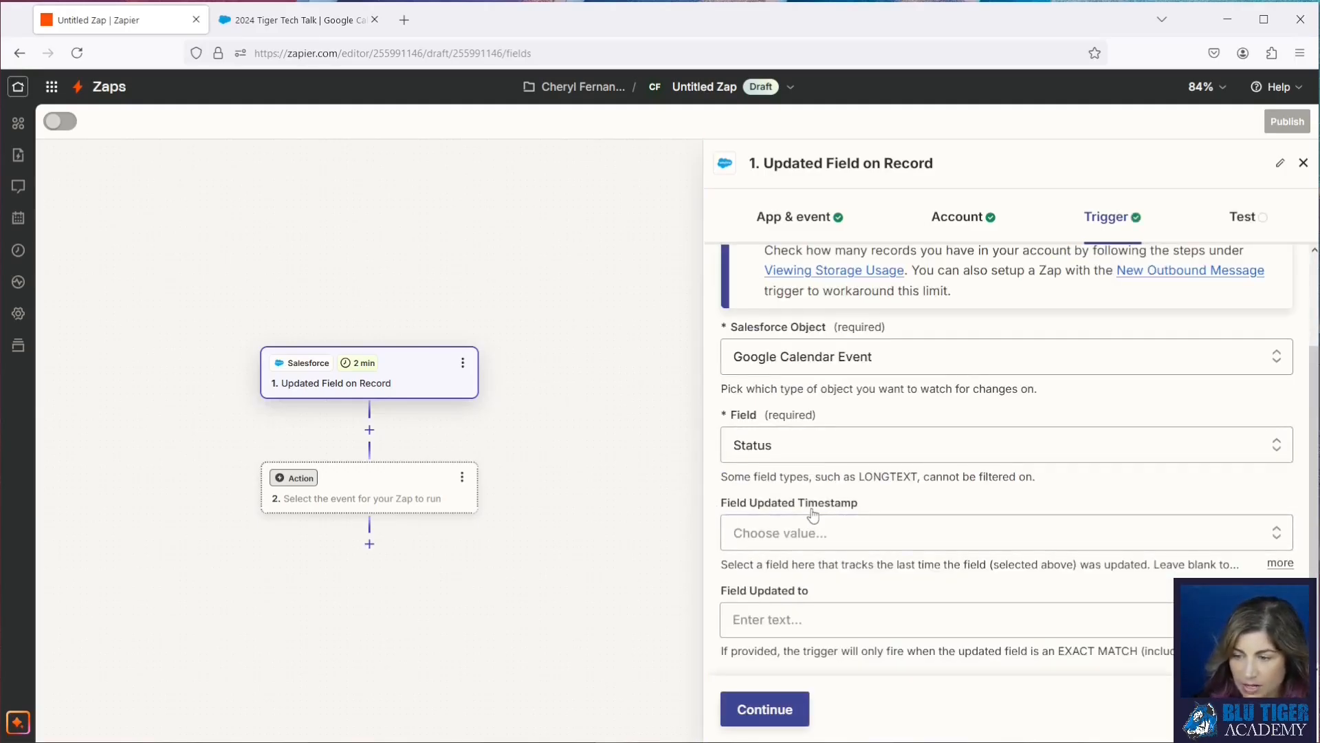
Step: Set the trigger's Field Updated Timestamp to Last Modified Date
{"action": "left_click", "coordinate": [815, 538]}
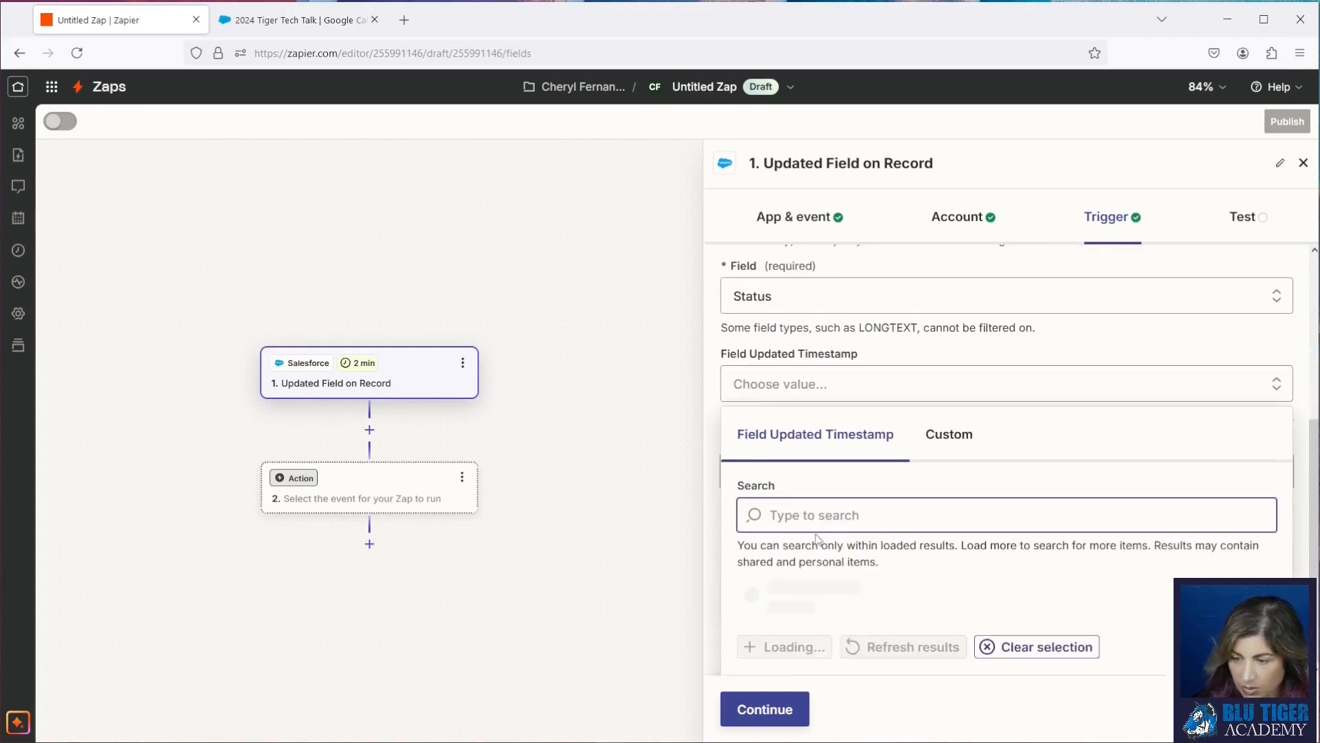
{"action": "scroll", "coordinate": [817, 540], "scroll_direction": "down", "scroll_amount": 5}
{"action": "left_click", "coordinate": [818, 532]}
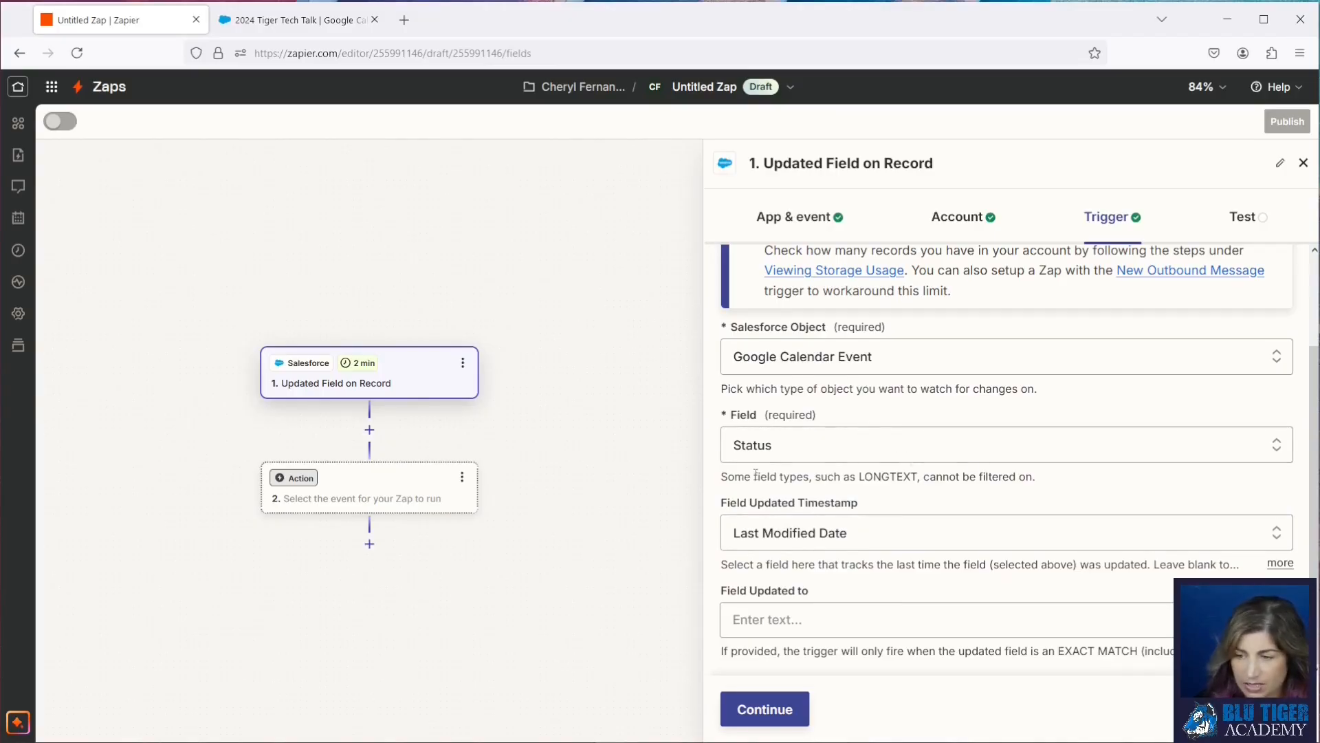
Step: Set the trigger's Field Updated to value to Scheduled and test the trigger for sample records
{"action": "left_click", "coordinate": [777, 623]}
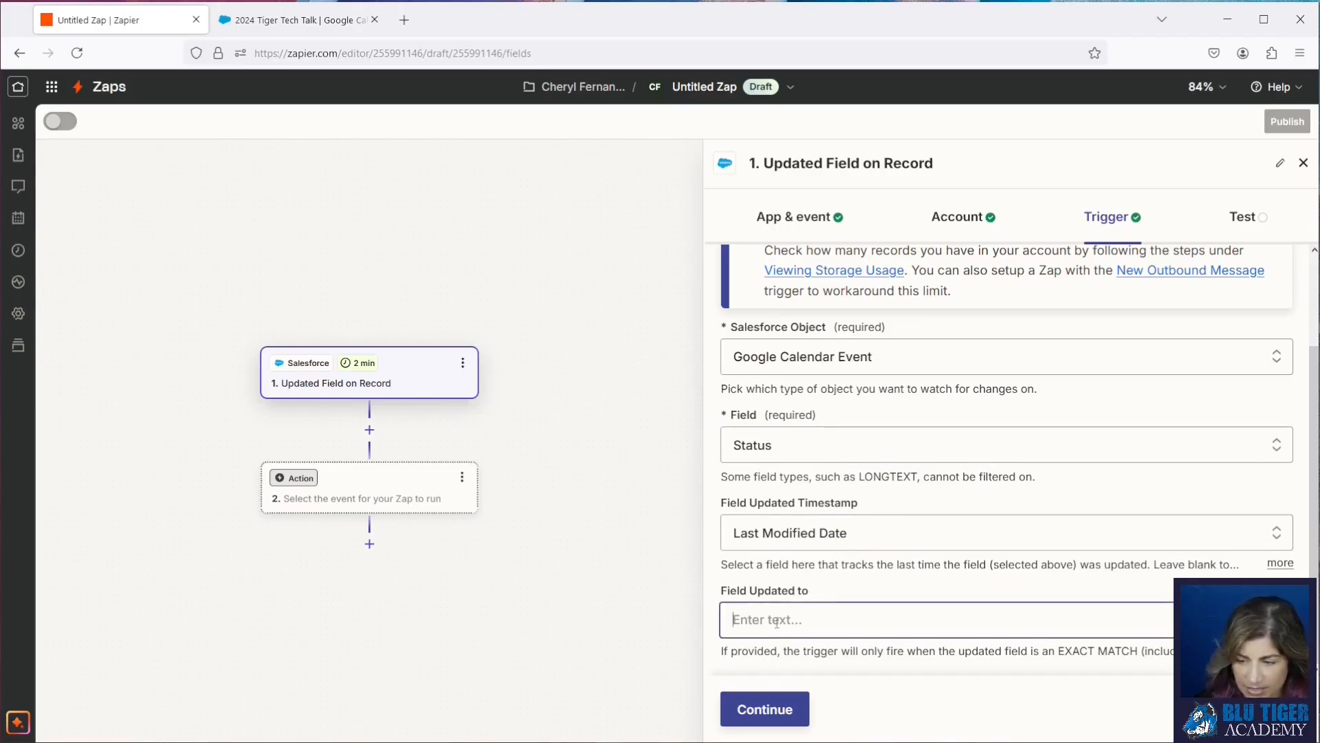
{"action": "type", "text": "Scheduled"}
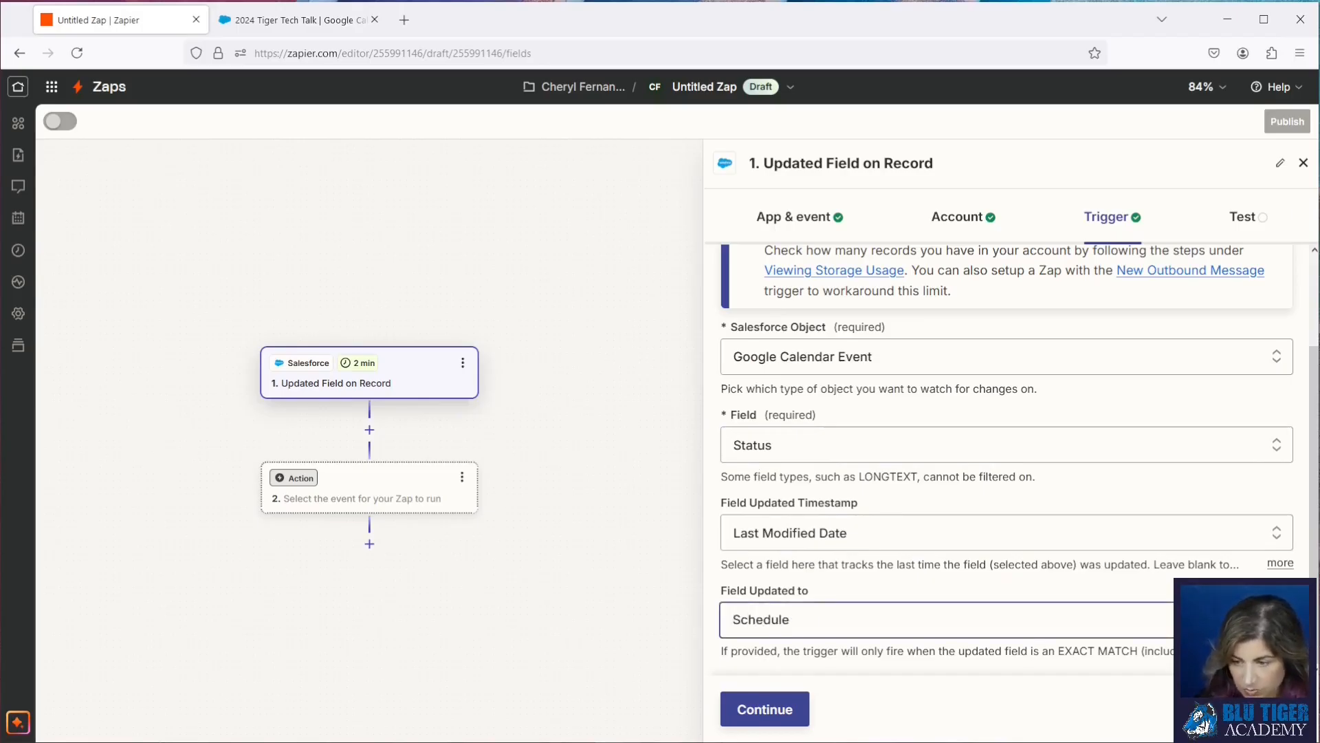
{"action": "left_click", "coordinate": [766, 707]}
{"action": "left_click", "coordinate": [1032, 490]}
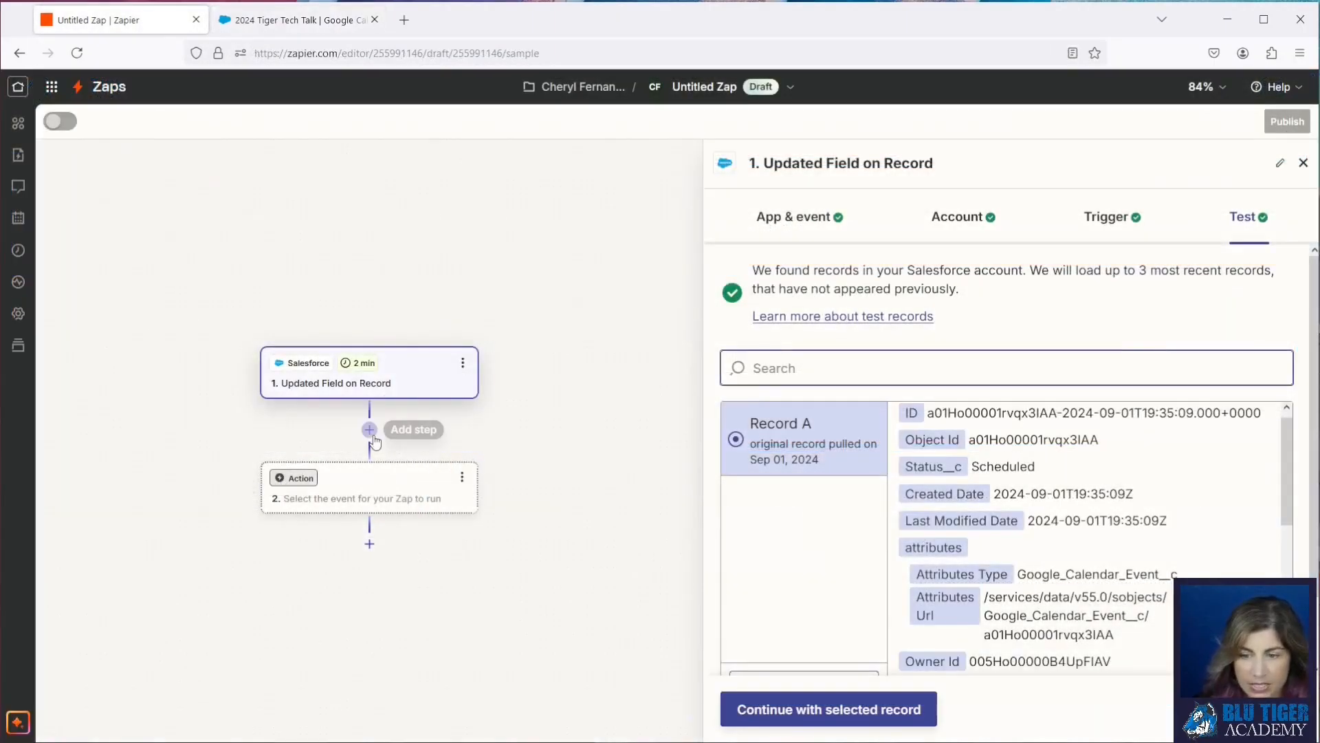
Step: Add a Paths by Zapier step directly after the Salesforce trigger
{"action": "left_click", "coordinate": [369, 430]}
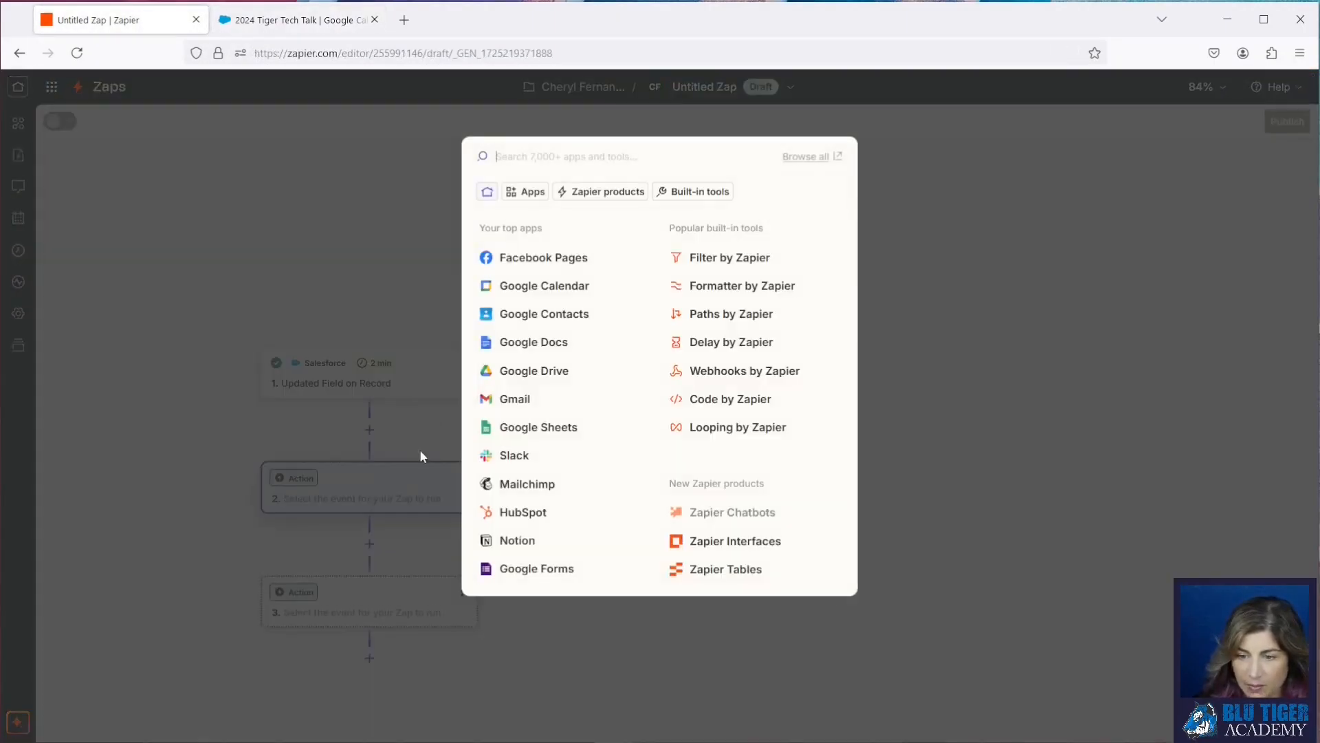
{"action": "left_click", "coordinate": [708, 313]}
{"action": "left_click", "coordinate": [705, 448]}
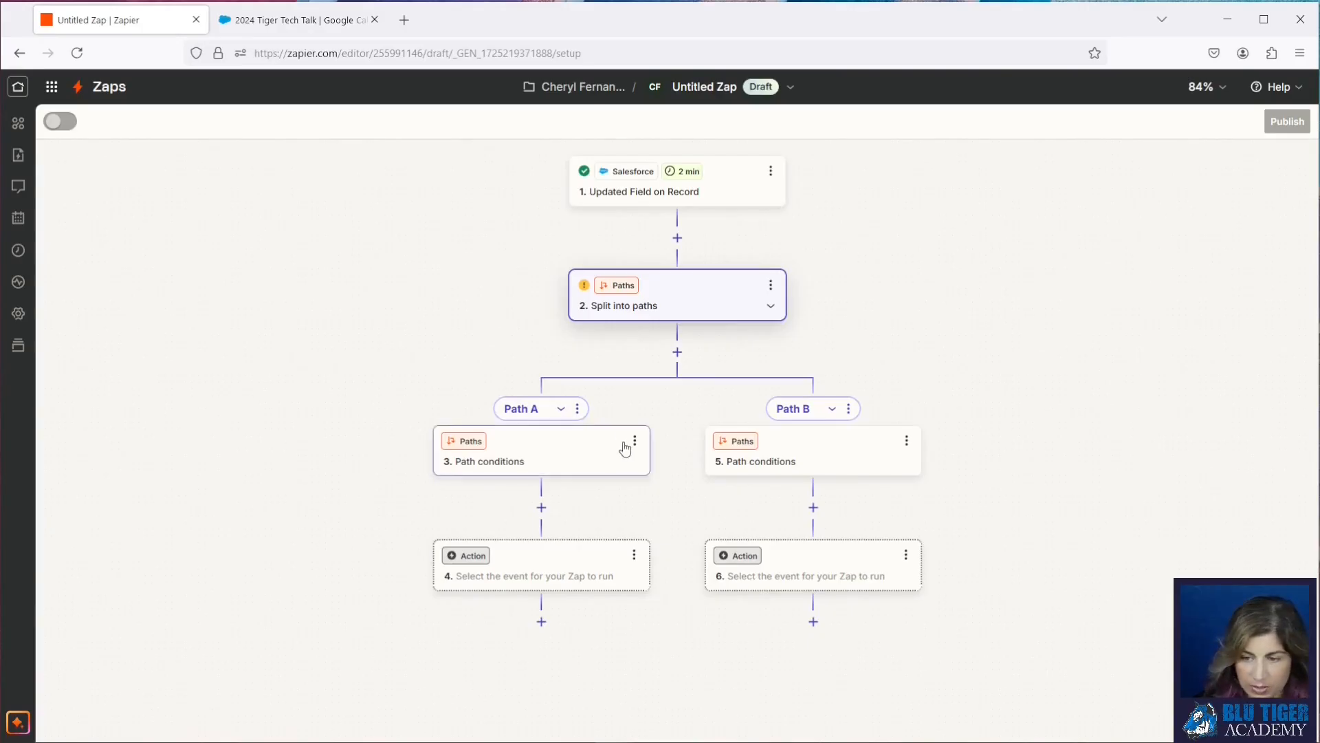
Step: Rename Path A to "Scheduled - Event DNE"
{"action": "left_click", "coordinate": [577, 409]}
{"action": "left_click", "coordinate": [642, 422]}
{"action": "type", "text": "Scheduled - Event"}
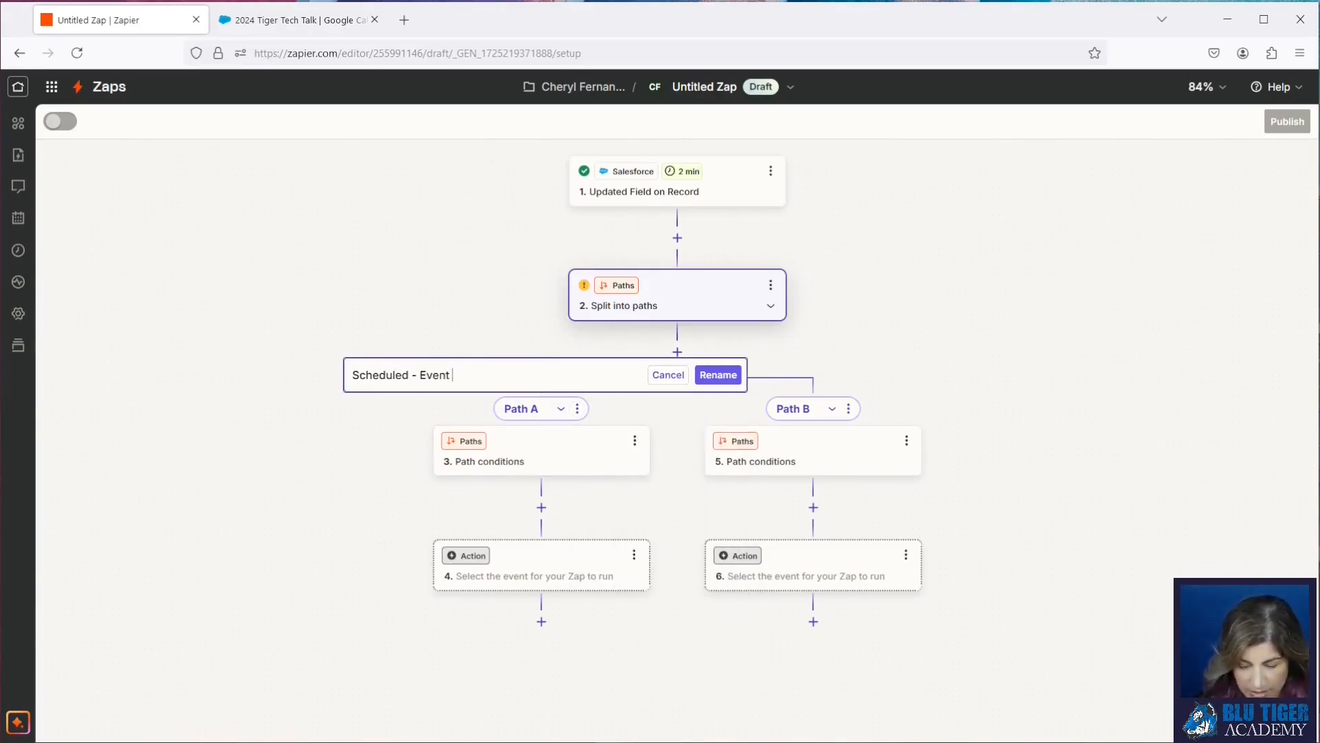
{"action": "type", "text": " DNE"}
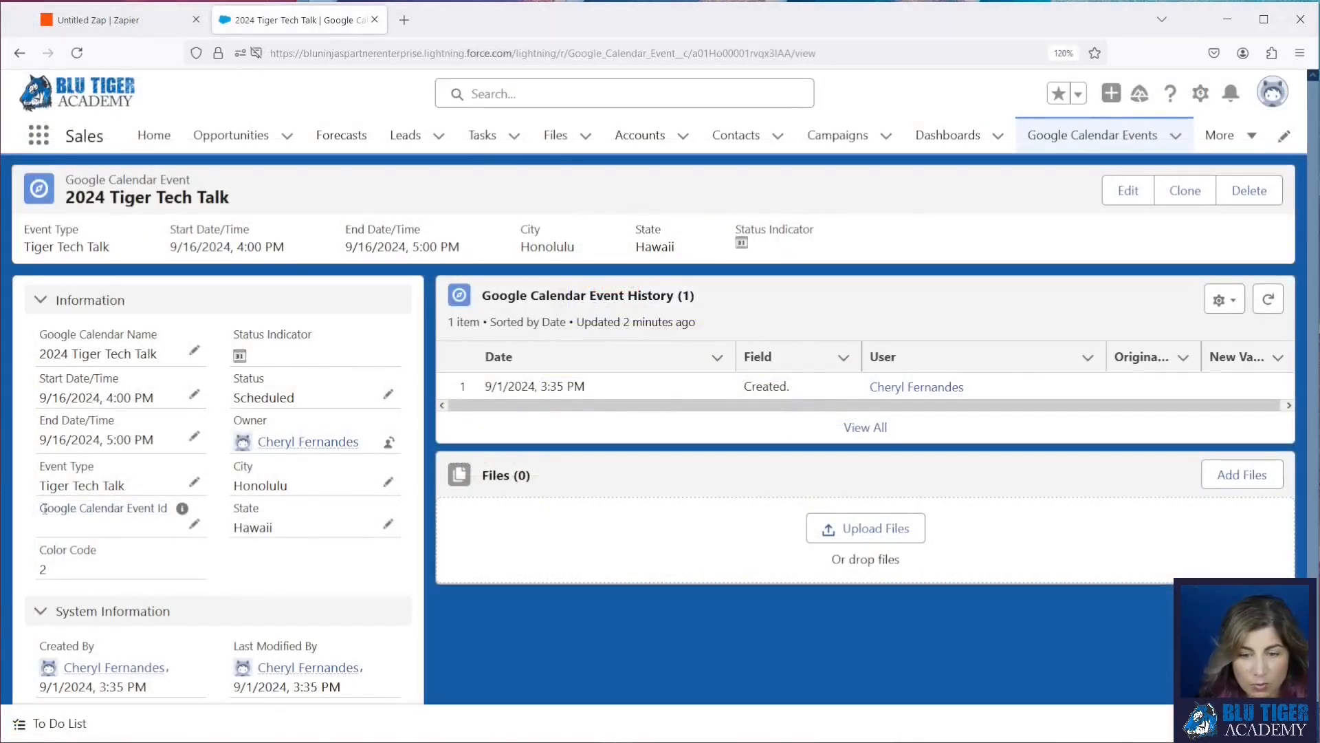
Step: Check the Google Calendar Event Id field in Salesforce and make the Scheduled - Event DNE path require that this field does not exist
{"action": "left_click_drag", "start_coordinate": [40, 509], "coordinate": [170, 519]}
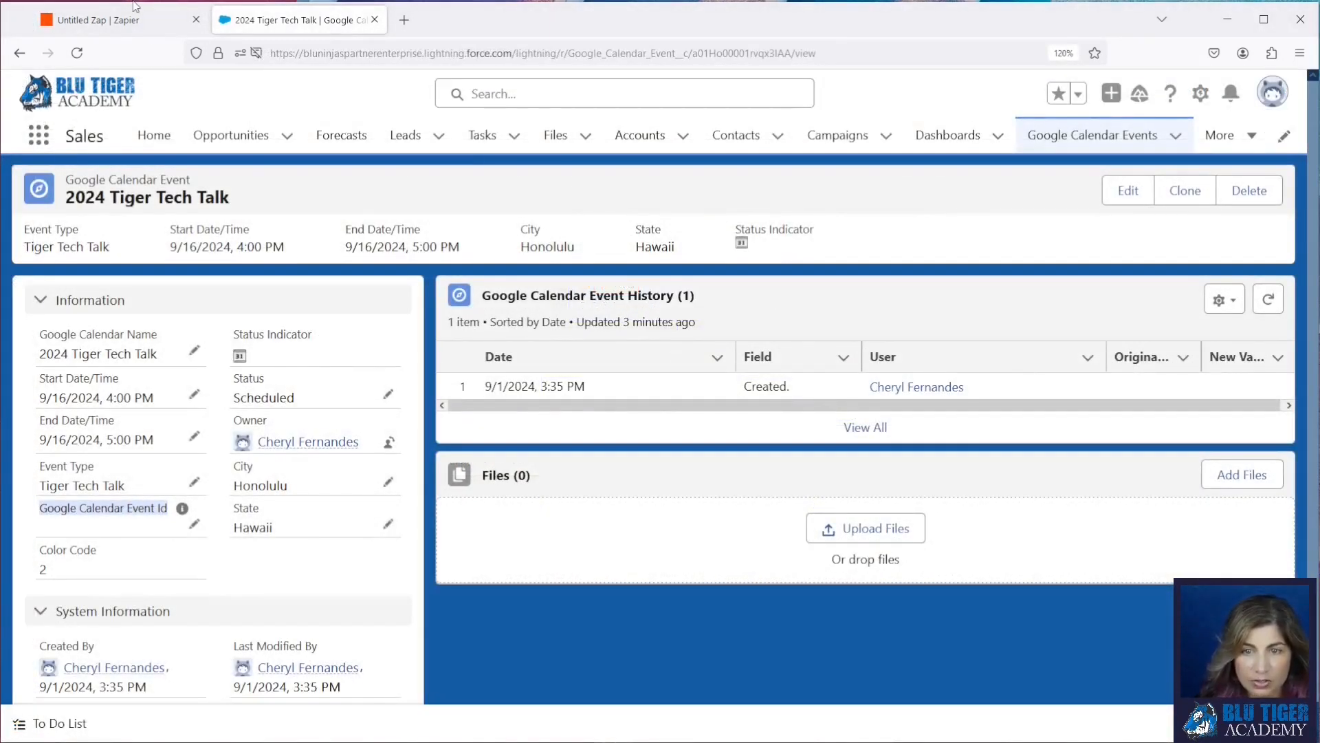
{"action": "left_click", "coordinate": [122, 27]}
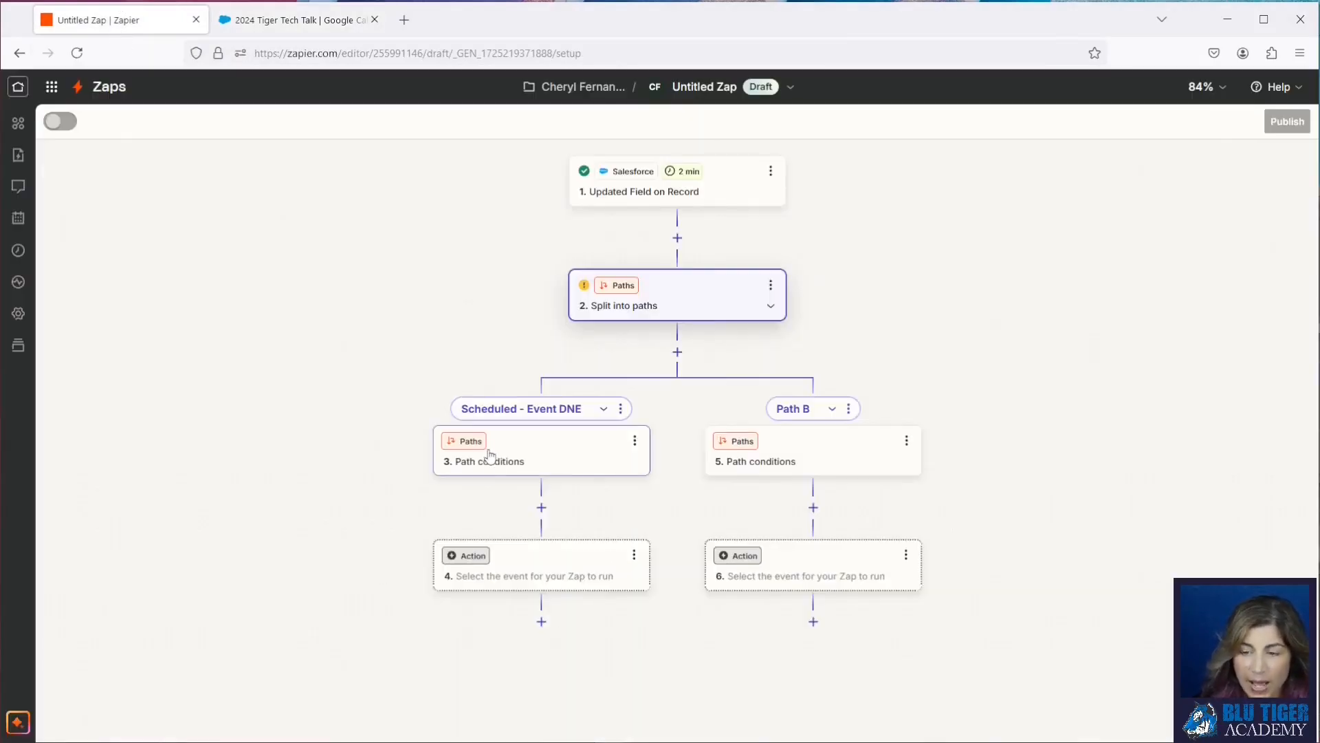
{"action": "left_click", "coordinate": [531, 460]}
{"action": "left_click", "coordinate": [772, 399]}
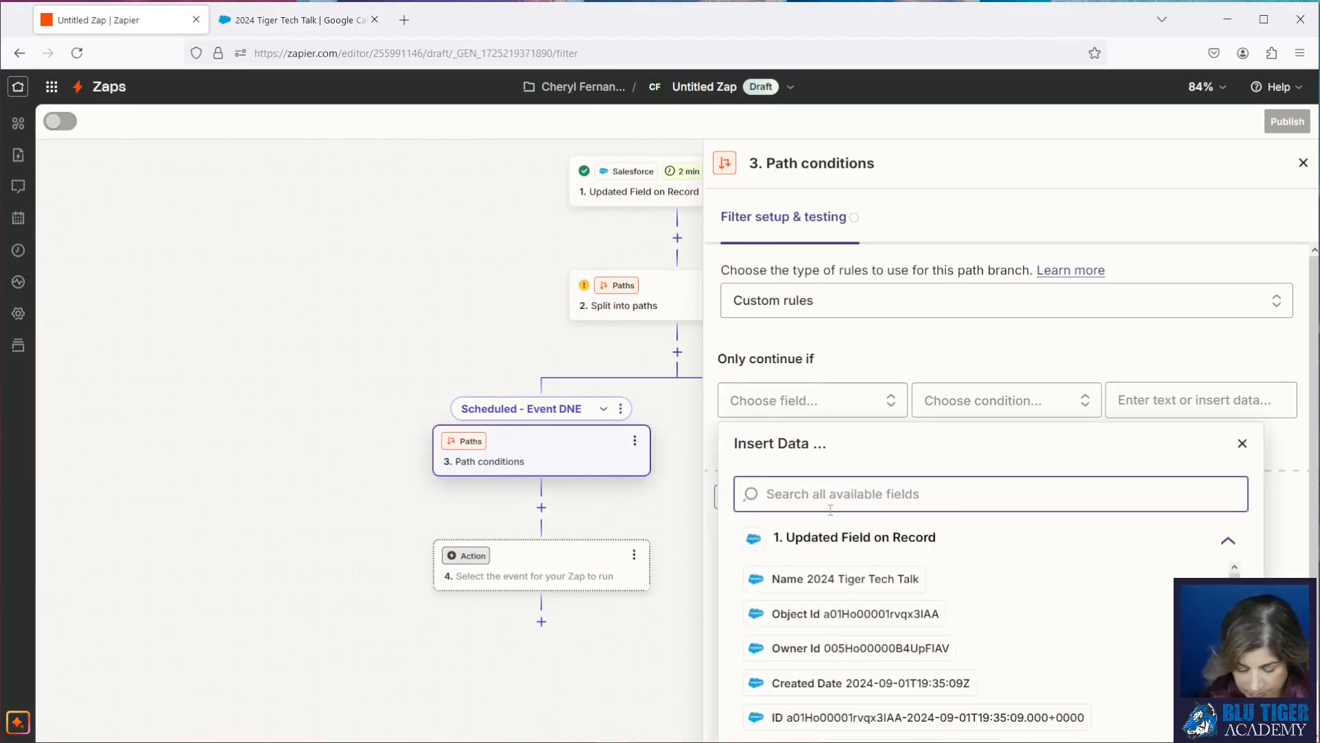
{"action": "type", "text": "google"}
{"action": "left_click", "coordinate": [825, 648]}
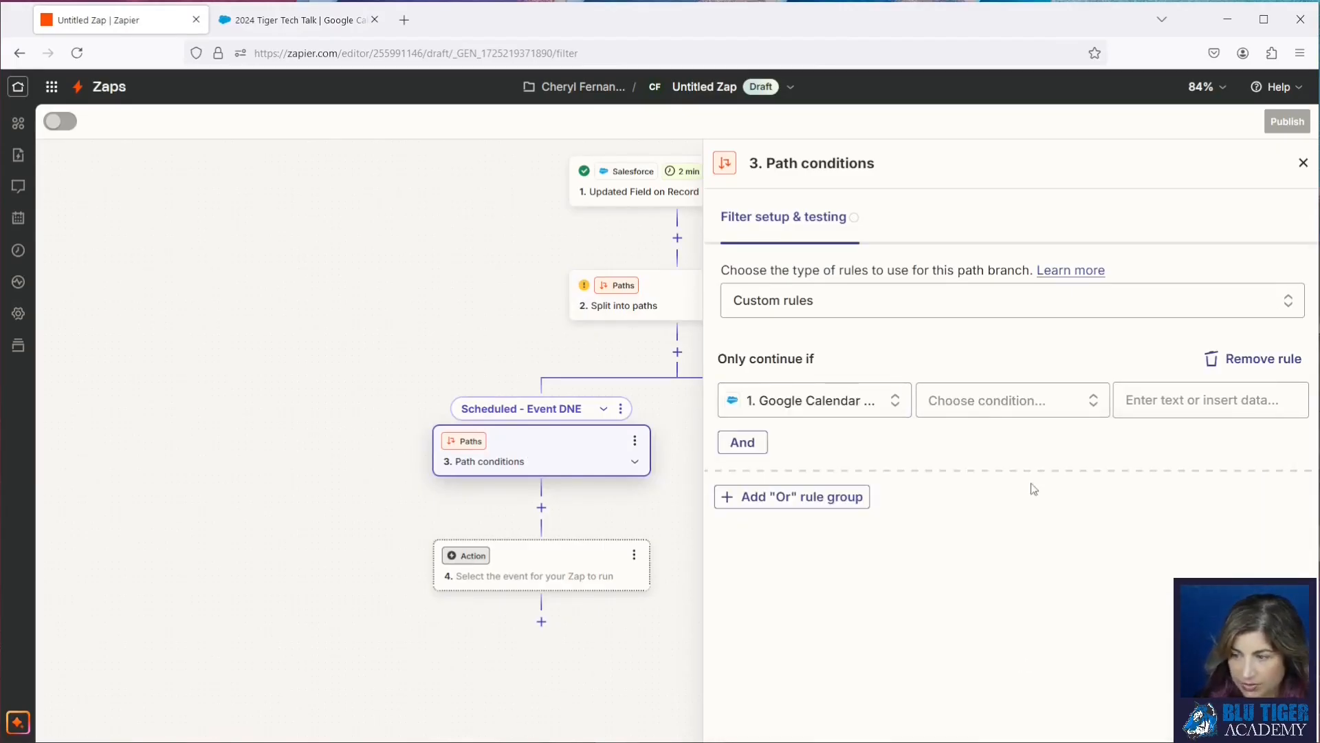
{"action": "left_click", "coordinate": [980, 405]}
{"action": "scroll", "coordinate": [990, 495], "scroll_direction": "down", "scroll_amount": 5}
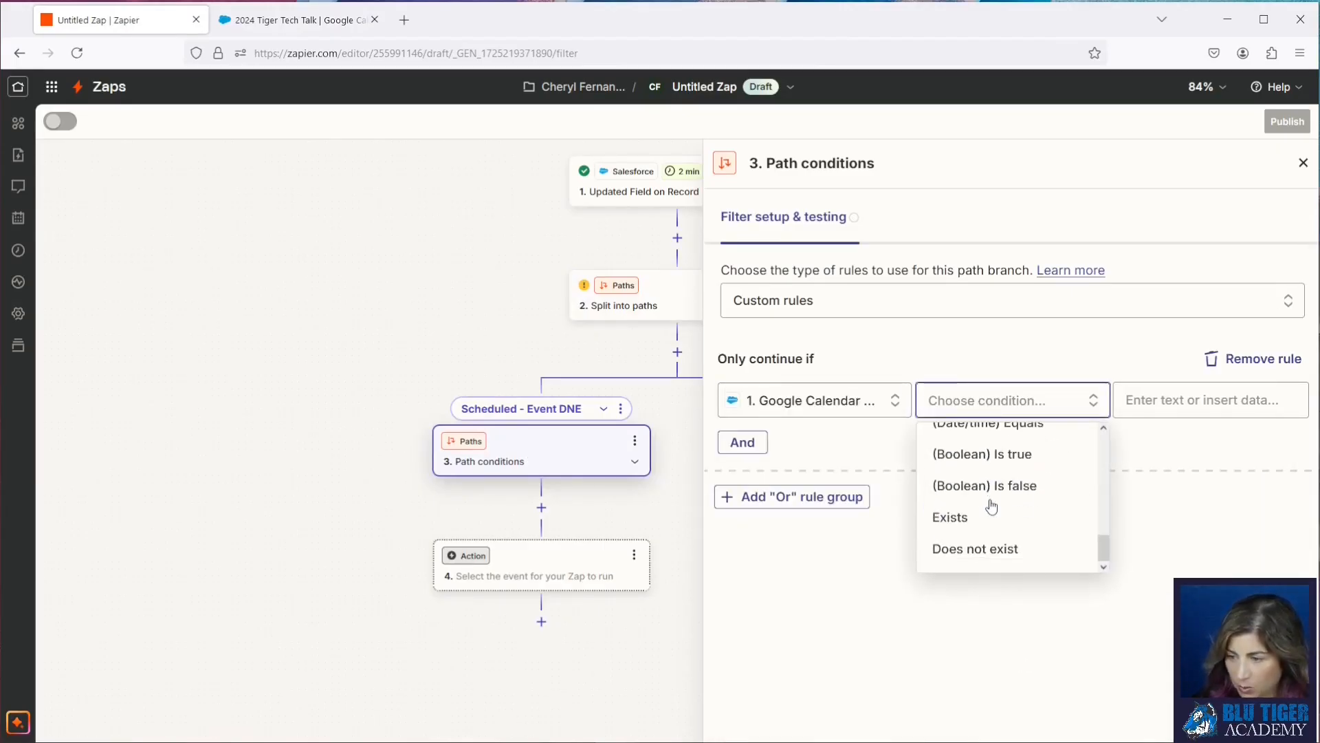
{"action": "left_click", "coordinate": [990, 547]}
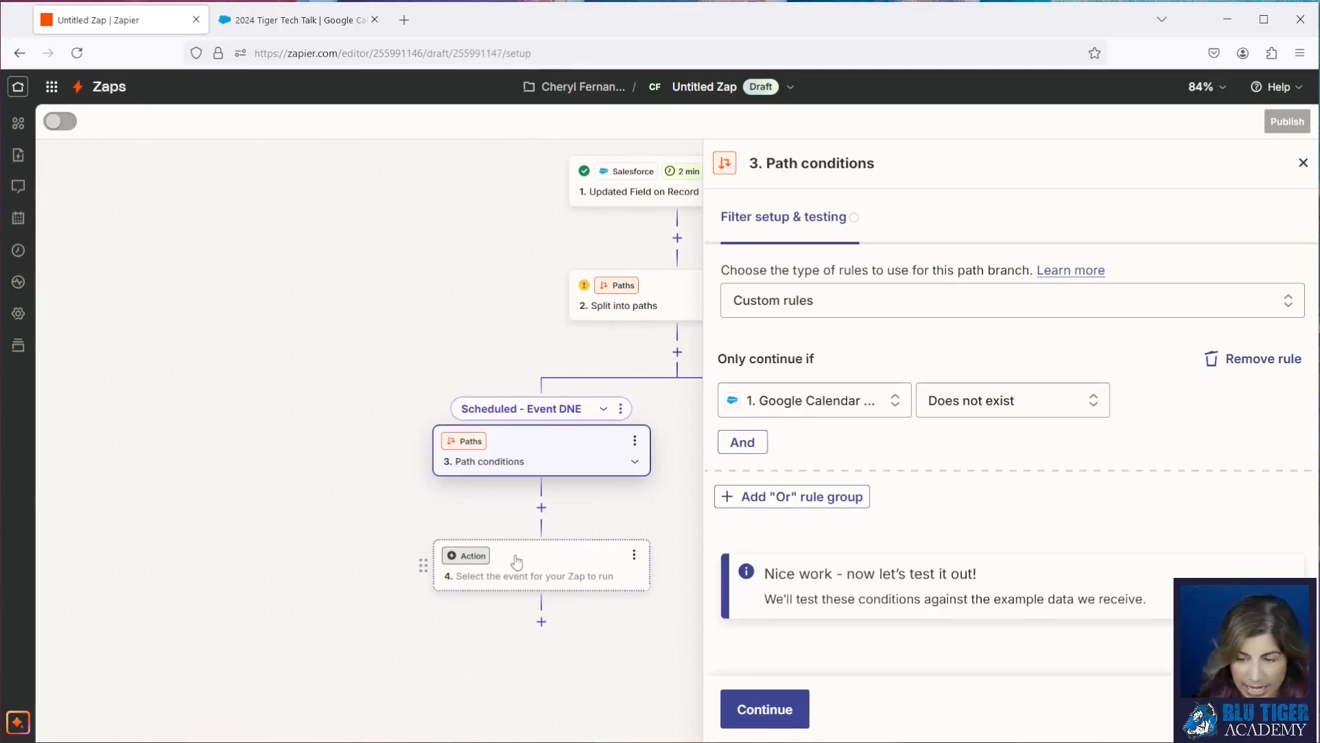
Step: Set the Scheduled - Event DNE path's action to Google Calendar with the Create Detailed Event event
{"action": "left_click", "coordinate": [517, 563]}
{"action": "left_click", "coordinate": [544, 284]}
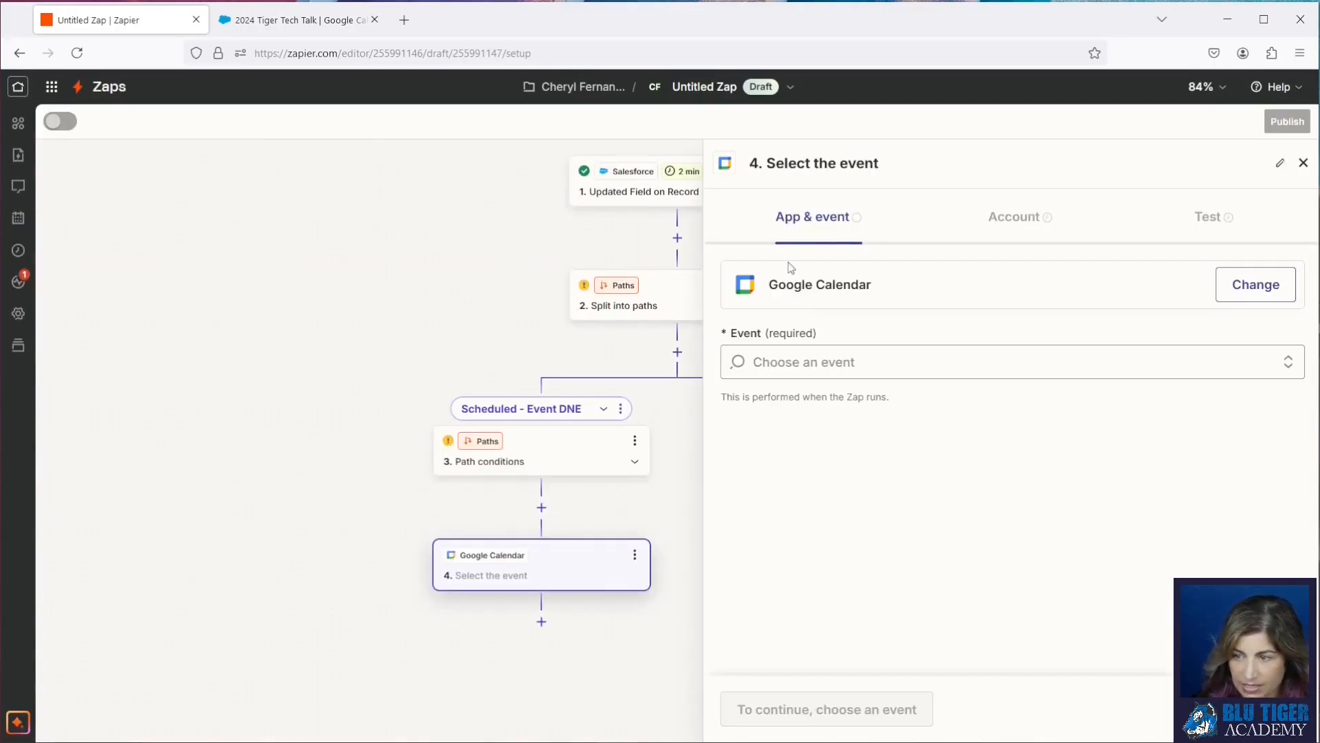
{"action": "left_click", "coordinate": [806, 337]}
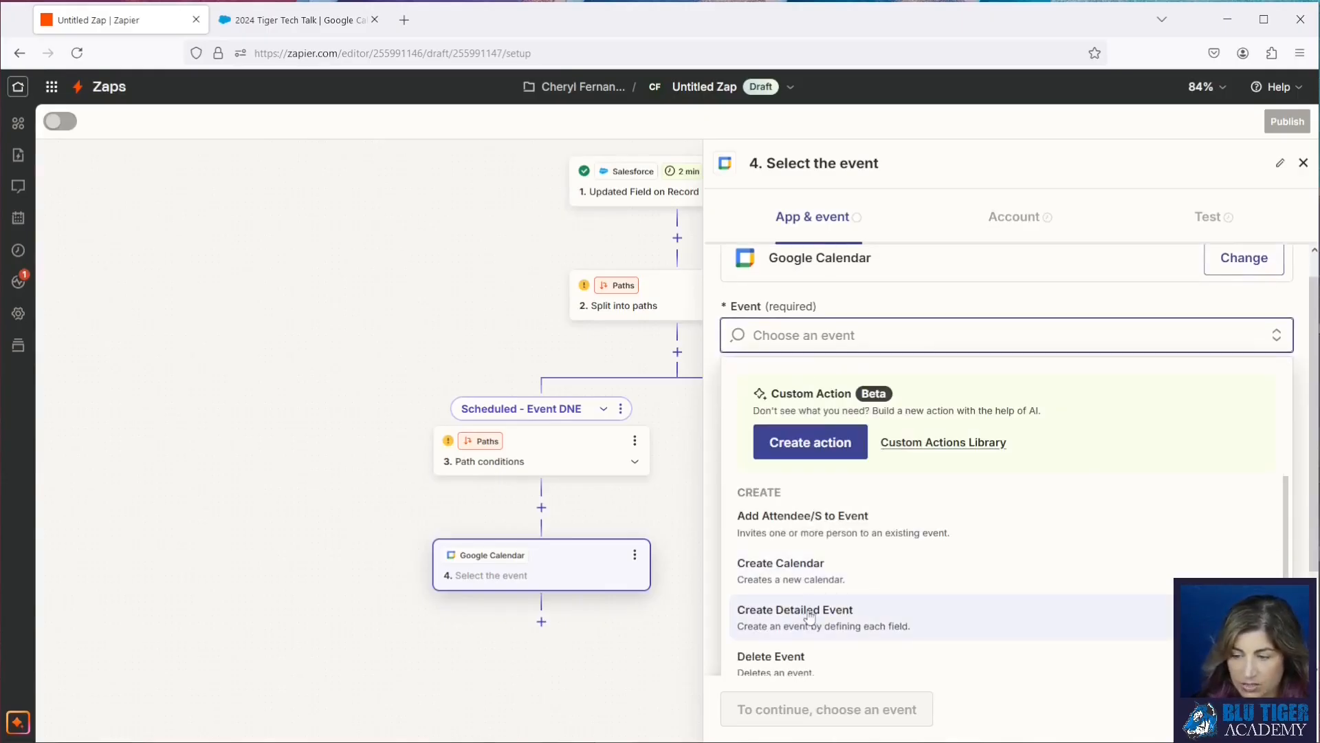
{"action": "left_click", "coordinate": [795, 614]}
Step: Set the Create Detailed Event action's calendar to Blu Tiger Academy
{"action": "left_click", "coordinate": [1087, 221]}
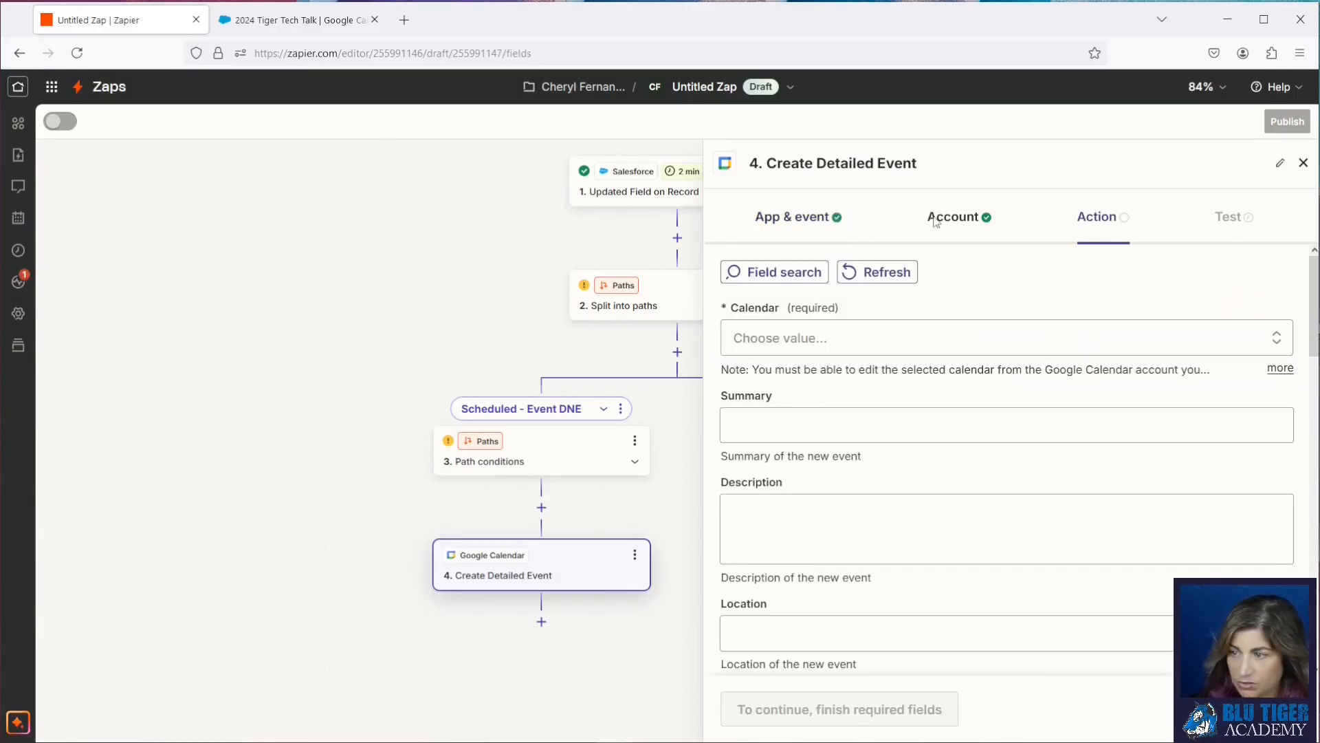
{"action": "left_click", "coordinate": [754, 338]}
{"action": "left_click", "coordinate": [819, 596]}
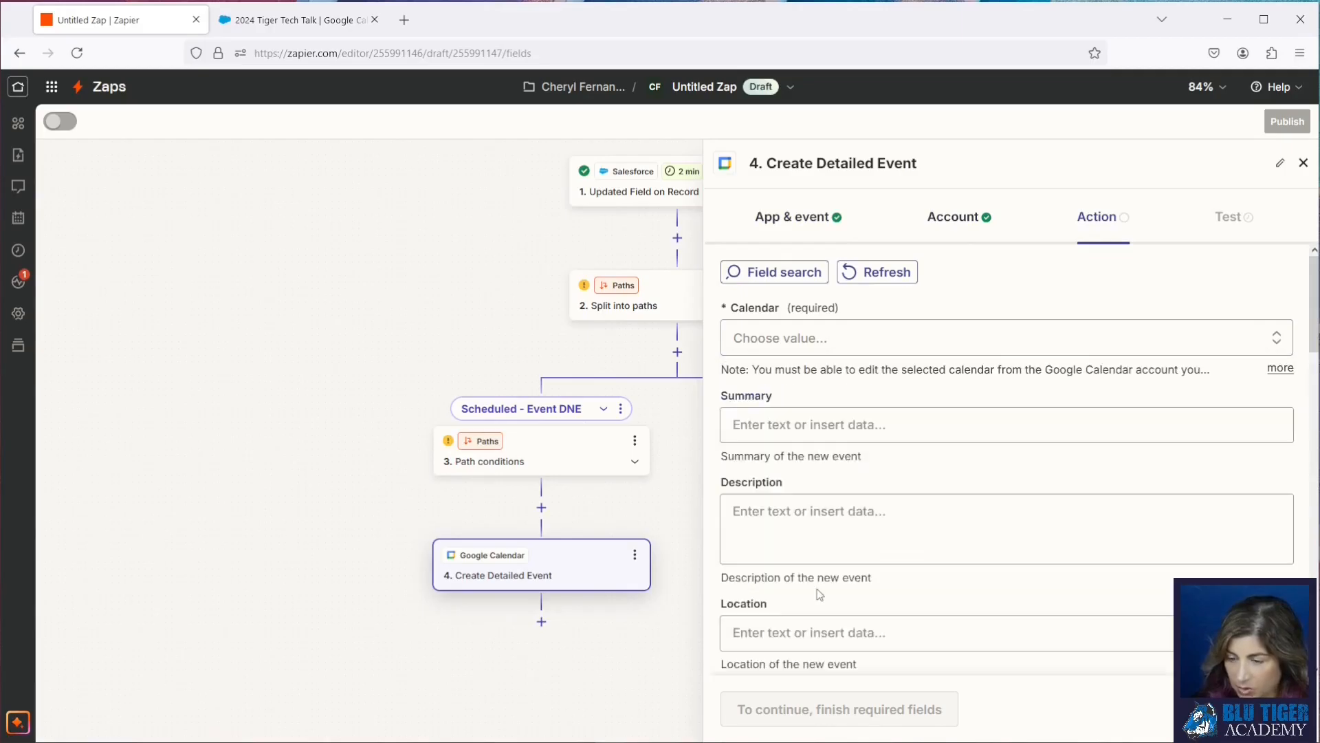
Step: Map the calendar event's Summary to the Name field from the Salesforce trigger
{"action": "left_click", "coordinate": [755, 427]}
{"action": "left_click", "coordinate": [908, 557]}
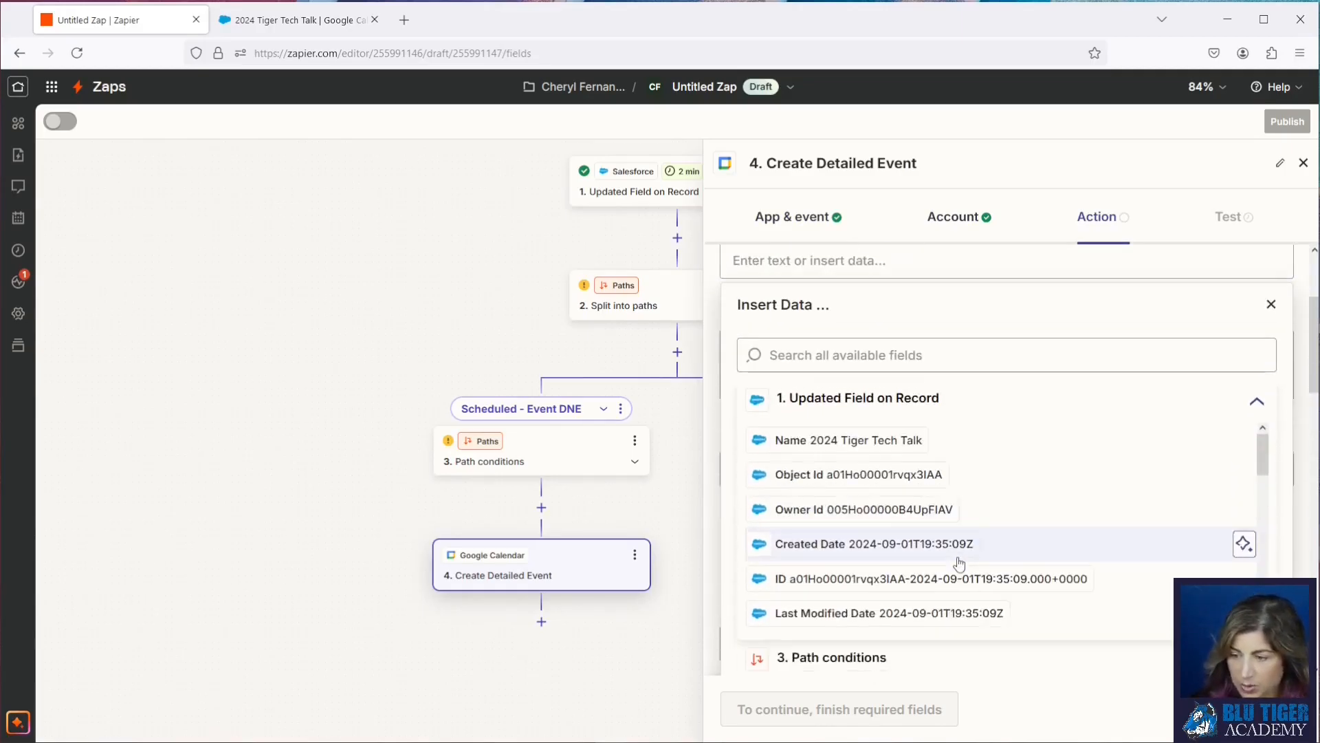
{"action": "left_click", "coordinate": [832, 423]}
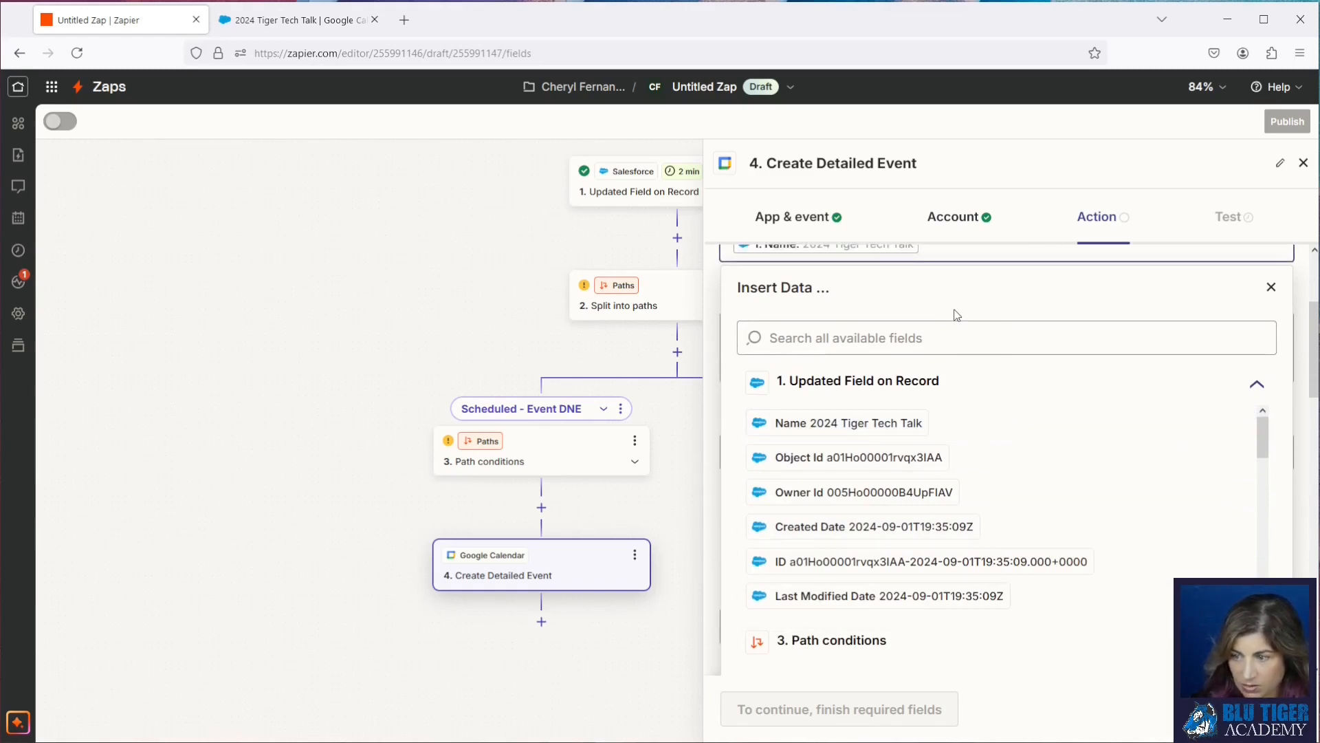
{"action": "scroll", "coordinate": [957, 315], "scroll_direction": "up", "scroll_amount": 3}
{"action": "left_click", "coordinate": [795, 397]}
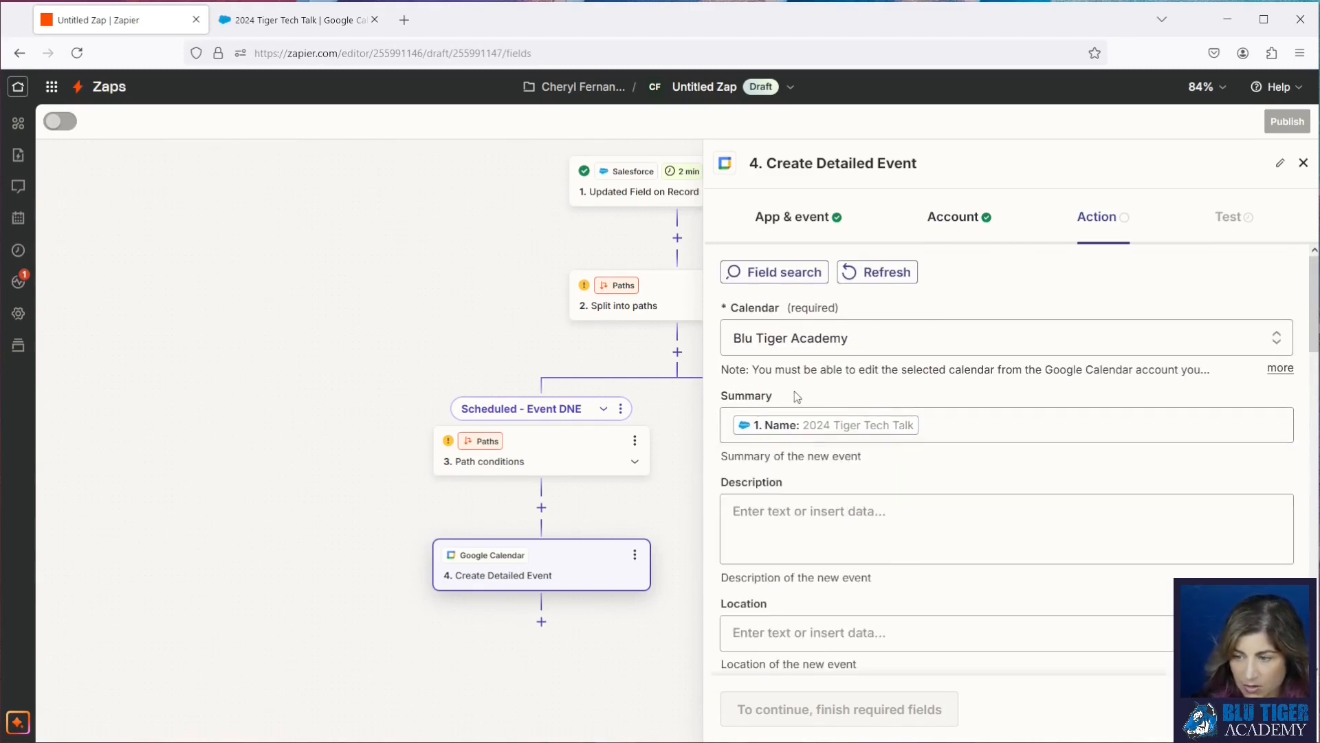
Step: Map the calendar event's Start Date & Time to the trigger's Start Date Time C field
{"action": "scroll", "coordinate": [843, 485], "scroll_direction": "down", "scroll_amount": 5}
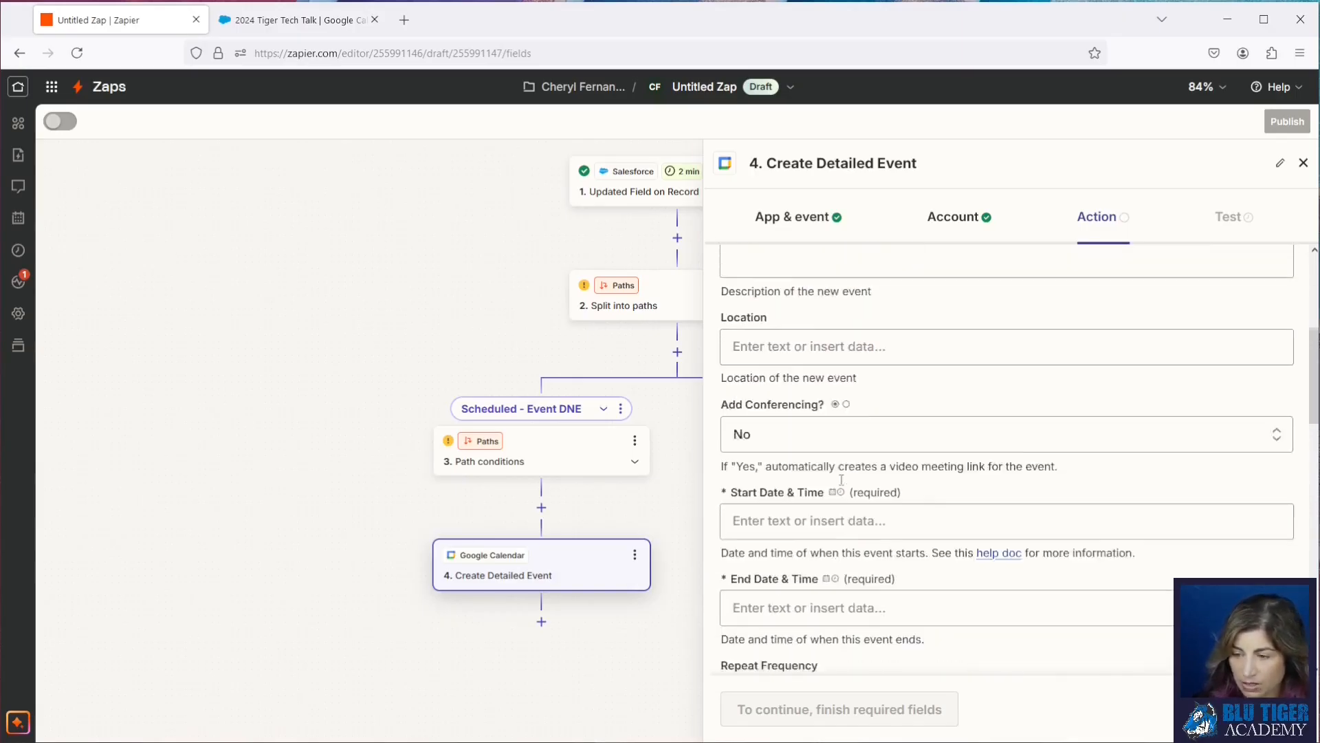
{"action": "left_click", "coordinate": [796, 446]}
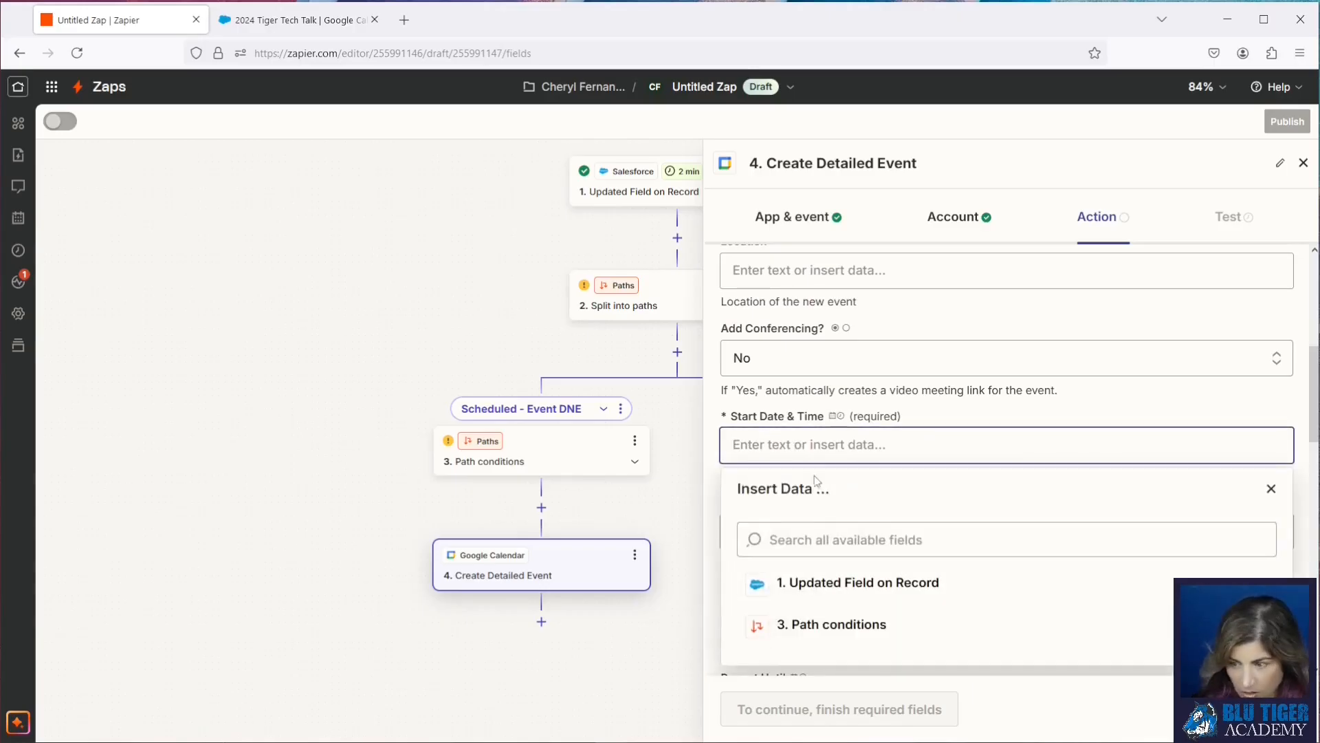
{"action": "left_click", "coordinate": [819, 537]}
{"action": "type", "text": "start"}
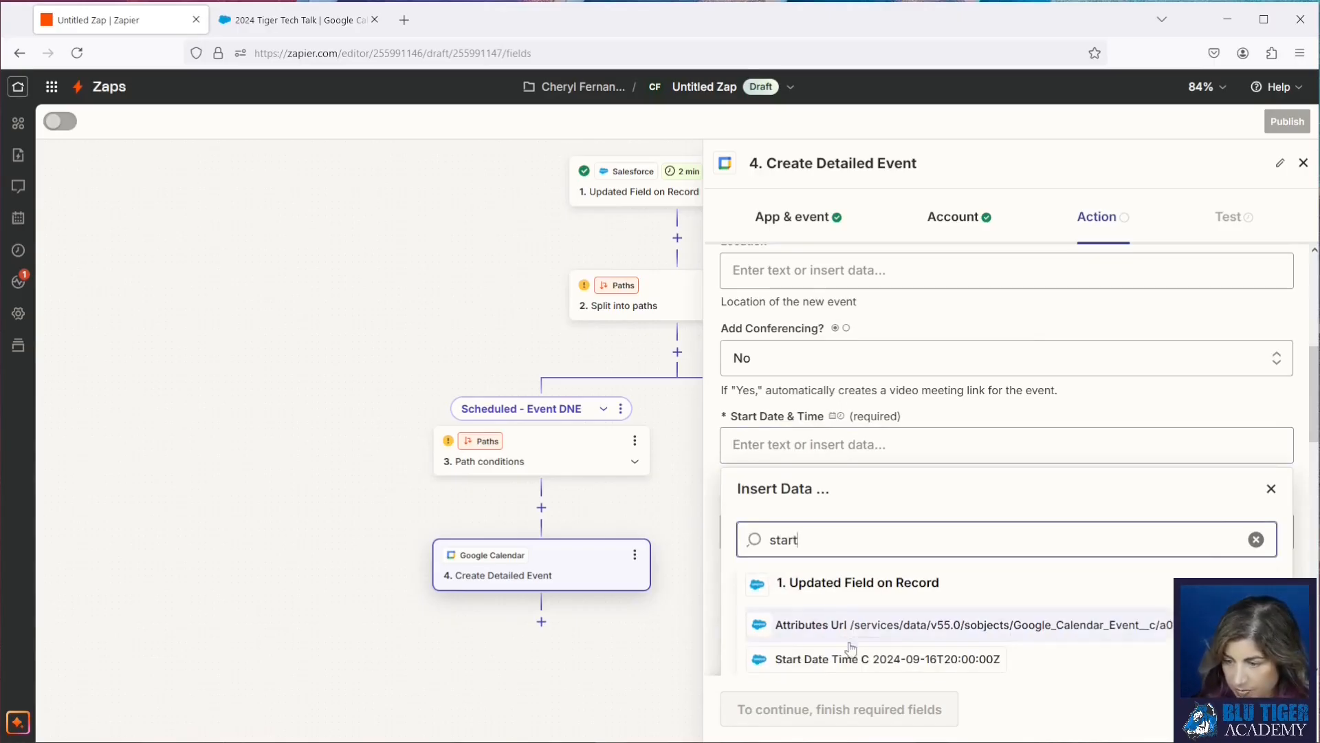
{"action": "left_click", "coordinate": [855, 575]}
Step: Map the calendar event's End Date & Time to the trigger's End Date Time C field
{"action": "scroll", "coordinate": [1013, 399], "scroll_direction": "down", "scroll_amount": 3}
{"action": "left_click", "coordinate": [833, 350]}
{"action": "type", "text": "end"}
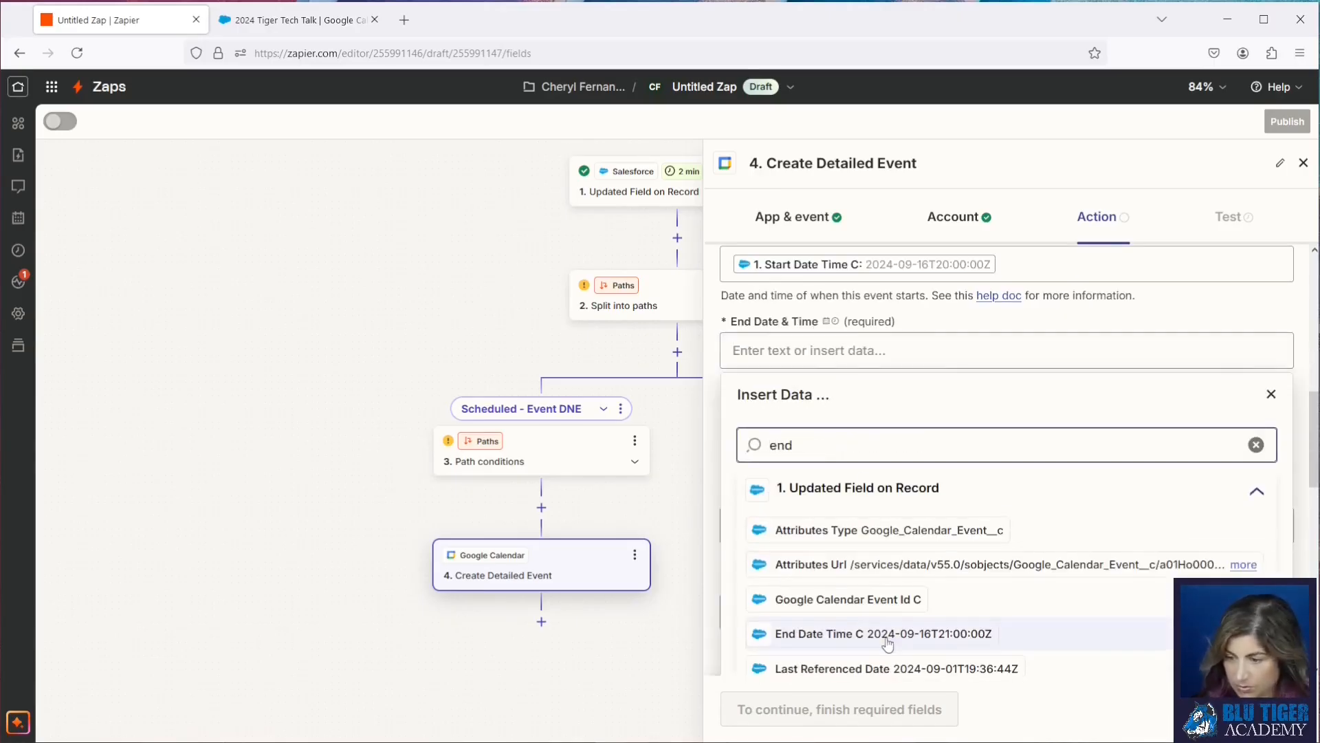
{"action": "left_click", "coordinate": [860, 631]}
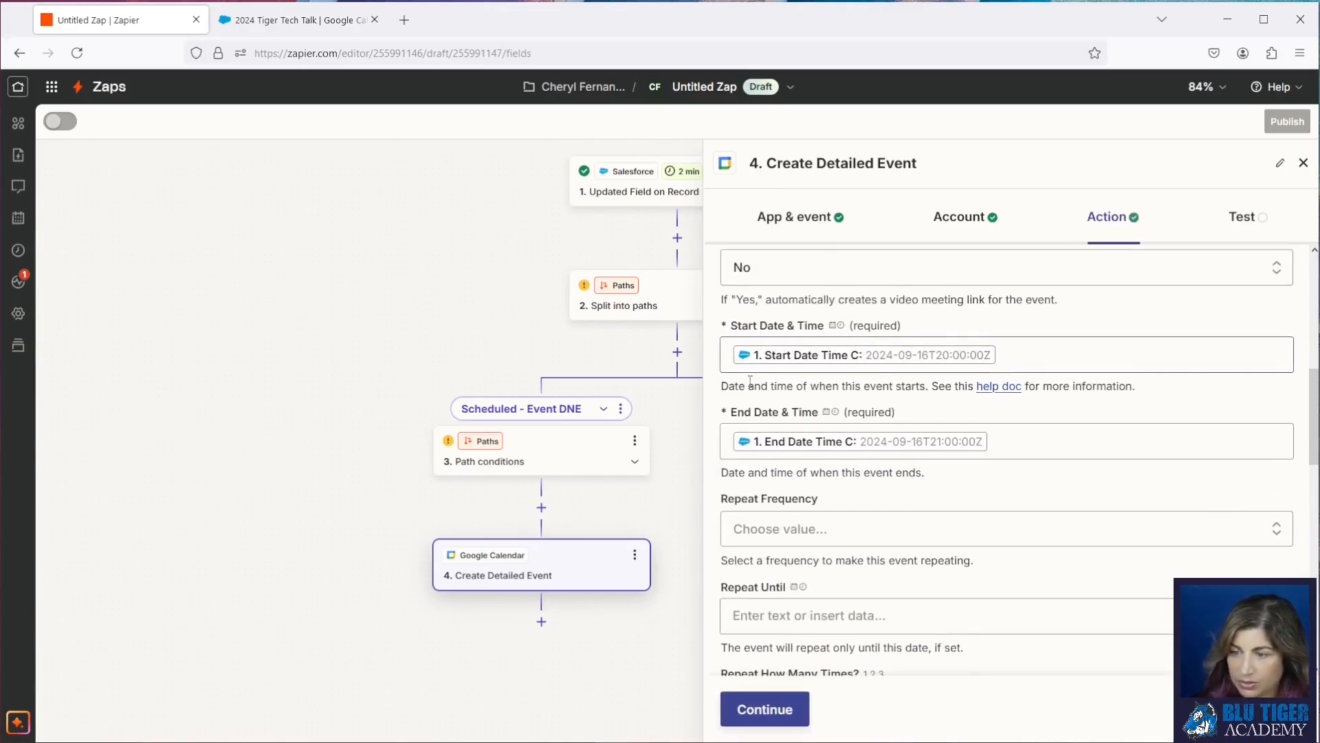
{"action": "left_click", "coordinate": [1040, 355]}
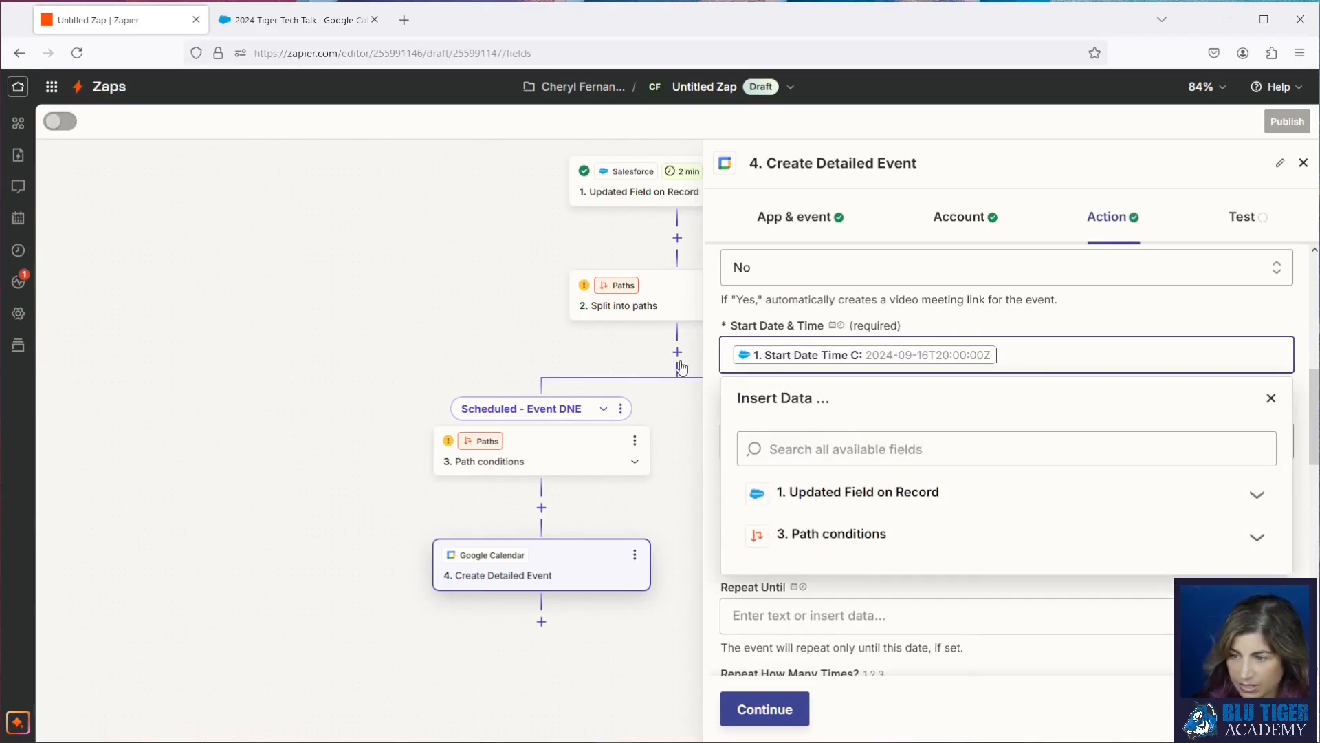
{"action": "left_click", "coordinate": [726, 363]}
Step: Map the calendar event's Color to the Color Code C field from the Salesforce trigger using a custom value
{"action": "scroll", "coordinate": [903, 550], "scroll_direction": "down", "scroll_amount": 5}
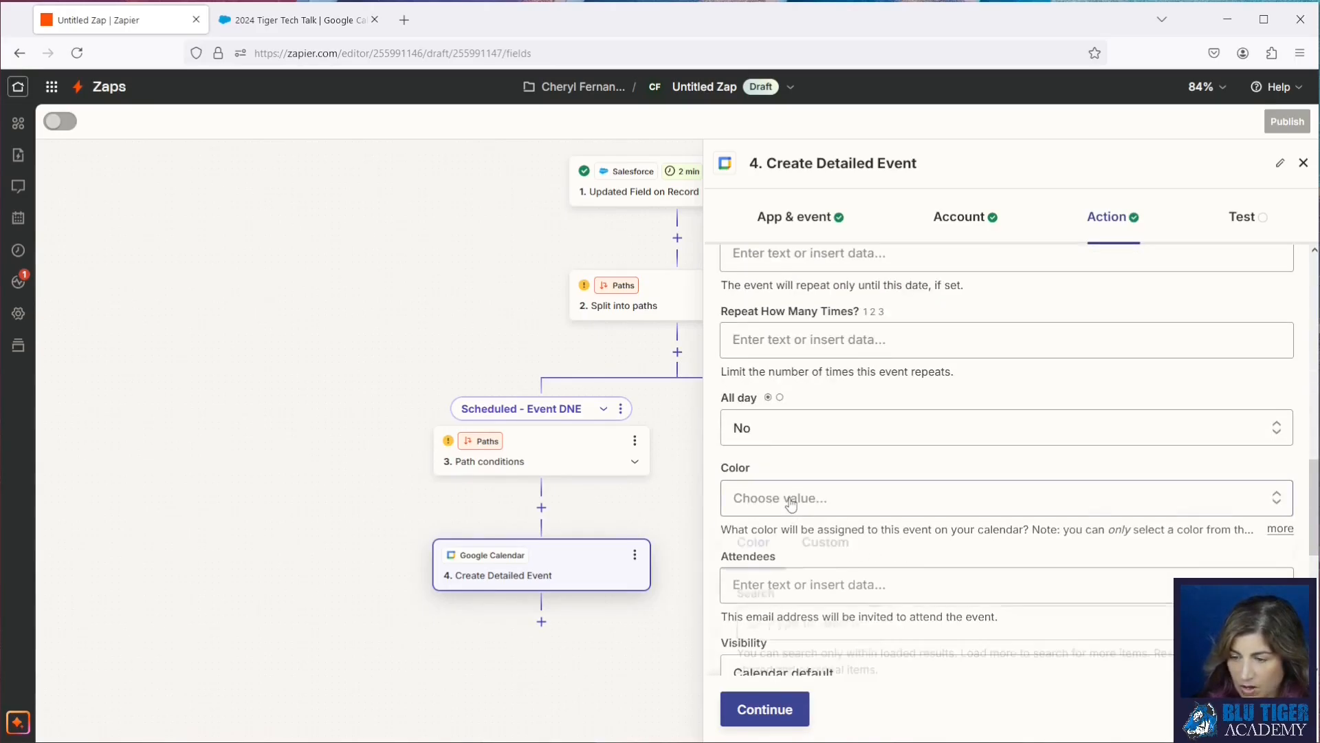
{"action": "left_click", "coordinate": [791, 502]}
{"action": "left_click", "coordinate": [825, 550]}
{"action": "left_click", "coordinate": [818, 625]}
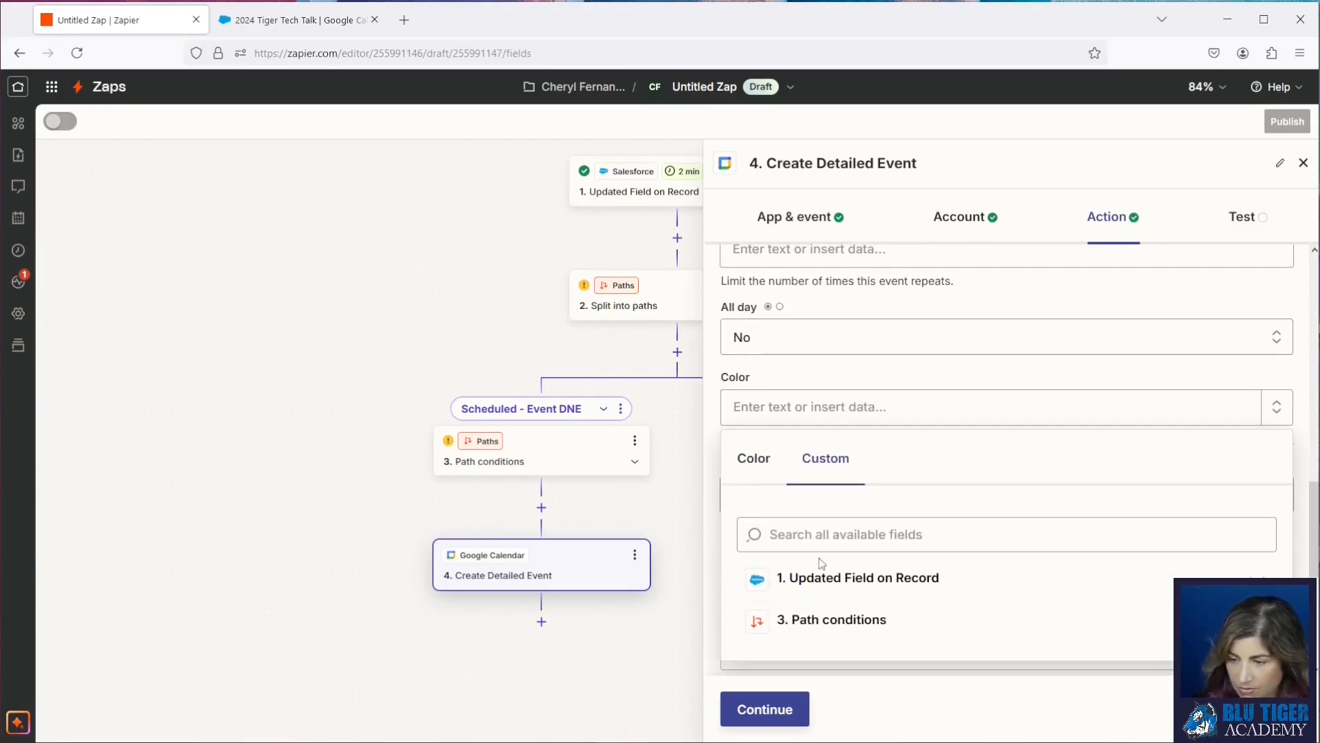
{"action": "type", "text": "color"}
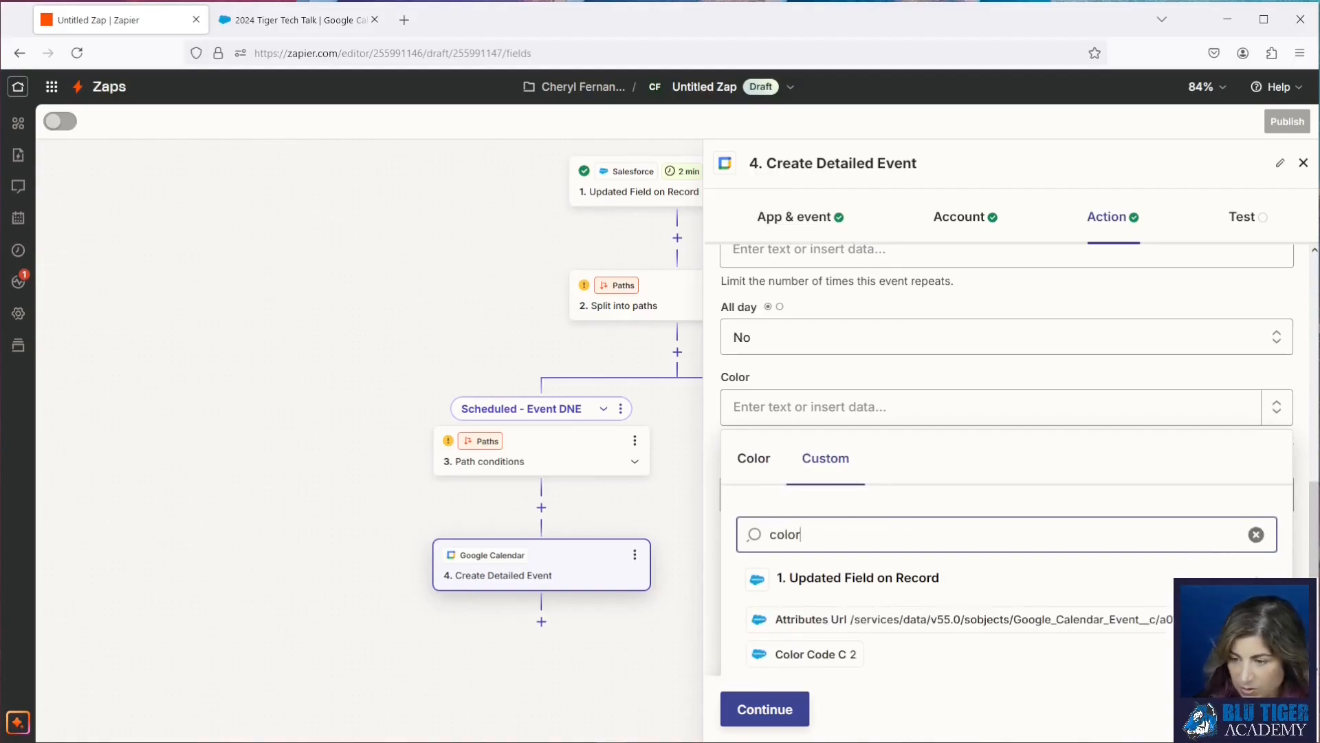
{"action": "left_click", "coordinate": [819, 654]}
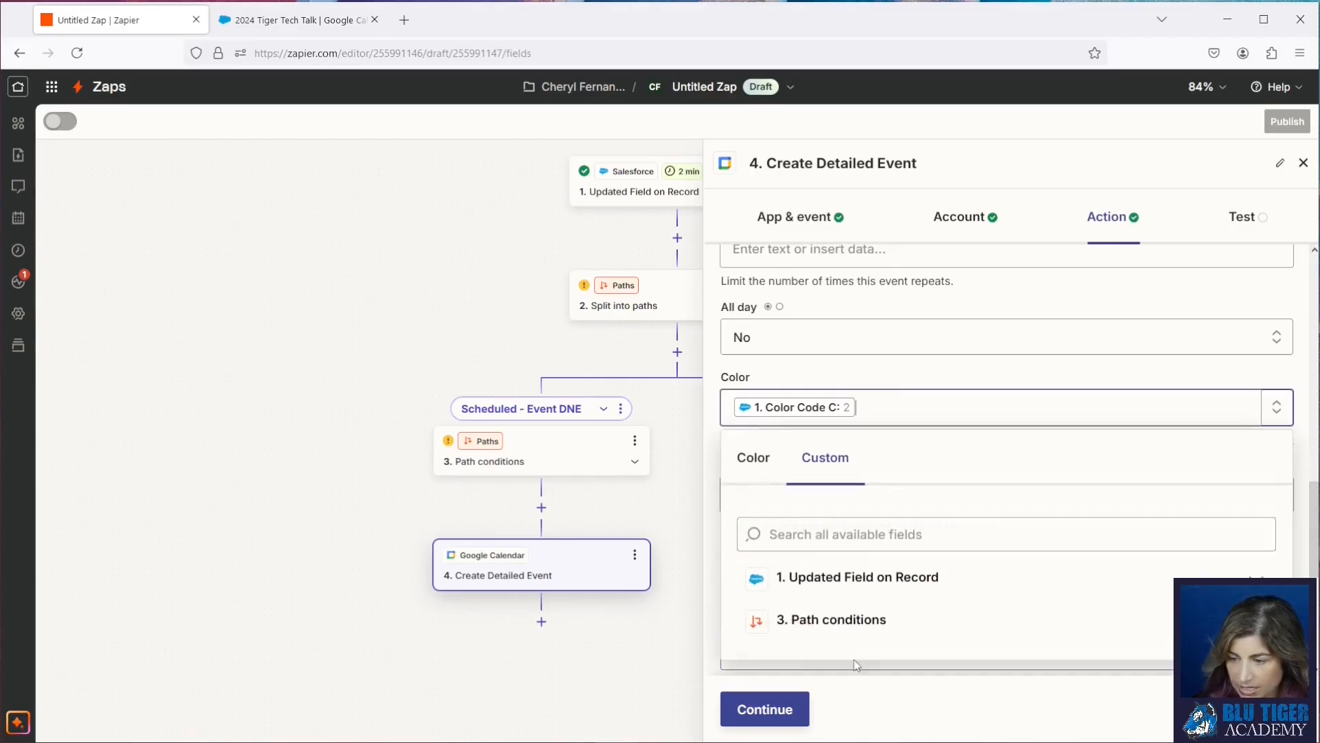
{"action": "left_click", "coordinate": [881, 377]}
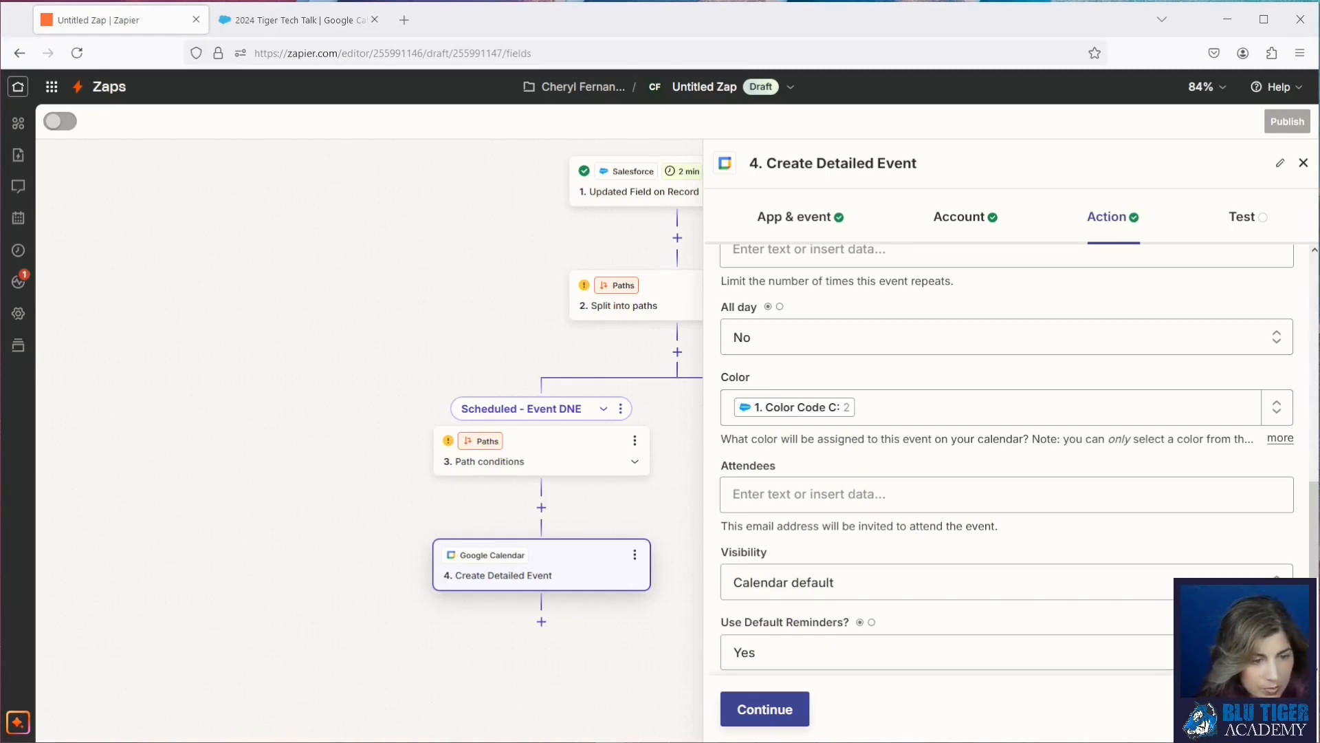
Step: Examine the Color Code field's formula on the Google Calendar Event object in Salesforce Setup
{"action": "scroll", "coordinate": [408, 393], "scroll_direction": "down", "scroll_amount": 3}
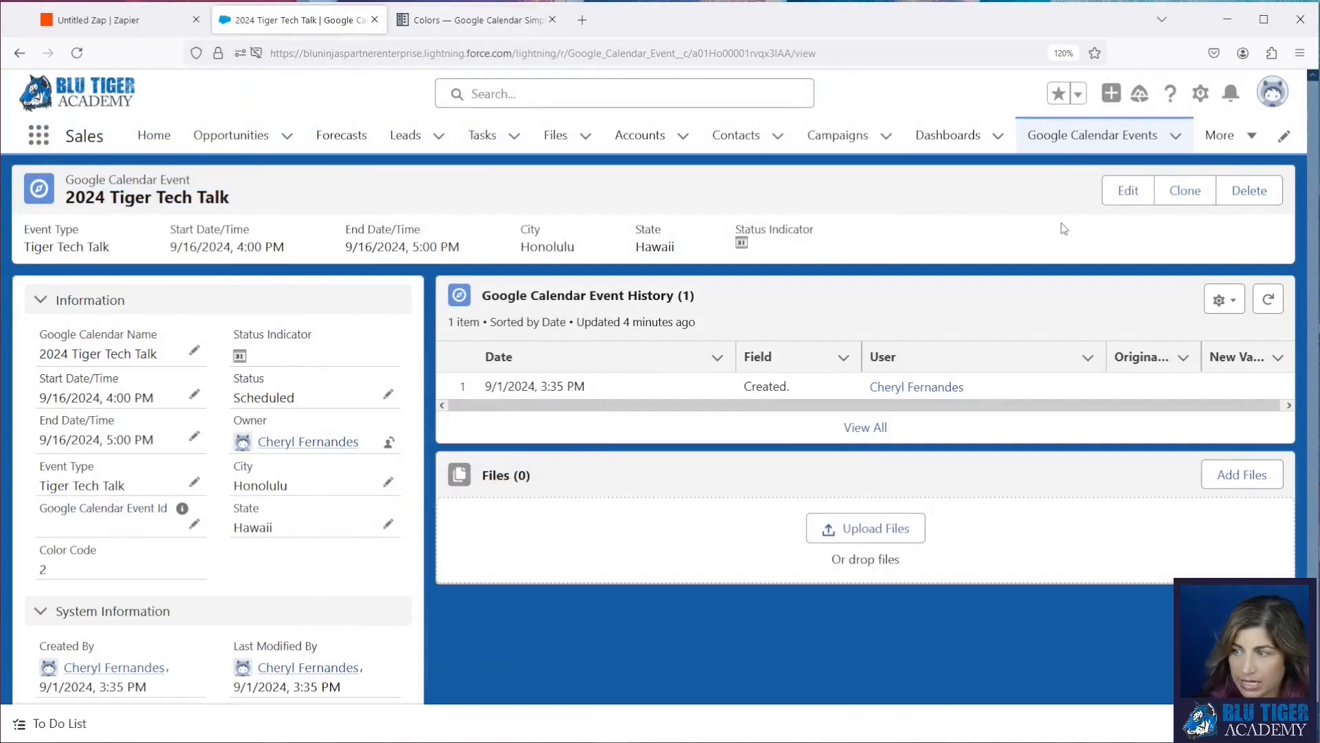
{"action": "left_click", "coordinate": [1200, 92]}
{"action": "left_click", "coordinate": [1163, 391]}
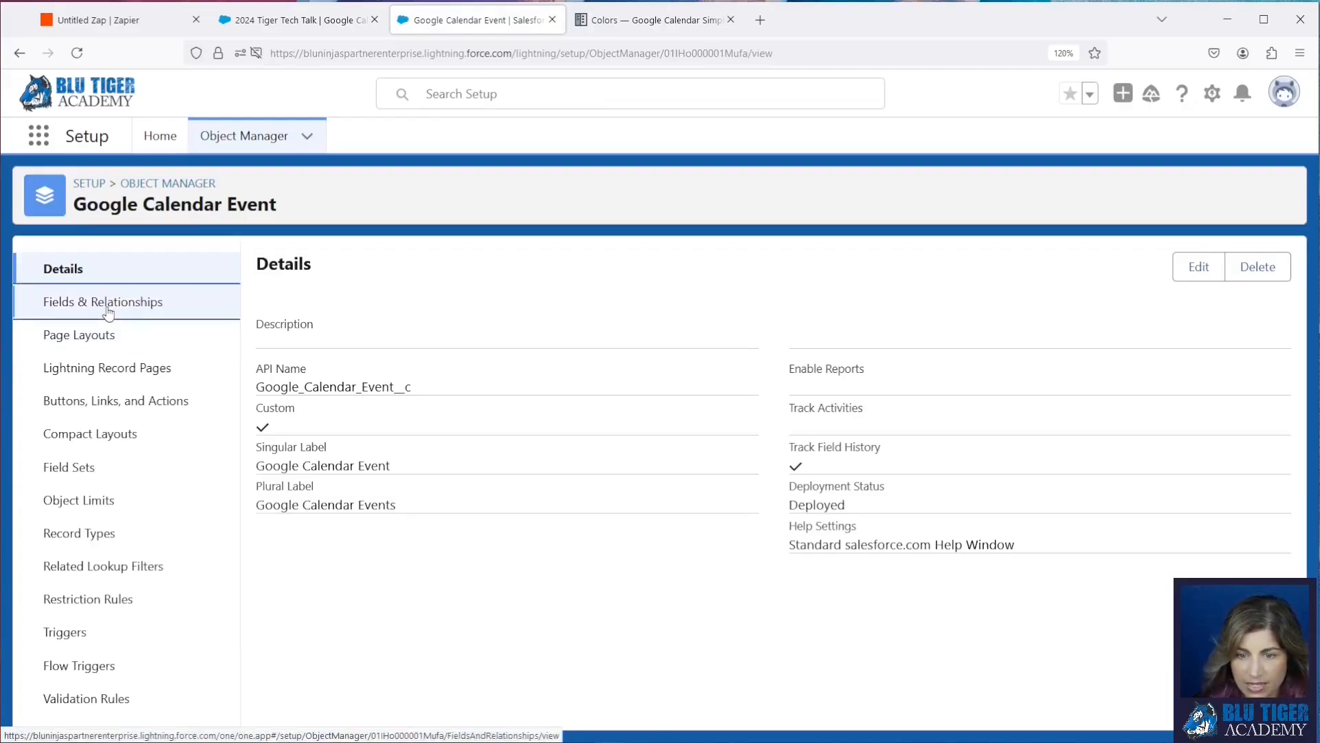
{"action": "left_click", "coordinate": [108, 313]}
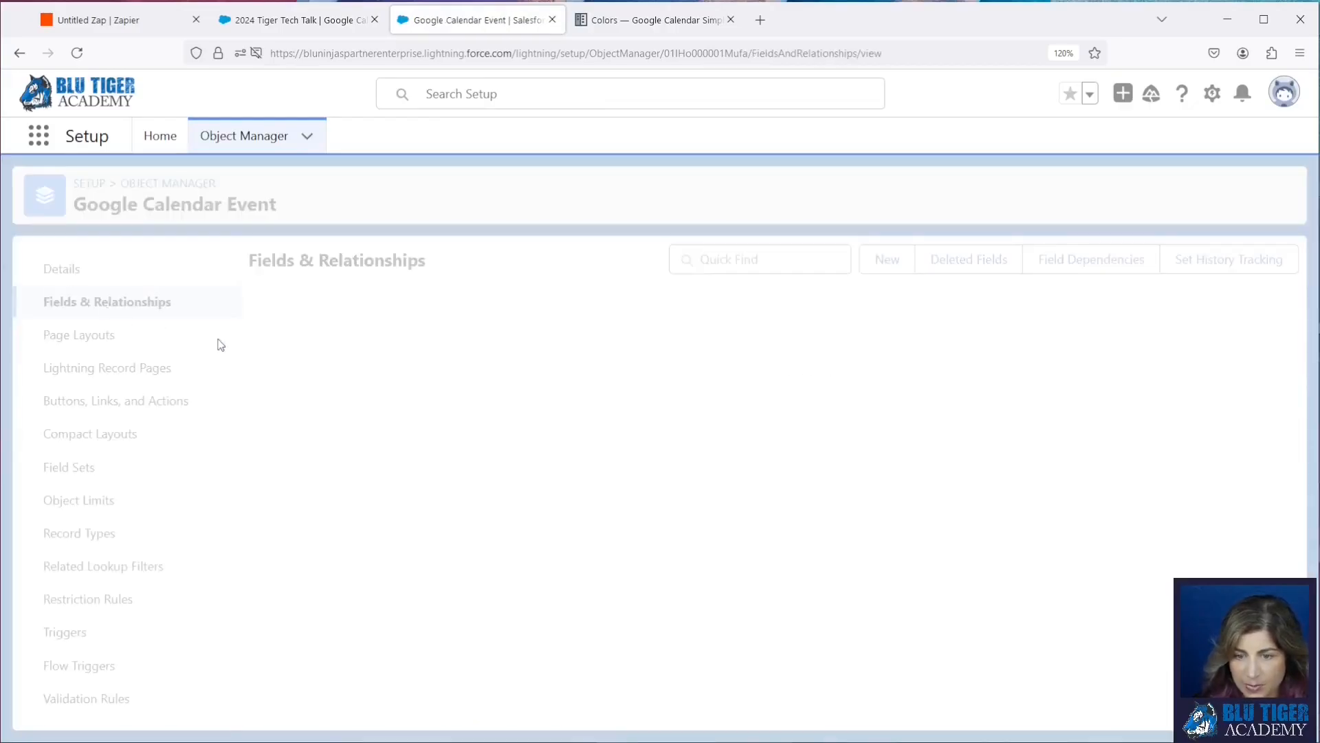
{"action": "left_click", "coordinate": [284, 389]}
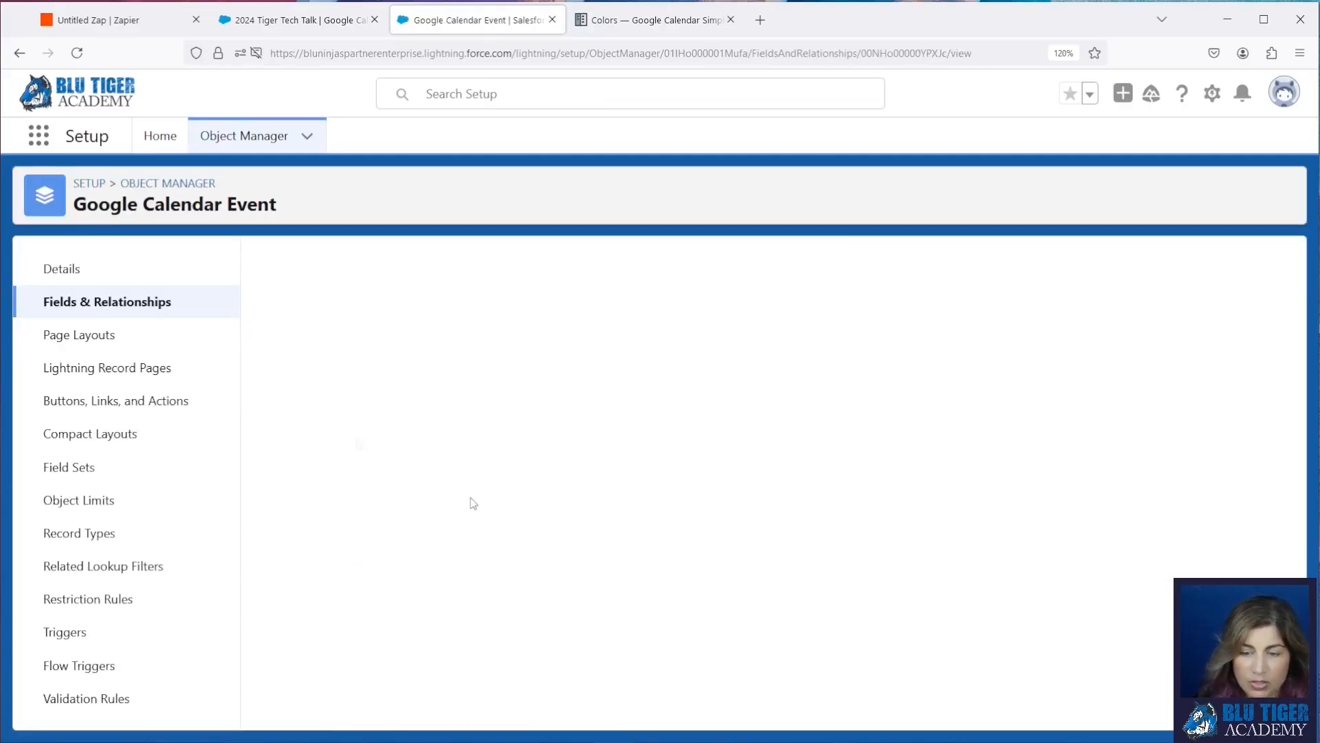
{"action": "scroll", "coordinate": [473, 504], "scroll_direction": "down", "scroll_amount": 3}
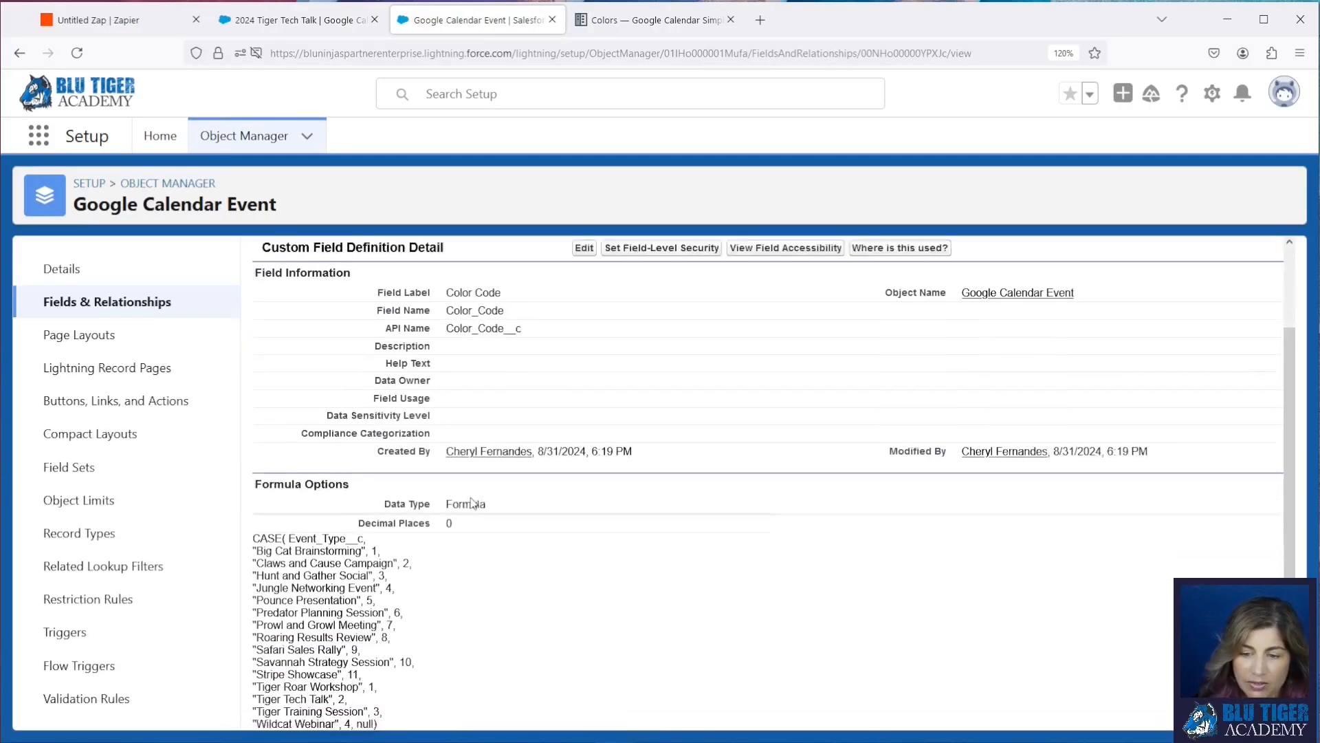
{"action": "mouse_move", "coordinate": [363, 525]}
{"action": "left_mouse_down"}
{"action": "mouse_move", "coordinate": [286, 524]}
{"action": "mouse_move", "coordinate": [349, 534]}
{"action": "left_mouse_up"}
{"action": "double_click", "coordinate": [374, 534]}
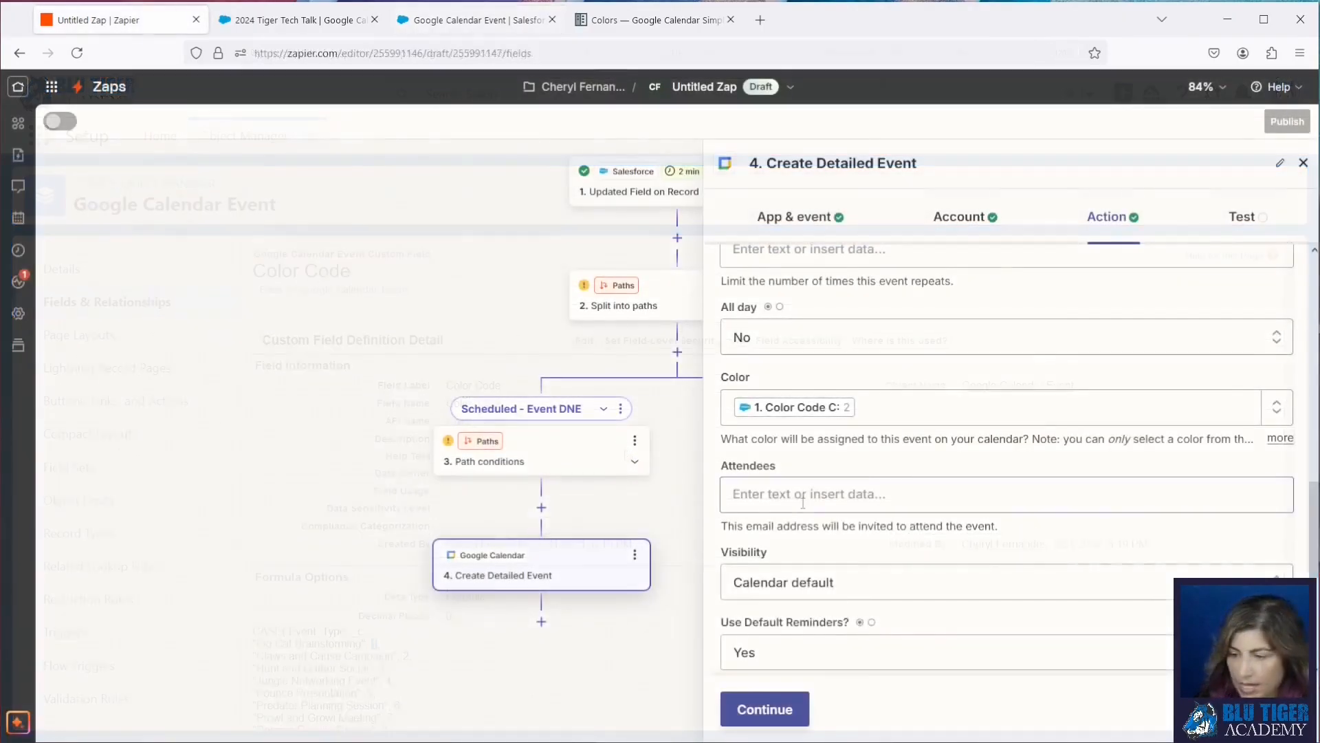
{"action": "left_click", "coordinate": [803, 503]}
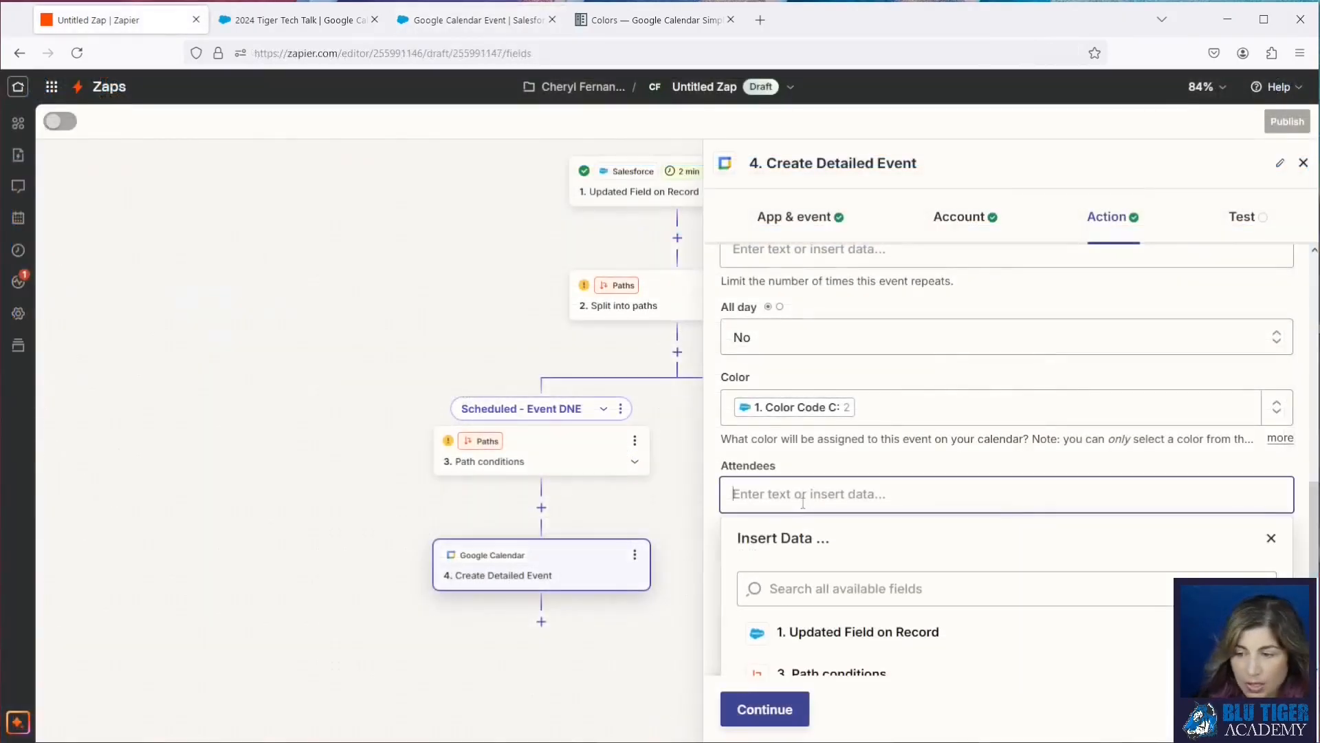
{"action": "left_click", "coordinate": [826, 471]}
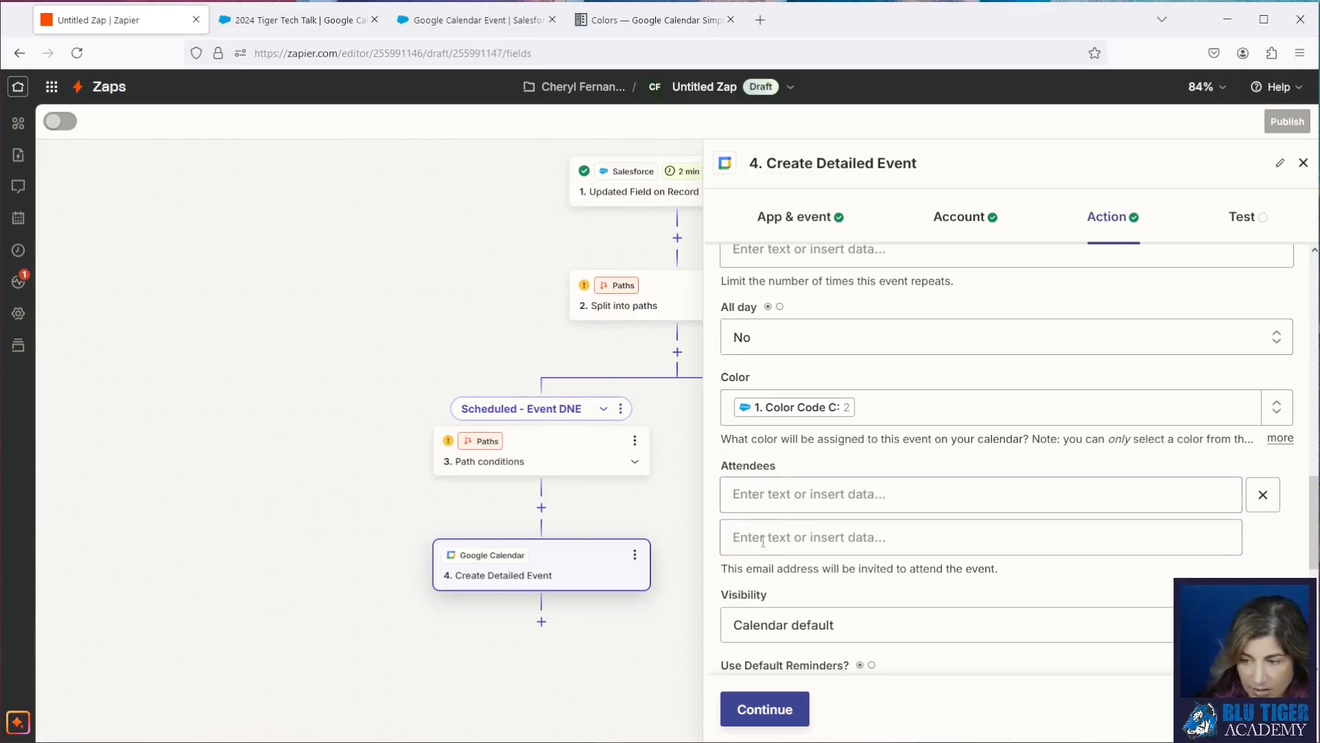
{"action": "left_click", "coordinate": [1263, 494]}
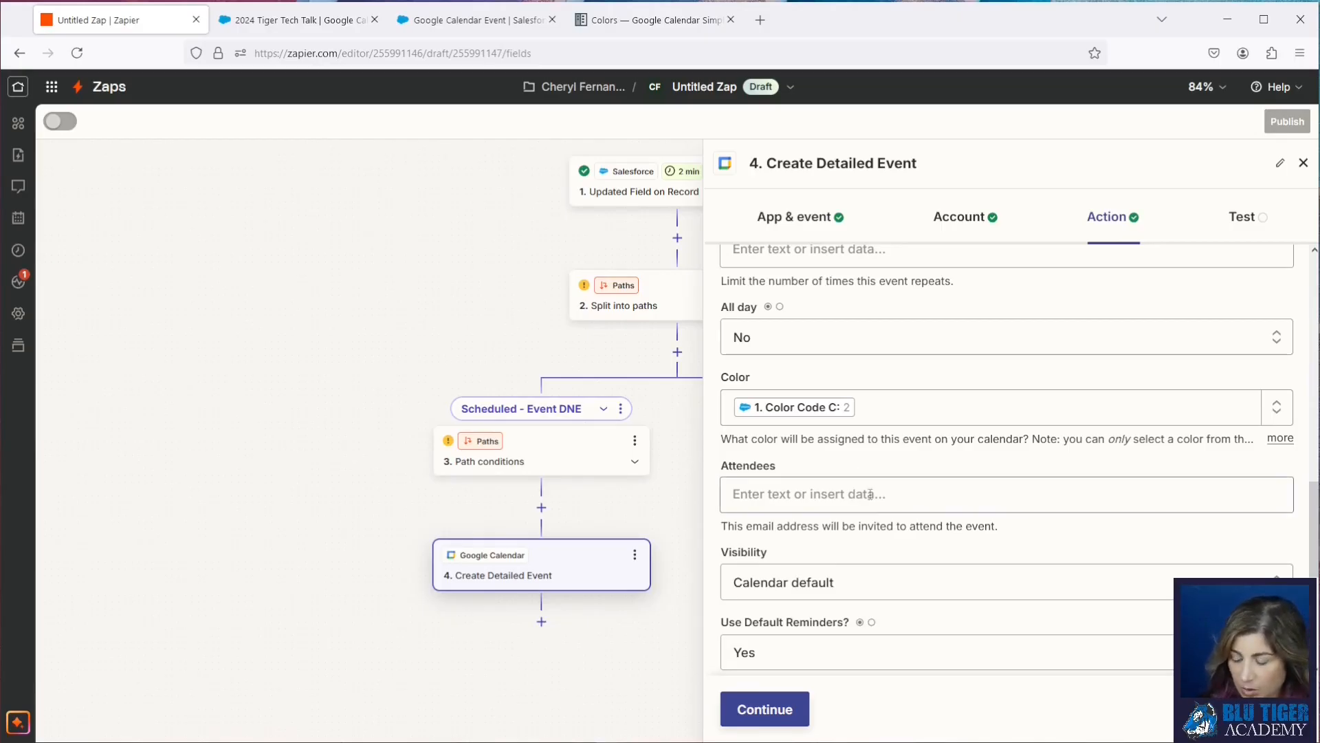
Step: Finish the Create Detailed Event action's configuration and test the step by sending the event to Google Calendar
{"action": "scroll", "coordinate": [870, 493], "scroll_direction": "down", "scroll_amount": 4}
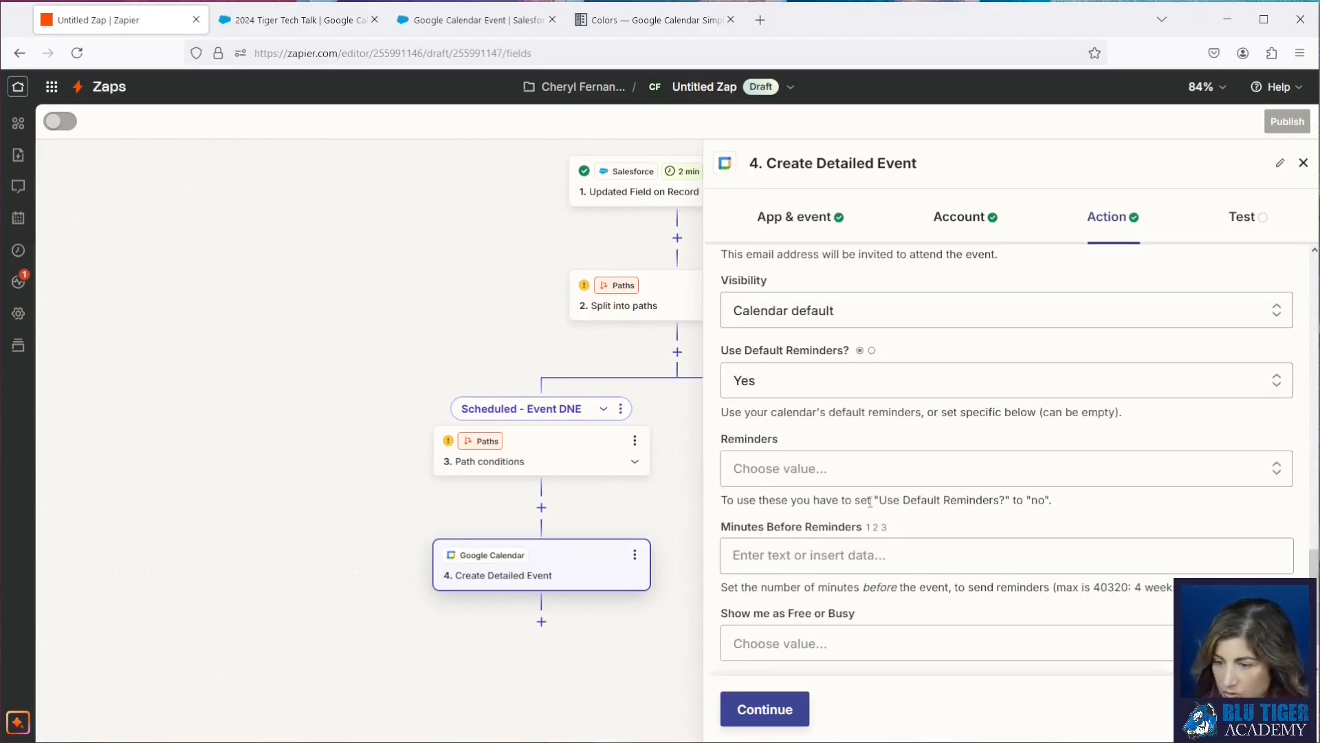
{"action": "scroll", "coordinate": [869, 501], "scroll_direction": "down", "scroll_amount": 1}
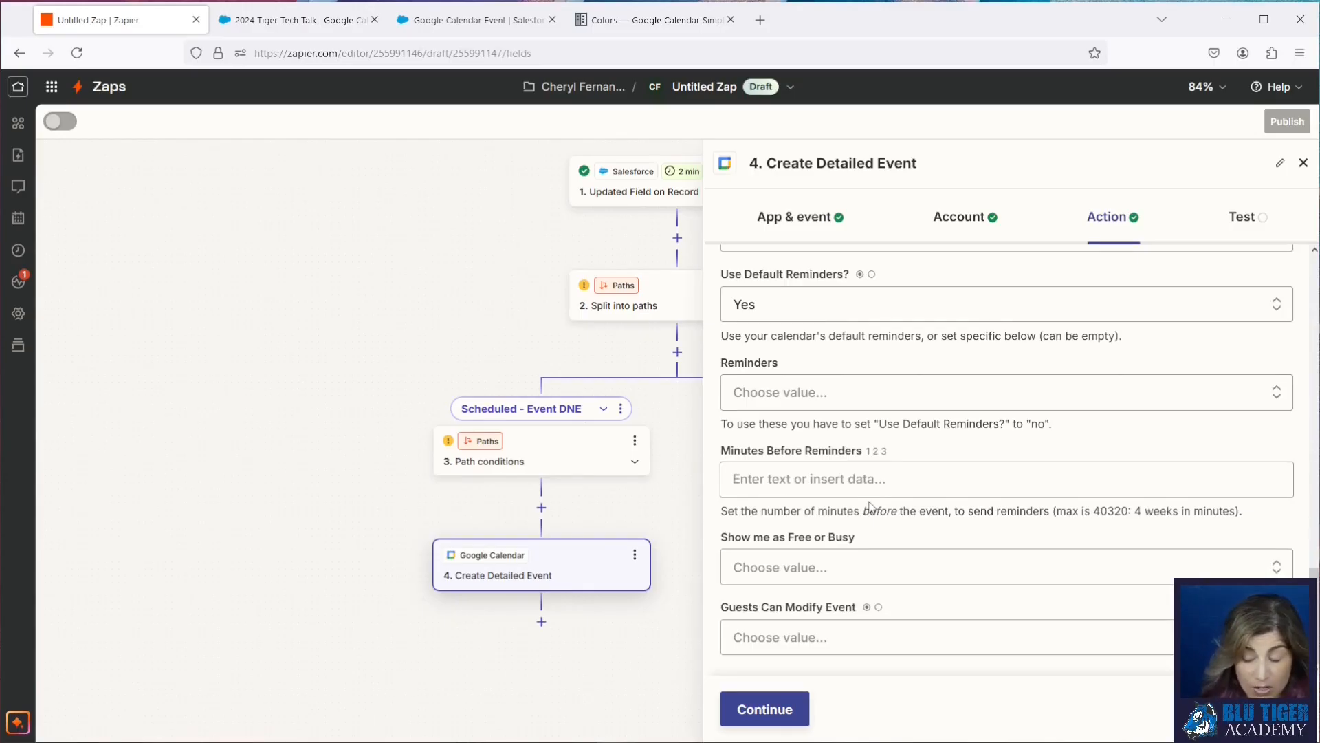
{"action": "left_click", "coordinate": [788, 712]}
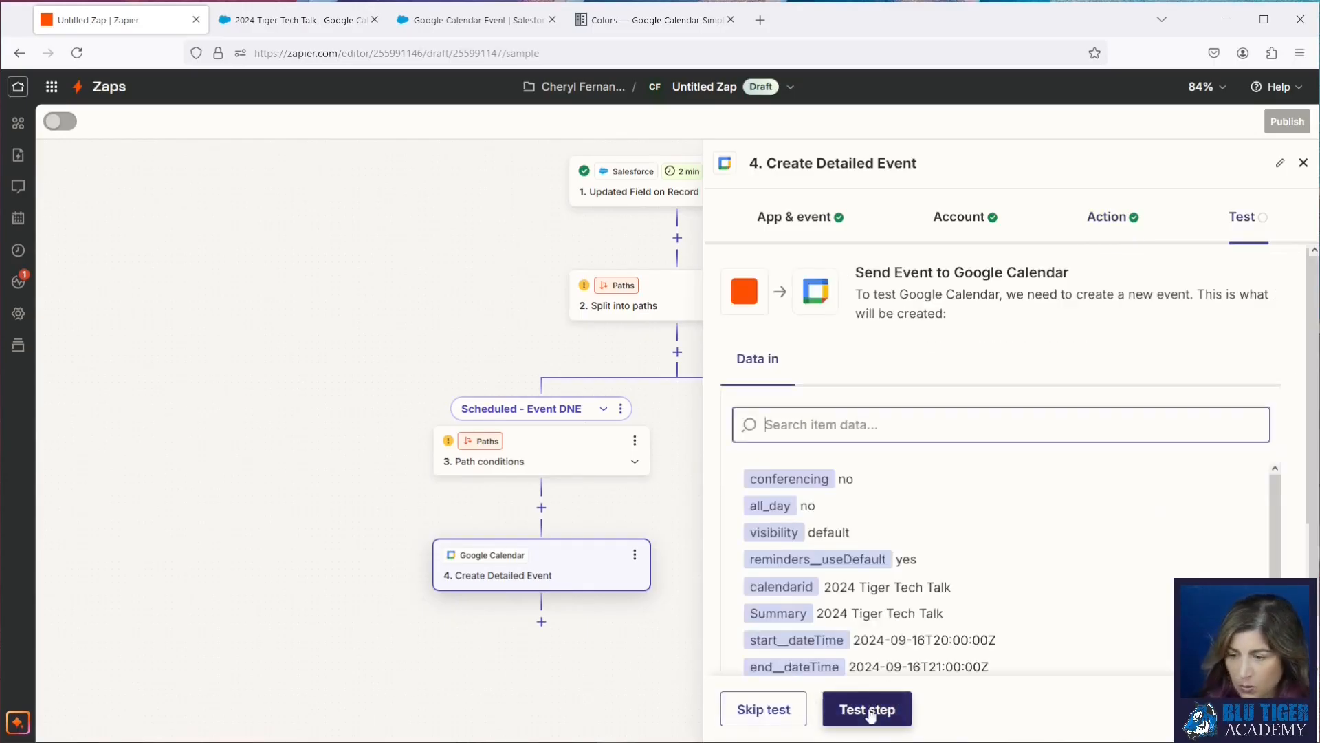
{"action": "left_click", "coordinate": [869, 710]}
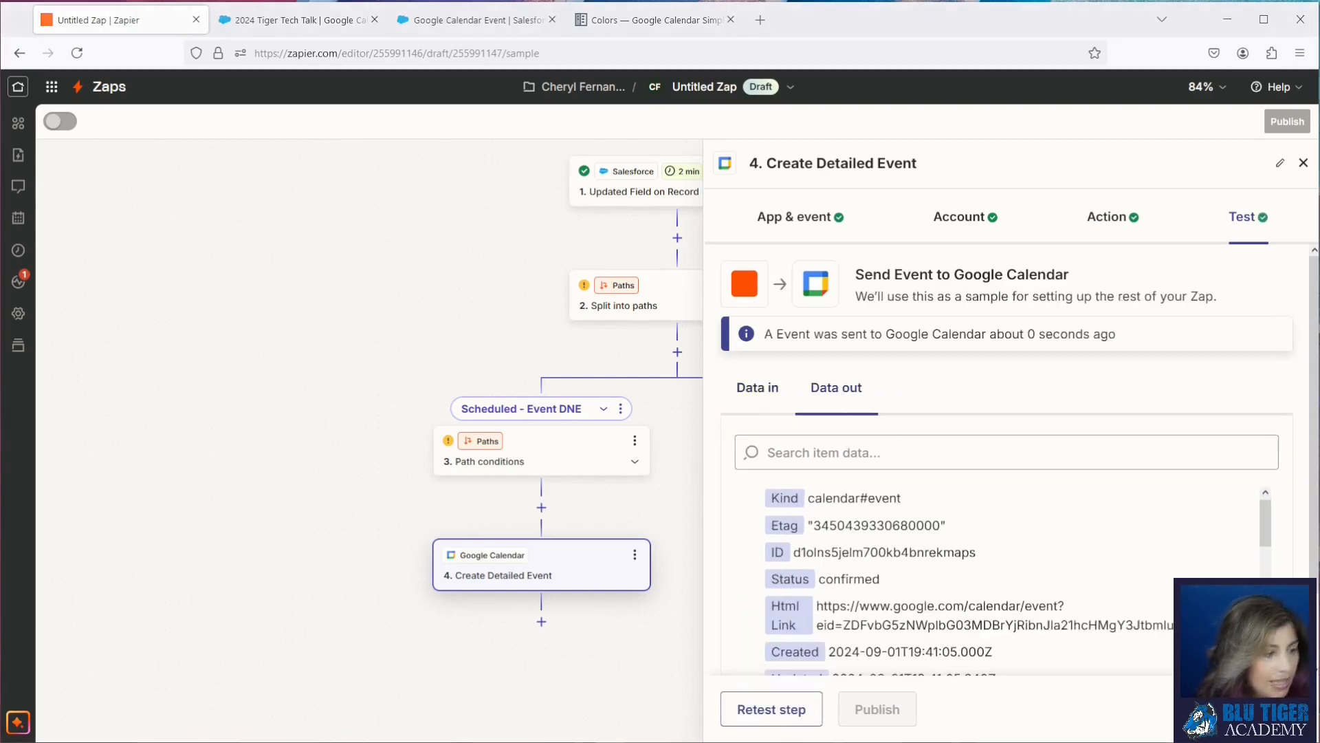
Step: Open the 2024 Tiger Tech Talk event in Google Calendar and compare its details with the Salesforce record
{"action": "left_click_drag", "start_coordinate": [0, 155], "coordinate": [719, 87]}
{"action": "left_click", "coordinate": [677, 567]}
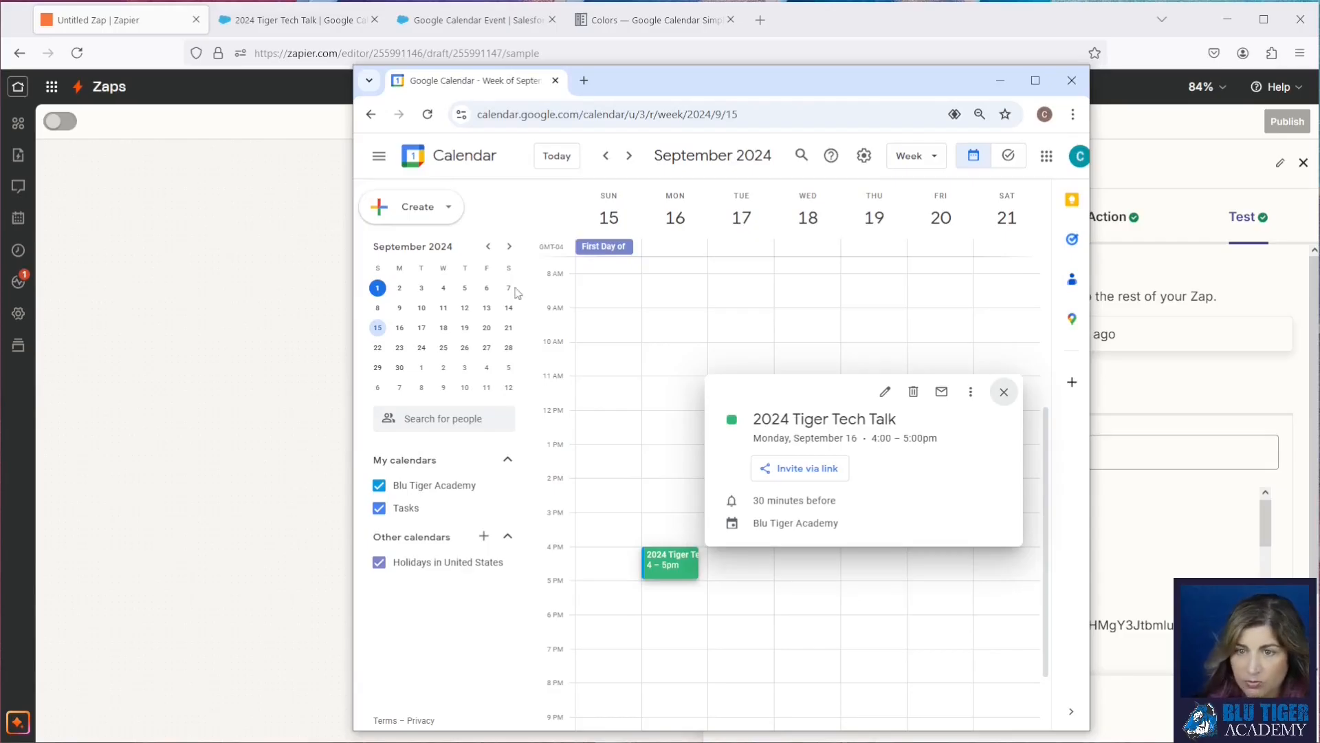
{"action": "left_click", "coordinate": [296, 20]}
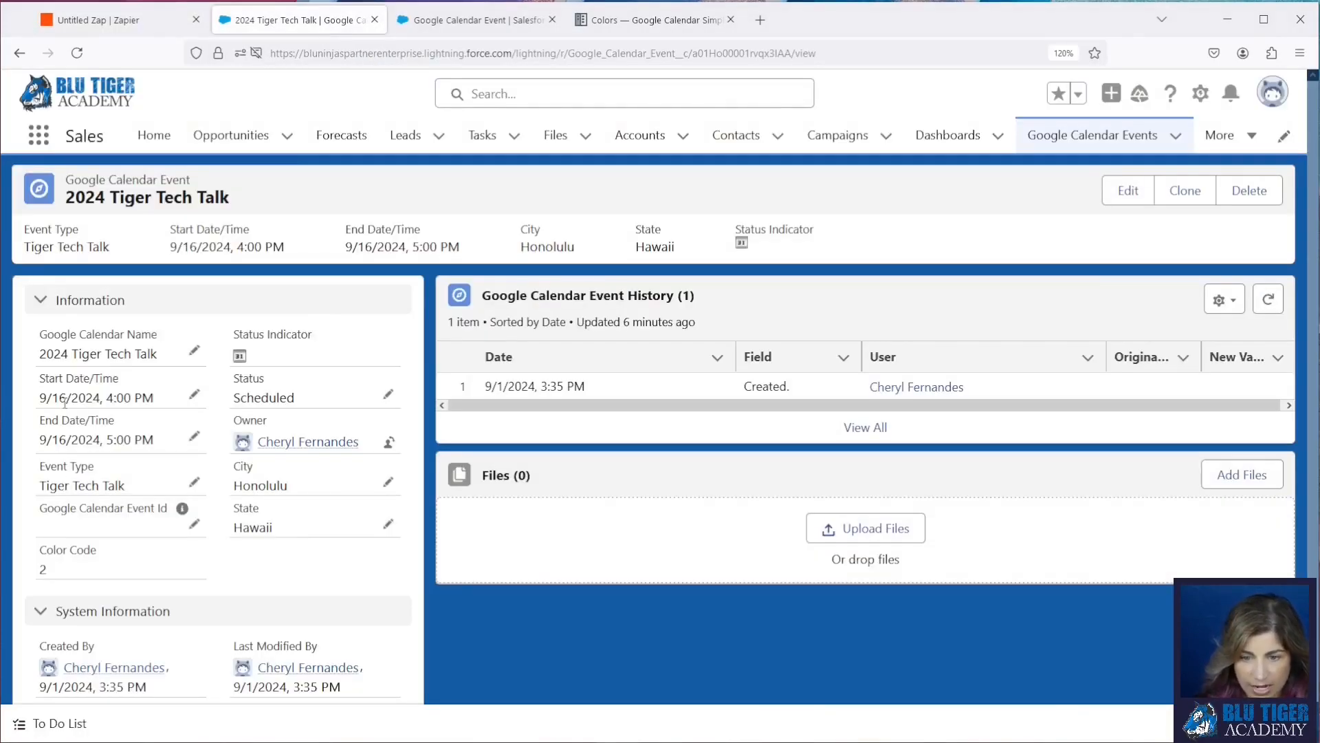
Step: Back in Zapier, add a Salesforce action with the Update Record event after Create Detailed Event in the Scheduled - Event DNE path
{"action": "left_click", "coordinate": [161, 27]}
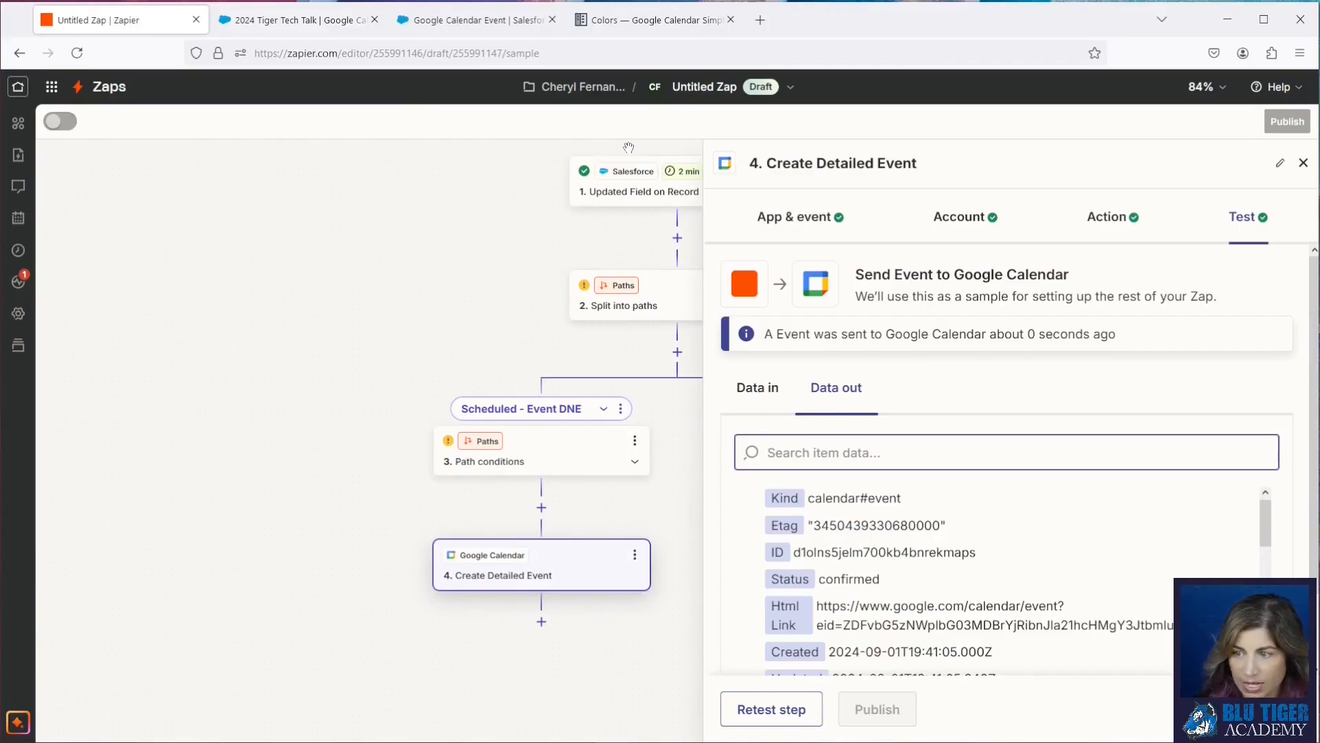
{"action": "left_click", "coordinate": [1299, 163]}
{"action": "left_click_drag", "start_coordinate": [635, 624], "coordinate": [587, 611]}
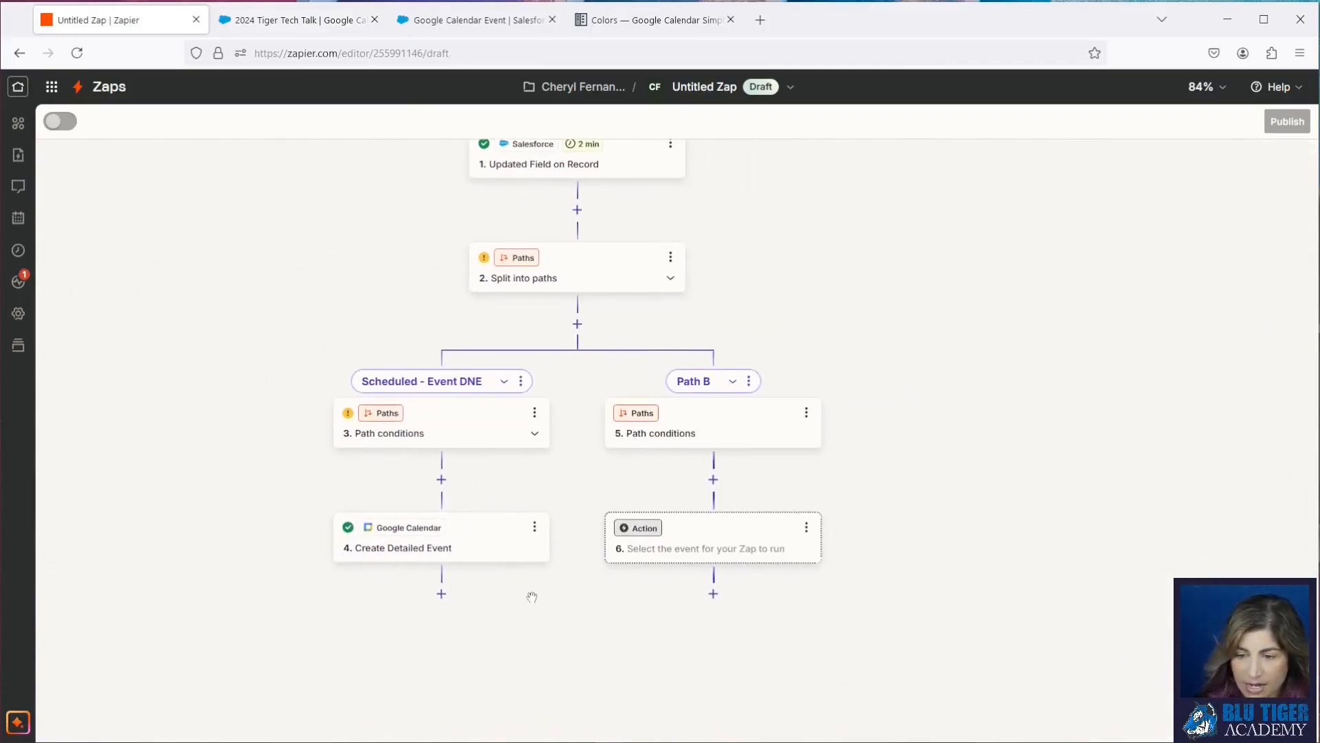
{"action": "left_click", "coordinate": [442, 594]}
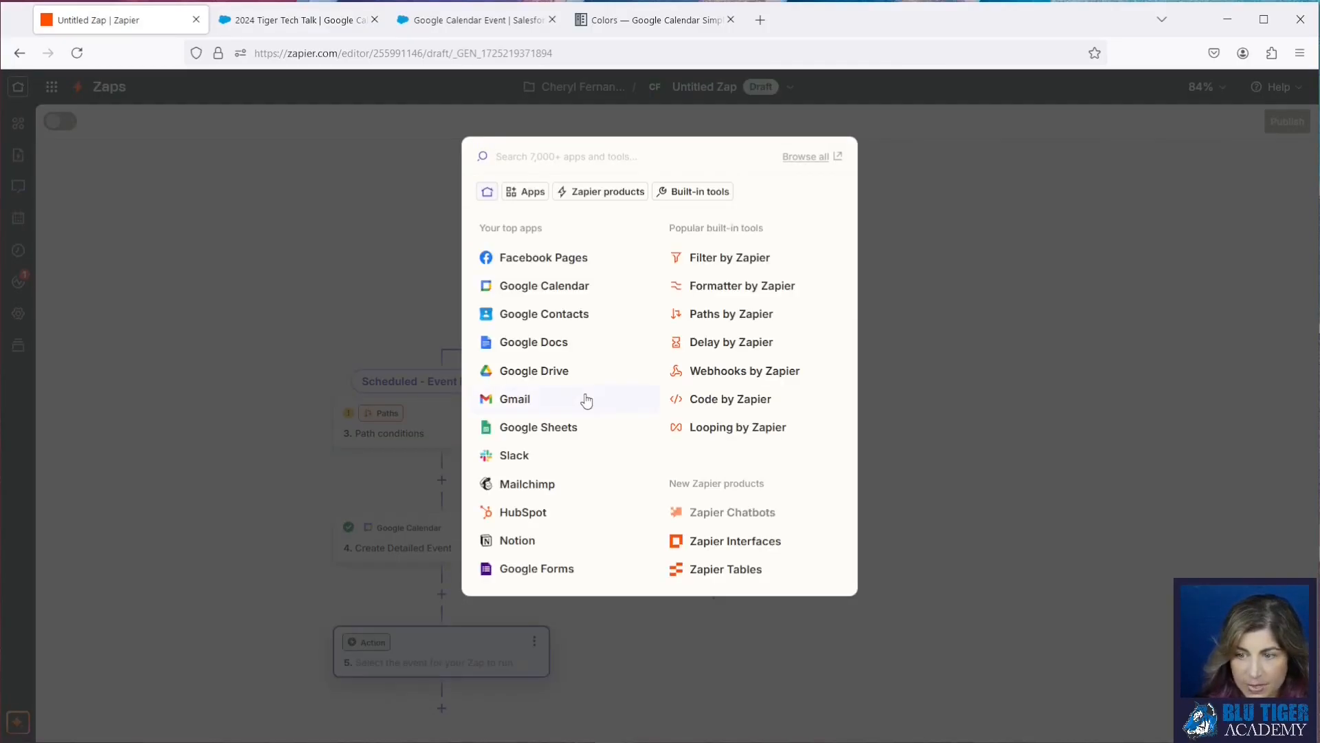
{"action": "type", "text": "sales"}
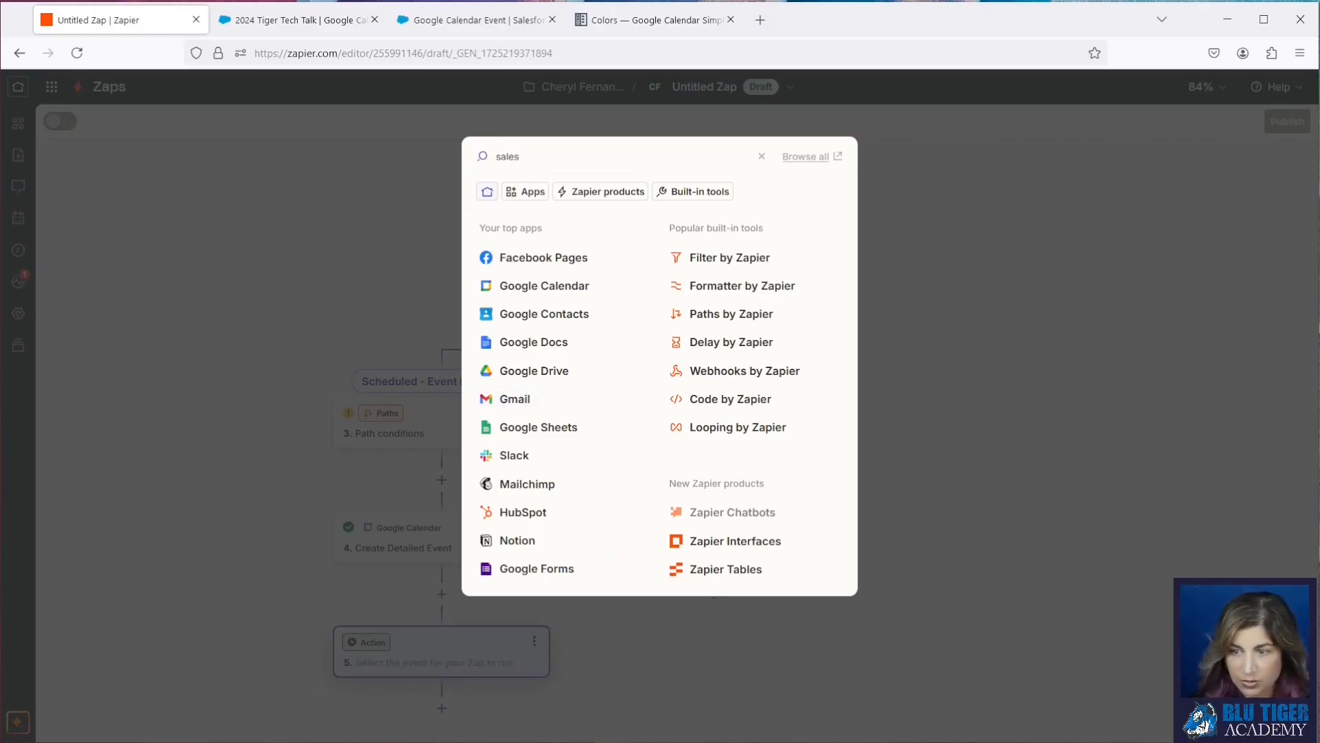
{"action": "left_click", "coordinate": [543, 196]}
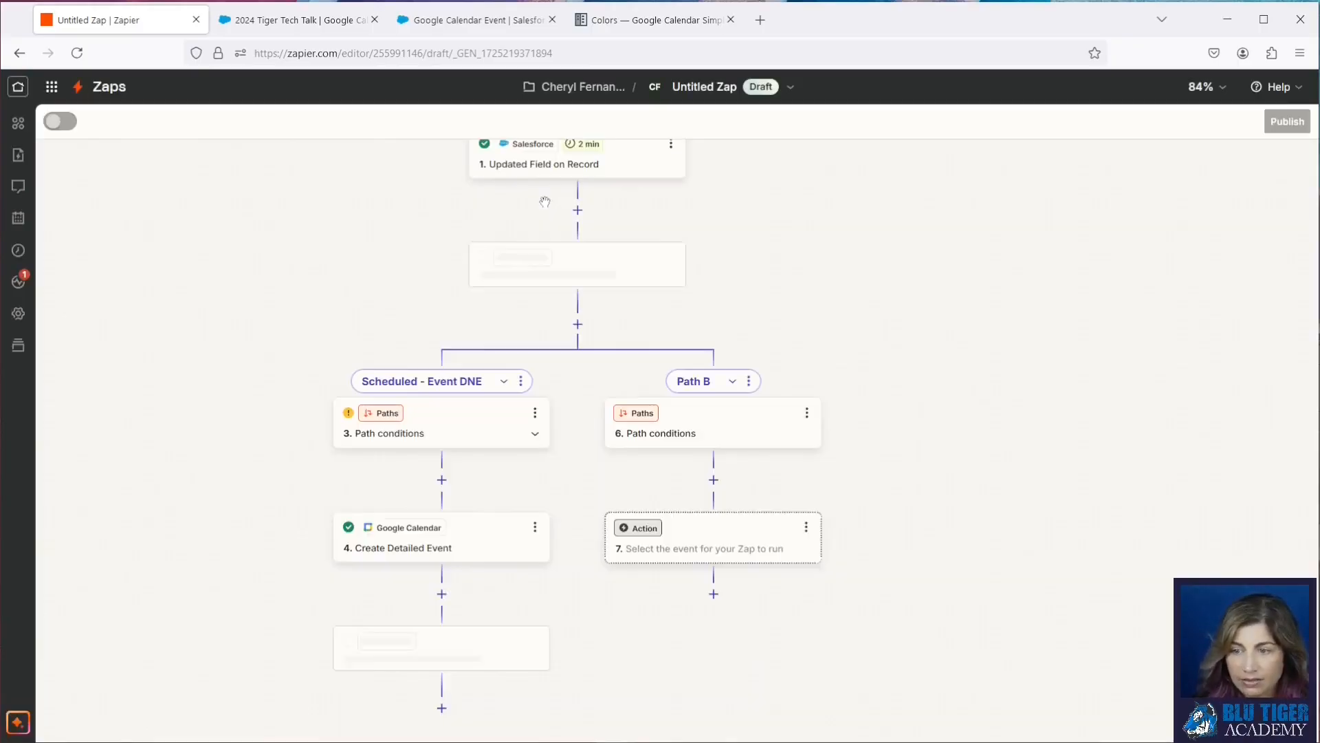
{"action": "left_click", "coordinate": [815, 367]}
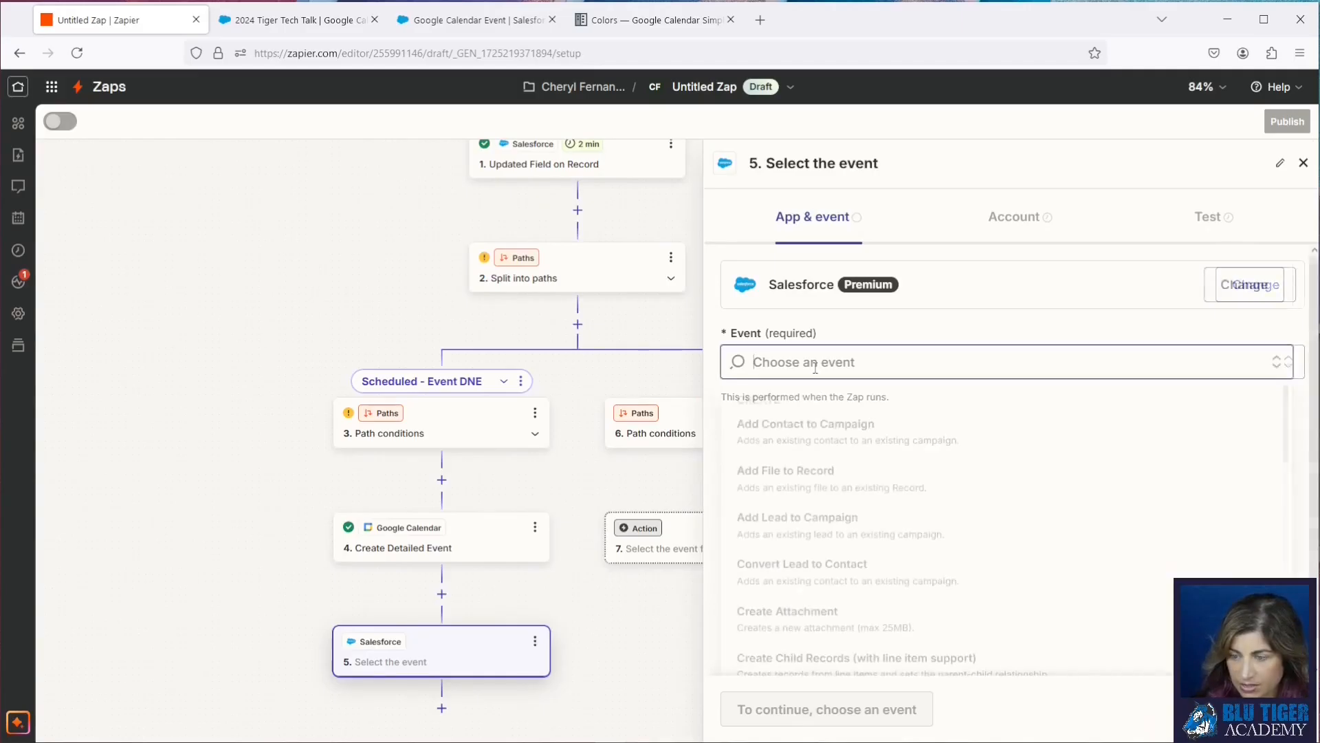
{"action": "type", "text": "update"}
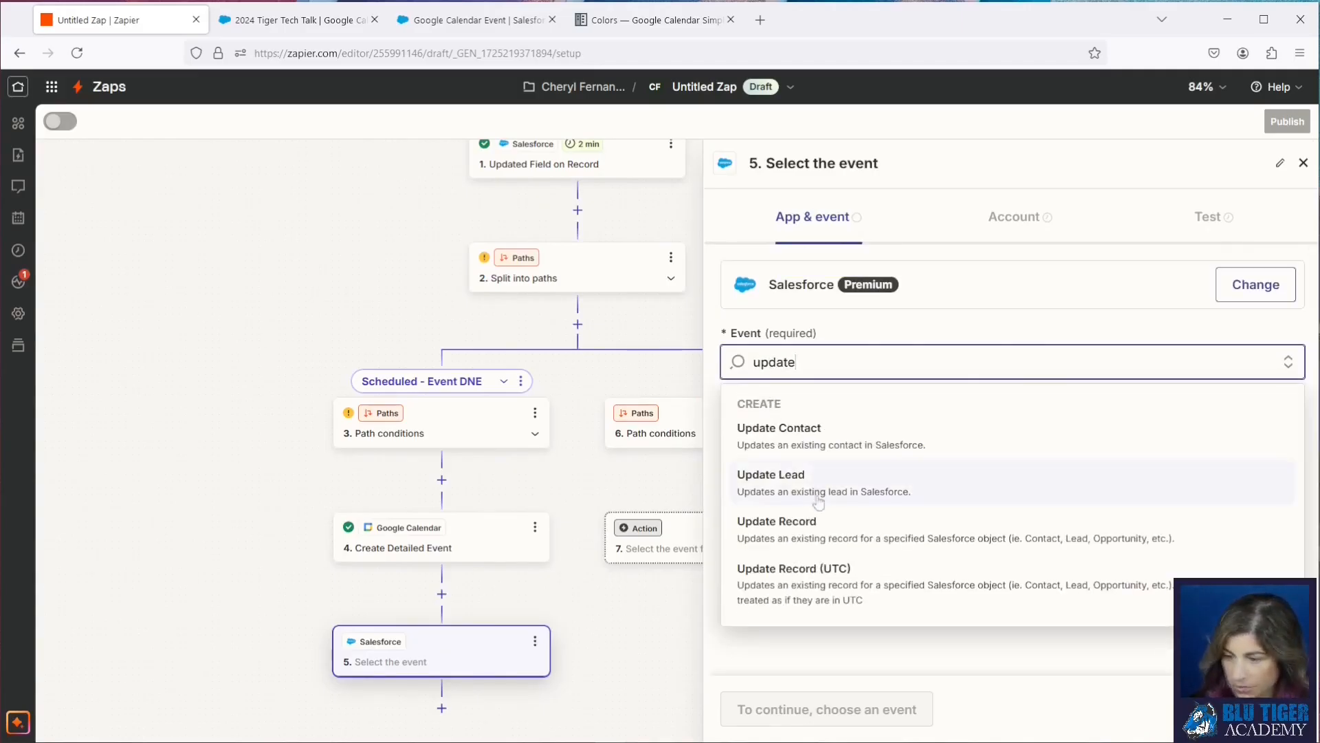
{"action": "left_click", "coordinate": [817, 537]}
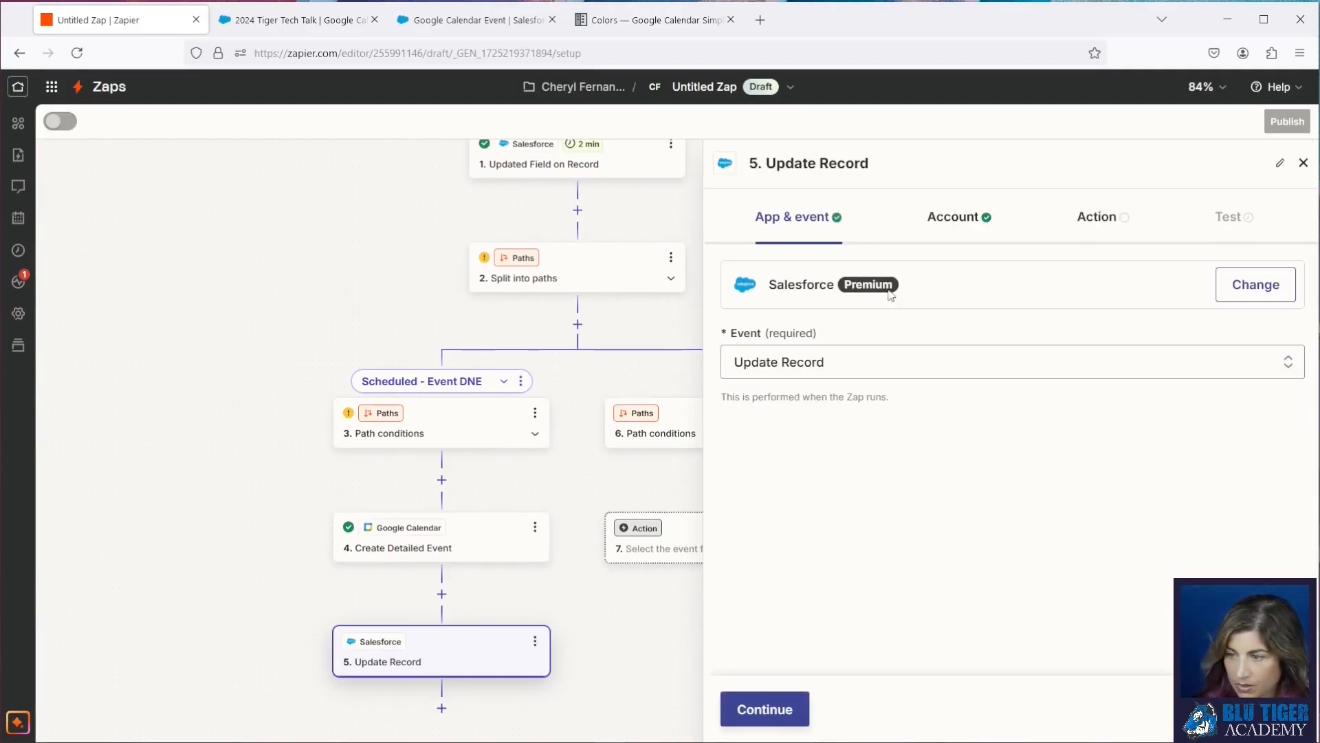
Step: Set the Update Record action's Salesforce Object to Google Calendar Event
{"action": "left_click", "coordinate": [1096, 223]}
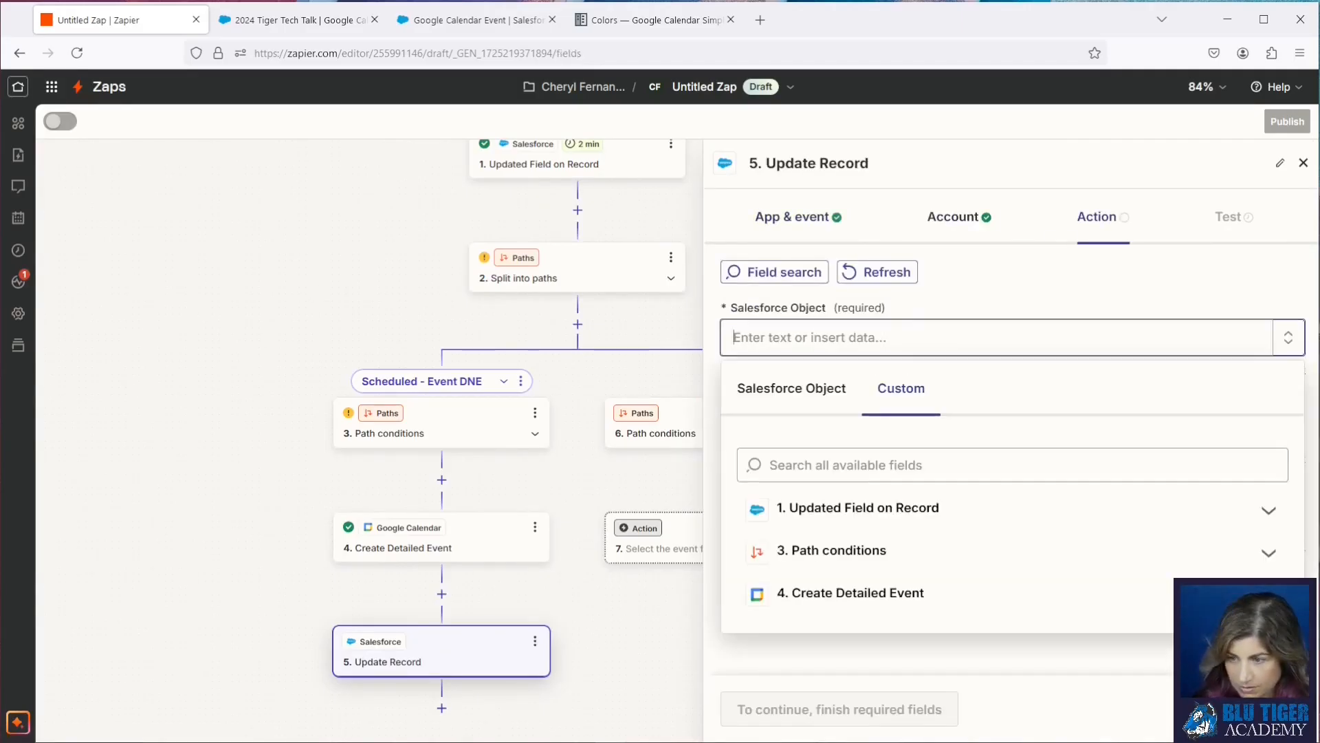
{"action": "left_click", "coordinate": [803, 390]}
{"action": "type", "text": "google"}
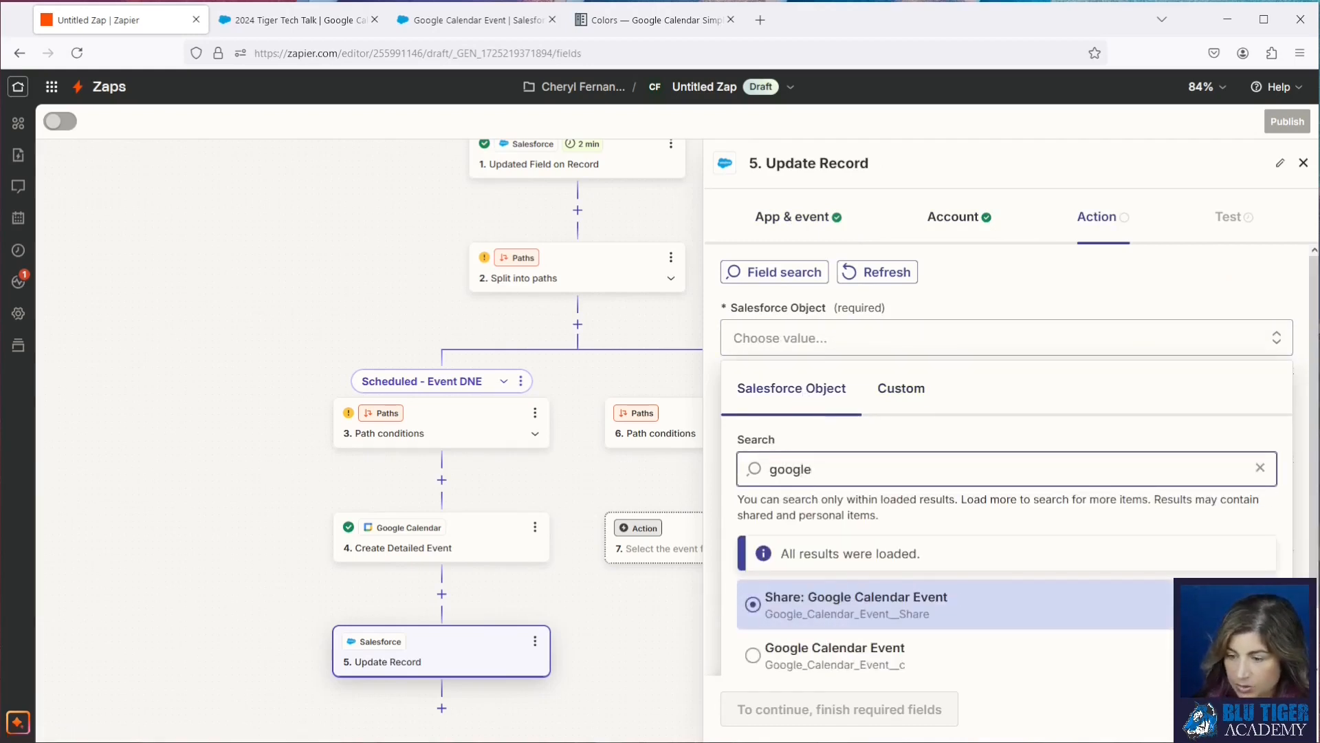
{"action": "left_click", "coordinate": [850, 650]}
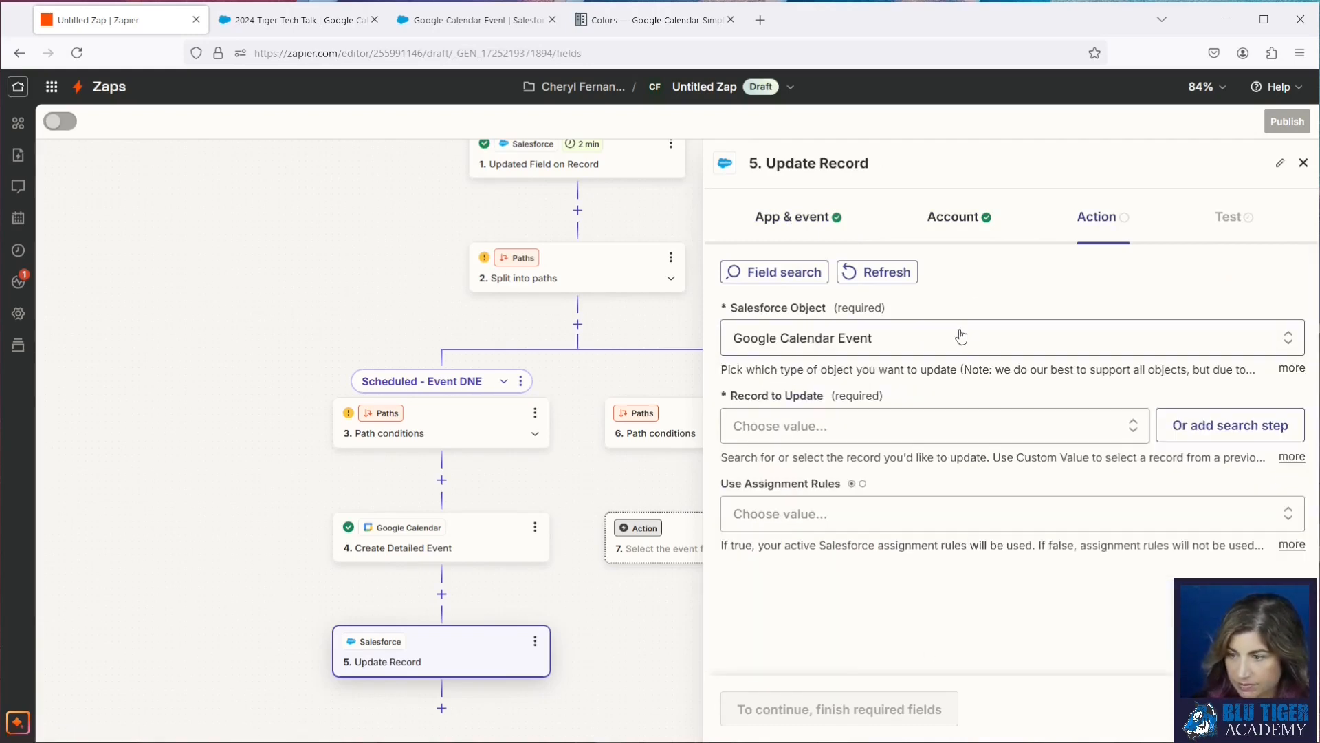
Step: Set Record to Update to a custom value, the Object Id from the Updated Field on Record trigger
{"action": "left_click", "coordinate": [837, 426]}
{"action": "left_click", "coordinate": [898, 476]}
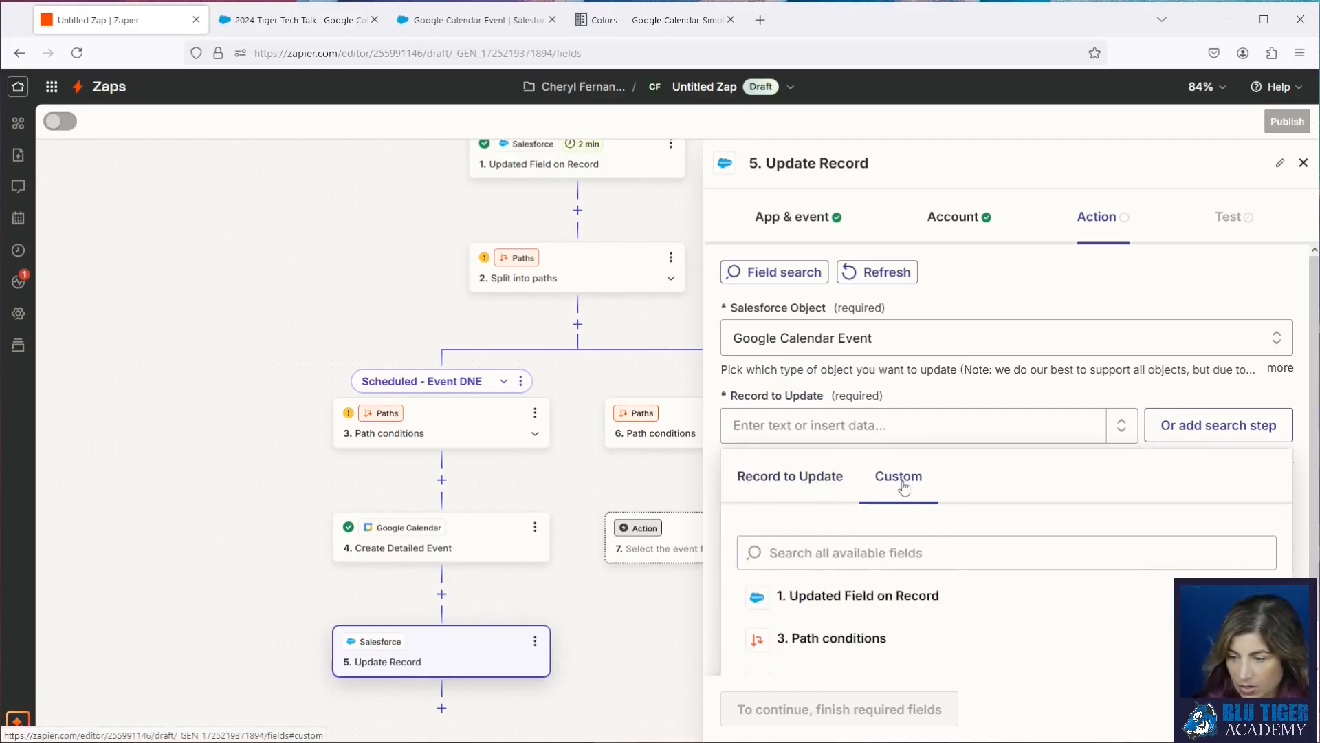
{"action": "left_click", "coordinate": [887, 597]}
{"action": "scroll", "coordinate": [887, 600], "scroll_direction": "down", "scroll_amount": 3}
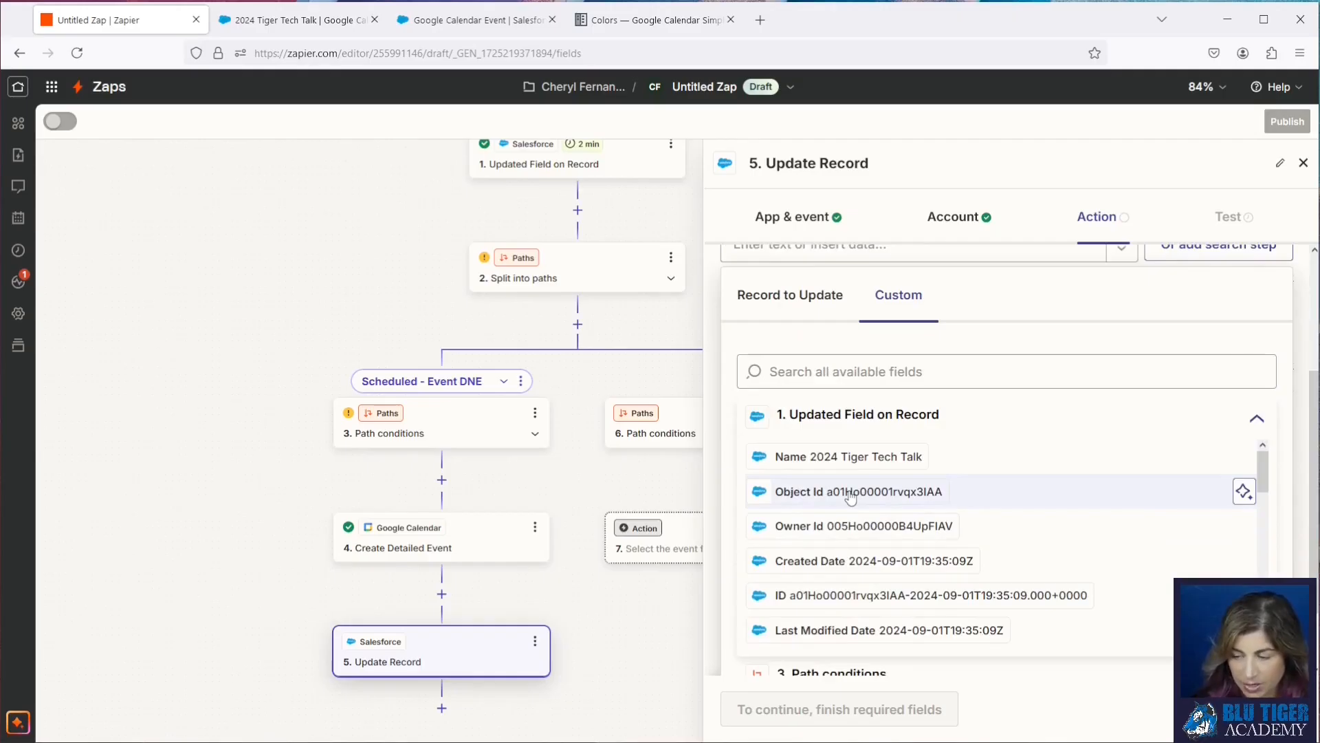
{"action": "left_click", "coordinate": [822, 495]}
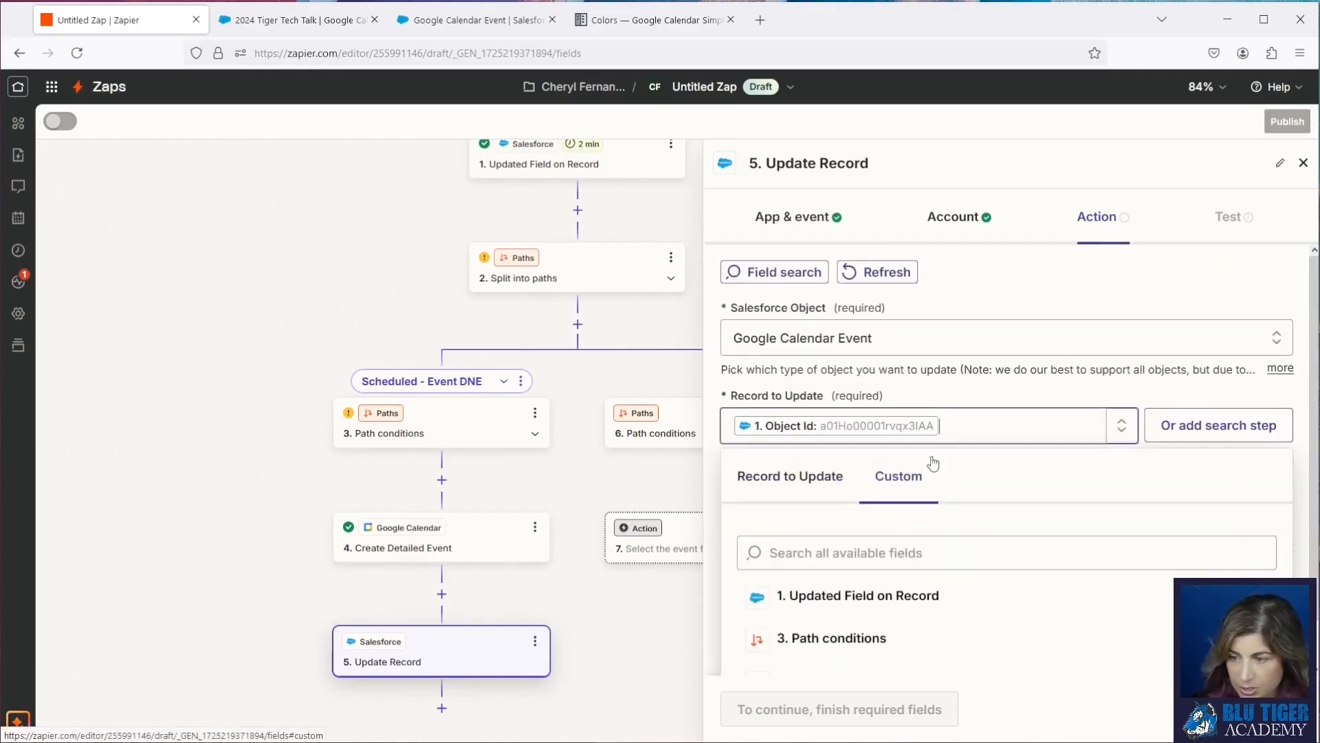
{"action": "left_click", "coordinate": [936, 401]}
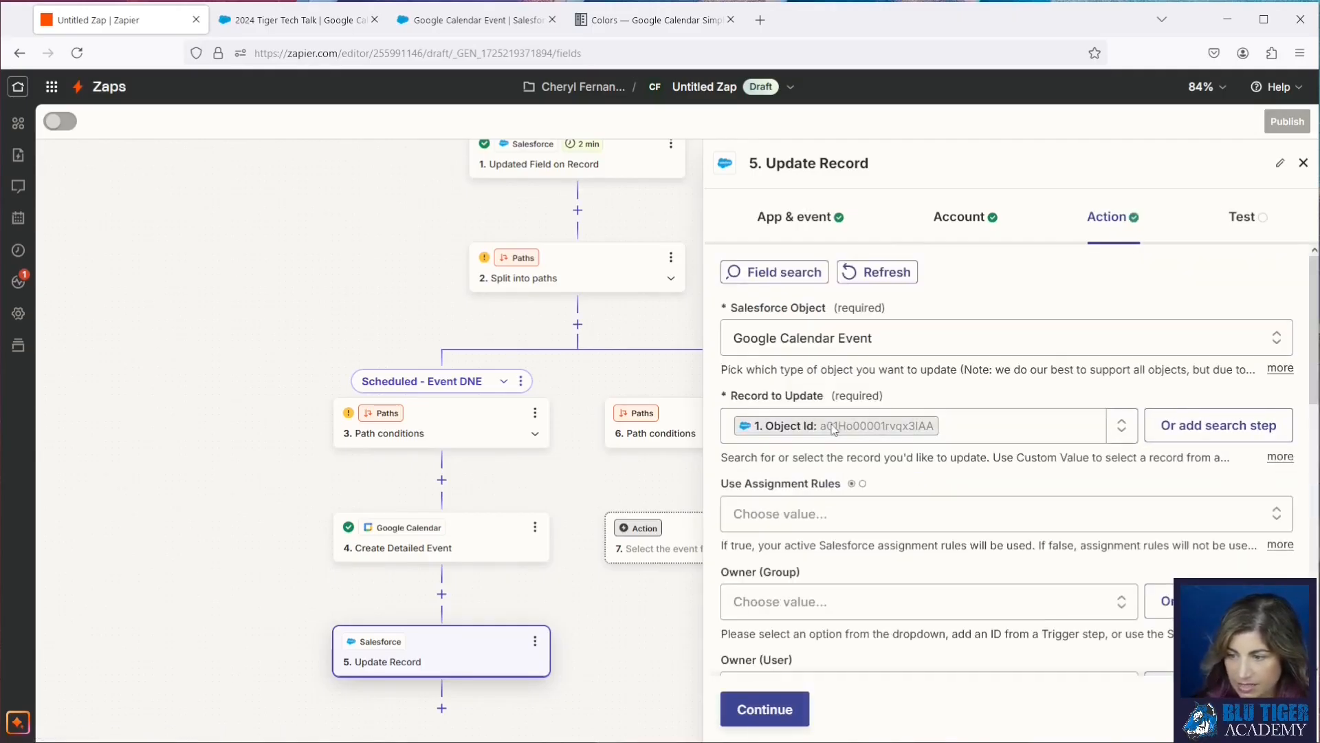
Step: Compare the mapped Object Id with the record ID in the 2024 Tiger Tech Talk record's Salesforce URL
{"action": "left_click", "coordinate": [291, 26]}
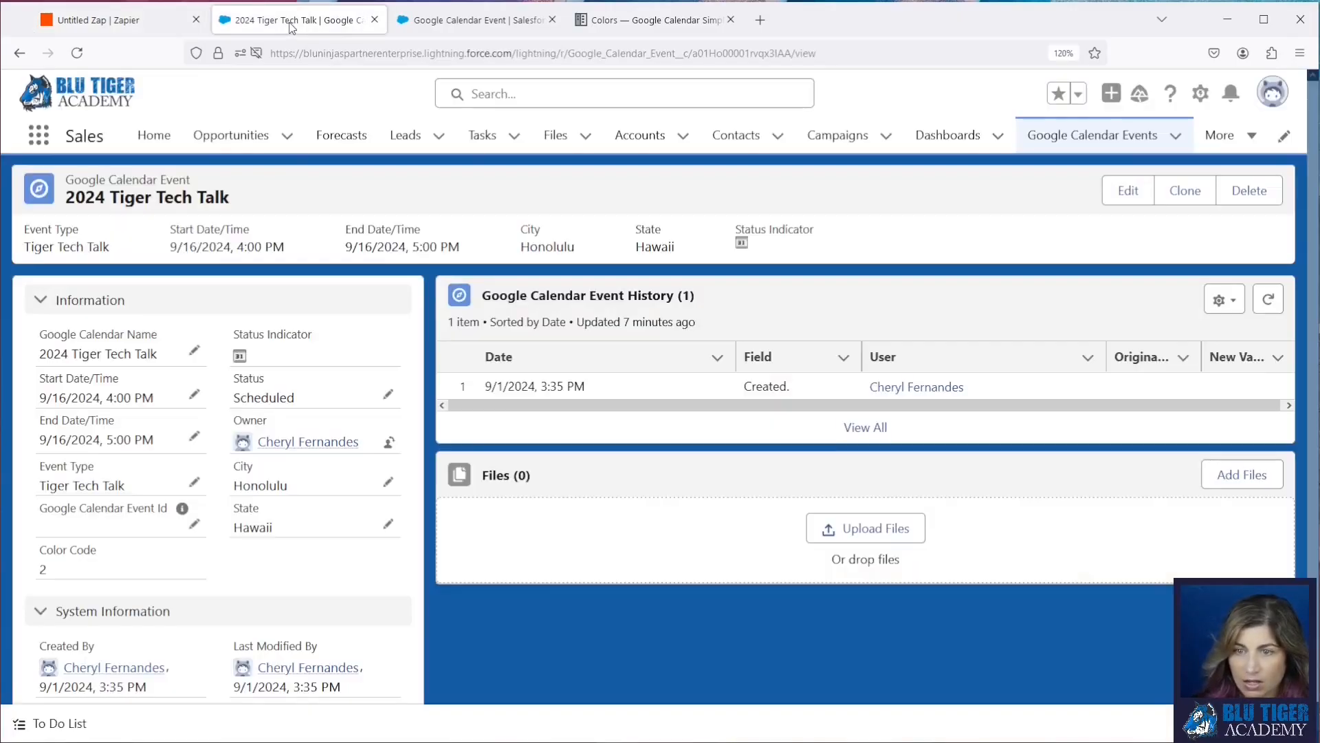
{"action": "double_click", "coordinate": [759, 53]}
{"action": "left_click", "coordinate": [103, 20]}
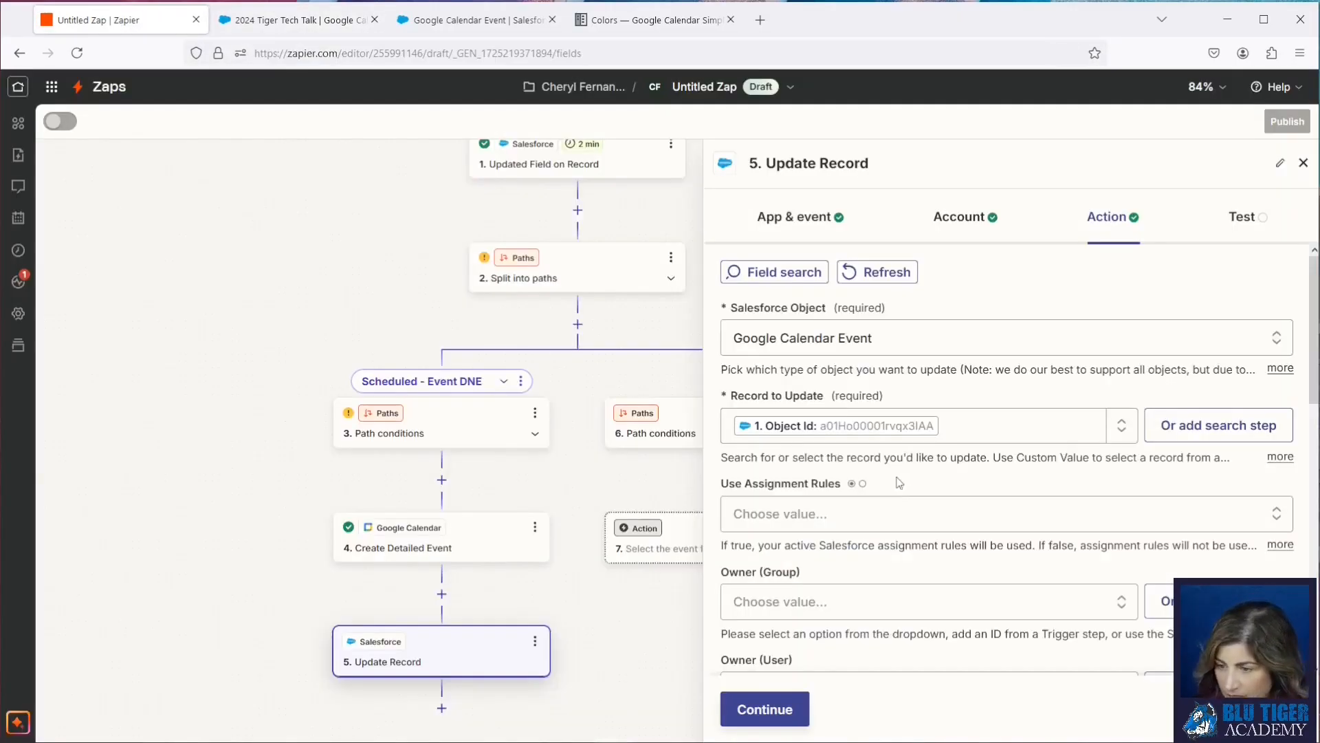
Step: Map the Update Record action's Google Calendar Event field to the ID from Create Detailed Event, and test the step
{"action": "scroll", "coordinate": [900, 483], "scroll_direction": "down", "scroll_amount": 5}
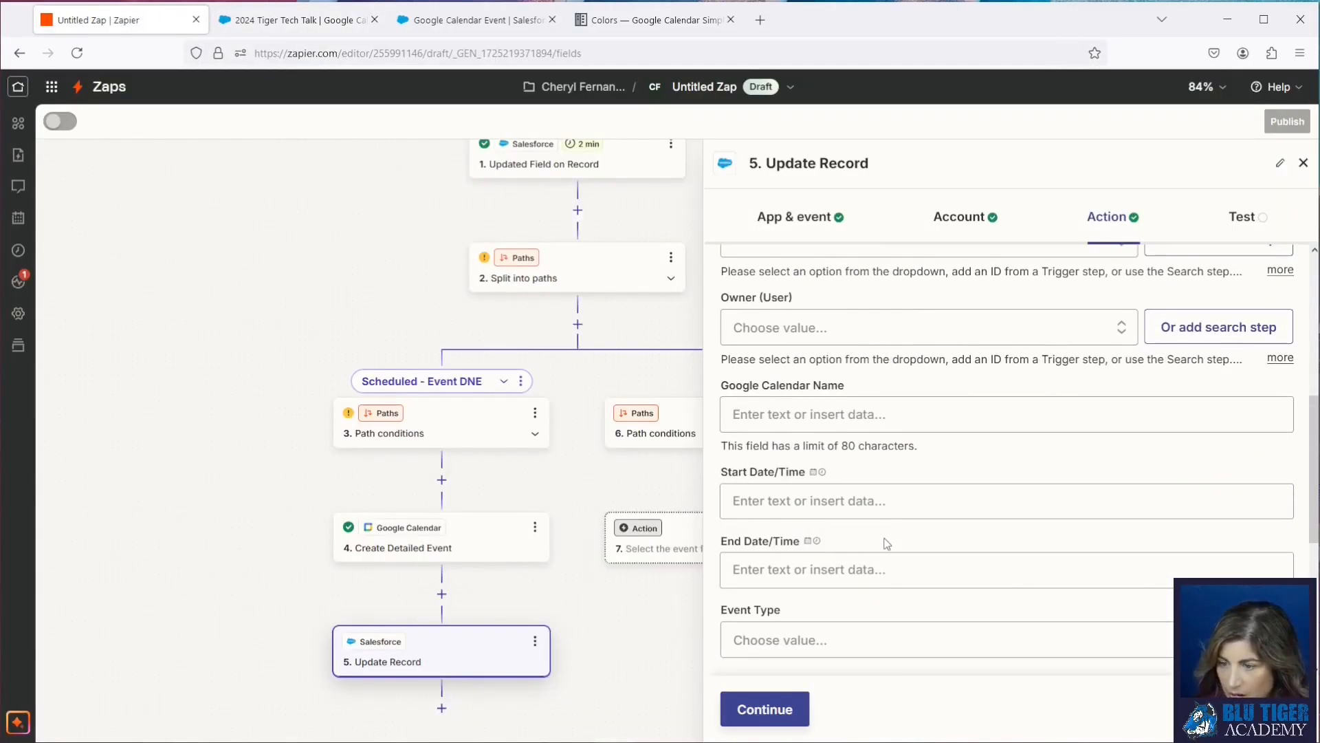
{"action": "scroll", "coordinate": [885, 547], "scroll_direction": "down", "scroll_amount": 4}
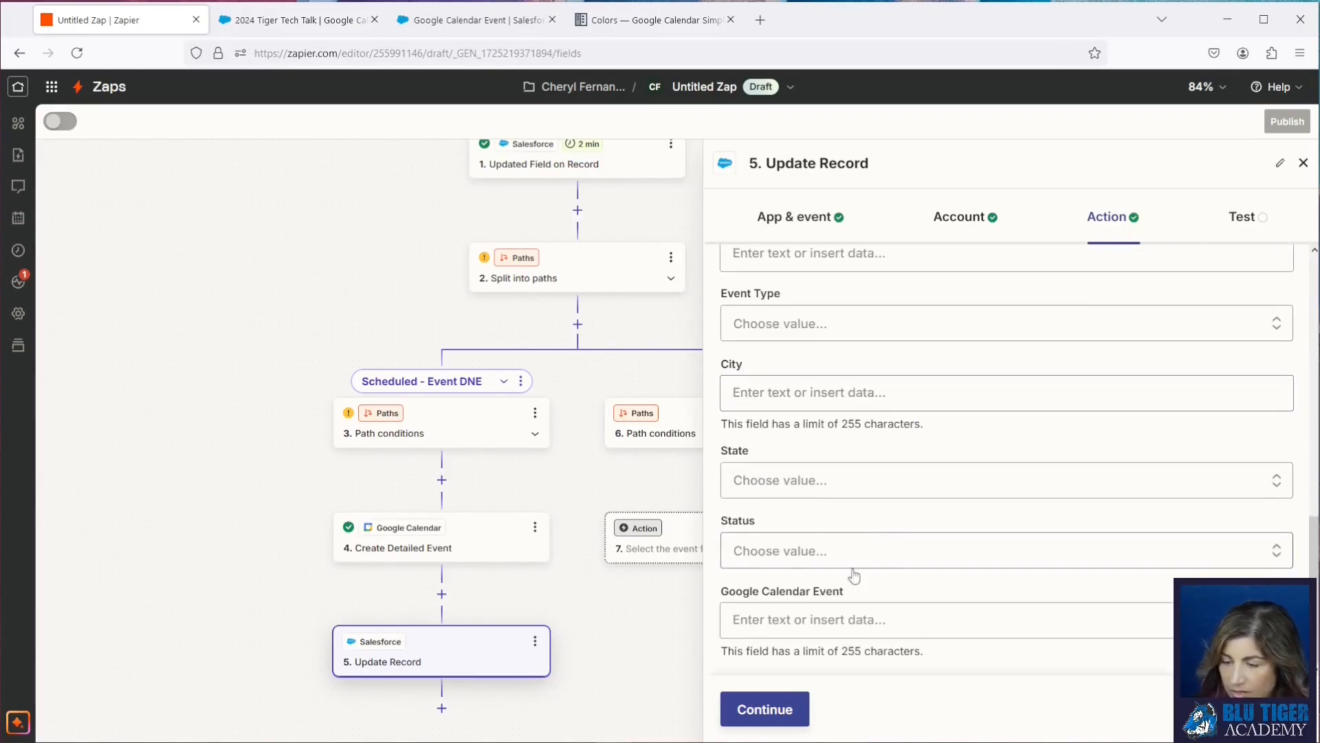
{"action": "left_click", "coordinate": [812, 619]}
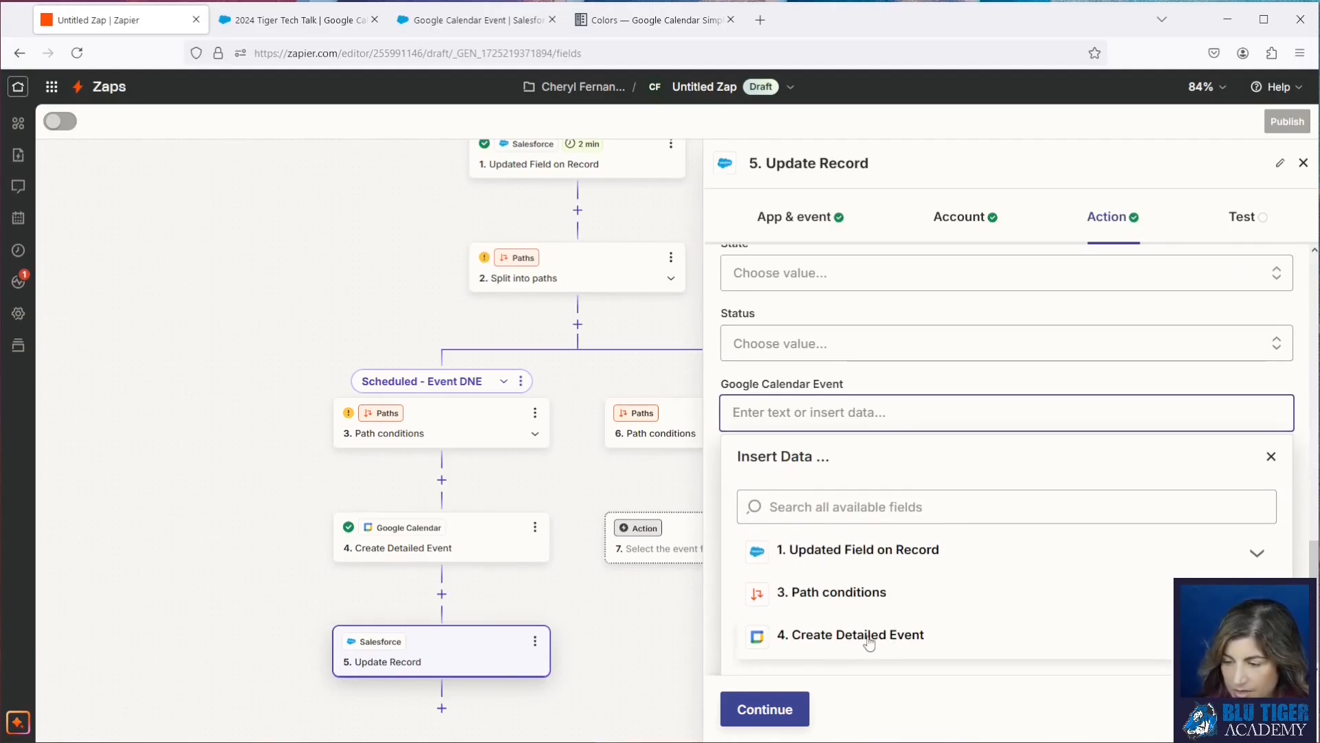
{"action": "left_click", "coordinate": [970, 631]}
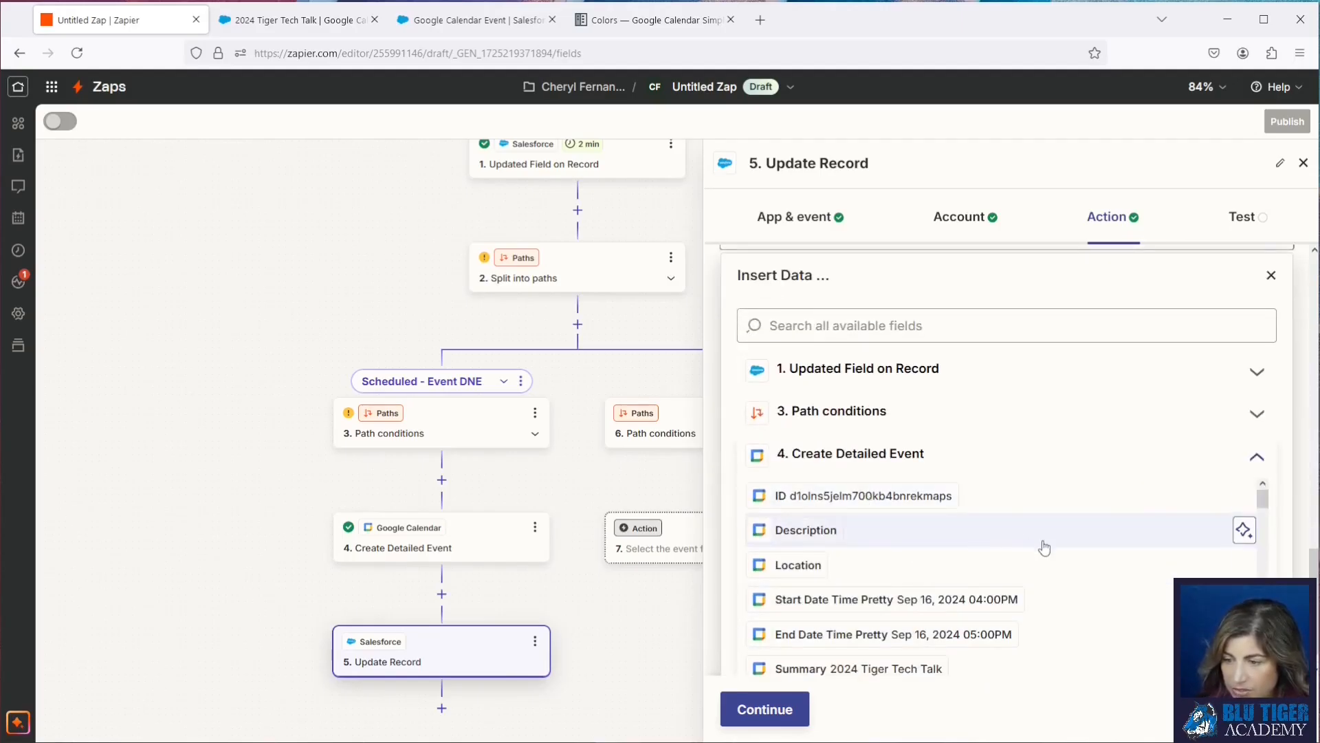
{"action": "left_click", "coordinate": [949, 496]}
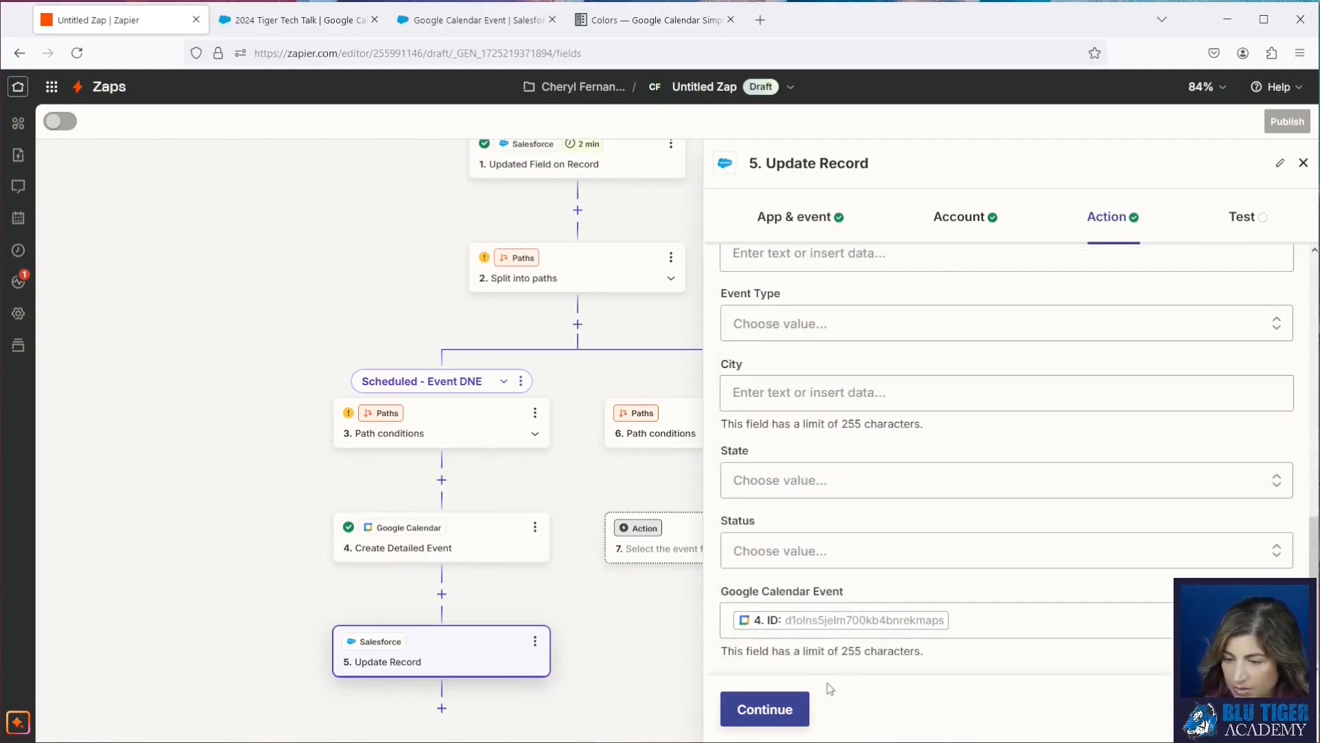
{"action": "left_click", "coordinate": [775, 712]}
{"action": "left_click", "coordinate": [864, 710]}
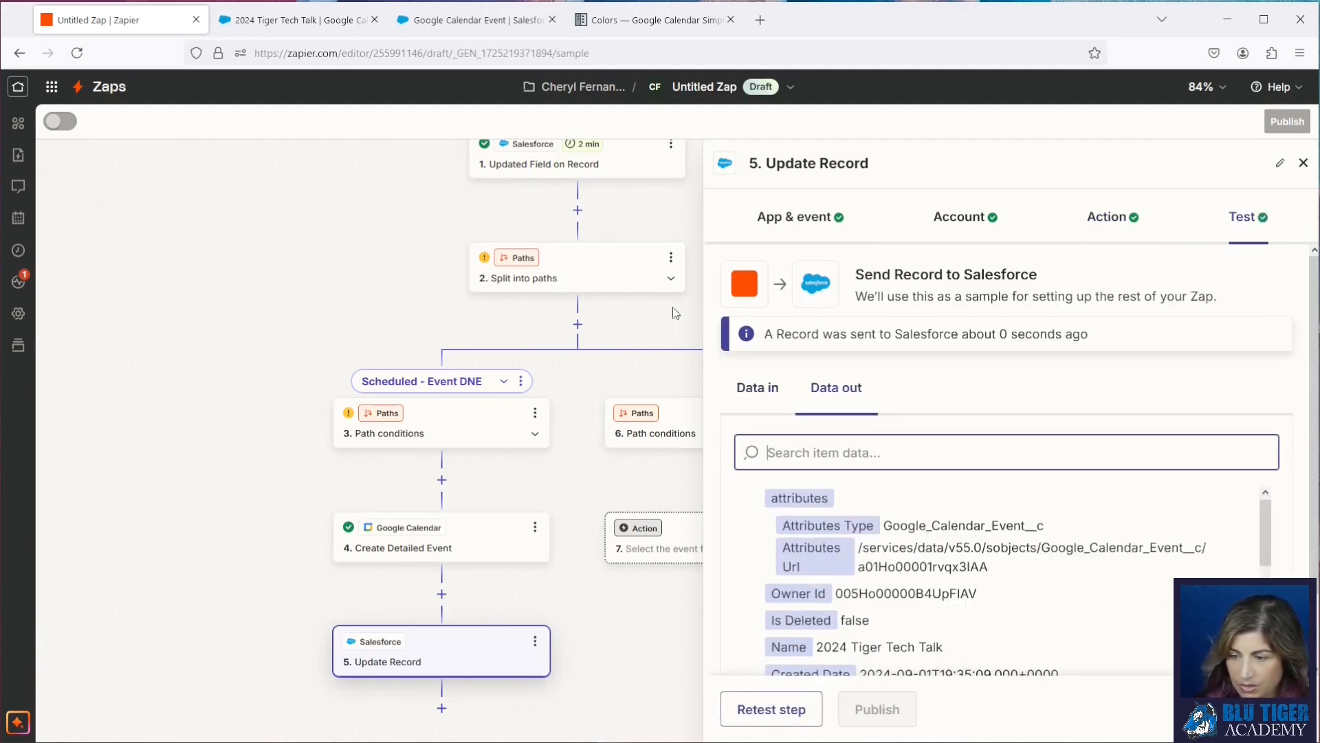
Step: Reload the 2024 Tiger Tech Talk record in Salesforce and check its Google Calendar Event Id field
{"action": "left_click", "coordinate": [302, 20]}
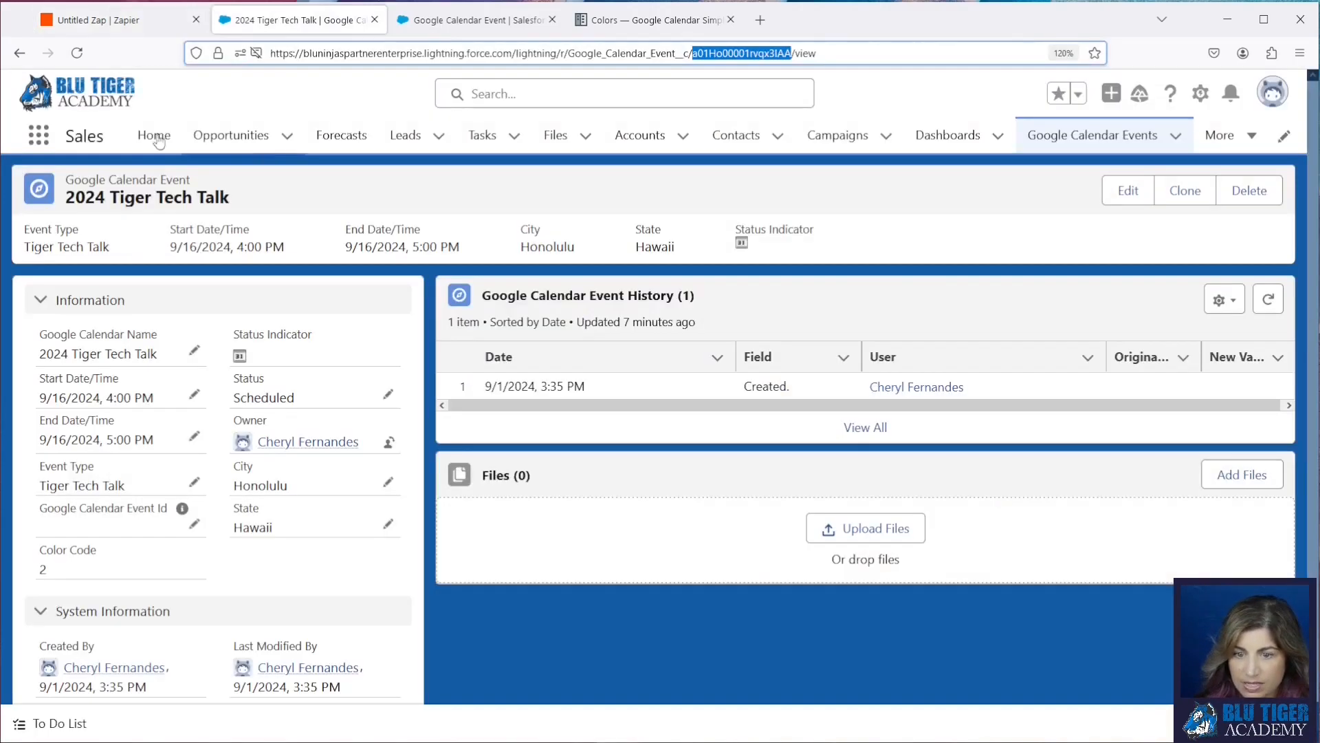
{"action": "left_click", "coordinate": [77, 53]}
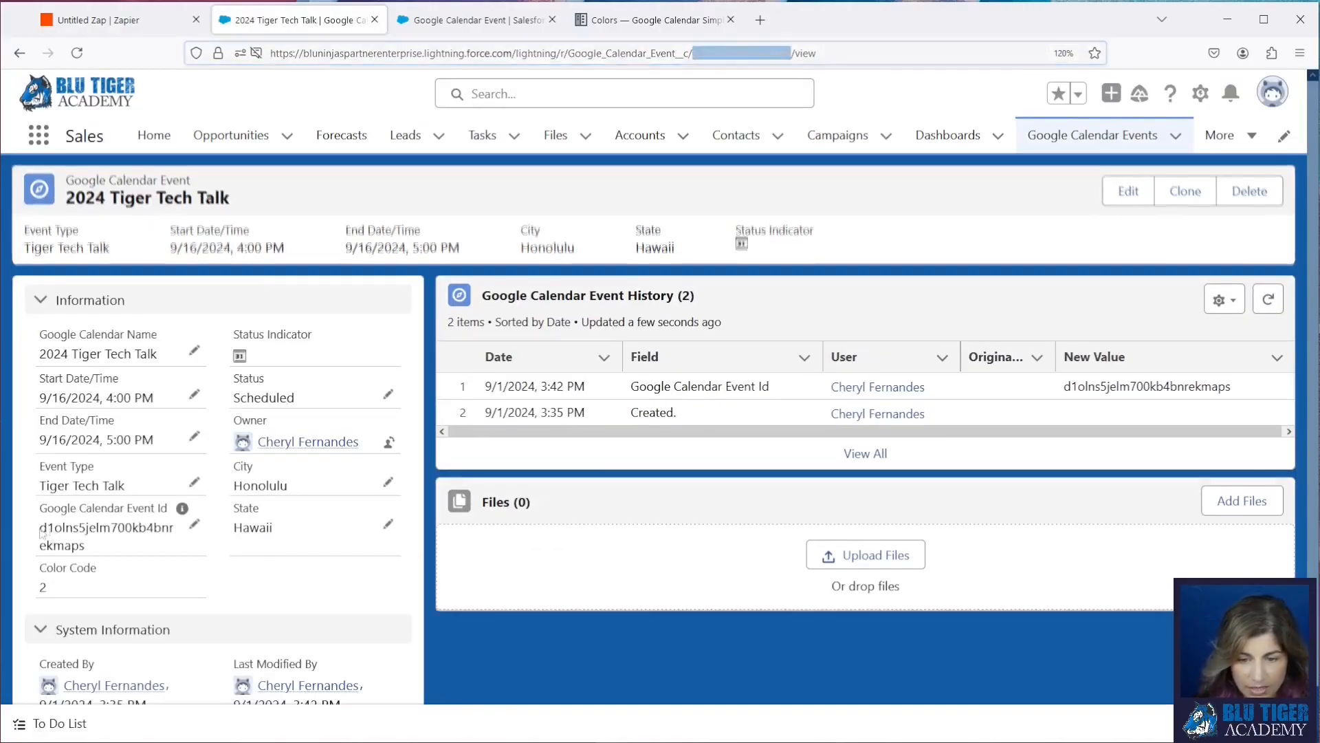
{"action": "double_click", "coordinate": [109, 547]}
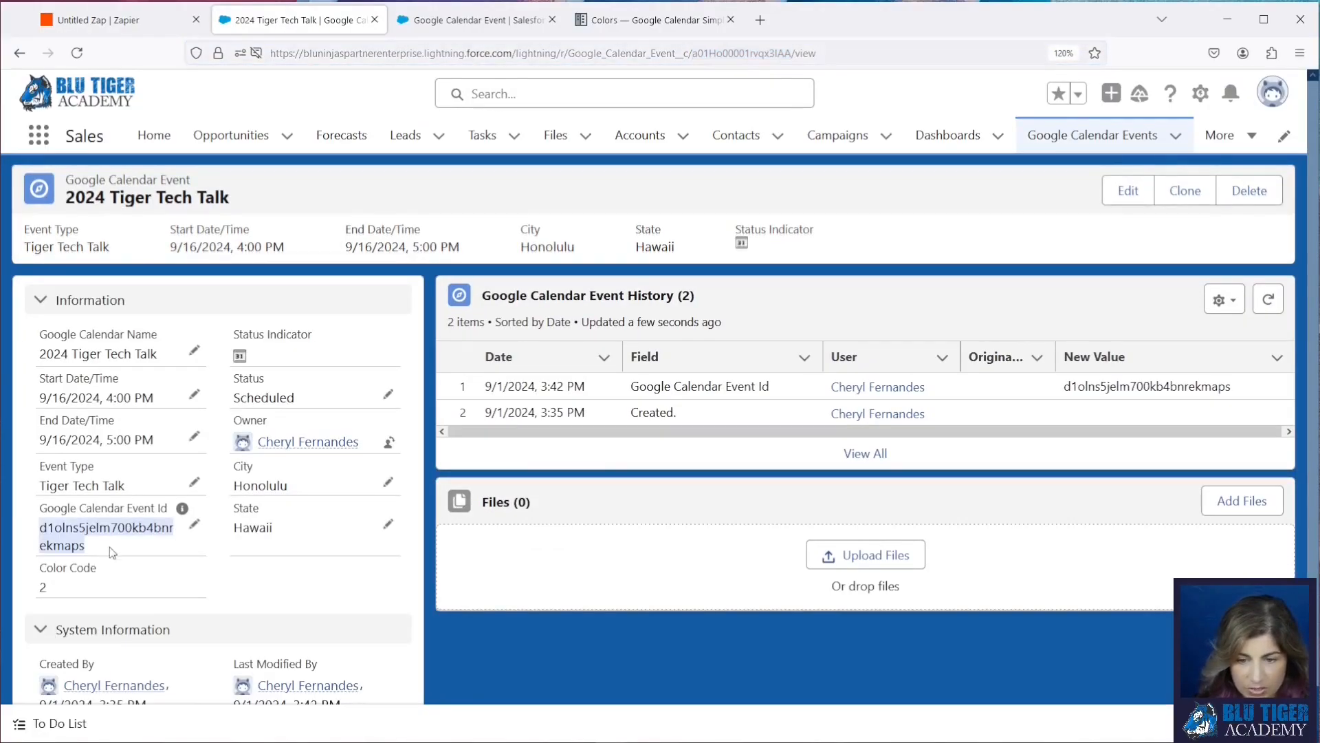
{"action": "left_click", "coordinate": [141, 28]}
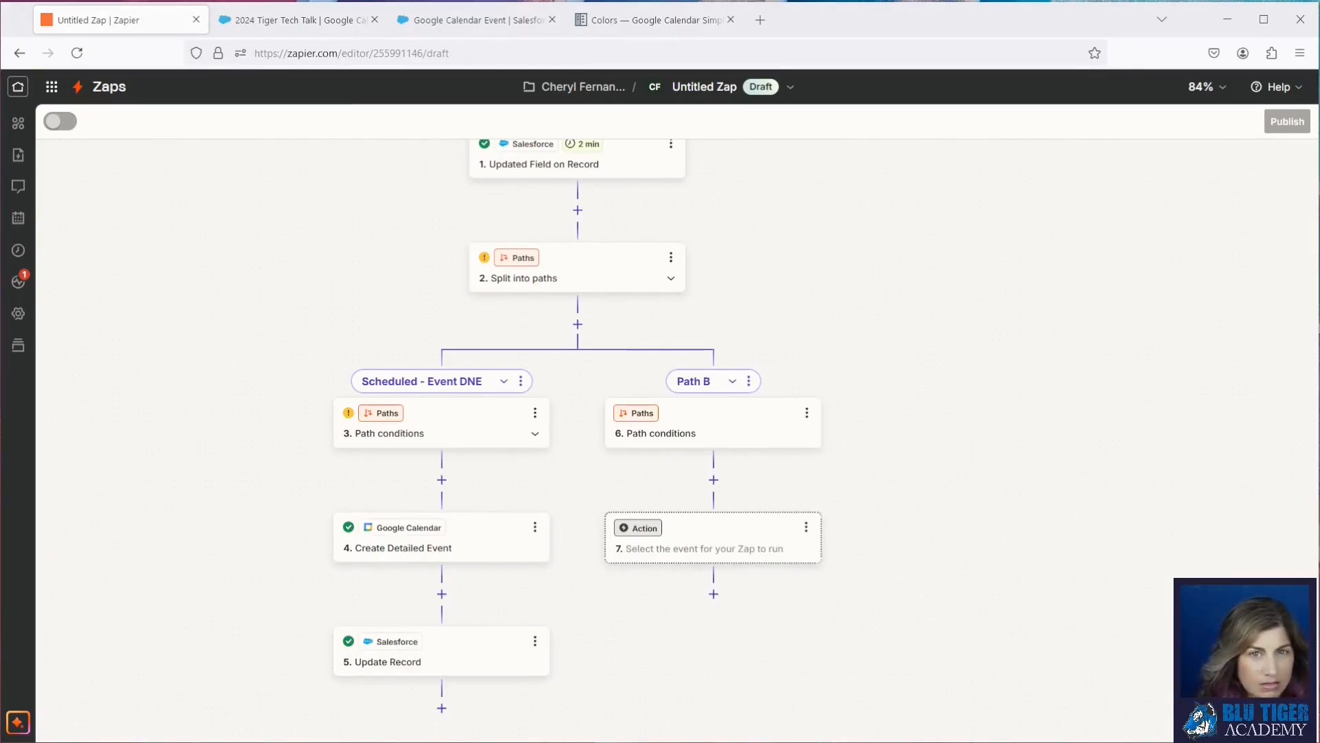
Step: In Salesforce, set the 2024 Tiger Tech Talk record's Status to Canceled and save the record
{"action": "left_click", "coordinate": [297, 20]}
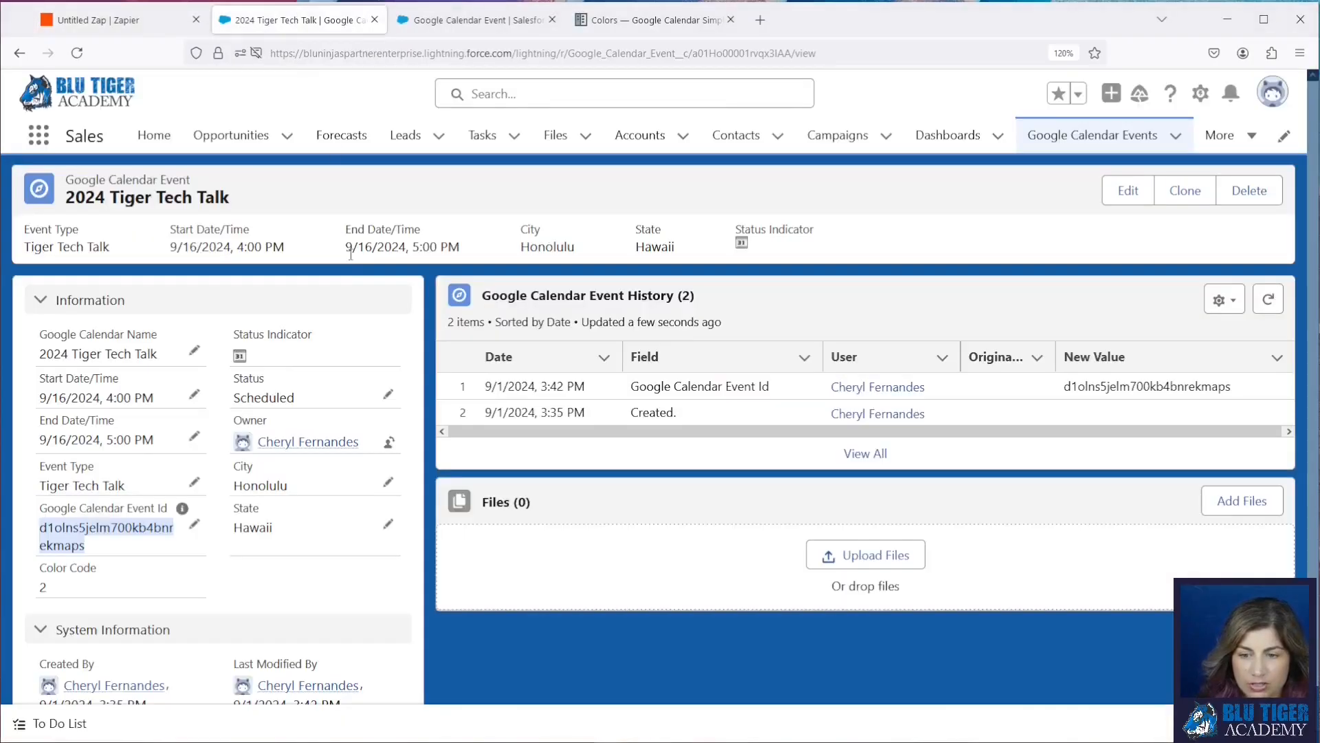
{"action": "left_click", "coordinate": [388, 394]}
{"action": "left_click", "coordinate": [339, 451]}
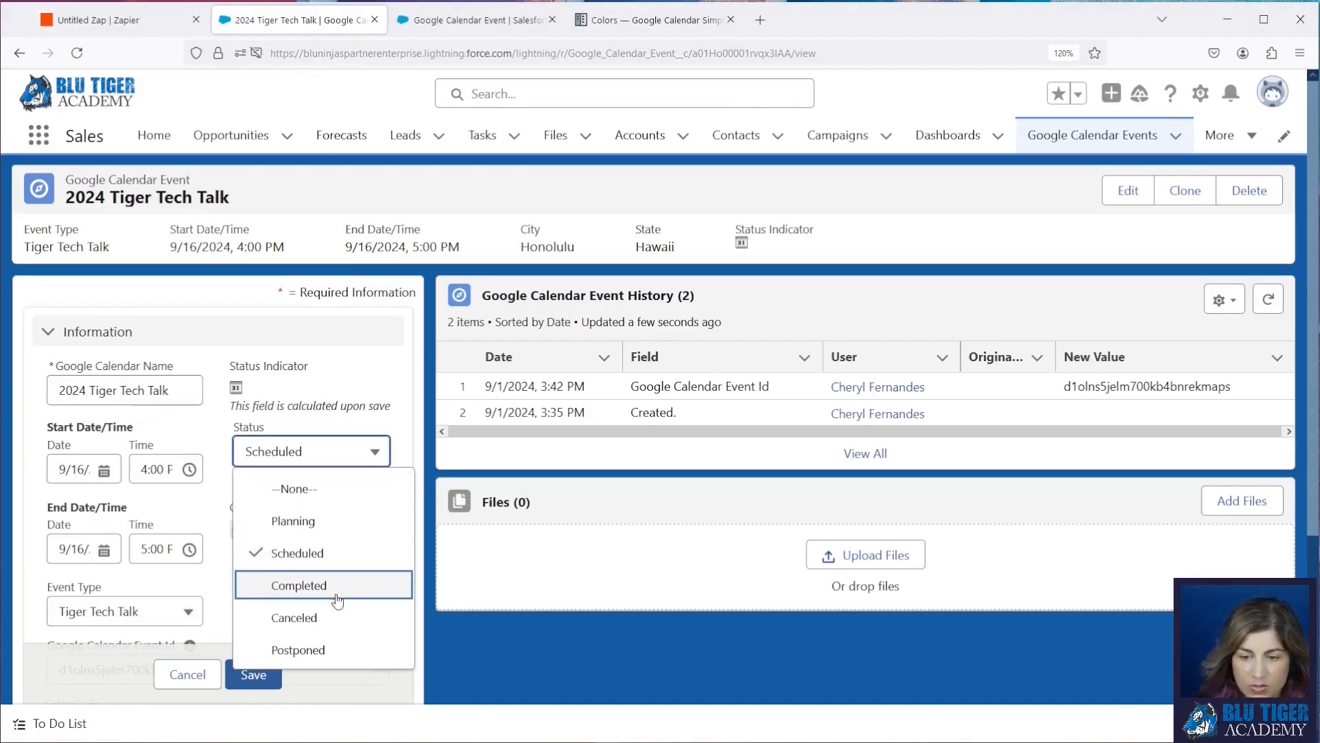
{"action": "left_click", "coordinate": [294, 617]}
{"action": "left_click", "coordinate": [253, 674]}
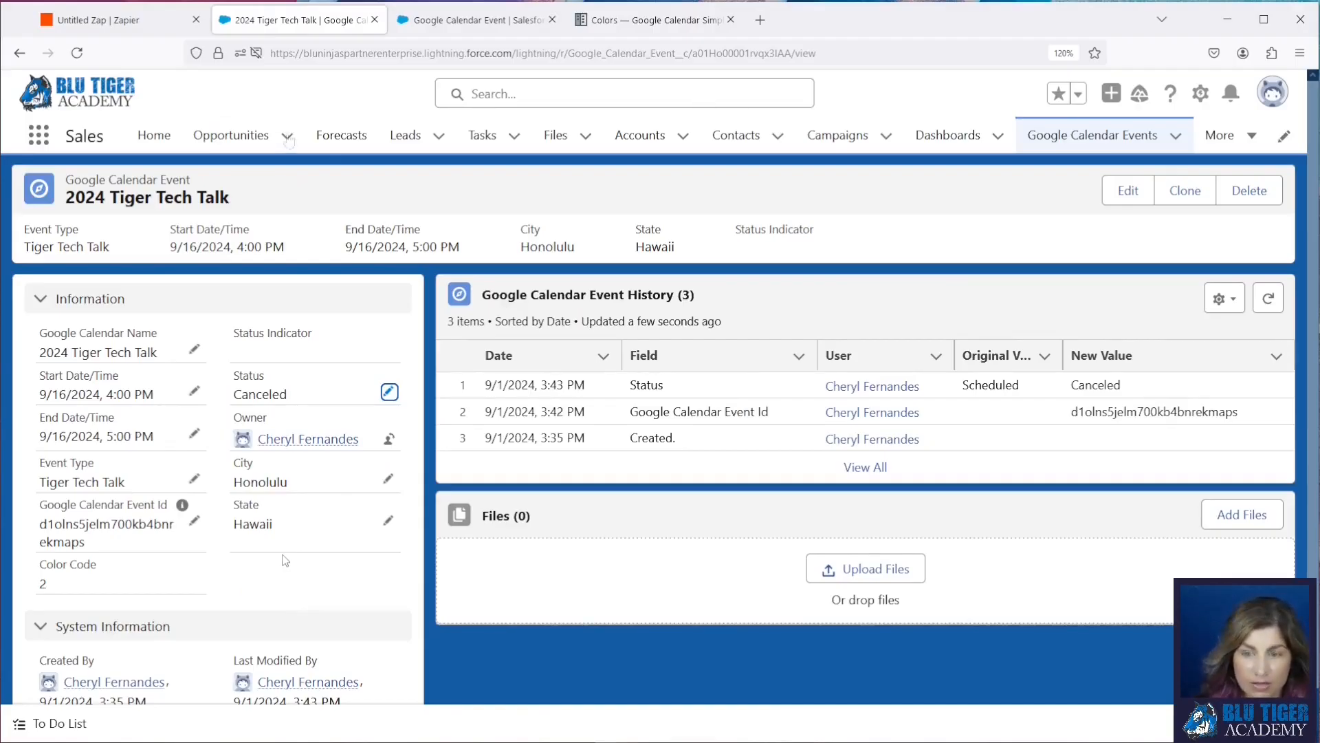
Step: Back in Zapier, clear the Field Updated to value in the Updated Field on Record trigger
{"action": "left_click", "coordinate": [117, 20]}
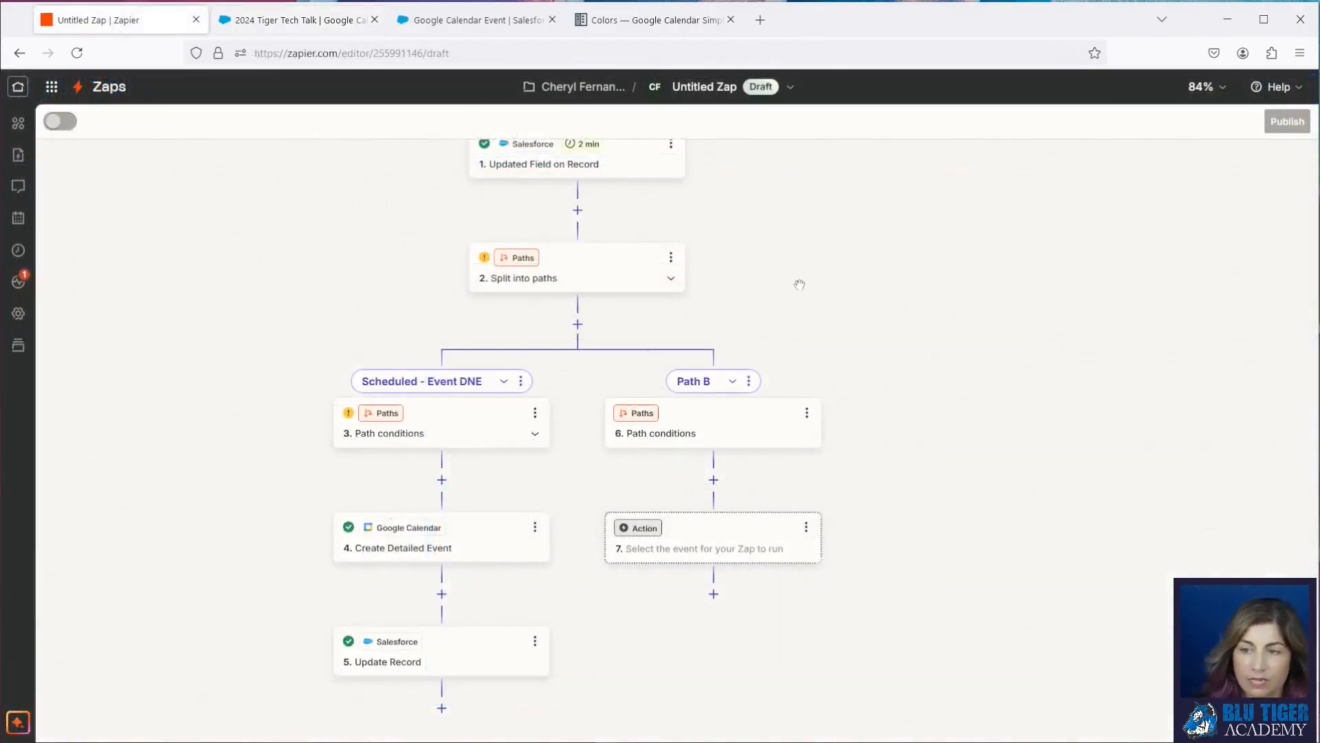
{"action": "left_click_drag", "start_coordinate": [800, 284], "coordinate": [674, 365]}
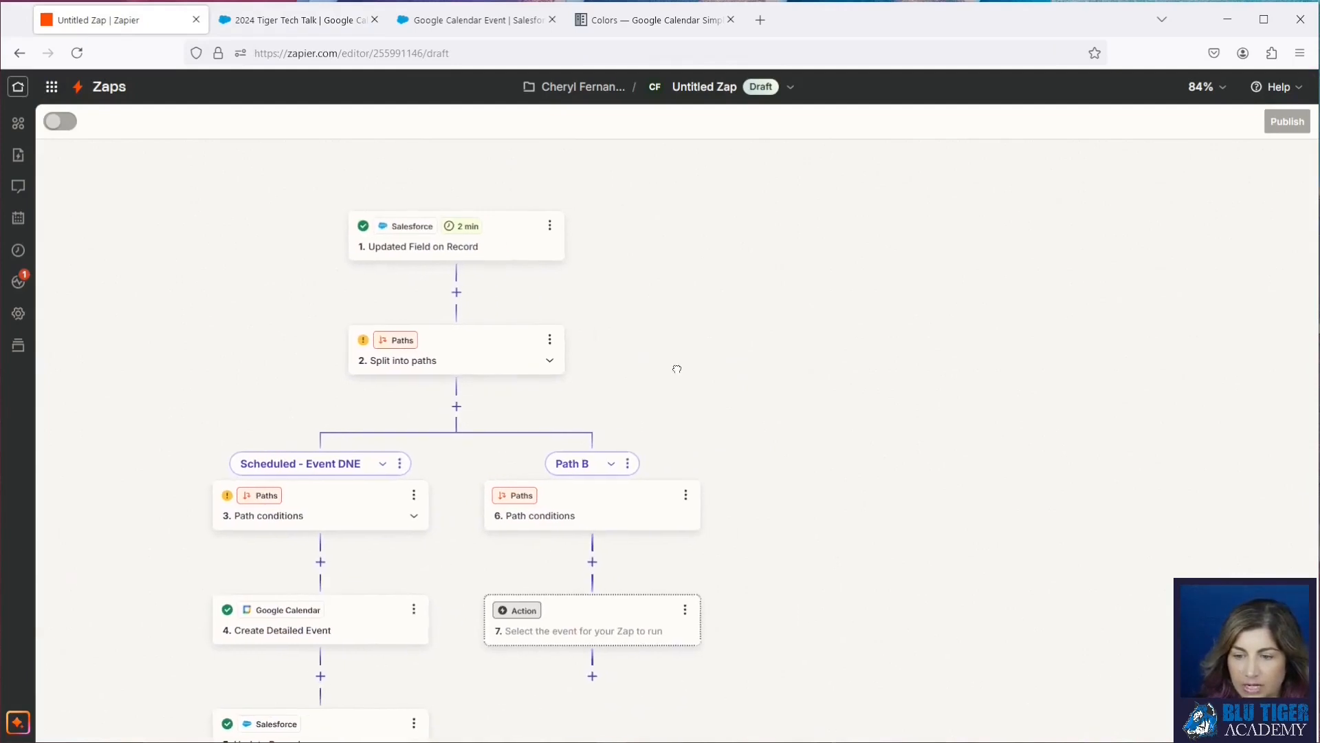
{"action": "left_click", "coordinate": [431, 249]}
{"action": "left_click", "coordinate": [1108, 219]}
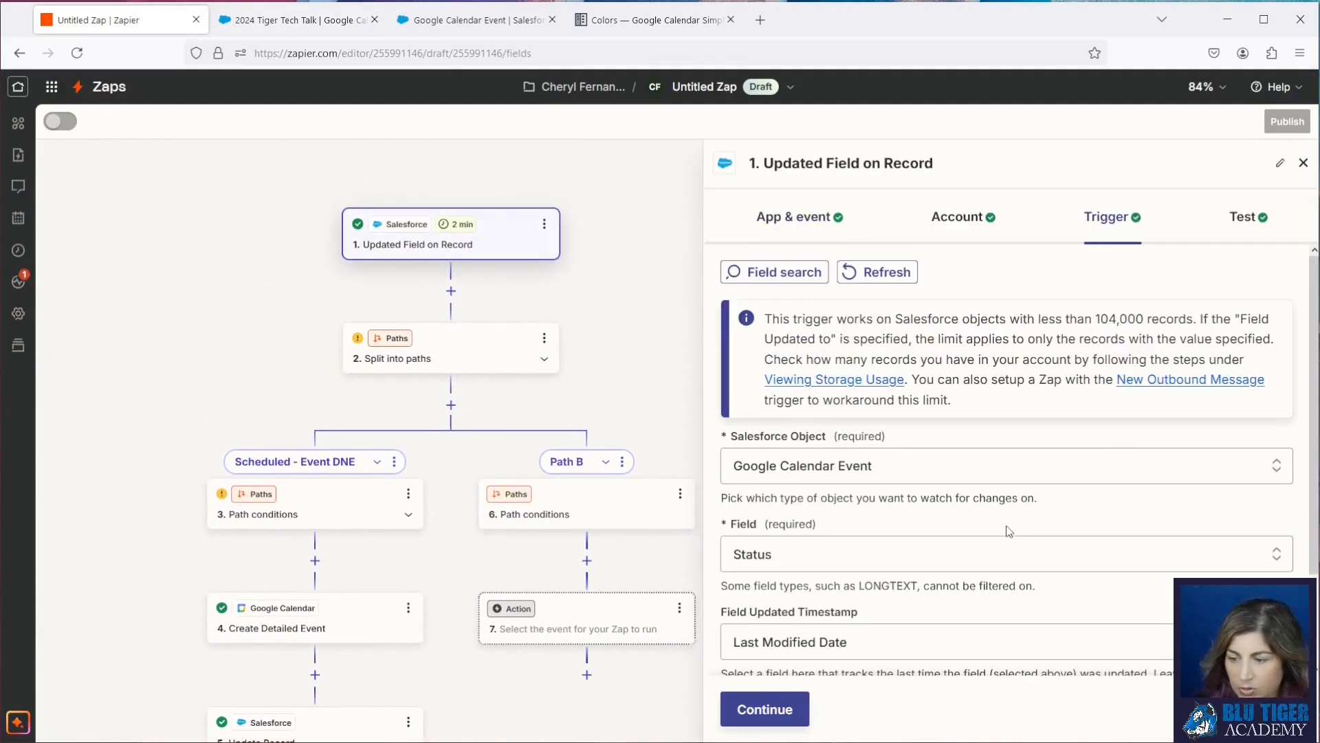
{"action": "scroll", "coordinate": [1009, 532], "scroll_direction": "down", "scroll_amount": 2}
{"action": "double_click", "coordinate": [829, 621]}
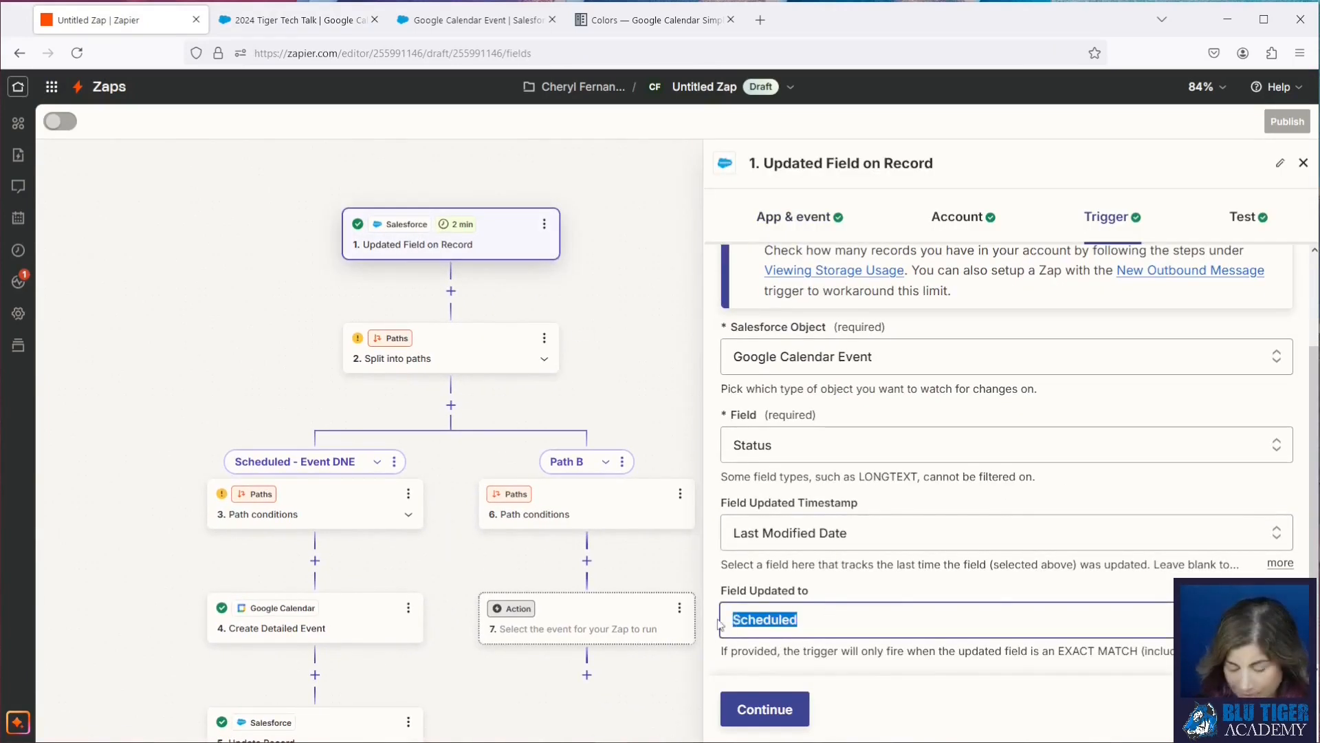
{"action": "key", "text": "BackSpace"}
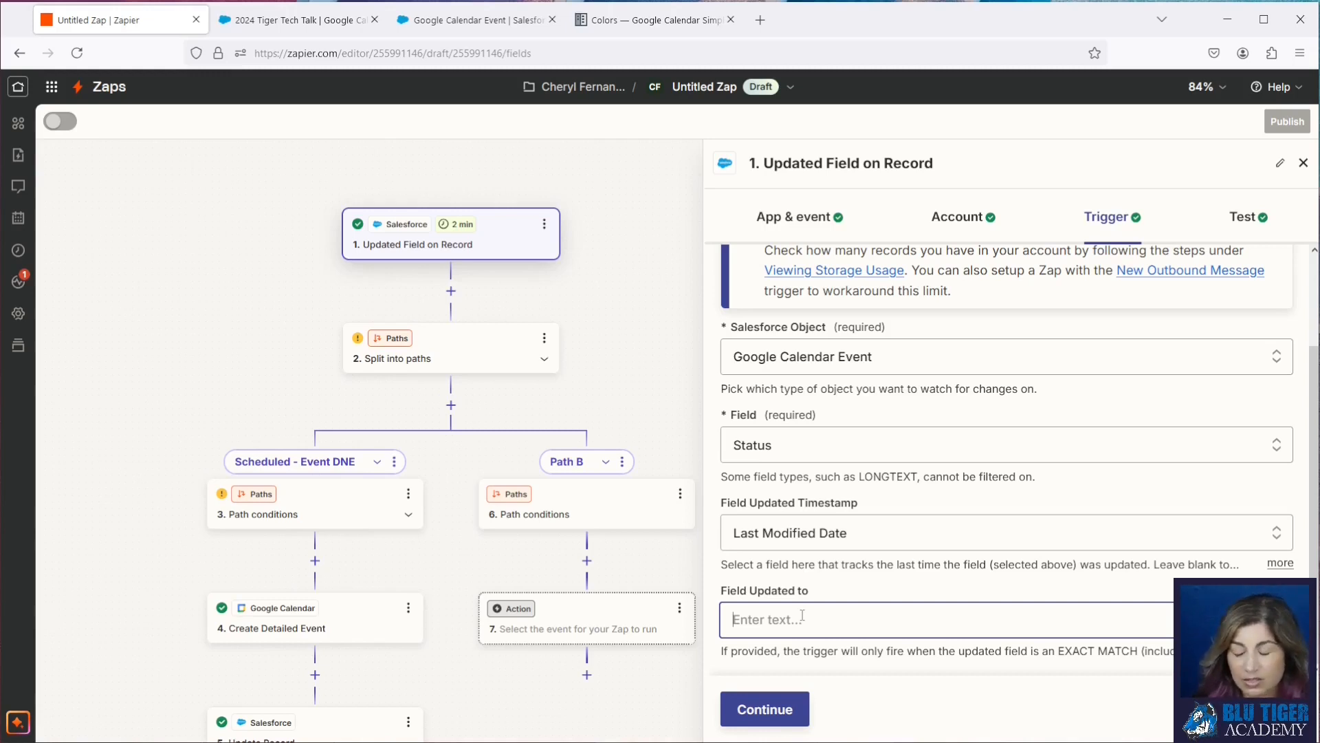
{"action": "left_click", "coordinate": [631, 330]}
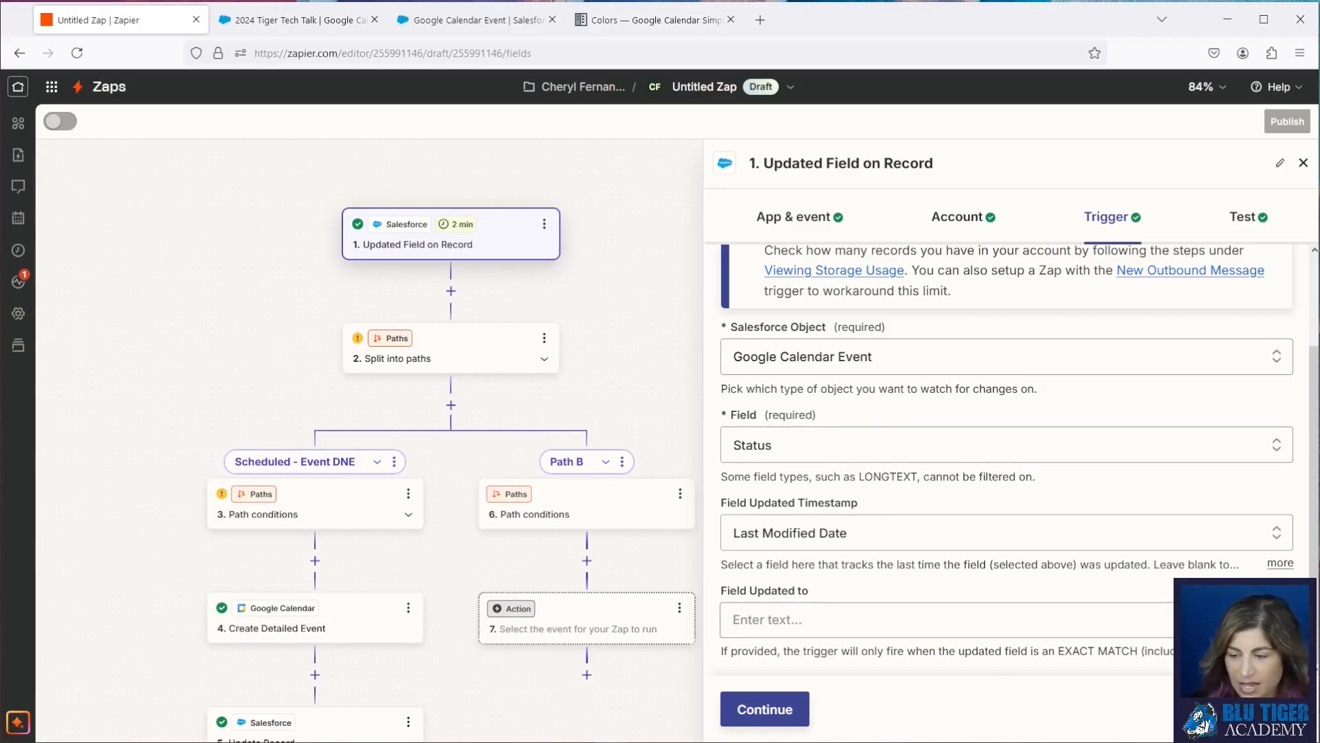
Step: Review the trigger's test data for Record A and continue with that record selected
{"action": "left_click", "coordinate": [763, 708]}
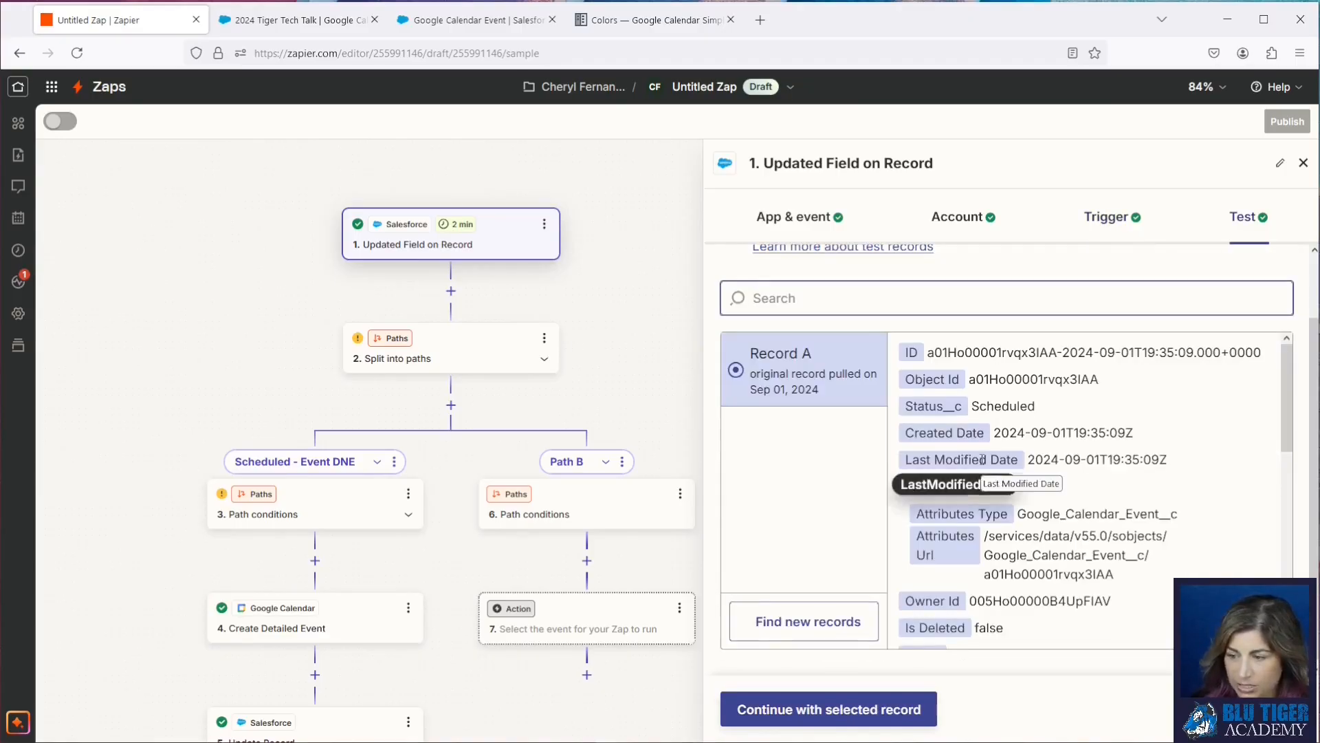
{"action": "scroll", "coordinate": [982, 459], "scroll_direction": "down", "scroll_amount": 4}
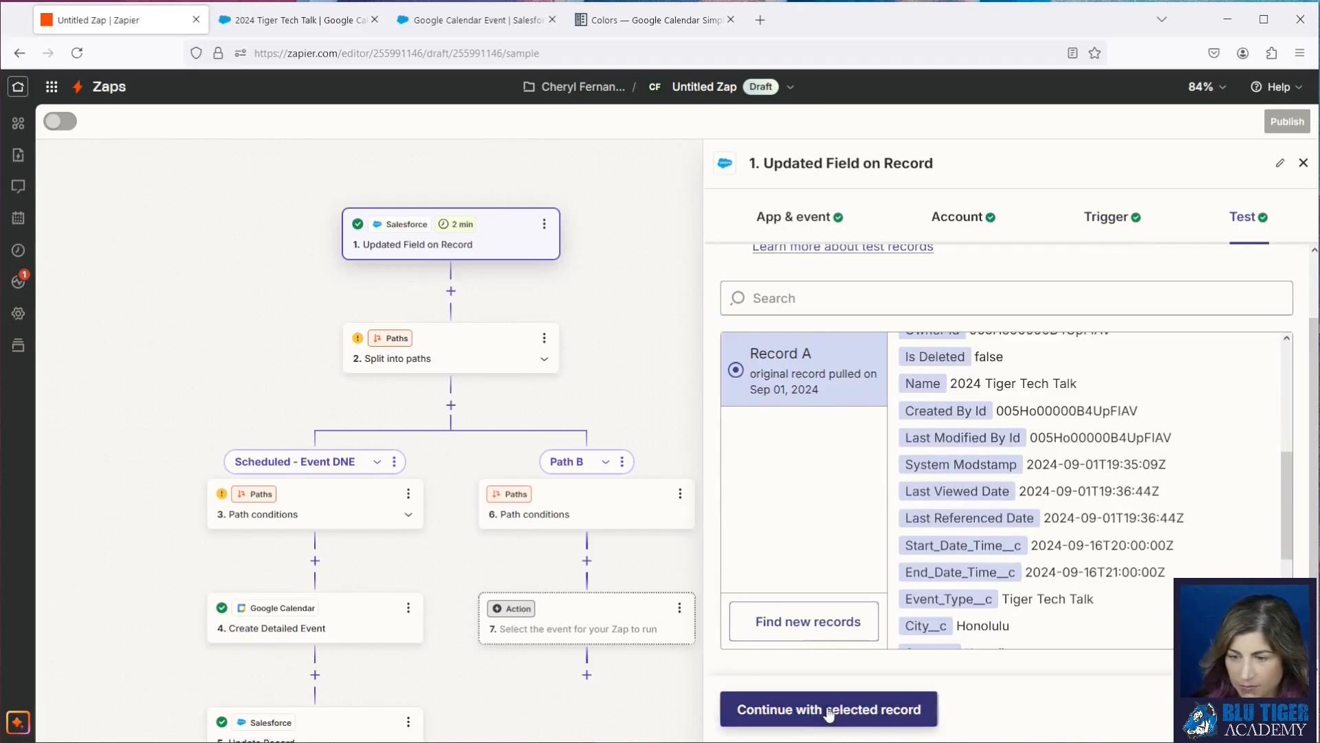
{"action": "left_click", "coordinate": [832, 715]}
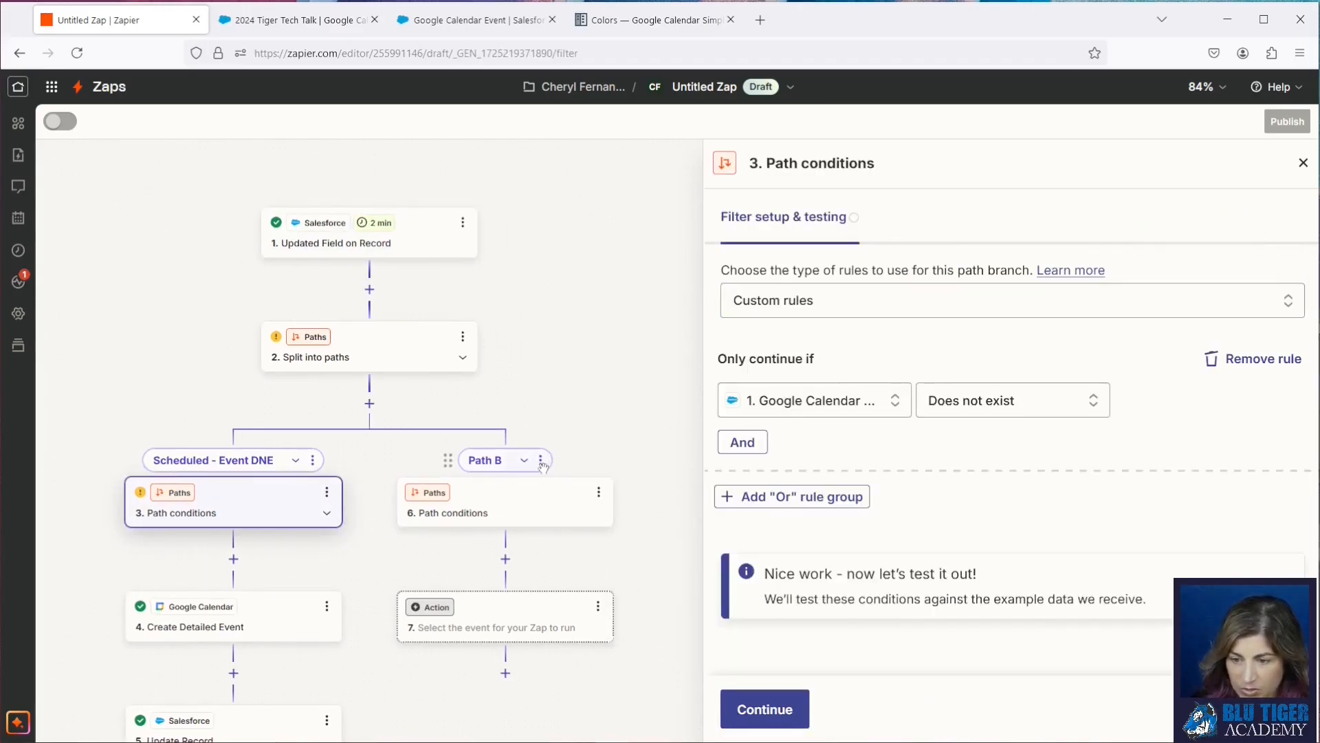
Step: Rename Path B to Canceled Event
{"action": "left_click", "coordinate": [540, 462]}
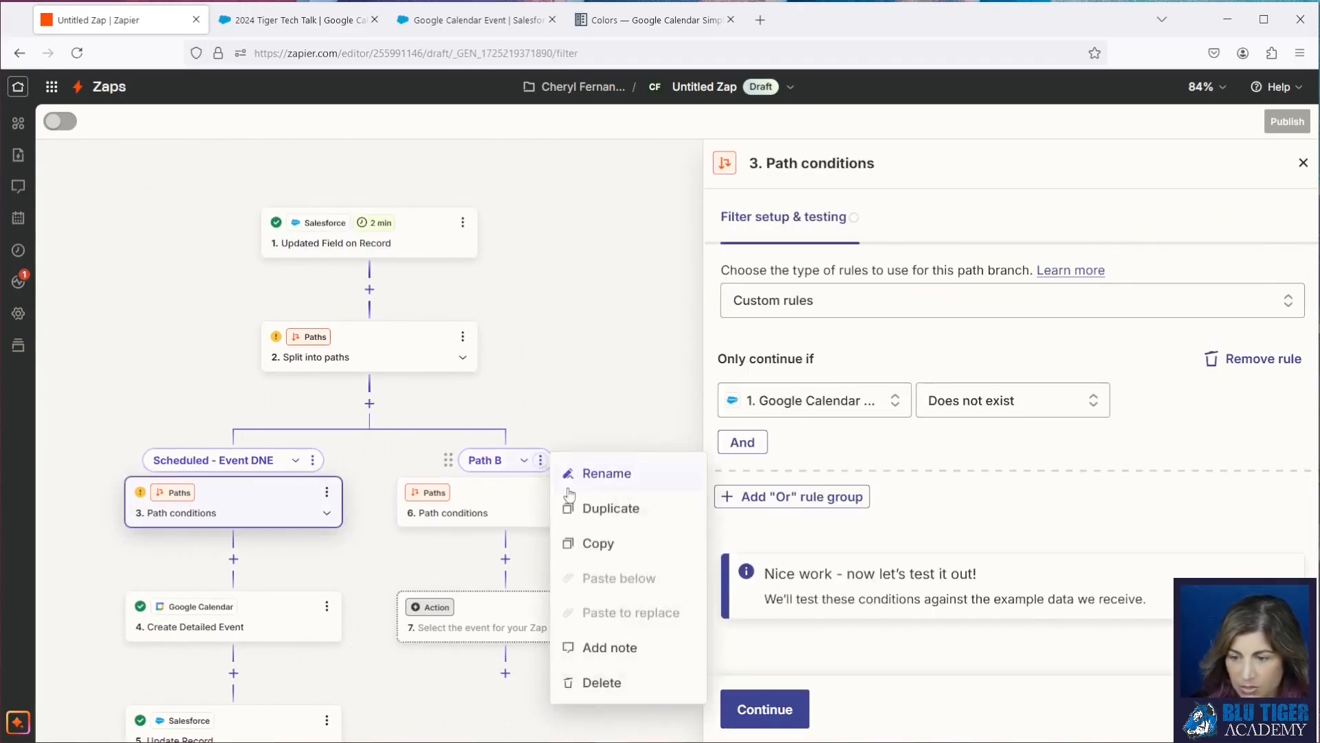
{"action": "left_click", "coordinate": [605, 473]}
{"action": "type", "text": "Canceled Event"}
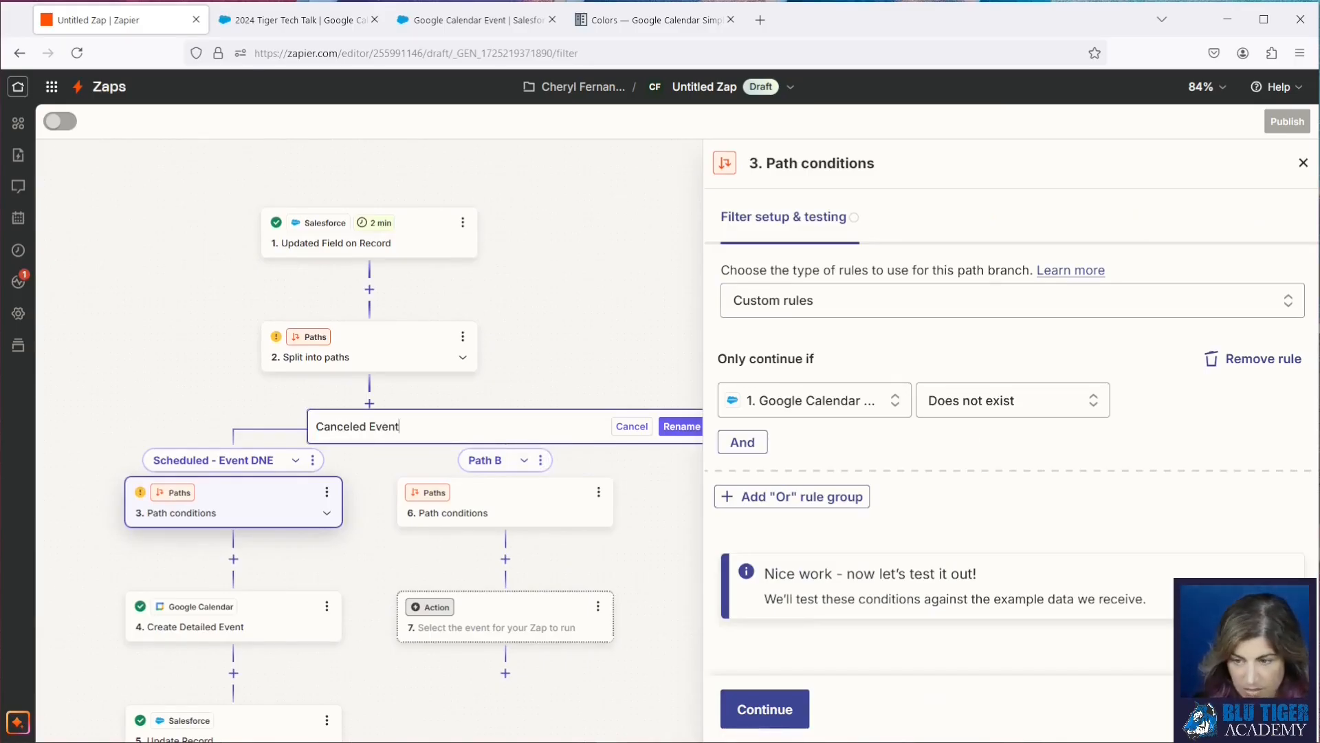
{"action": "key", "text": "Return"}
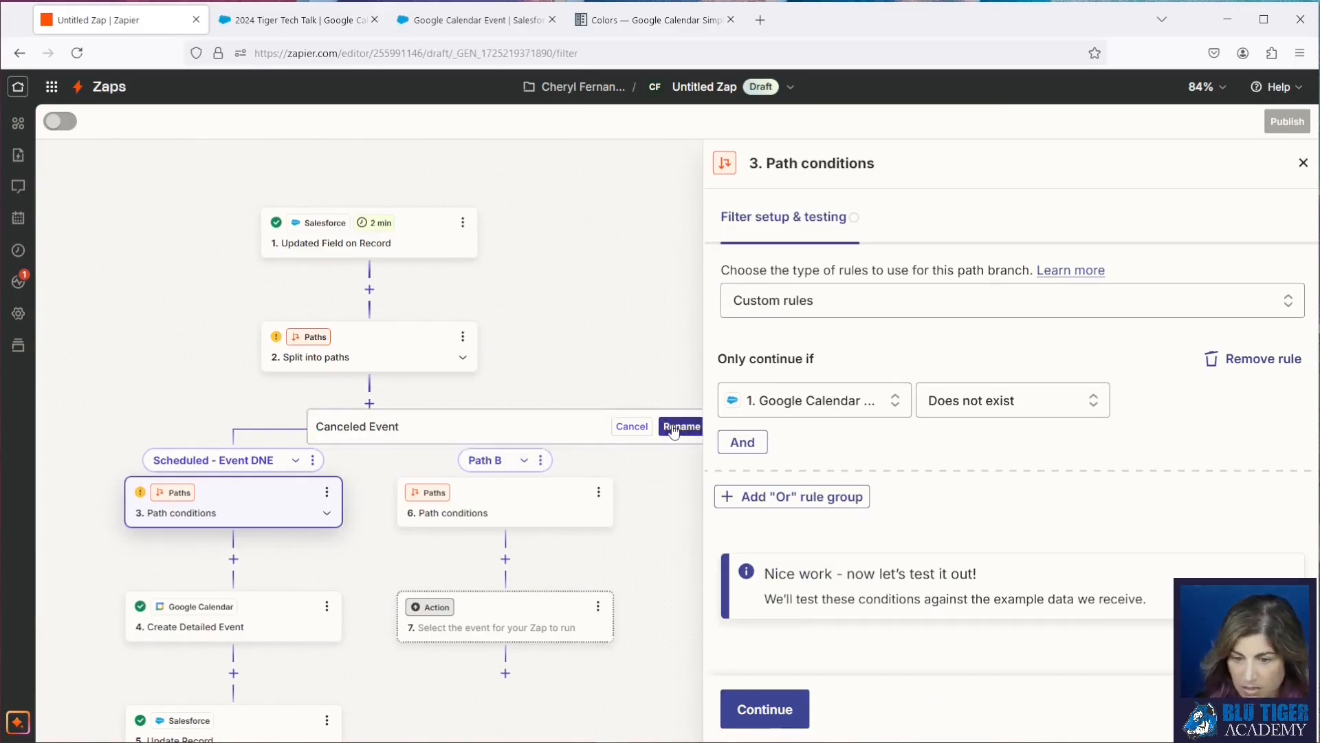
Step: Add an And rule to the Scheduled - Event DNE path conditions: Status C (Text) Exactly matches Scheduled
{"action": "left_click", "coordinate": [741, 443]}
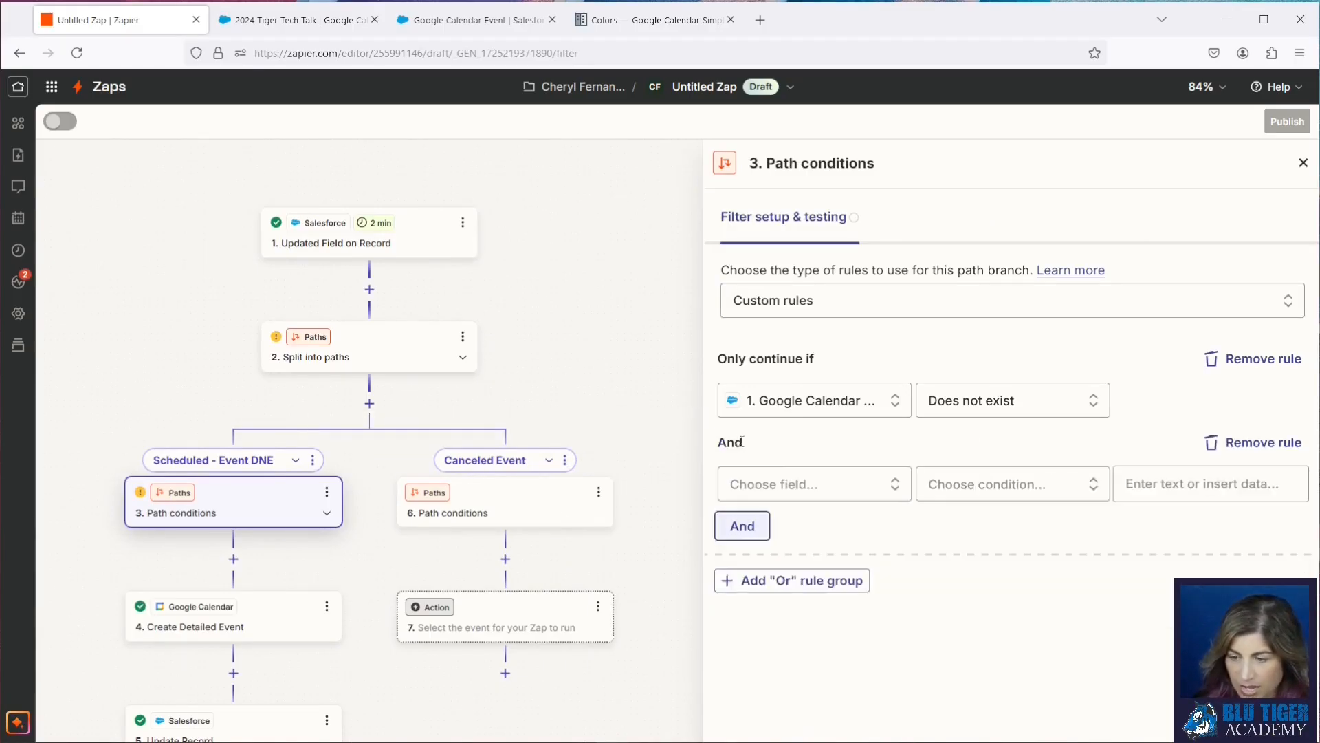
{"action": "left_click", "coordinate": [768, 483]}
{"action": "type", "text": "status"}
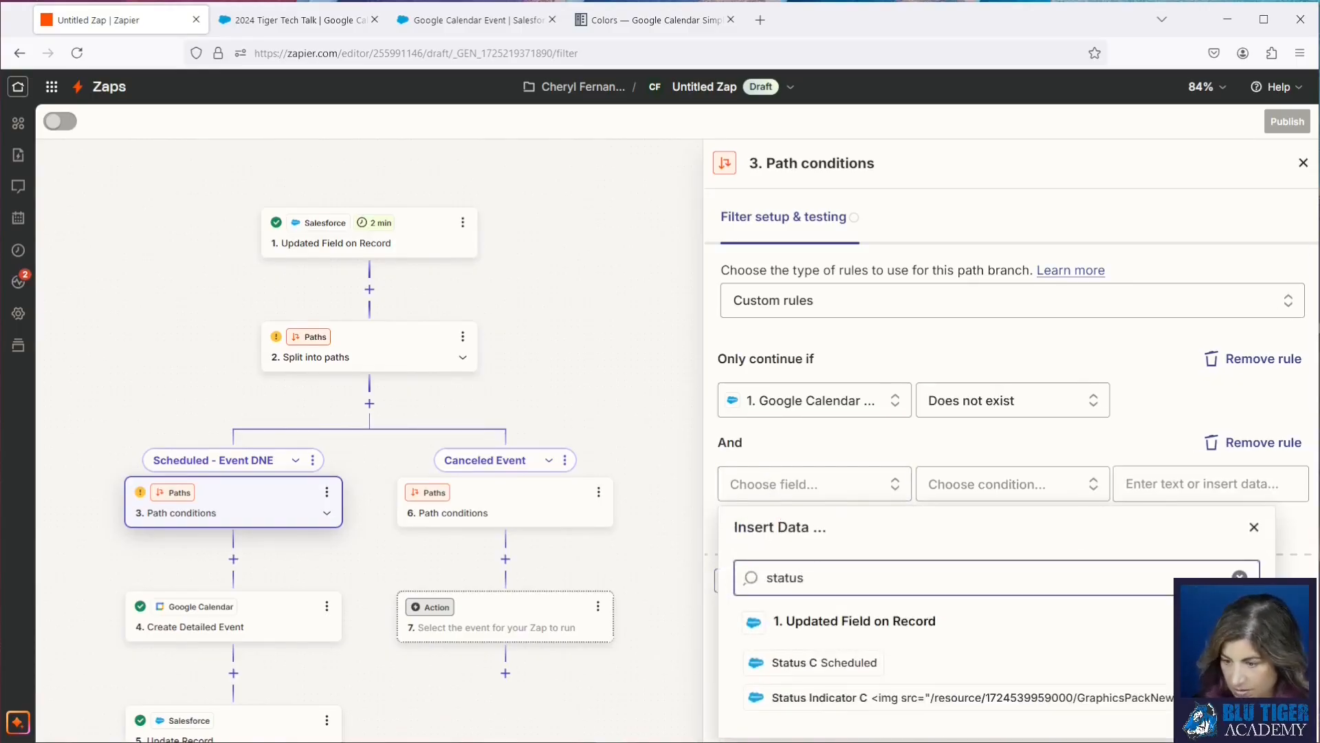
{"action": "left_click", "coordinate": [781, 577]}
{"action": "scroll", "coordinate": [981, 597], "scroll_direction": "down", "scroll_amount": 3}
{"action": "scroll", "coordinate": [981, 597], "scroll_direction": "up", "scroll_amount": 3}
{"action": "left_click", "coordinate": [980, 595]}
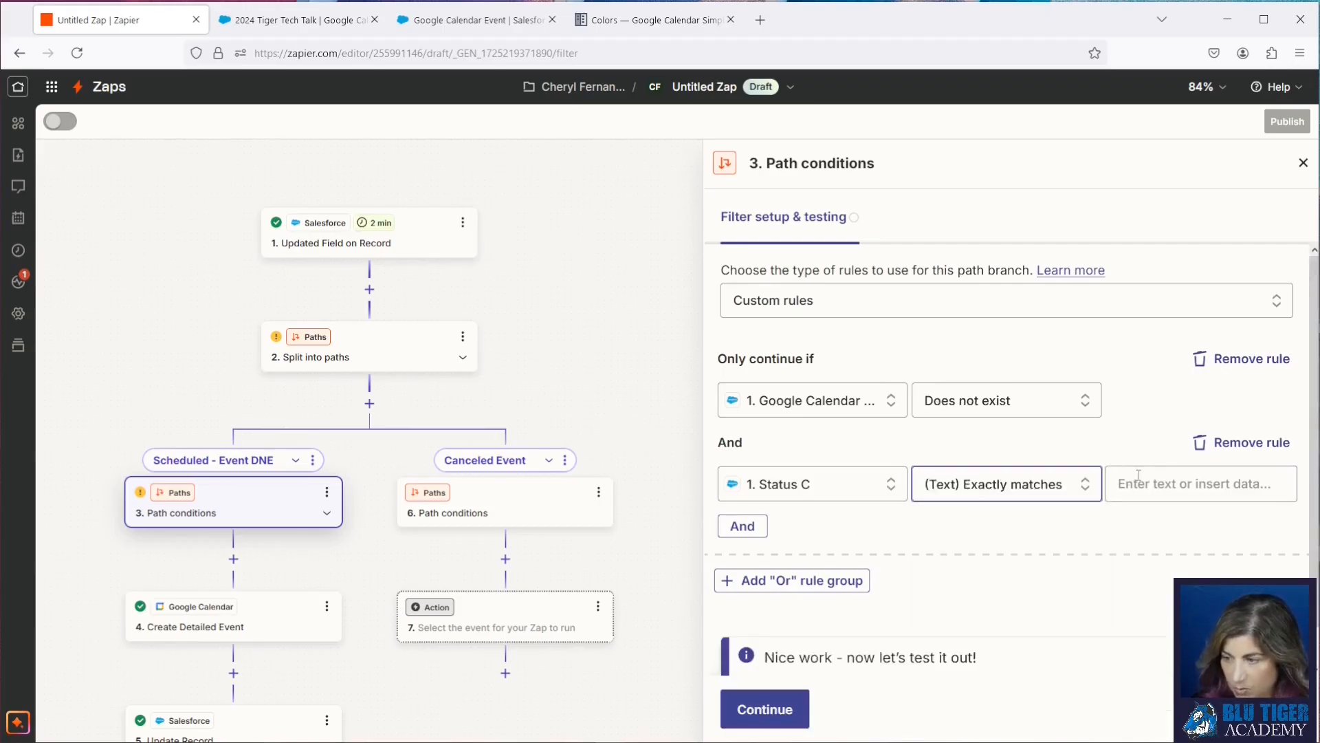
{"action": "left_click", "coordinate": [1138, 484]}
{"action": "type", "text": "Scheduled"}
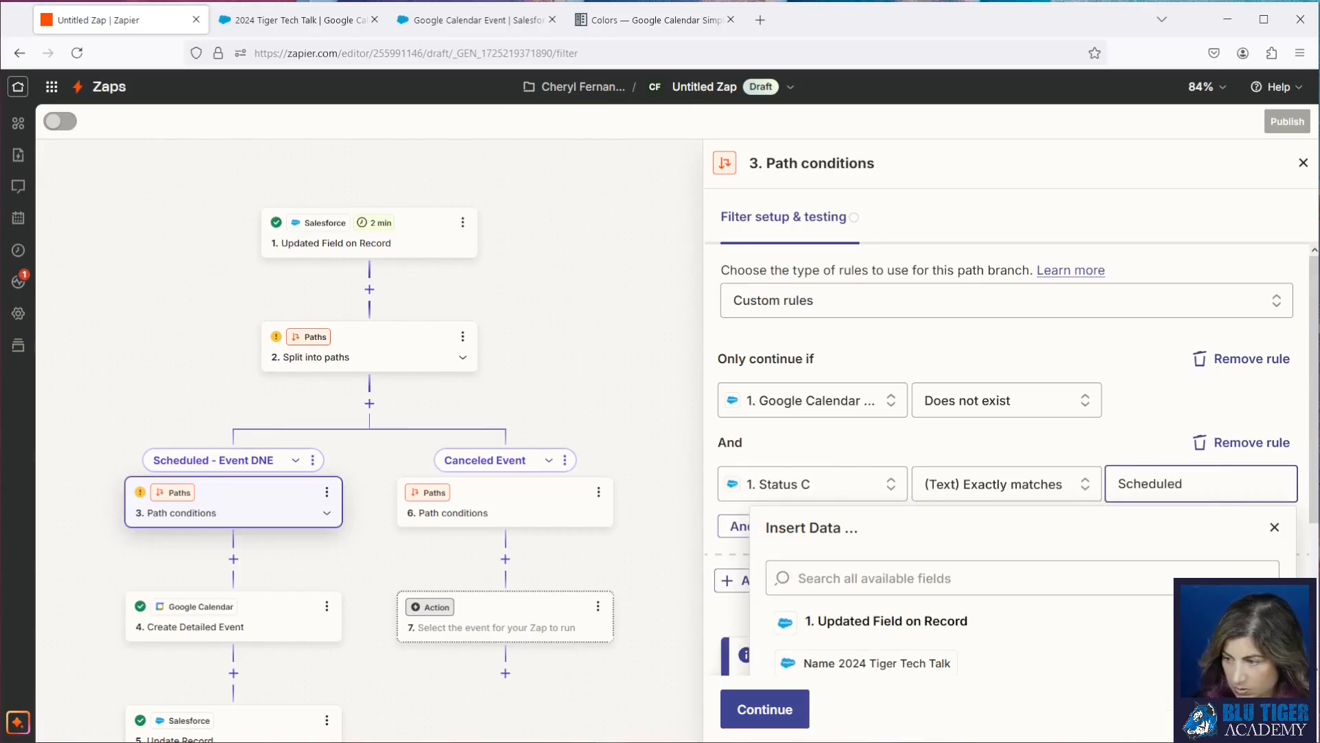
Step: Set the Canceled Event path conditions to continue only if Google Calendar Event Id C Exists
{"action": "left_click", "coordinate": [457, 513]}
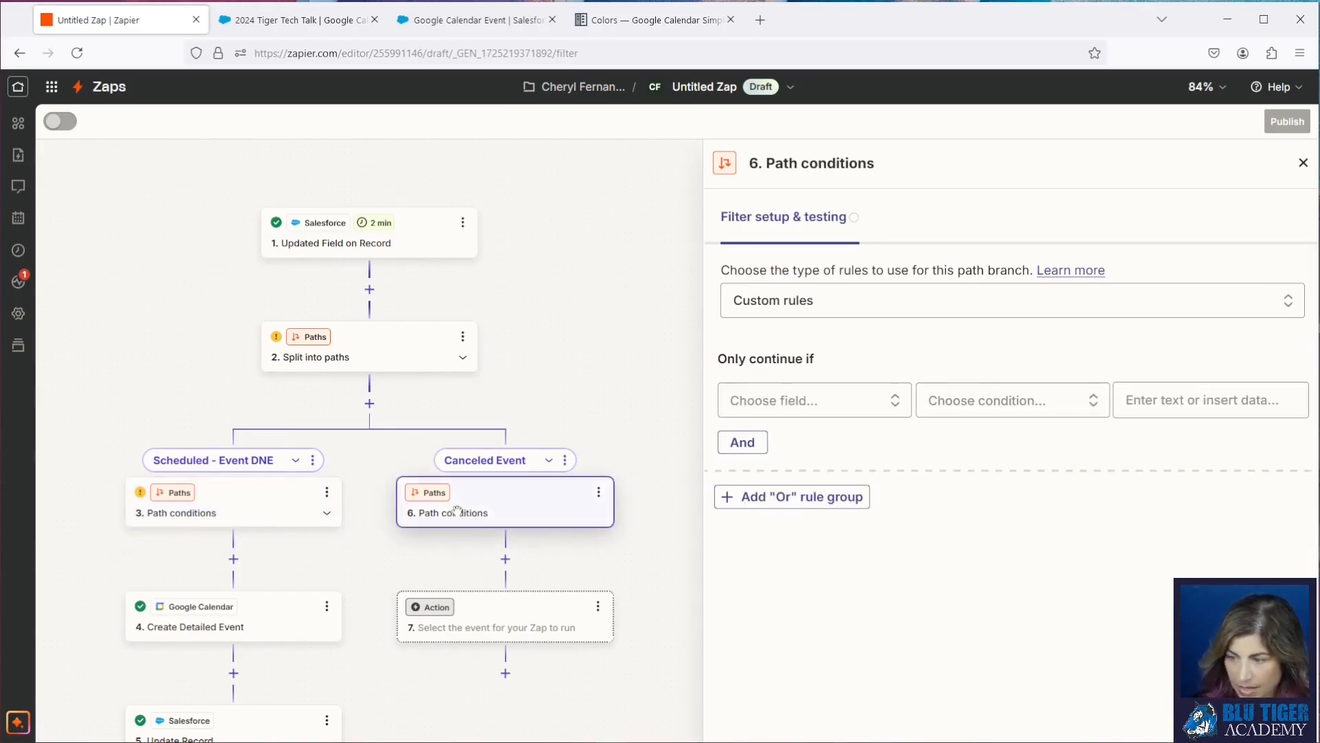
{"action": "left_click", "coordinate": [768, 400]}
{"action": "type", "text": "google"}
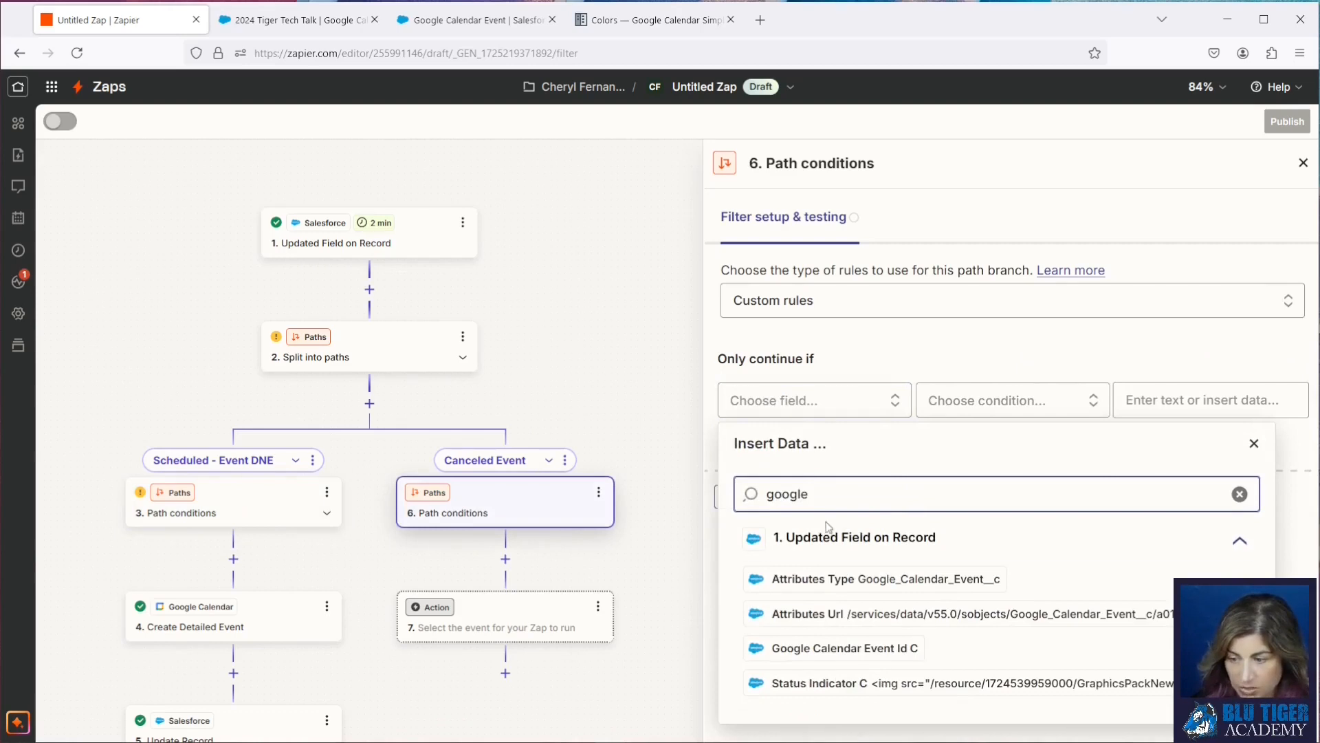
{"action": "left_click", "coordinate": [835, 649]}
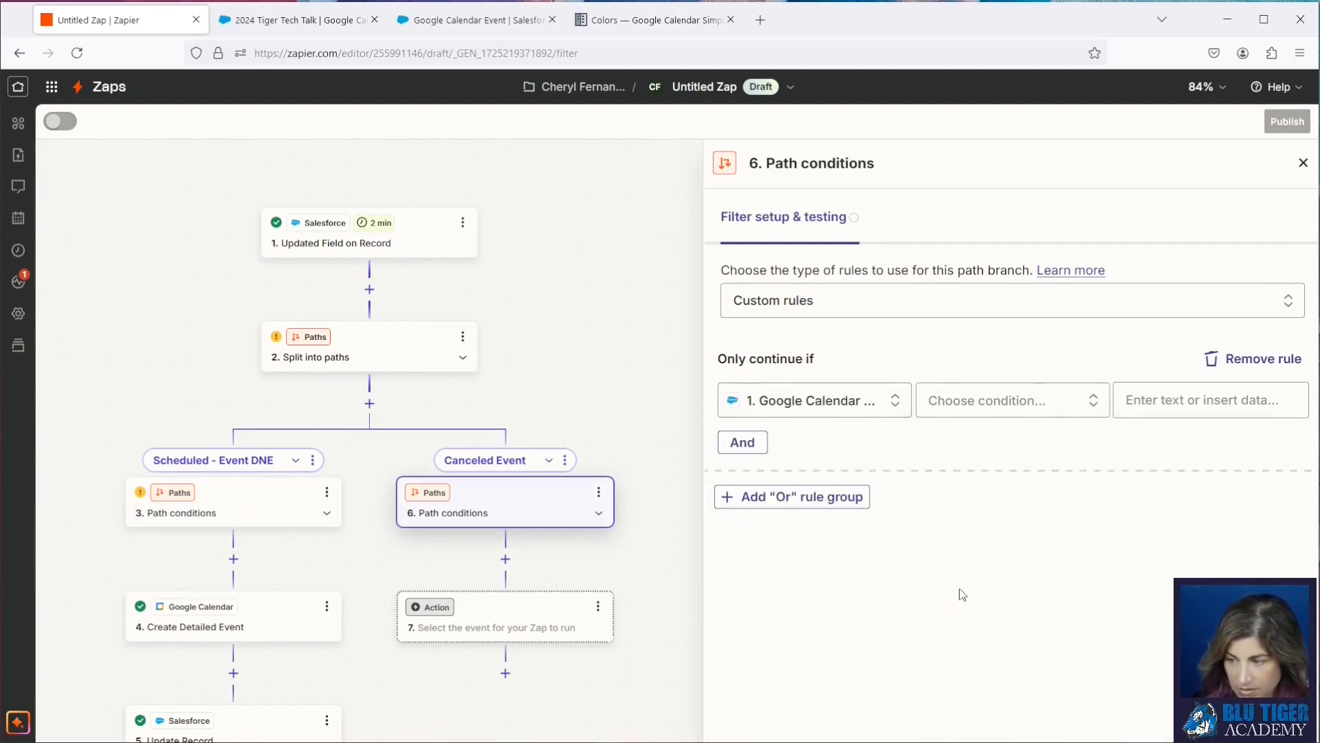
{"action": "scroll", "coordinate": [987, 483], "scroll_direction": "down", "scroll_amount": 3}
{"action": "scroll", "coordinate": [986, 483], "scroll_direction": "down", "scroll_amount": 3}
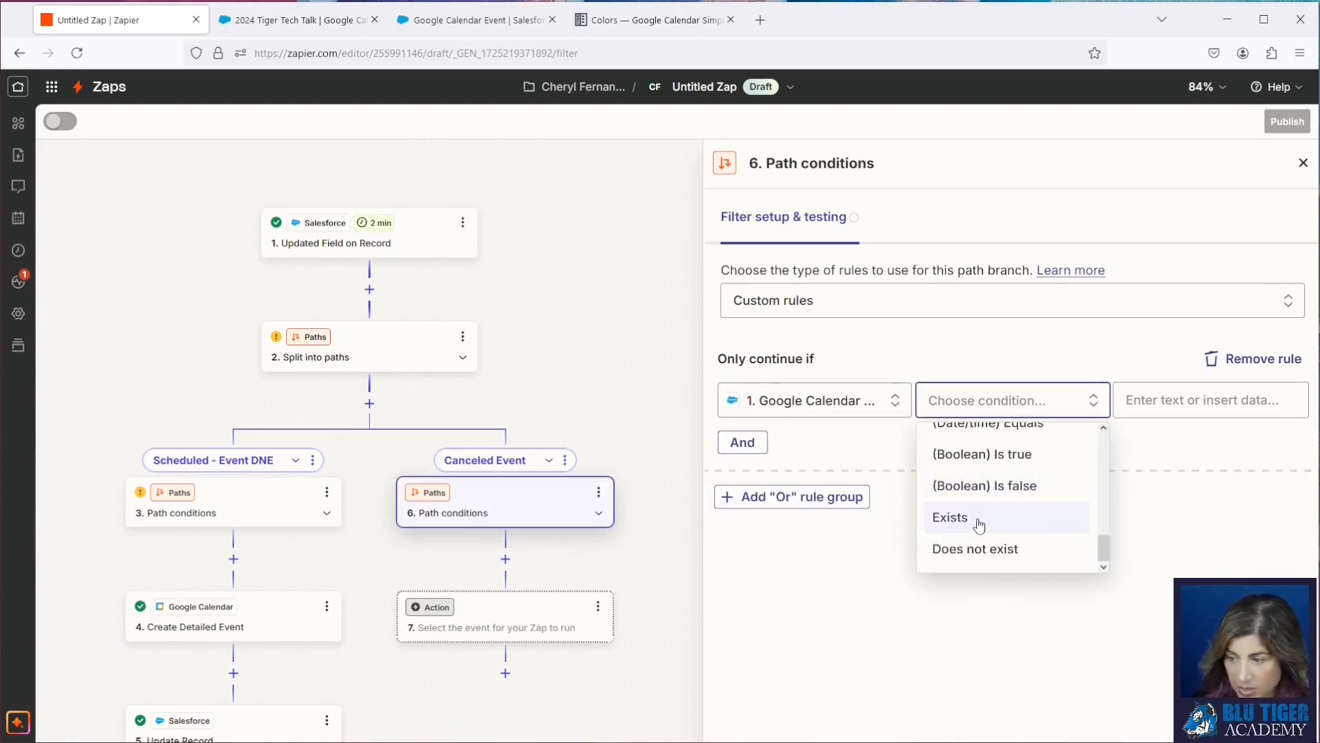
{"action": "left_click", "coordinate": [945, 517]}
Step: Add an And rule to the Canceled Event path conditions: Status C (Text) Exactly matches Canceled
{"action": "left_click", "coordinate": [761, 444]}
{"action": "left_click", "coordinate": [803, 484]}
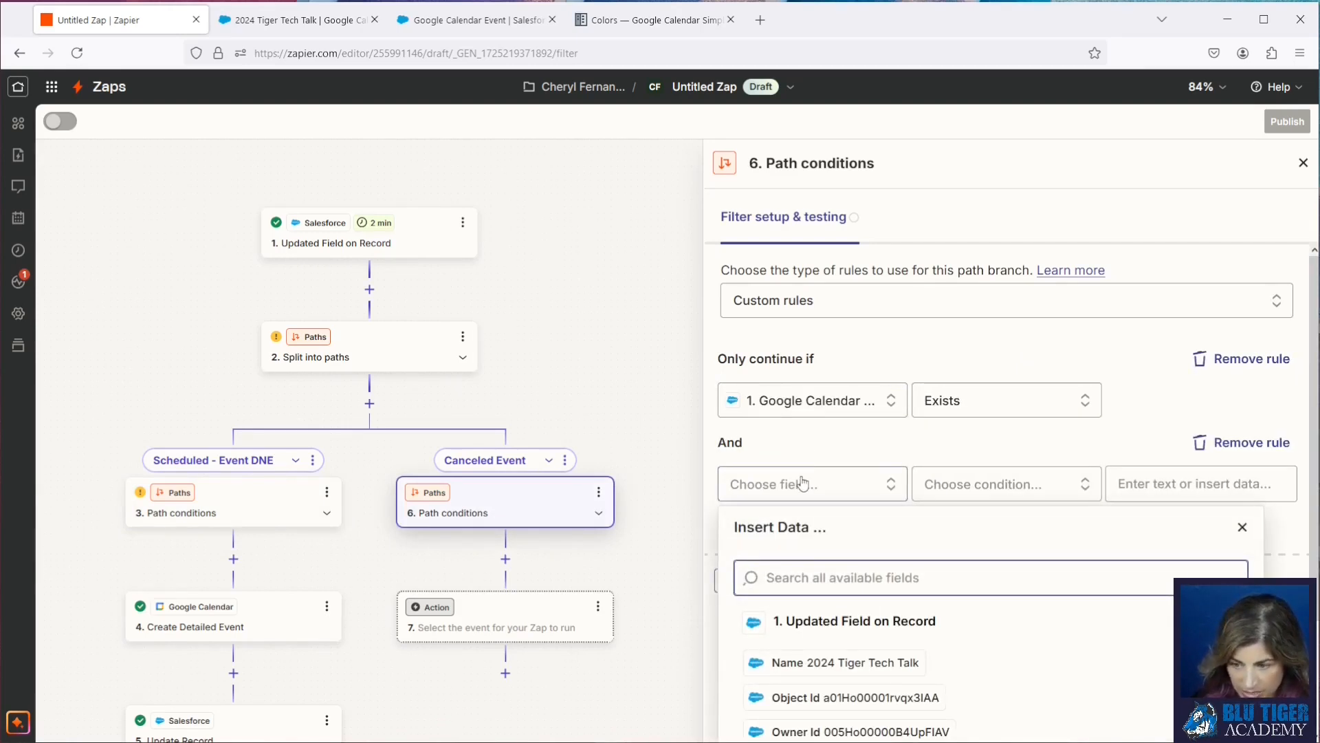
{"action": "type", "text": "status"}
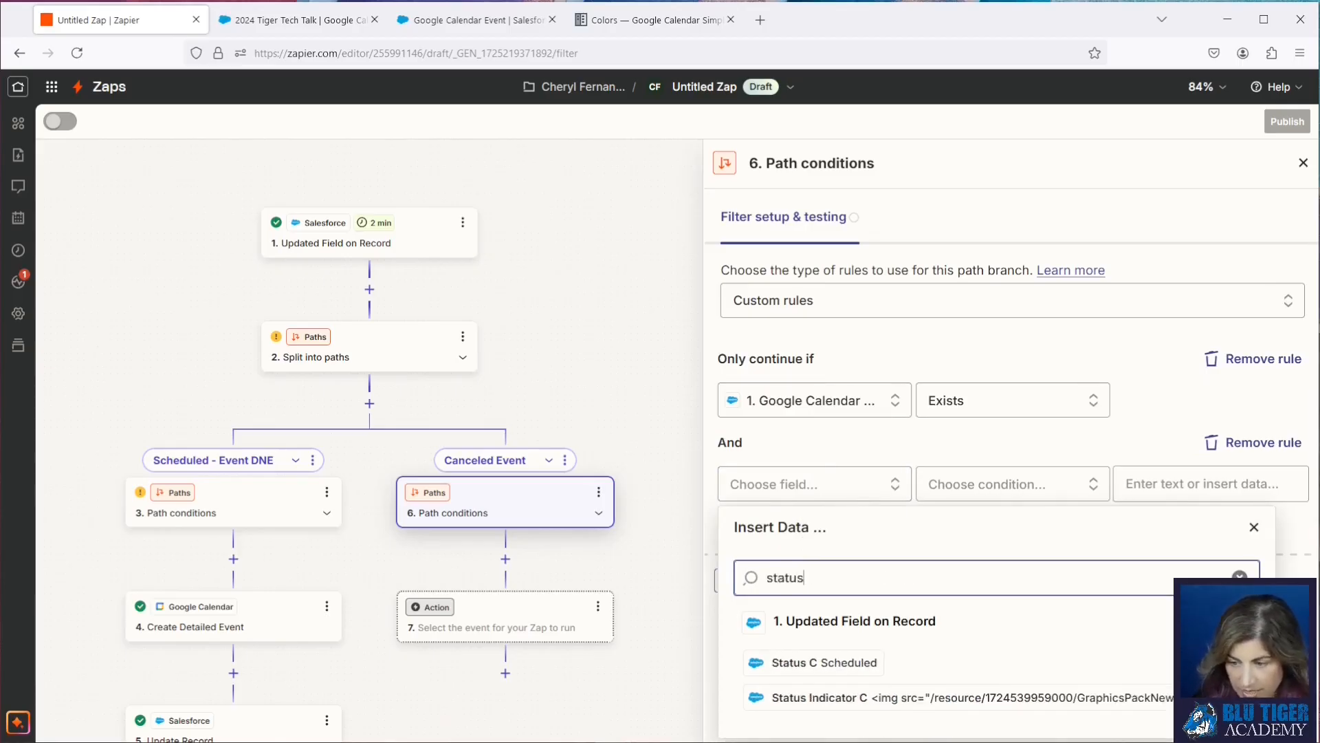
{"action": "left_click", "coordinate": [827, 662]}
{"action": "left_click", "coordinate": [990, 484]}
{"action": "left_click", "coordinate": [1002, 592]}
{"action": "left_click", "coordinate": [1200, 484]}
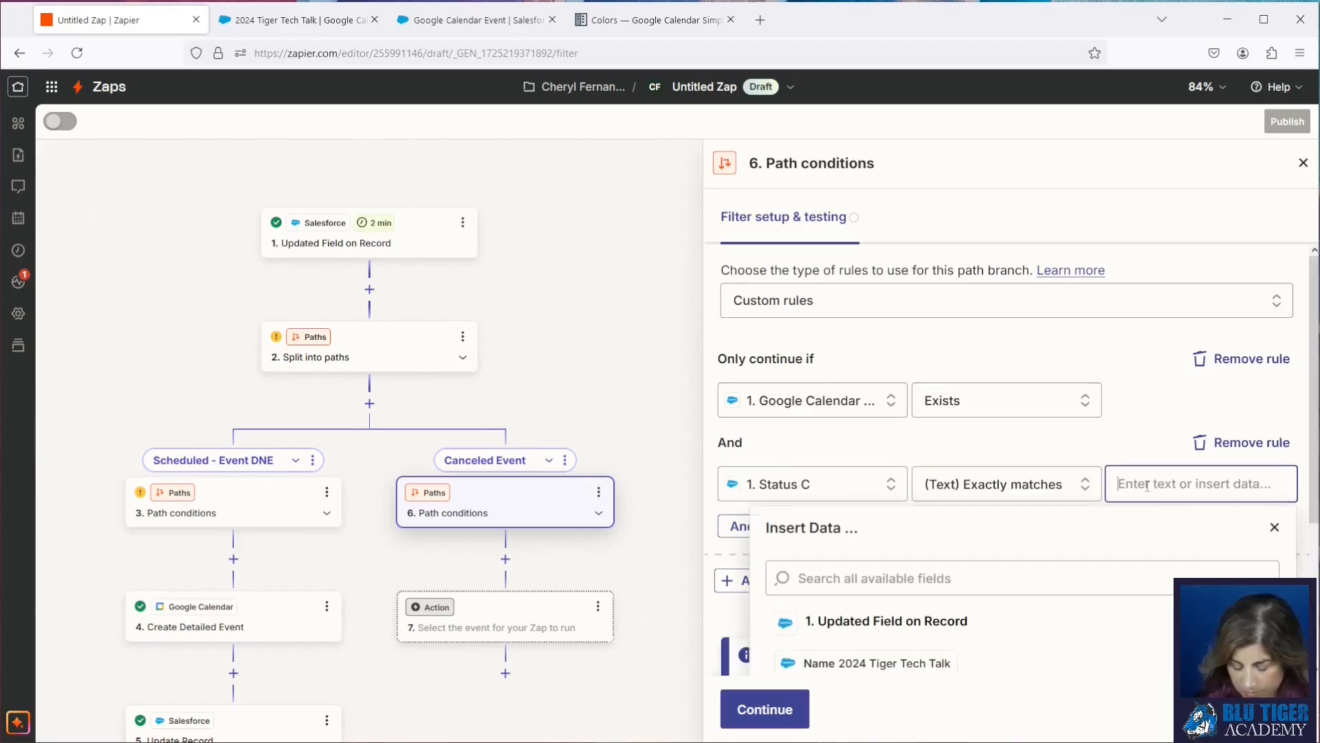
{"action": "type", "text": "Canceled"}
Step: Set the empty action in the Canceled Event path to Google Calendar's Delete Event
{"action": "left_click", "coordinate": [507, 624]}
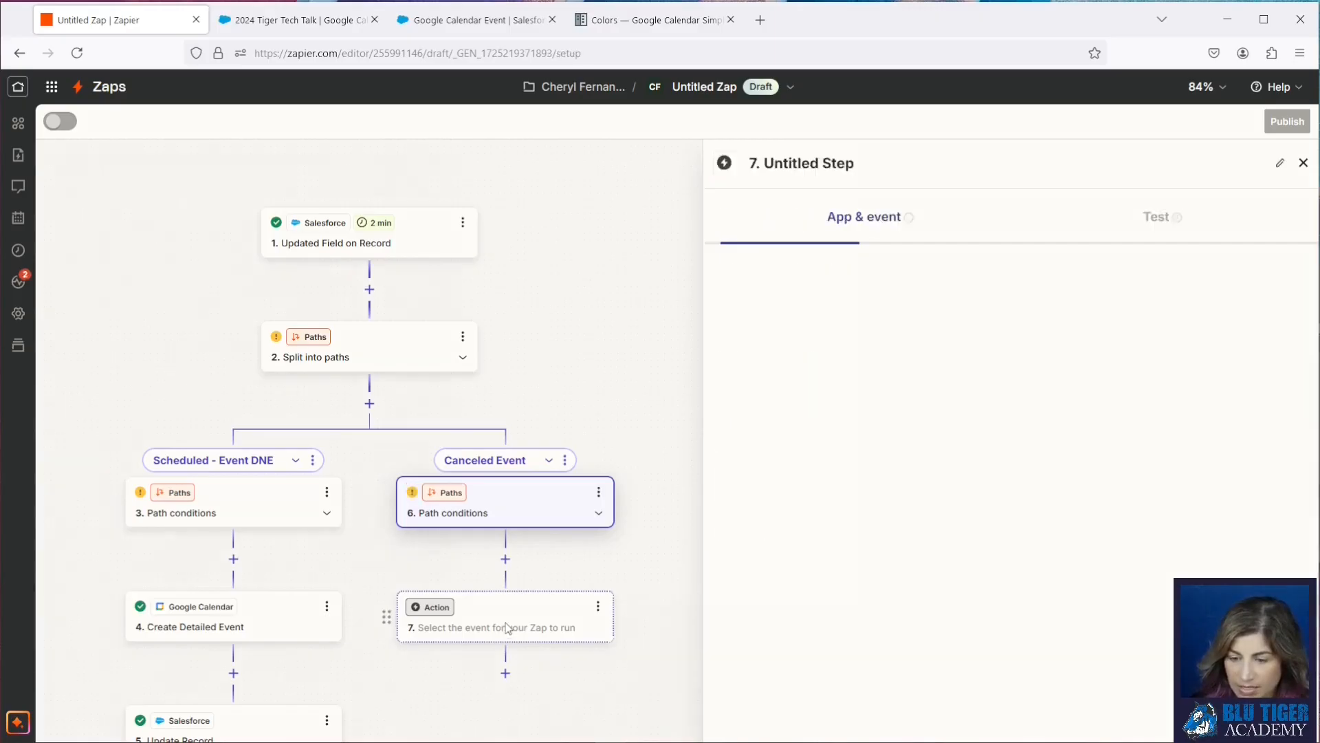
{"action": "left_click", "coordinate": [568, 289]}
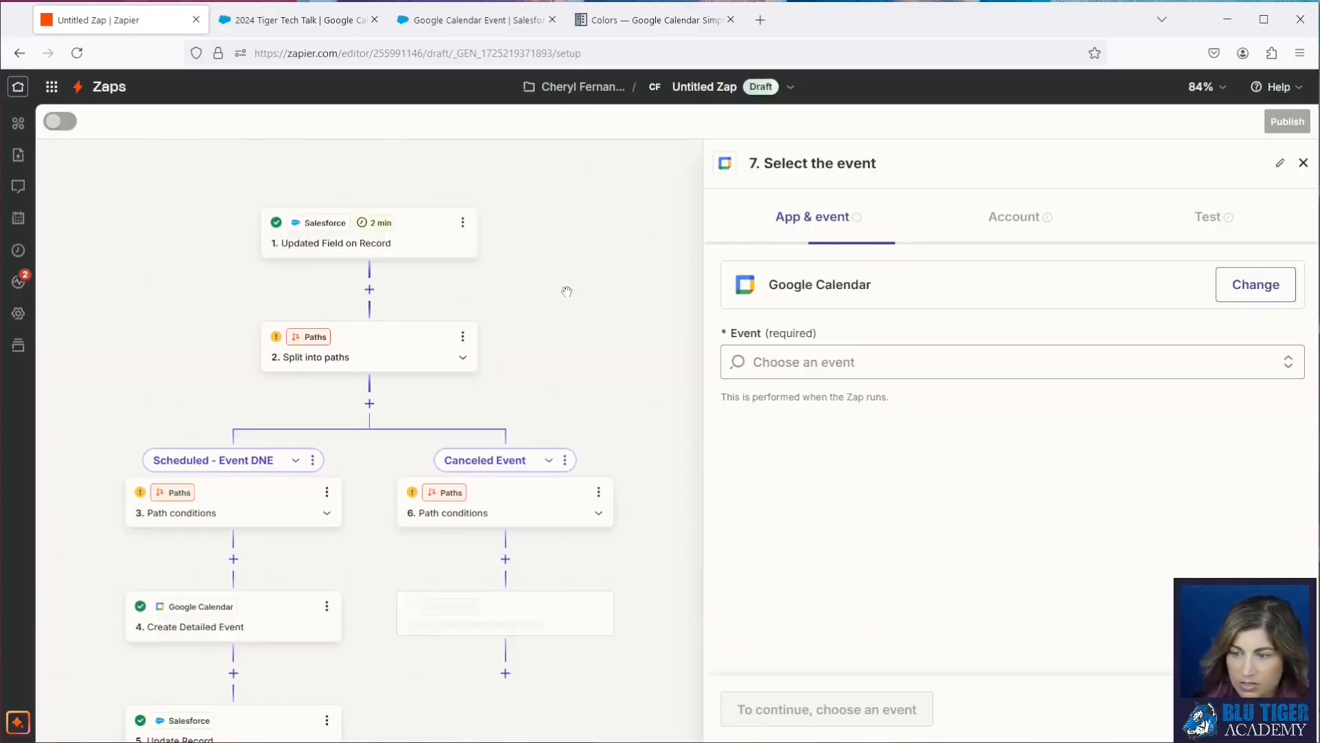
{"action": "left_click", "coordinate": [901, 362]}
{"action": "type", "text": "delete"}
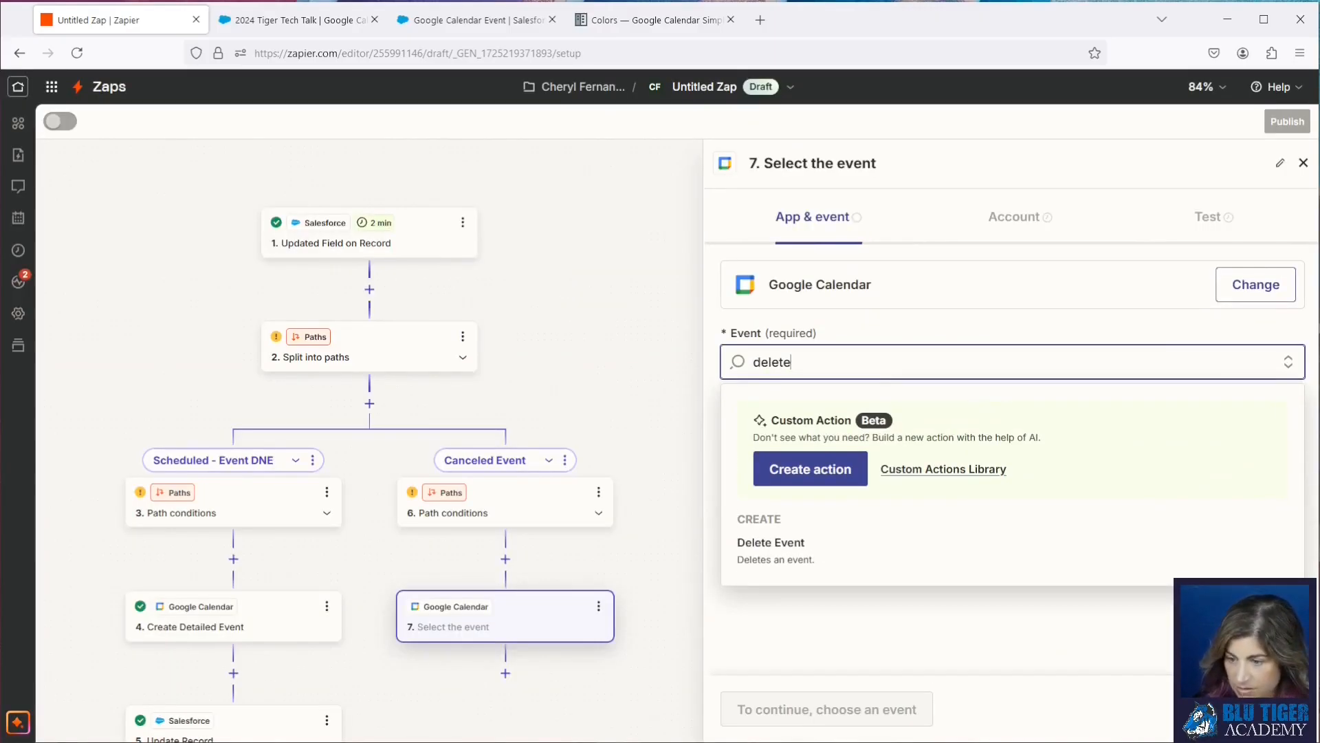
{"action": "left_click", "coordinate": [834, 564]}
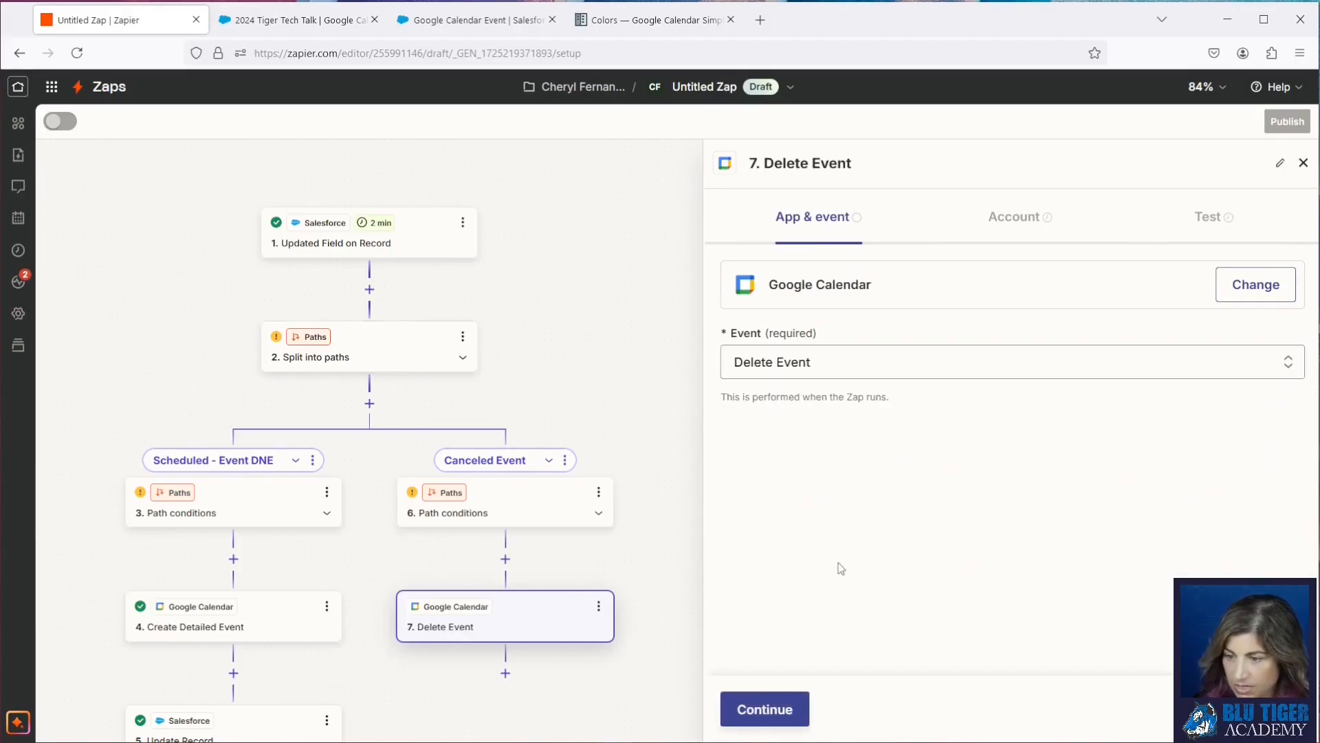
Step: Configure Delete Event with the Blu Tiger Academy calendar and map Event to the trigger's Google Calendar Event Id C
{"action": "left_click", "coordinate": [1095, 218]}
{"action": "left_click", "coordinate": [787, 348]}
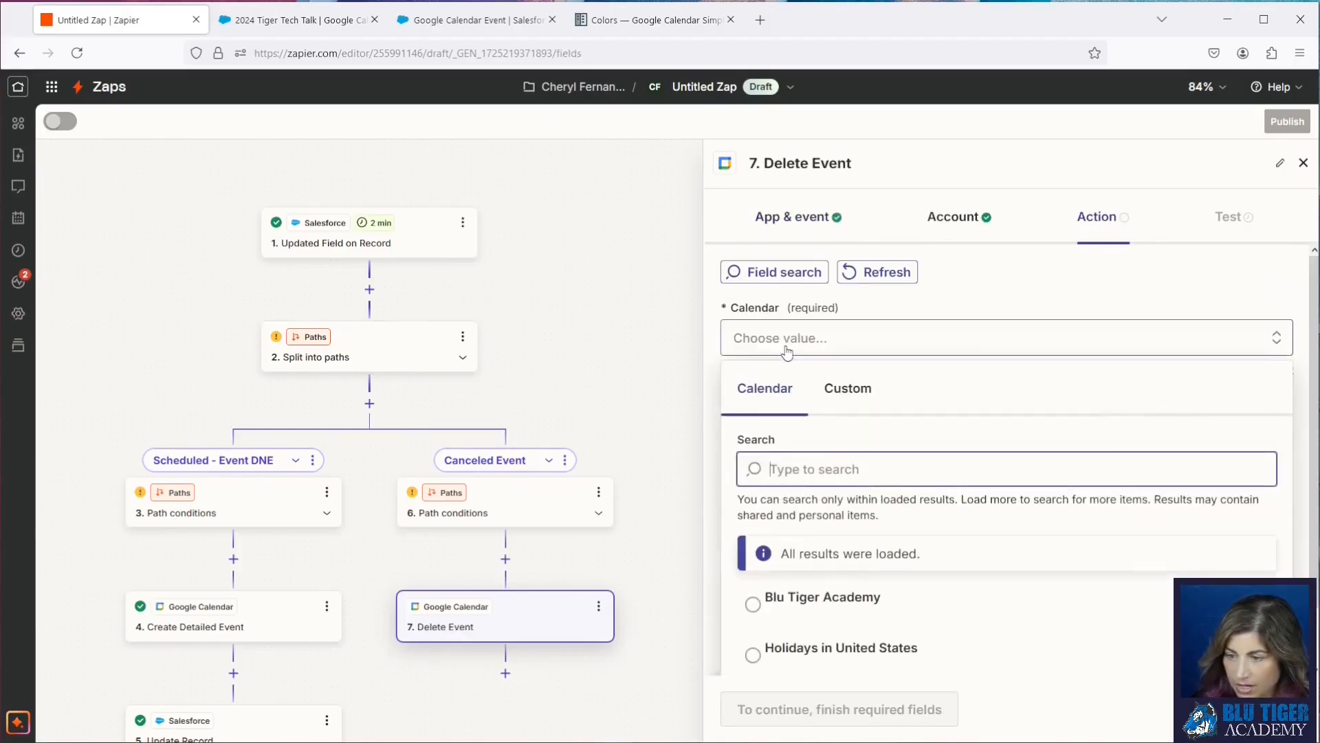
{"action": "left_click", "coordinate": [887, 601]}
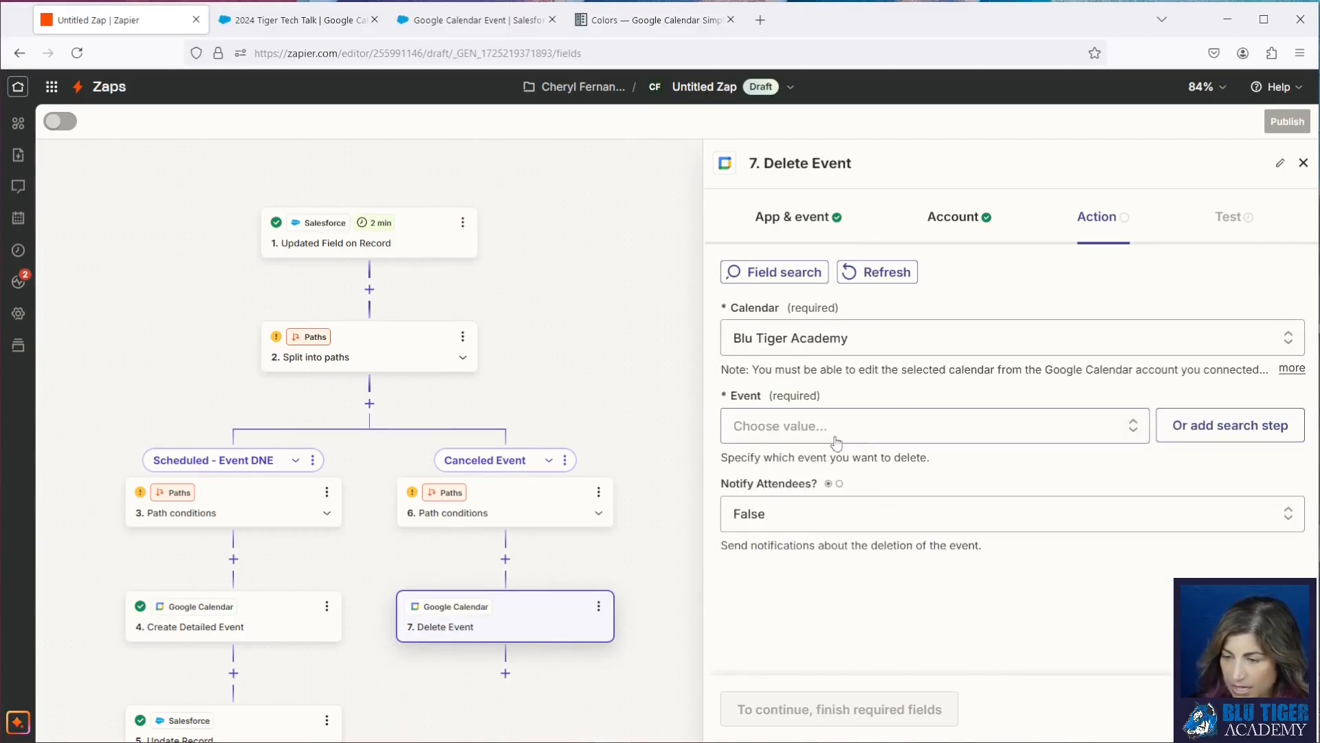
{"action": "left_click", "coordinate": [831, 434]}
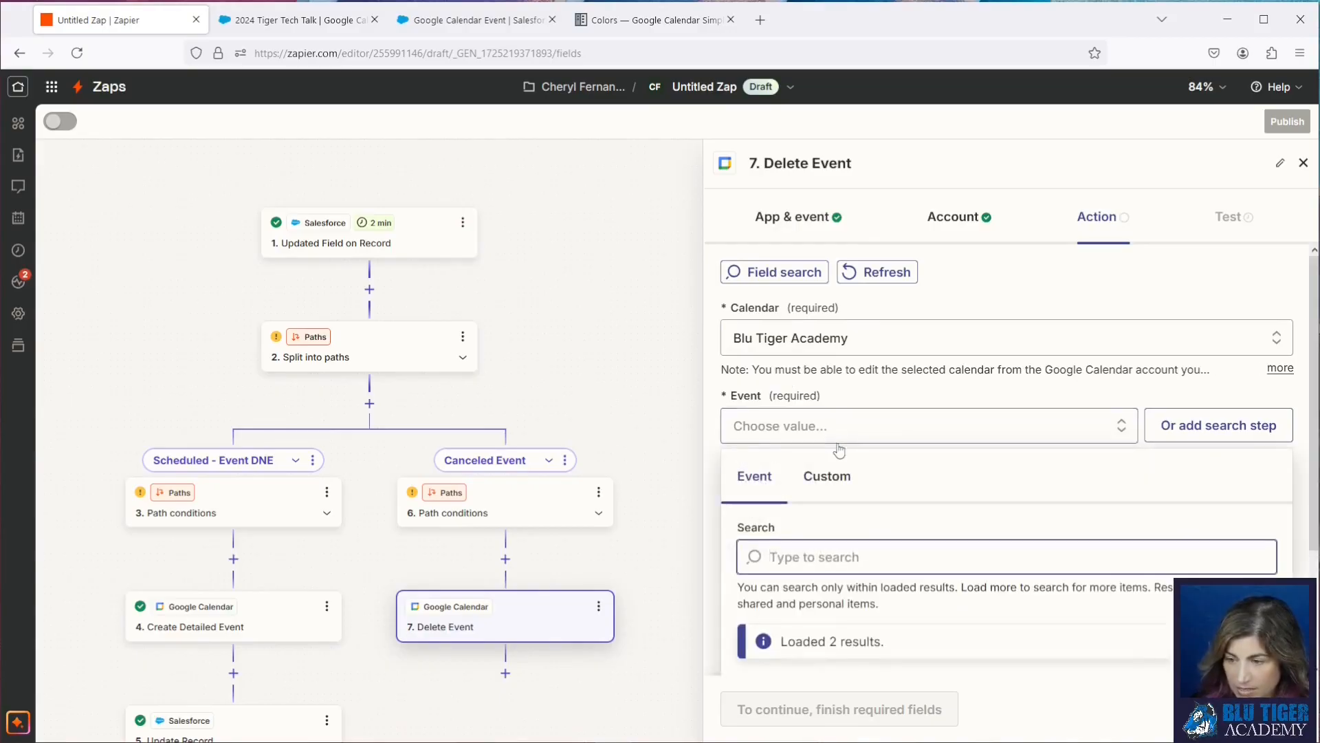
{"action": "left_click", "coordinate": [832, 479]}
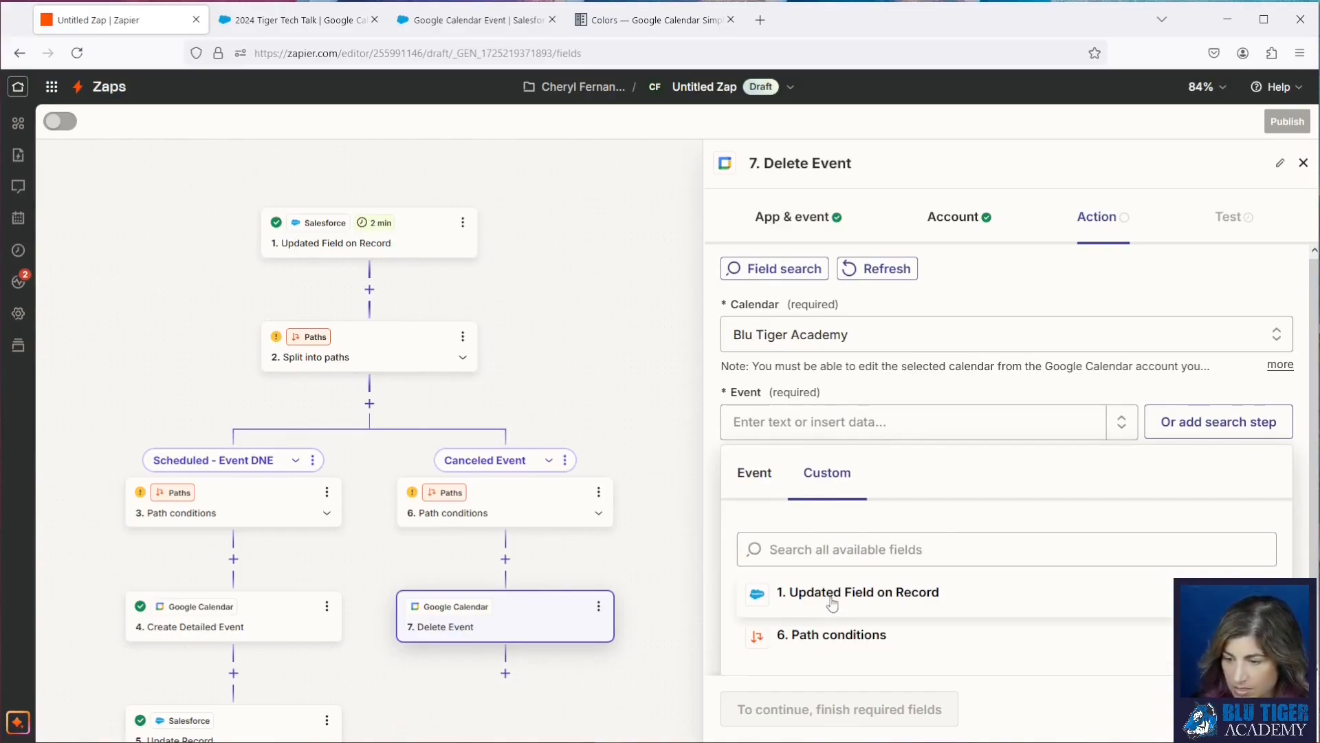
{"action": "left_click", "coordinate": [873, 594]}
{"action": "left_click", "coordinate": [1169, 331]}
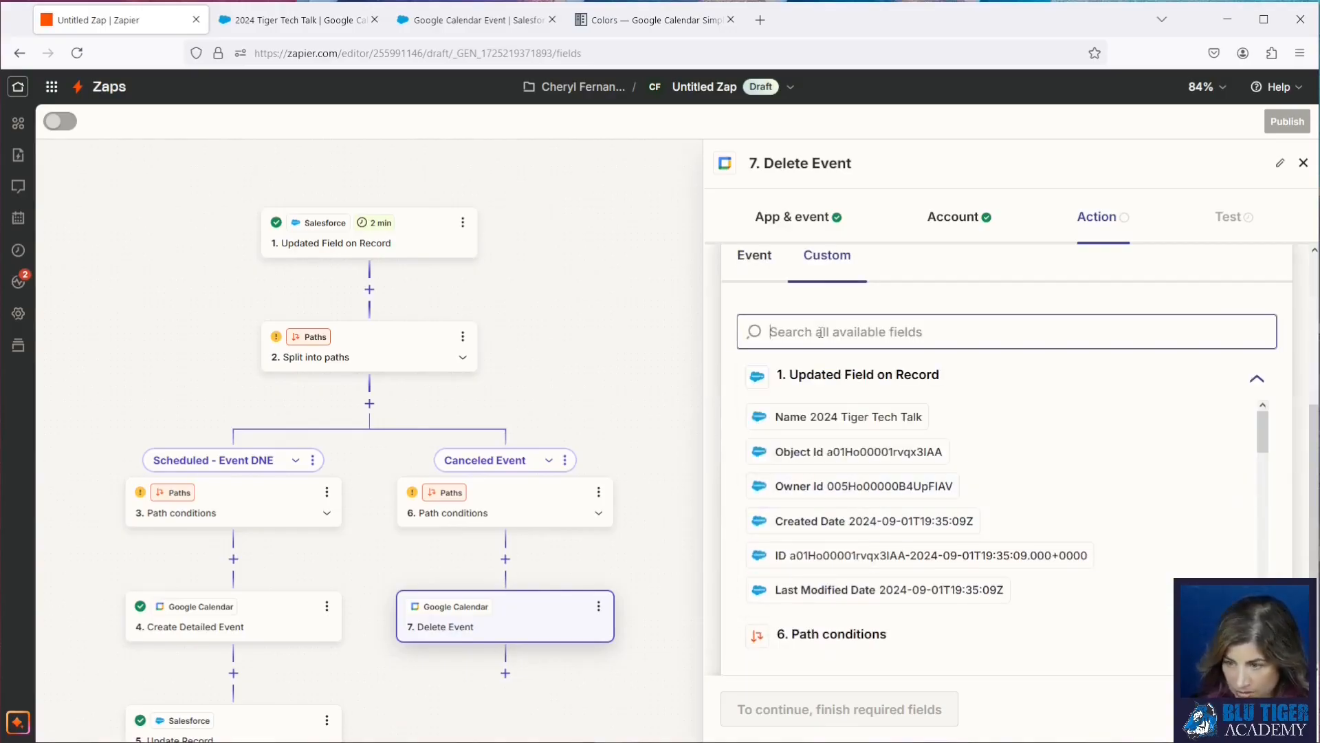
{"action": "type", "text": "google"}
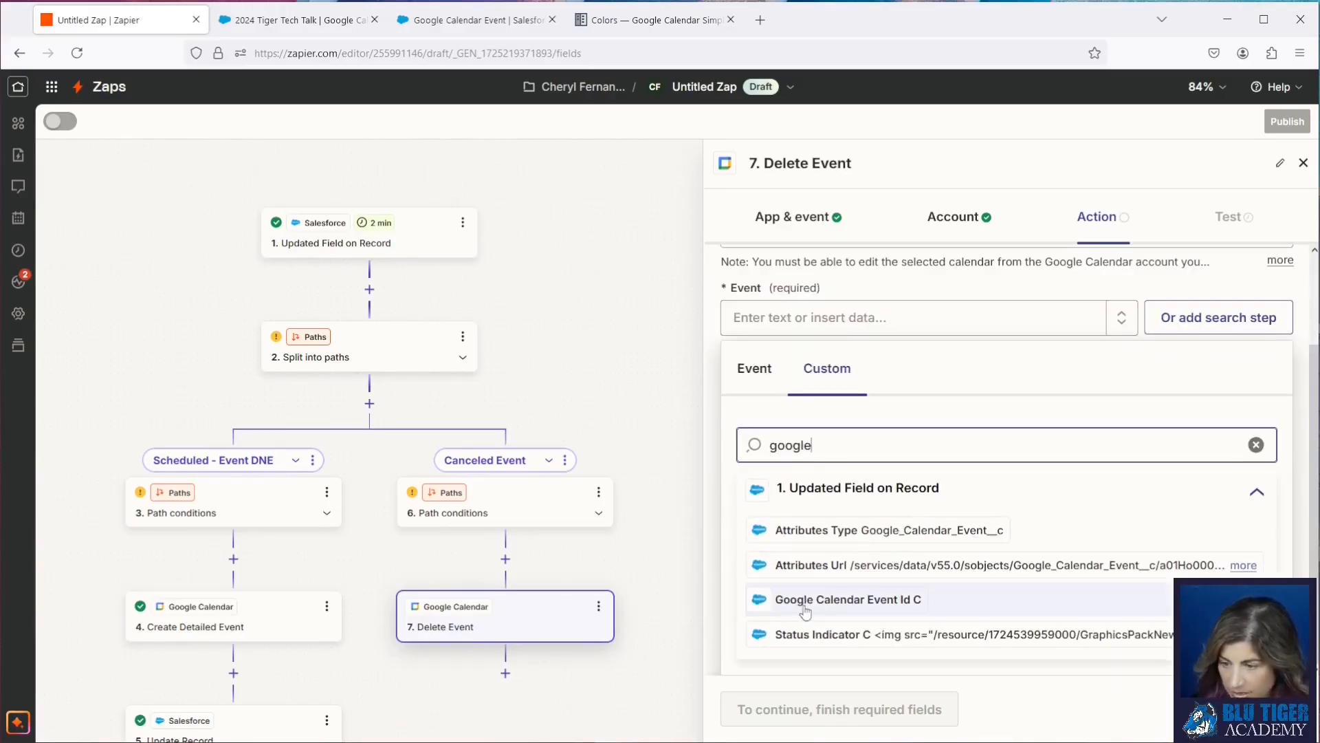
{"action": "left_click", "coordinate": [868, 604]}
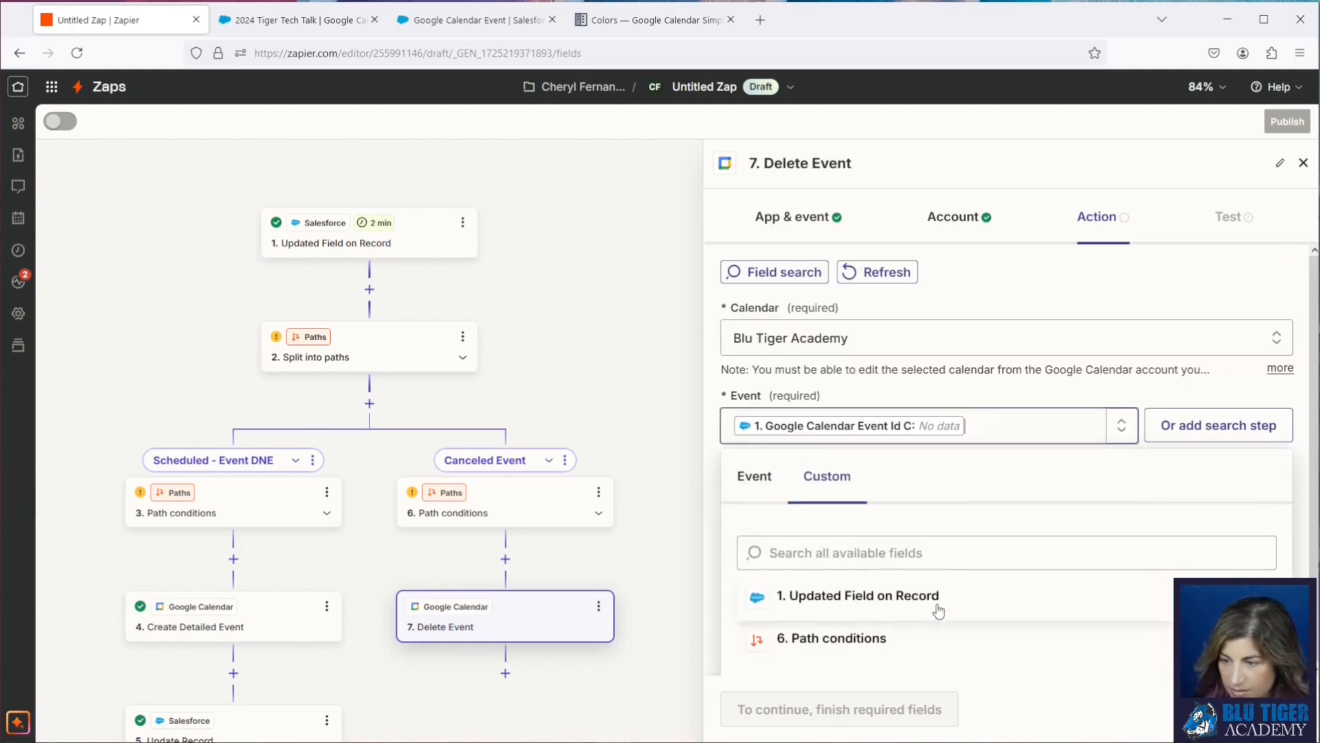
{"action": "left_click", "coordinate": [946, 399]}
Step: Set Notify Attendees to True for Delete Event and test the step
{"action": "left_click", "coordinate": [807, 513]}
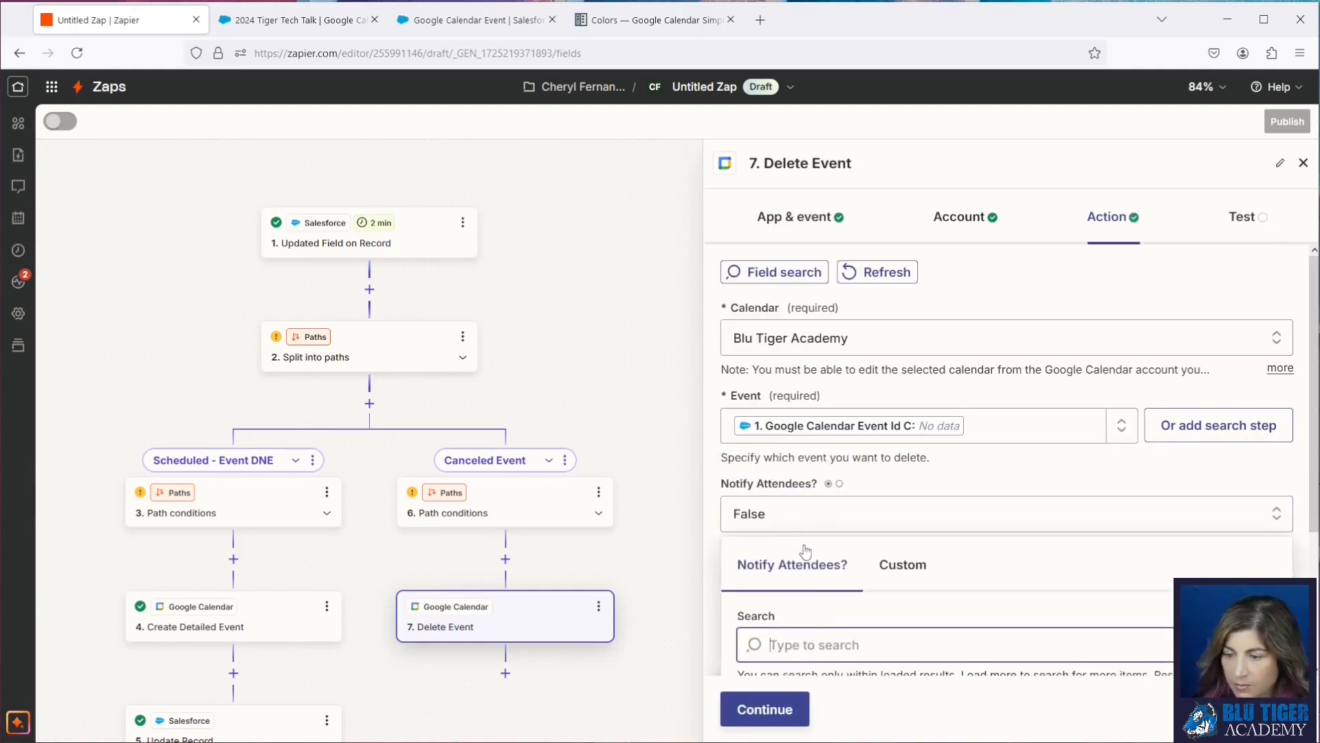
{"action": "scroll", "coordinate": [829, 623], "scroll_direction": "down", "scroll_amount": 2}
{"action": "scroll", "coordinate": [829, 632], "scroll_direction": "down", "scroll_amount": 2}
{"action": "left_click", "coordinate": [824, 599]}
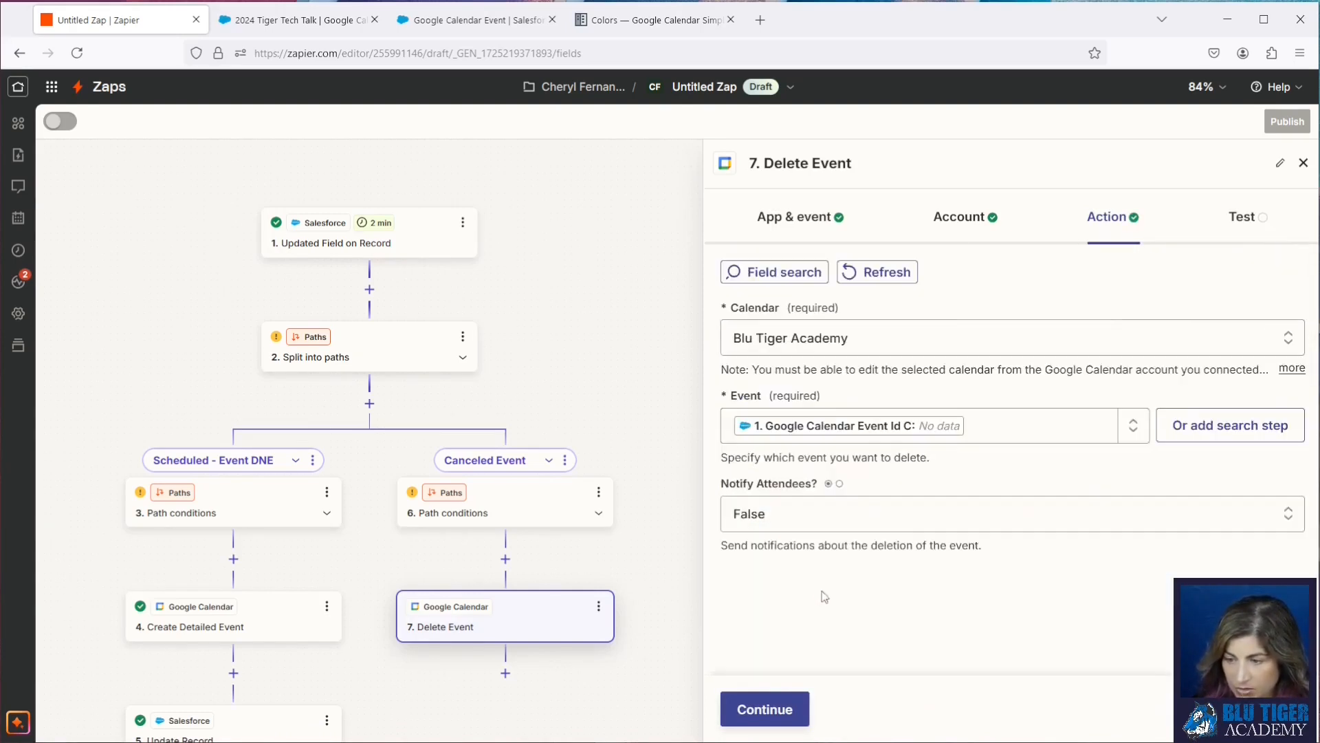
{"action": "left_click", "coordinate": [774, 711]}
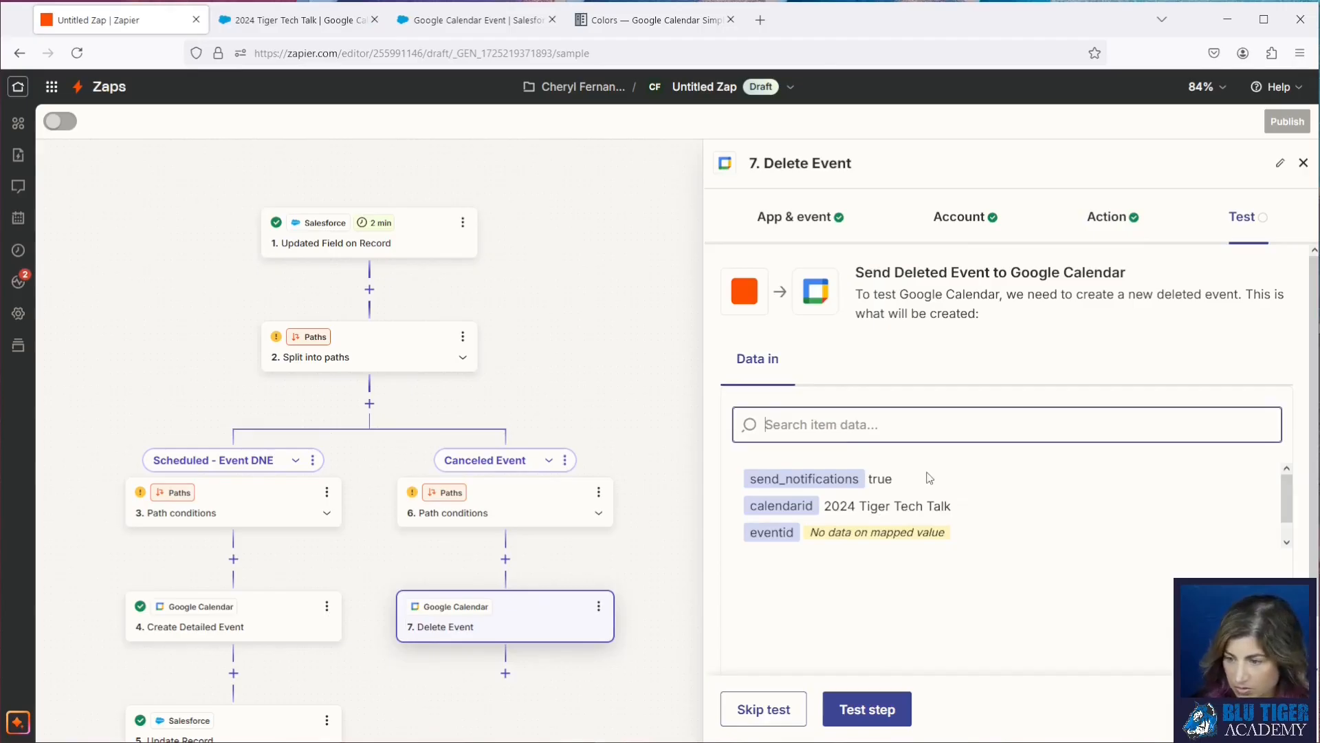
{"action": "left_click", "coordinate": [874, 708]}
Step: Find new records in the Updated Field on Record trigger and continue with Record C, whose status is Canceled
{"action": "left_click", "coordinate": [313, 223]}
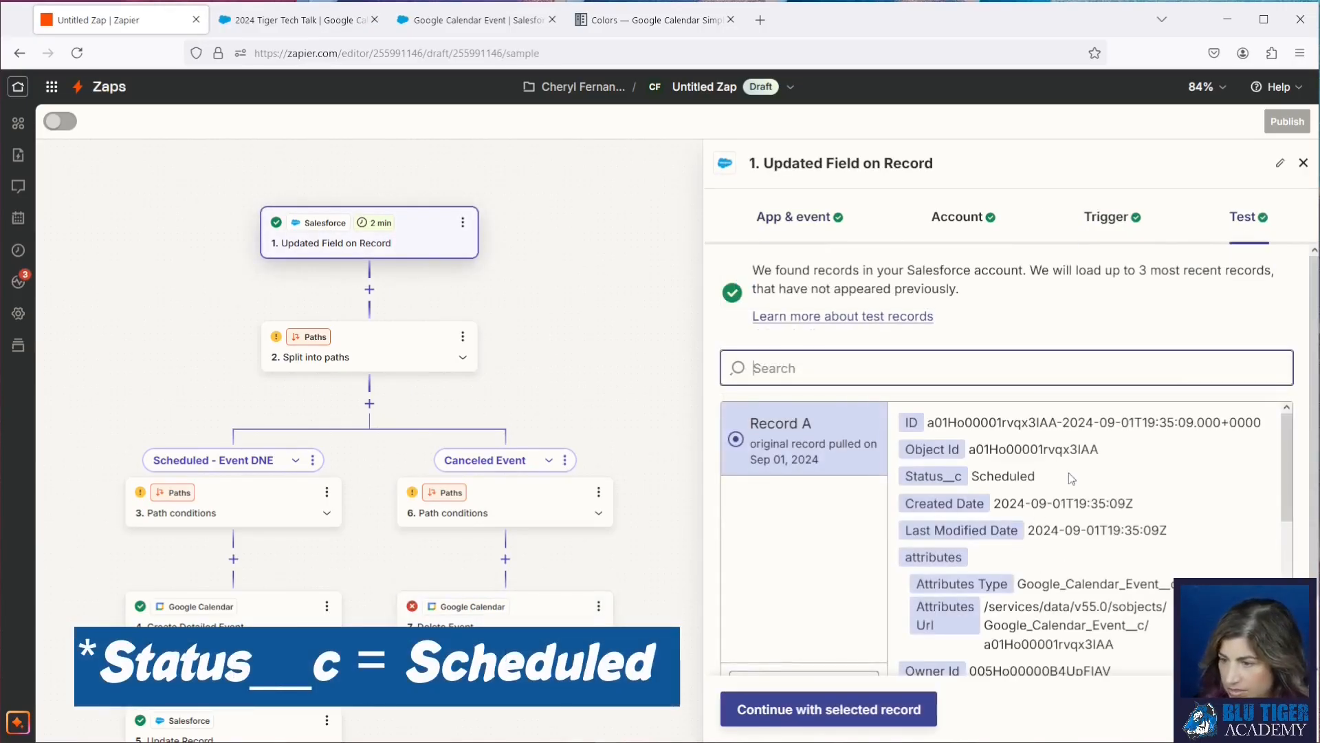
{"action": "left_click_drag", "start_coordinate": [1068, 476], "coordinate": [971, 484]}
{"action": "scroll", "coordinate": [784, 596], "scroll_direction": "down", "scroll_amount": 1}
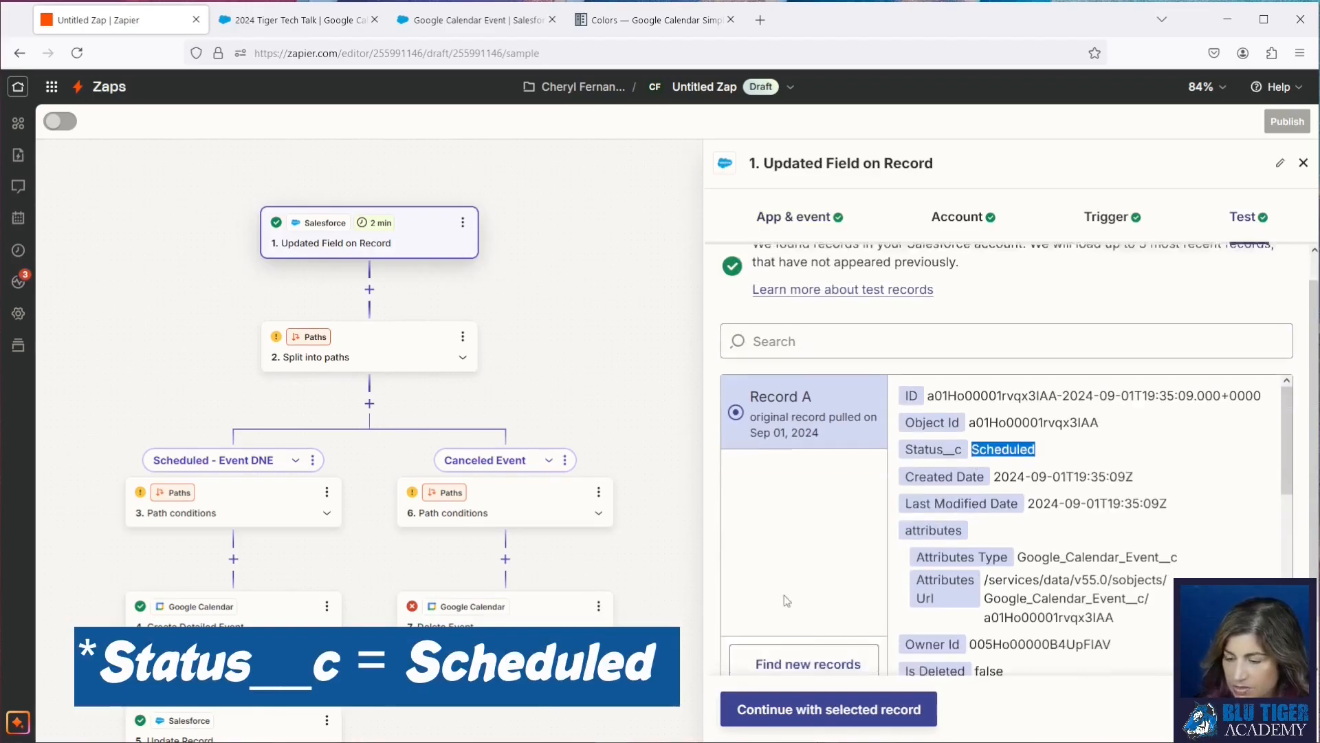
{"action": "scroll", "coordinate": [784, 595], "scroll_direction": "down", "scroll_amount": 1}
{"action": "left_click", "coordinate": [797, 614]}
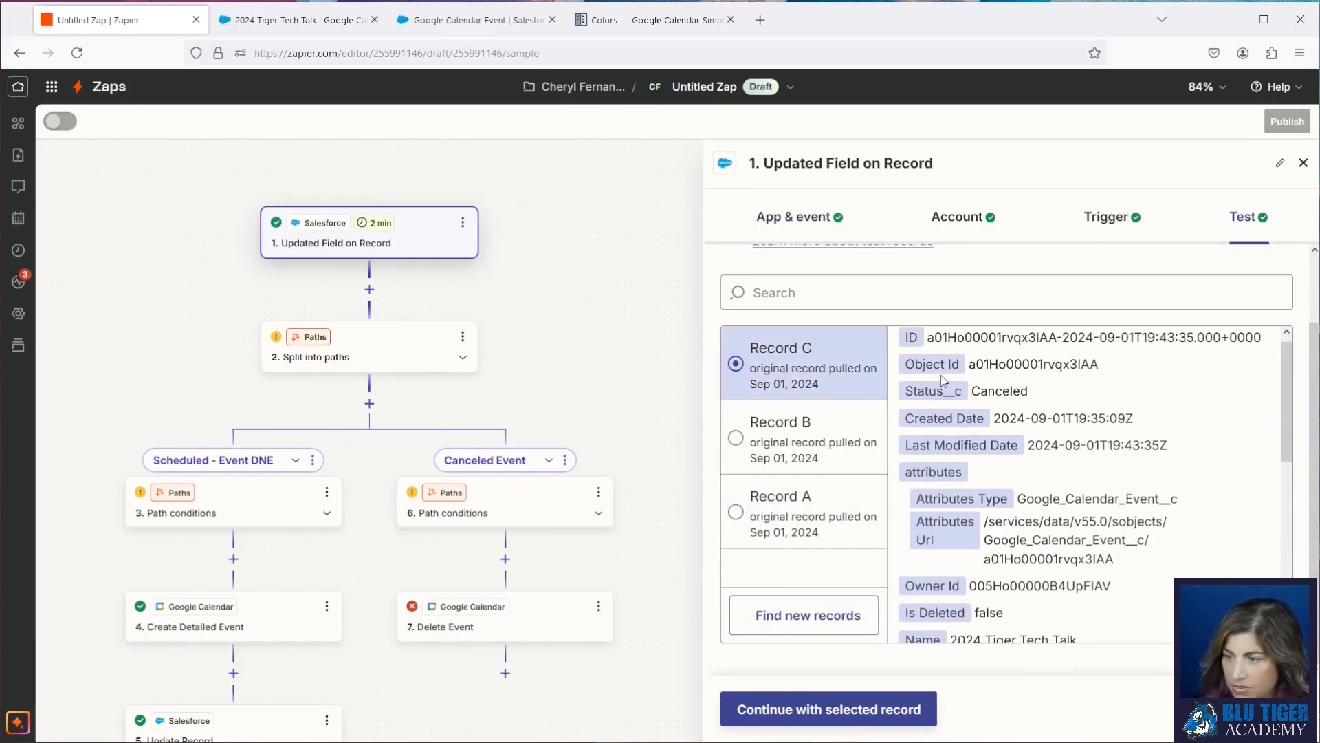
{"action": "left_click_drag", "start_coordinate": [1047, 402], "coordinate": [970, 397]}
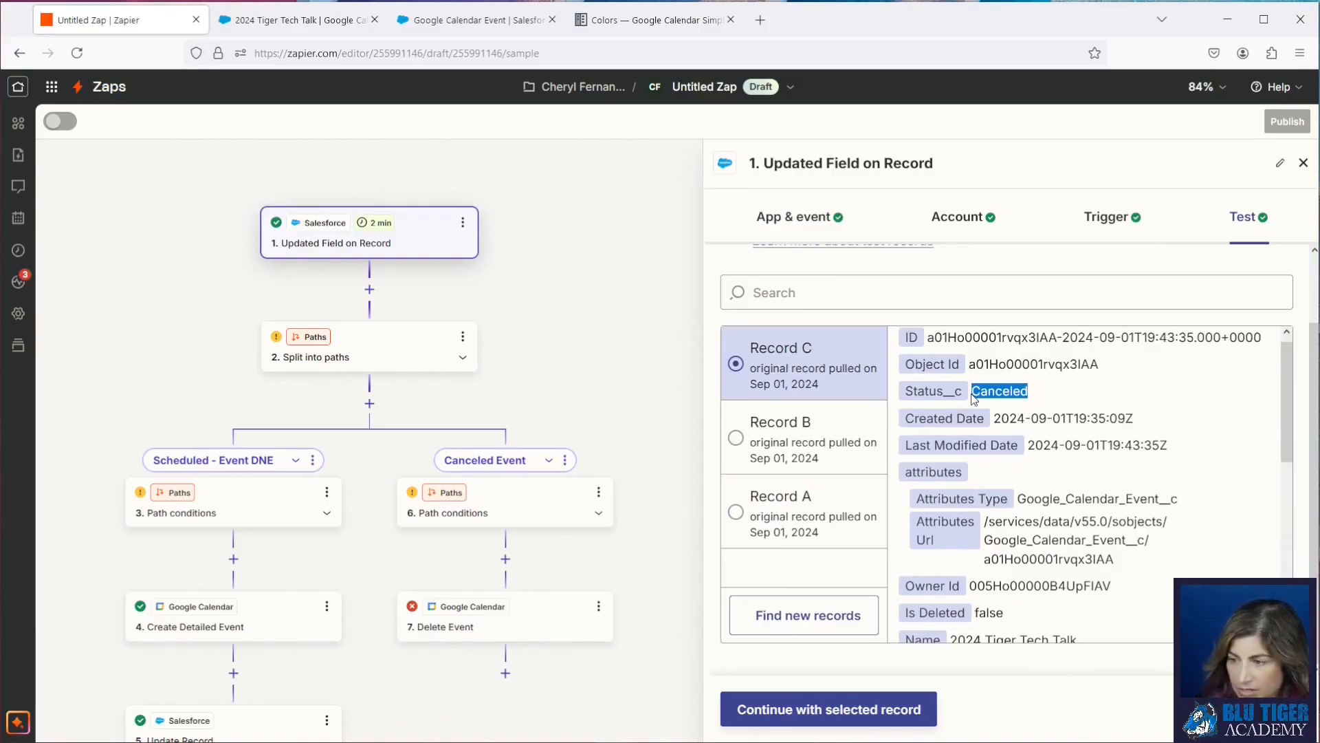
{"action": "left_click", "coordinate": [896, 710]}
Step: Retest the Delete Event step with the canceled record
{"action": "left_click", "coordinate": [513, 629]}
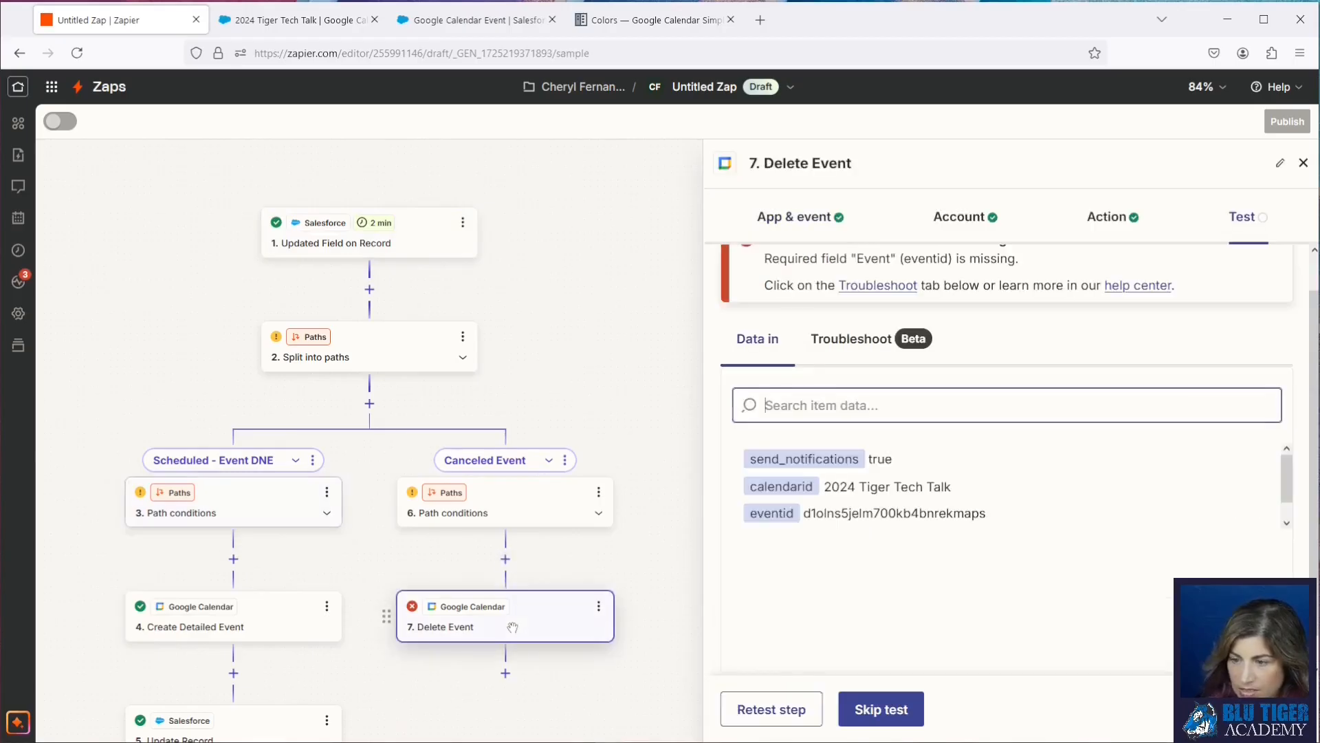
{"action": "left_click", "coordinate": [794, 711]}
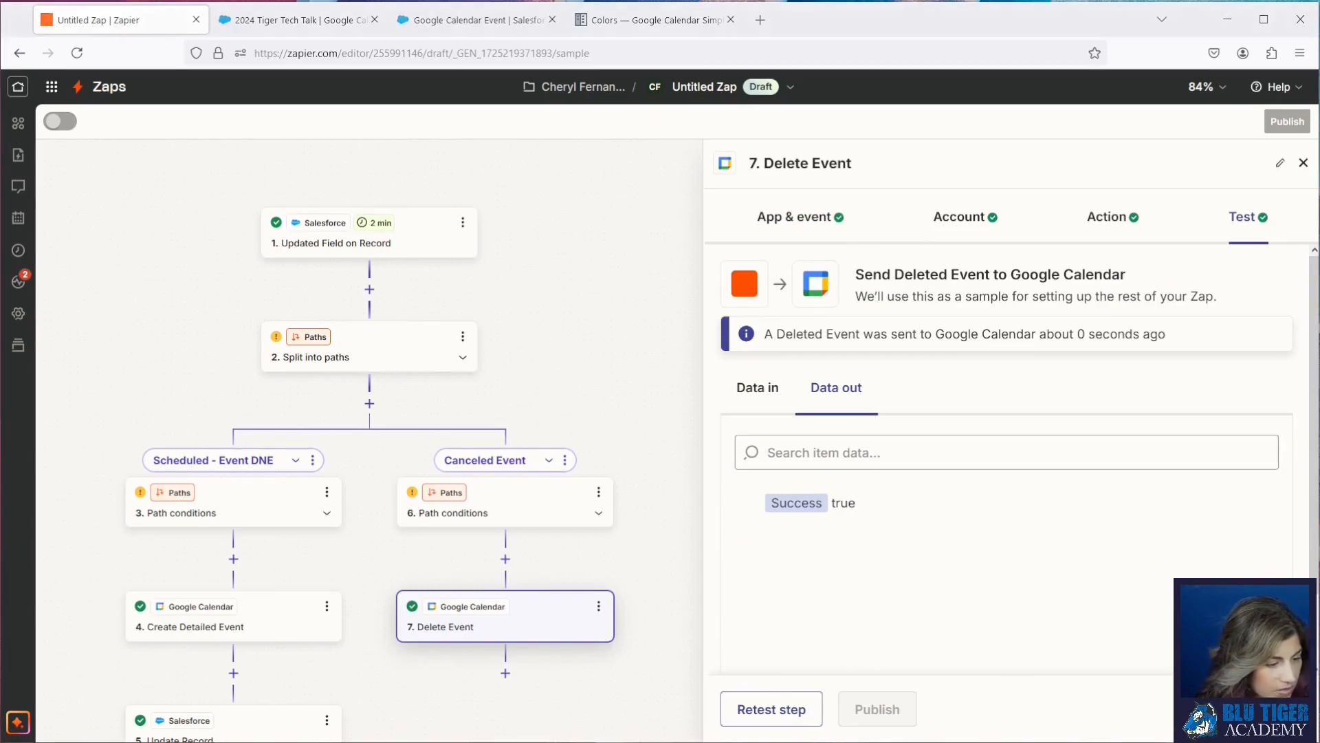
Step: Check the week of September 15 in Google Calendar and the 2024 Tiger Tech Talk record's Google Calendar Event Id in Salesforce
{"action": "key", "text": "alt+Tab"}
{"action": "left_click", "coordinate": [1002, 391]}
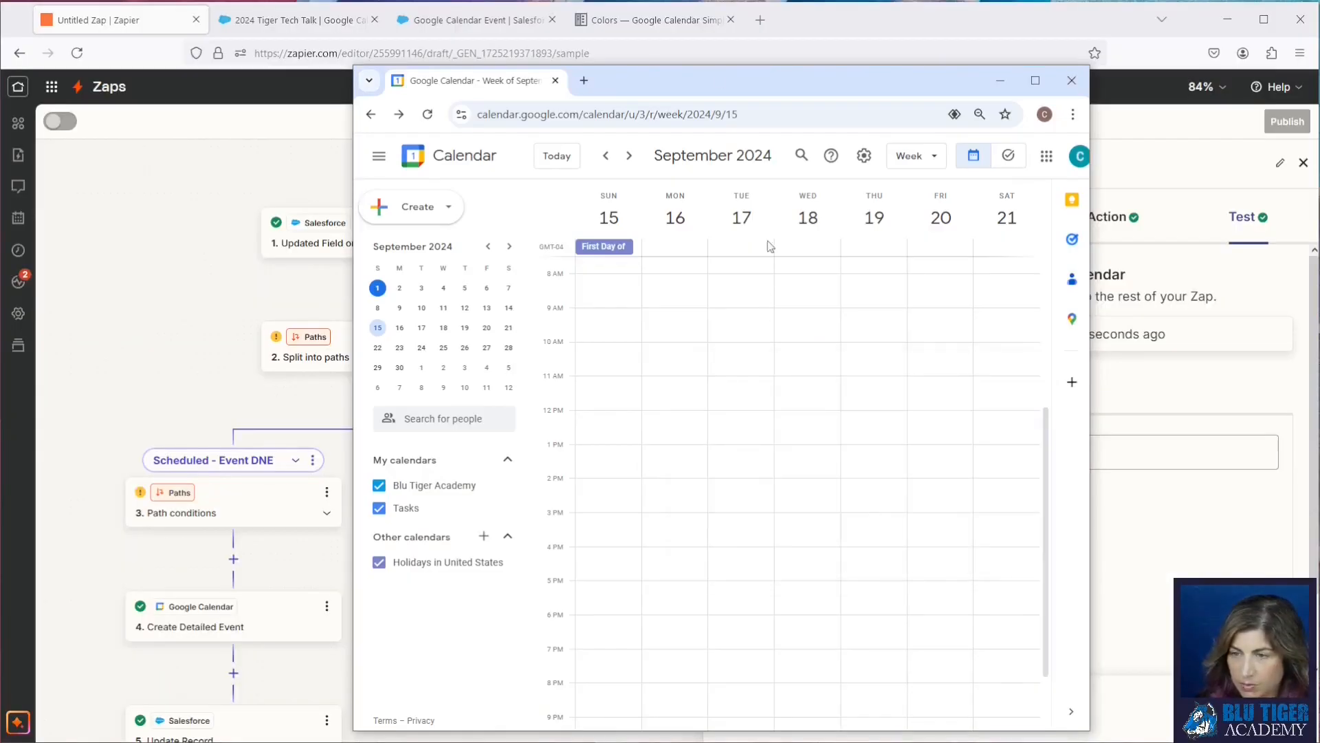
{"action": "key", "text": "alt+Tab"}
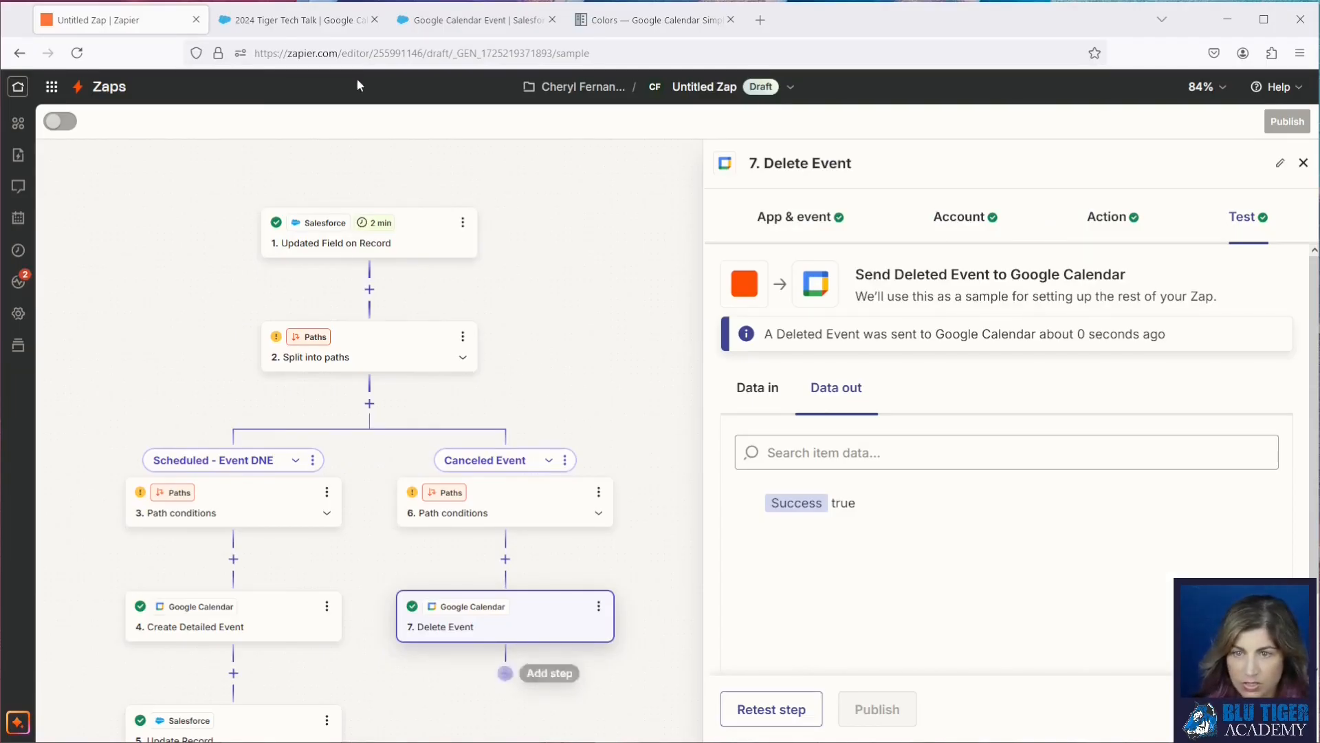
{"action": "left_click", "coordinate": [324, 20]}
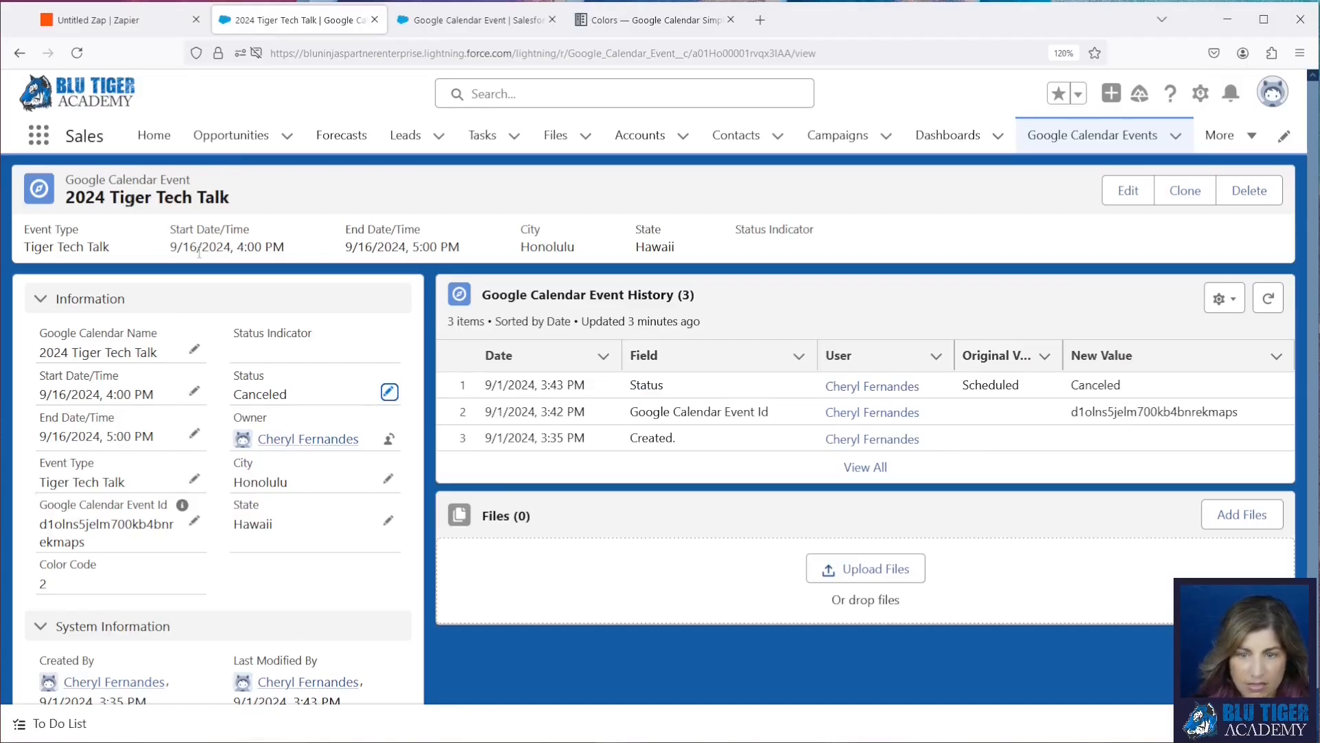
{"action": "left_click_drag", "start_coordinate": [86, 549], "coordinate": [41, 520]}
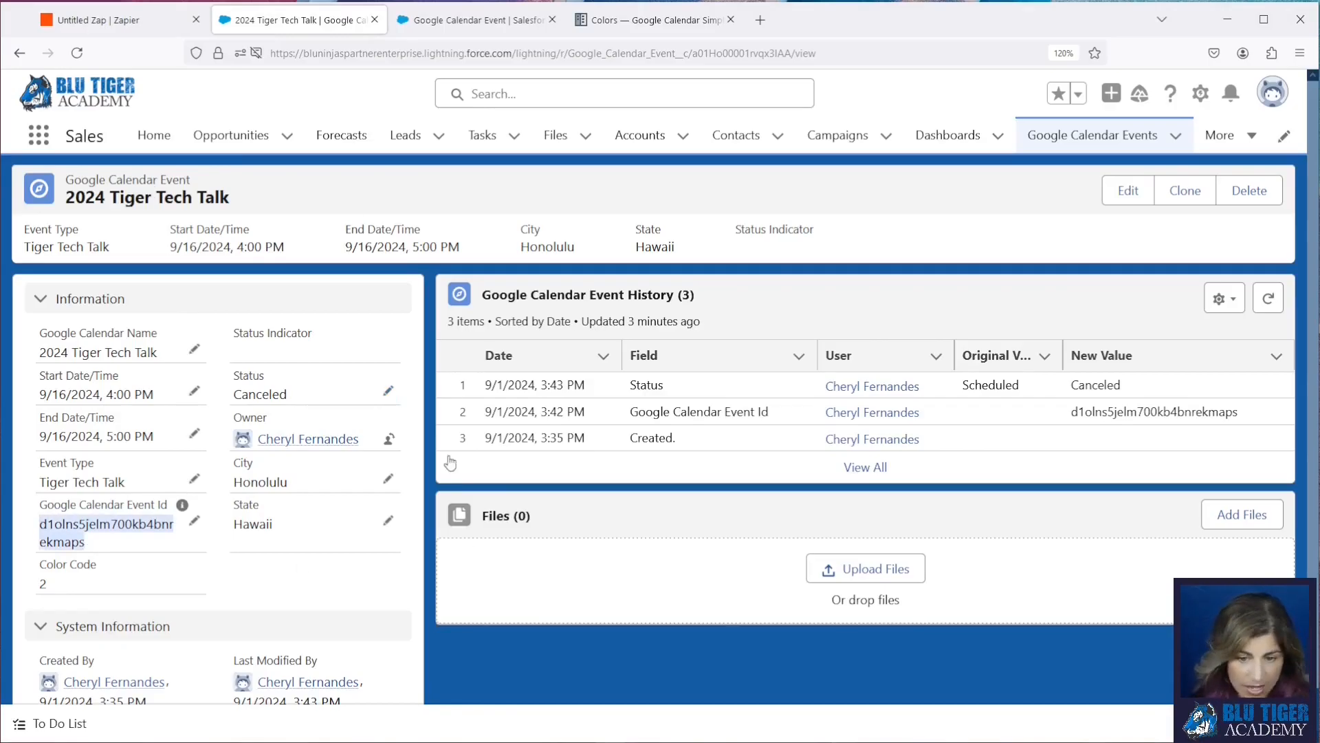
Step: Back in Zapier, add a Salesforce step with the Update Record event after Delete Event in the Canceled Event path
{"action": "left_click", "coordinate": [128, 27]}
{"action": "left_click", "coordinate": [505, 673]}
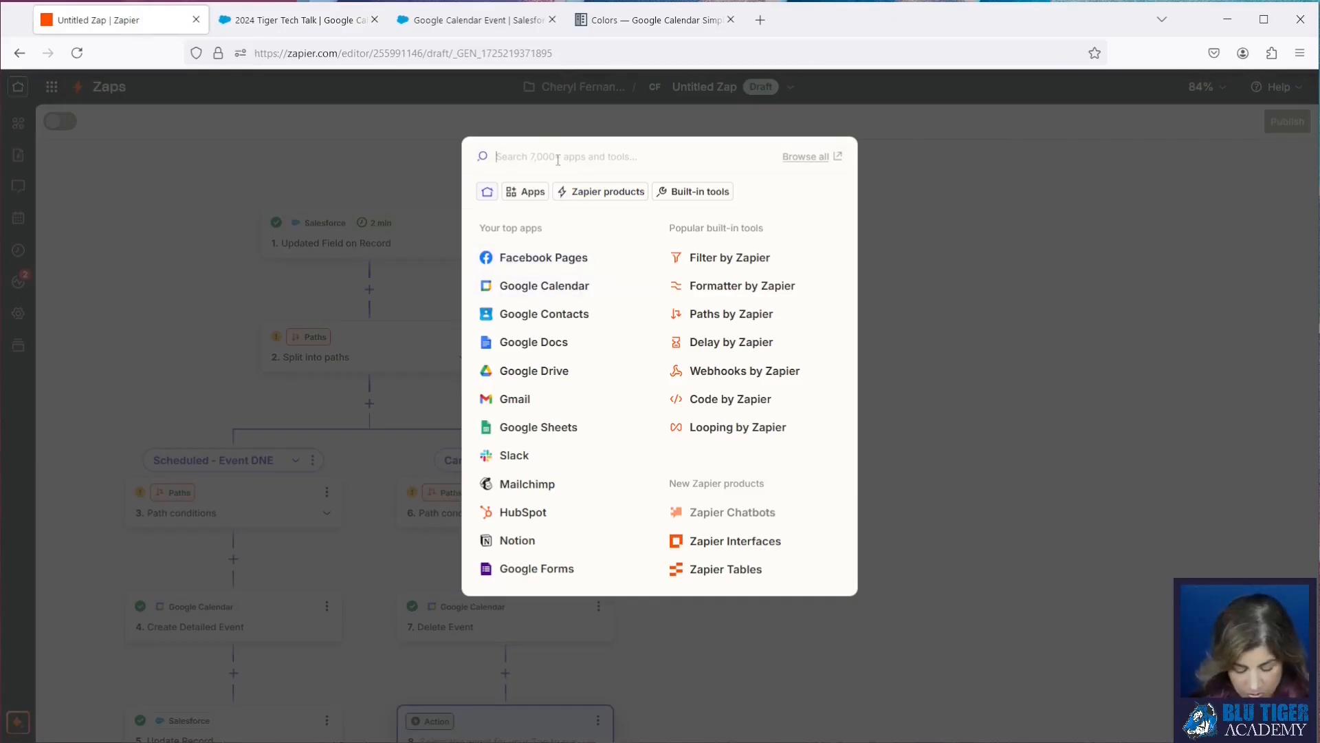
{"action": "type", "text": "sales"}
{"action": "left_click", "coordinate": [545, 198]}
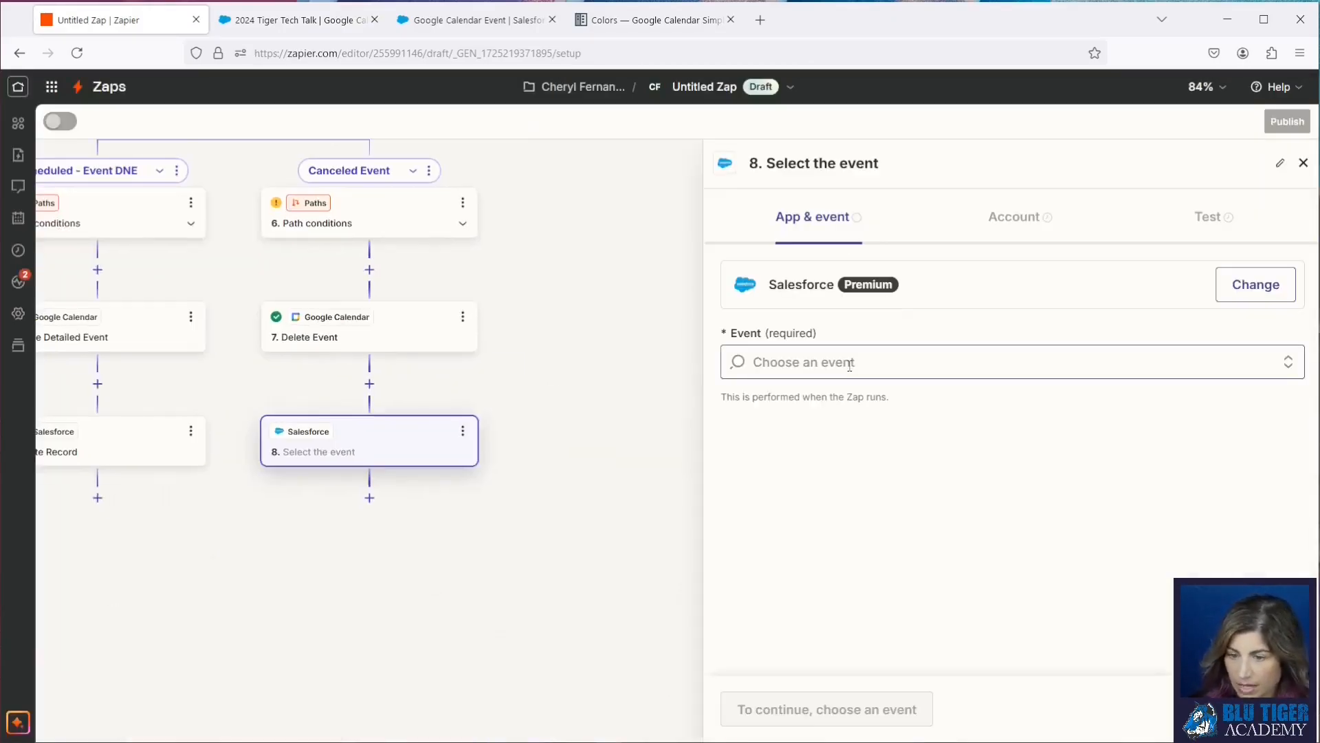
{"action": "left_click", "coordinate": [852, 368]}
{"action": "type", "text": "update"}
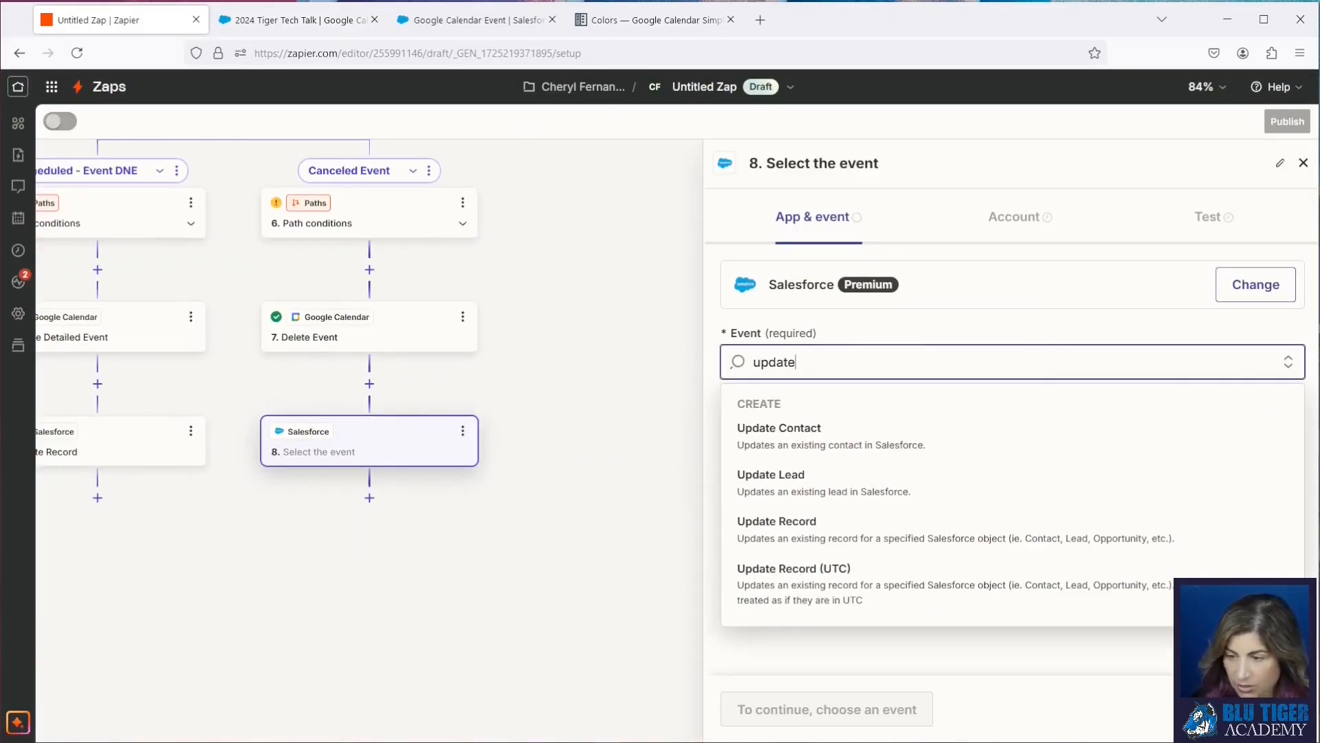
{"action": "left_click", "coordinate": [856, 536]}
Step: Continue to the Update Record action setup and choose Google Calendar Event (Google_Calendar_Event__c) as the Salesforce Object
{"action": "left_click", "coordinate": [1096, 234]}
{"action": "left_click", "coordinate": [839, 337]}
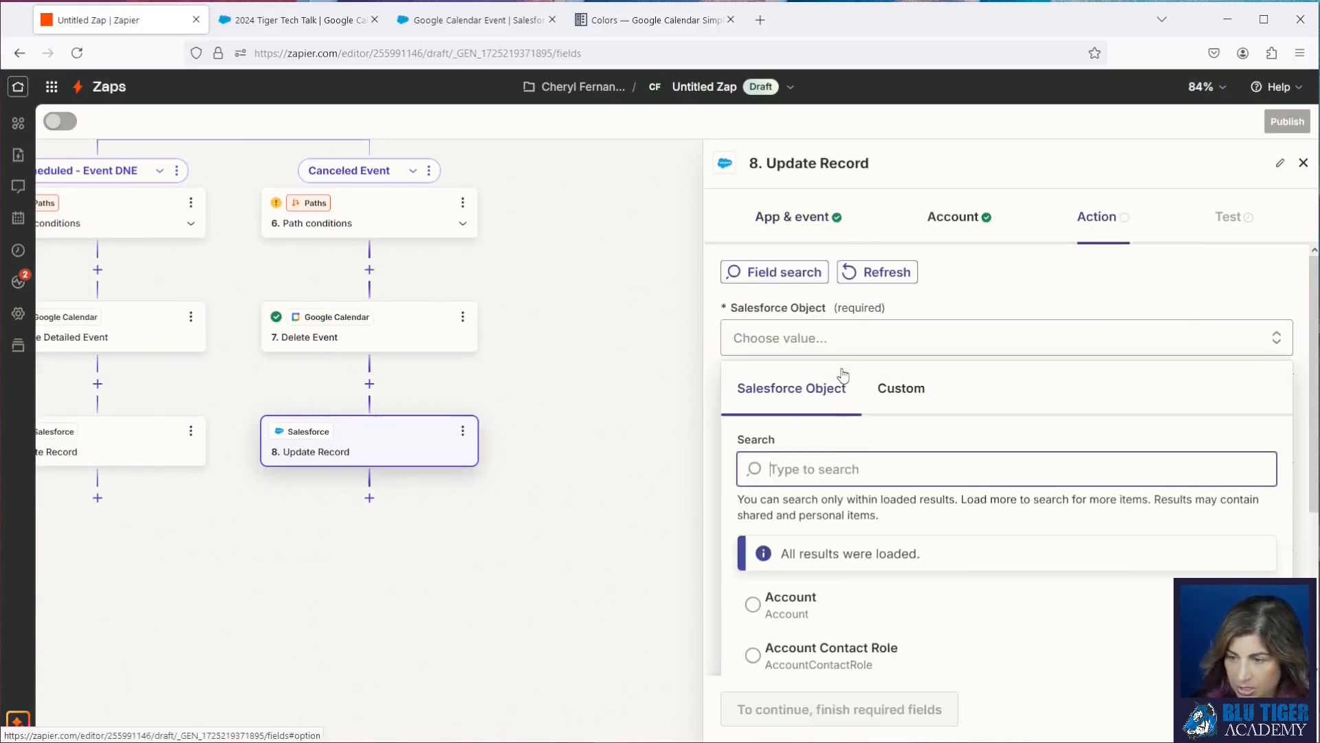
{"action": "type", "text": "google"}
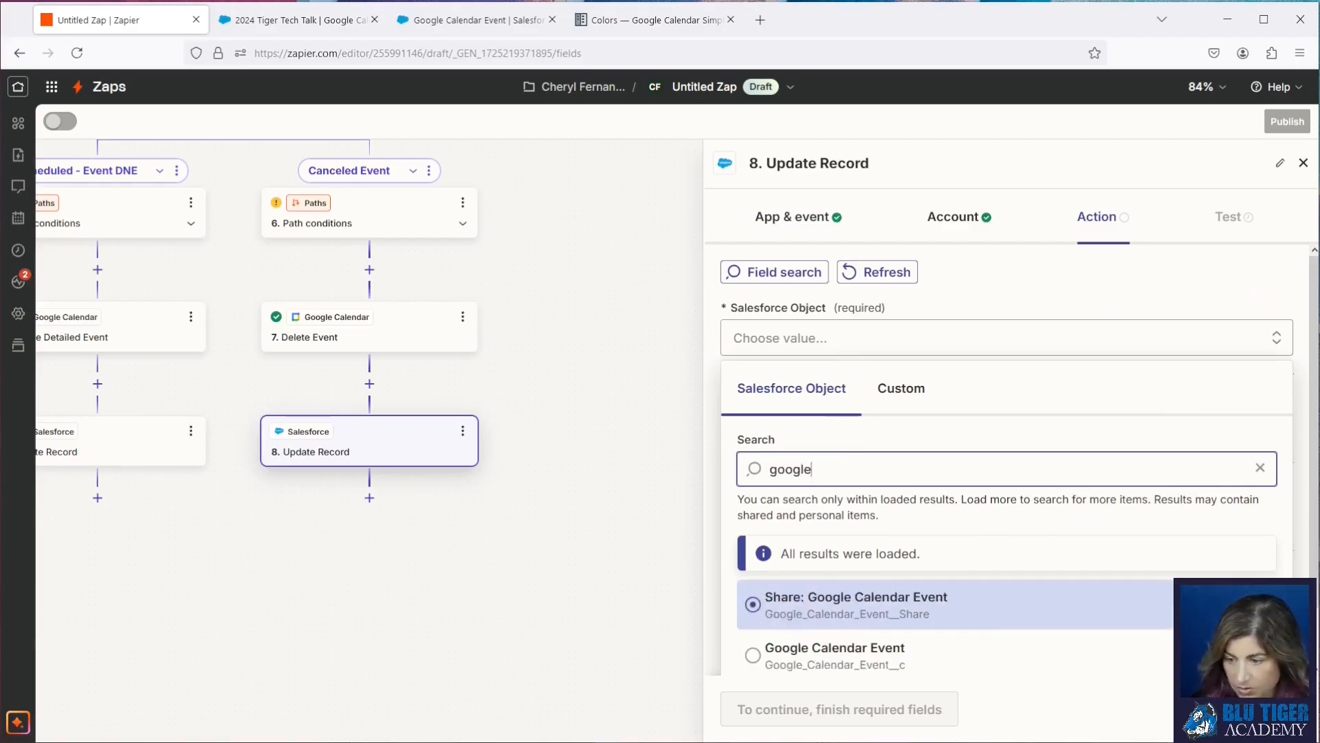
{"action": "left_click", "coordinate": [849, 655]}
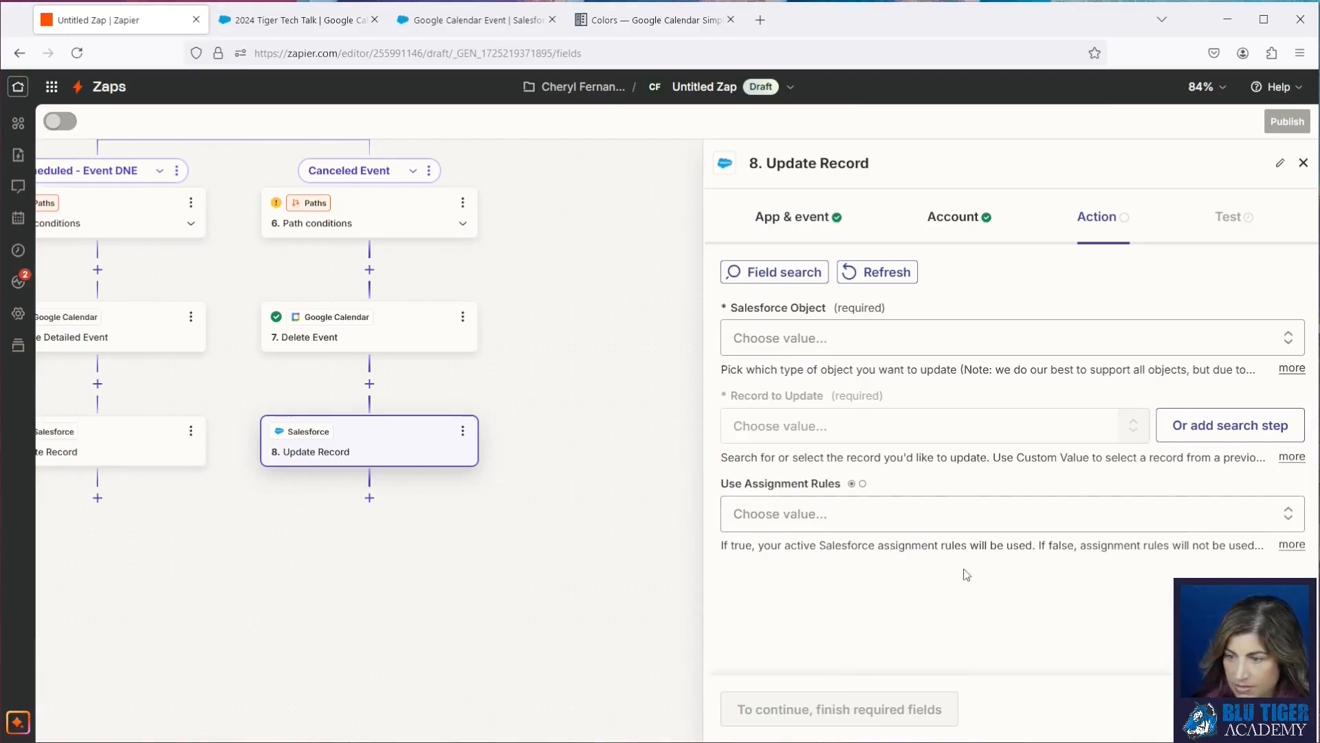
Step: Map Record to Update to the Object Id from the Updated Field on Record trigger as a custom value
{"action": "left_click", "coordinate": [830, 426]}
{"action": "left_click", "coordinate": [894, 476]}
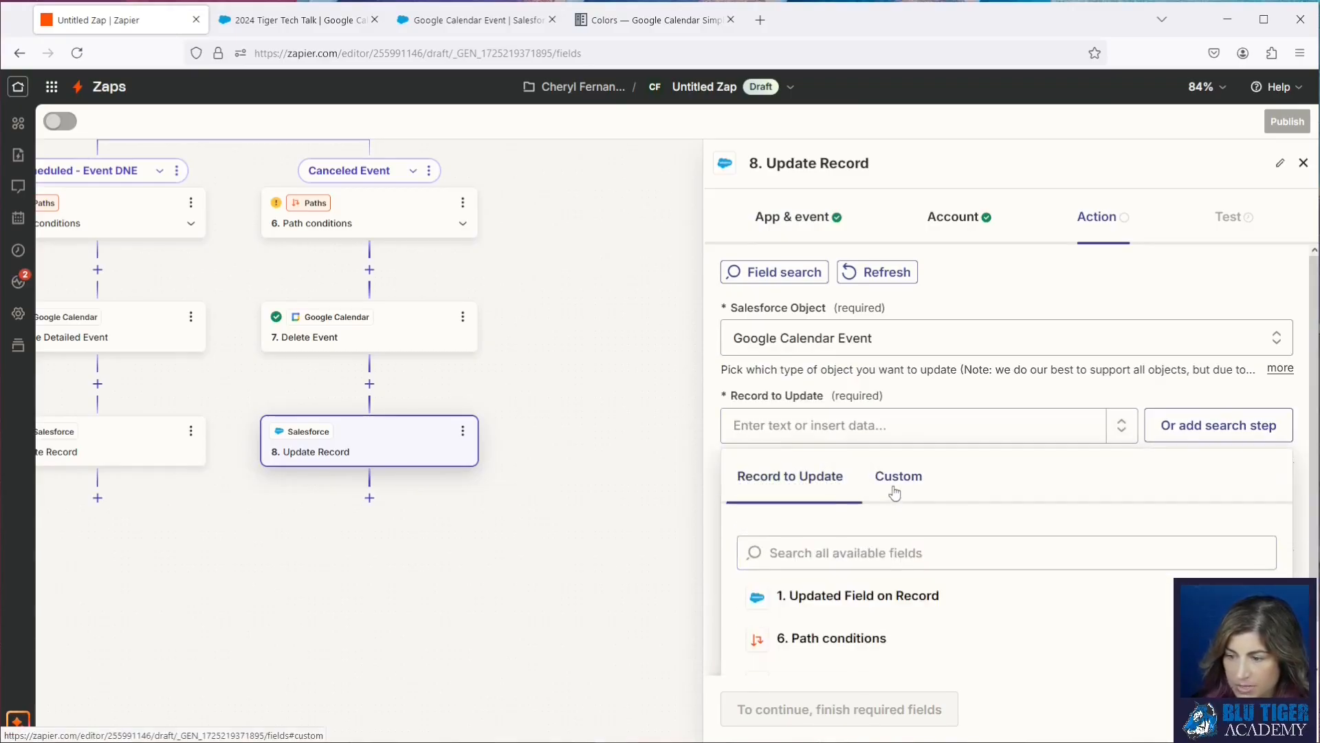
{"action": "left_click", "coordinate": [894, 598]}
{"action": "scroll", "coordinate": [900, 564], "scroll_direction": "down", "scroll_amount": 3}
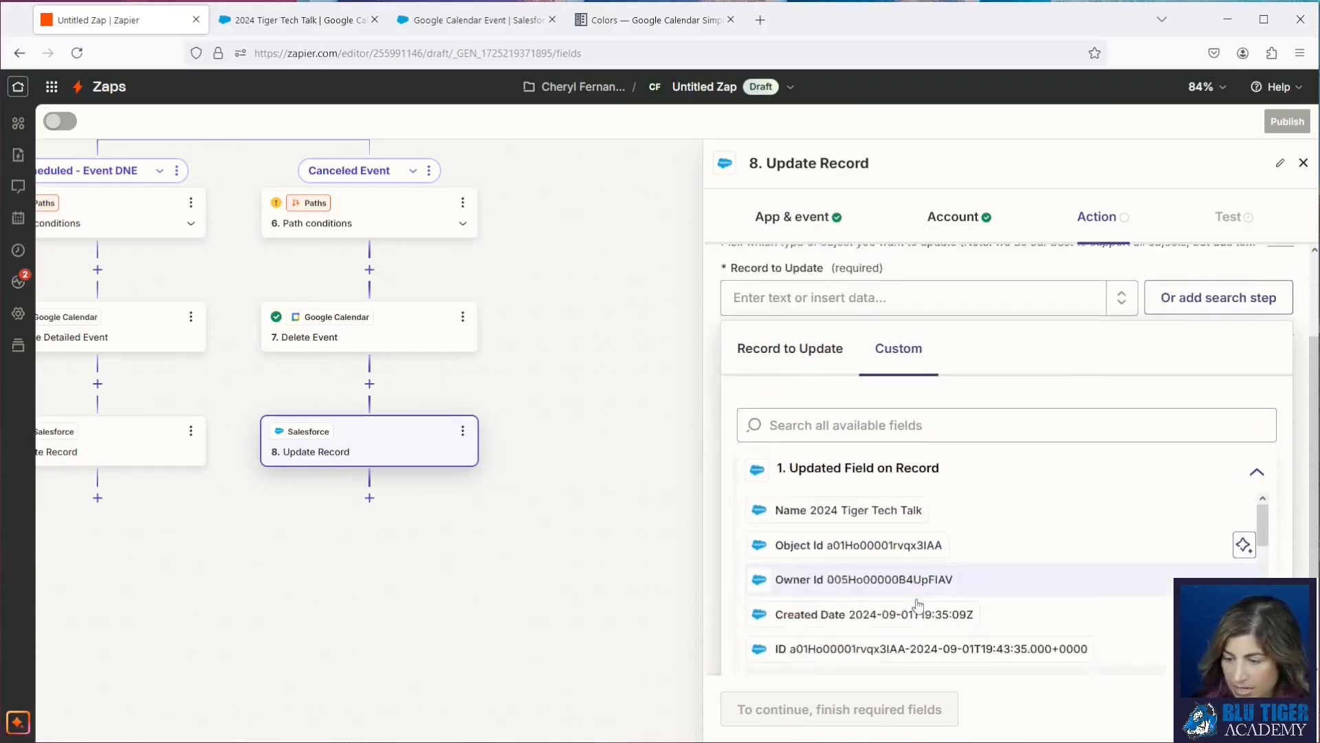
{"action": "left_click", "coordinate": [879, 493]}
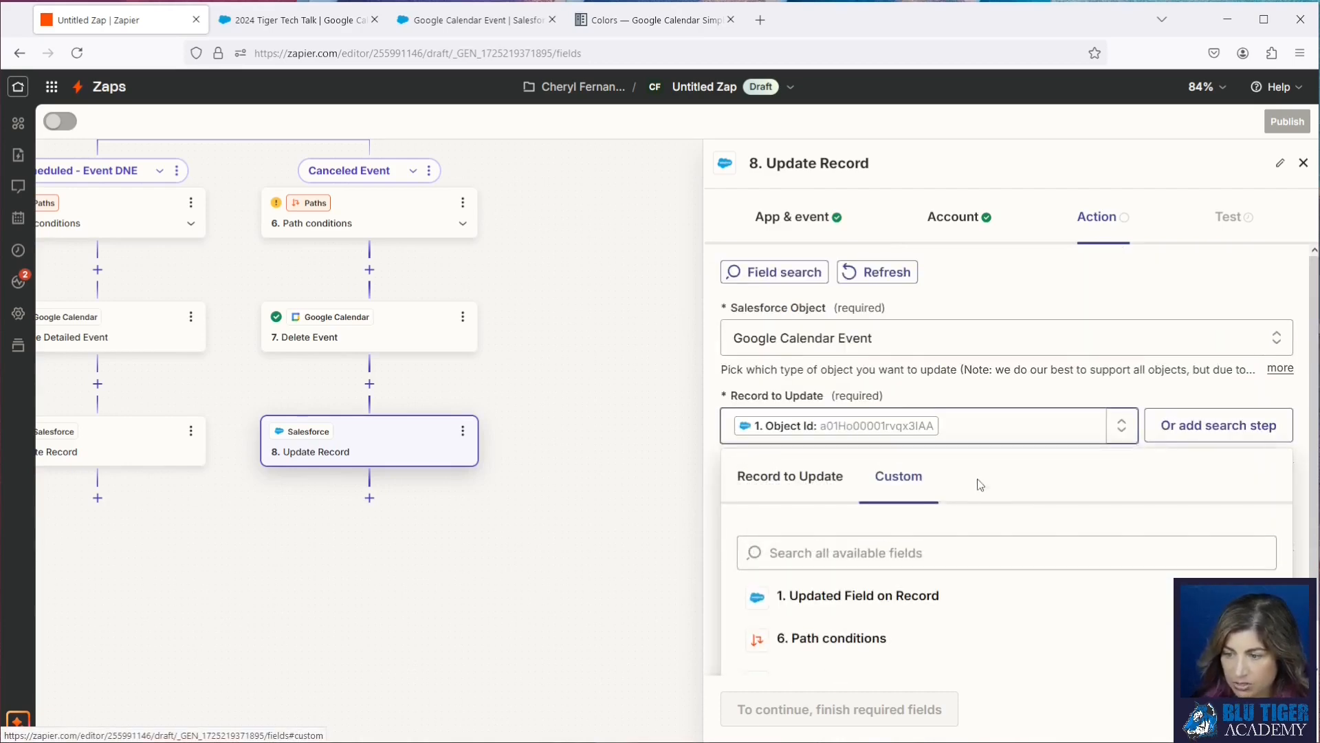
Step: Set the Google Calendar Event Id field of the Update Record step to the text Delete
{"action": "scroll", "coordinate": [952, 485], "scroll_direction": "down", "scroll_amount": 10}
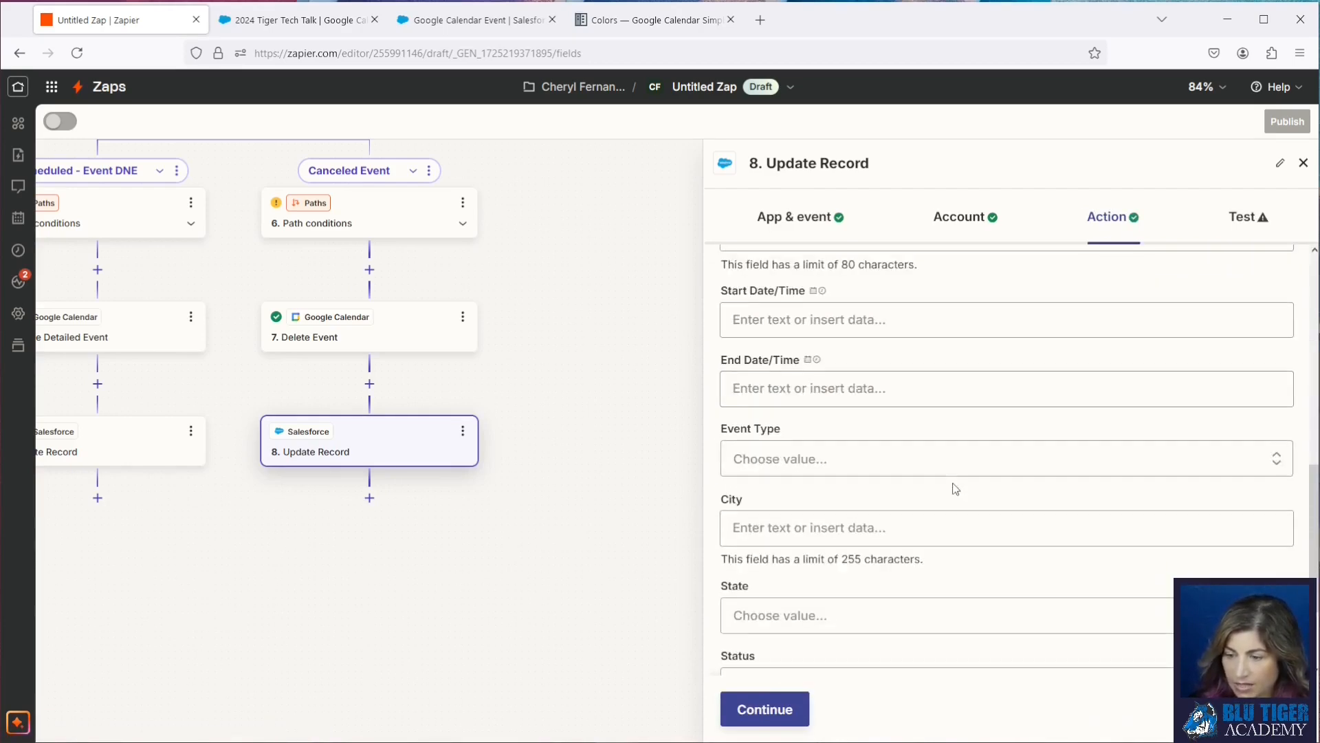
{"action": "left_click", "coordinate": [886, 390]}
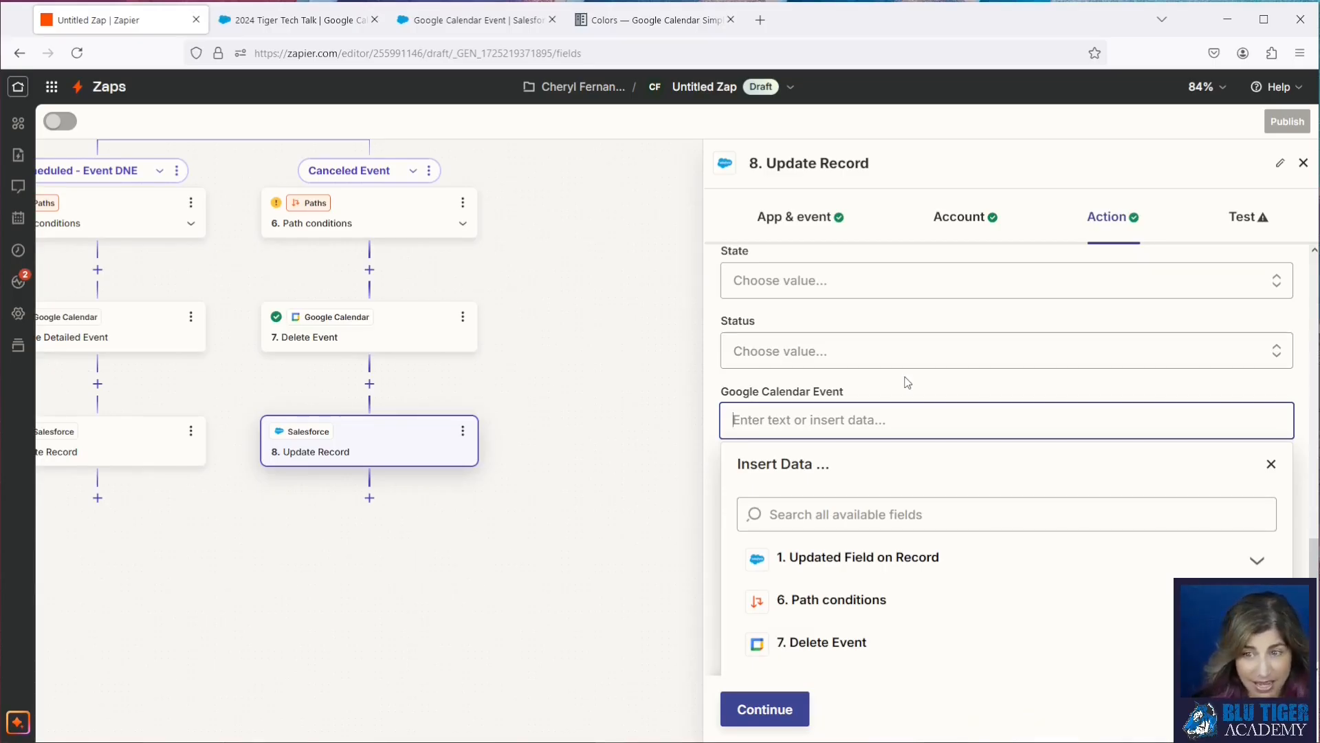
{"action": "type", "text": "Delete"}
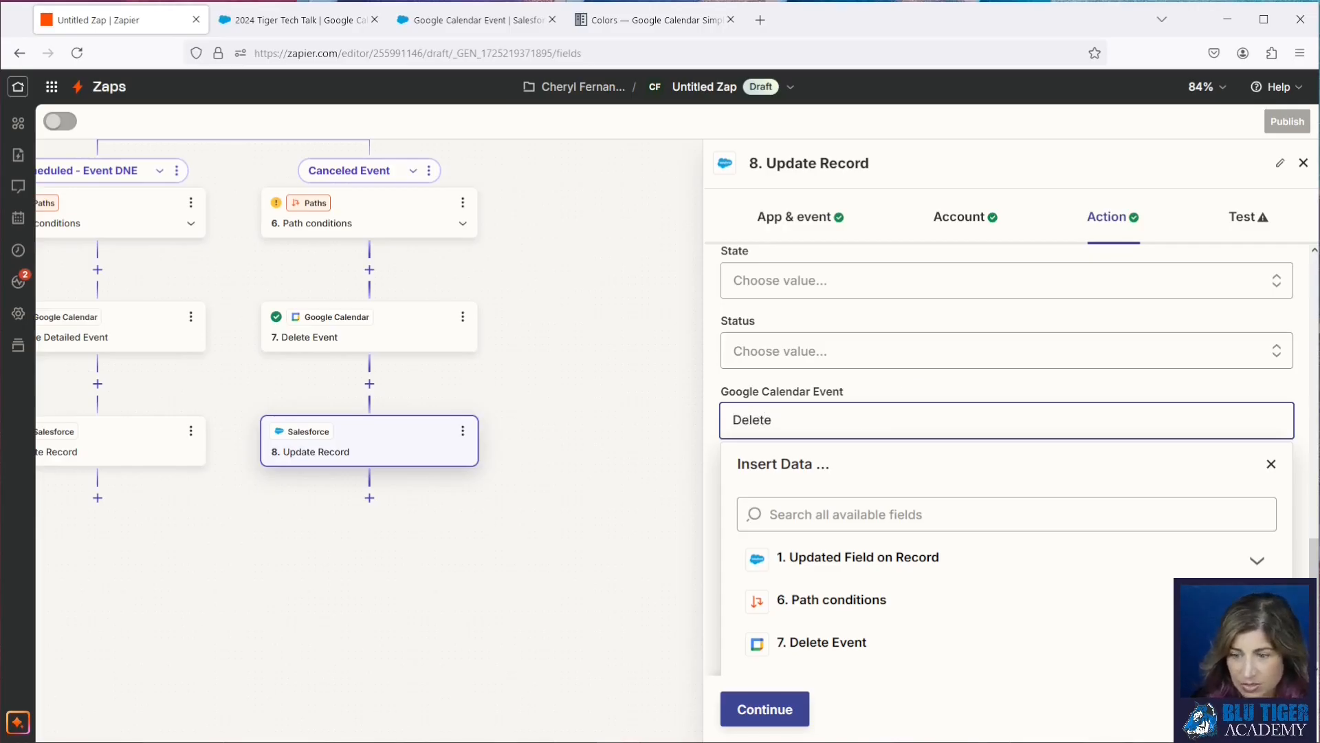
Step: In Salesforce Setup, find the flows and open version 1 of BTA Google Calendar Event | Before Save Updated Actions in Flow Builder
{"action": "left_click", "coordinate": [160, 141]}
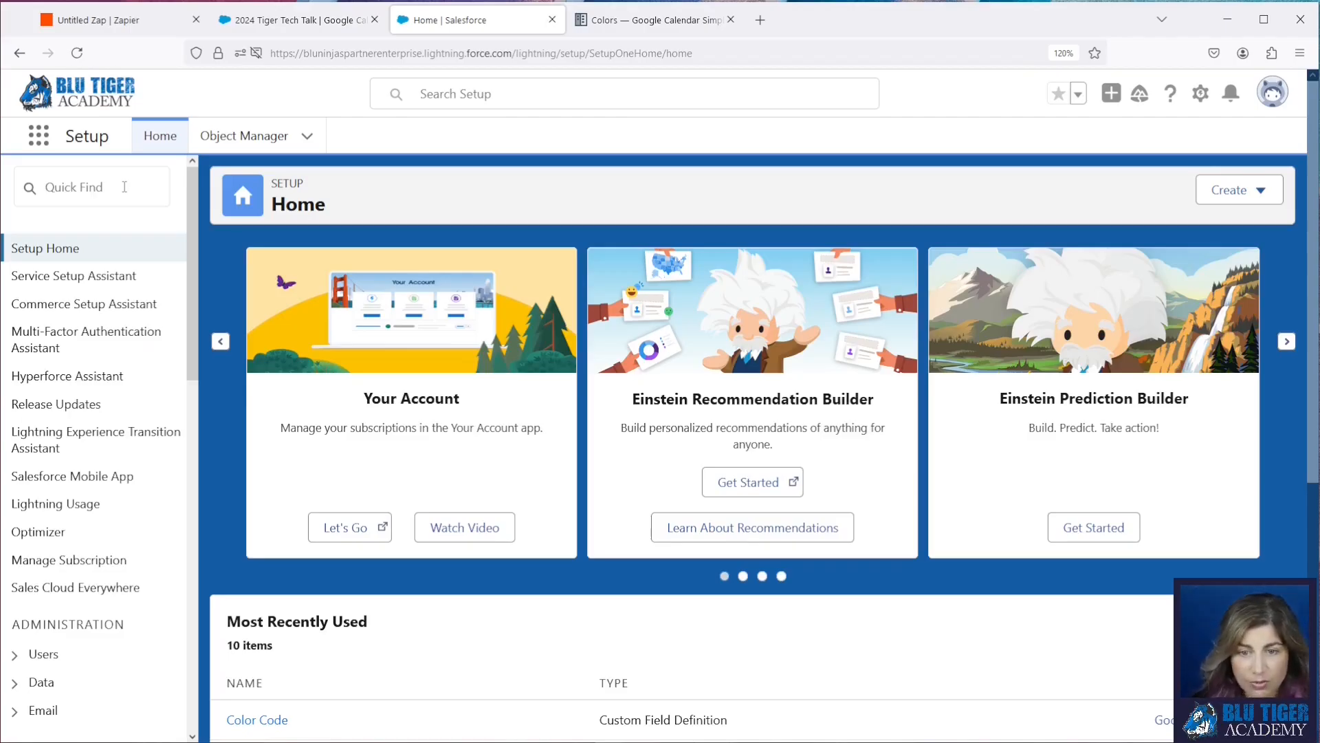
{"action": "left_click", "coordinate": [125, 187]}
{"action": "type", "text": "flow"}
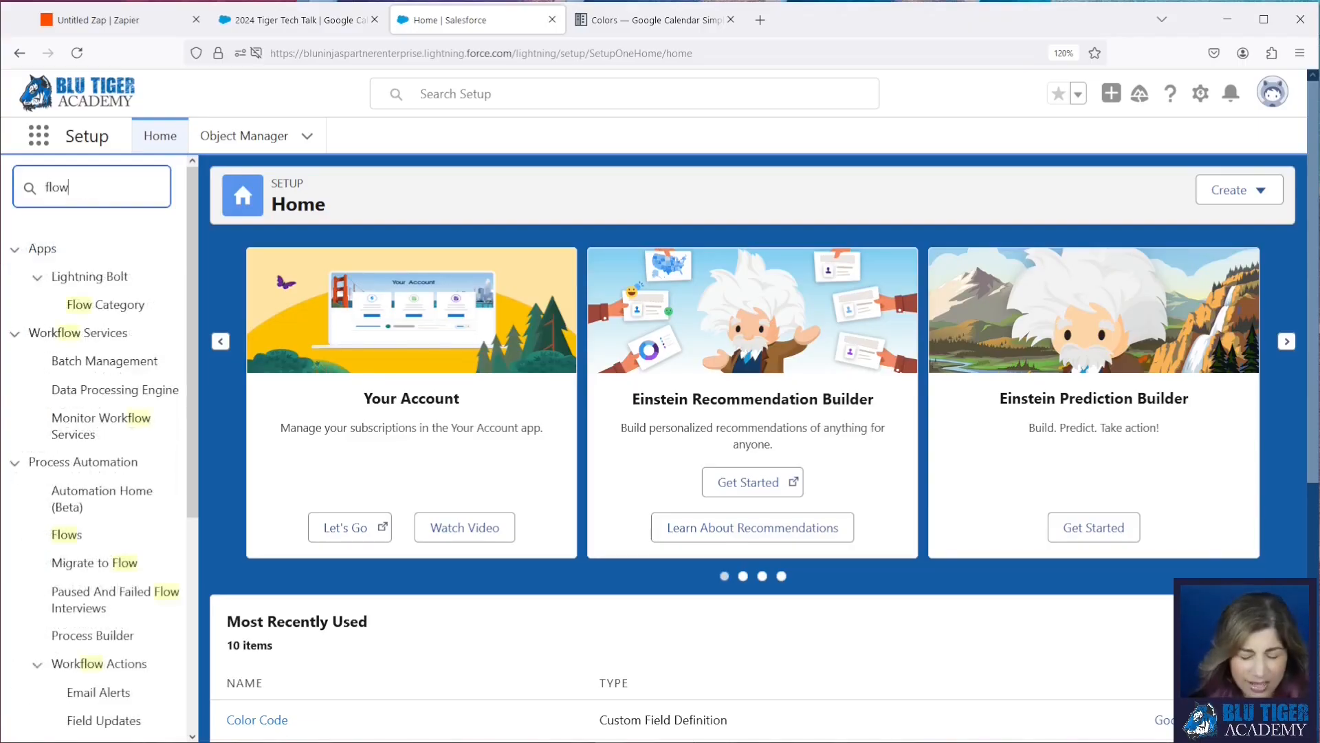
{"action": "left_click", "coordinate": [72, 545]}
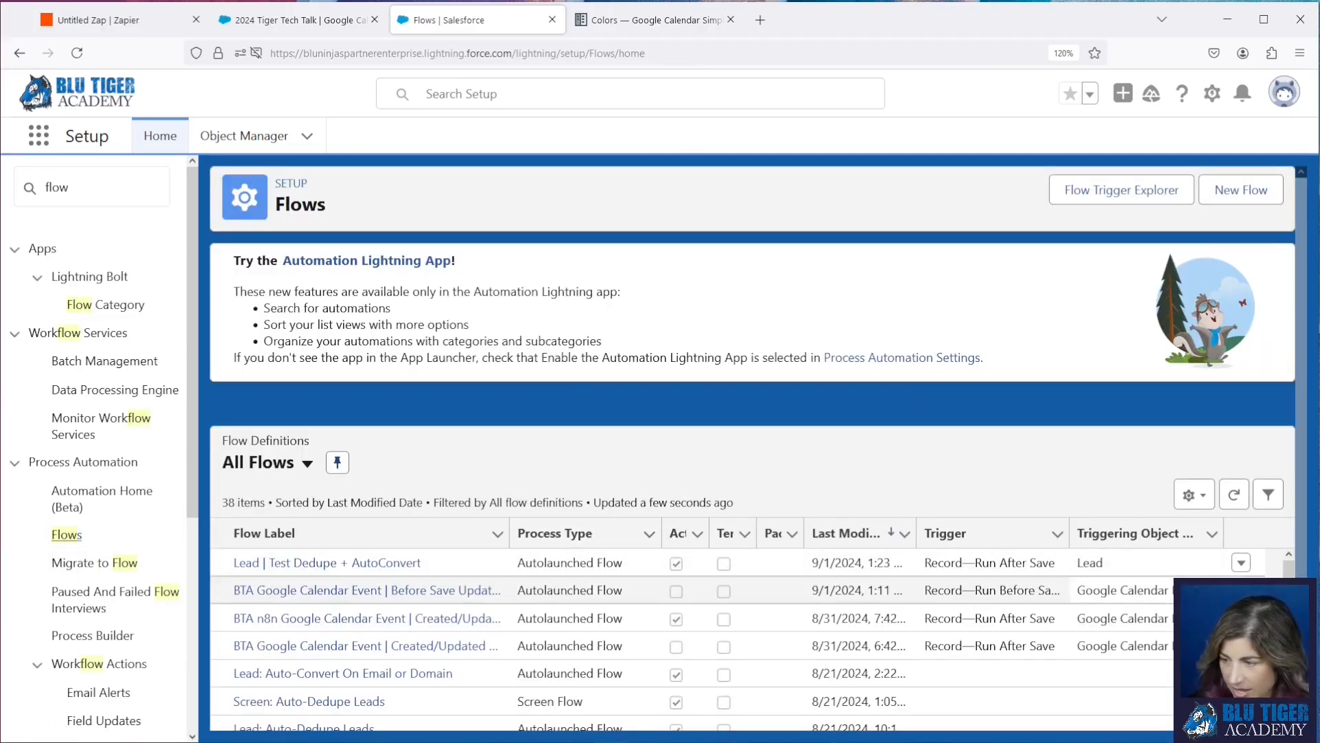
{"action": "left_click", "coordinate": [1242, 590]}
{"action": "left_click", "coordinate": [1140, 622]}
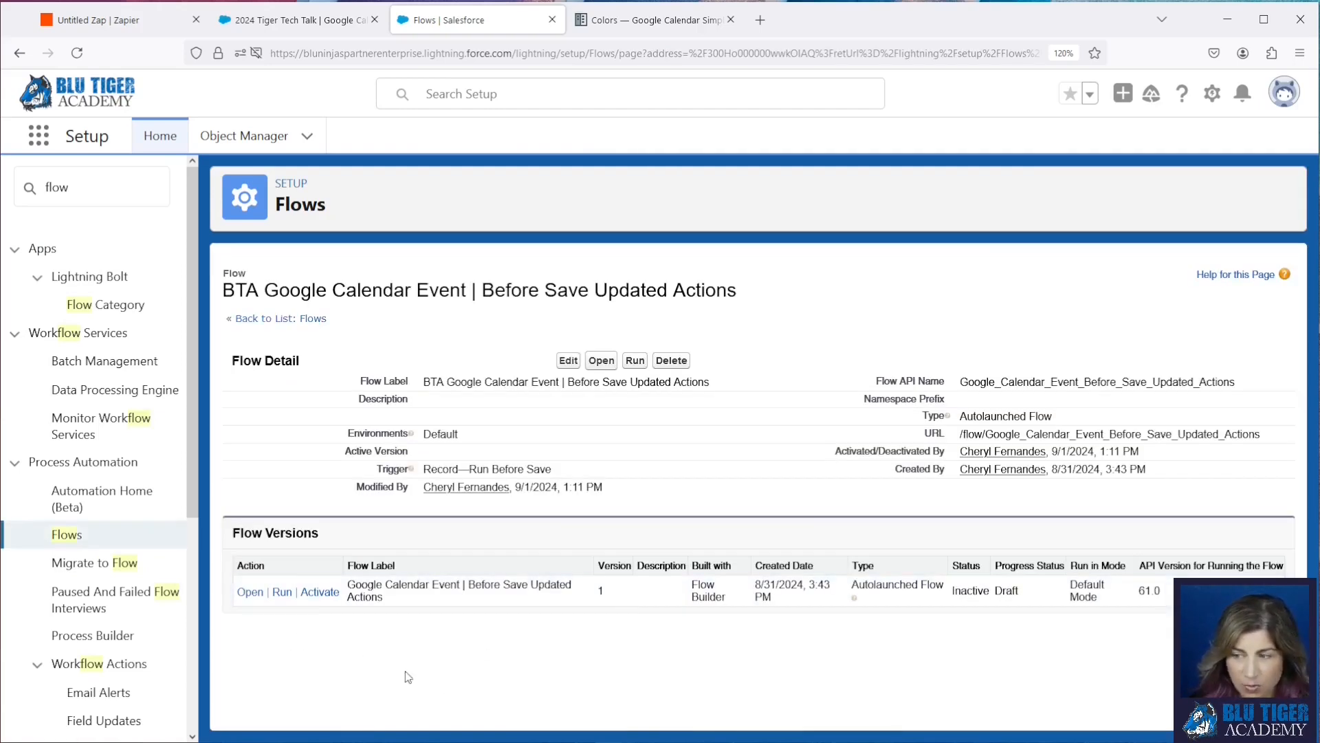
{"action": "left_click", "coordinate": [249, 594]}
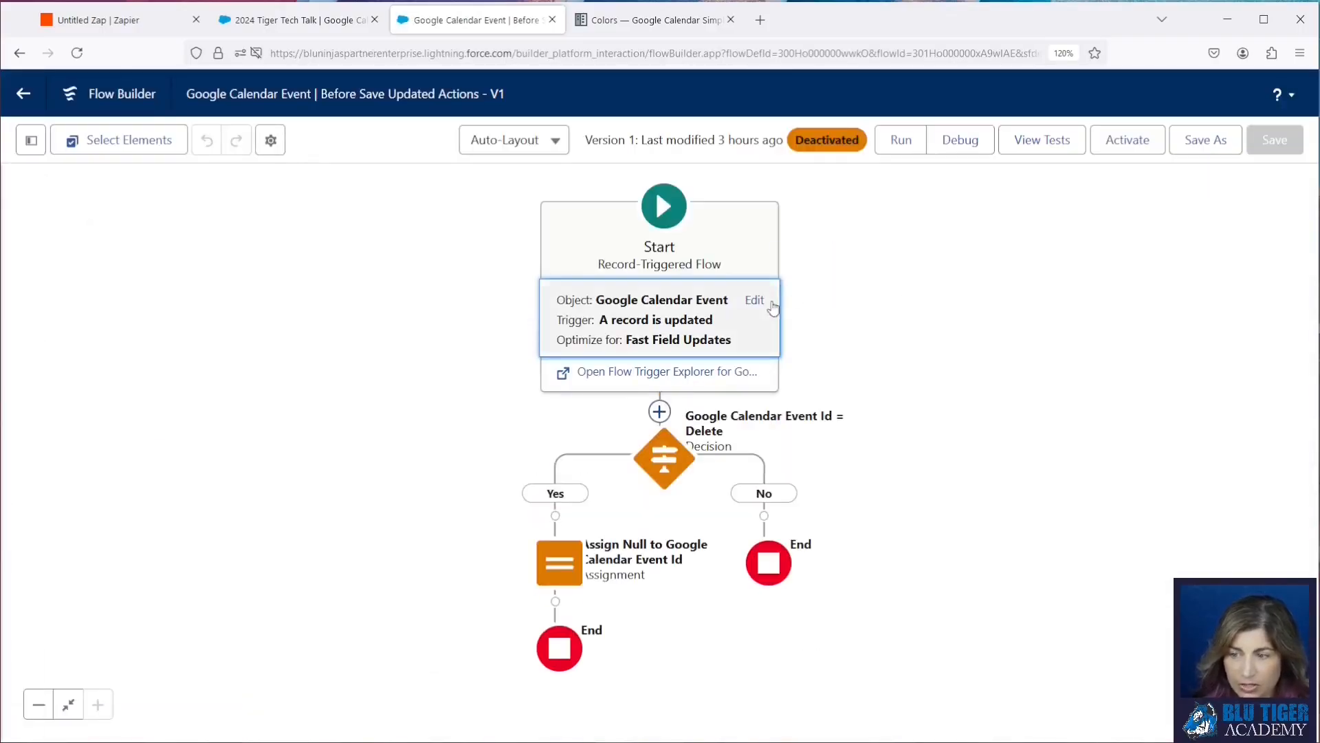
Step: Review the flow's Start configuration, including its object, trigger, entry conditions and optimization option
{"action": "left_click", "coordinate": [754, 302]}
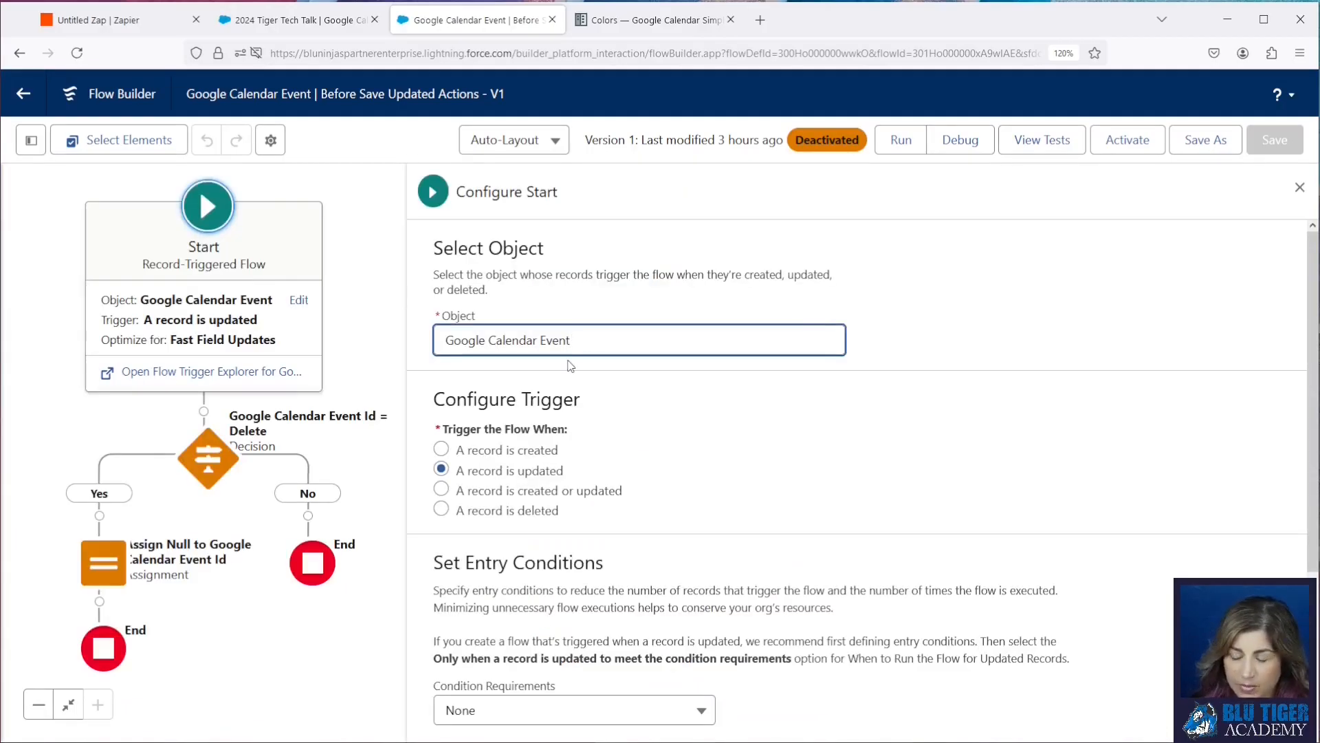
{"action": "left_click_drag", "start_coordinate": [570, 341], "coordinate": [445, 341]}
{"action": "left_click", "coordinate": [593, 304]}
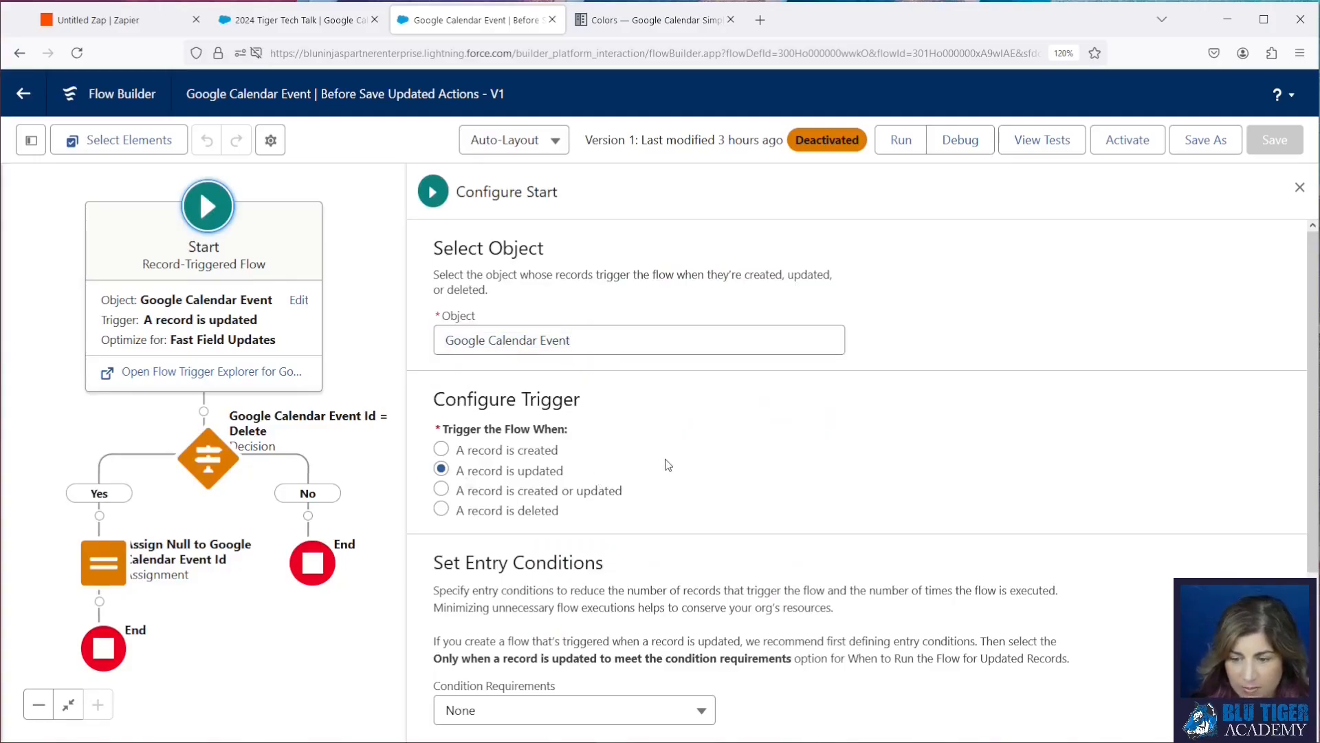
{"action": "scroll", "coordinate": [665, 464], "scroll_direction": "down", "scroll_amount": 3}
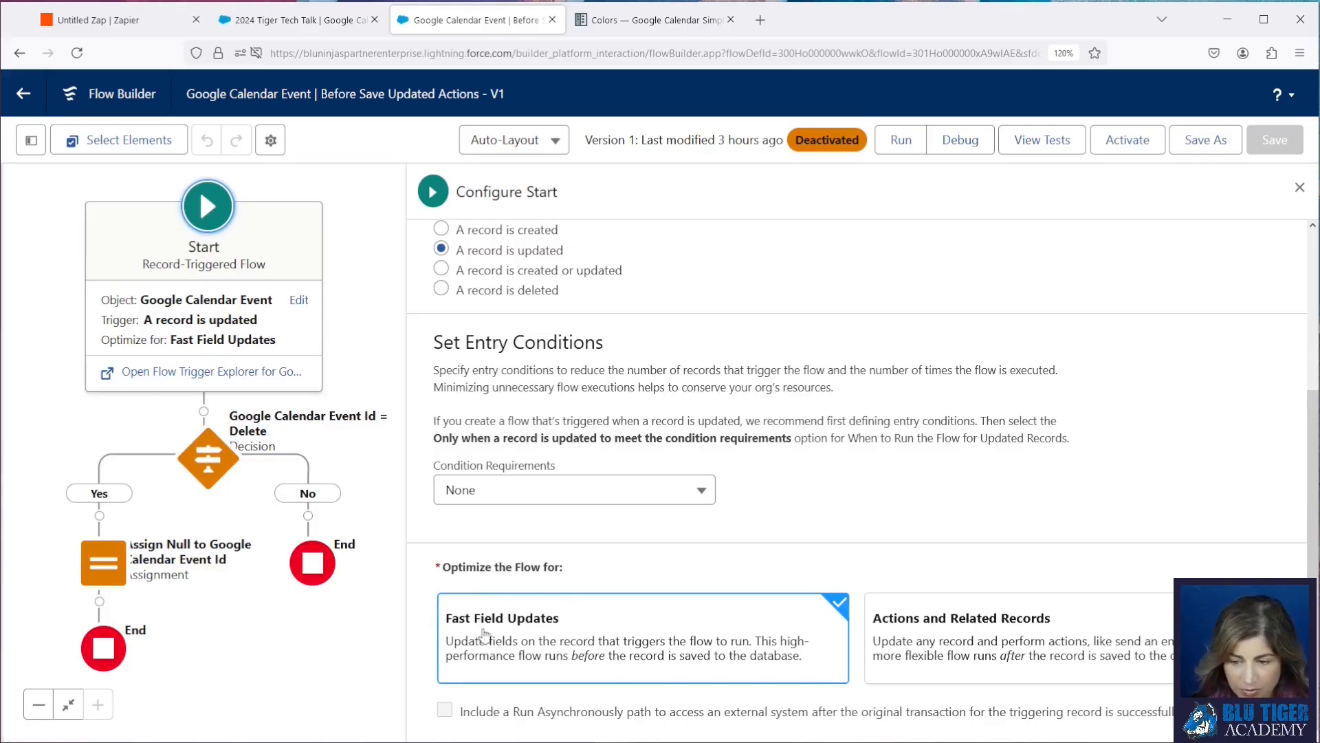
Step: Examine the resource, operator and value of the Yes outcome in the flow's Decision element
{"action": "left_click", "coordinate": [216, 458]}
{"action": "left_click", "coordinate": [204, 474]}
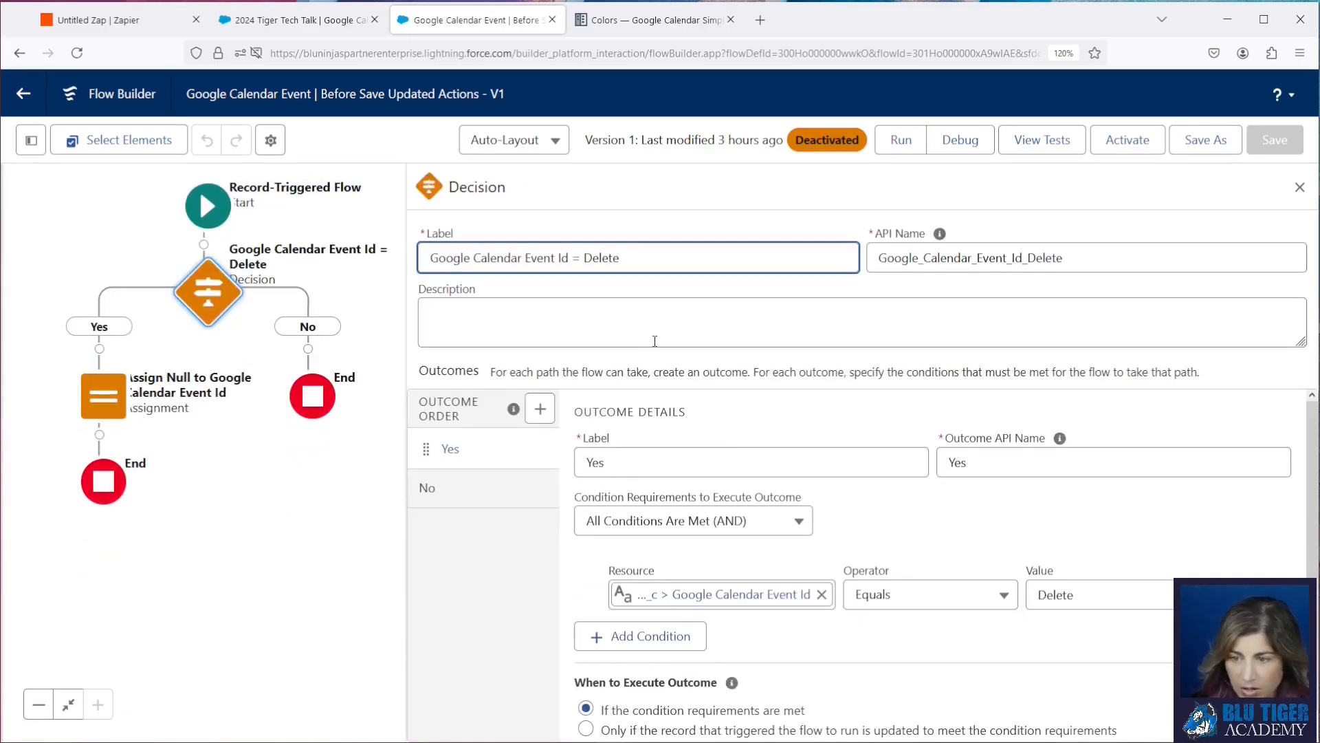
{"action": "left_click", "coordinate": [659, 596]}
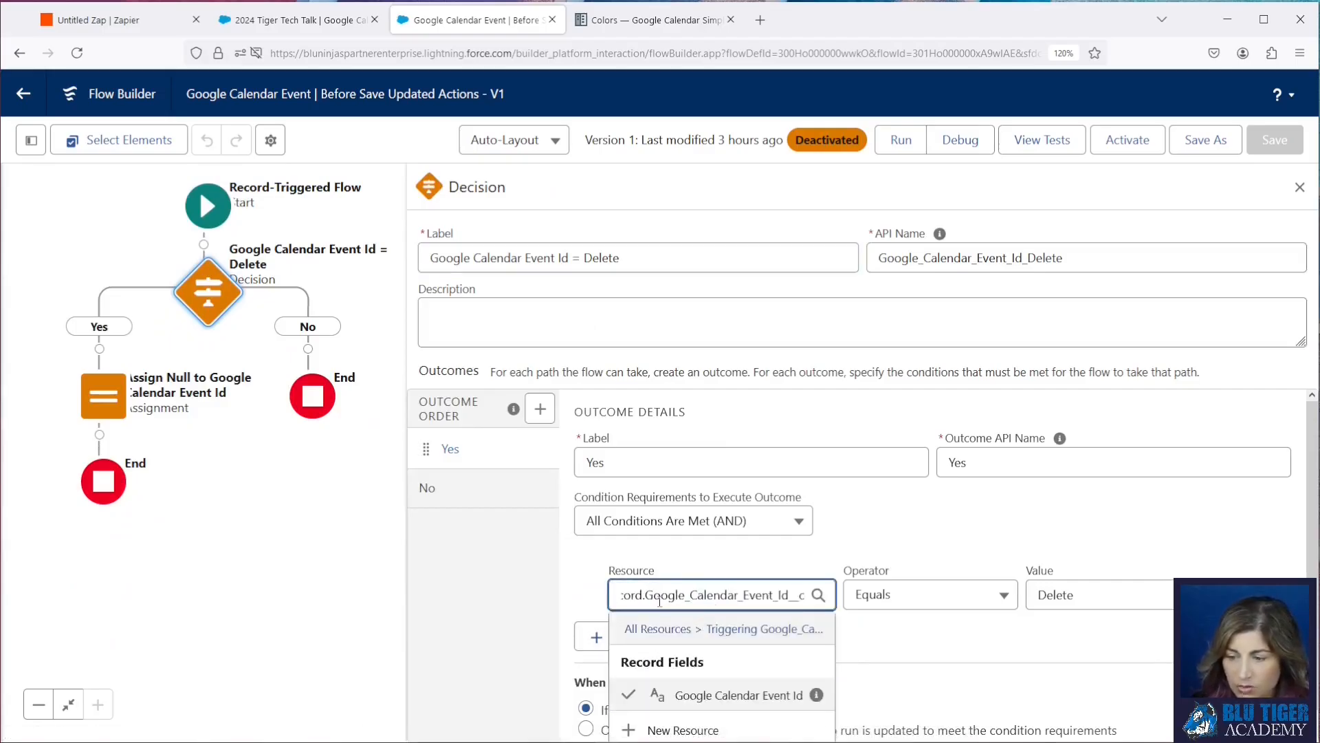
{"action": "left_click", "coordinate": [1068, 573]}
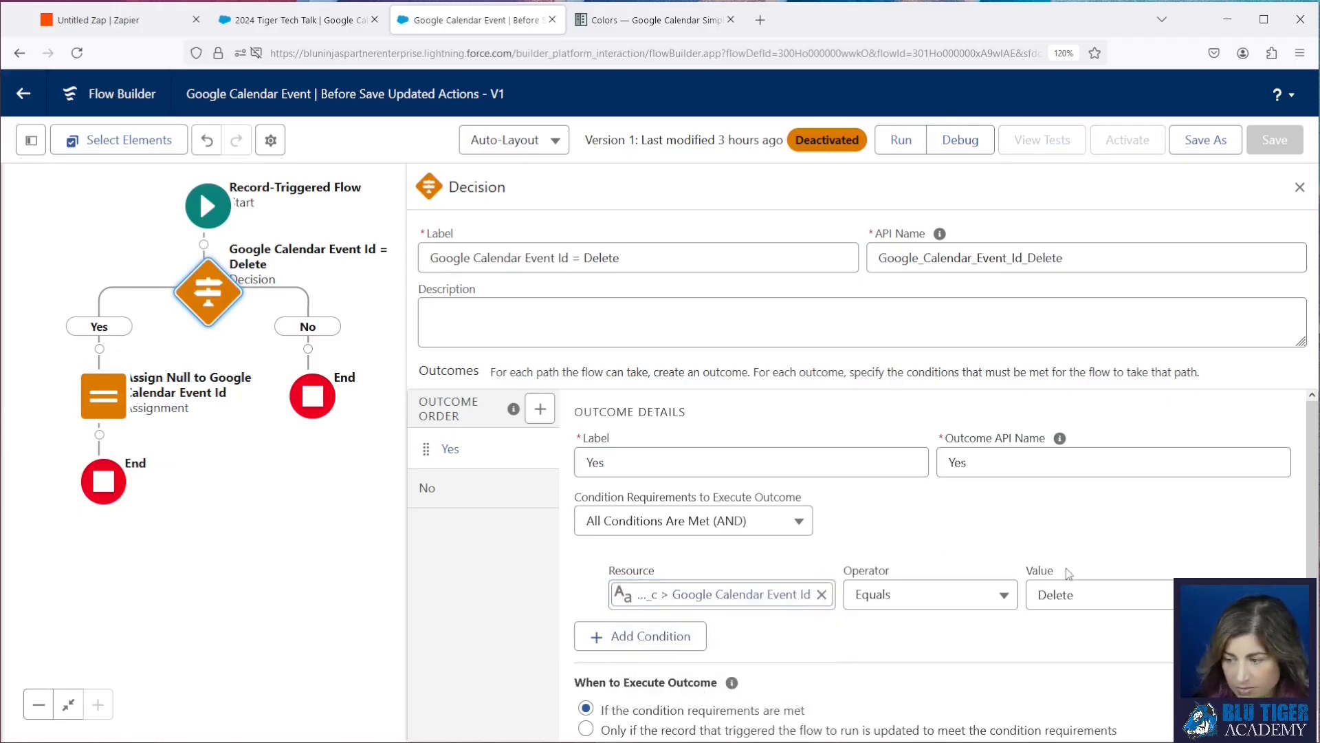
Step: Examine the variable and value set in the Assign Null to Google Calendar Event Id assignment
{"action": "left_click", "coordinate": [98, 411]}
{"action": "double_click", "coordinate": [98, 411]}
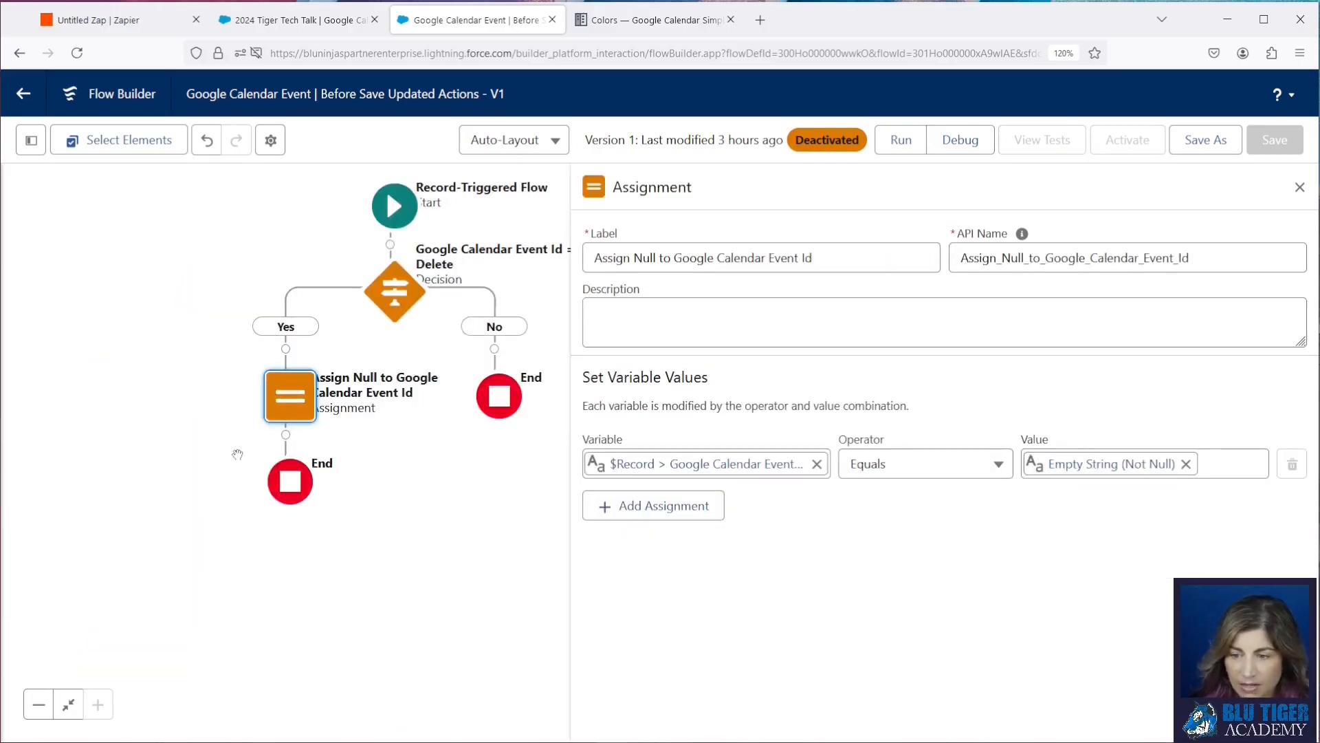
{"action": "left_click", "coordinate": [711, 465]}
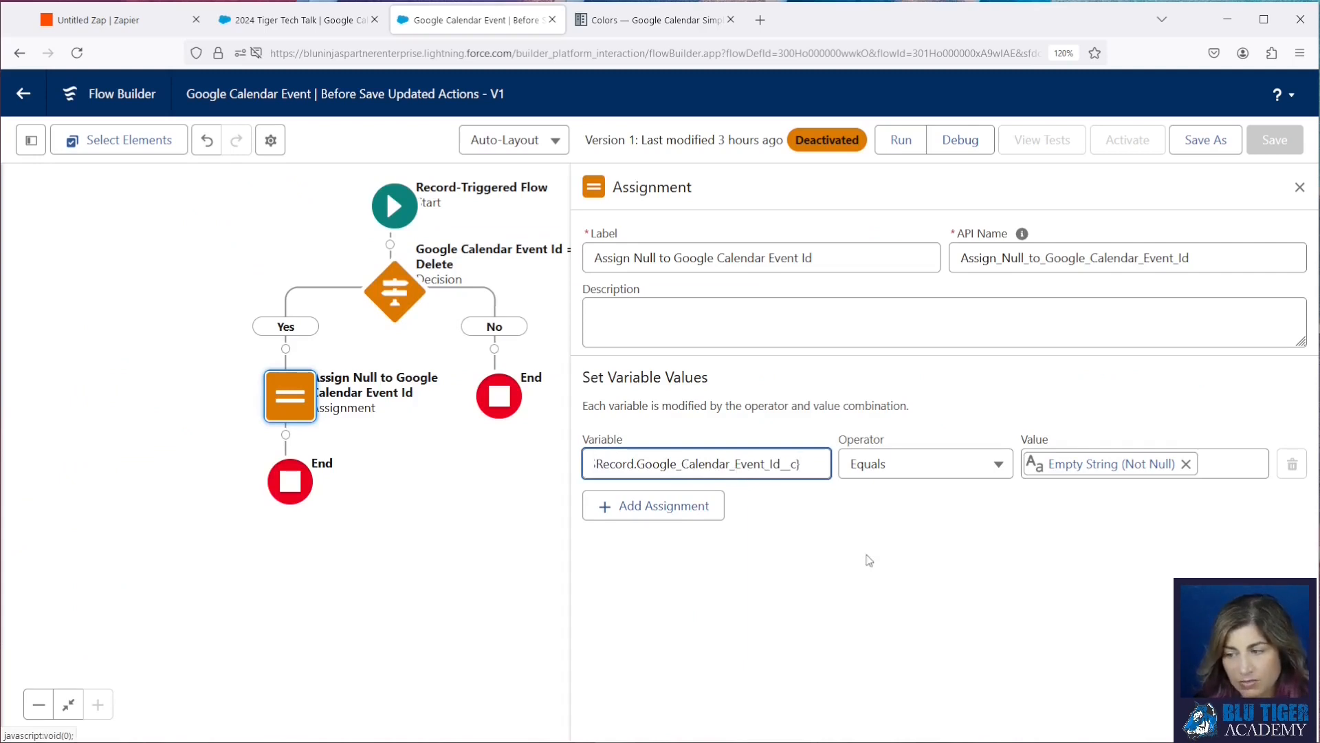
{"action": "left_click", "coordinate": [1172, 560]}
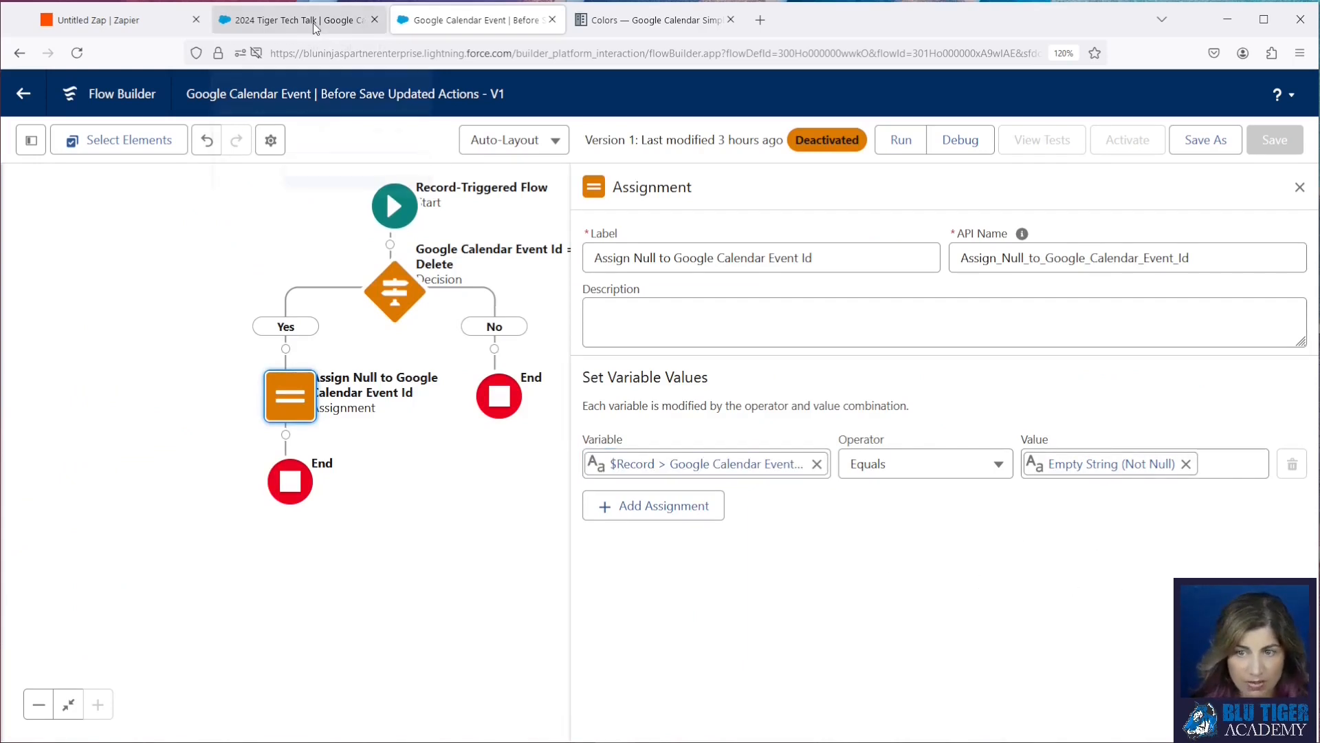
Step: Check the Google Calendar Event Id on the 2024 Tiger Tech Talk record and the value set in Zapier's Update Record step
{"action": "mouse_move", "coordinate": [315, 28]}
{"action": "mouse_move", "coordinate": [64, 28]}
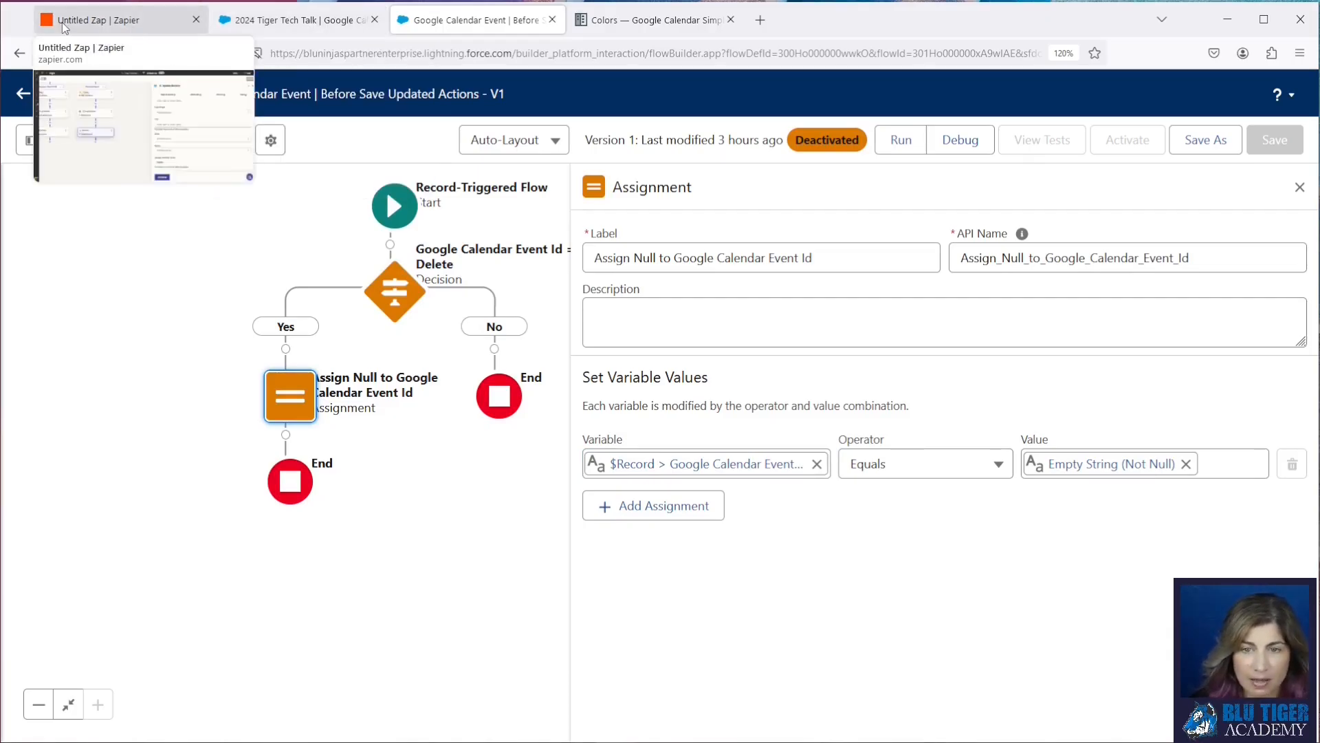
{"action": "left_click", "coordinate": [296, 20]}
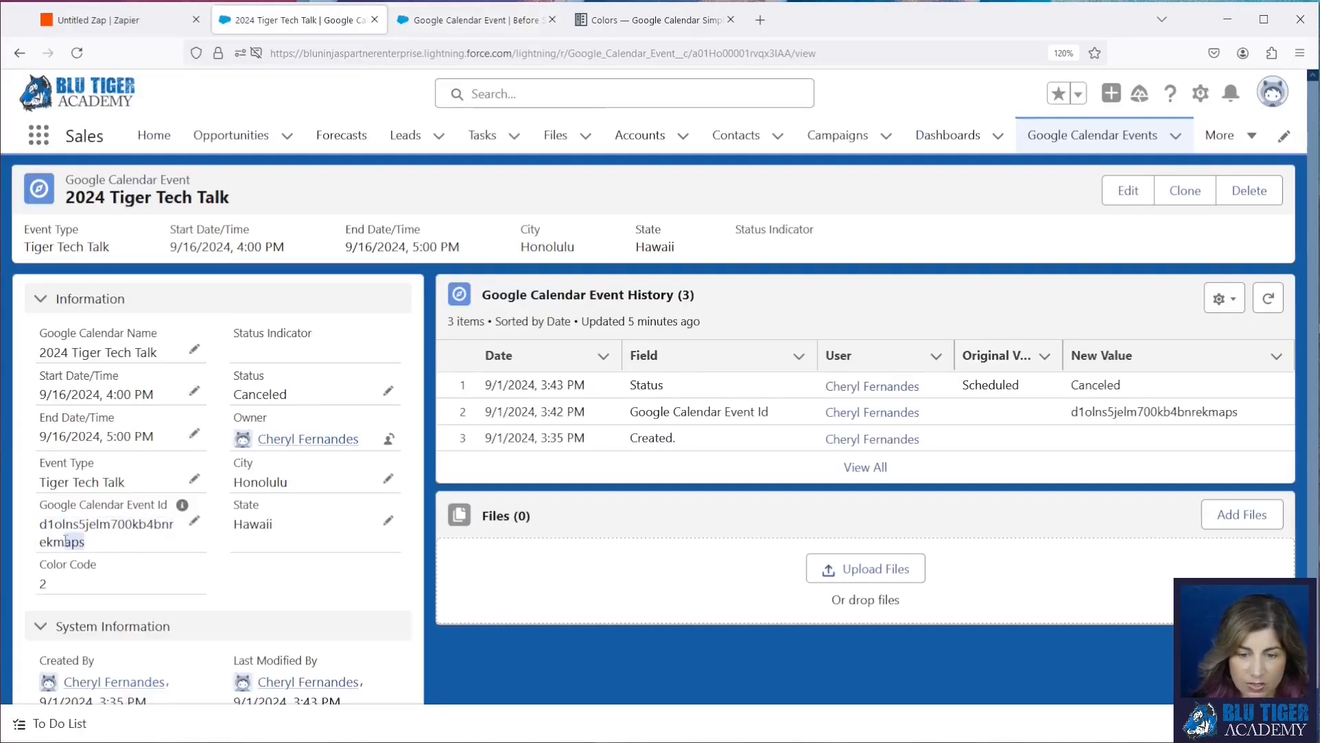
{"action": "left_click_drag", "start_coordinate": [65, 539], "coordinate": [33, 536]}
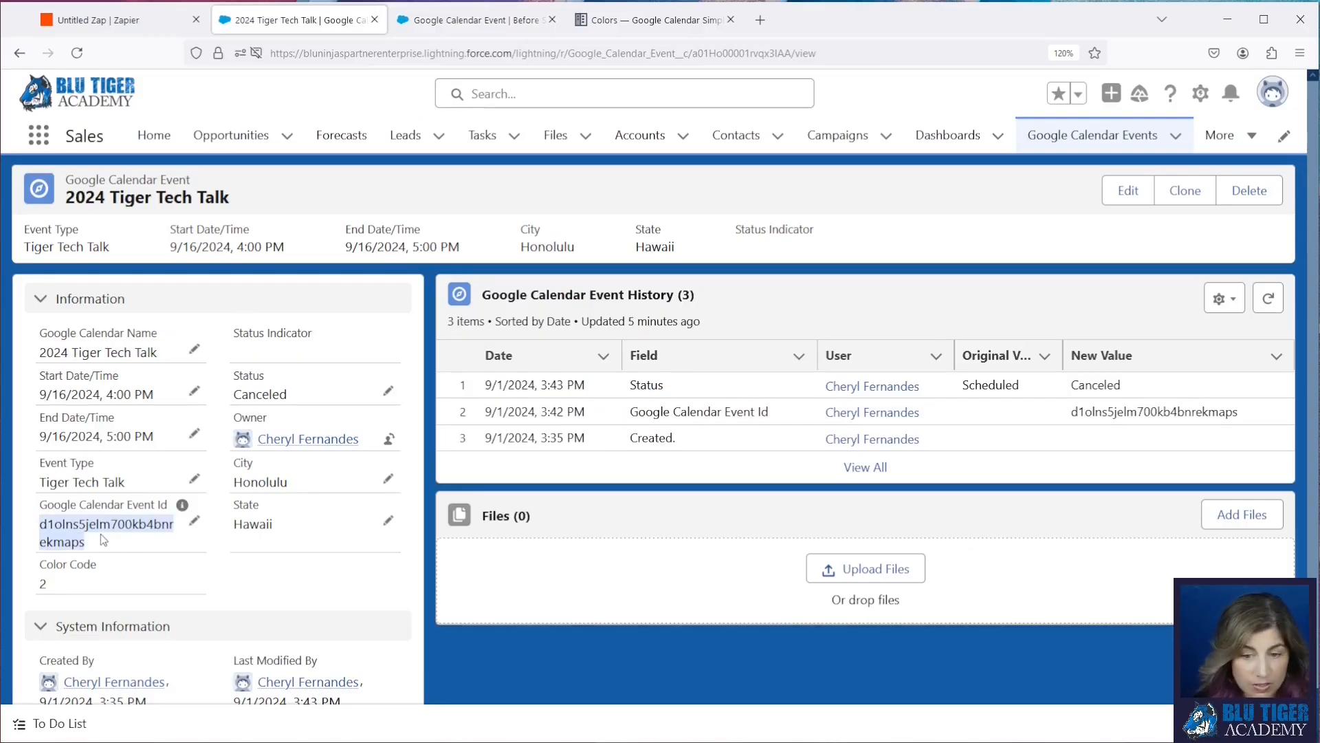
{"action": "left_click", "coordinate": [165, 20]}
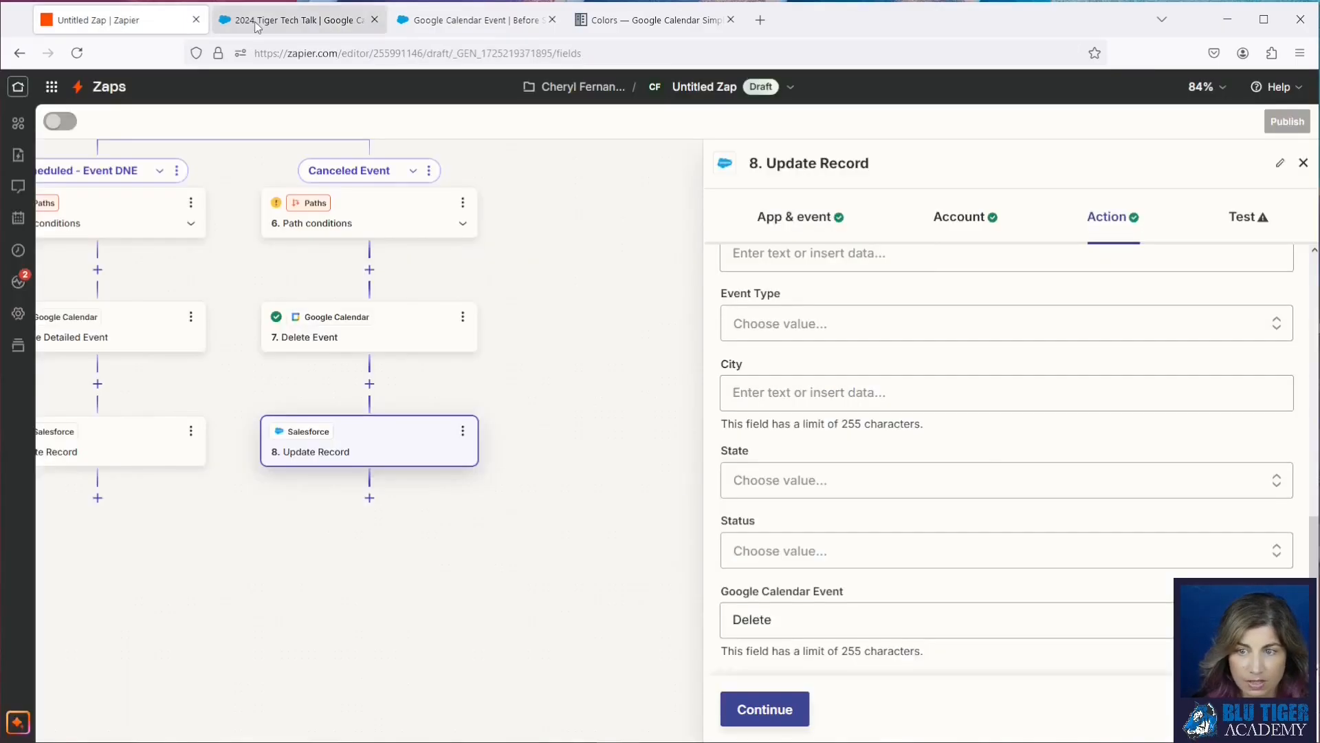
Step: Return to the Before Save Updated Actions flow and leave Flow Builder without saving changes
{"action": "left_click", "coordinate": [499, 29]}
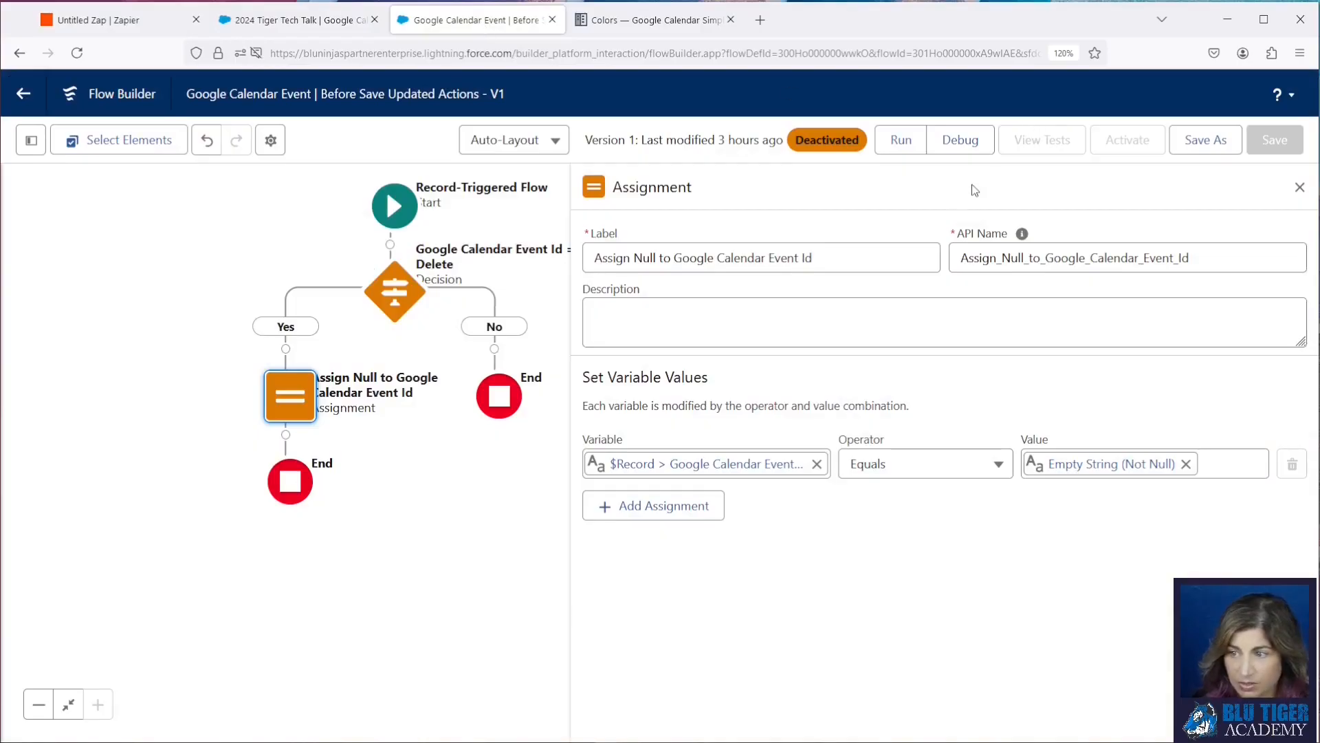
{"action": "left_click", "coordinate": [25, 95]}
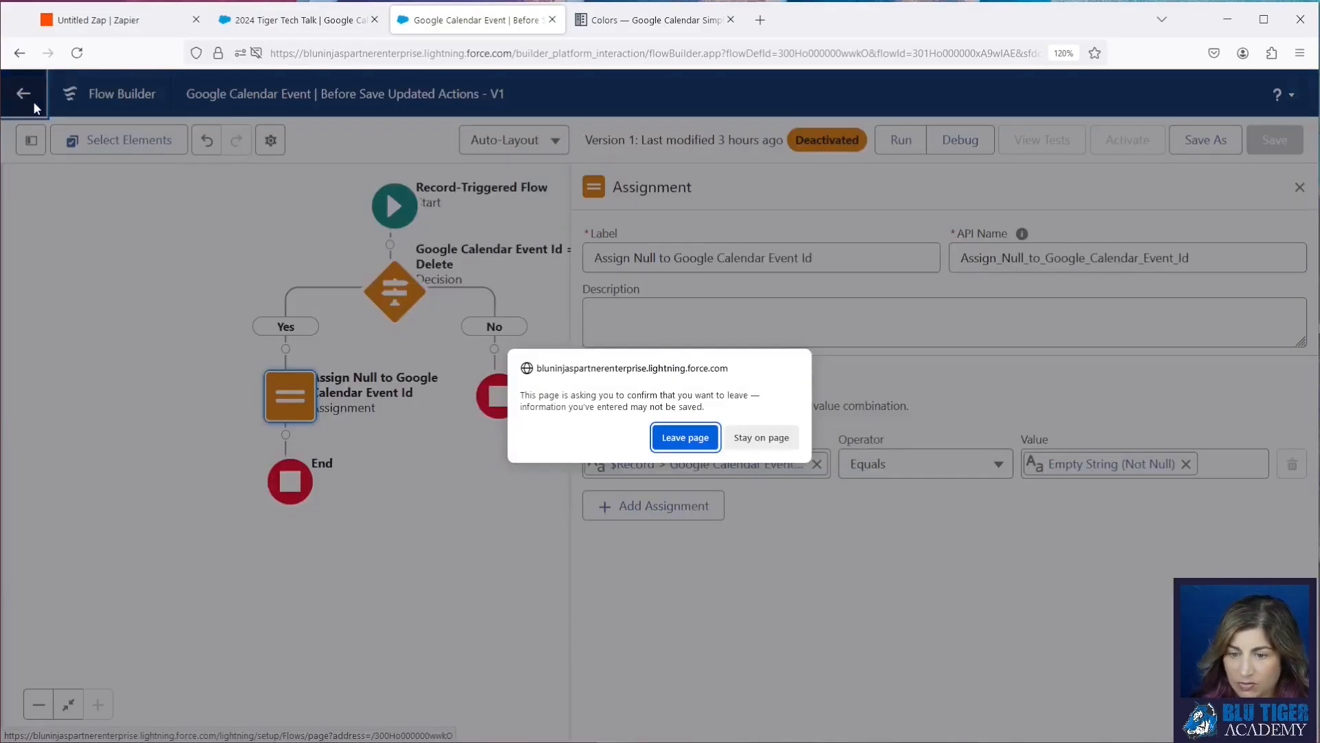
{"action": "left_click", "coordinate": [685, 437]}
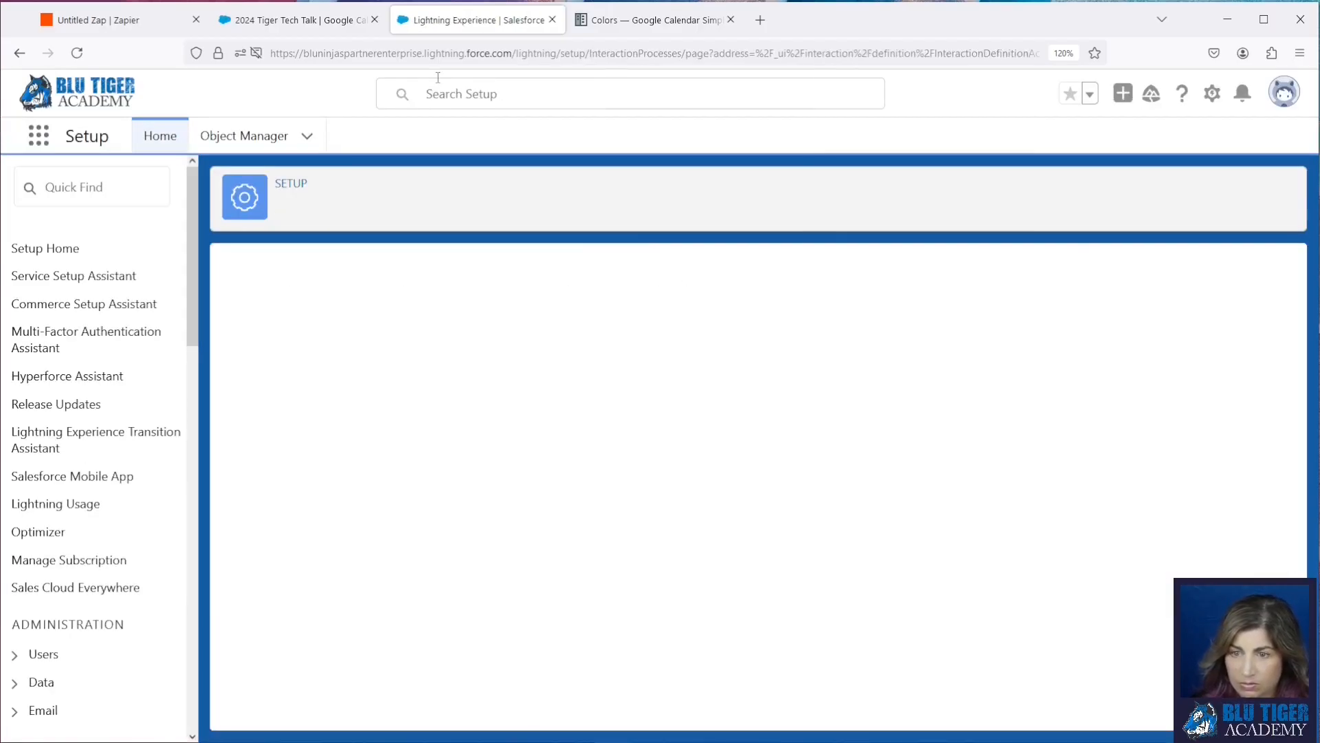
Step: Back in Zapier, test the Update Record step and check the Google Calendar Event Id in the output data
{"action": "left_click", "coordinate": [117, 20]}
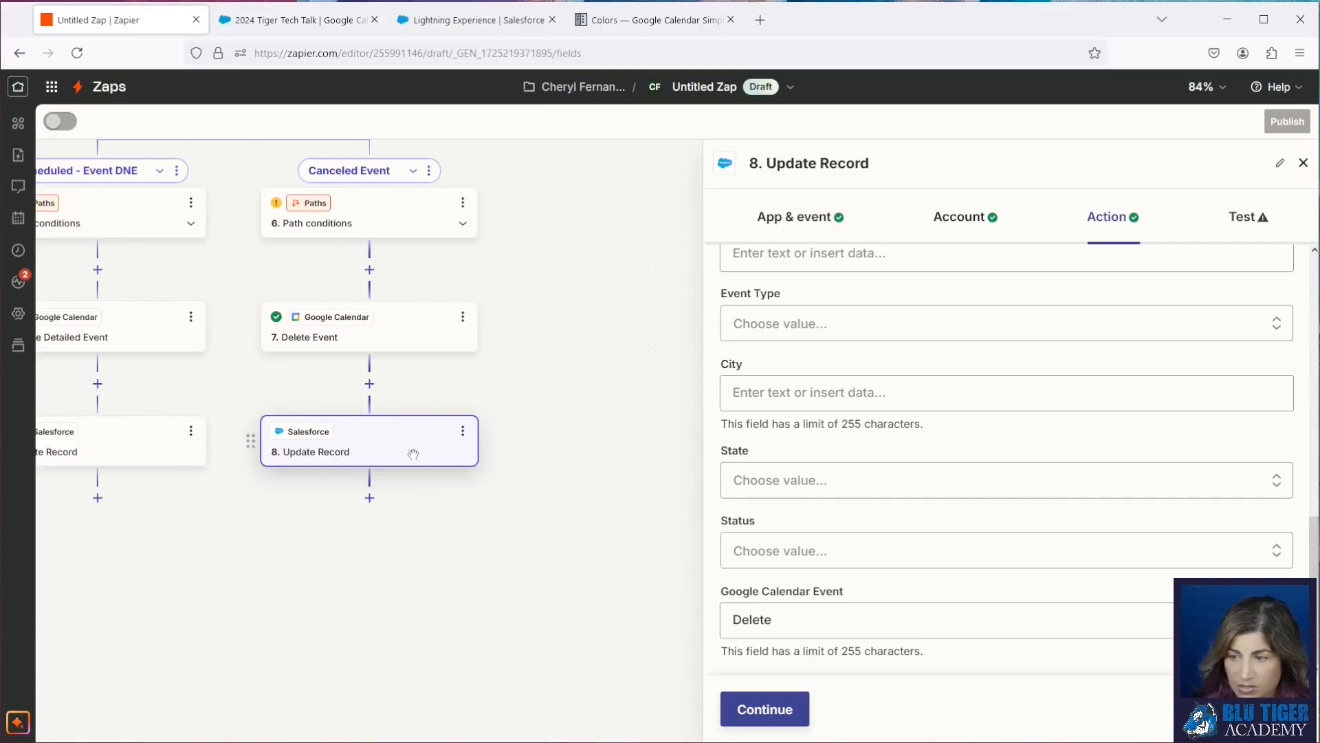
{"action": "left_click", "coordinate": [1245, 221]}
{"action": "left_click", "coordinate": [867, 709]}
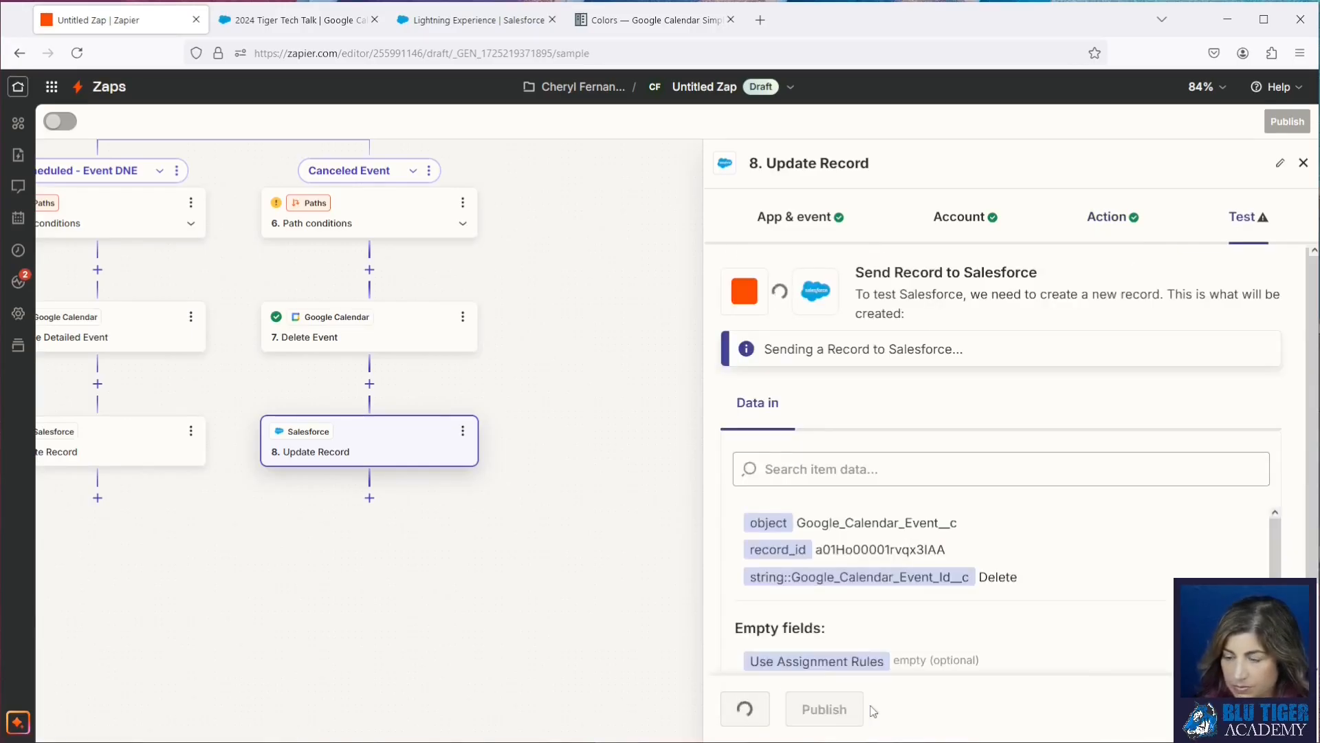
{"action": "scroll", "coordinate": [909, 508], "scroll_direction": "down", "scroll_amount": 5}
{"action": "scroll", "coordinate": [909, 508], "scroll_direction": "up", "scroll_amount": 3}
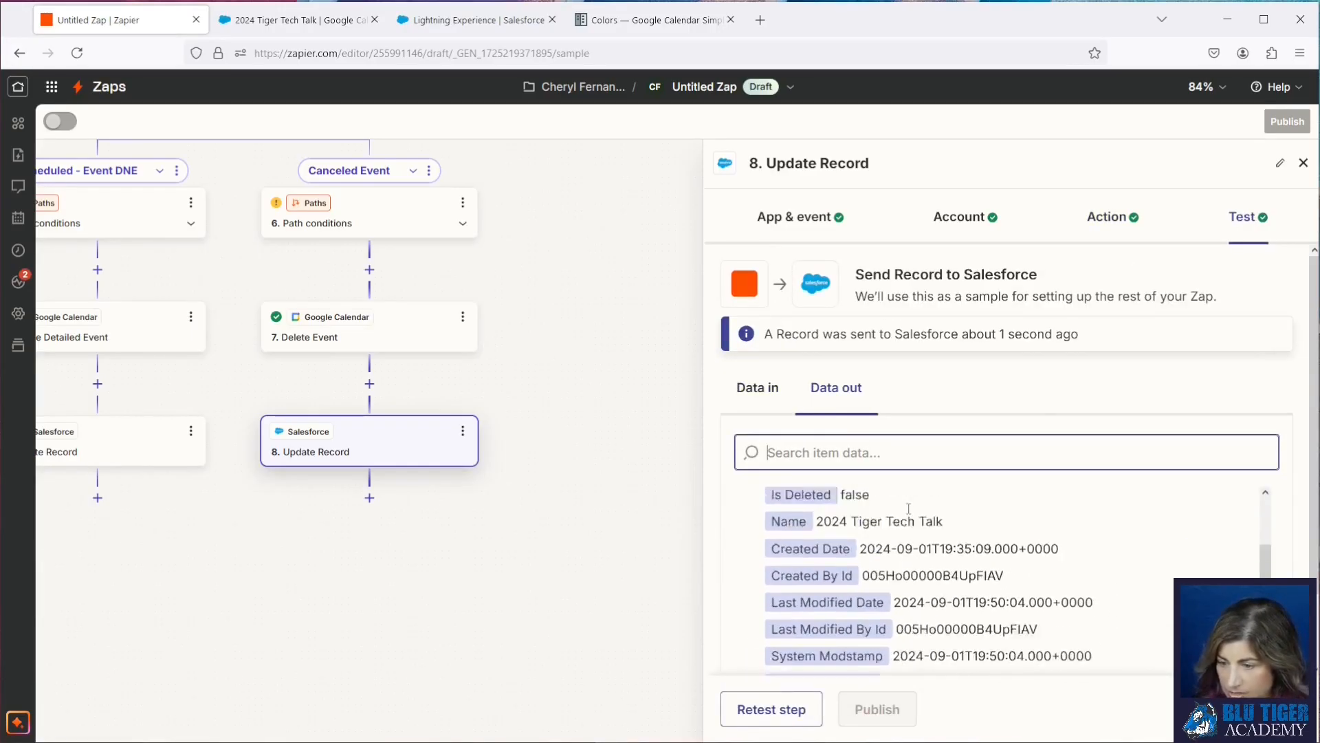
{"action": "scroll", "coordinate": [921, 585], "scroll_direction": "down", "scroll_amount": 5}
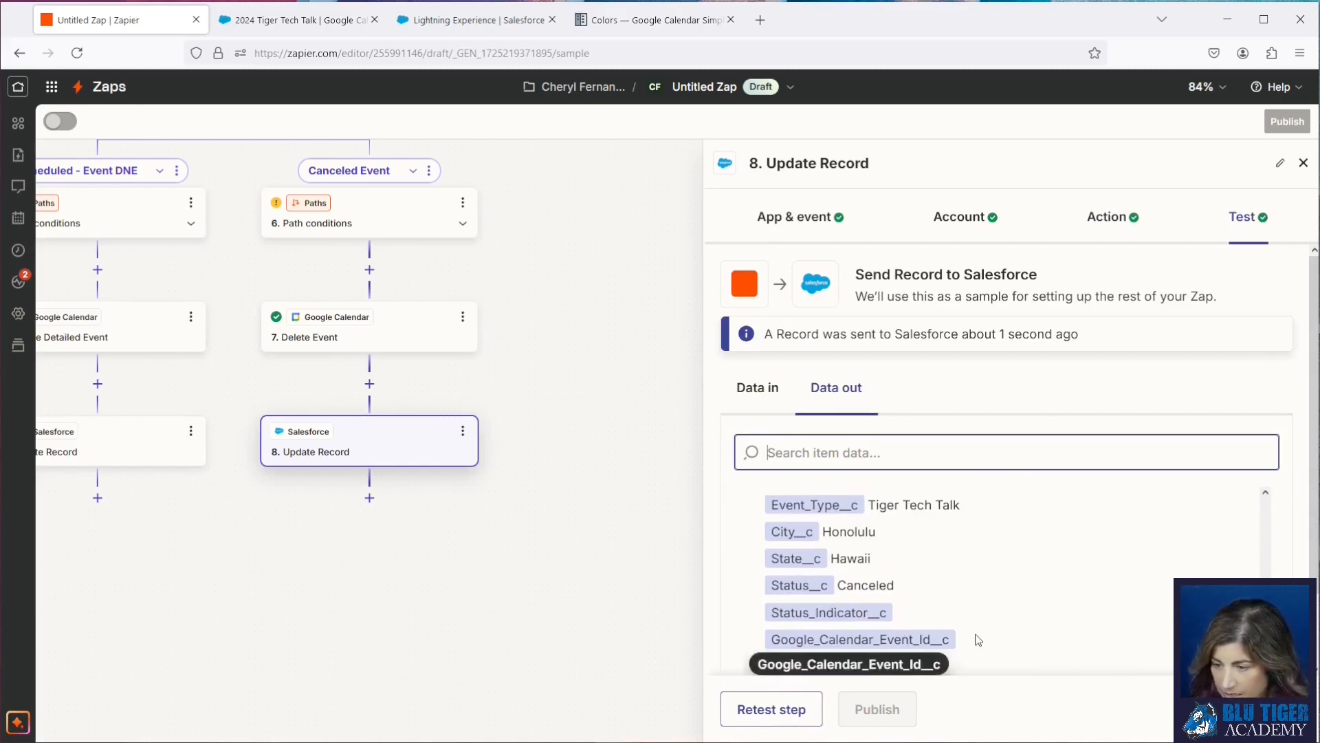
Step: Reload the 2024 Tiger Tech Talk record in Salesforce to check its Google Calendar Event Id and history
{"action": "left_click", "coordinate": [297, 21]}
{"action": "left_click", "coordinate": [77, 53]}
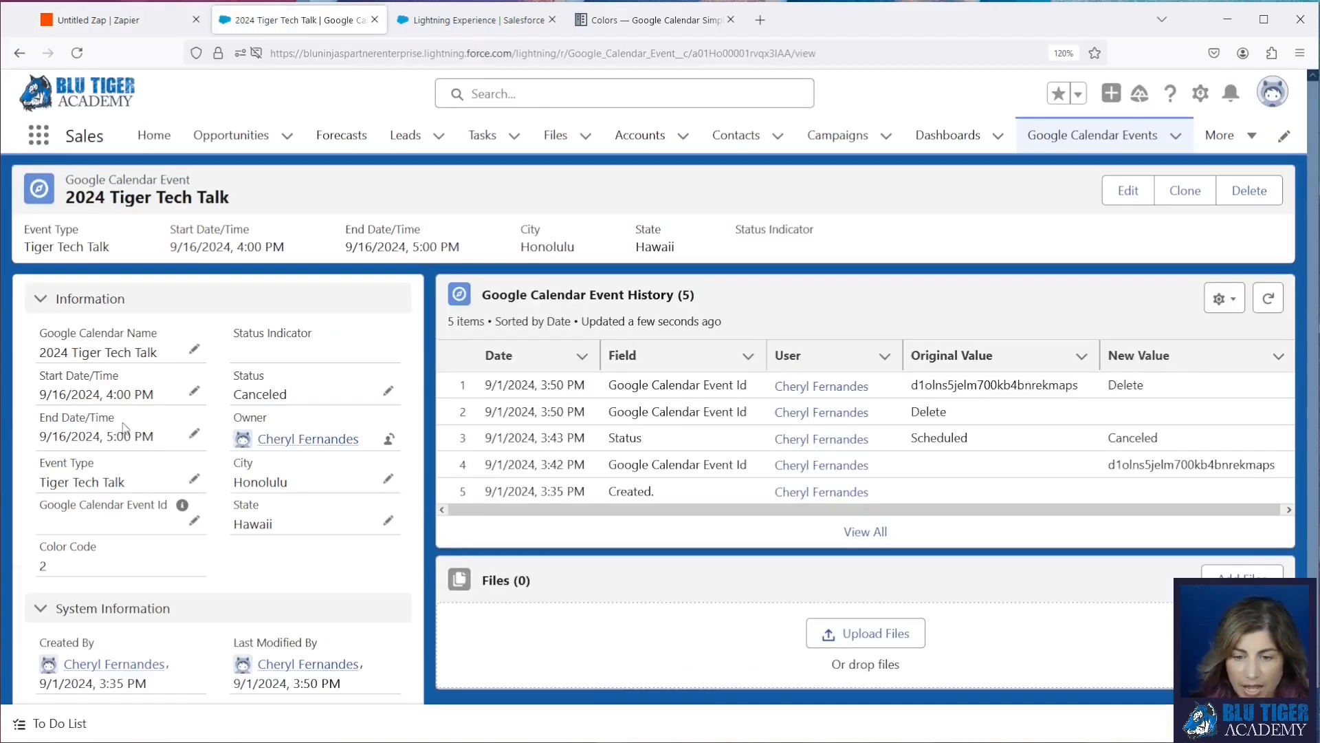
Step: Examine the Google Calendar Event Id changes in the 2024 Tiger Tech Talk record's history, comparing original and new values
{"action": "left_click_drag", "start_coordinate": [485, 385], "coordinate": [1014, 413]}
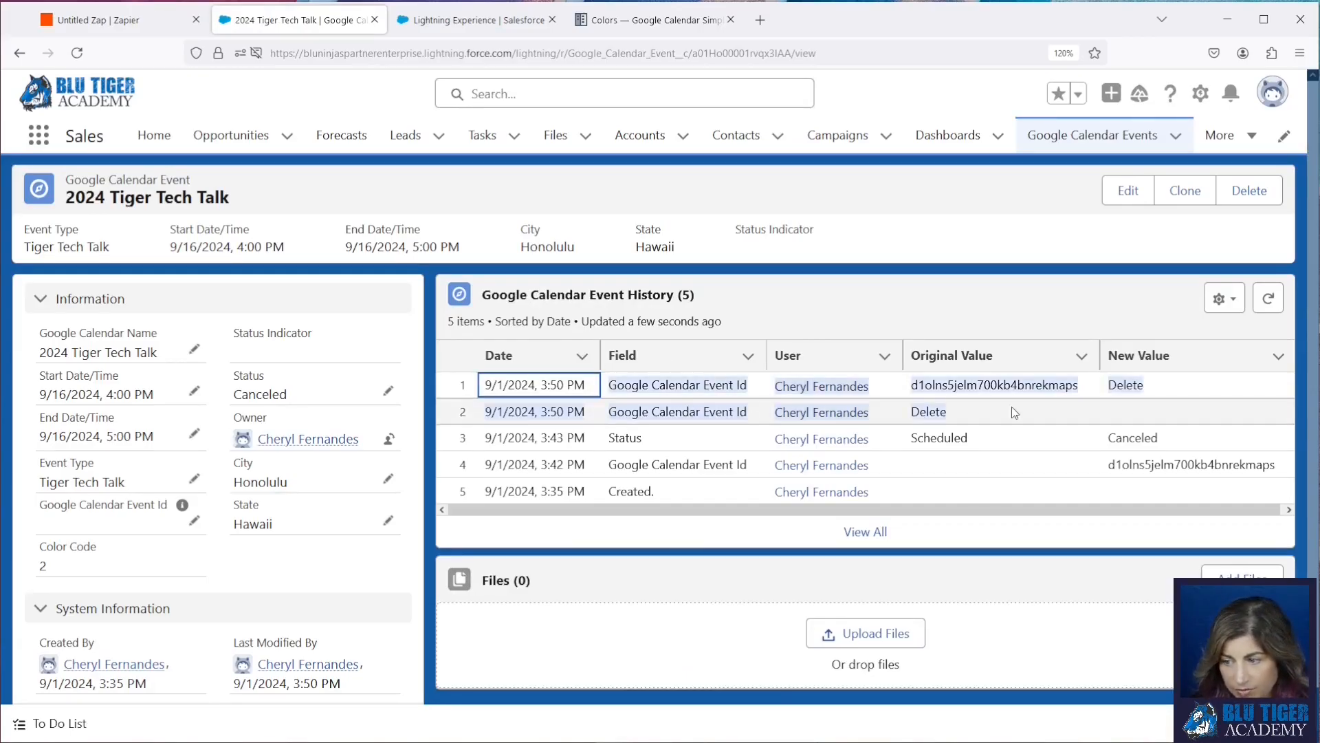
{"action": "key", "text": "Right"}
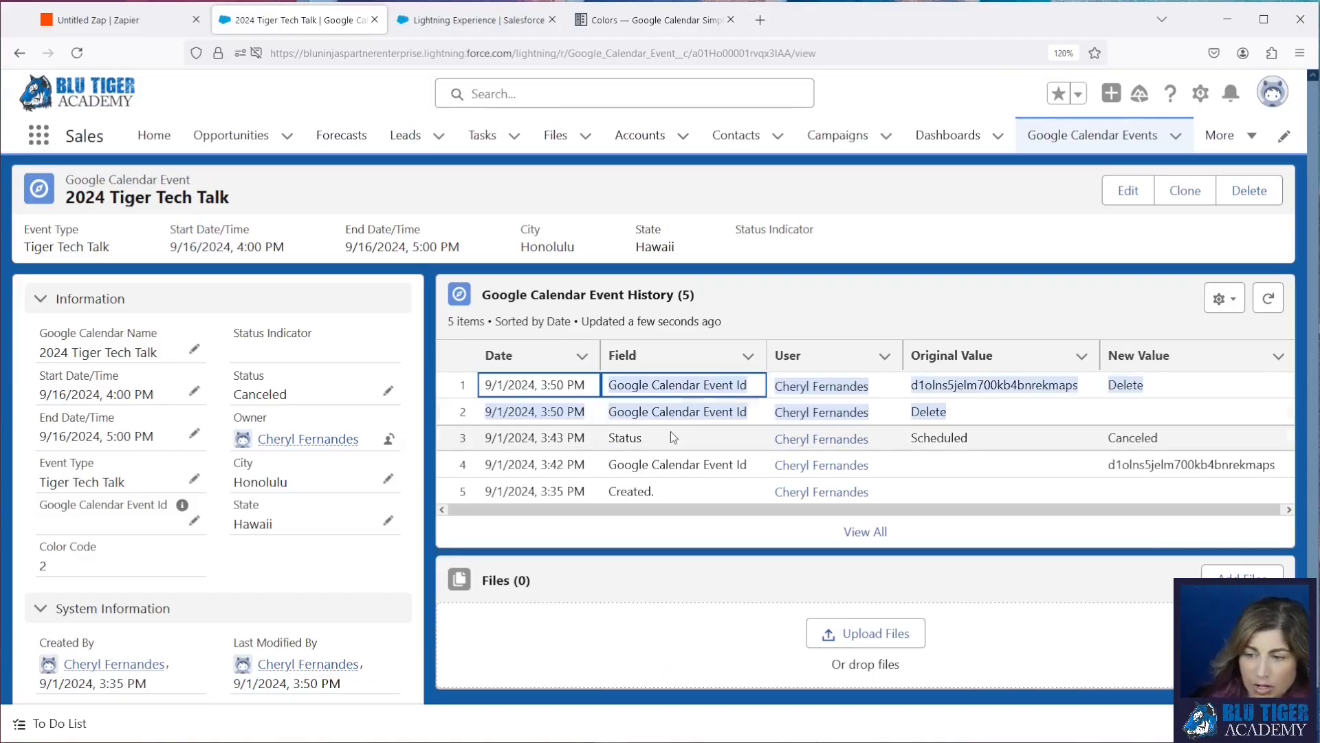
{"action": "left_click", "coordinate": [750, 321]}
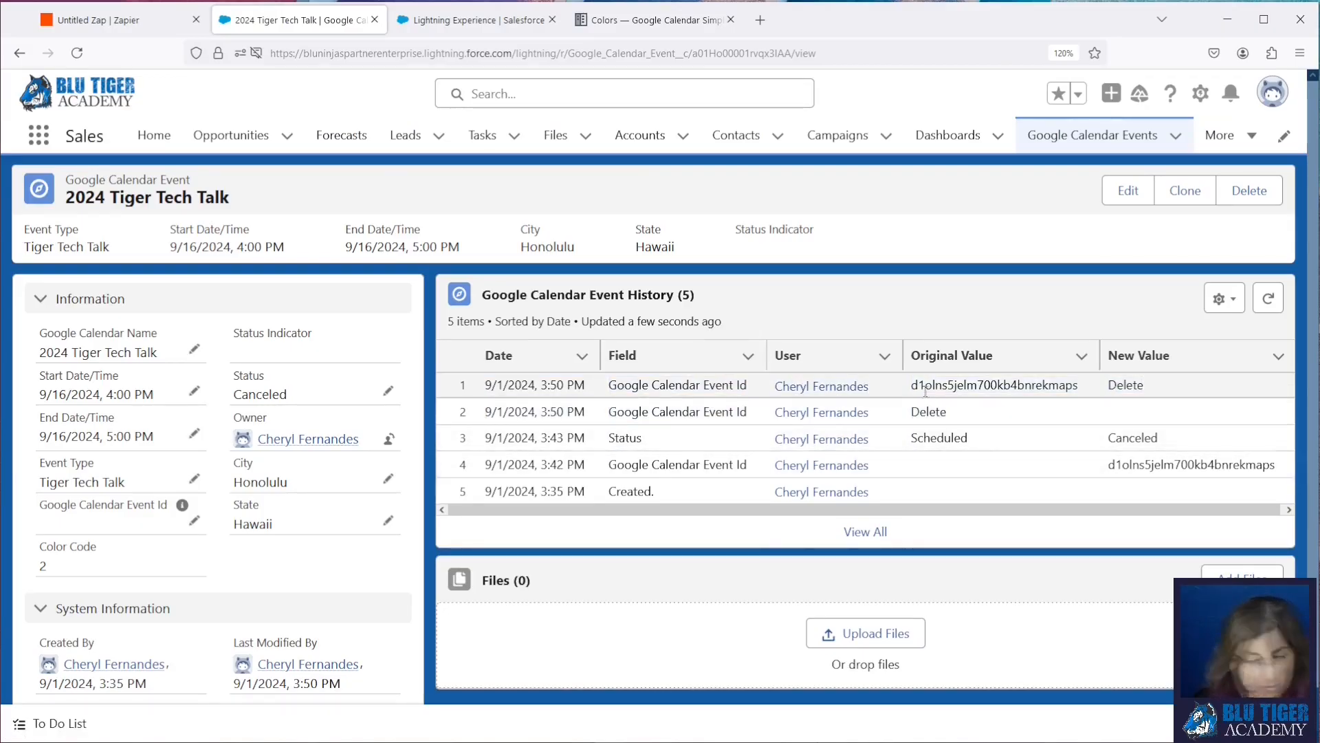
{"action": "left_click_drag", "start_coordinate": [913, 385], "coordinate": [1079, 385]}
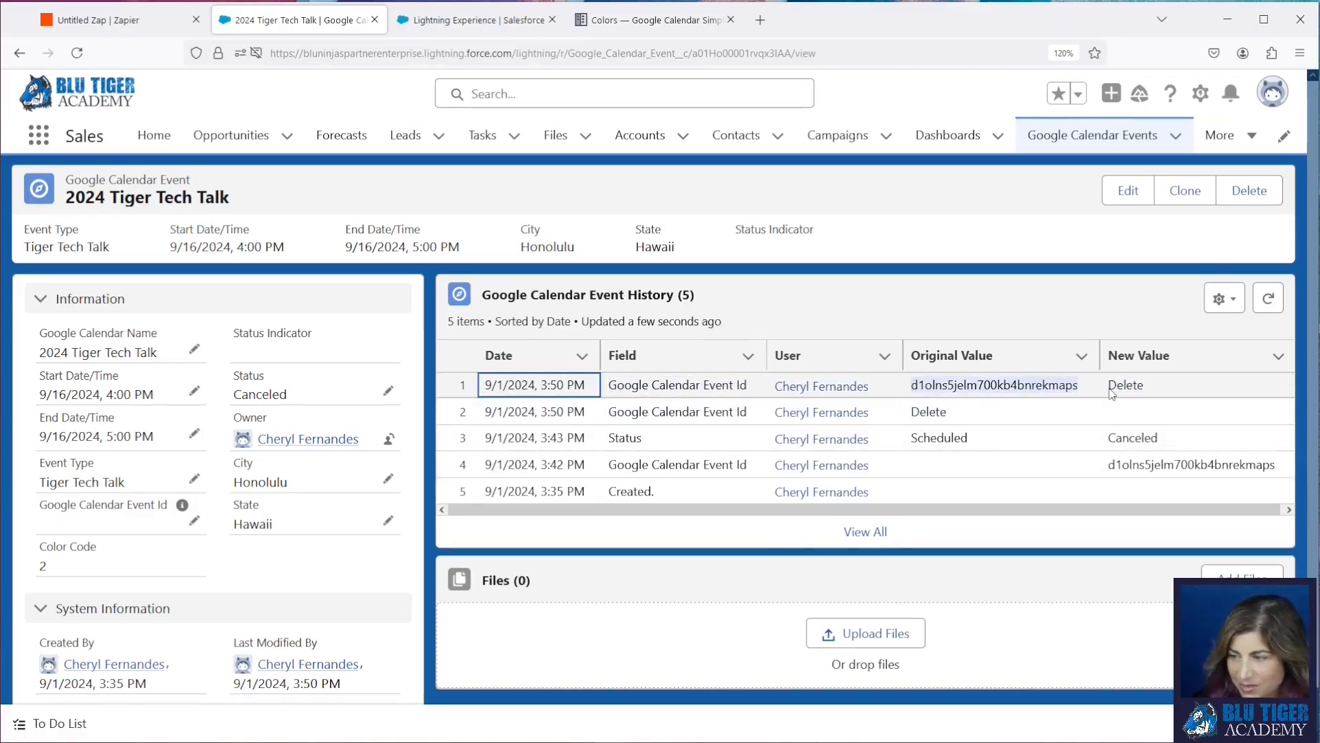
{"action": "left_click", "coordinate": [1008, 383]}
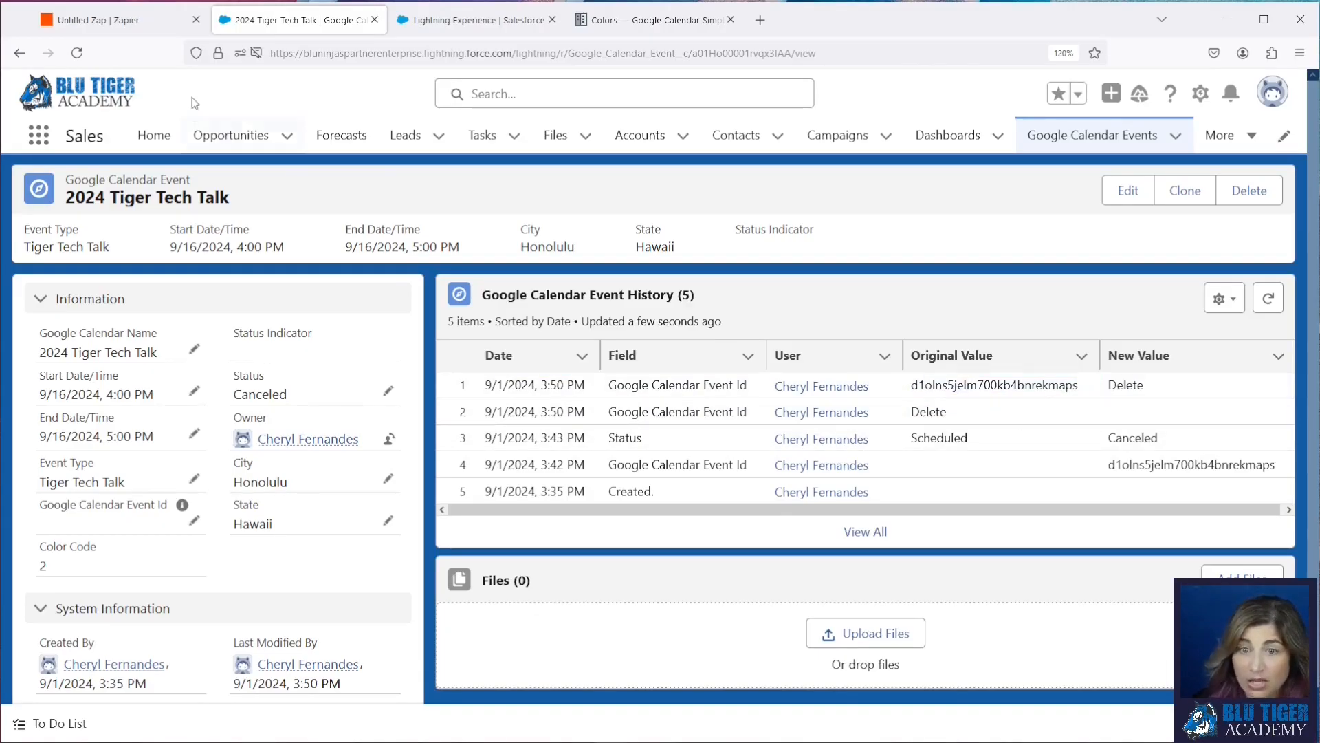
Step: Switch to Zapier and rename the Zap "Google Calendar Event Automation - Scheduled/Canceled"
{"action": "left_click", "coordinate": [131, 20]}
{"action": "left_click_drag", "start_coordinate": [304, 559], "coordinate": [430, 719]}
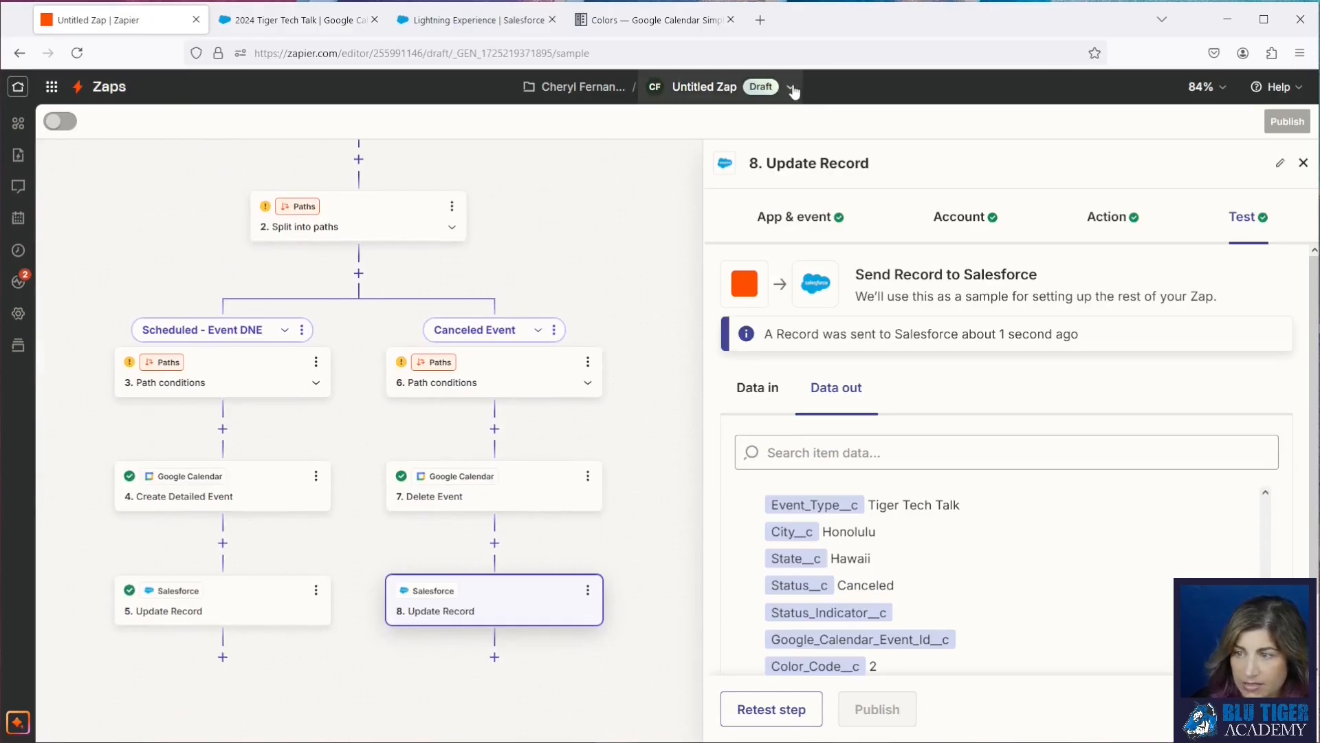
{"action": "left_click", "coordinate": [699, 86]}
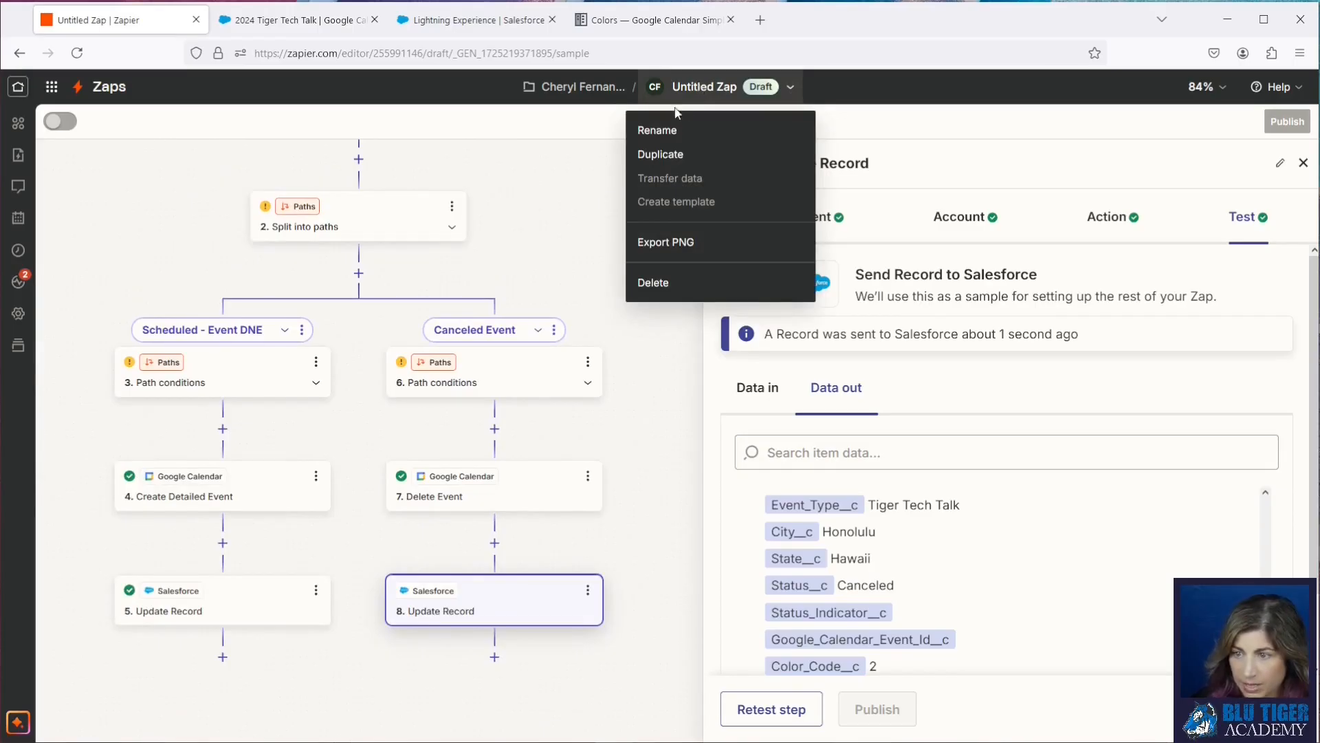
{"action": "left_click", "coordinate": [658, 130]}
{"action": "type", "text": "Google Calendar Event Automation - Scheduled/Canceled"}
{"action": "key", "text": "Return"}
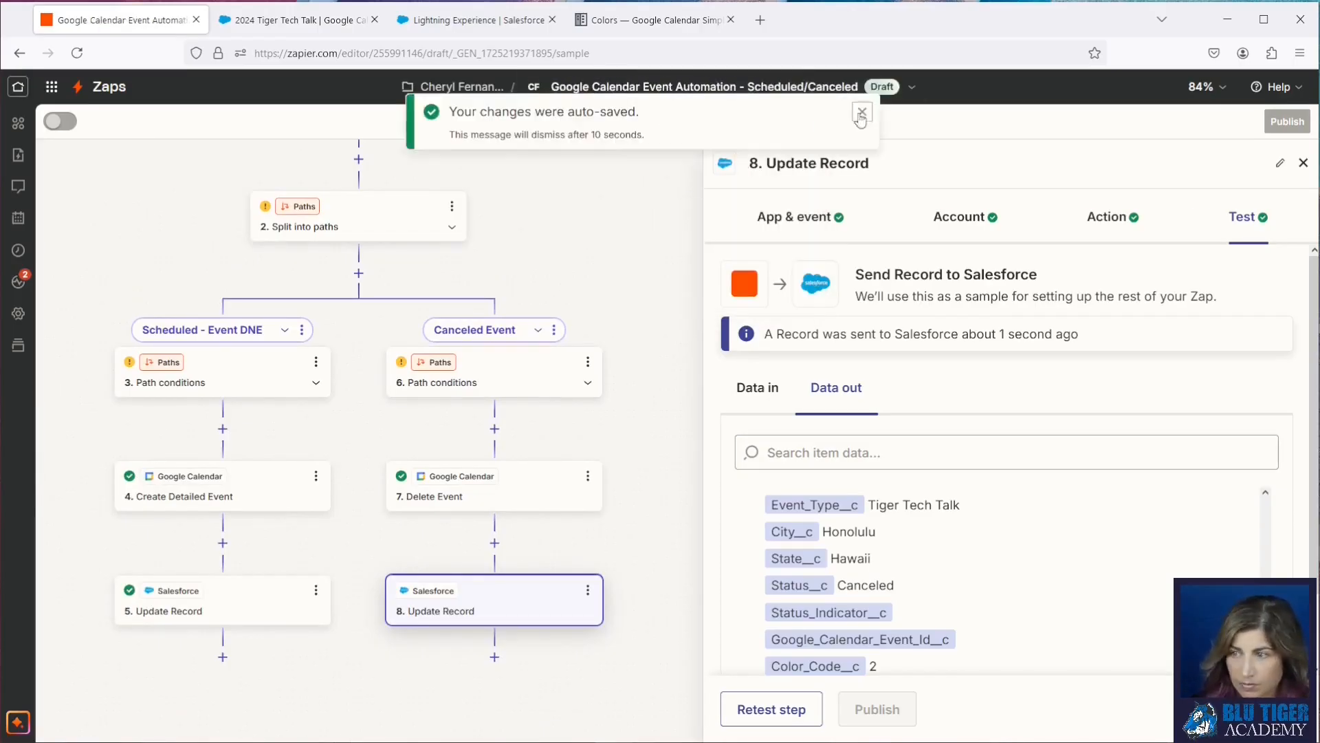
{"action": "left_click", "coordinate": [860, 113]}
Step: Test the conditions of the Scheduled - Event DNE and Canceled Event paths and publish the Zap
{"action": "left_click", "coordinate": [259, 372]}
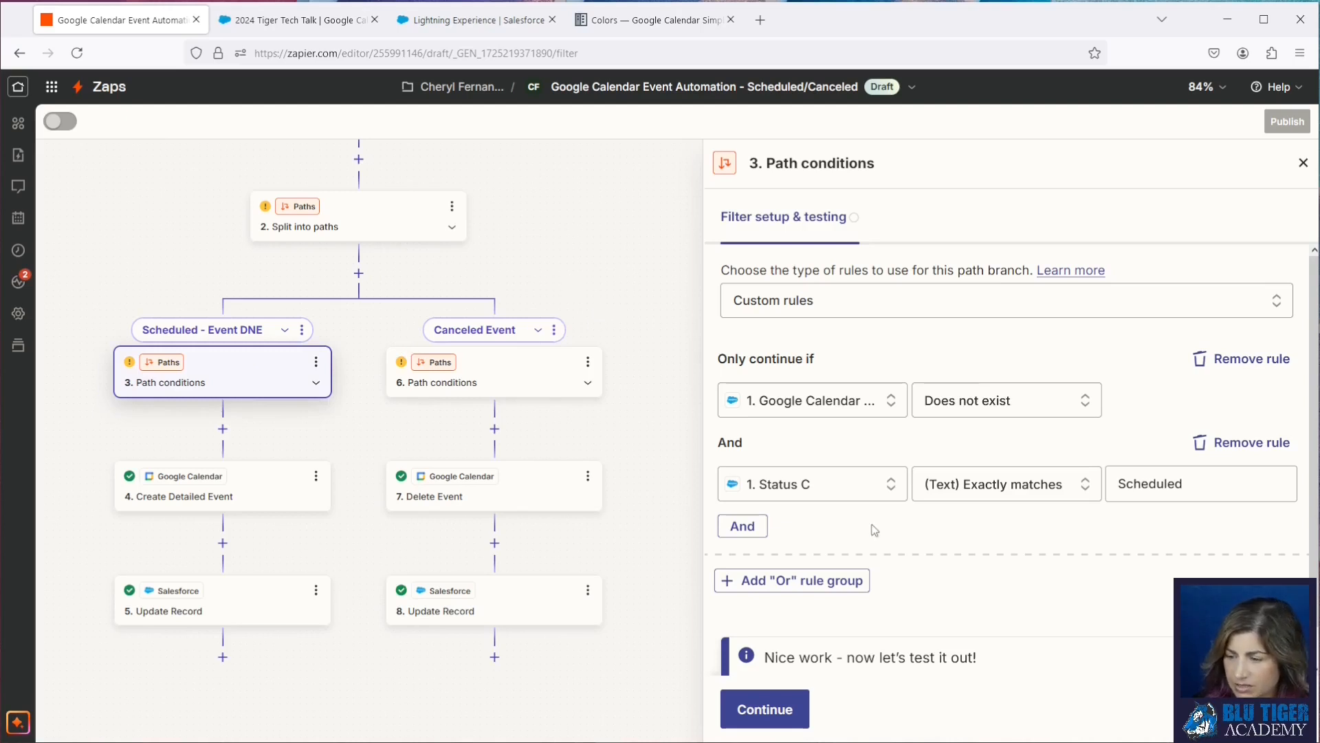
{"action": "left_click", "coordinate": [765, 709]}
{"action": "left_click", "coordinate": [525, 383]}
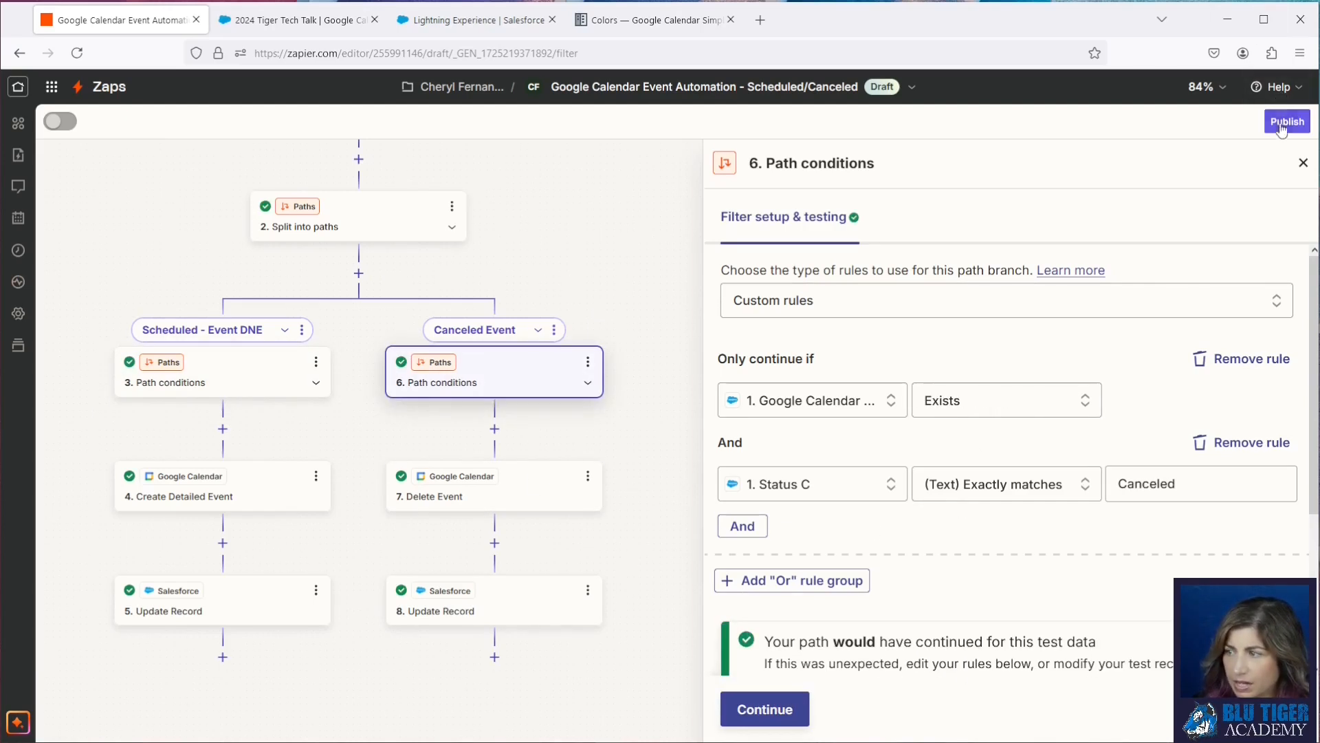
{"action": "left_click", "coordinate": [1281, 131]}
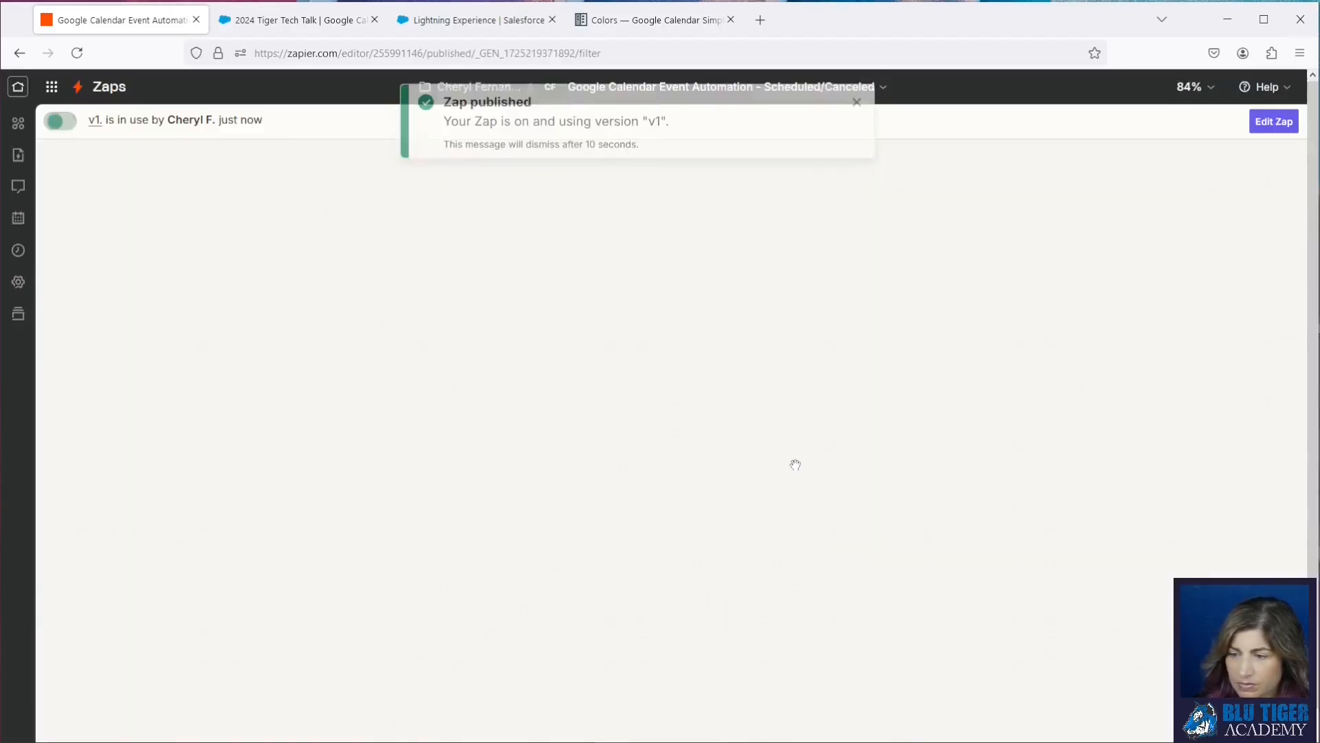
{"action": "left_click", "coordinate": [853, 115]}
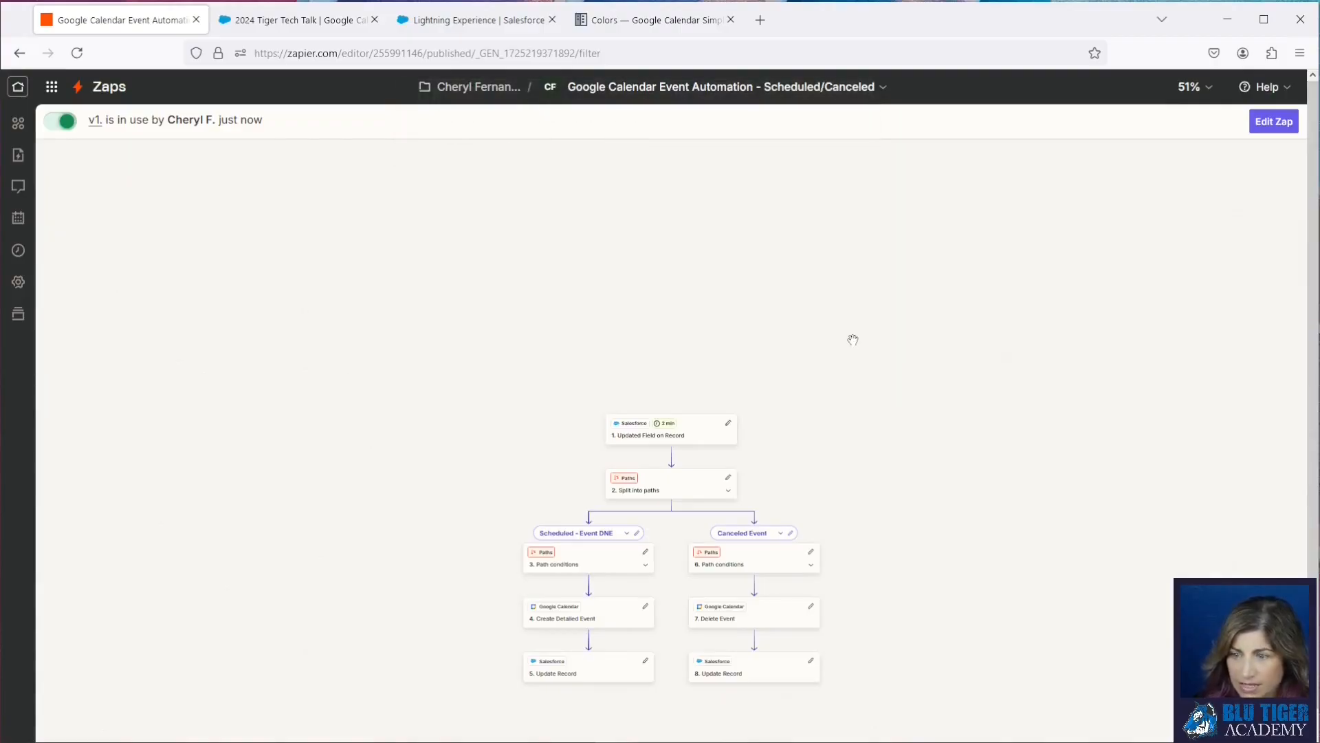
Step: In Salesforce, clone 2024 Tiger Tech Talk as a Scheduled Stripe Showcase event named 2024 Stripe Showcase, running 9/17/2024 to 9/24/2024, and save it
{"action": "left_click", "coordinate": [302, 20]}
{"action": "left_click", "coordinate": [1185, 192]}
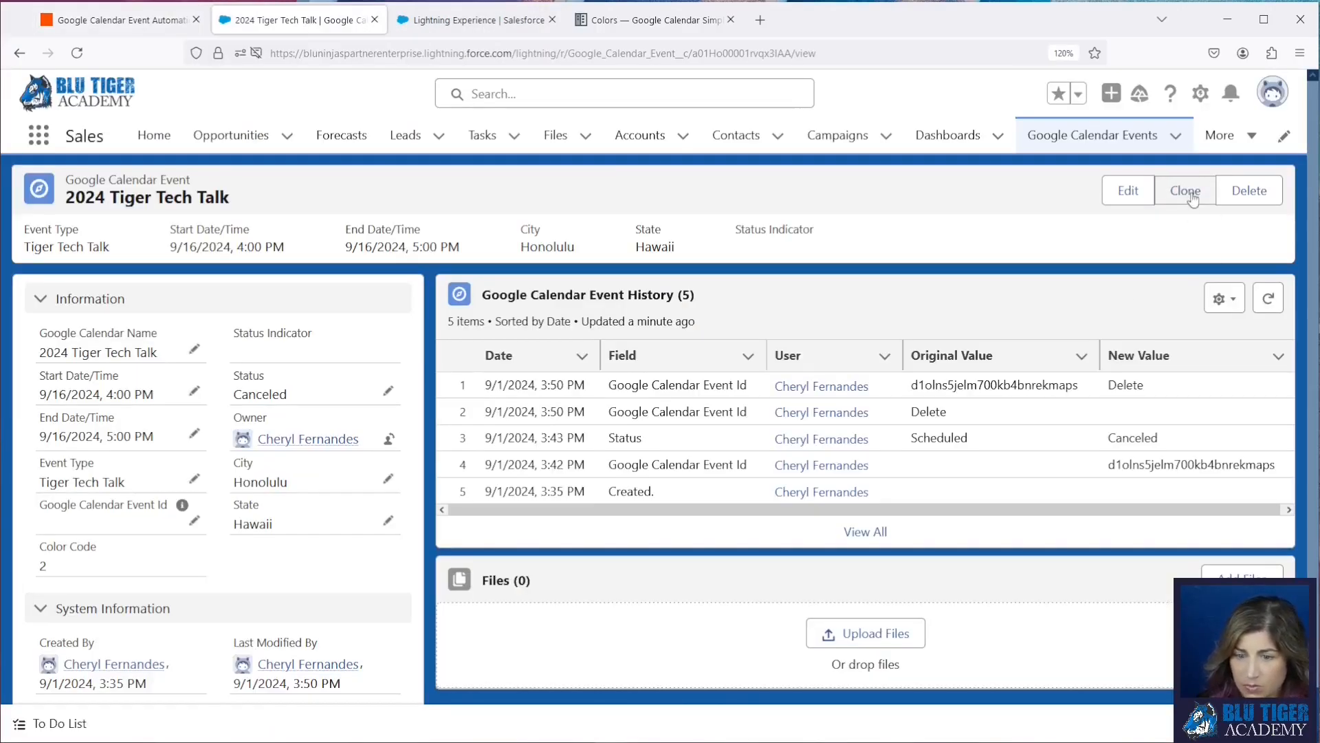
{"action": "left_click_drag", "start_coordinate": [587, 291], "coordinate": [469, 287]}
{"action": "type", "text": "Stripe Showcase"}
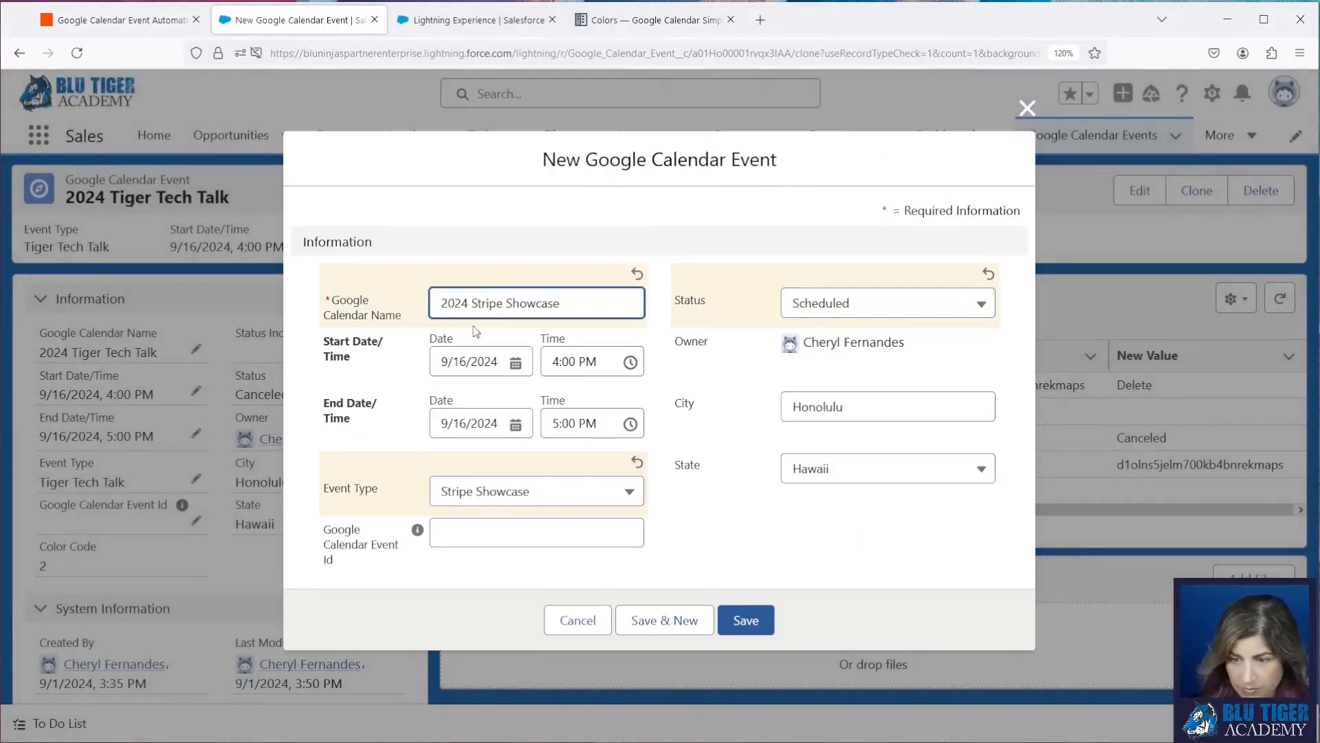
{"action": "left_click", "coordinate": [515, 362]}
{"action": "left_click", "coordinate": [524, 250]}
{"action": "left_click", "coordinate": [516, 425]}
{"action": "left_click", "coordinate": [525, 351]}
{"action": "left_click", "coordinate": [746, 621]}
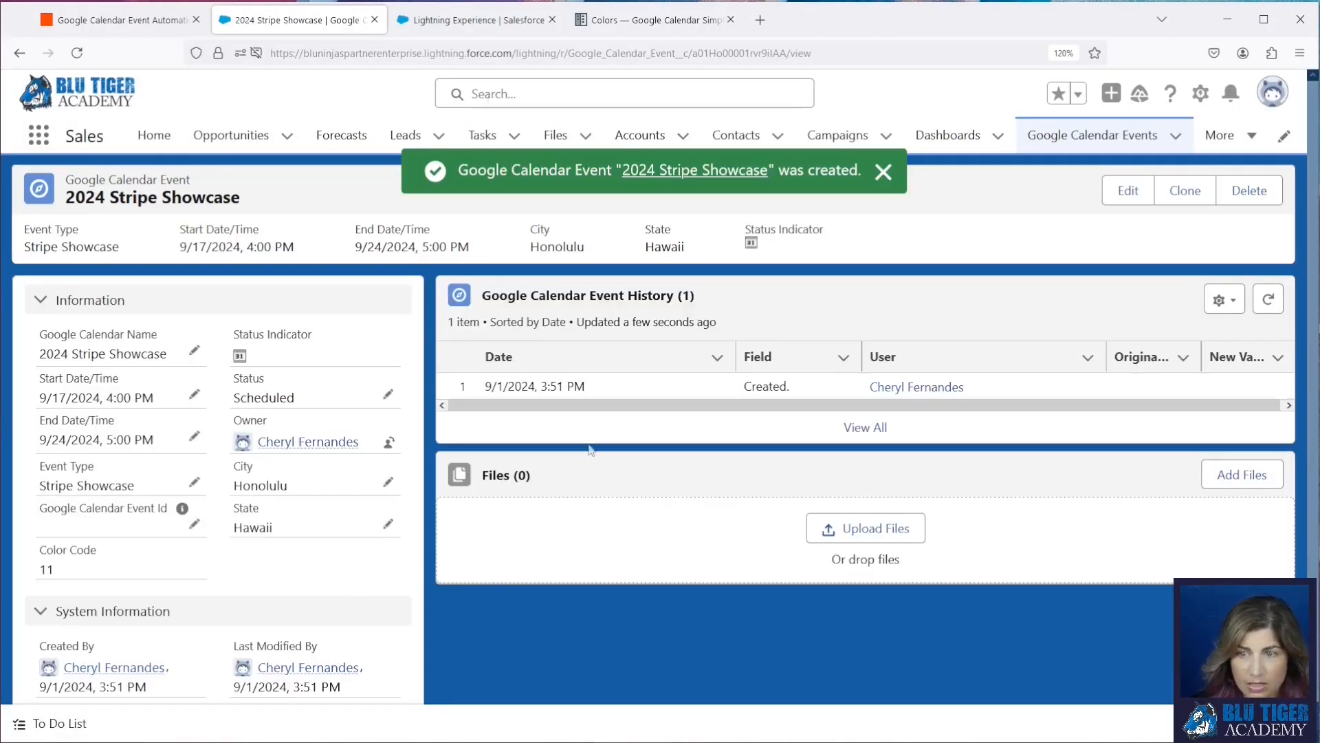
Step: In Zapier, open the Zap History and check it for a run triggered by the new record
{"action": "left_click", "coordinate": [117, 20]}
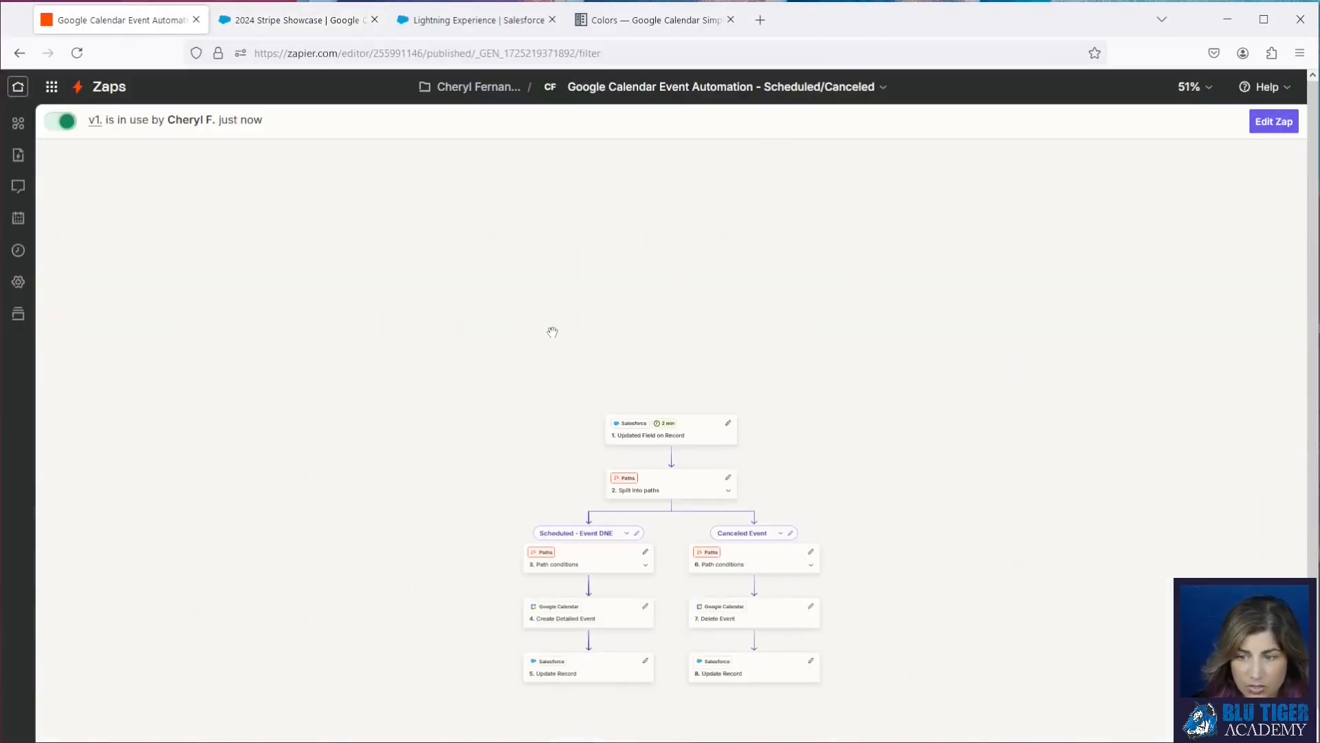
{"action": "left_click", "coordinate": [109, 87]}
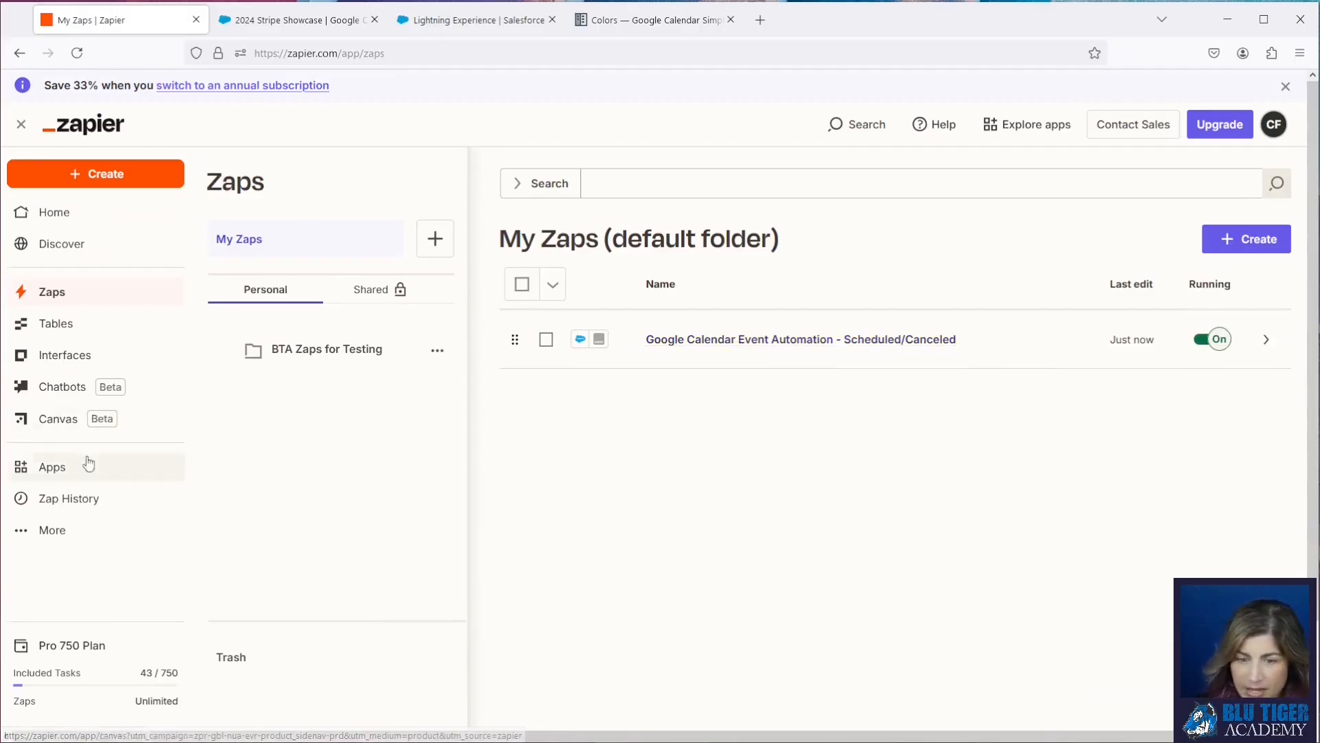
{"action": "left_click", "coordinate": [80, 501]}
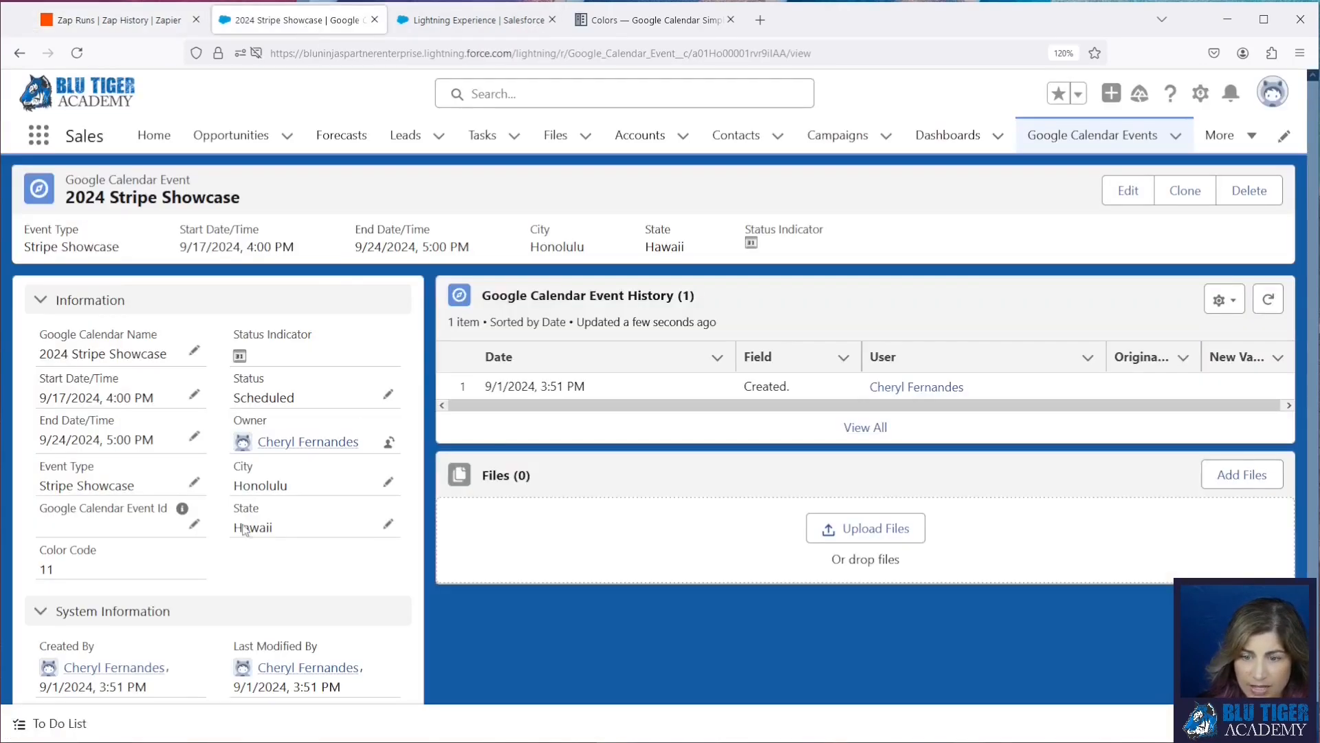
{"action": "left_click", "coordinate": [101, 24]}
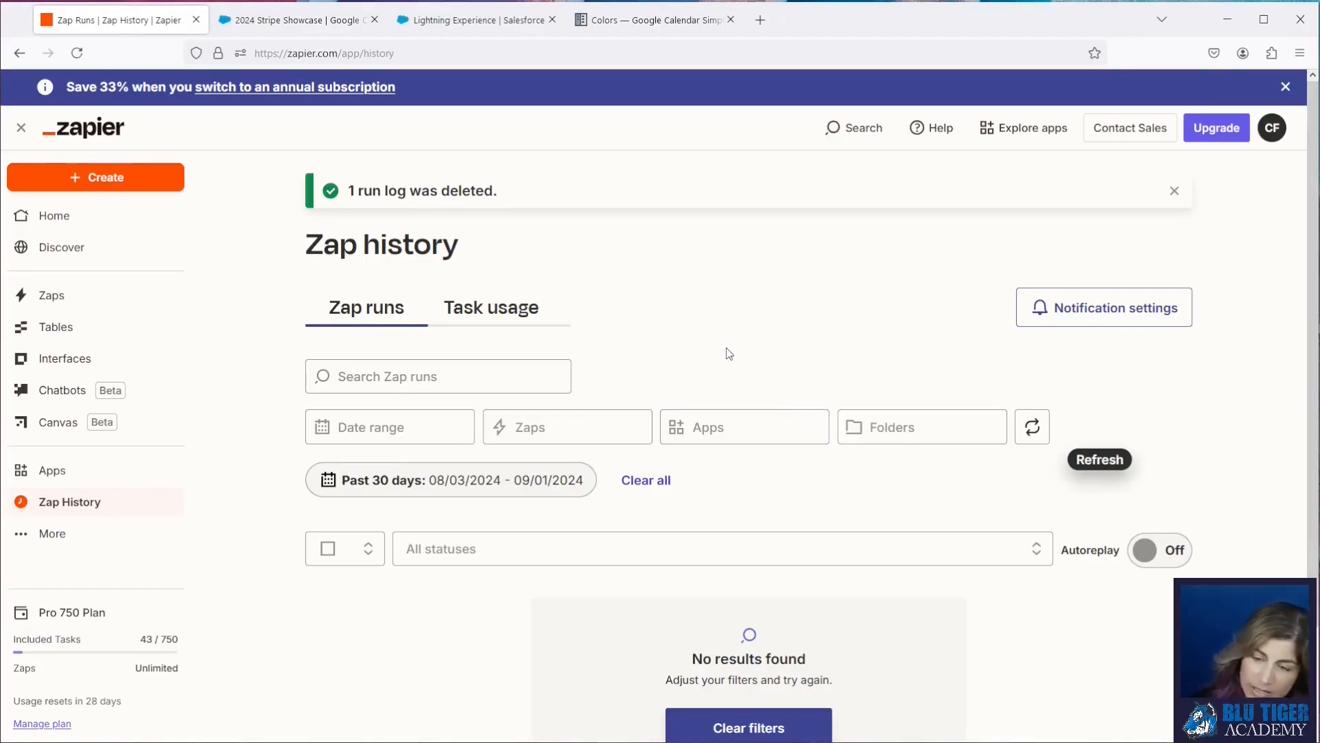
Step: Back in Salesforce, set the Status of the 2024 Stripe Showcase record to --None-- and save
{"action": "key", "text": "ctrl+Tab"}
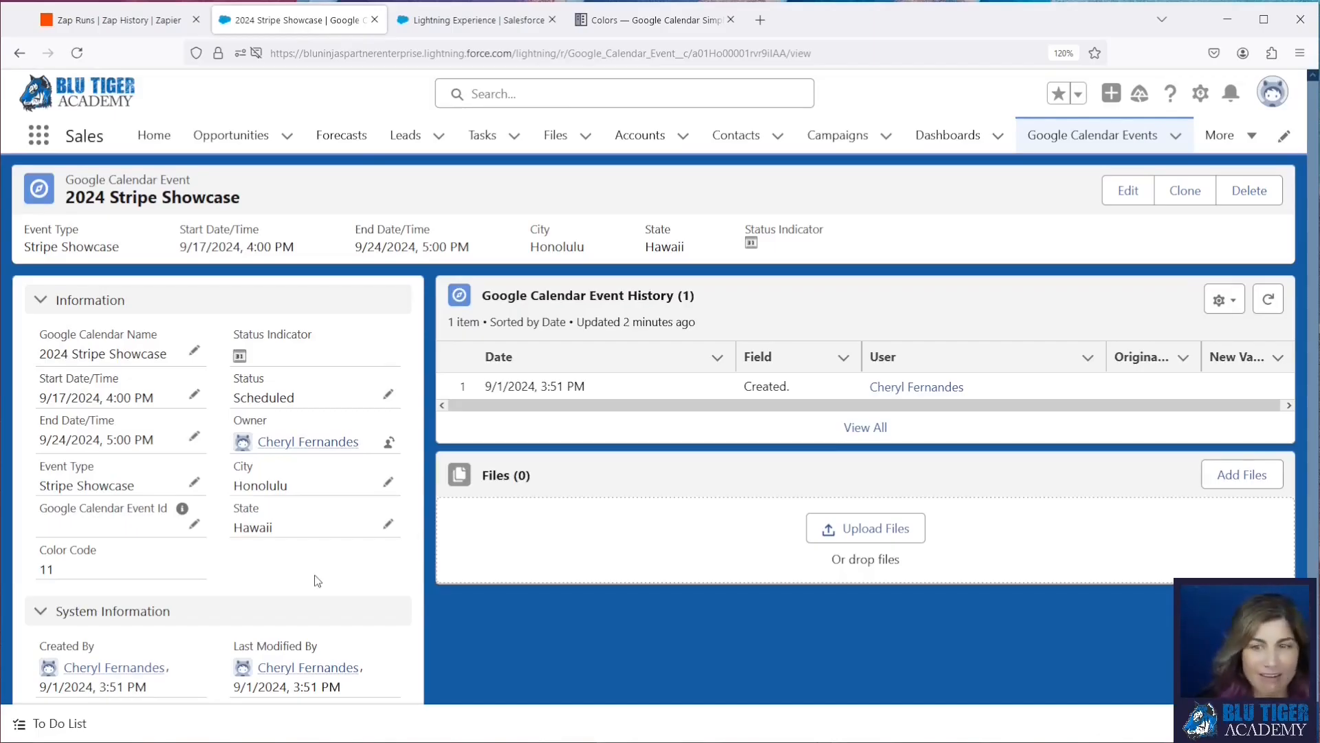
{"action": "left_click", "coordinate": [388, 395]}
{"action": "left_click", "coordinate": [322, 451]}
{"action": "left_click", "coordinate": [303, 486]}
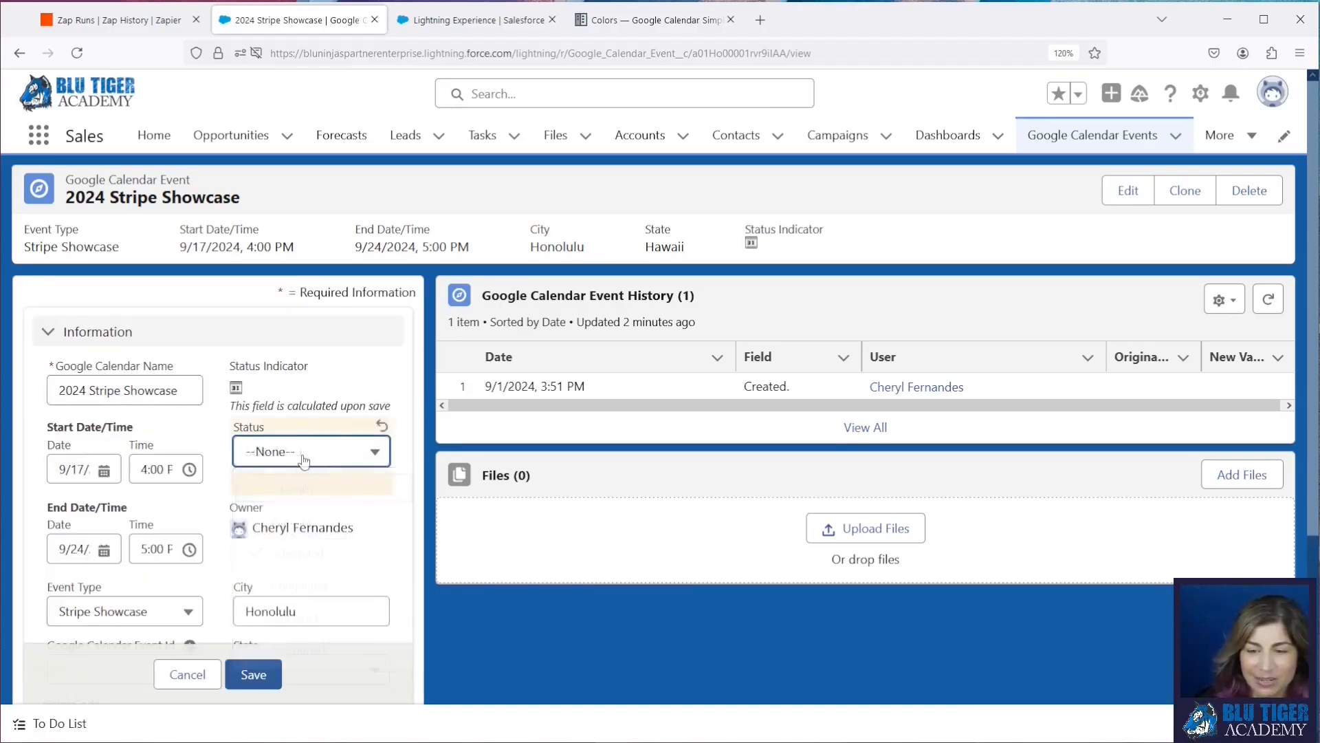
{"action": "left_click", "coordinate": [253, 673]}
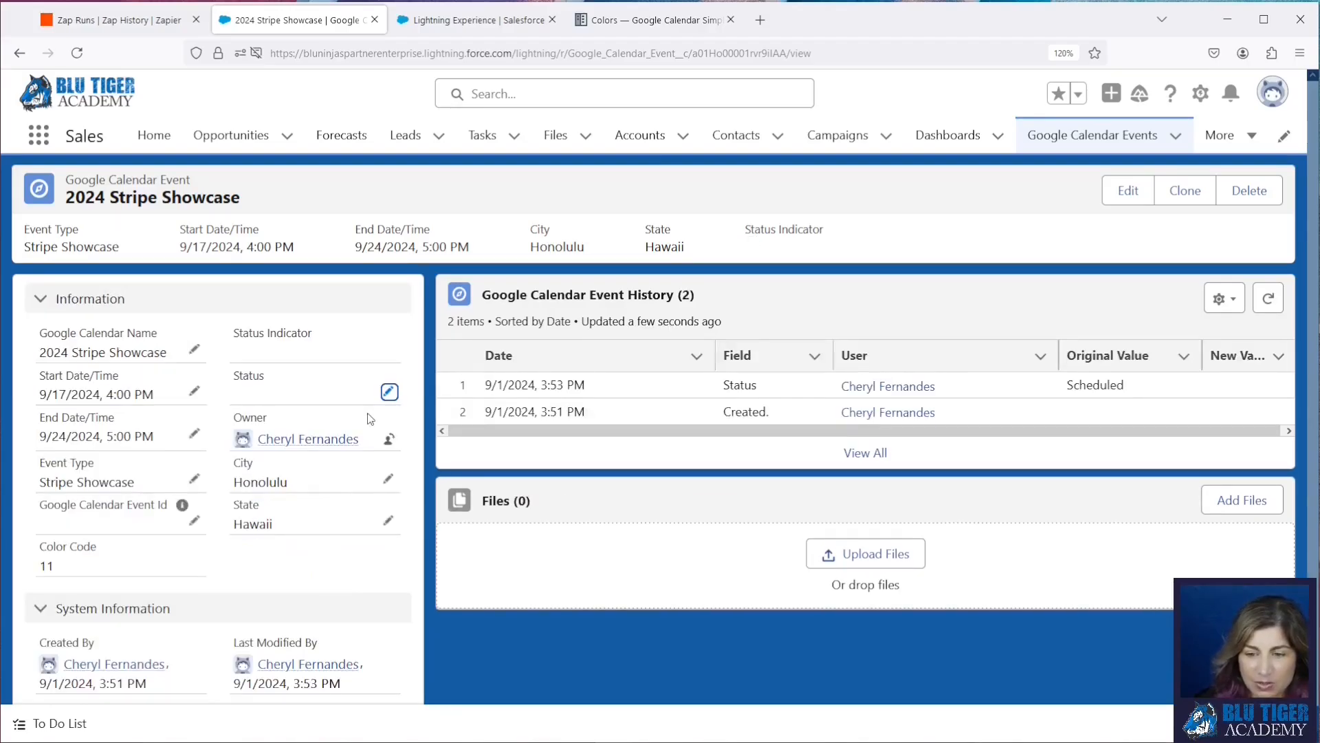
Step: Set the 2024 Stripe Showcase record's Status to Scheduled and save the record
{"action": "left_click", "coordinate": [388, 393]}
{"action": "left_click", "coordinate": [310, 447]}
{"action": "left_click", "coordinate": [303, 515]}
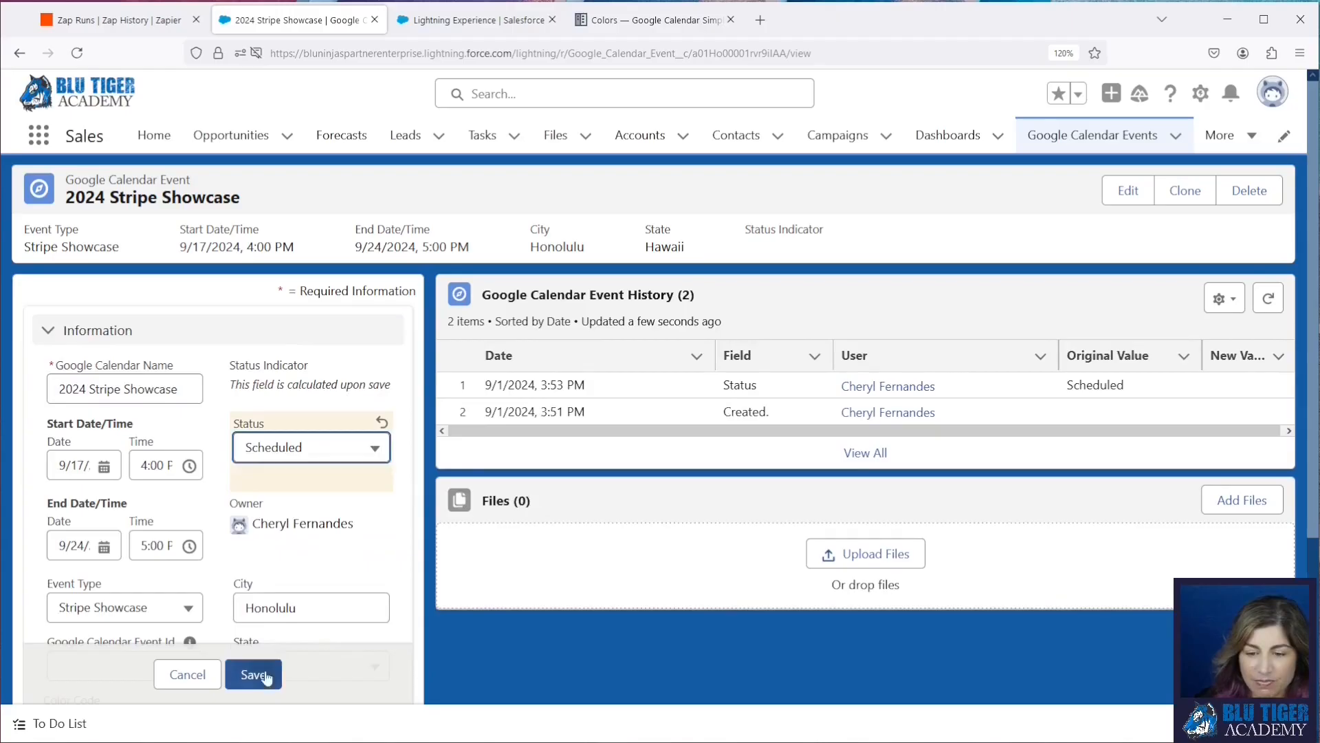
{"action": "left_click", "coordinate": [264, 676]}
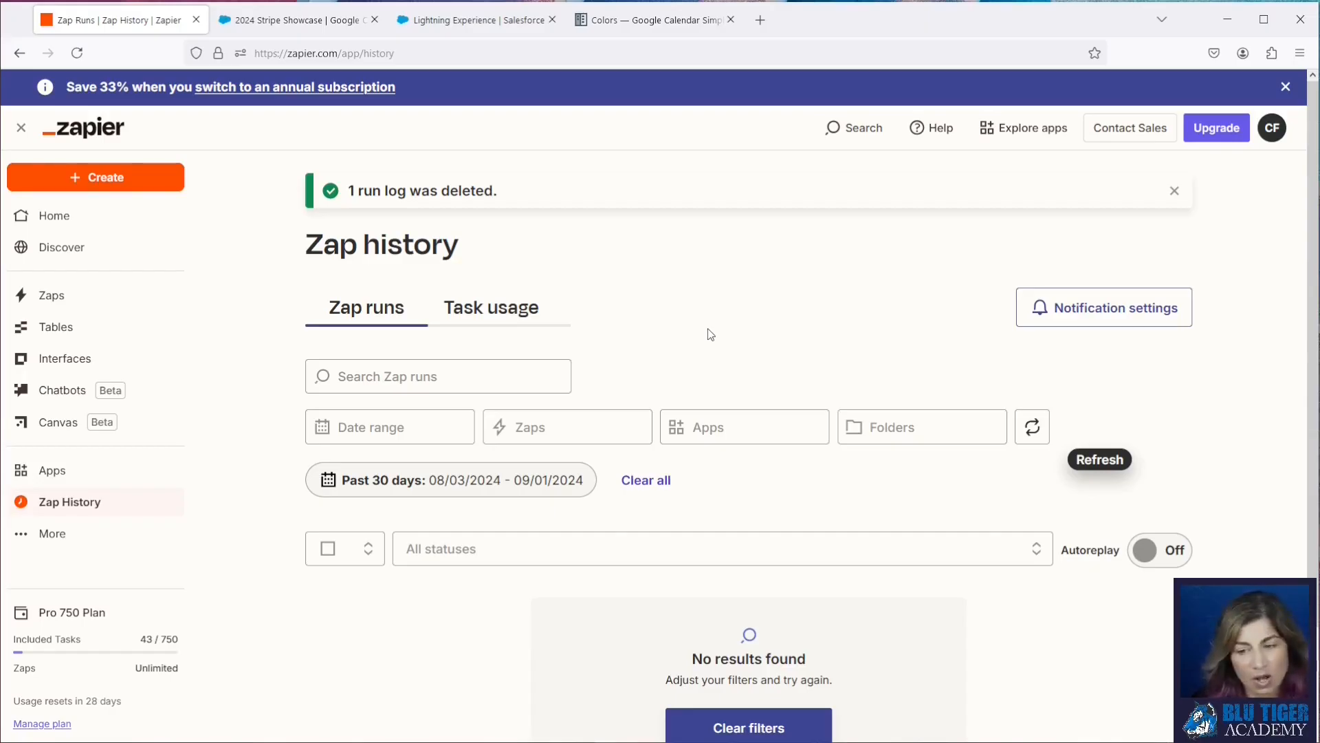
Step: Refresh the Zap runs in Zapier and check the 2024 Stripe Showcase event's dates and details in Google Calendar
{"action": "left_click", "coordinate": [1033, 435]}
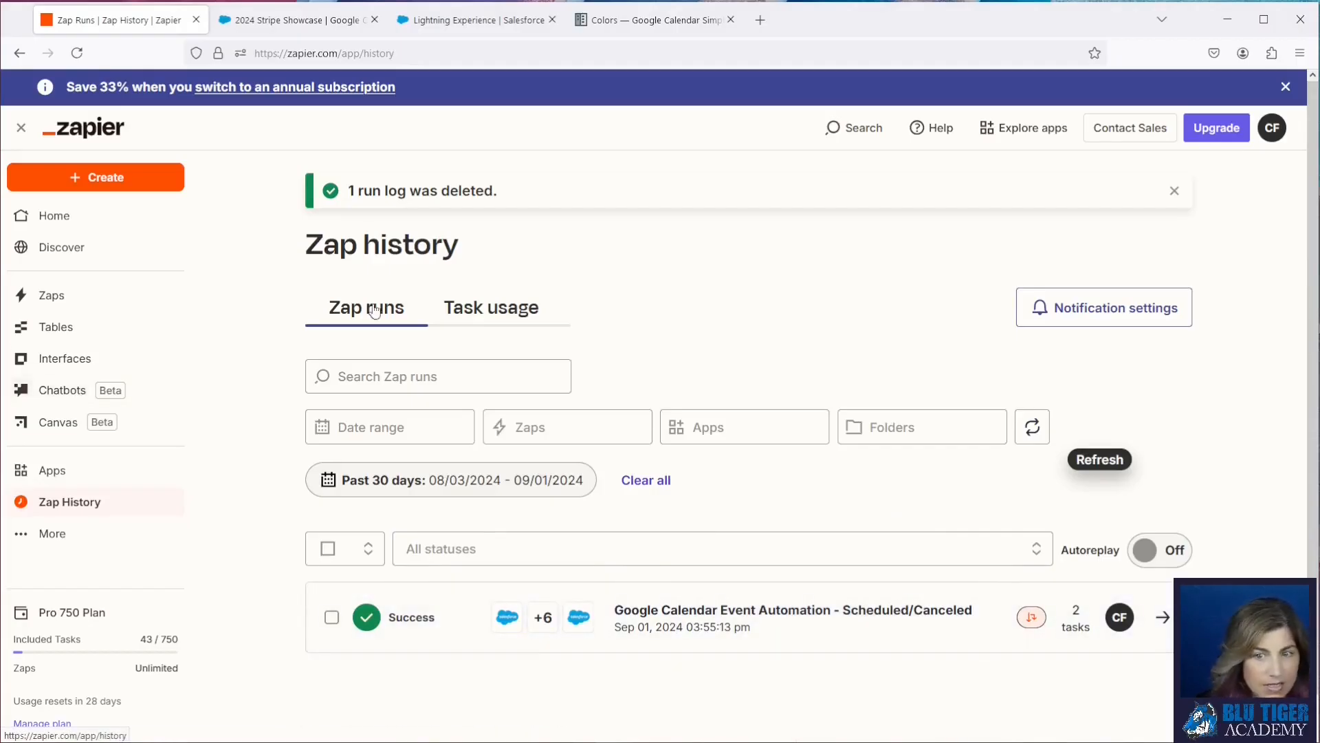
{"action": "left_click", "coordinate": [303, 21]}
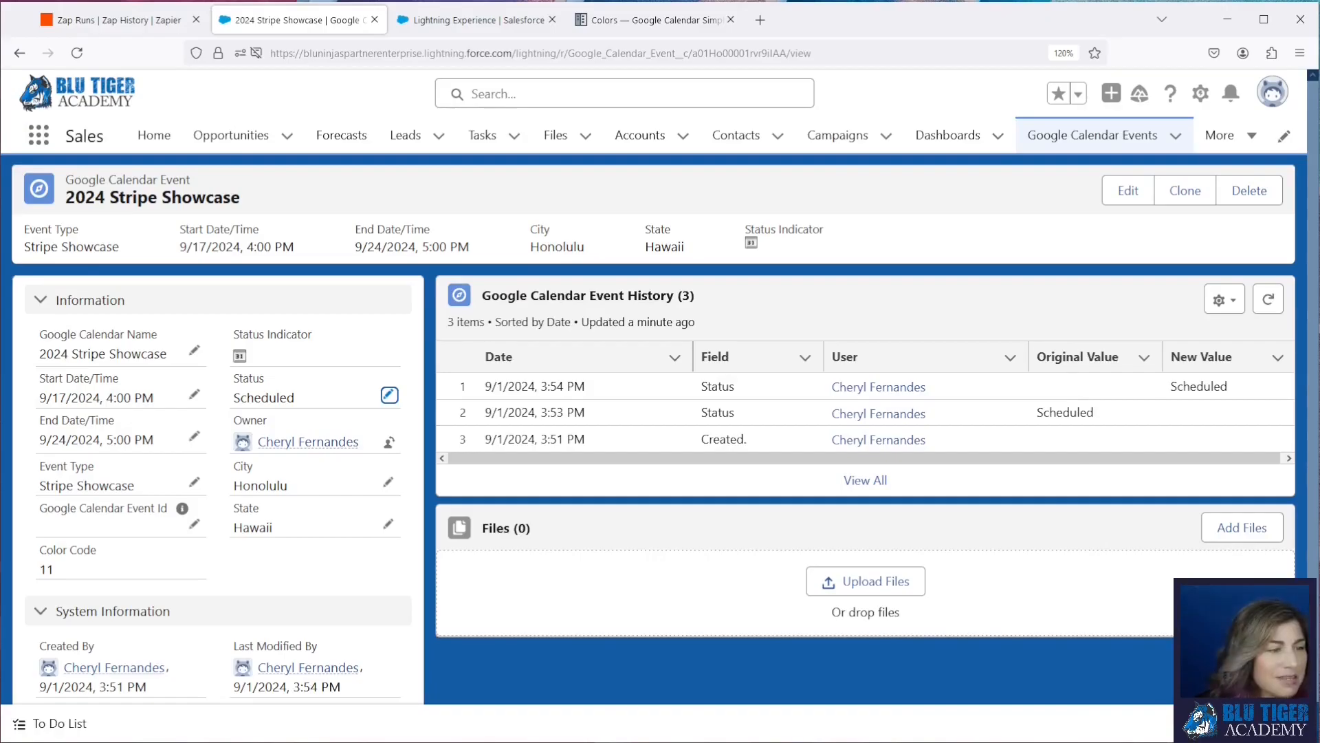
{"action": "key", "text": "alt+Tab"}
{"action": "left_click_drag", "start_coordinate": [444, 144], "coordinate": [912, 99]}
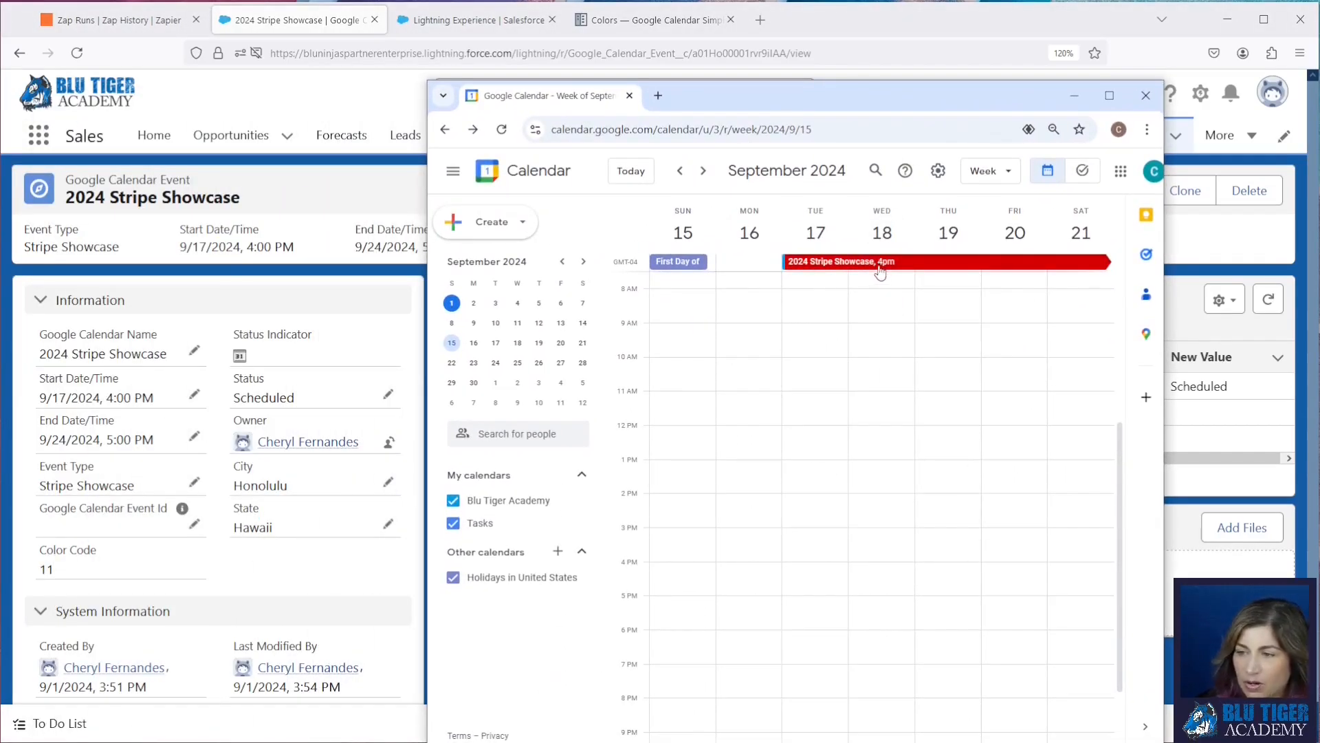
{"action": "left_click", "coordinate": [703, 171]}
{"action": "left_click", "coordinate": [714, 262]}
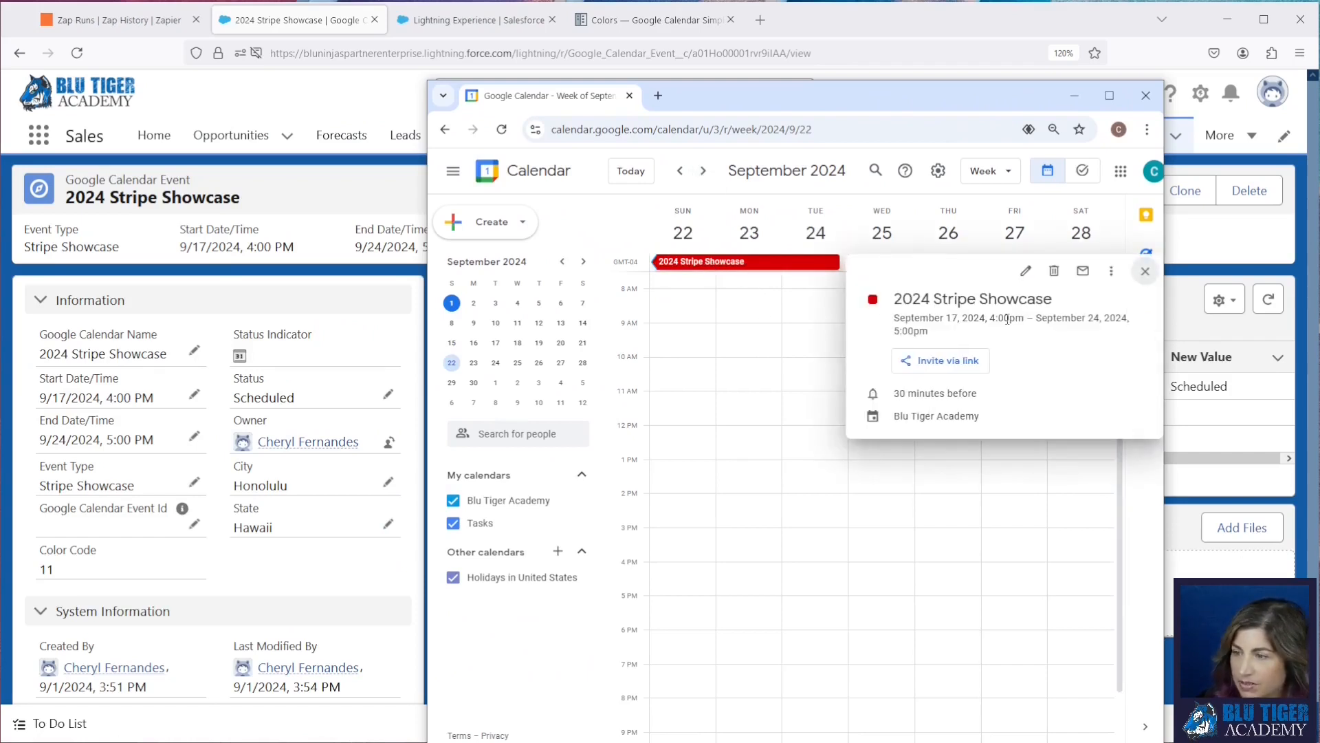
{"action": "left_click", "coordinate": [680, 171]}
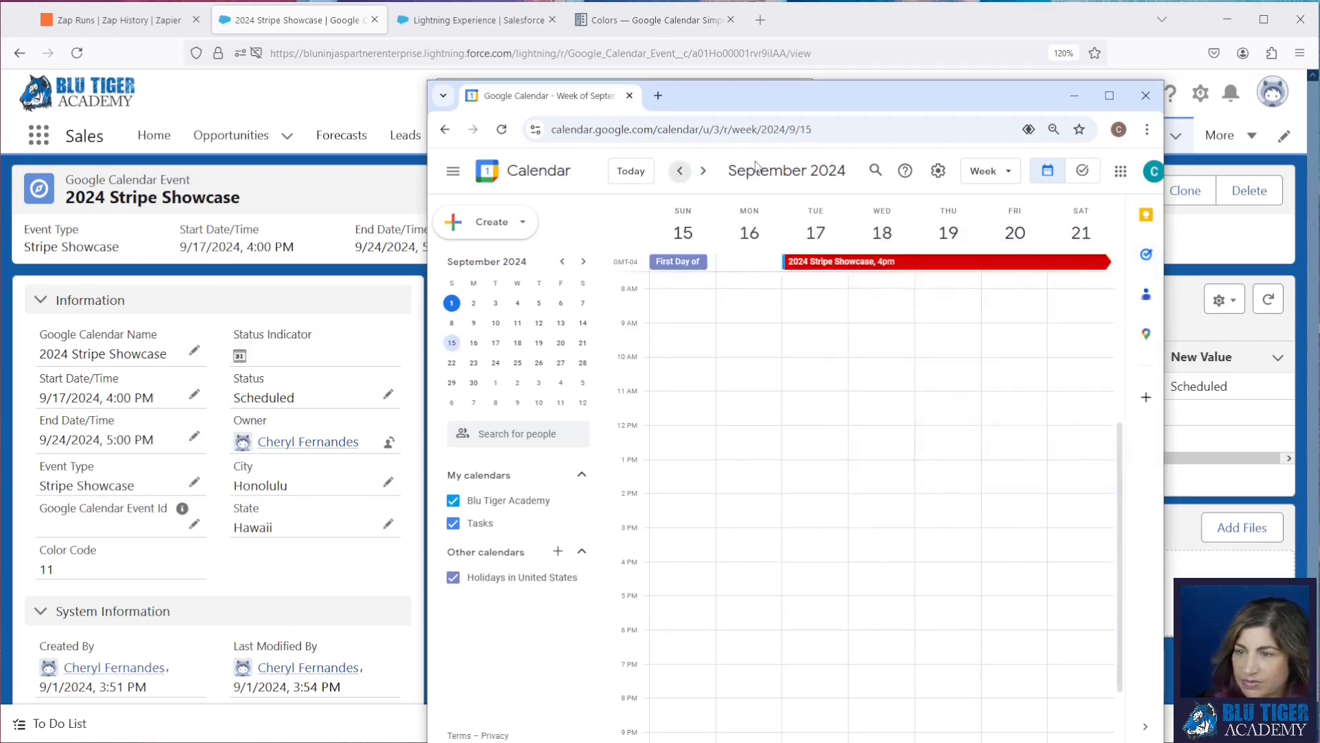
Step: Reload the 2024 Stripe Showcase record in Salesforce and check its Google Calendar Event Id
{"action": "left_click", "coordinate": [166, 122]}
{"action": "left_click", "coordinate": [76, 53]}
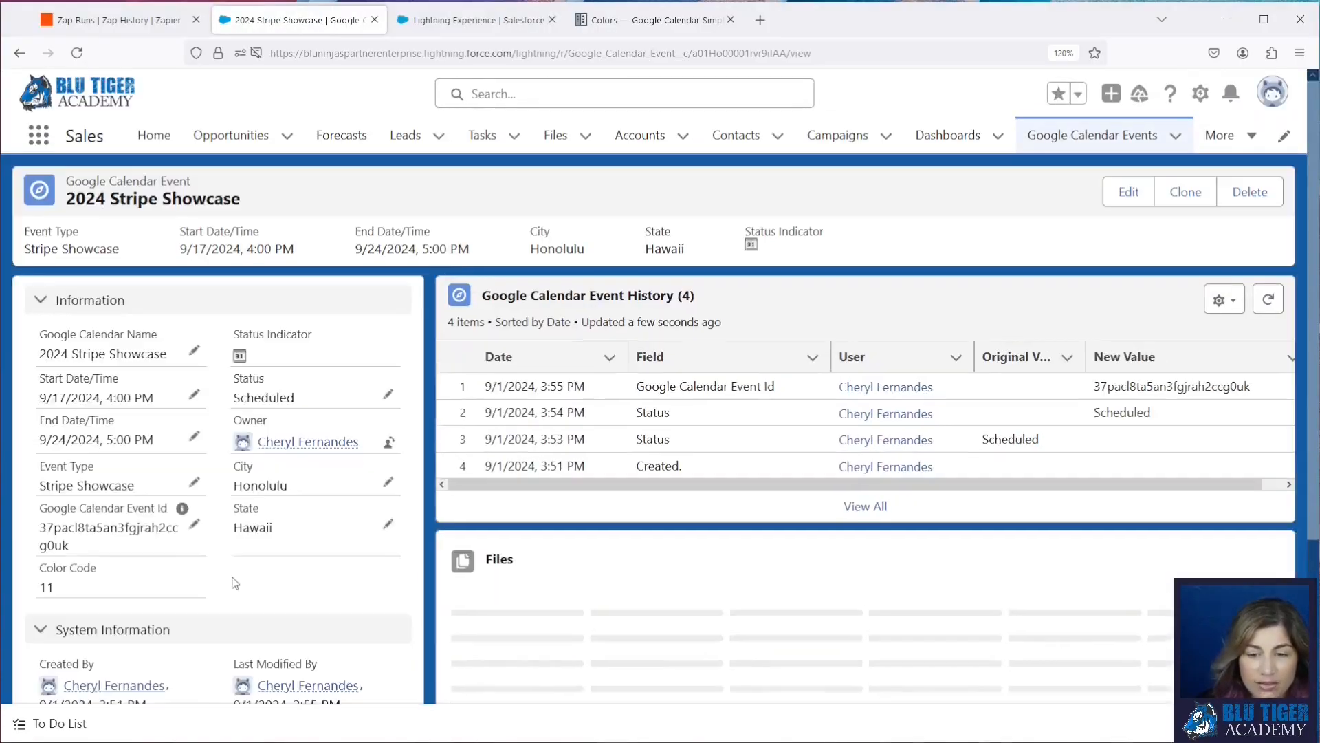
{"action": "left_click_drag", "start_coordinate": [39, 527], "coordinate": [84, 544]}
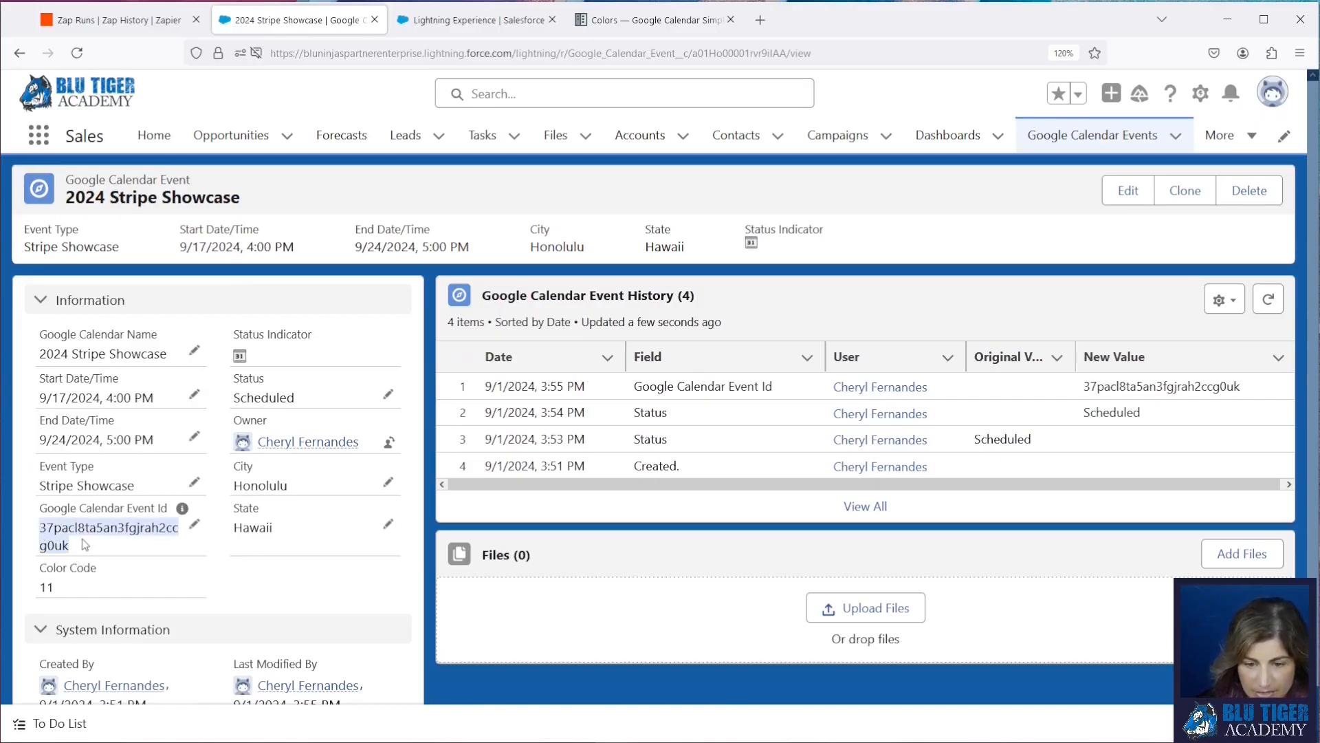
Step: Set the 2024 Stripe Showcase record's Status to Canceled and save the record
{"action": "left_click", "coordinate": [389, 396]}
{"action": "left_click", "coordinate": [348, 448]}
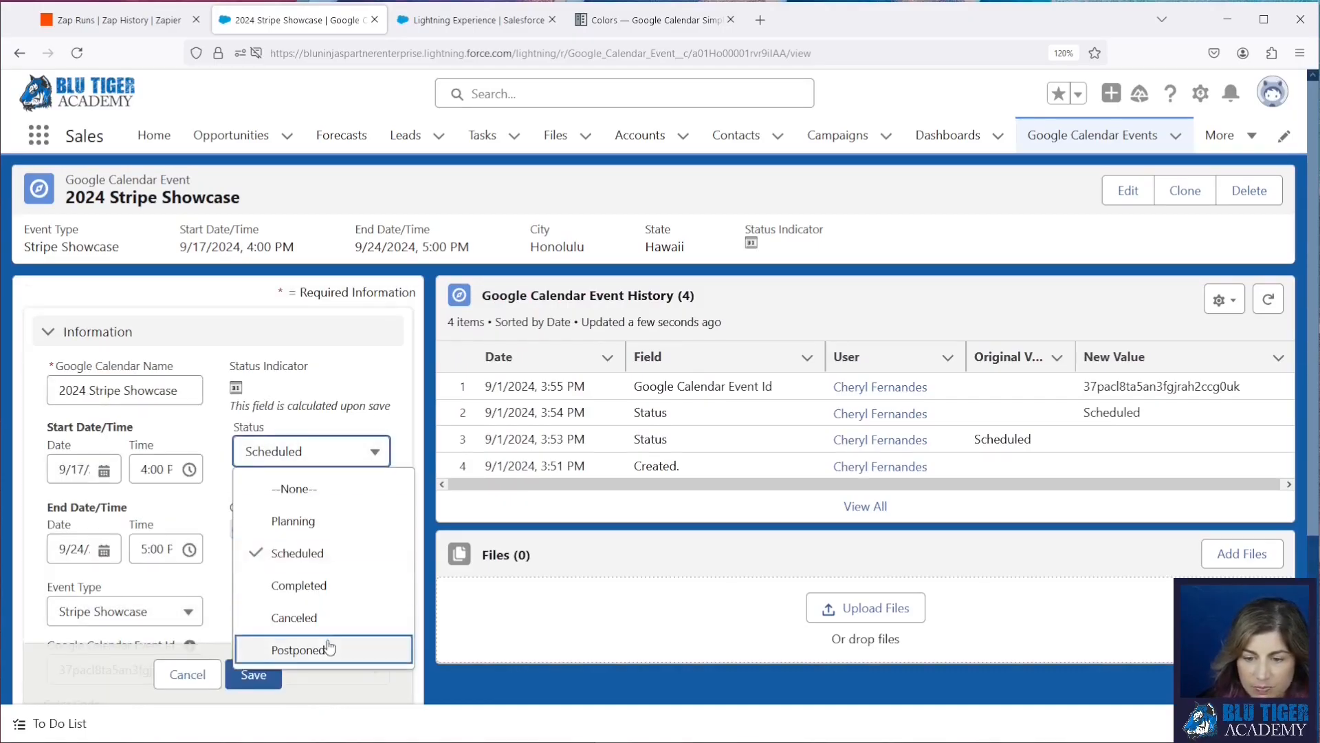
{"action": "left_click", "coordinate": [295, 613]}
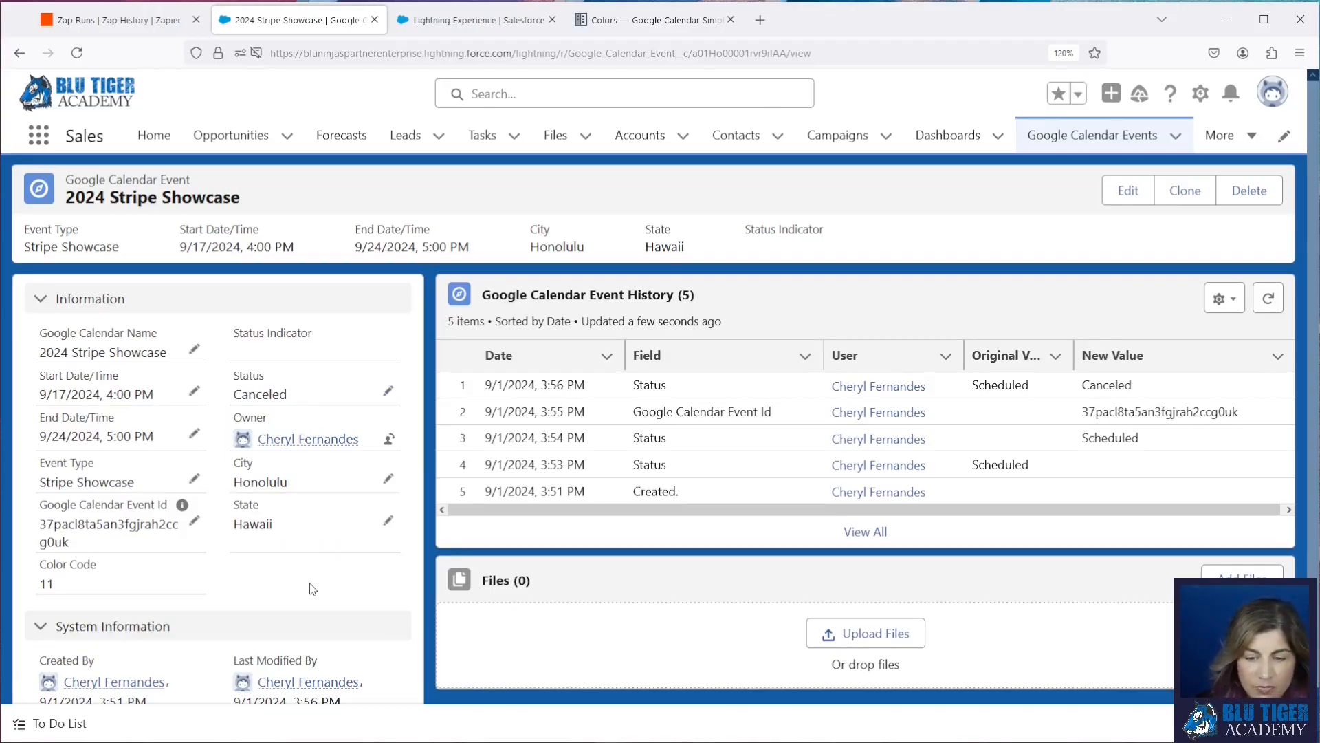
Step: Check Zapier's Zap History for the cancellation run and return to the 2024 Stripe Showcase record in Salesforce
{"action": "left_click", "coordinate": [138, 21]}
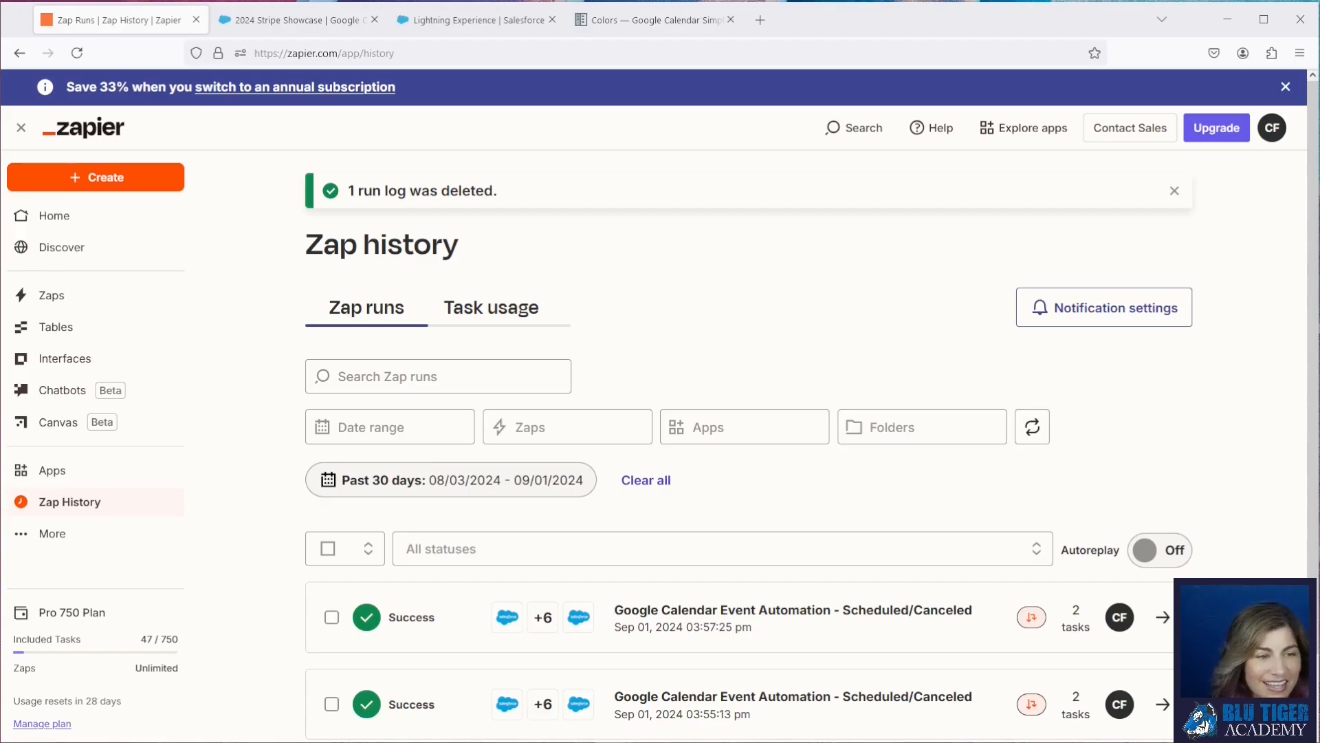
{"action": "left_click_drag", "start_coordinate": [0, 185], "coordinate": [0, 34]}
{"action": "left_click", "coordinate": [307, 29]}
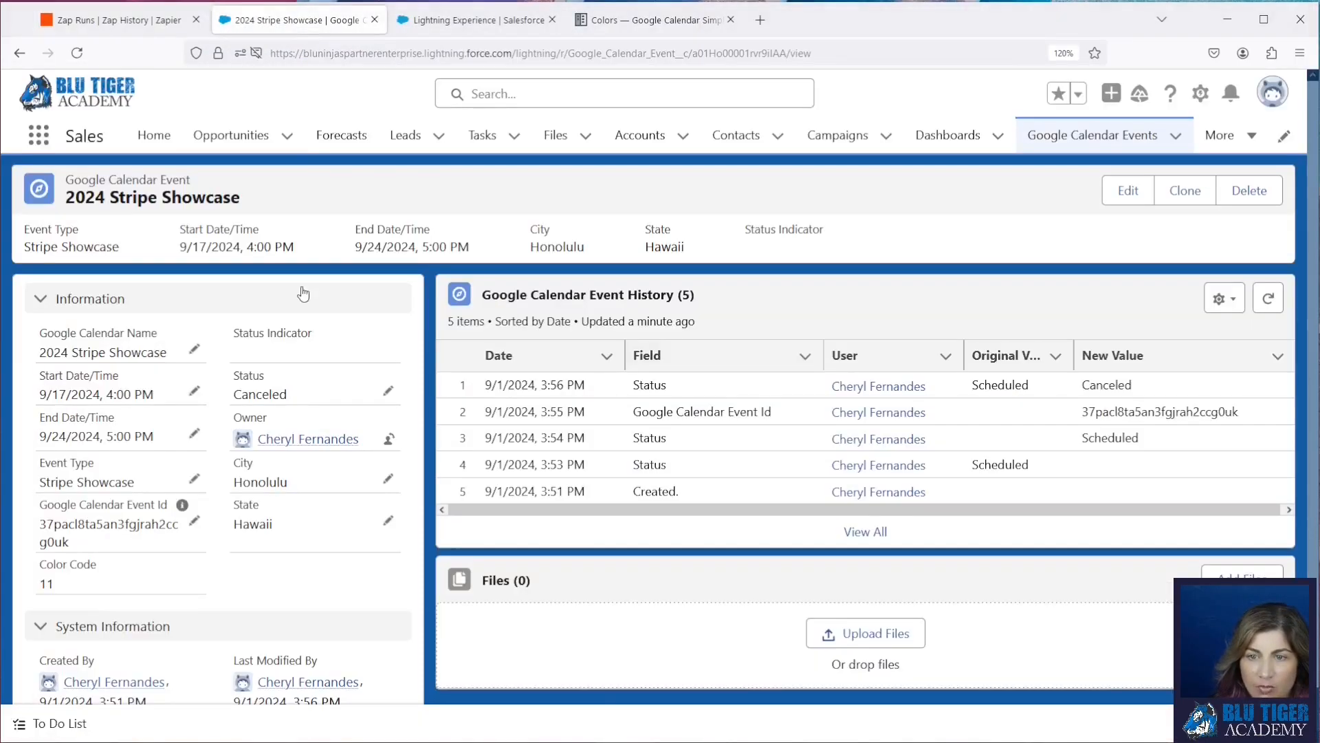
Step: Reload the 2024 Stripe Showcase record to check its Google Calendar Event Id and field history, and review the cancellation run in Zapier's Zap History
{"action": "left_click", "coordinate": [79, 54]}
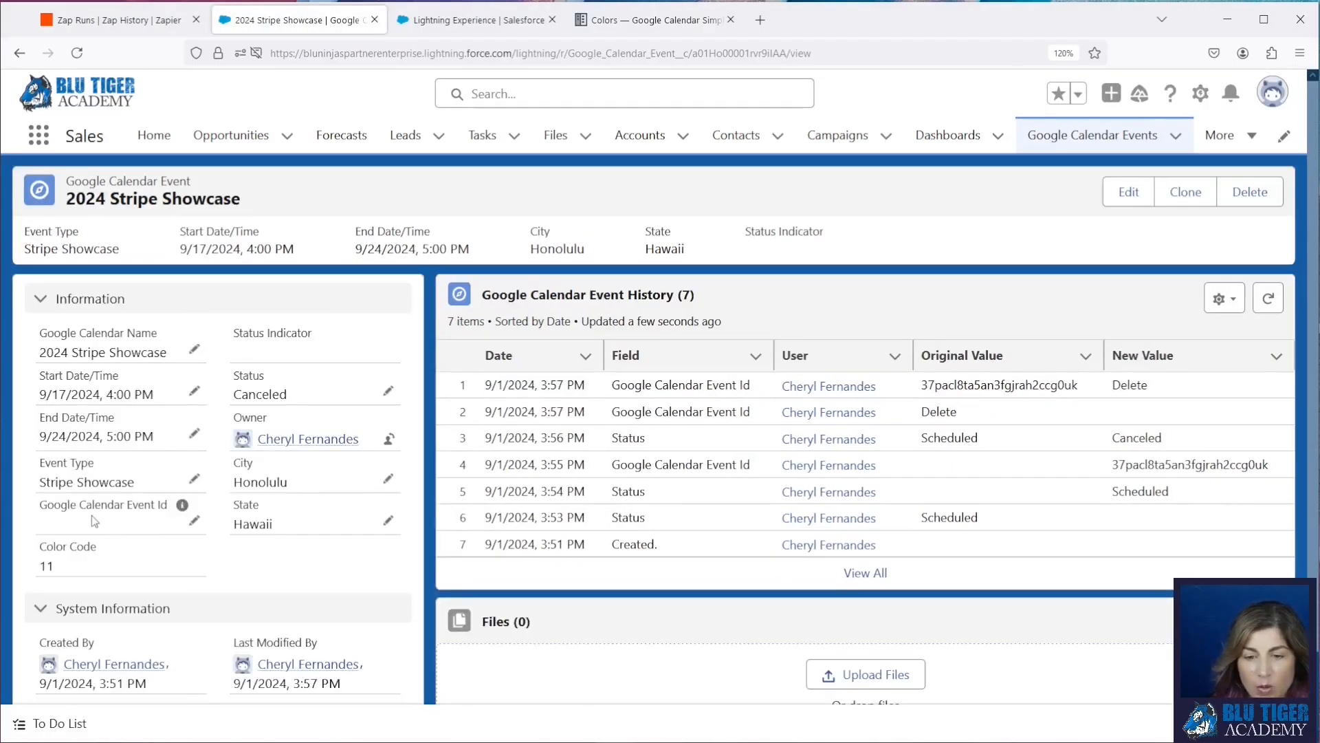
{"action": "left_click", "coordinate": [135, 25]}
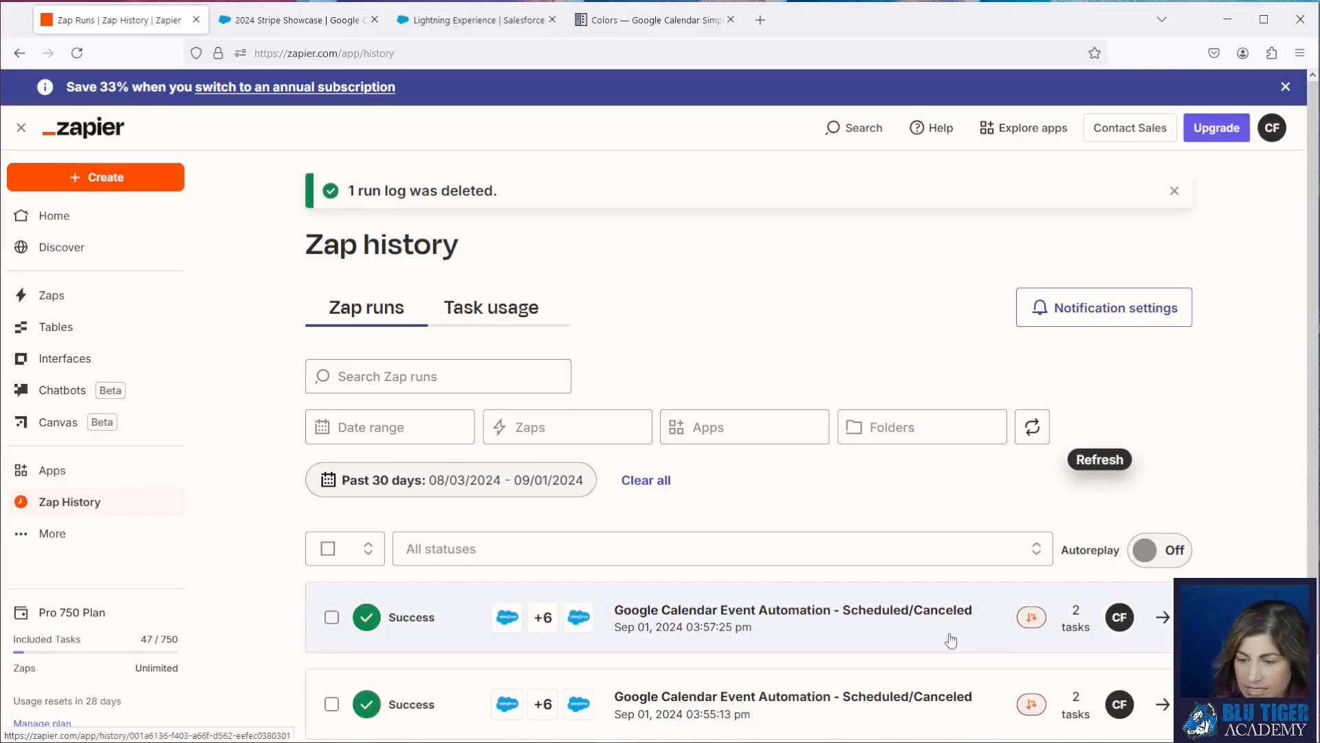
{"action": "scroll", "coordinate": [951, 640], "scroll_direction": "down", "scroll_amount": 2}
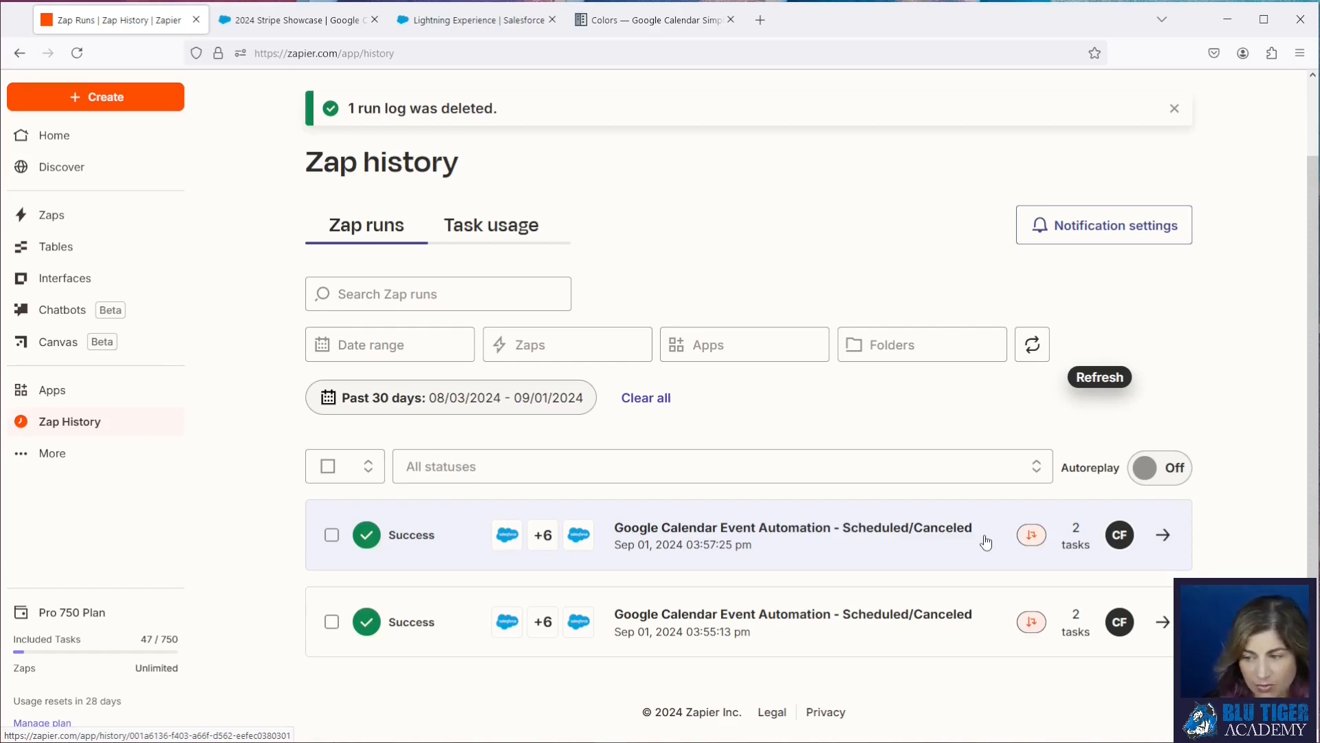
{"action": "scroll", "coordinate": [986, 542], "scroll_direction": "up", "scroll_amount": 2}
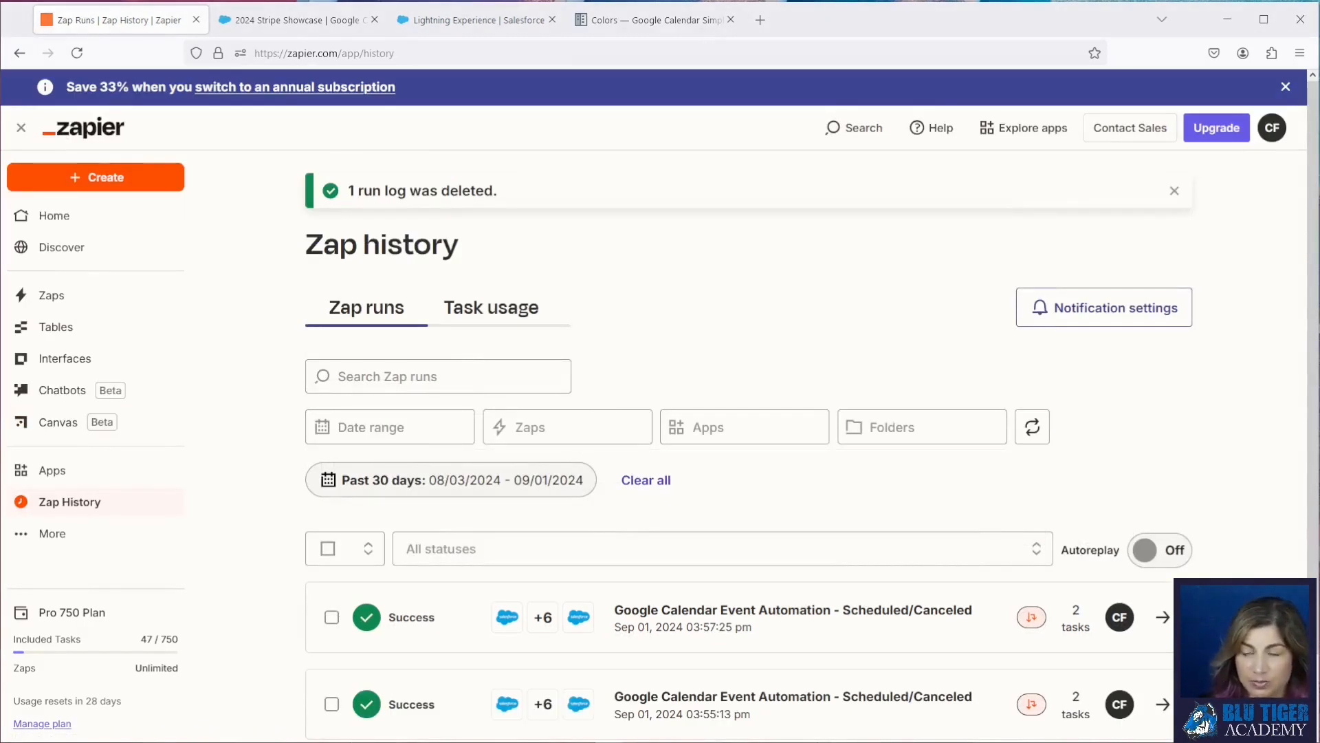
Step: Switch to Salesforce Setup, return to the Flows list and duplicate its browser tab
{"action": "left_click", "coordinate": [487, 22]}
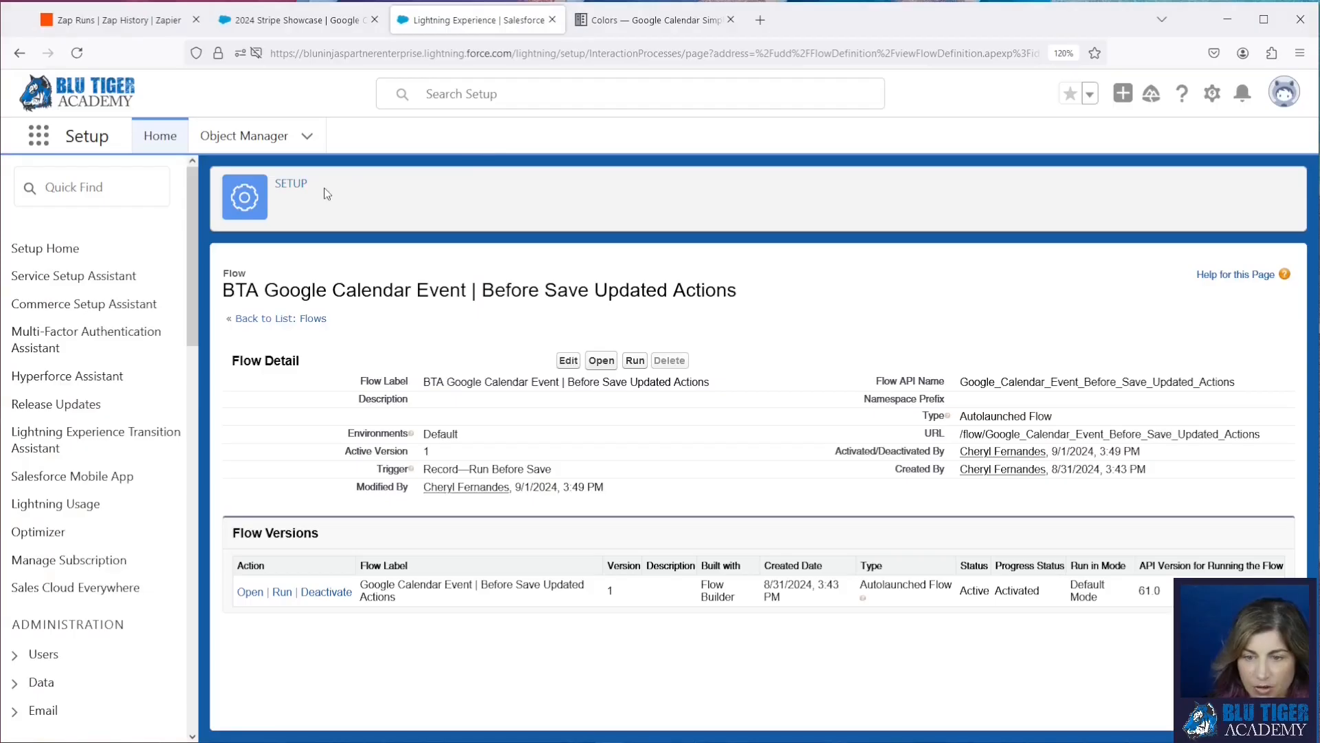
{"action": "left_click", "coordinate": [313, 319]}
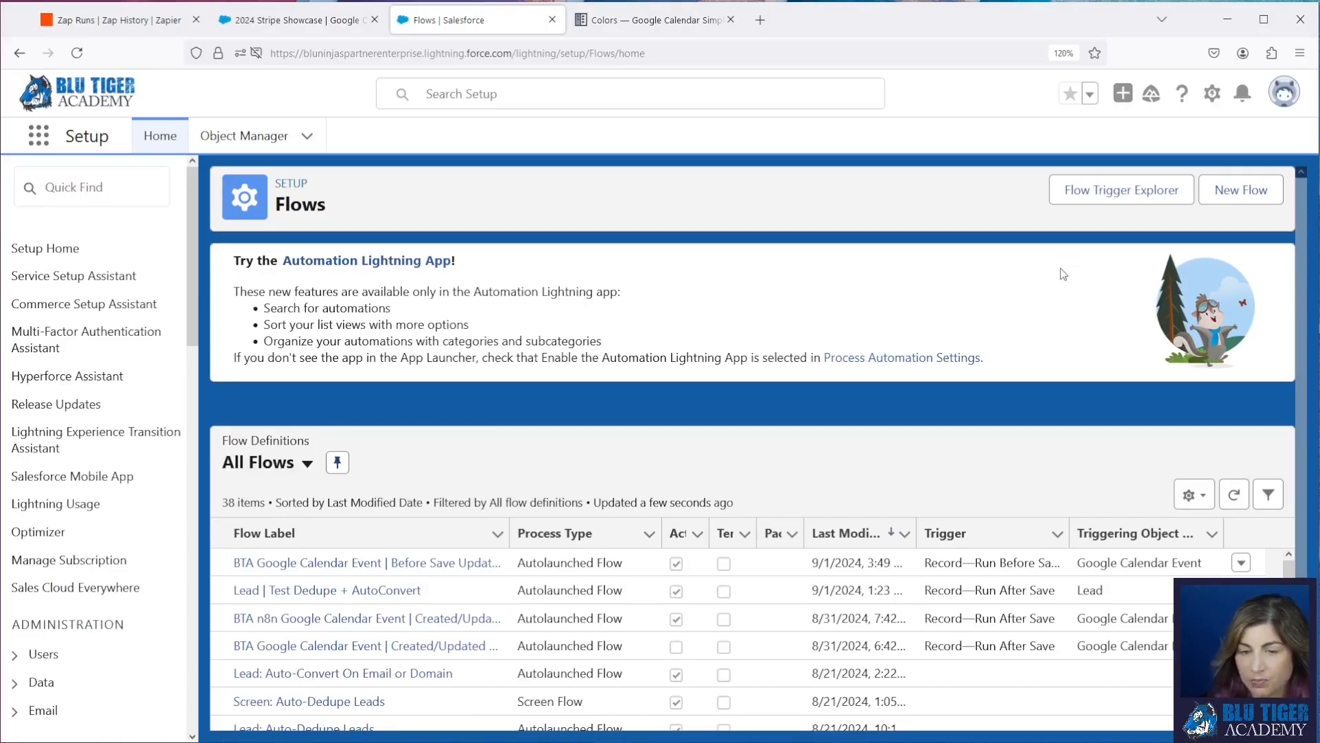
{"action": "right_click", "coordinate": [456, 22]}
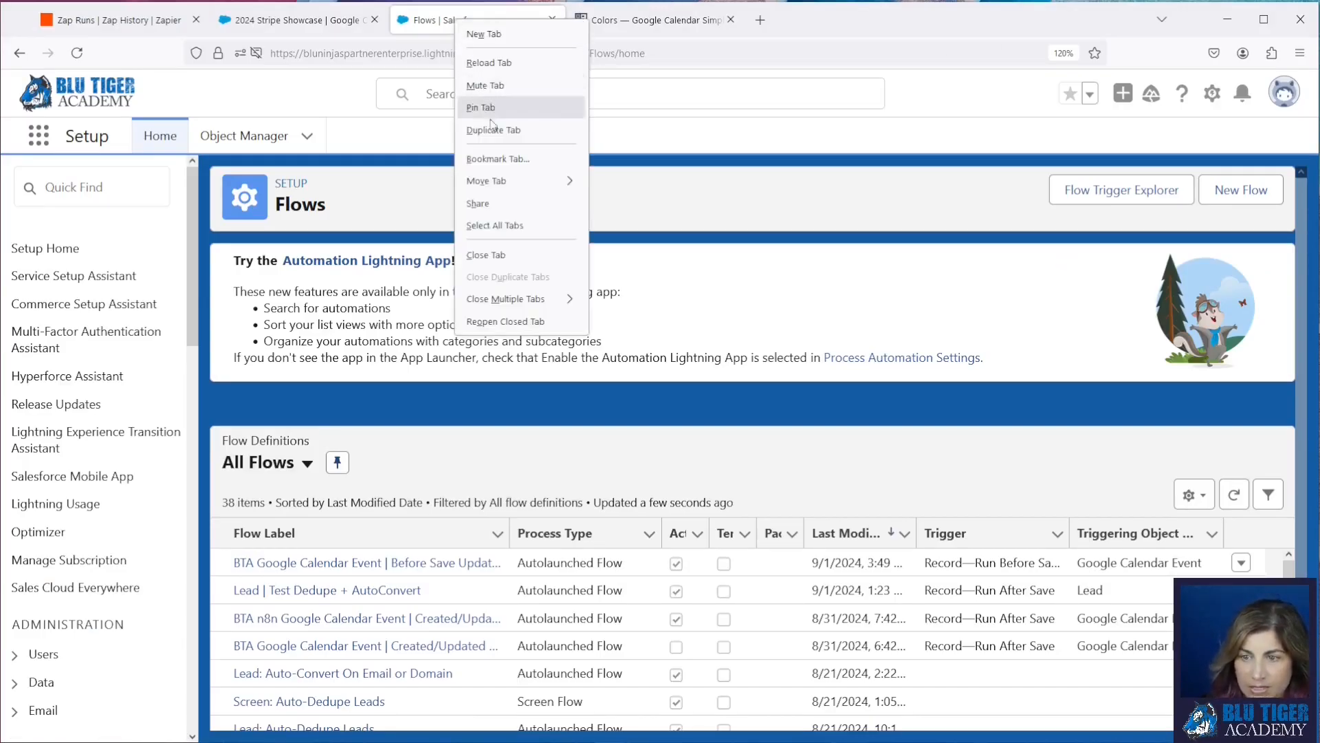
{"action": "left_click", "coordinate": [492, 130]}
Step: Find Outbound Messages under Workflow Actions in Setup and start a new outbound message for the Google Calendar Event object
{"action": "left_click", "coordinate": [97, 195]}
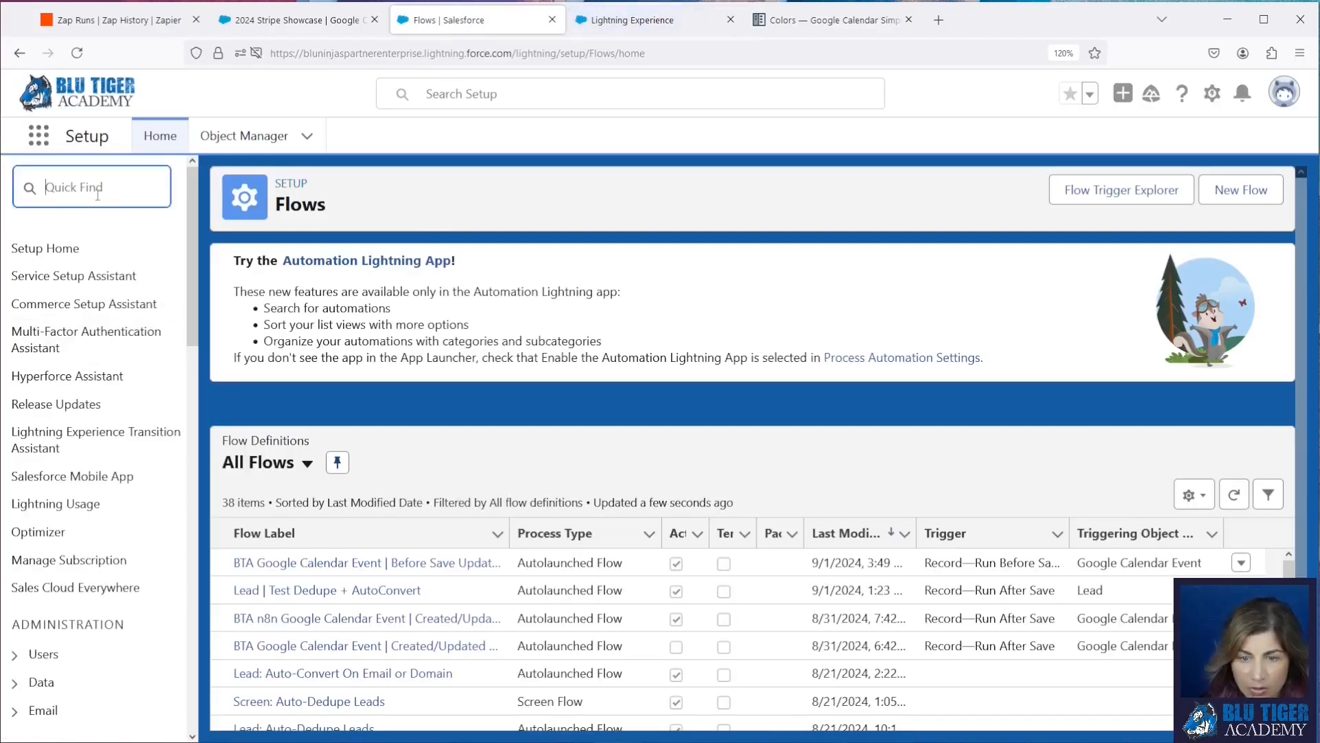
{"action": "type", "text": "outbound"}
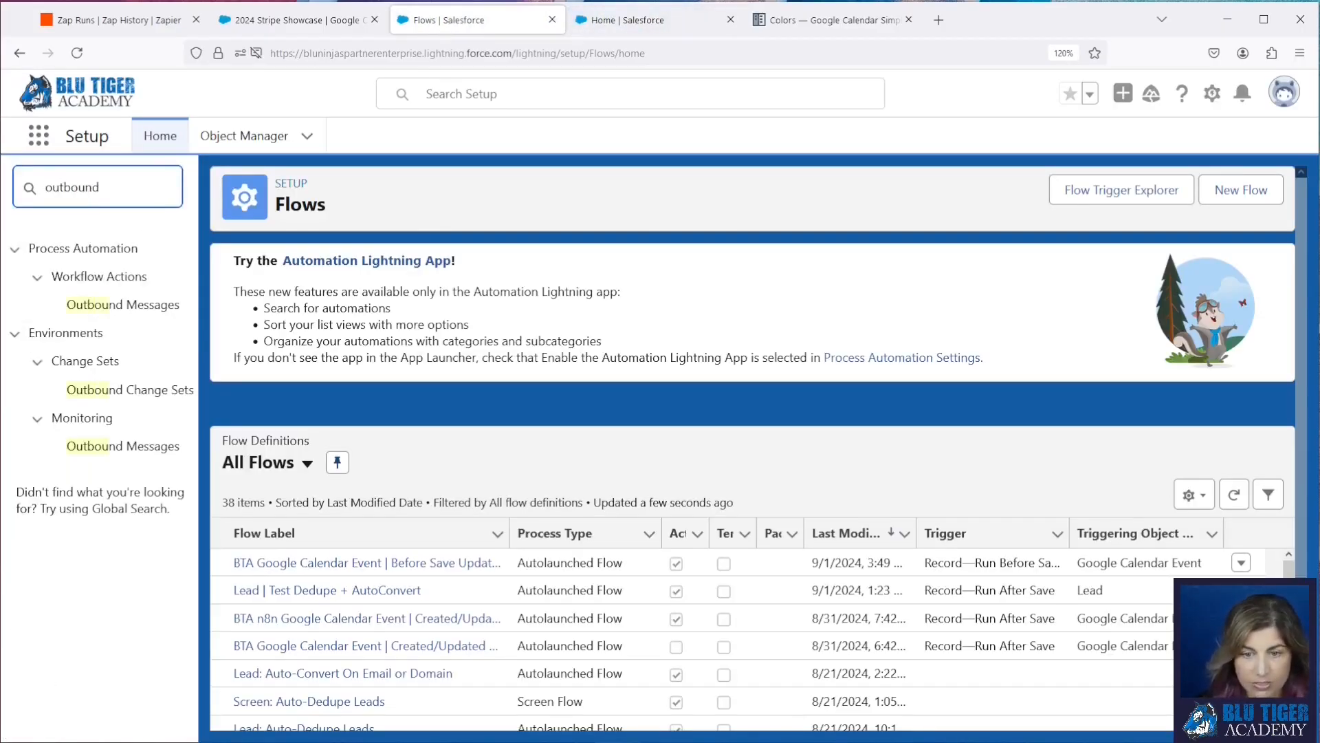
{"action": "left_click", "coordinate": [124, 304]}
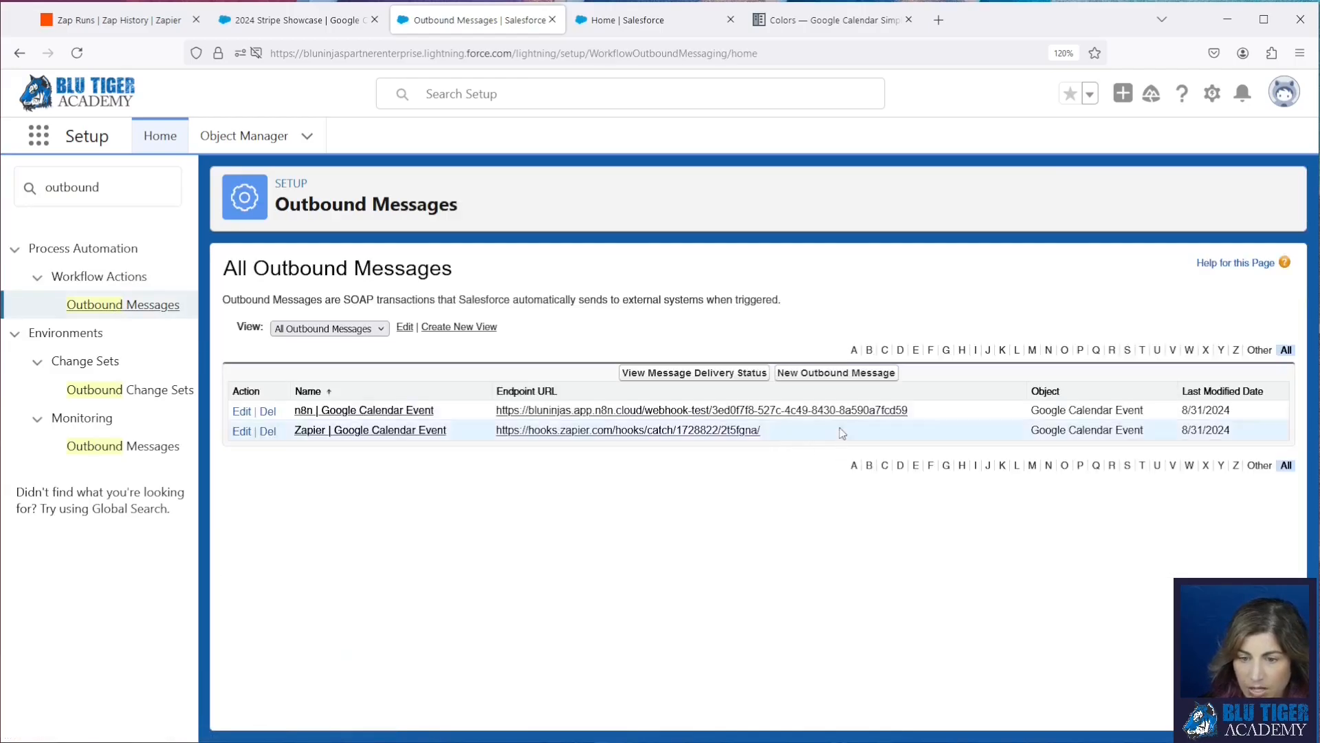
{"action": "left_click", "coordinate": [852, 373]}
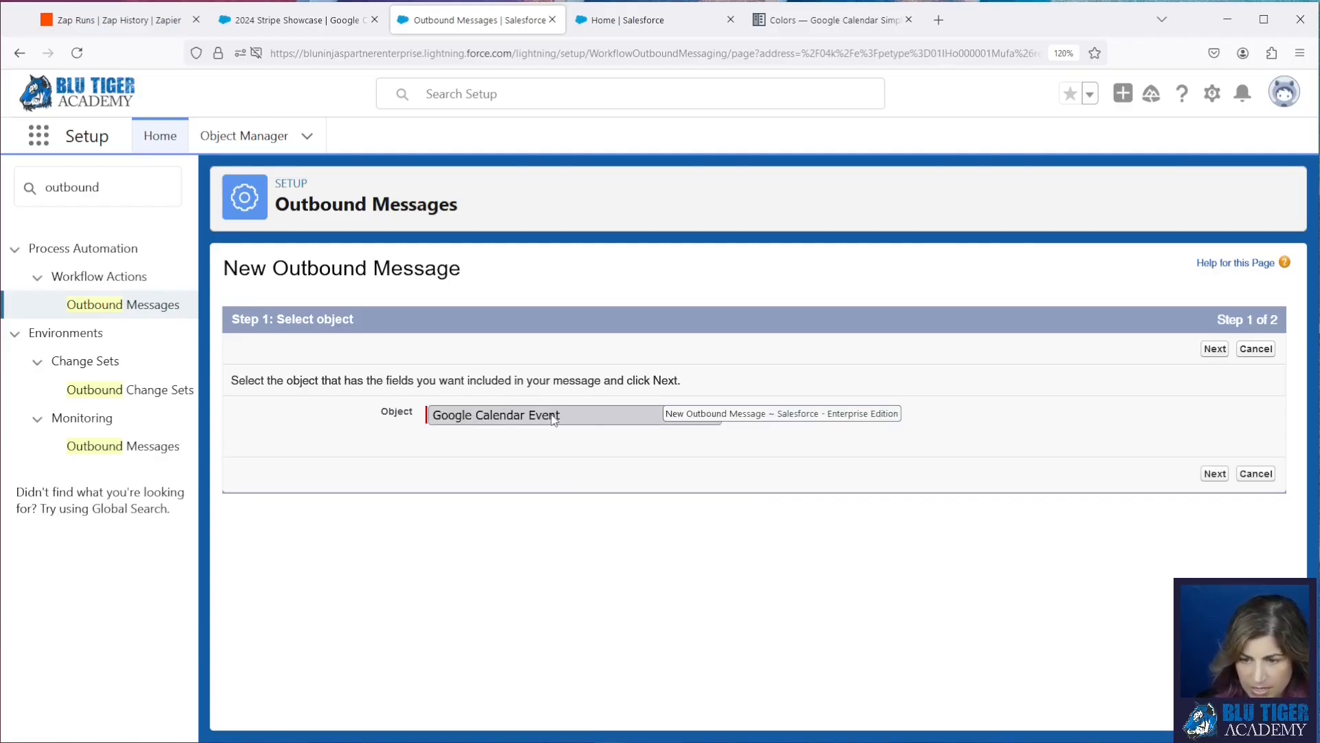
{"action": "left_click", "coordinate": [1214, 349]}
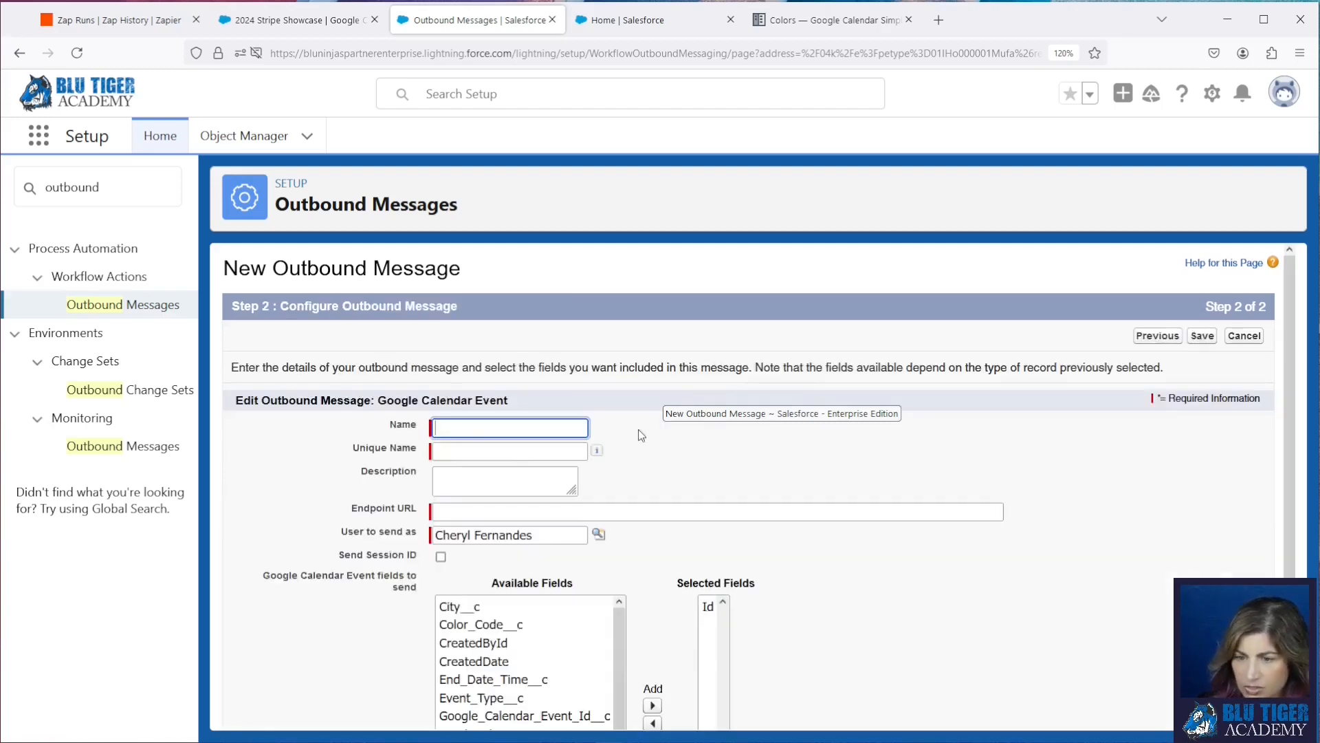
Step: Name the new outbound message "Zapier V2 | Google Calendar Event" and let its unique name fill in from that
{"action": "left_click", "coordinate": [464, 425]}
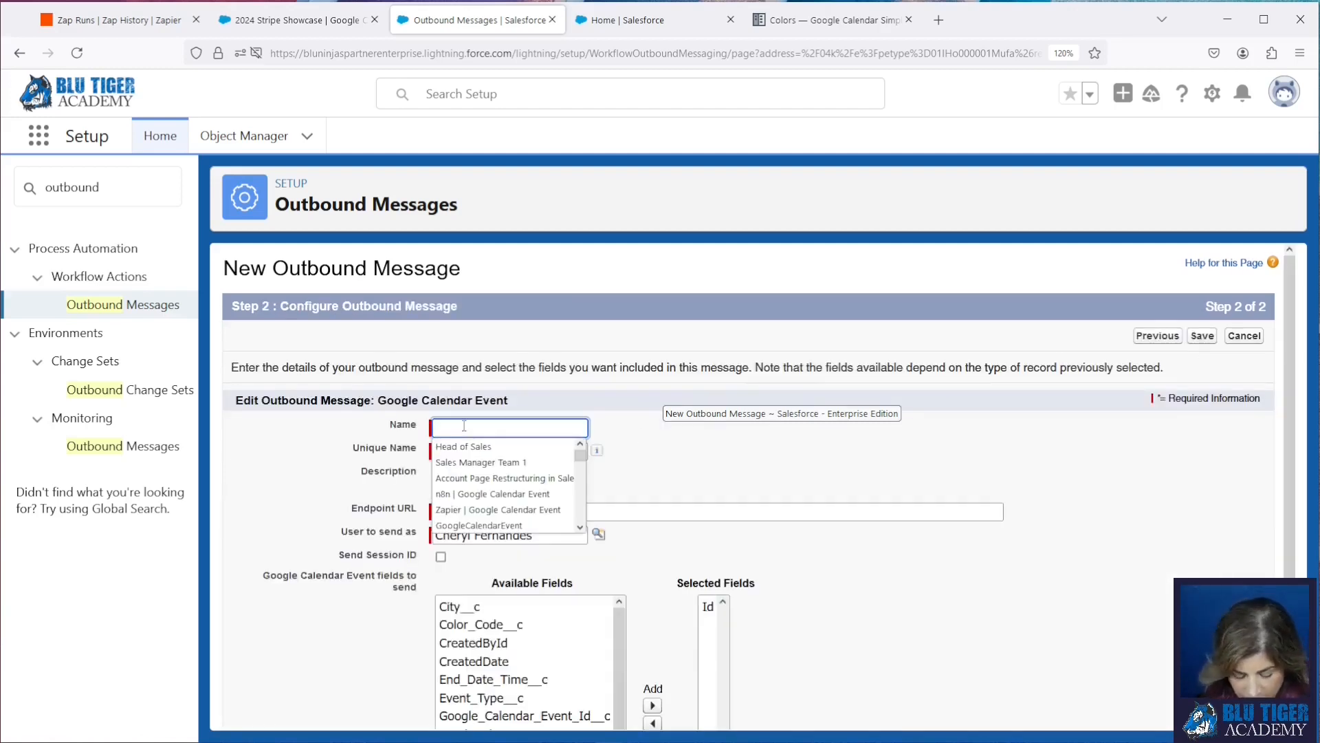
{"action": "type", "text": "Zapier V2 | Google Calendar Event"}
{"action": "key", "text": "Tab"}
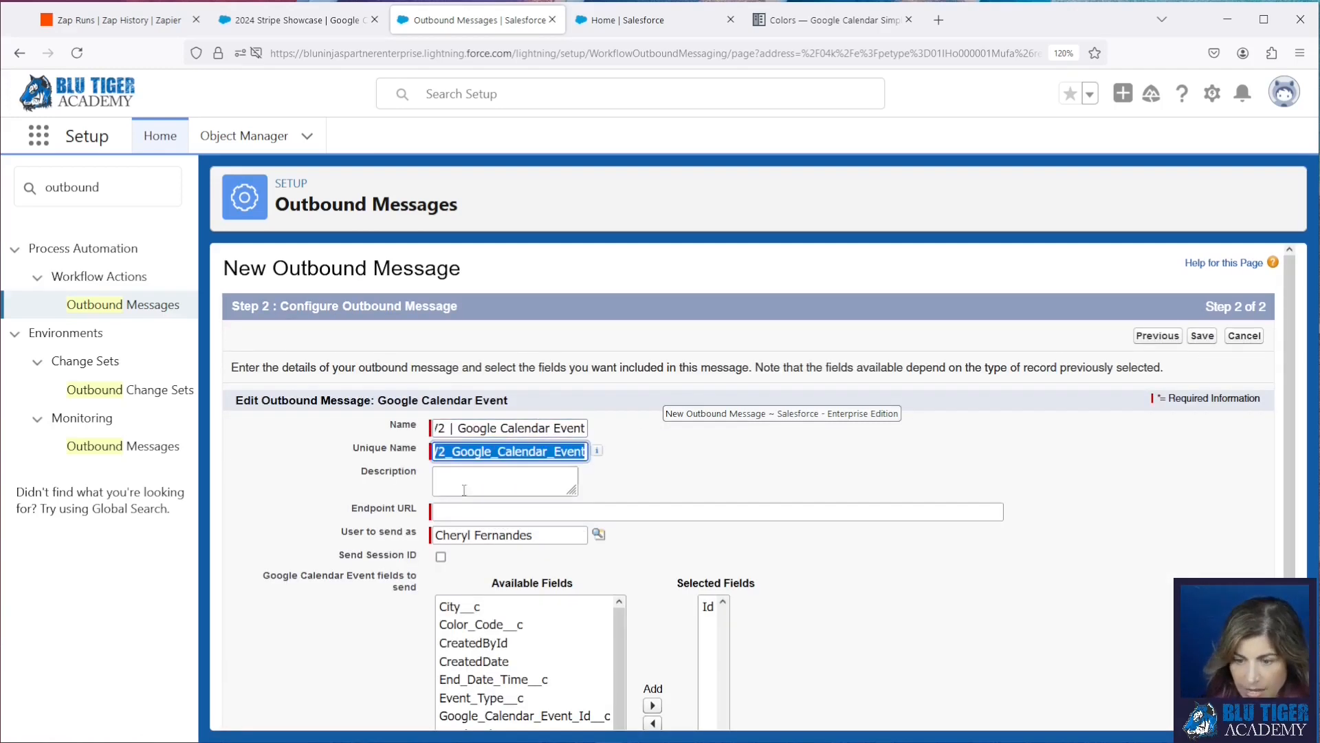
{"action": "left_click", "coordinate": [478, 512]}
{"action": "scroll", "coordinate": [487, 426], "scroll_direction": "down", "scroll_amount": 2}
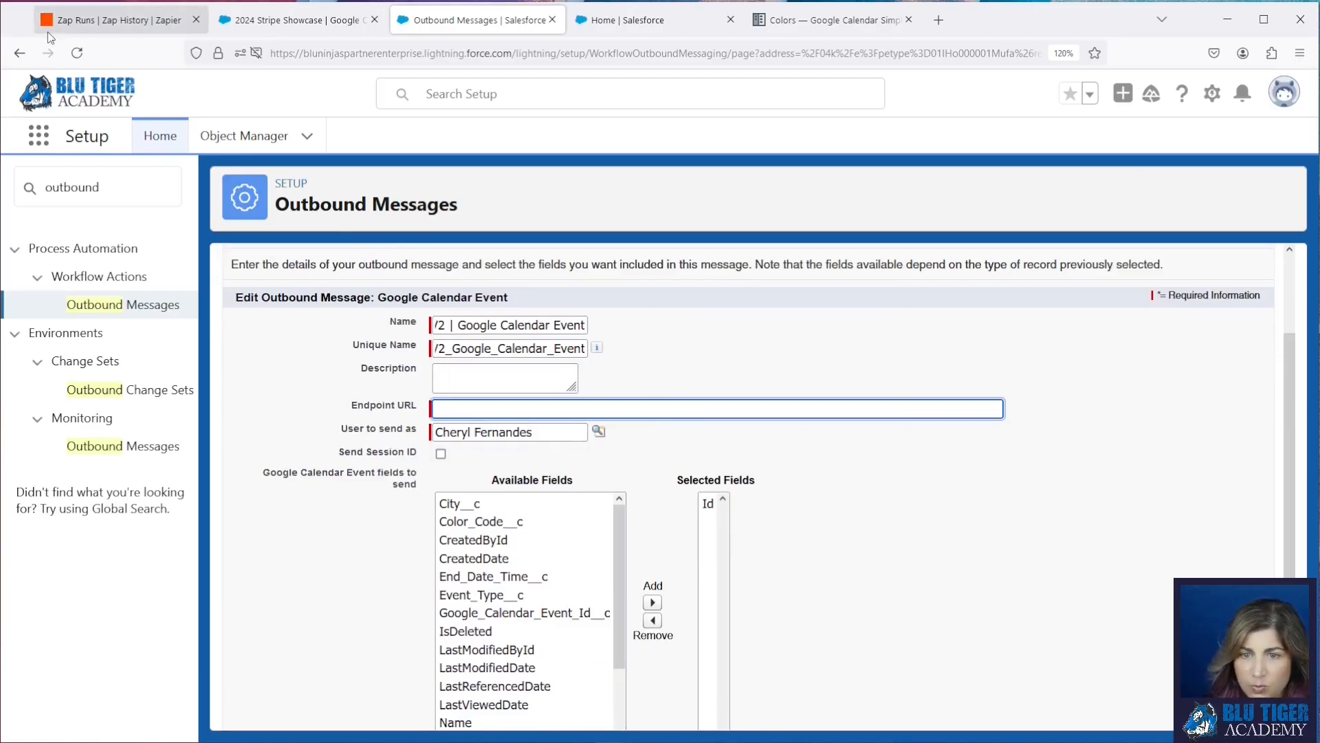
Step: Switch to Zapier, duplicate the "Google Calendar Event Automation - Scheduled/Canceled" Zap and open the copy in the editor
{"action": "left_click", "coordinate": [79, 25]}
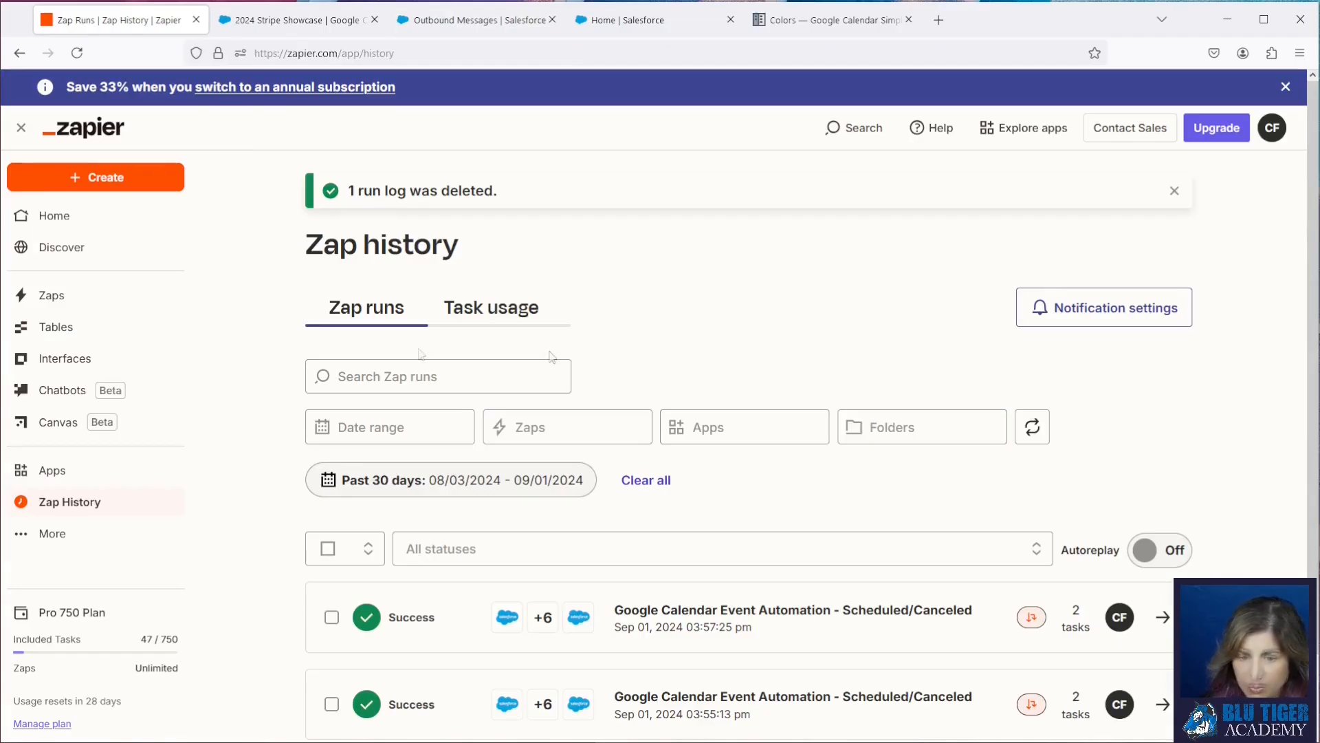
{"action": "left_click", "coordinate": [51, 296]}
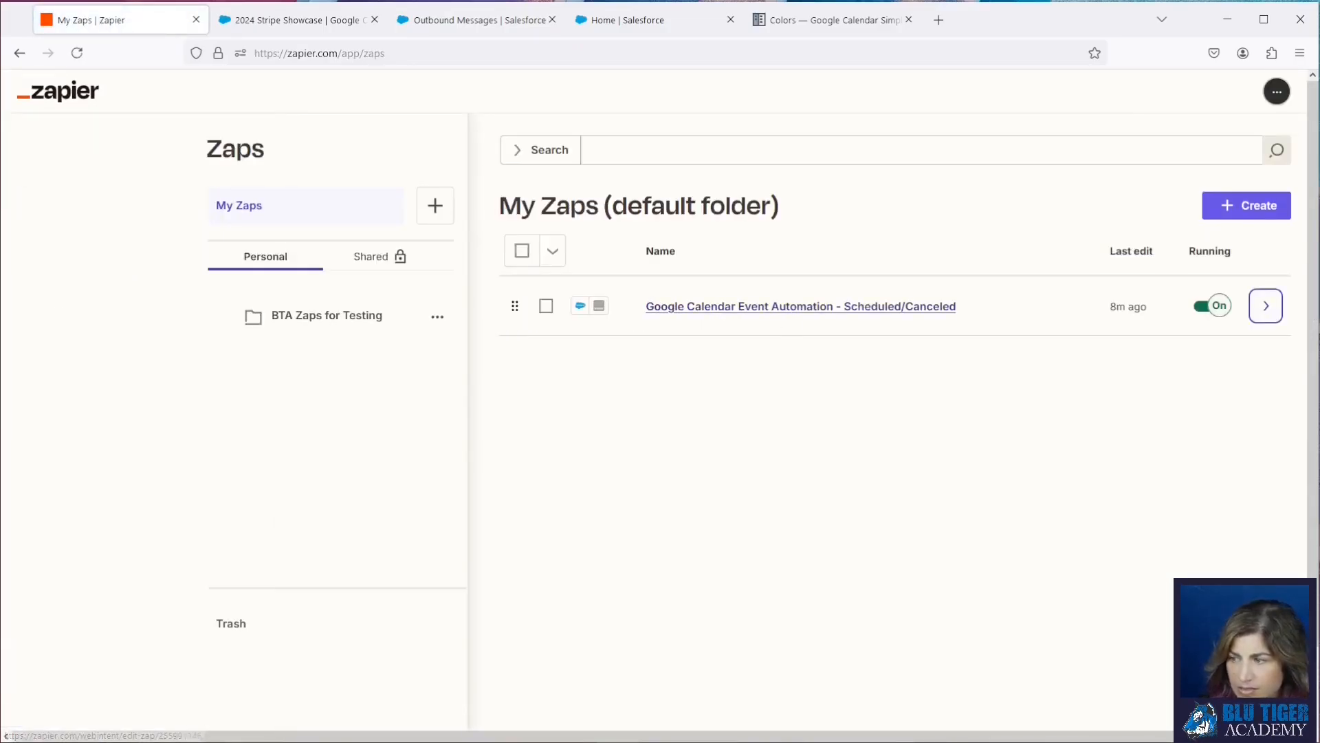
{"action": "left_click", "coordinate": [1268, 341]}
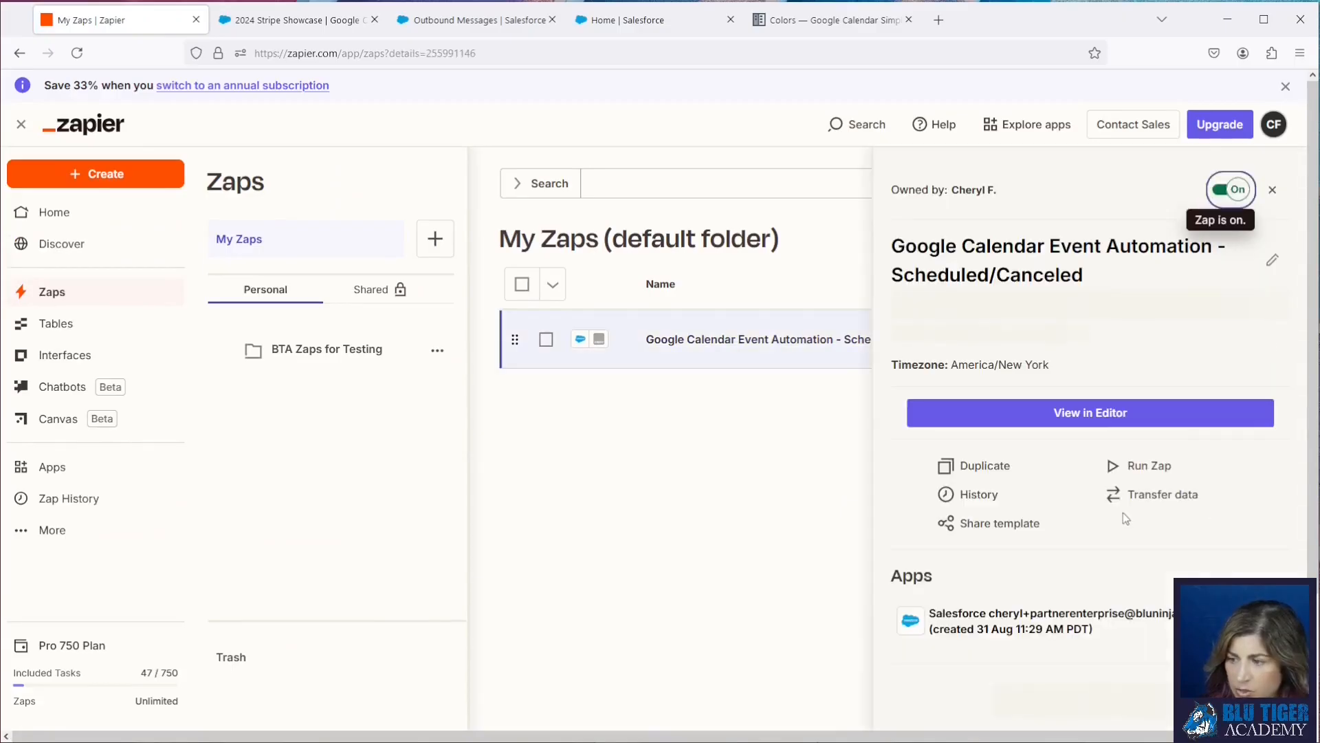
{"action": "left_click", "coordinate": [983, 467]}
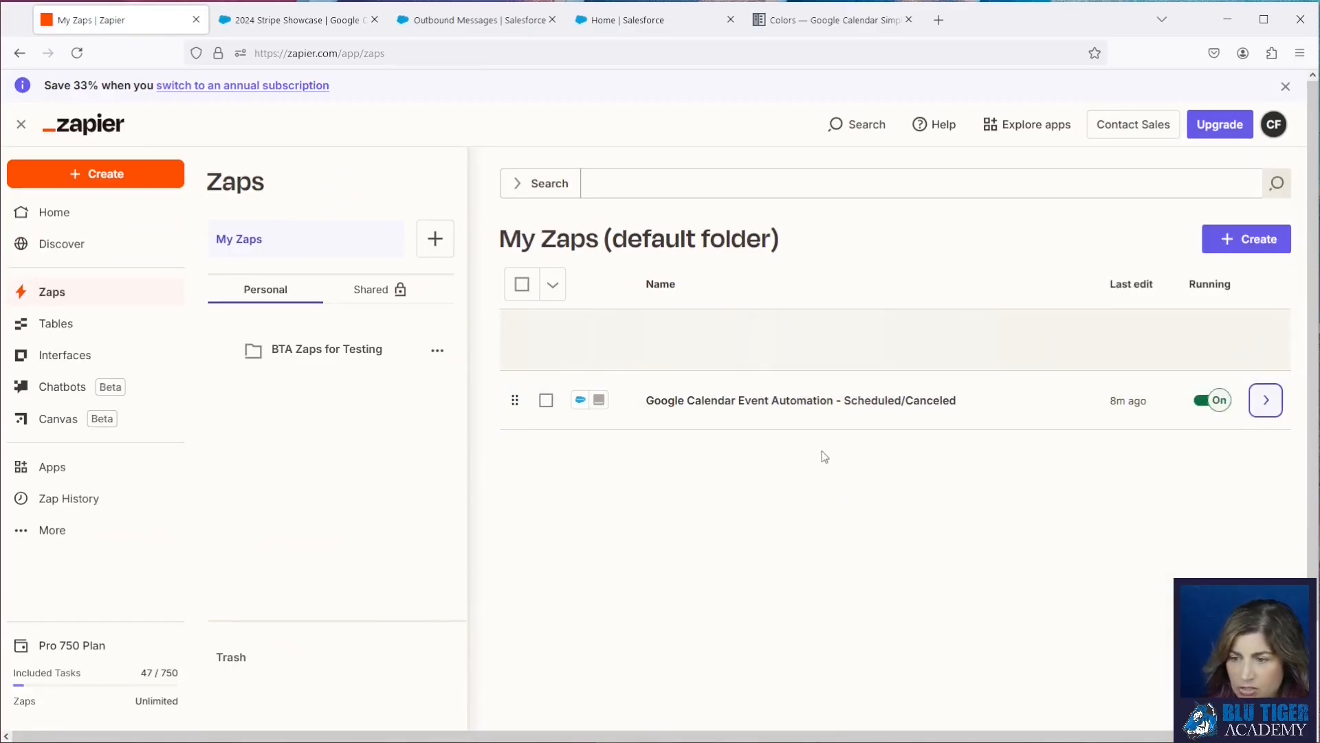
{"action": "left_click", "coordinate": [760, 344]}
Step: Rename the copied Zap to "Google Calendar Event Automation - Scheduled/Canceled - Outbound Message"
{"action": "left_click", "coordinate": [618, 87]}
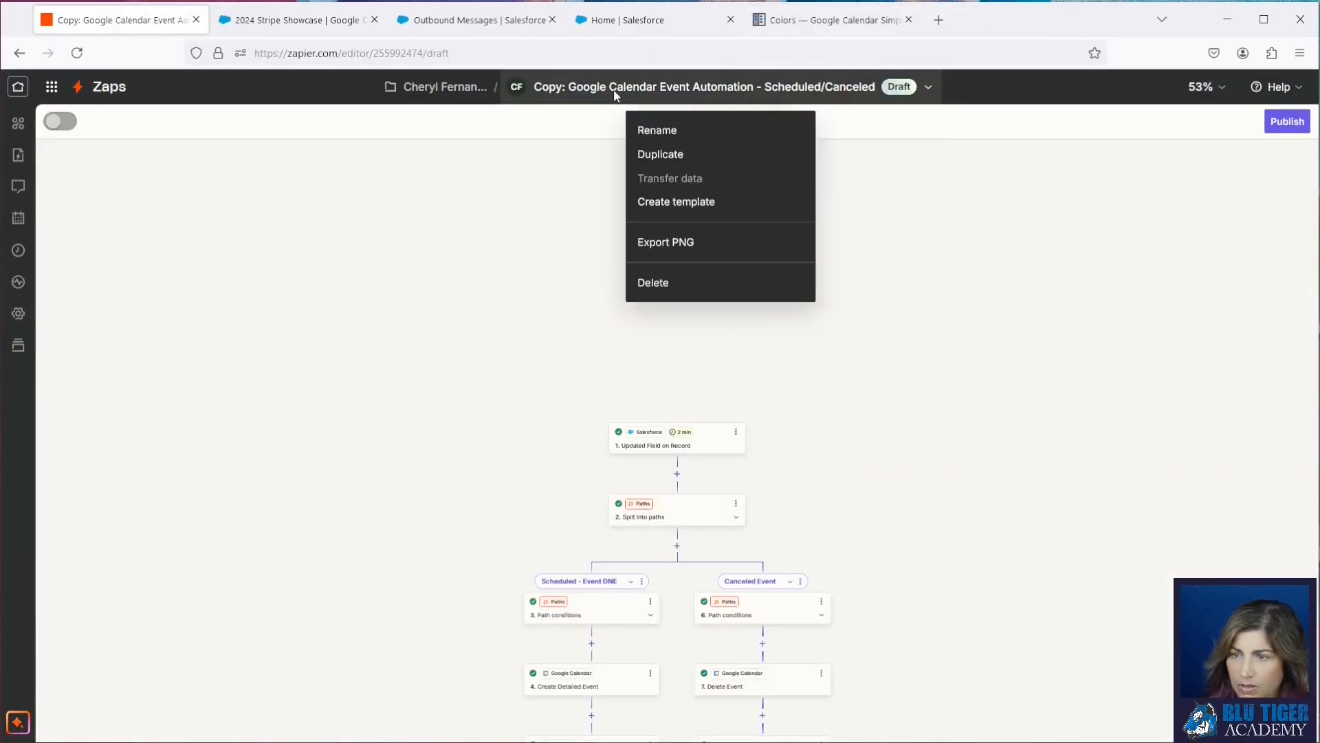
{"action": "left_click", "coordinate": [643, 130]}
{"action": "left_click", "coordinate": [524, 86]}
{"action": "left_click_drag", "start_coordinate": [519, 87], "coordinate": [456, 86]}
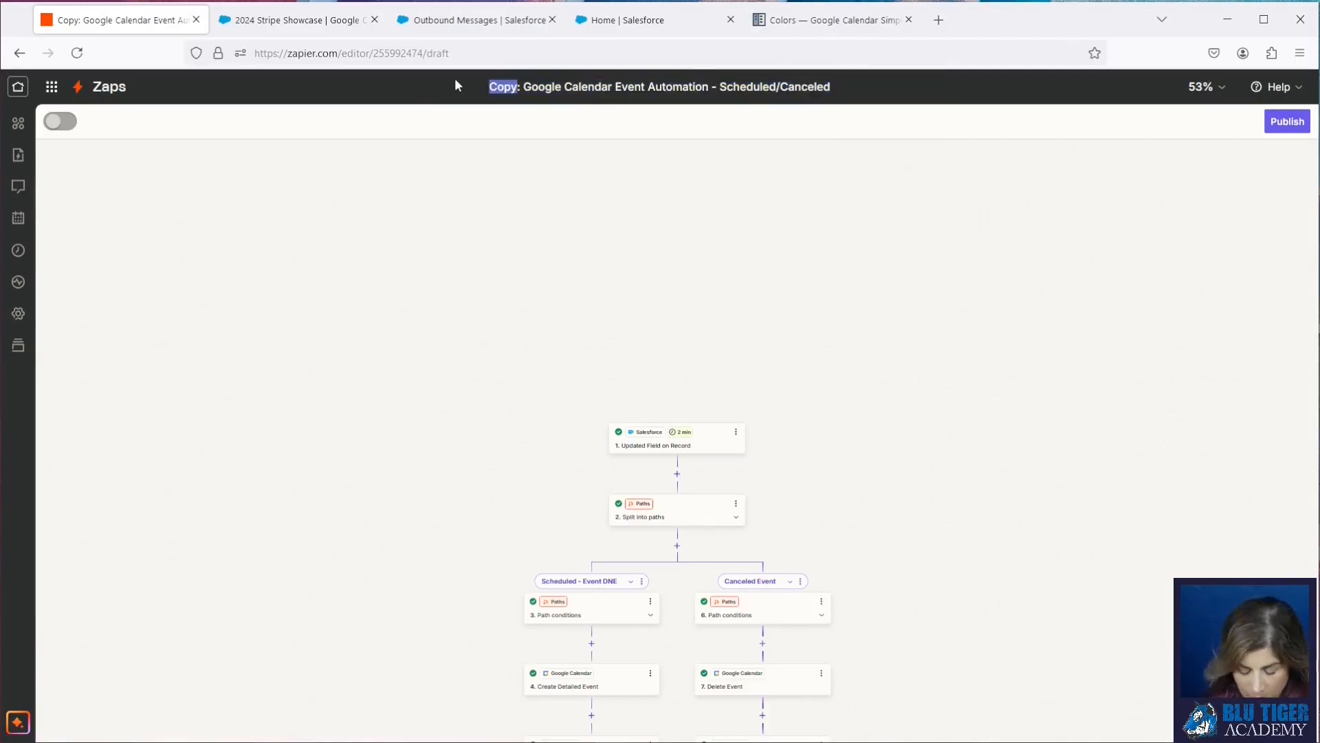
{"action": "key", "text": "BackSpace"}
{"action": "type", "text": "Outbound Message"}
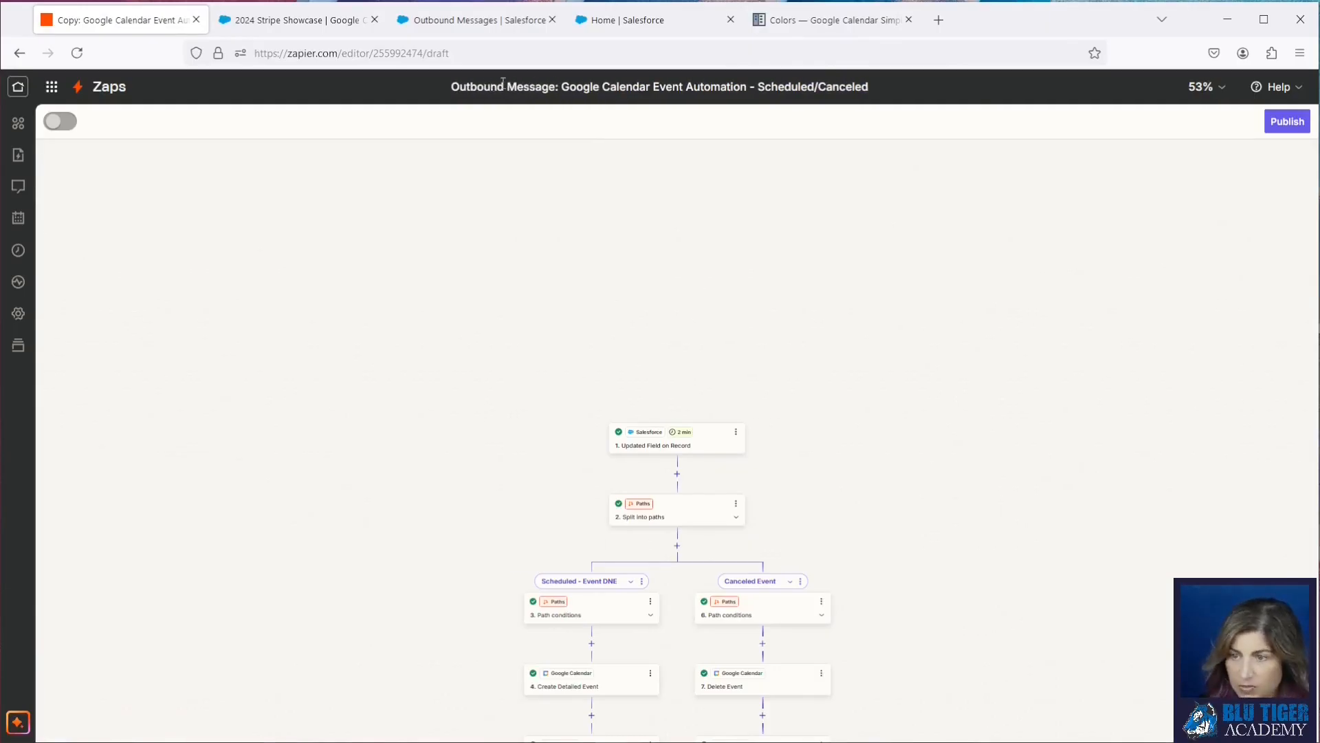
{"action": "left_click_drag", "start_coordinate": [563, 87], "coordinate": [450, 87]}
{"action": "key", "text": "ctrl+x"}
{"action": "left_click", "coordinate": [817, 88]}
{"action": "type", "text": "-"}
{"action": "key", "text": "ctrl+v"}
{"action": "key", "text": "BackSpace"}
{"action": "key", "text": "BackSpace"}
{"action": "key", "text": "Return"}
Step: Change the copied Zap's Salesforce trigger event to New Outbound Message
{"action": "left_click", "coordinate": [1205, 86]}
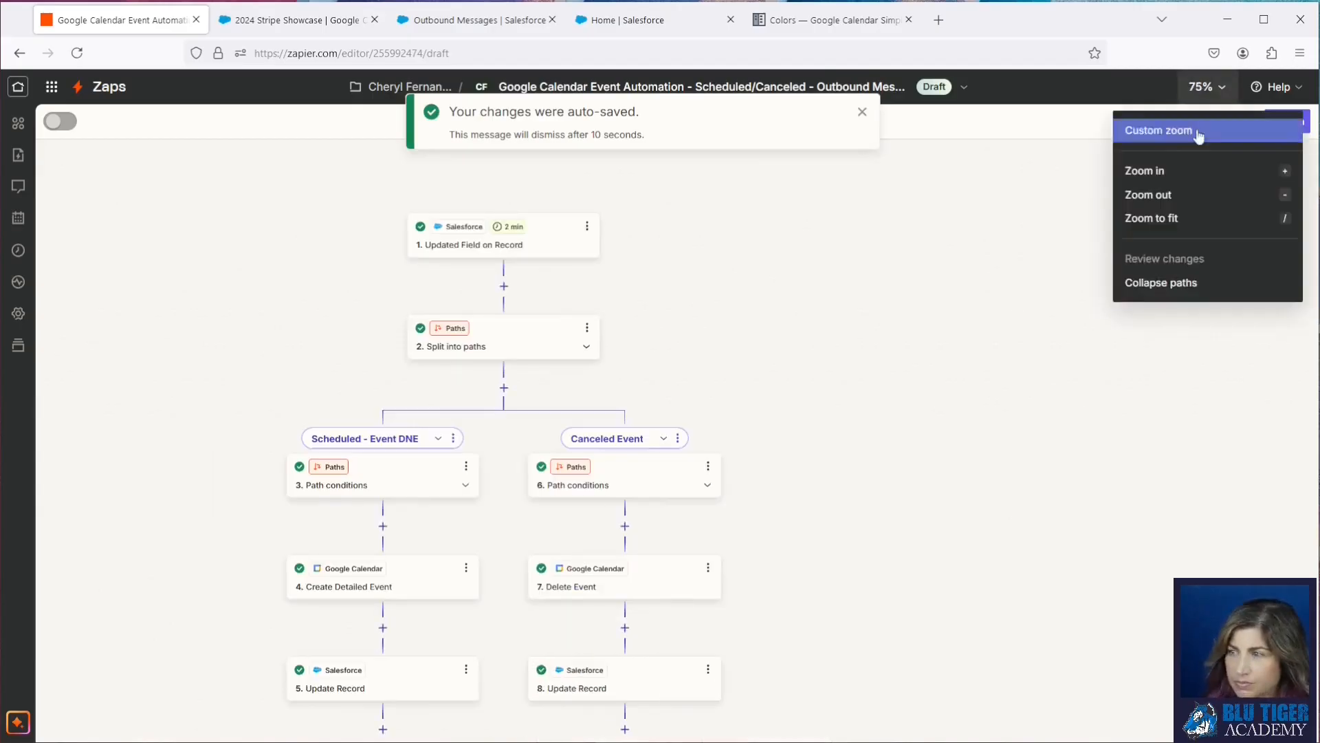
{"action": "left_click", "coordinate": [1199, 131]}
{"action": "left_click", "coordinate": [537, 409]}
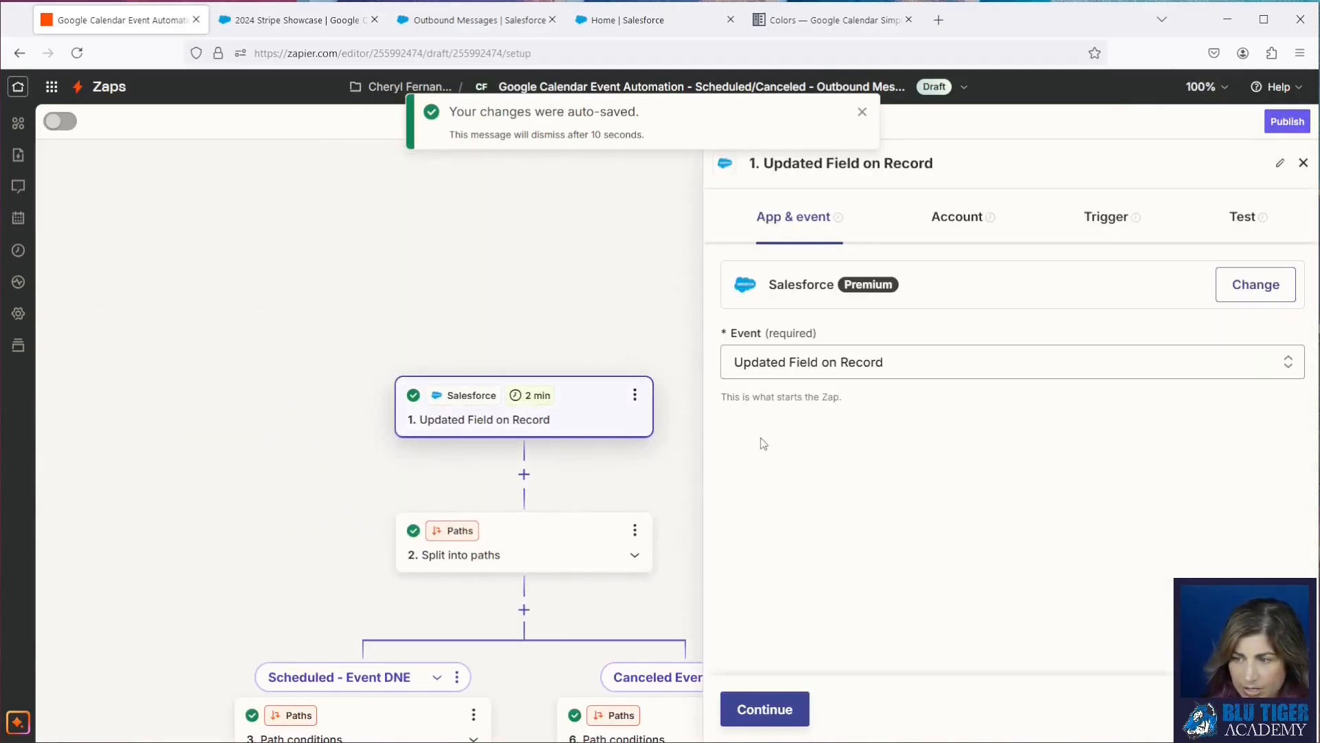
{"action": "left_click", "coordinate": [837, 336]}
{"action": "left_click", "coordinate": [779, 543]}
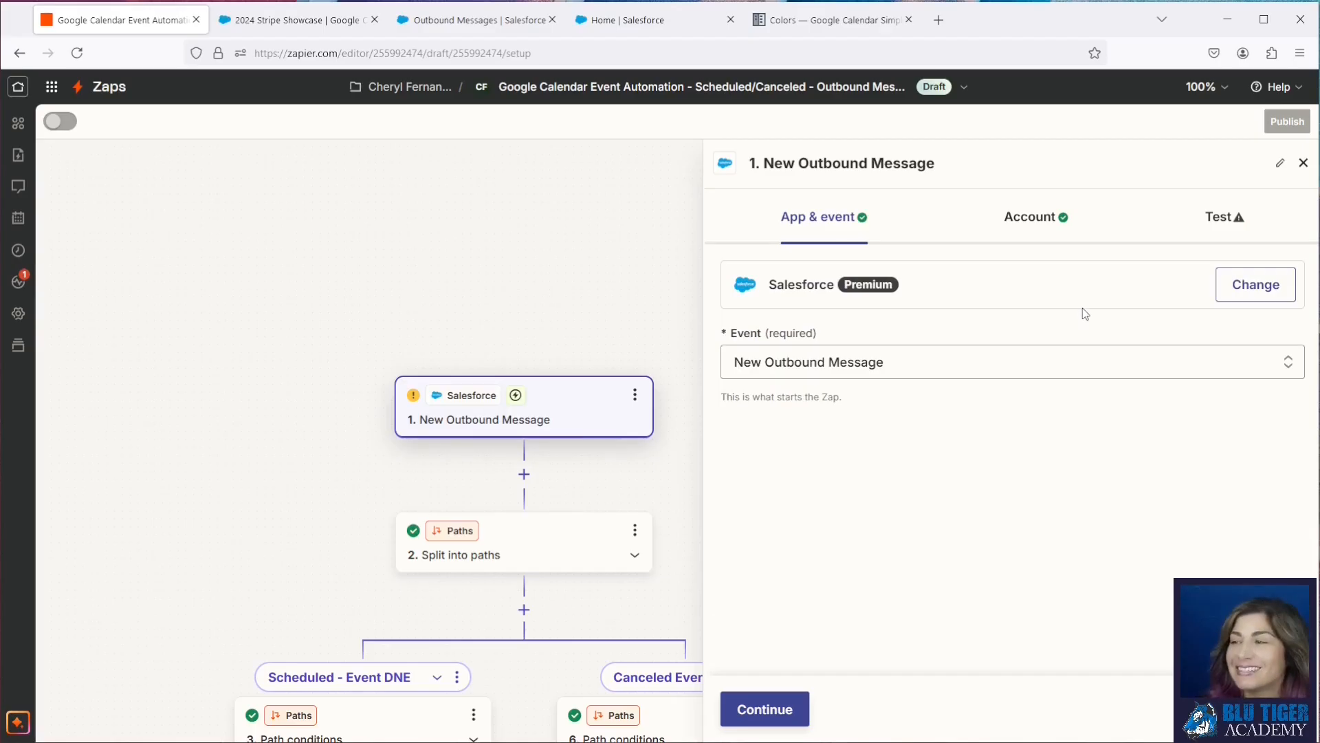
Step: Copy the webhook URL from the trigger's test section and paste it as the Endpoint URL of the Salesforce outbound message
{"action": "left_click", "coordinate": [1213, 224]}
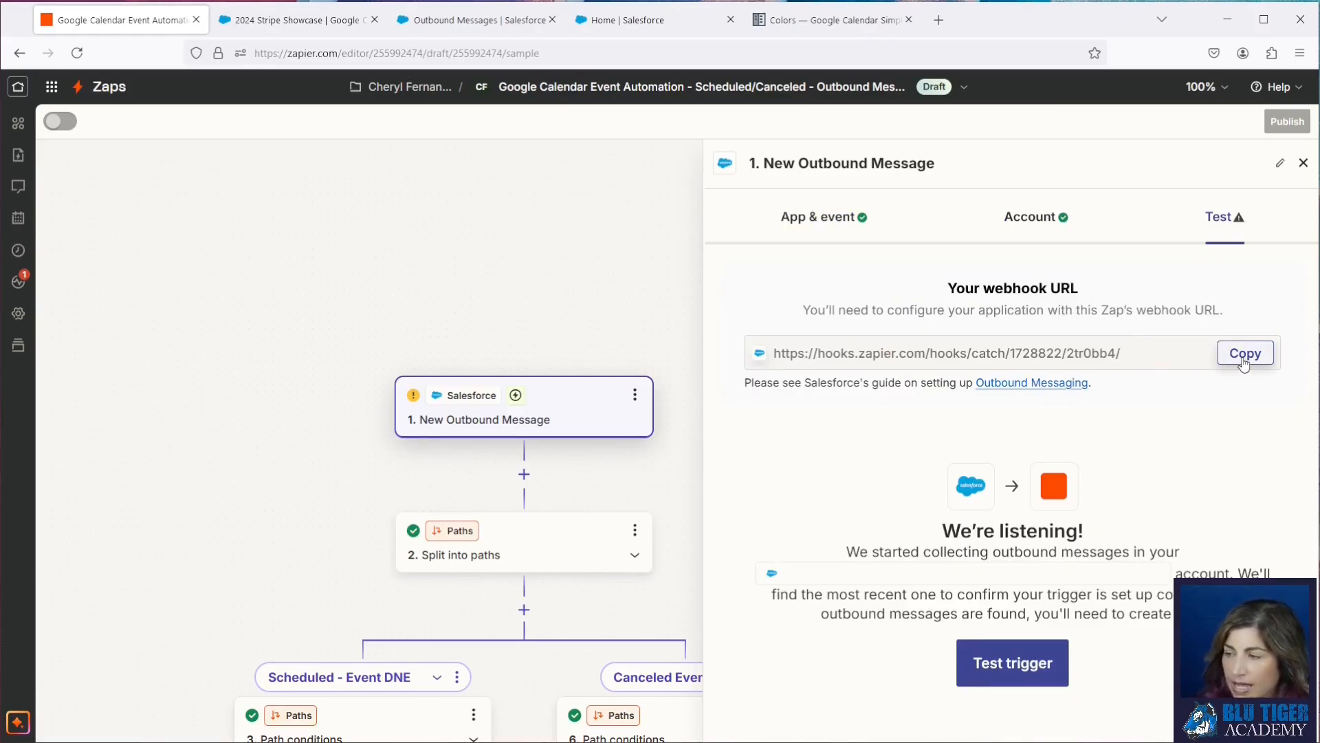
{"action": "left_click", "coordinate": [1243, 364]}
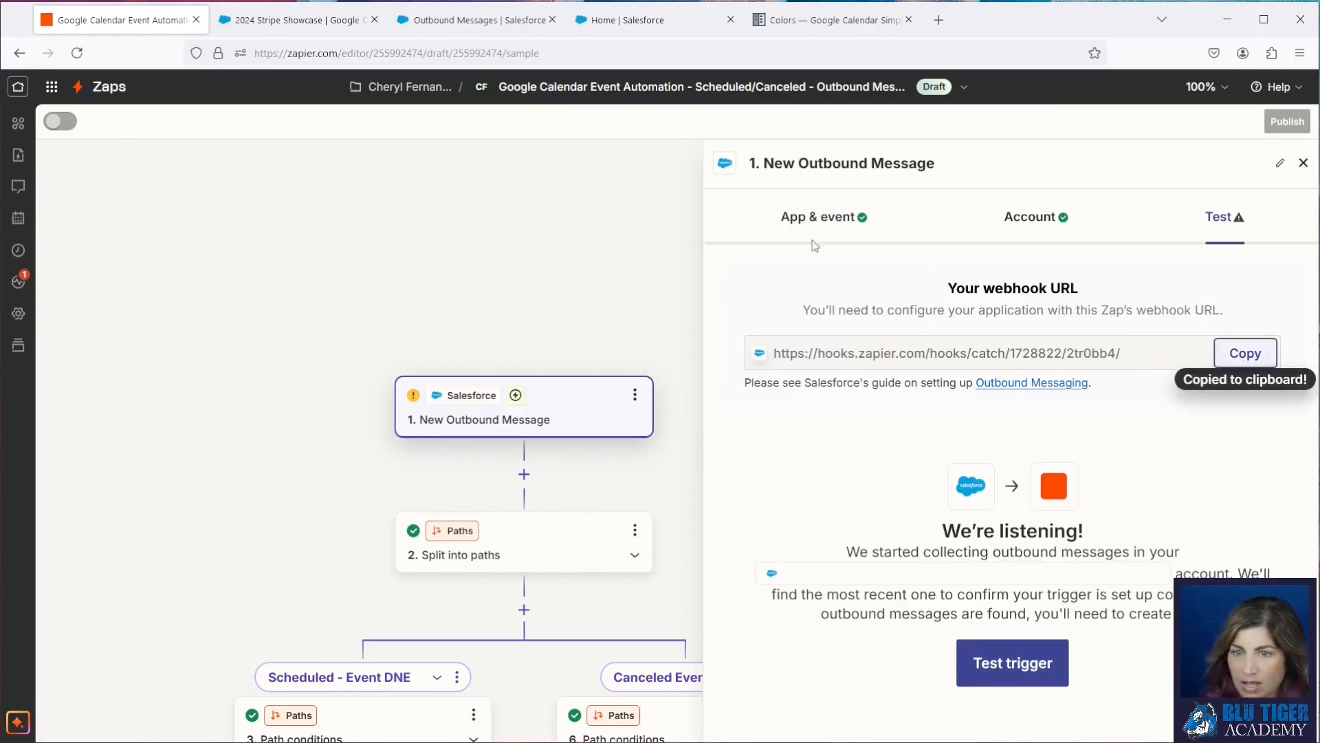
{"action": "left_click", "coordinate": [474, 20]}
{"action": "left_click", "coordinate": [478, 407]}
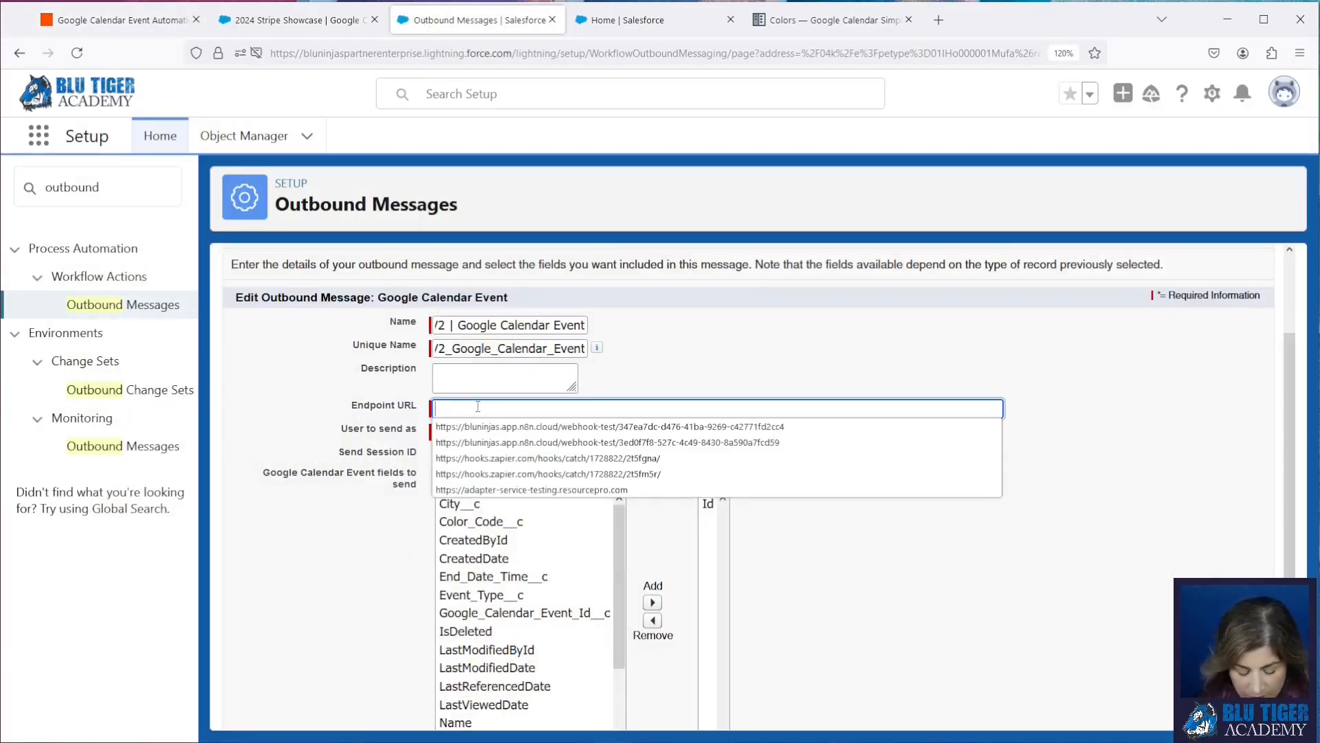
{"action": "key", "text": "ctrl+v"}
Step: Add all available fields to the outbound message except IsDeleted, LastReferencedDate, LastViewedDate, Status_Indicator__c and SystemModstamp
{"action": "scroll", "coordinate": [524, 489], "scroll_direction": "down", "scroll_amount": 2}
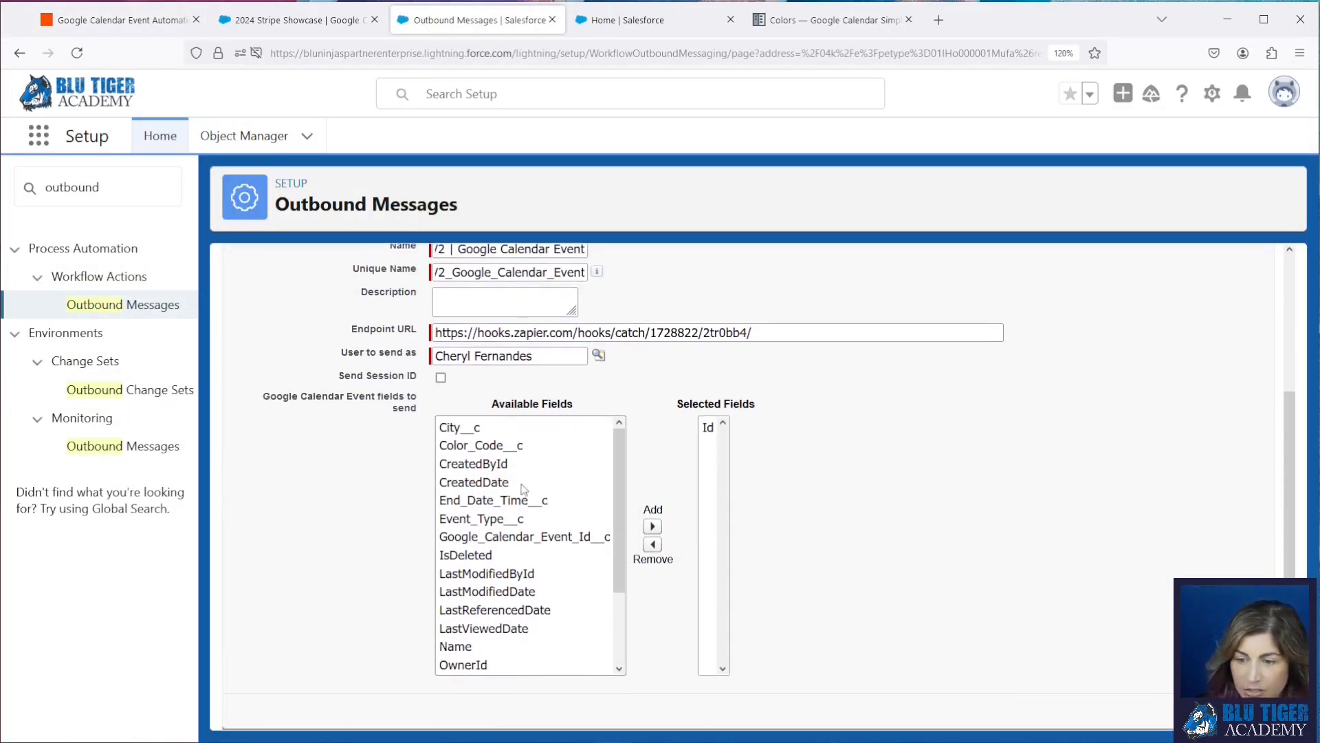
{"action": "left_click_drag", "start_coordinate": [467, 433], "coordinate": [495, 537]}
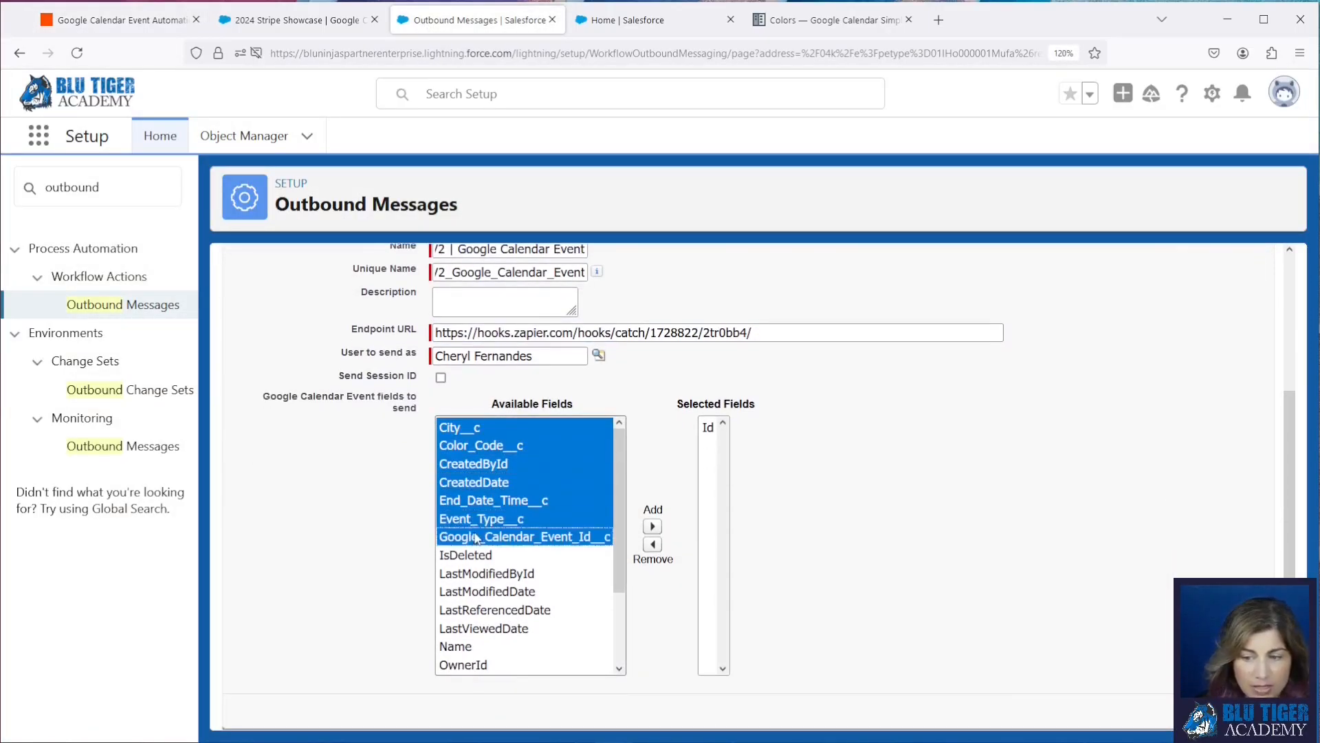
{"action": "left_click", "coordinate": [653, 527]}
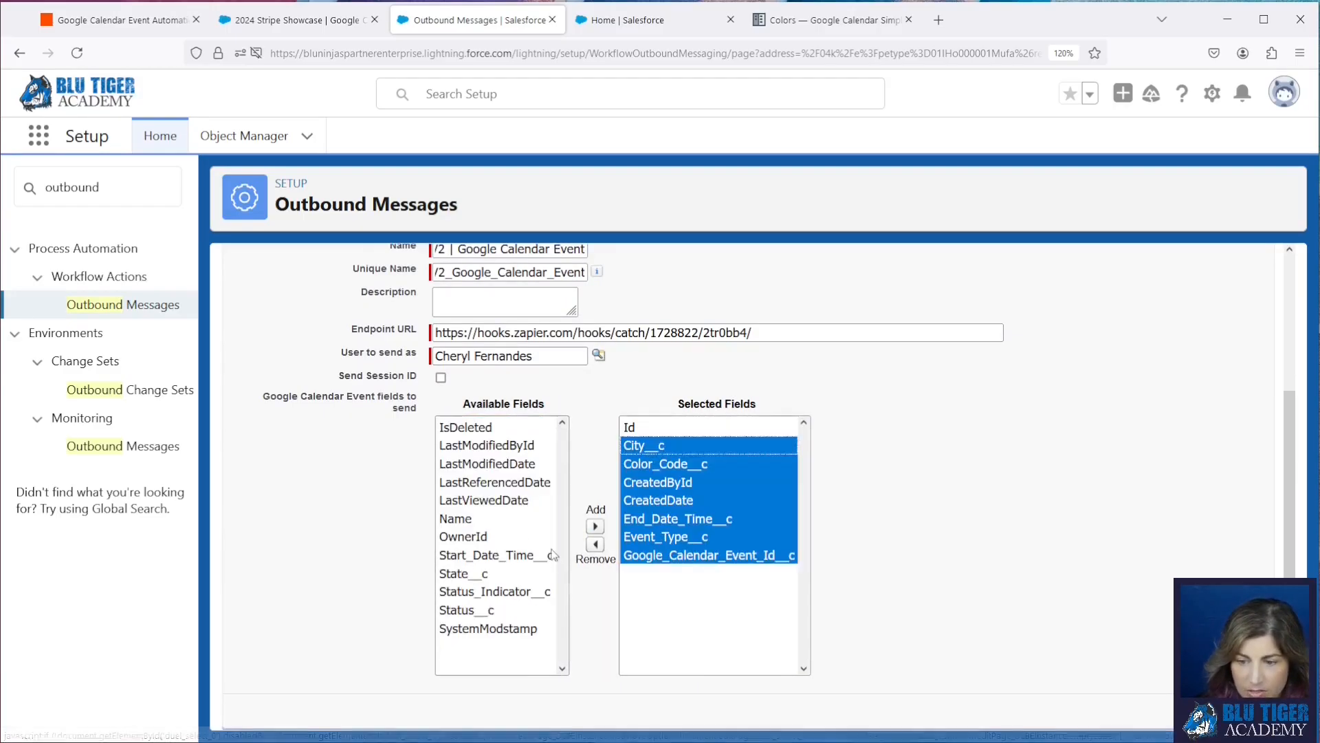
{"action": "left_click_drag", "start_coordinate": [504, 452], "coordinate": [488, 537]}
{"action": "left_click", "coordinate": [595, 526]}
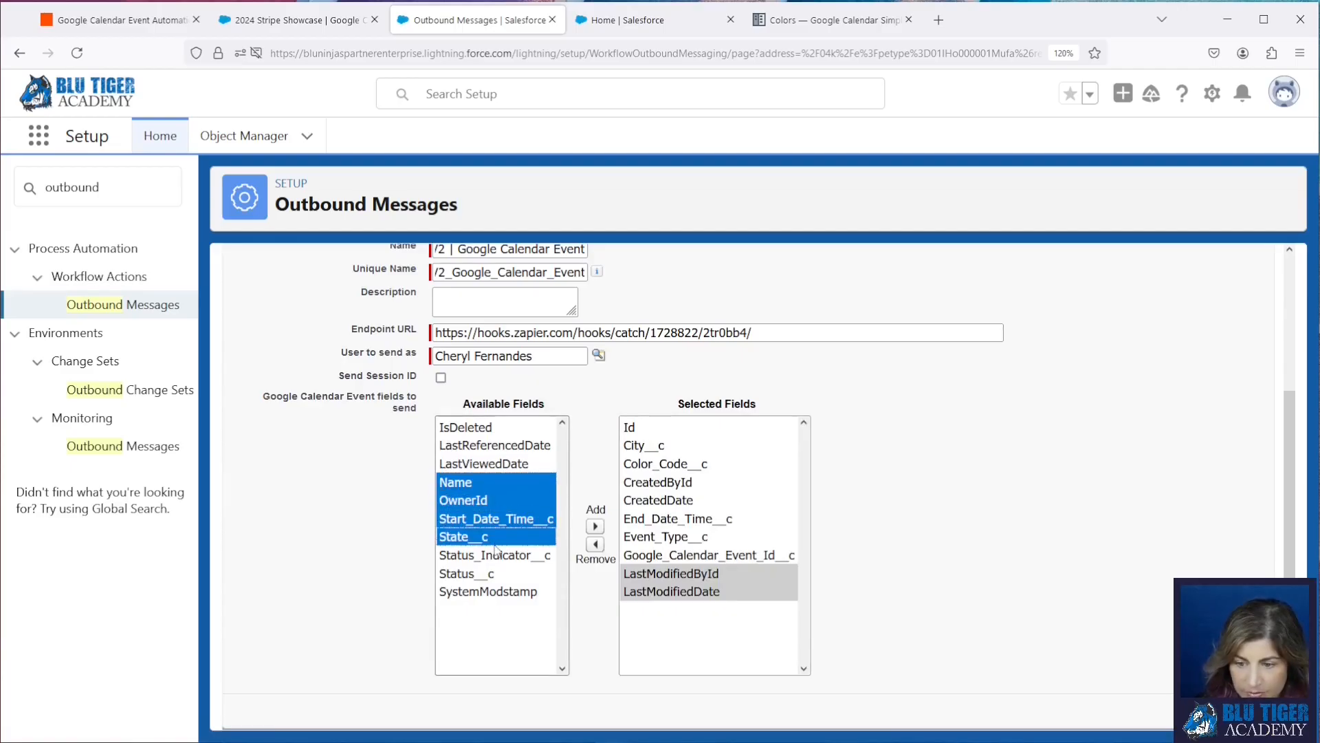
{"action": "left_click", "coordinate": [595, 526]}
{"action": "left_click", "coordinate": [491, 501]}
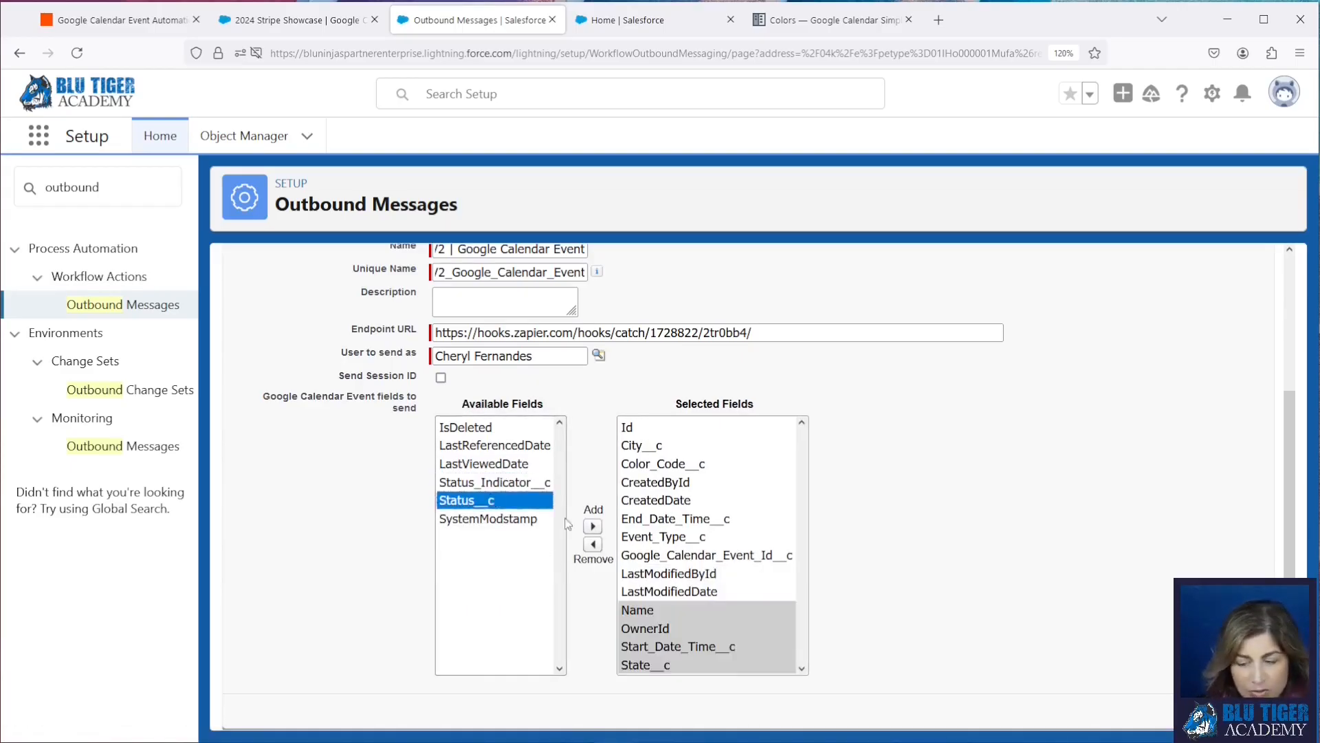
{"action": "left_click", "coordinate": [595, 527]}
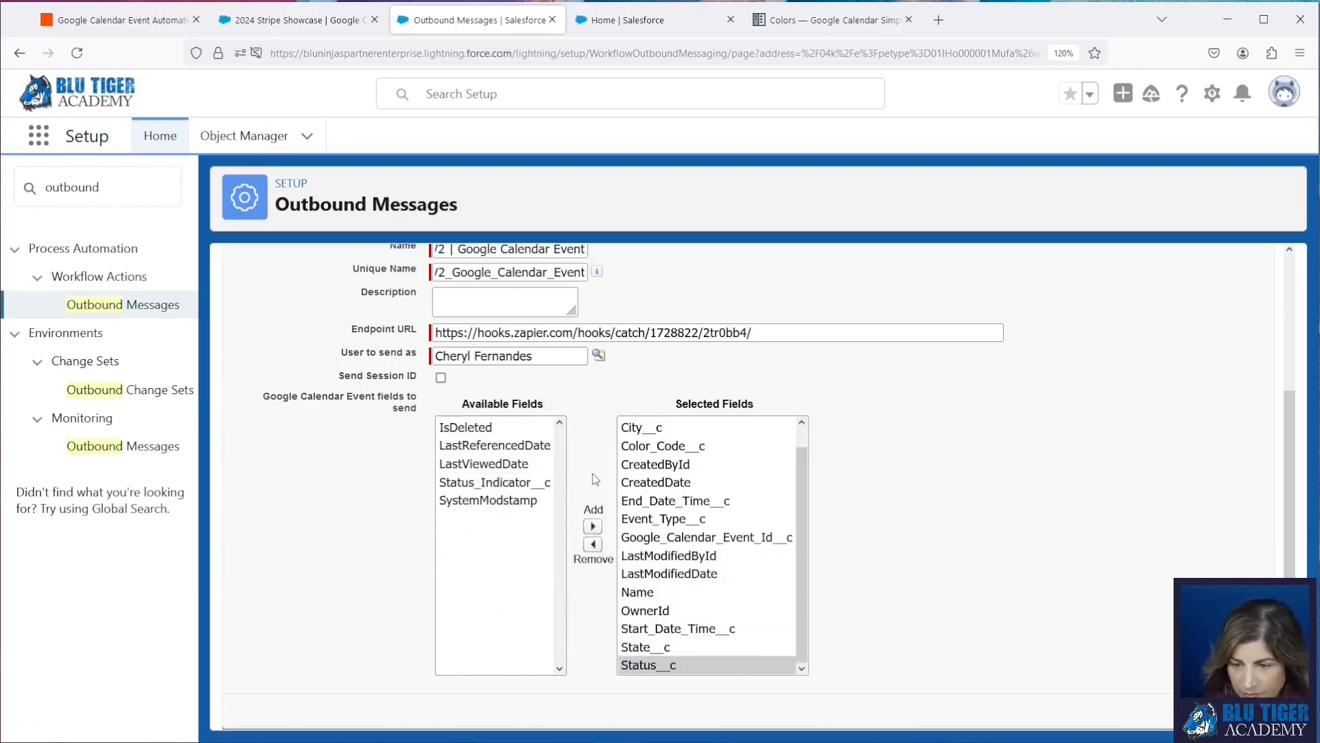
{"action": "scroll", "coordinate": [936, 620], "scroll_direction": "up", "scroll_amount": 3}
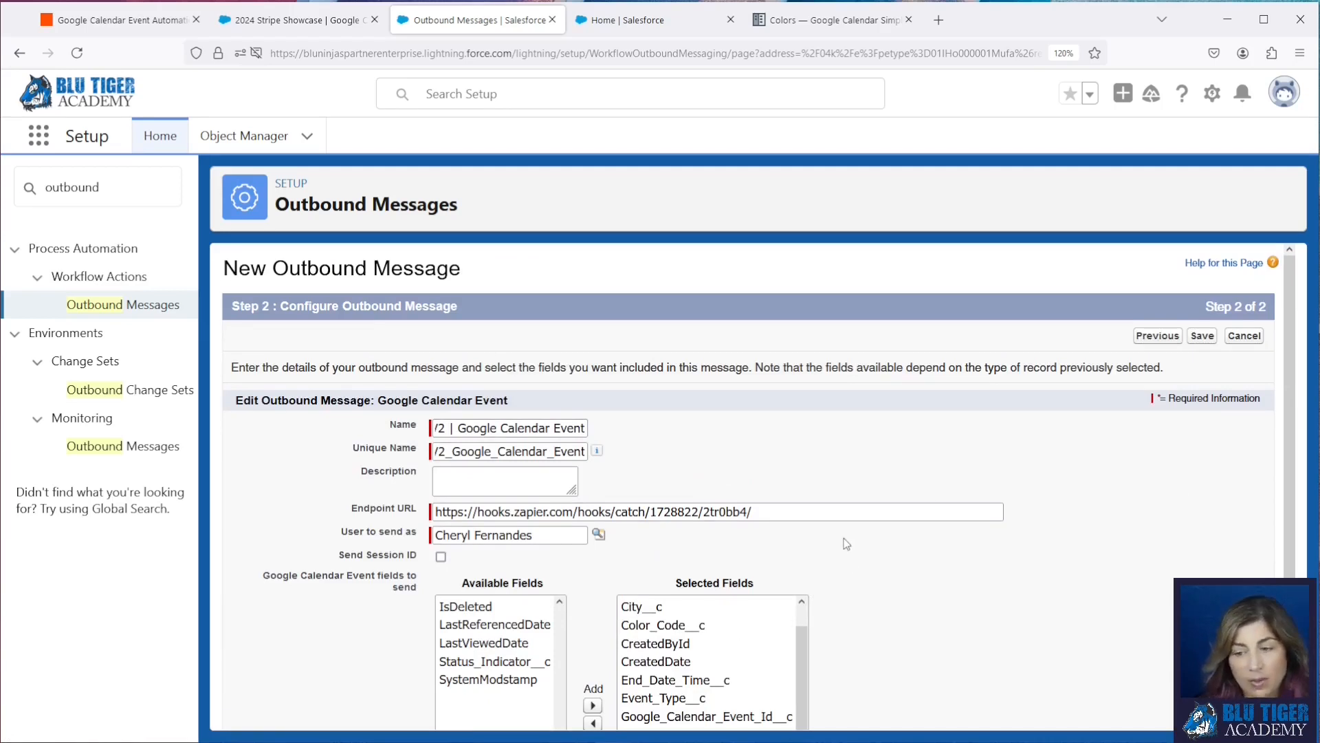
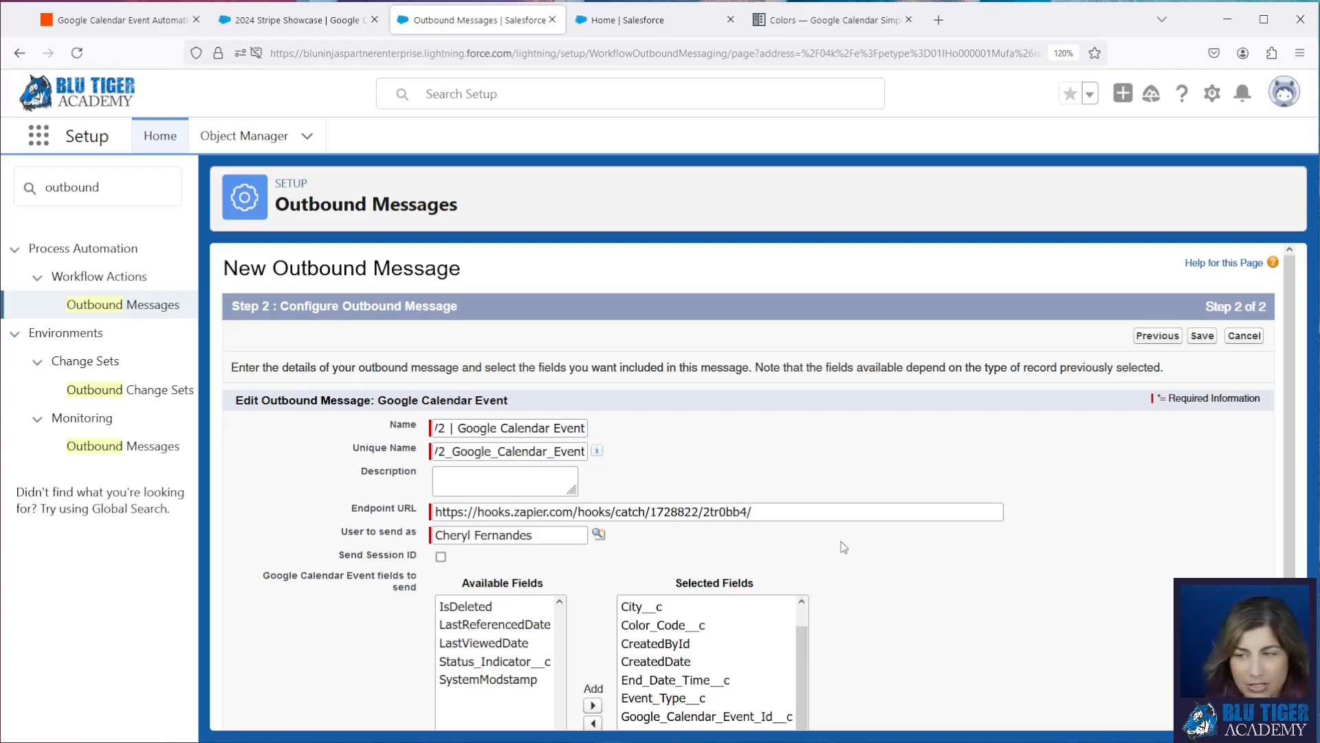
Step: Save the outbound message and create a new record-triggered flow from scratch
{"action": "left_click", "coordinate": [1202, 335]}
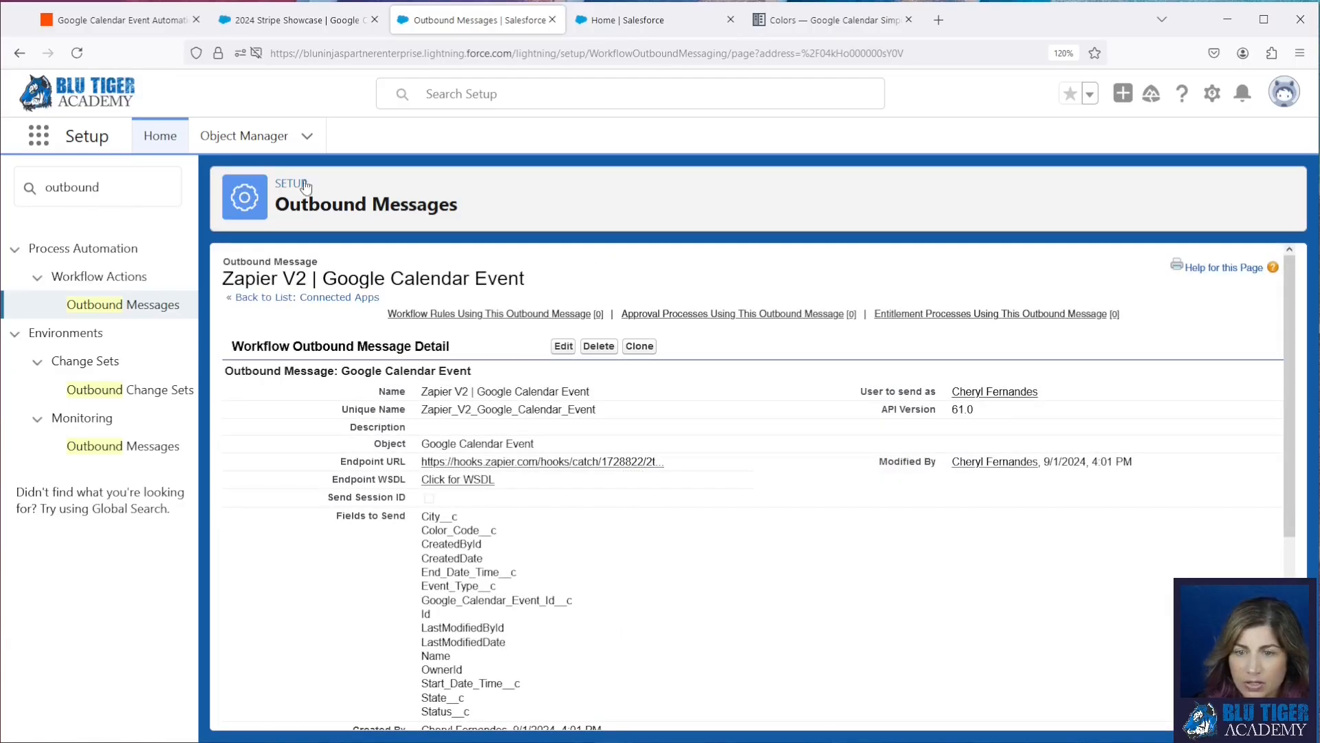
{"action": "left_click", "coordinate": [622, 20]}
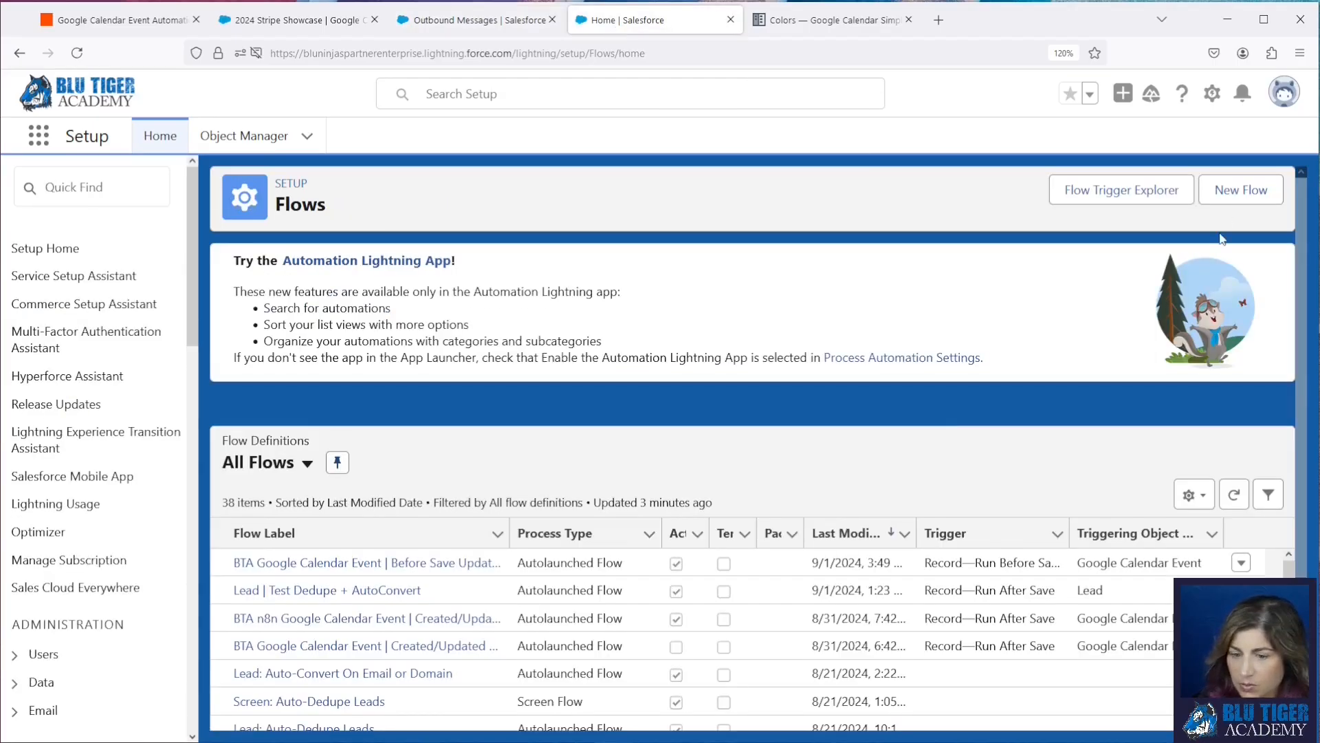
{"action": "left_click", "coordinate": [1231, 190]}
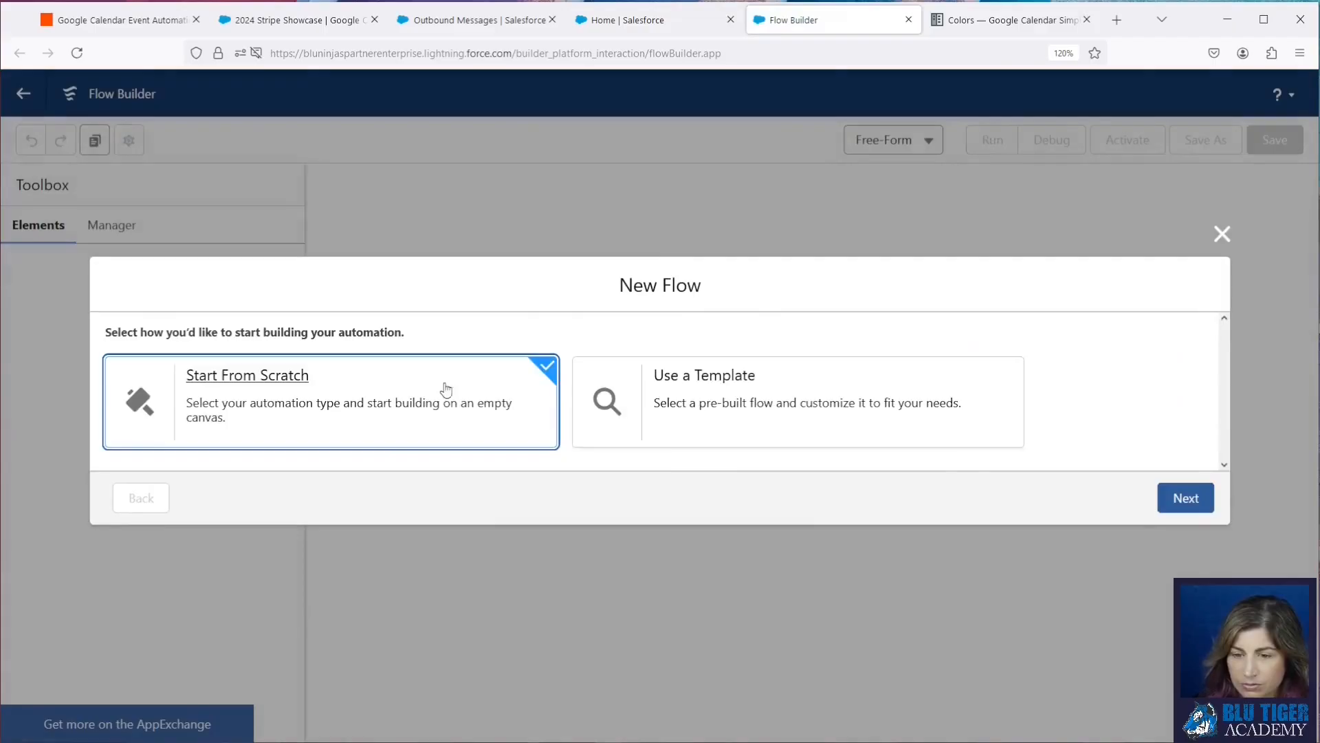
{"action": "left_click", "coordinate": [1162, 501]}
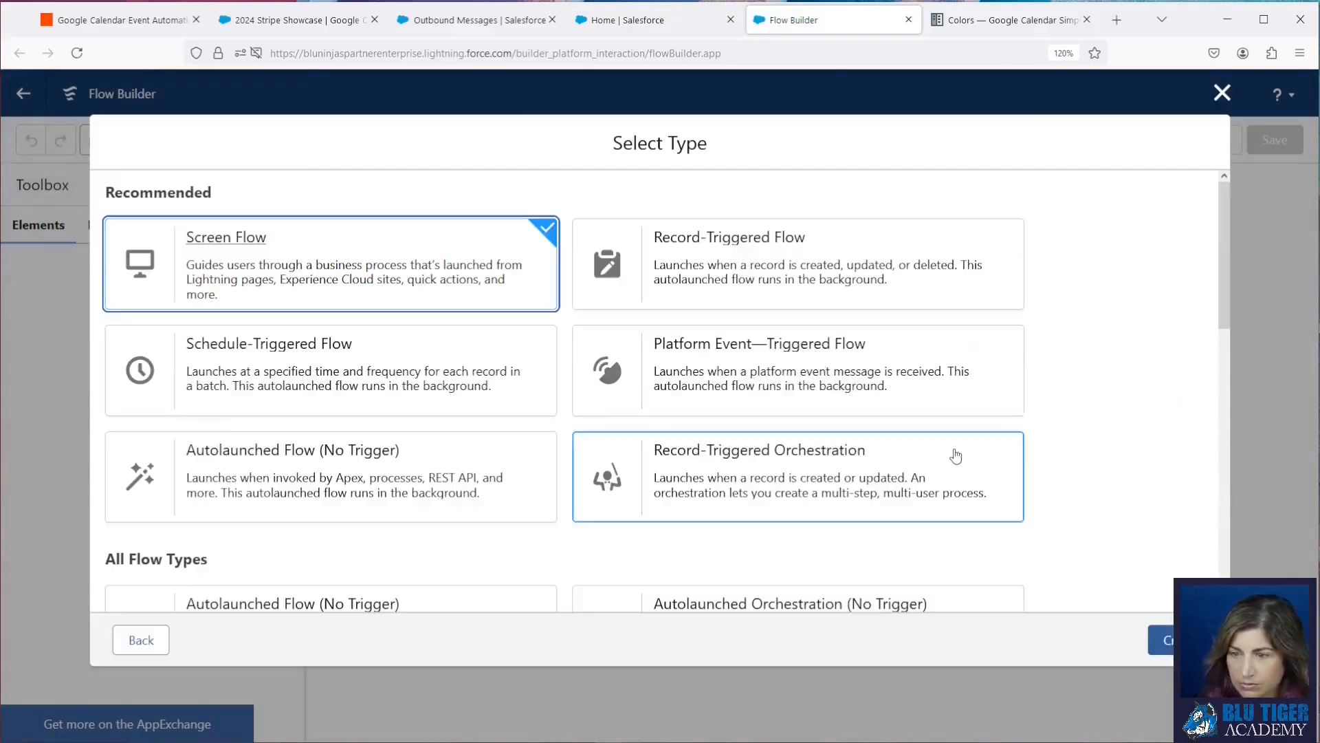
{"action": "left_click", "coordinate": [908, 278]}
{"action": "left_click", "coordinate": [1166, 640]}
Step: Set the flow's object to Google Calendar Event and trigger it when a record is created or updated
{"action": "left_click", "coordinate": [583, 339]}
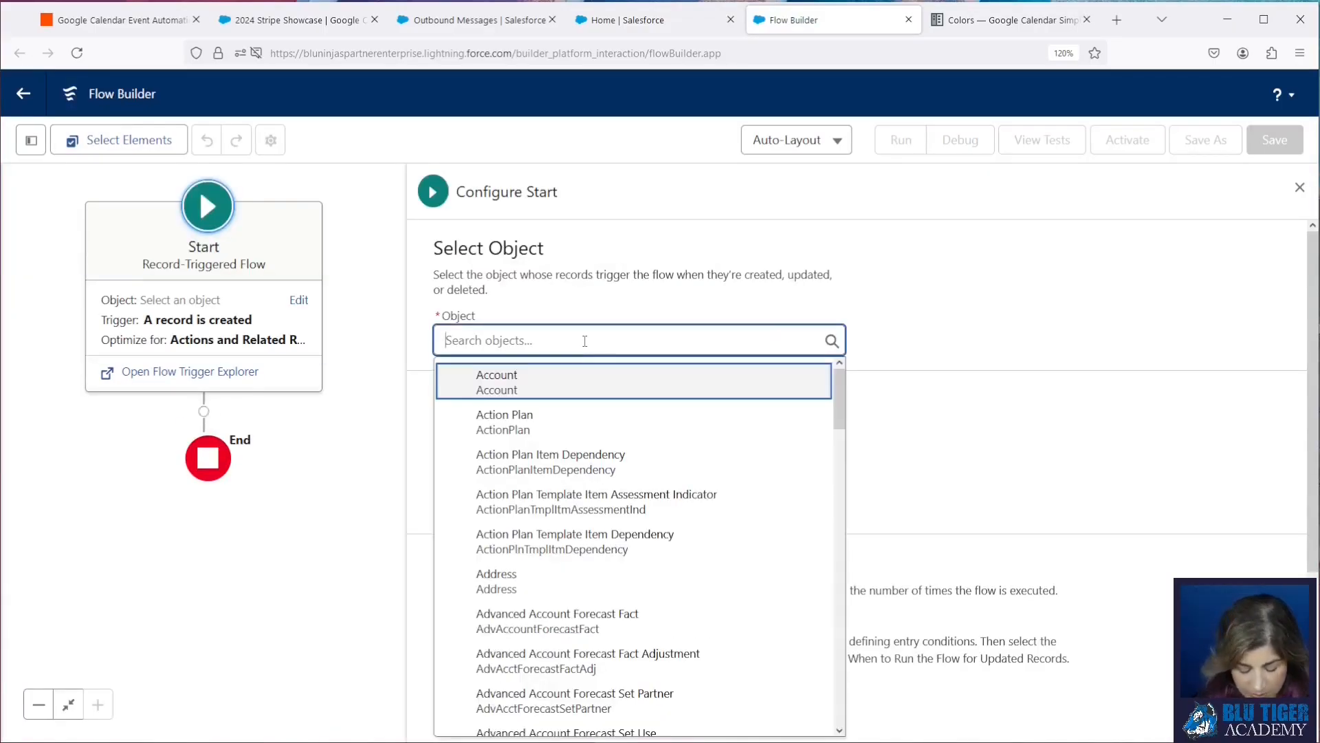
{"action": "type", "text": "google"}
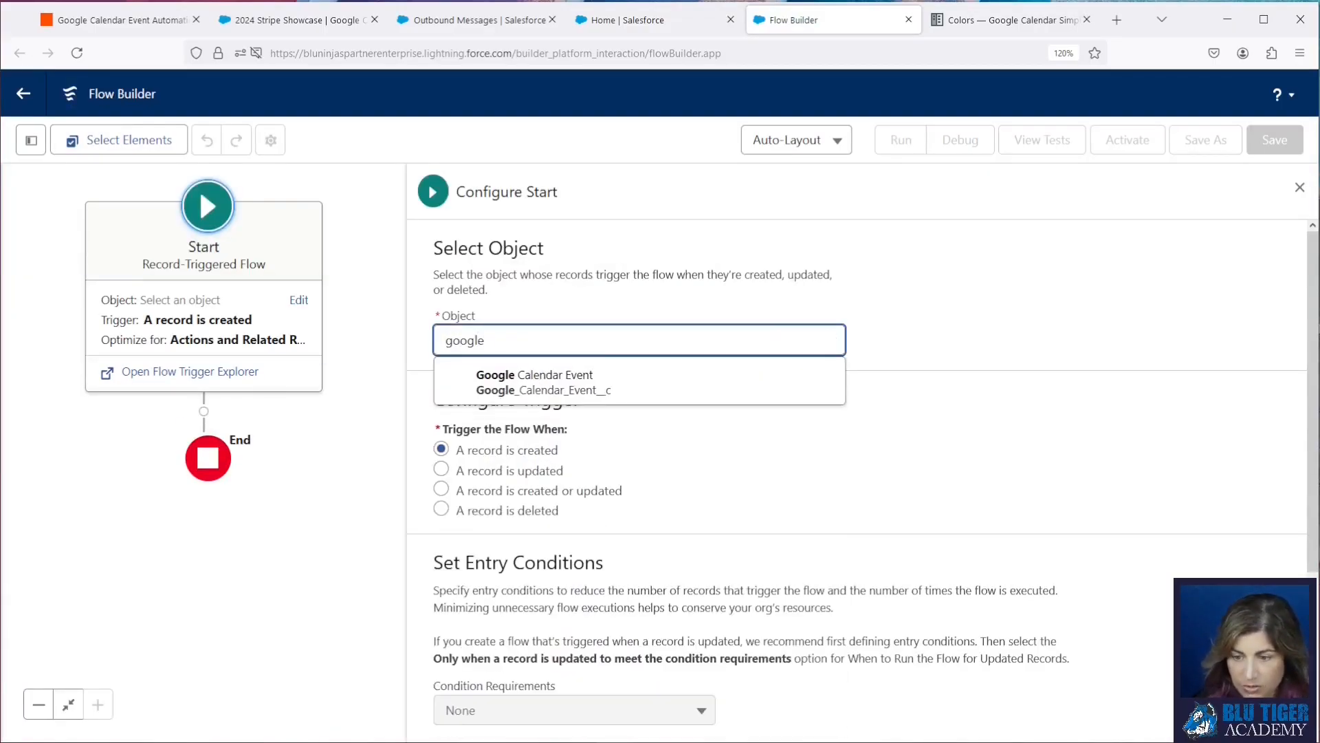
{"action": "left_click", "coordinate": [605, 382]}
{"action": "left_click", "coordinate": [442, 490]}
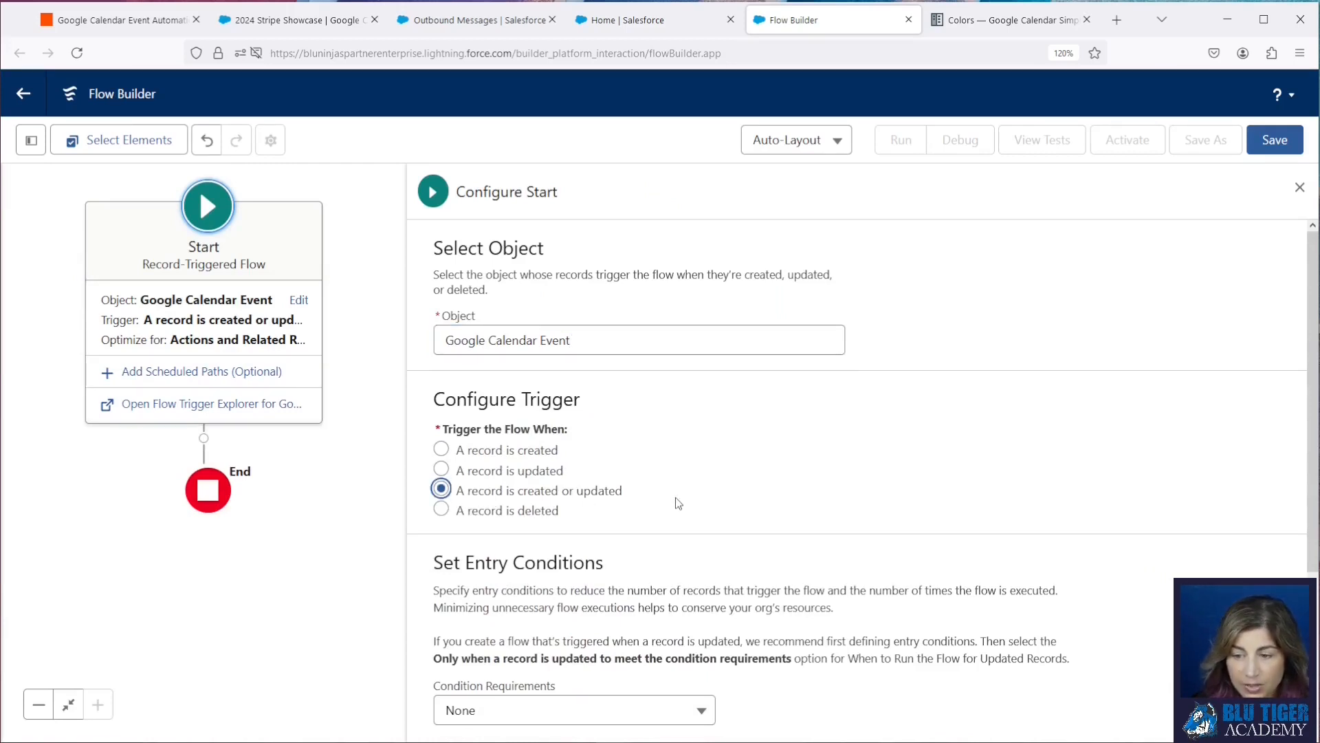
{"action": "scroll", "coordinate": [679, 504], "scroll_direction": "down", "scroll_amount": 3}
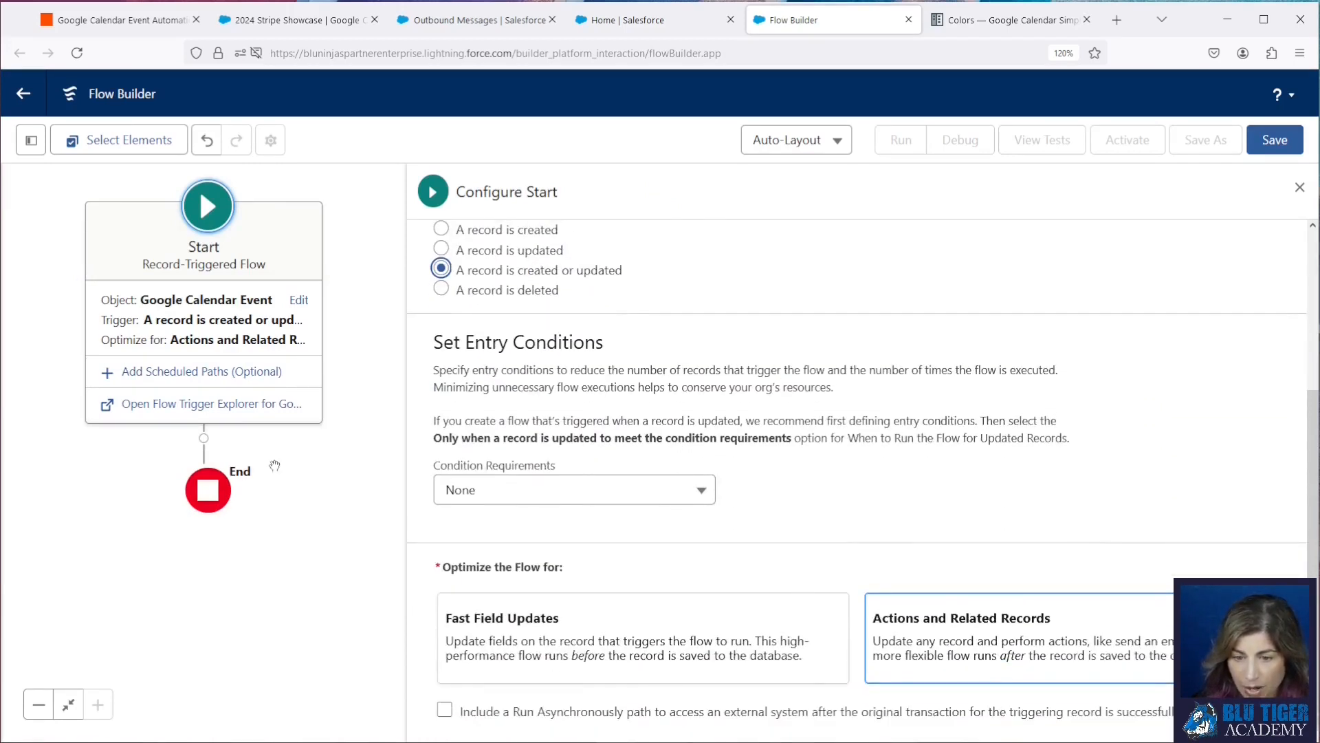
Step: Add a Decision element after the flow's start and label it "Event is New, Status is Changed, Date/Time is Changed?"
{"action": "left_click", "coordinate": [204, 438]}
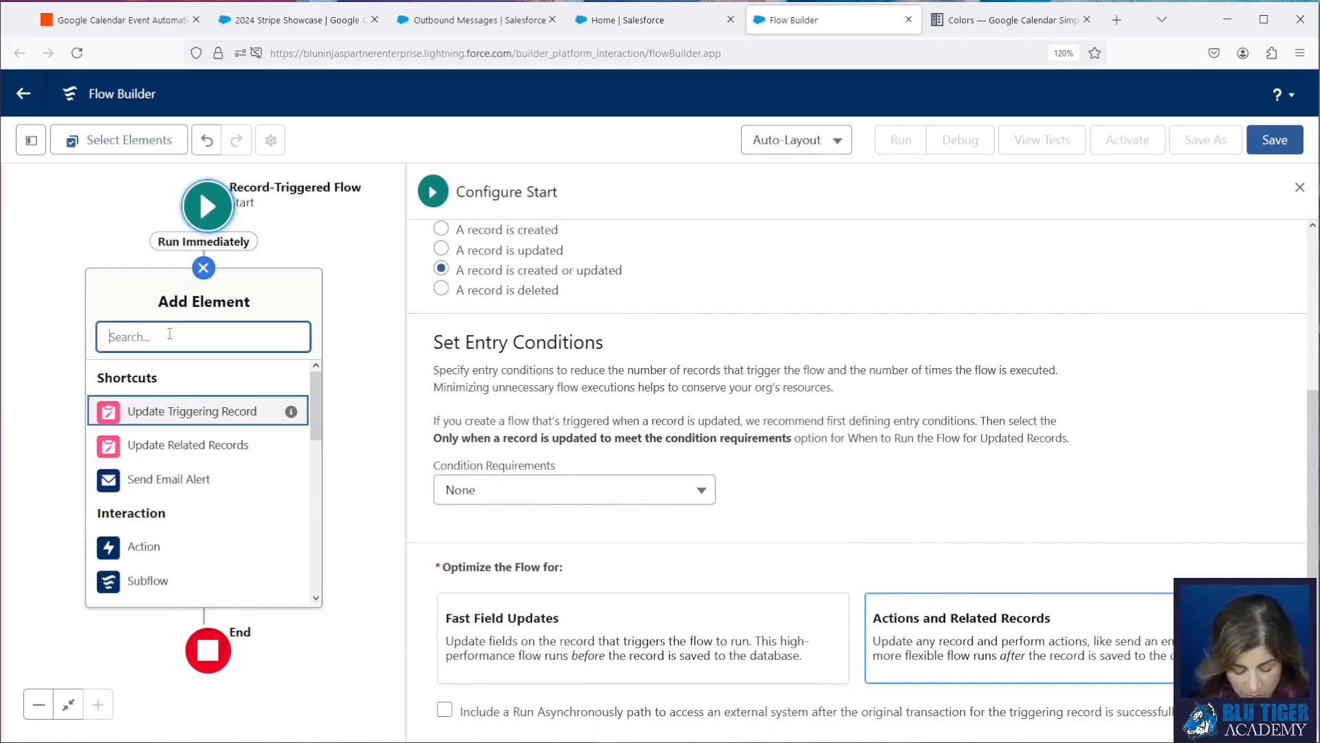
{"action": "type", "text": "decisioj"}
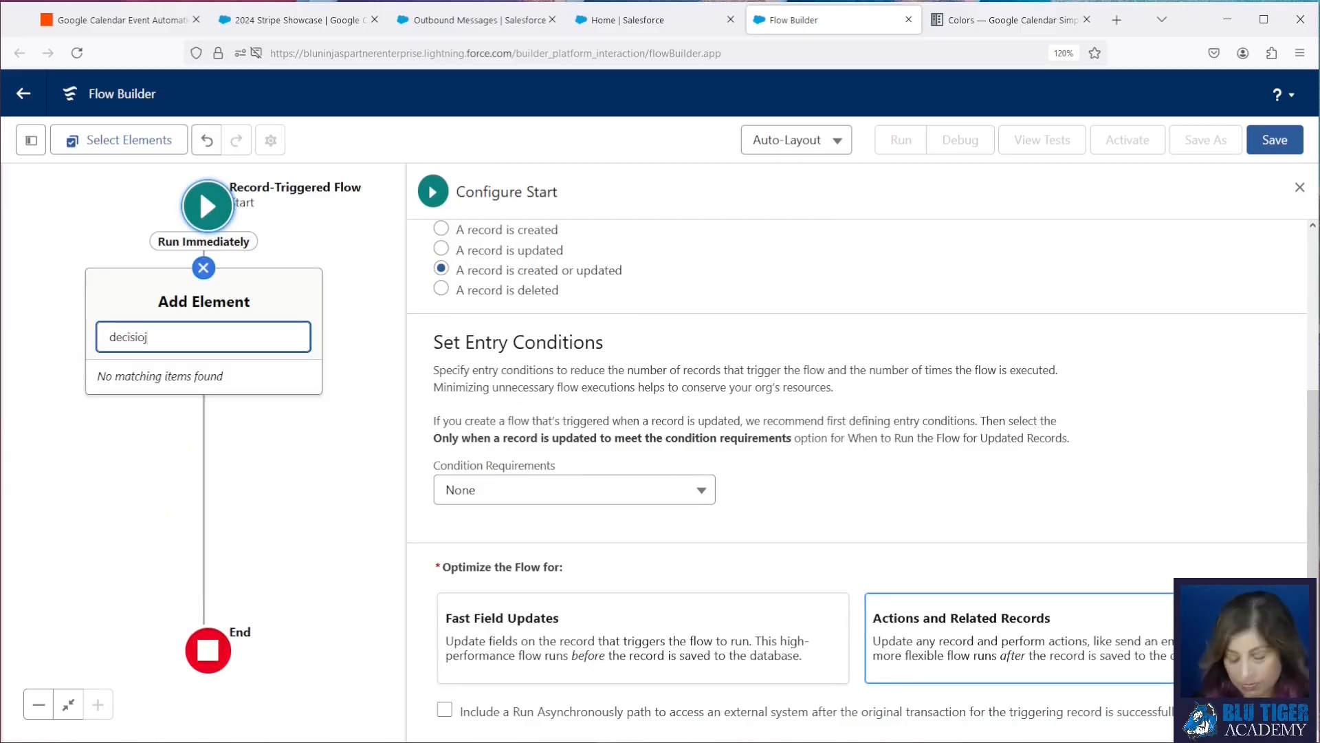
{"action": "key", "text": "BackSpace"}
{"action": "left_click", "coordinate": [175, 379]}
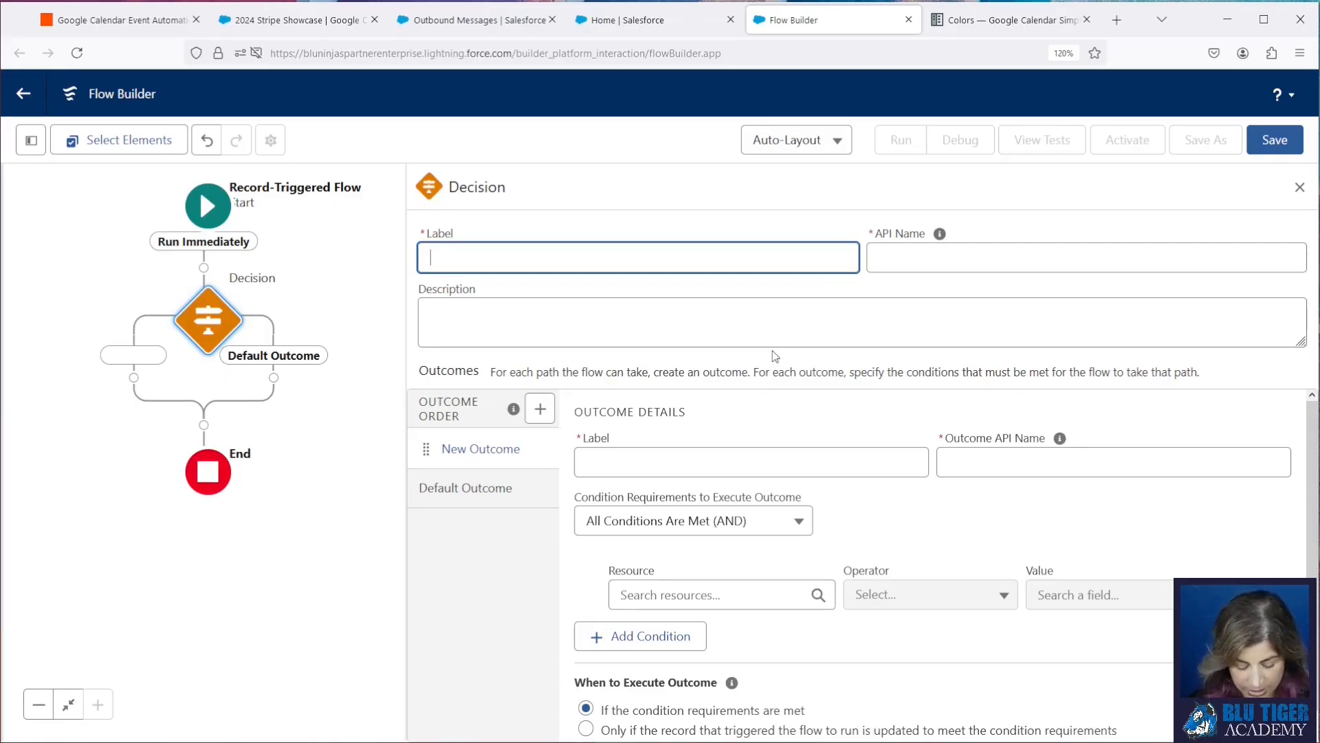
{"action": "type", "text": "Event is"}
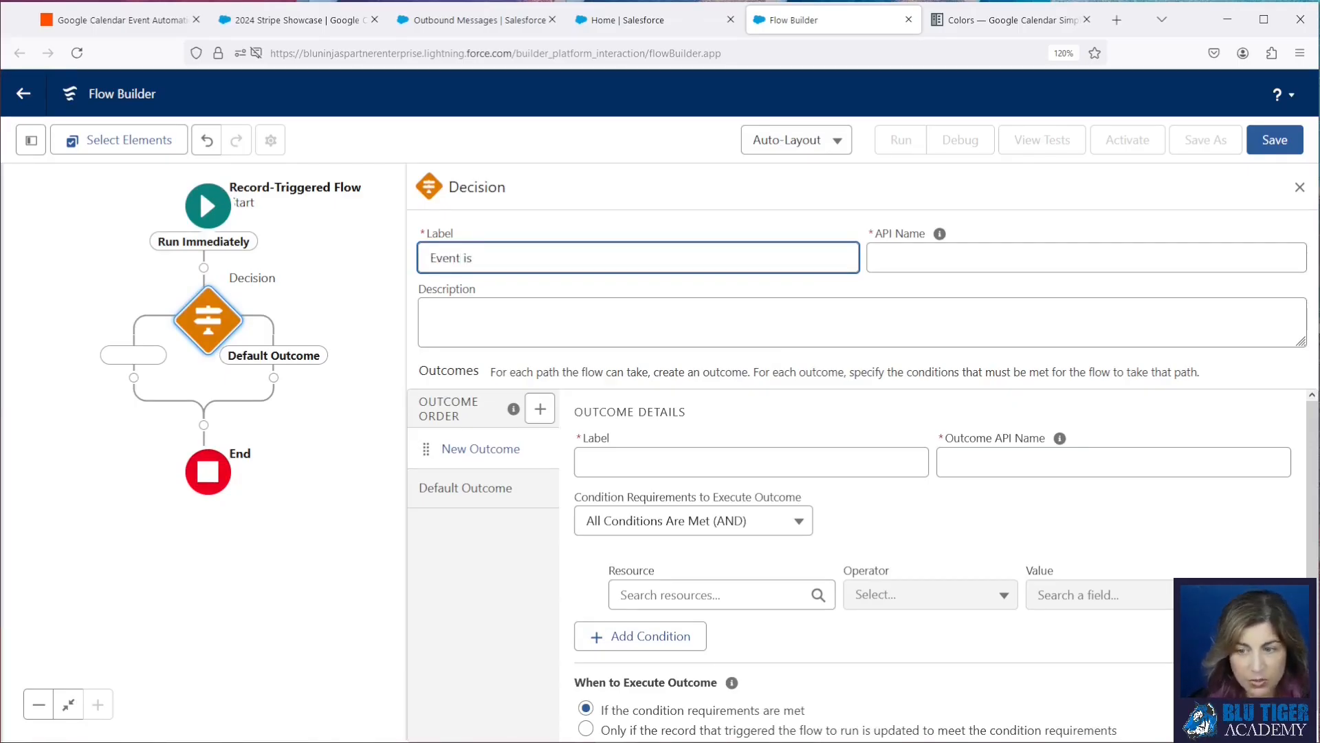
{"action": "type", "text": " New, Status"}
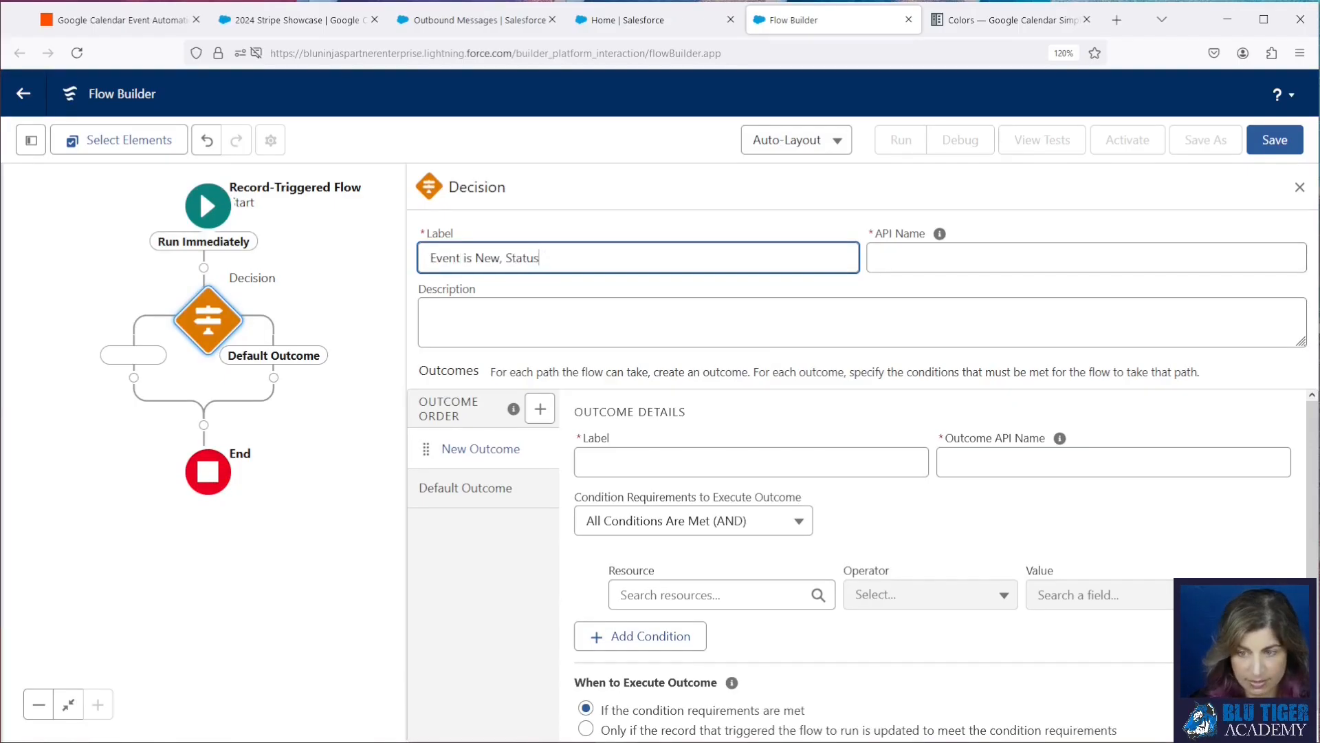
{"action": "type", "text": " is Changed,"}
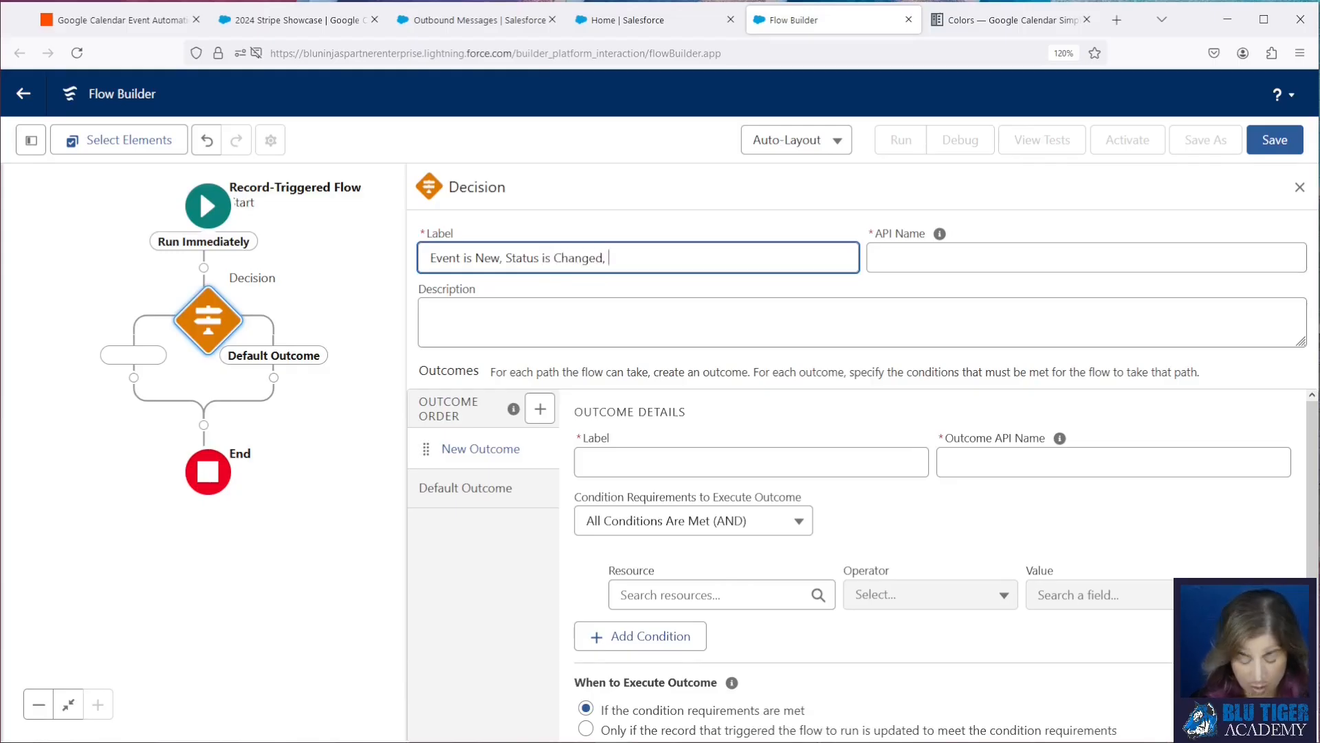
{"action": "type", "text": " Date/Tim"}
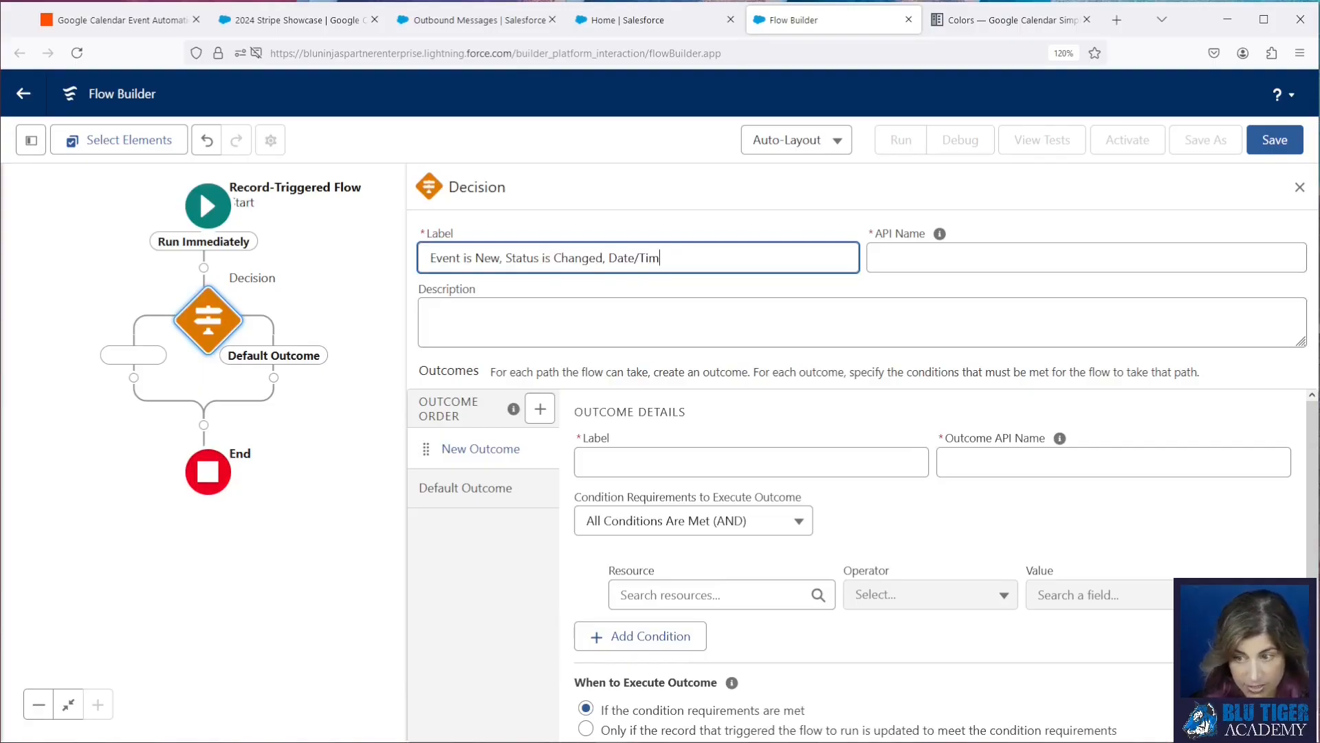
{"action": "type", "text": "e is Changed?"}
Step: Label the decision's new outcome "Yes"
{"action": "left_click", "coordinate": [619, 462]}
{"action": "type", "text": "Yes"}
{"action": "key", "text": "Tab"}
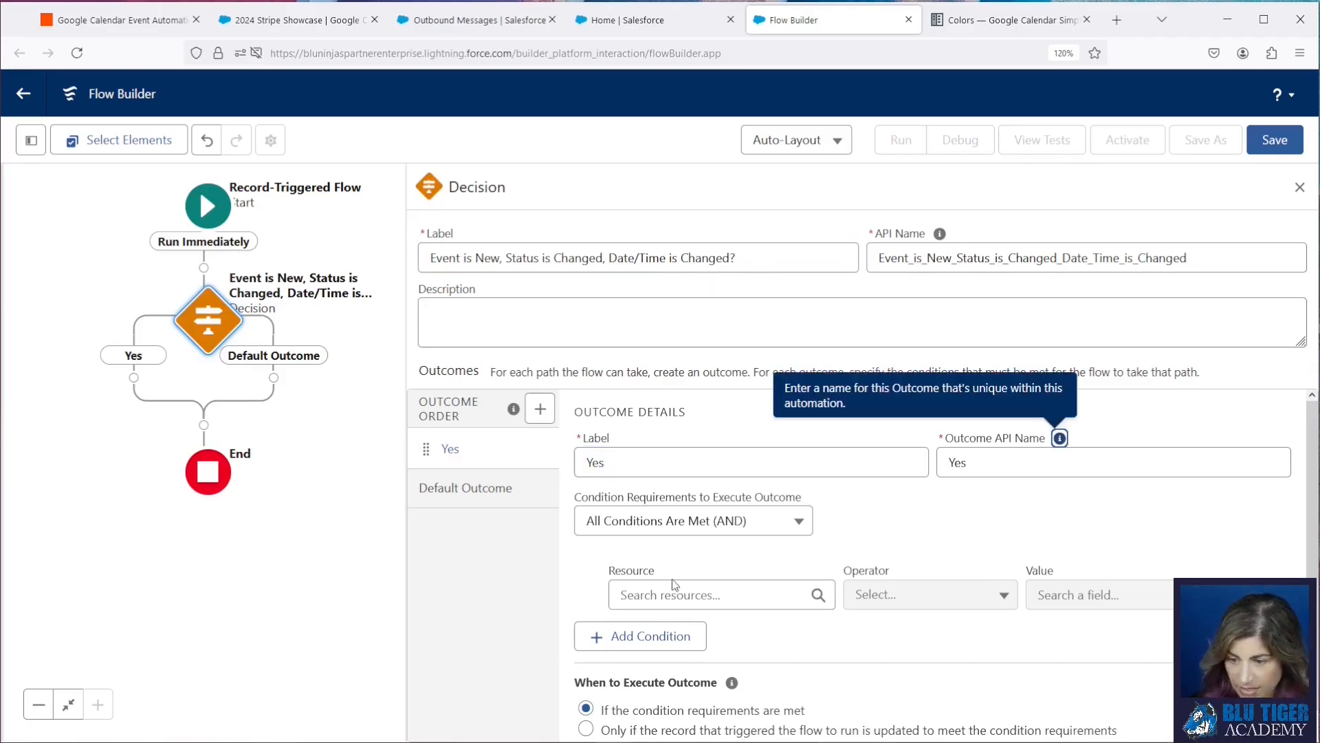
Step: Start creating a new resource for the first condition of the Yes outcome
{"action": "scroll", "coordinate": [702, 576], "scroll_direction": "down", "scroll_amount": 1}
{"action": "left_click", "coordinate": [688, 581]}
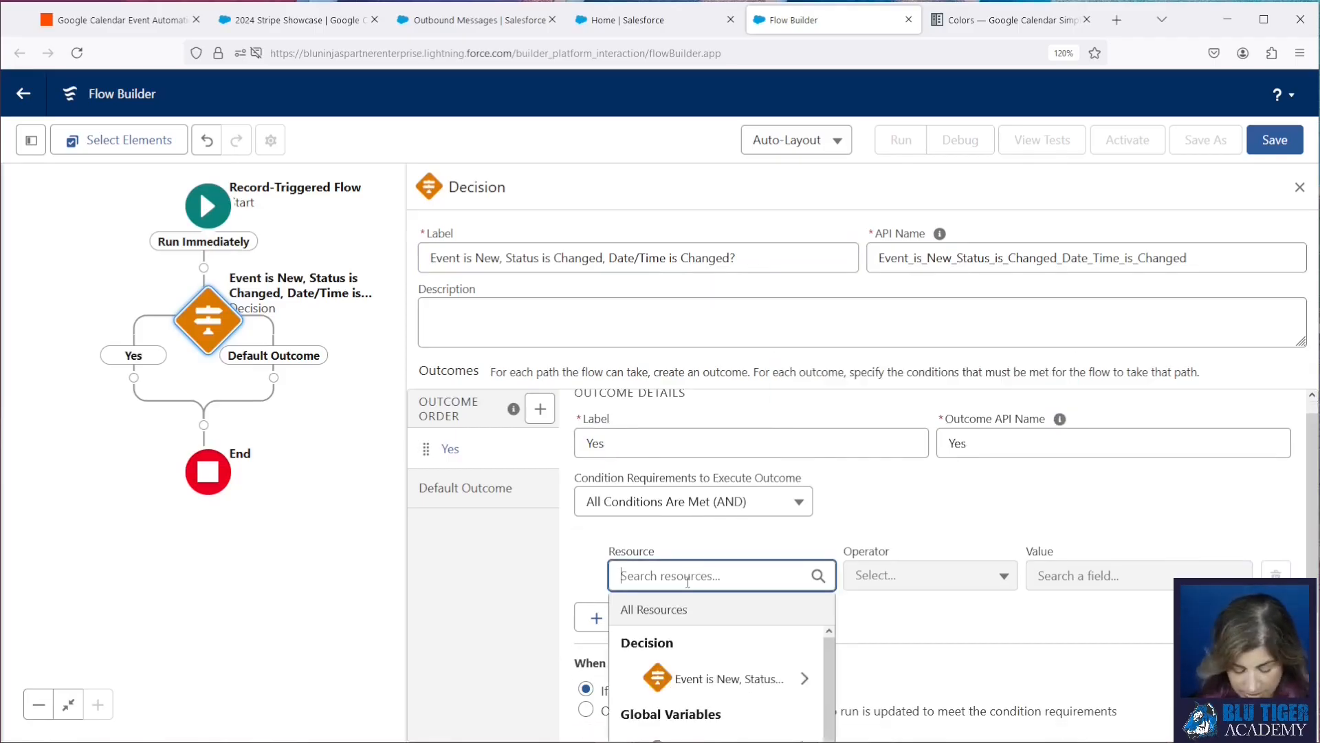
{"action": "scroll", "coordinate": [737, 642], "scroll_direction": "down", "scroll_amount": 8}
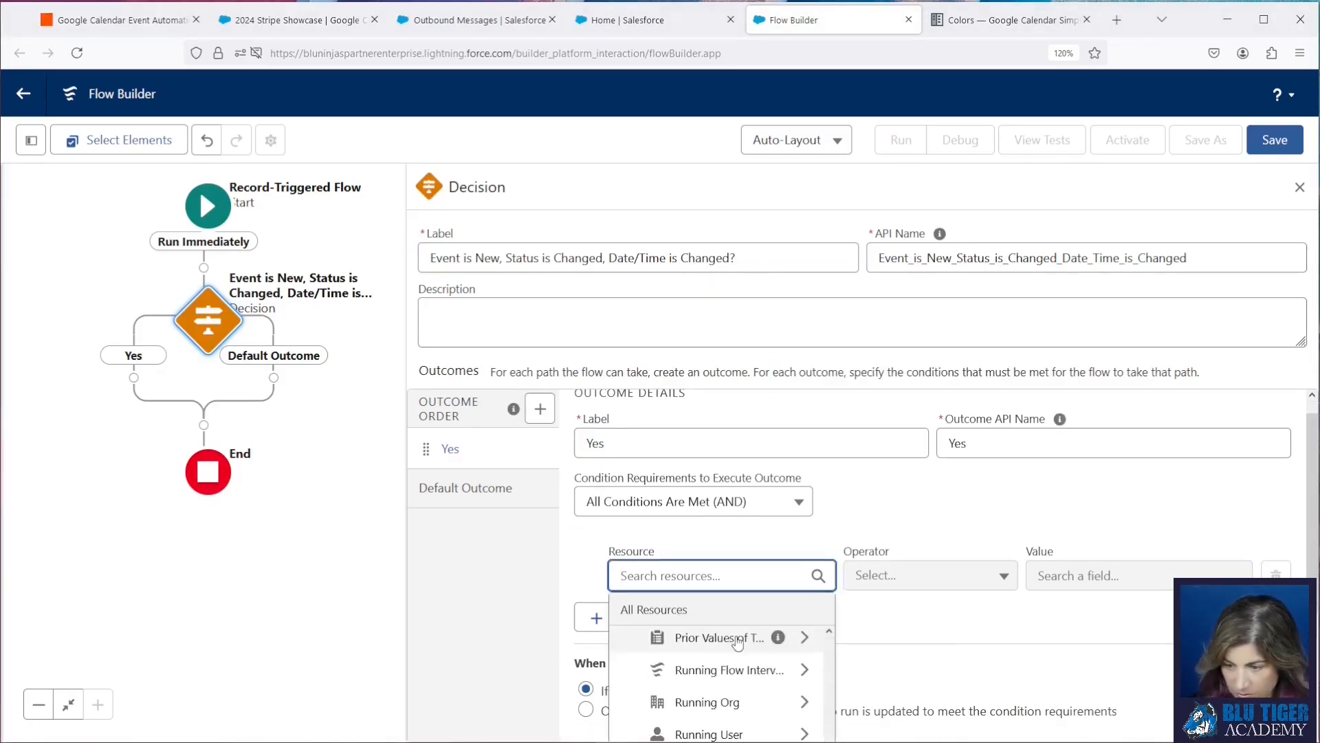
{"action": "left_click", "coordinate": [691, 718]}
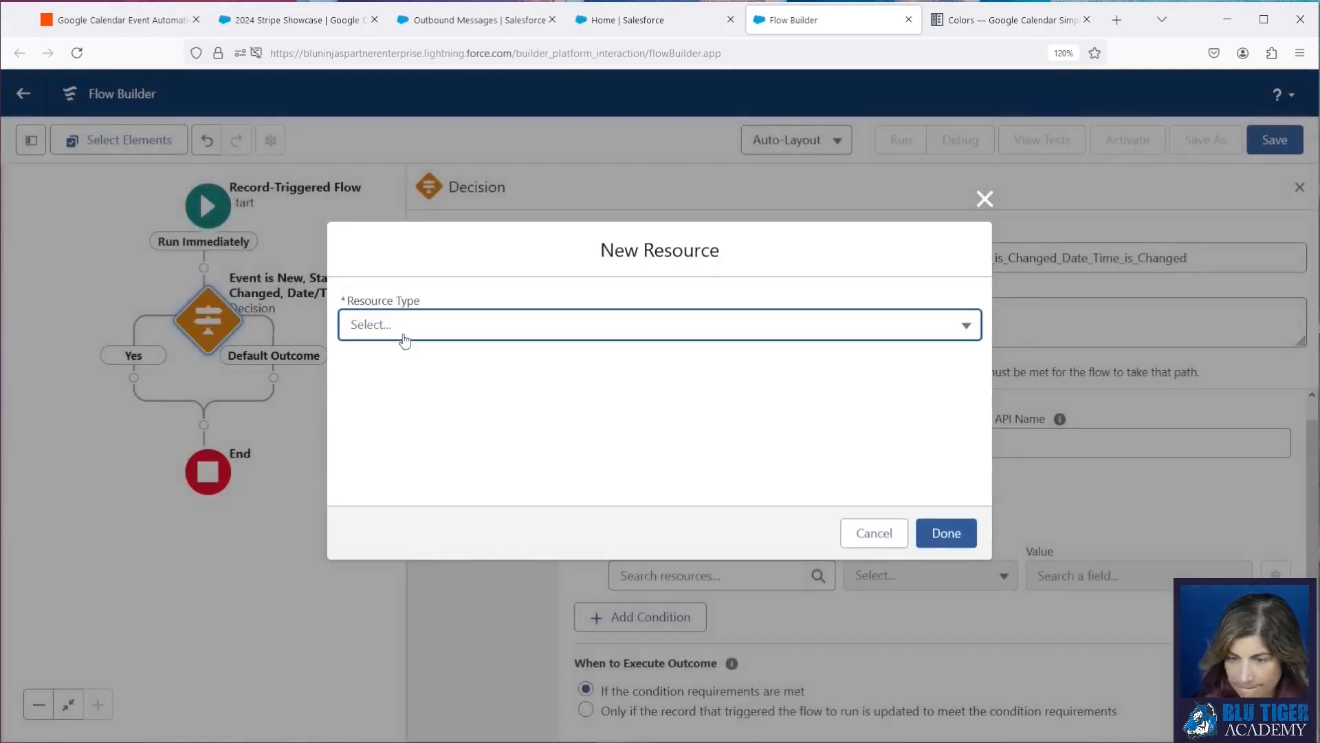
Step: Create a Boolean formula resource with the API name forIsNew and the formula ISNEW()
{"action": "left_click", "coordinate": [403, 328]}
{"action": "left_click", "coordinate": [406, 443]}
{"action": "left_click", "coordinate": [383, 292]}
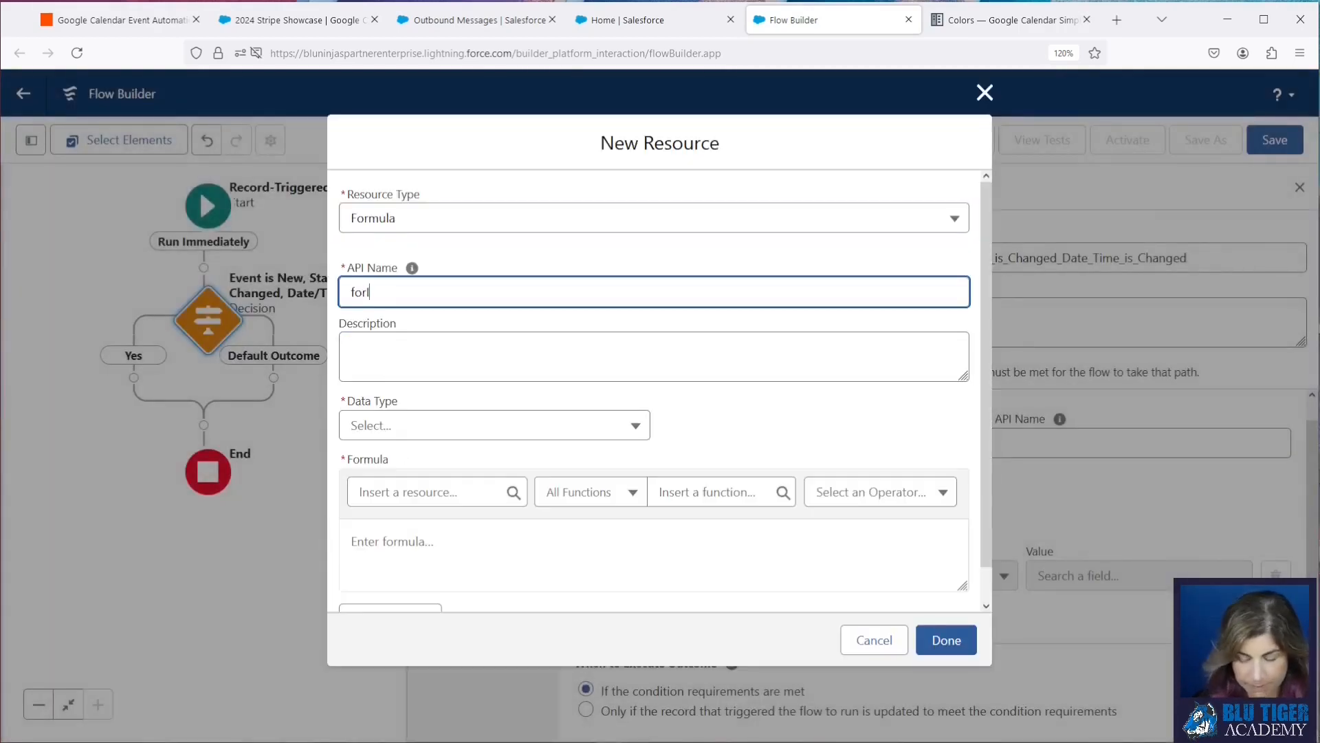
{"action": "type", "text": "forIsNew"}
{"action": "left_click", "coordinate": [389, 420]}
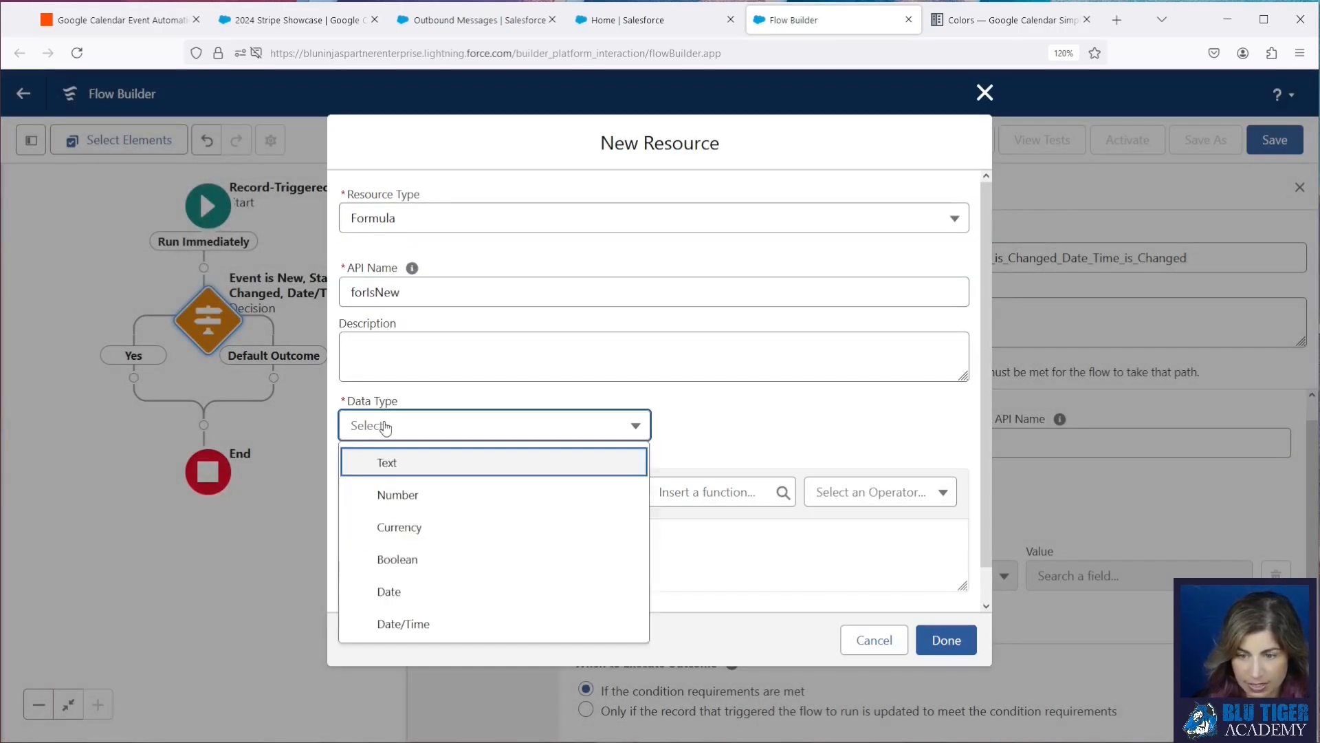
{"action": "left_click", "coordinate": [385, 554]}
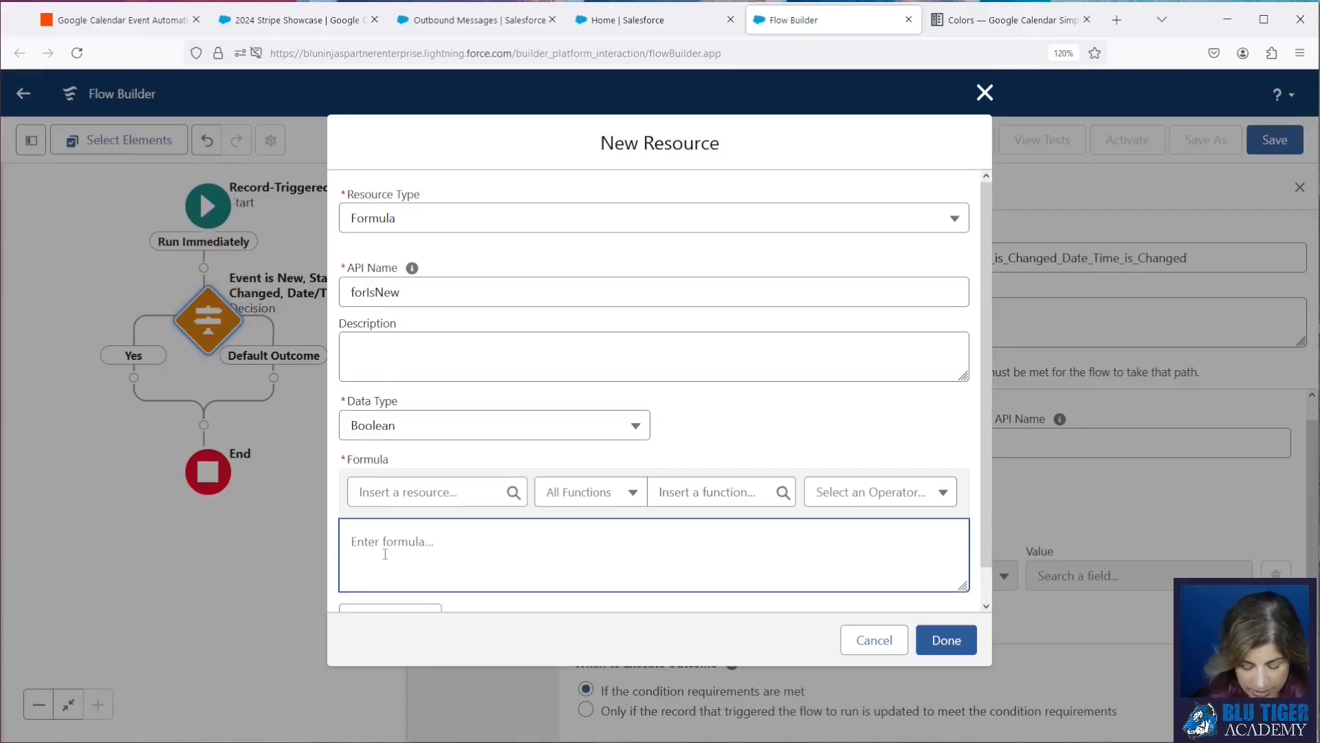
{"action": "type", "text": "ISNEW()"}
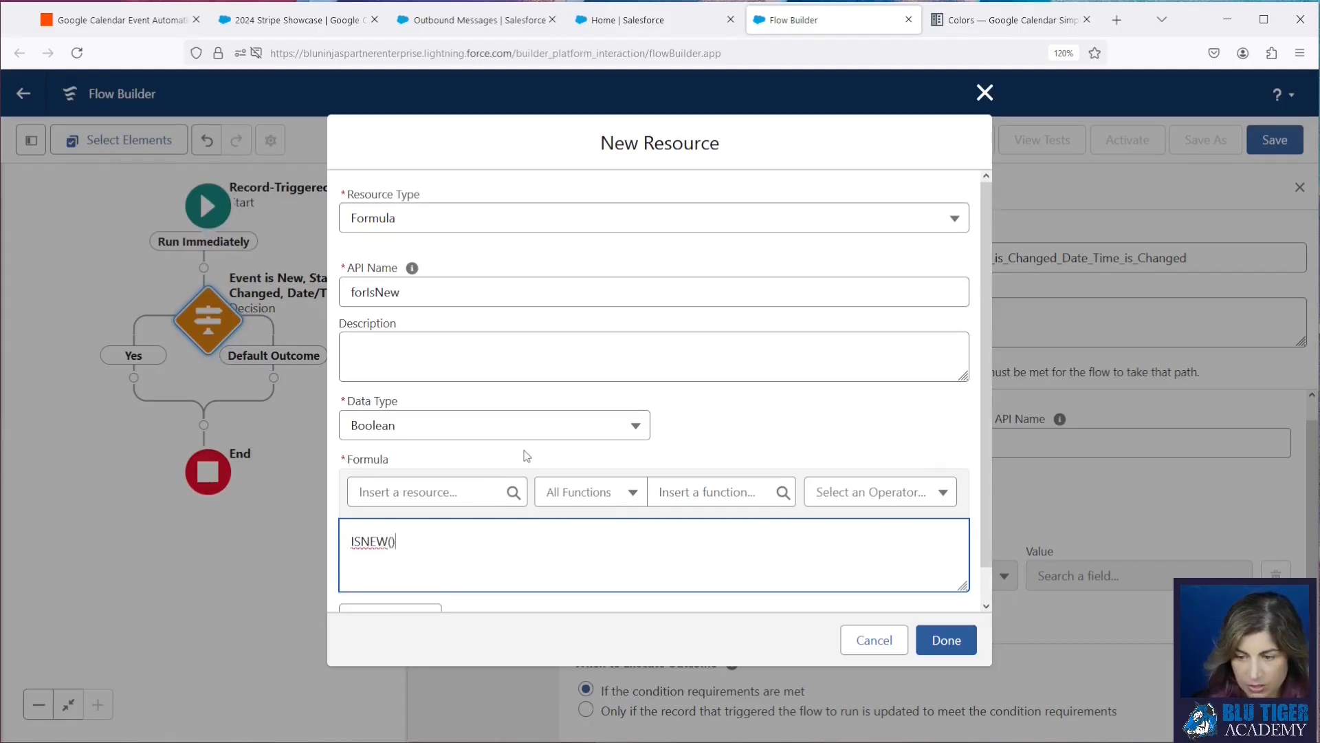
{"action": "scroll", "coordinate": [527, 456], "scroll_direction": "down", "scroll_amount": 1}
{"action": "left_click", "coordinate": [946, 639]}
Step: Complete the first condition of the Yes outcome so that forIsNew equals the global constant True
{"action": "left_click", "coordinate": [1100, 575]}
{"action": "type", "text": "true"}
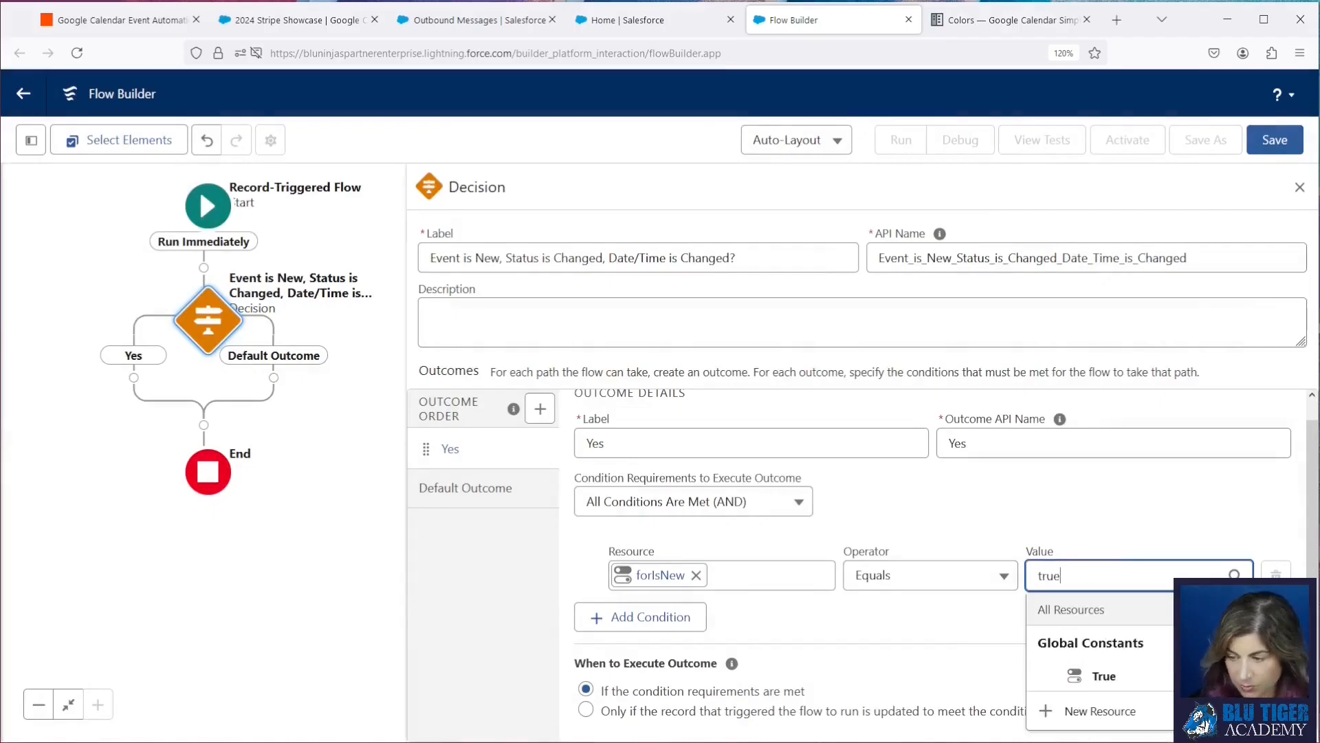
{"action": "left_click", "coordinate": [1093, 676]}
Step: Add a second condition checking that the triggering Google Calendar event's Status Is Changed, with the value True
{"action": "left_click", "coordinate": [622, 617]}
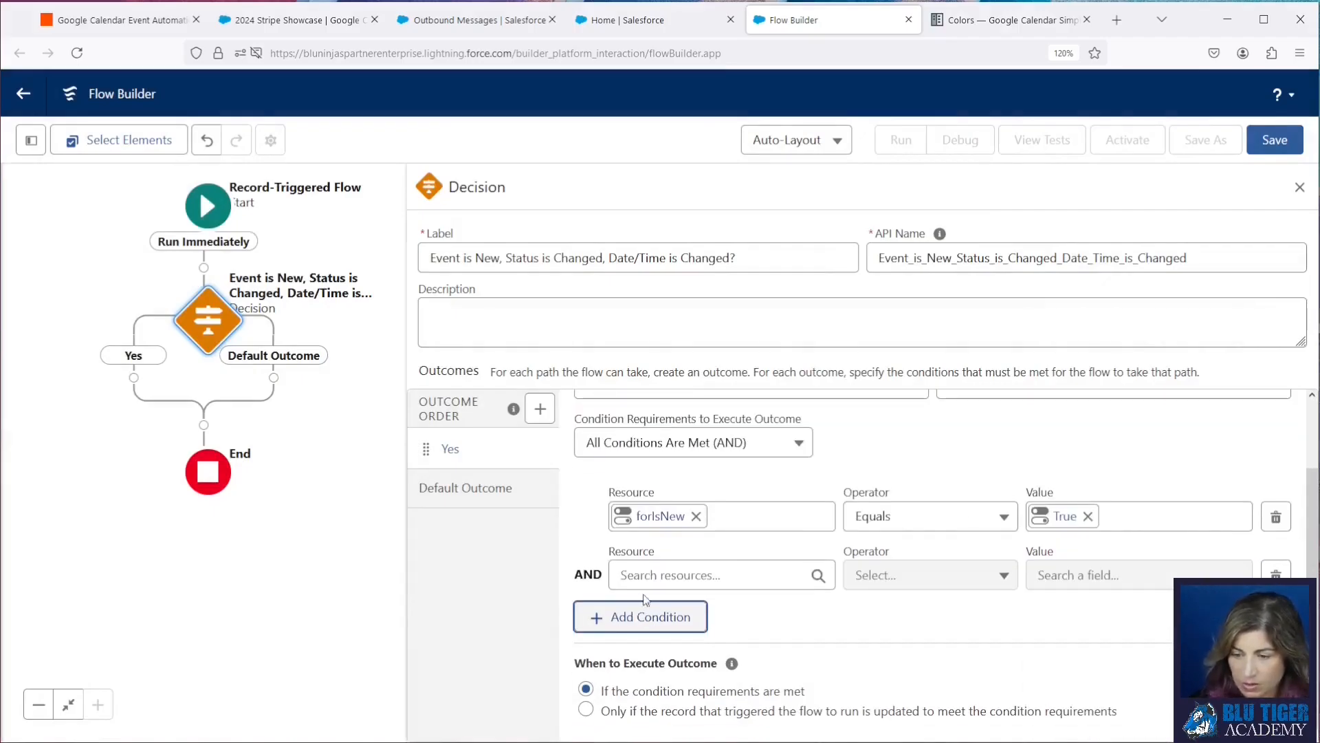
{"action": "left_click", "coordinate": [645, 576]}
{"action": "type", "text": "rec"}
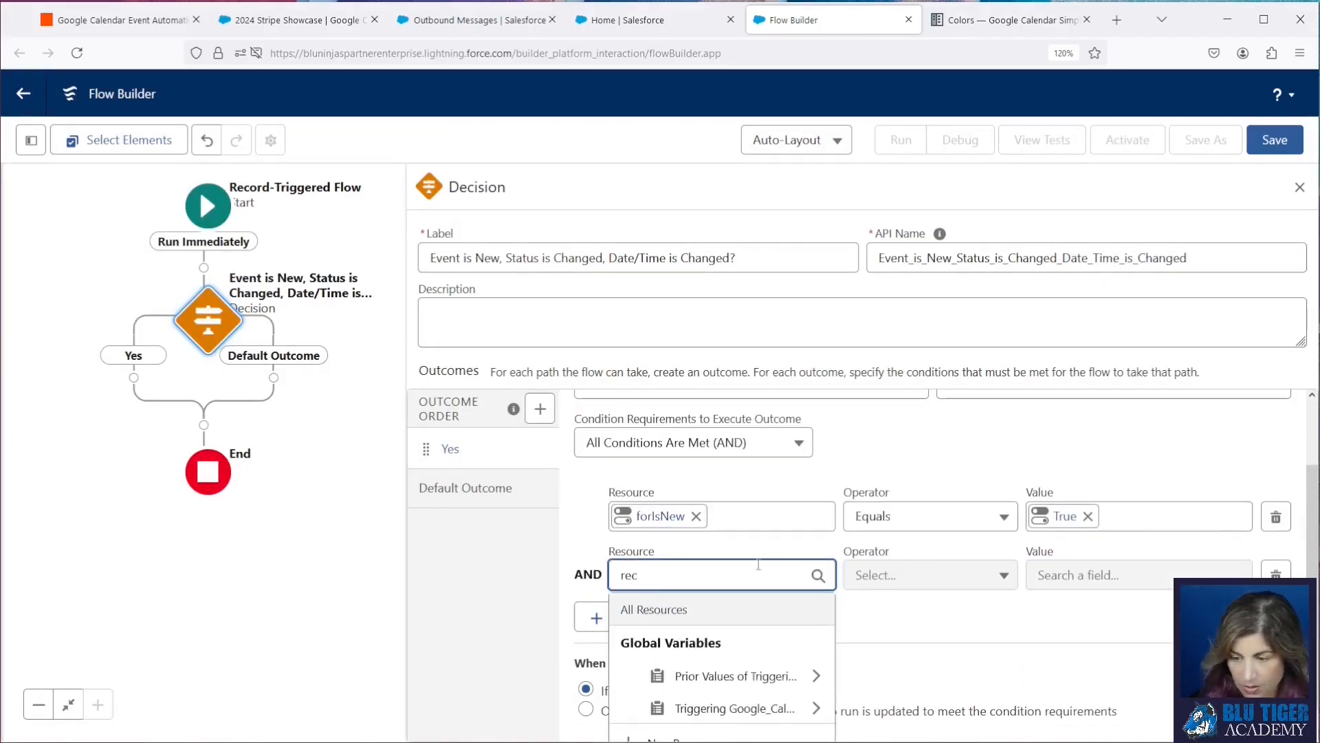
{"action": "left_click", "coordinate": [802, 680]}
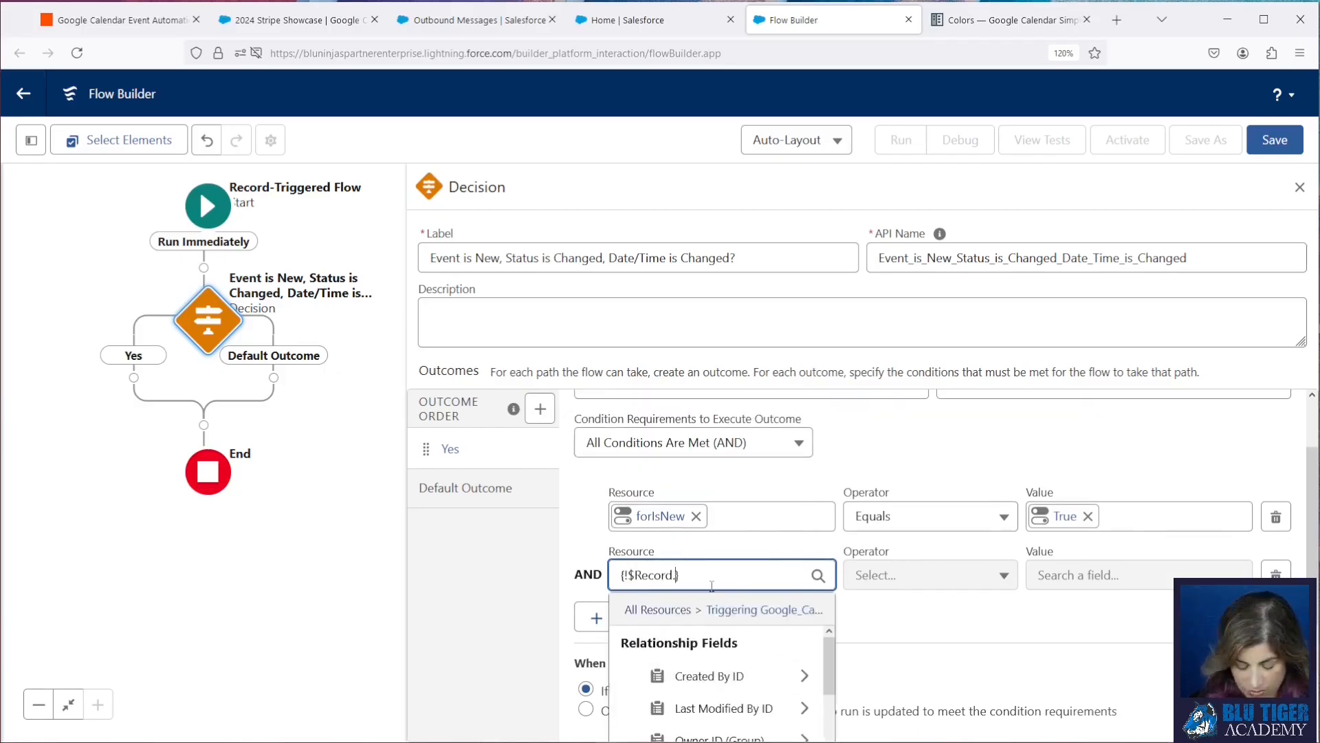
{"action": "type", "text": "status"}
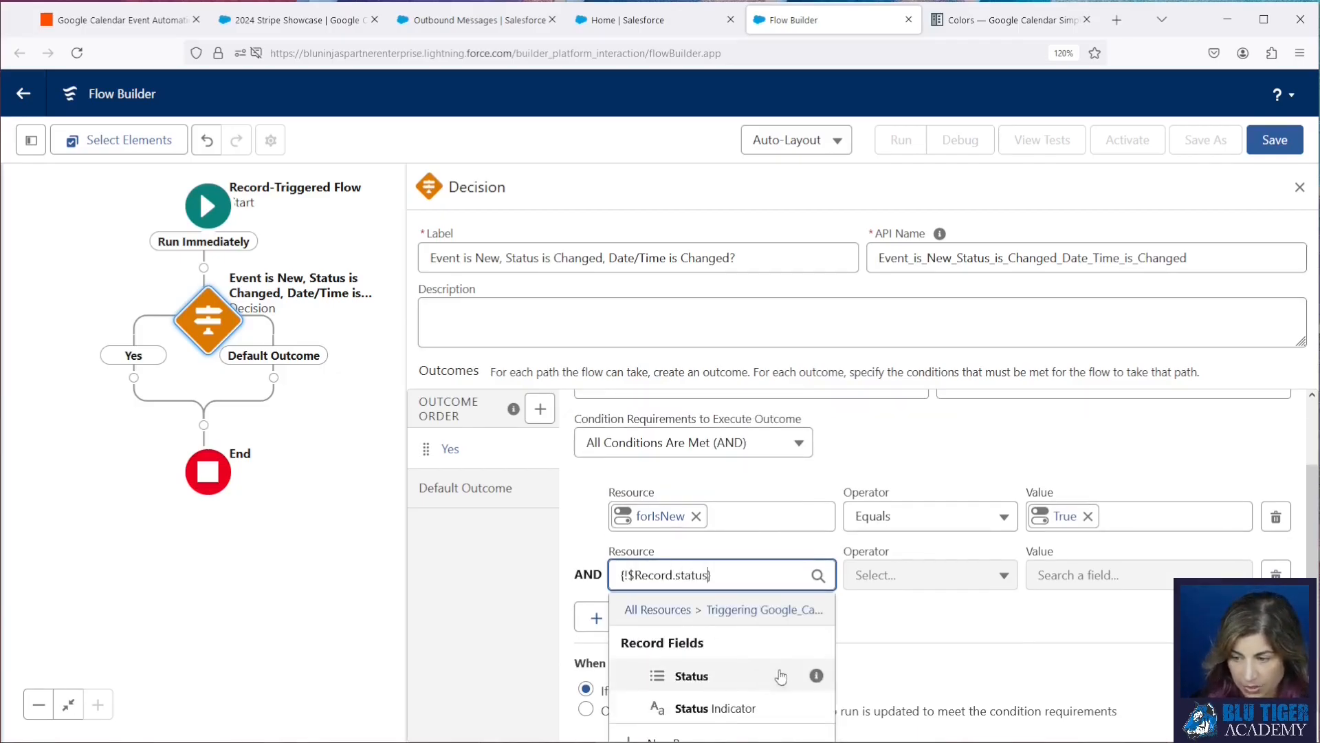
{"action": "left_click", "coordinate": [711, 677]}
{"action": "left_click", "coordinate": [930, 575]}
{"action": "left_click", "coordinate": [913, 654]}
{"action": "left_click", "coordinate": [1039, 576]}
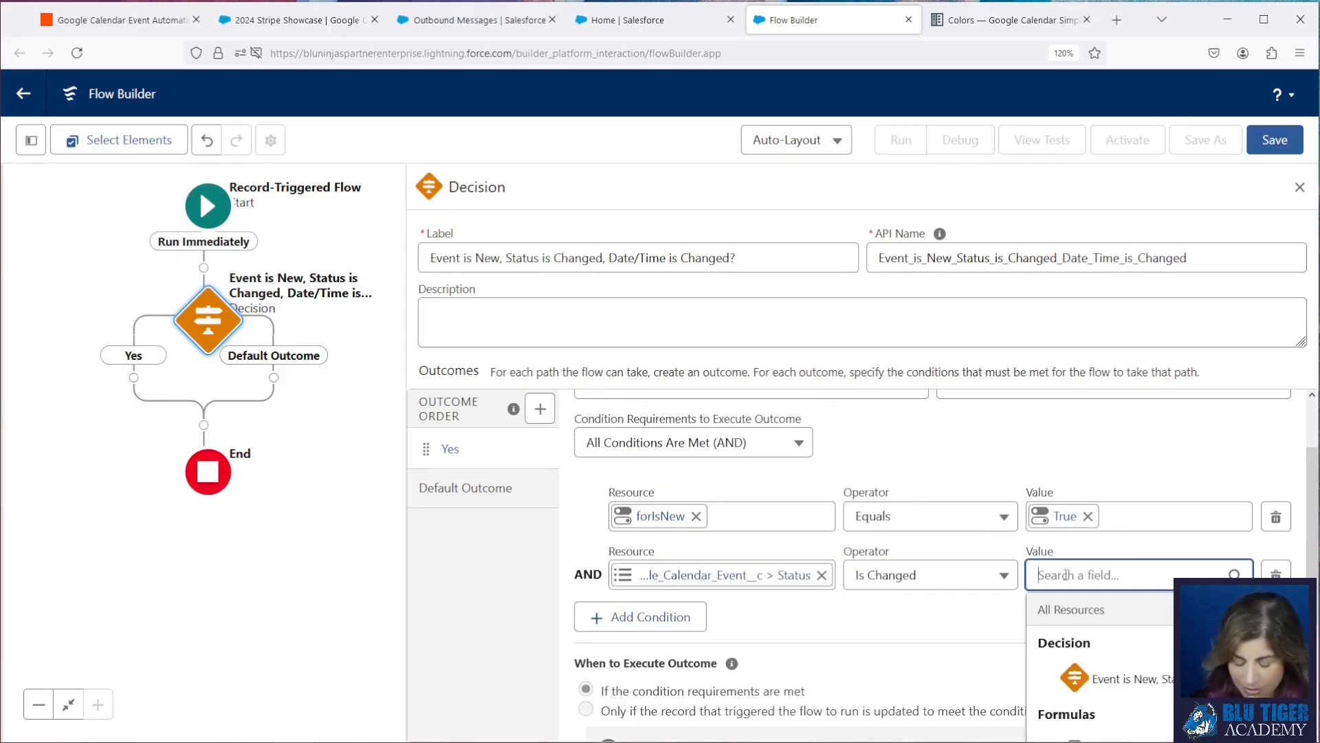
{"action": "type", "text": "tru"}
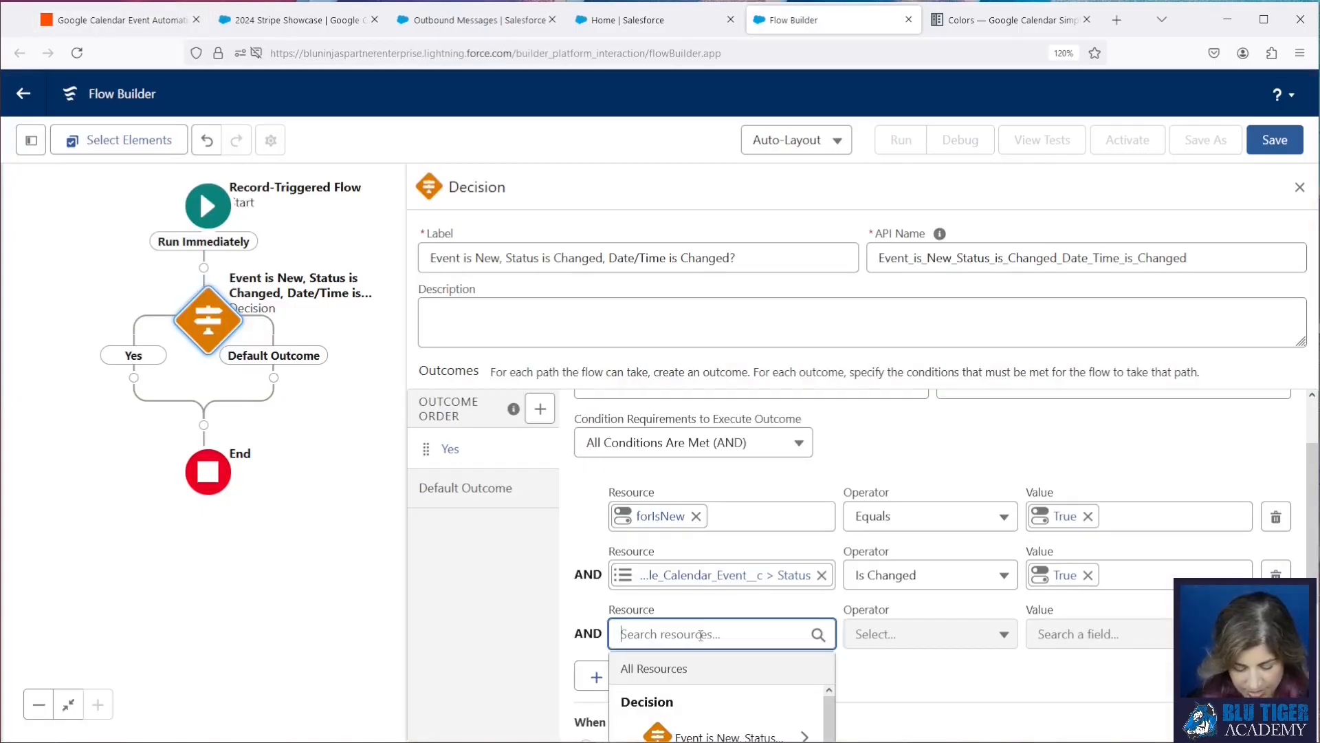
Step: Use the triggering record's Status field as the resource of the third and a fourth condition, both with the Equals operator
{"action": "type", "text": "rec"}
{"action": "left_click", "coordinate": [715, 574]}
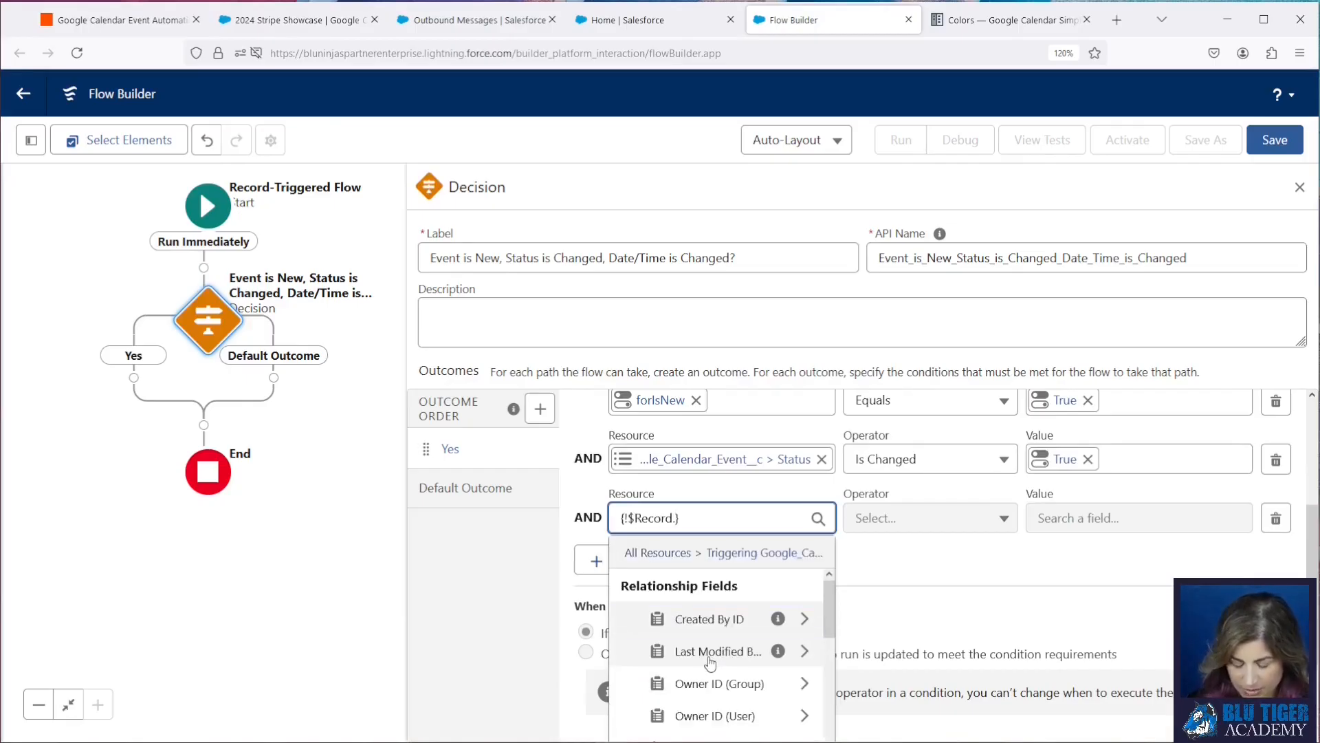
{"action": "type", "text": "status"}
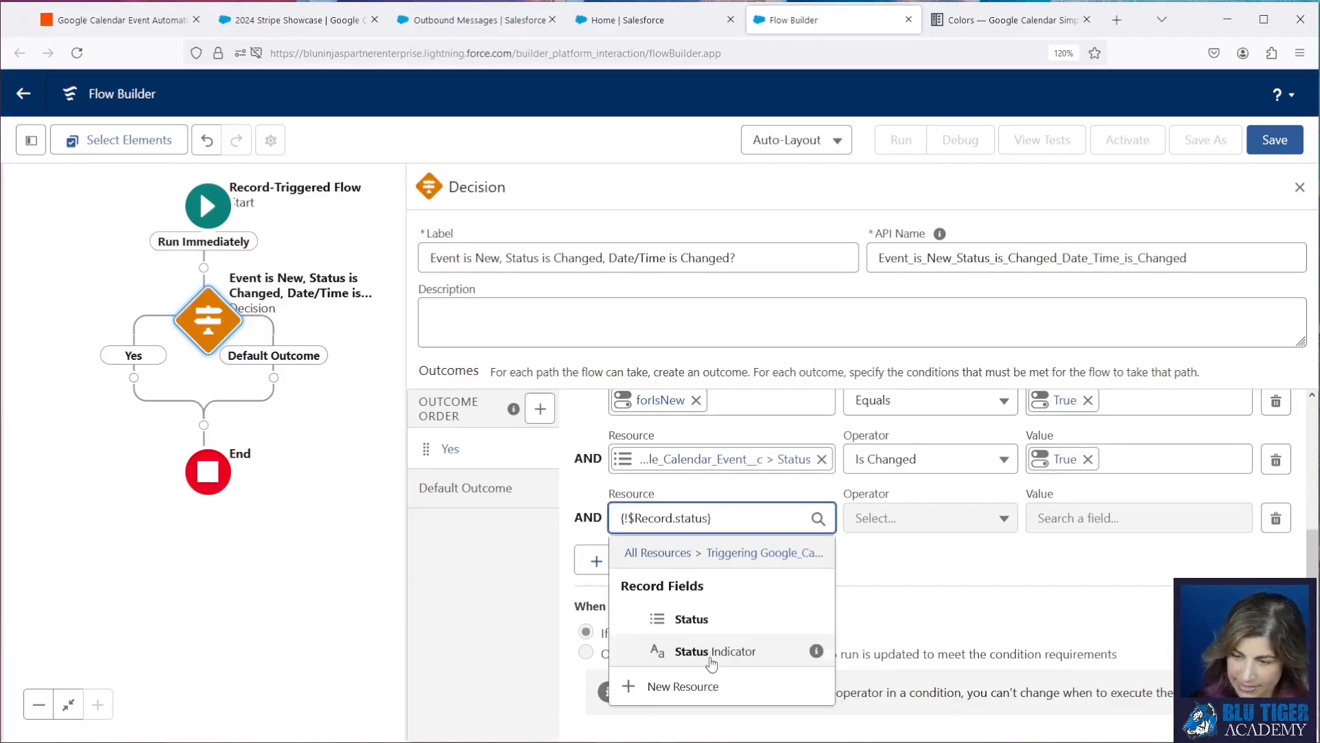
{"action": "left_click", "coordinate": [679, 619]}
{"action": "left_click", "coordinate": [688, 559]}
{"action": "type", "text": "rec"}
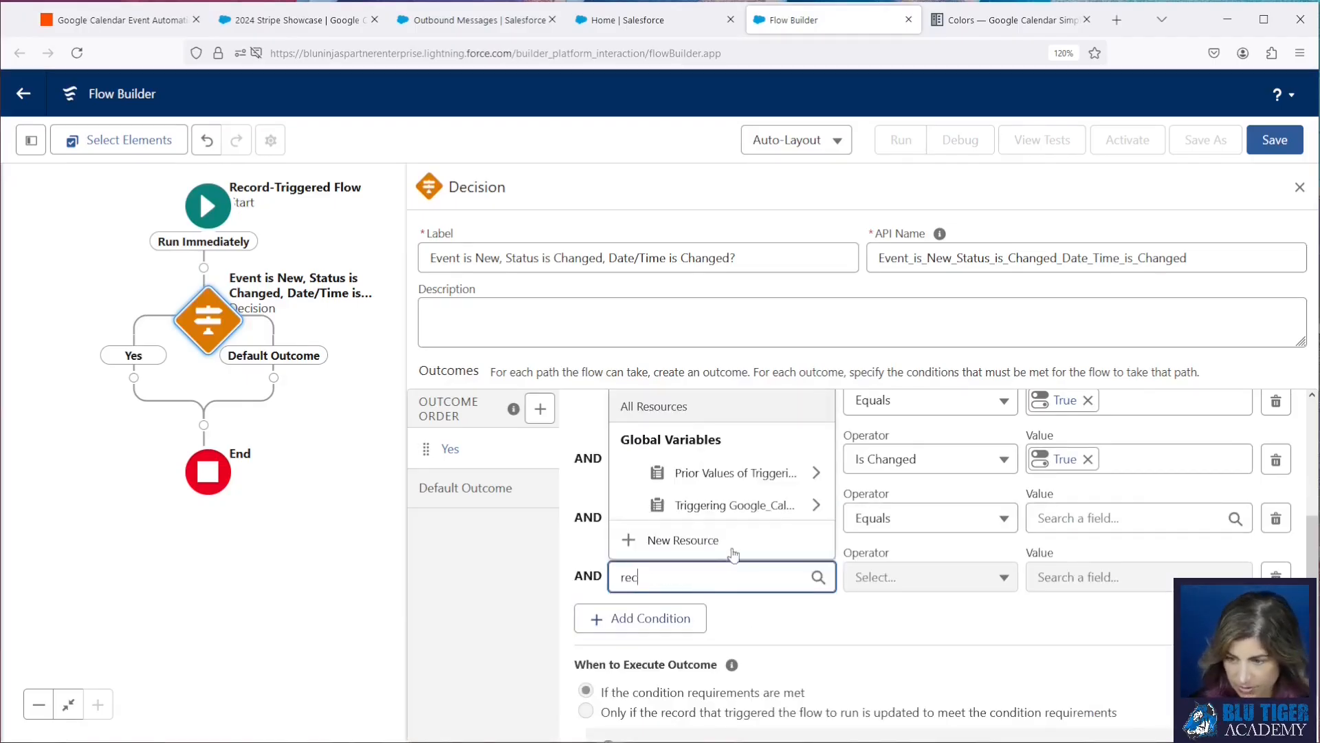
{"action": "left_click", "coordinate": [709, 504]}
{"action": "type", "text": "status"}
{"action": "left_click", "coordinate": [688, 463]}
Step: Set the third condition's Status value to Scheduled and the fourth condition's Status value to Canceled
{"action": "left_click", "coordinate": [1069, 512]}
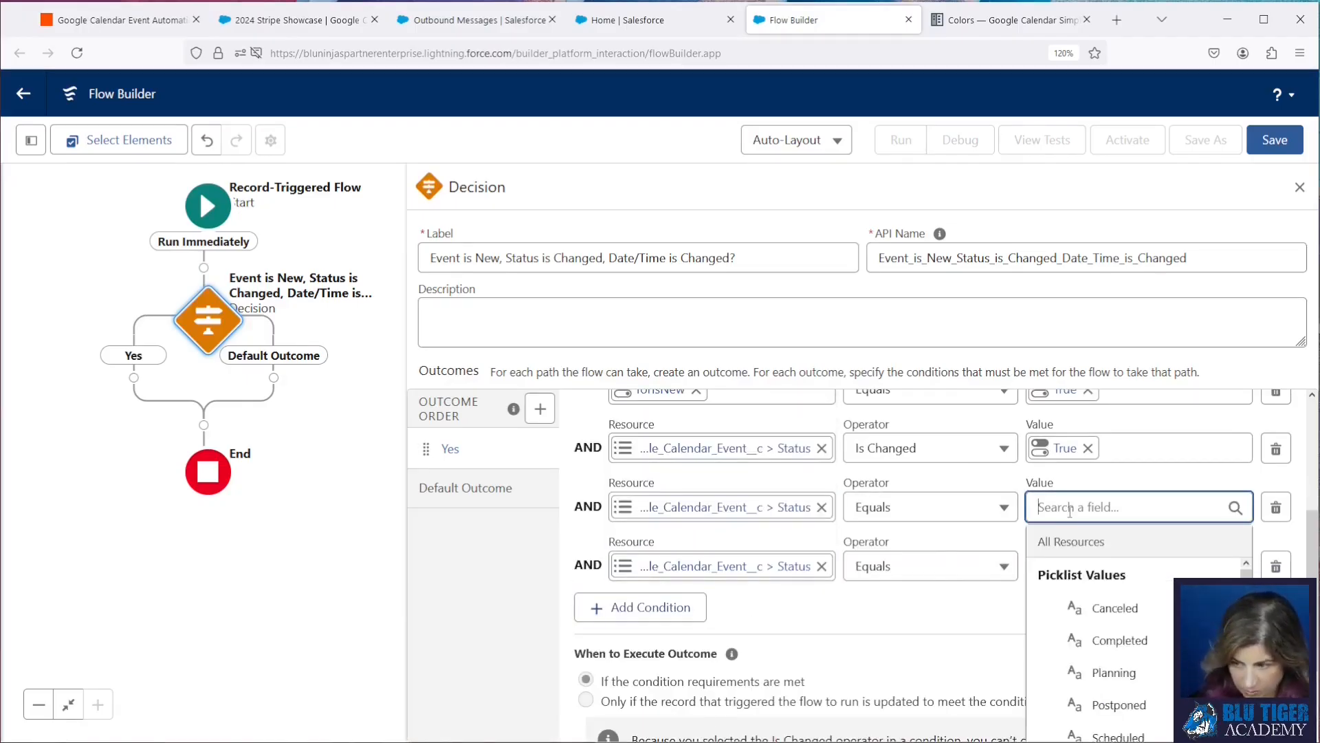
{"action": "scroll", "coordinate": [1052, 640], "scroll_direction": "down", "scroll_amount": 2}
{"action": "left_click", "coordinate": [1052, 566]}
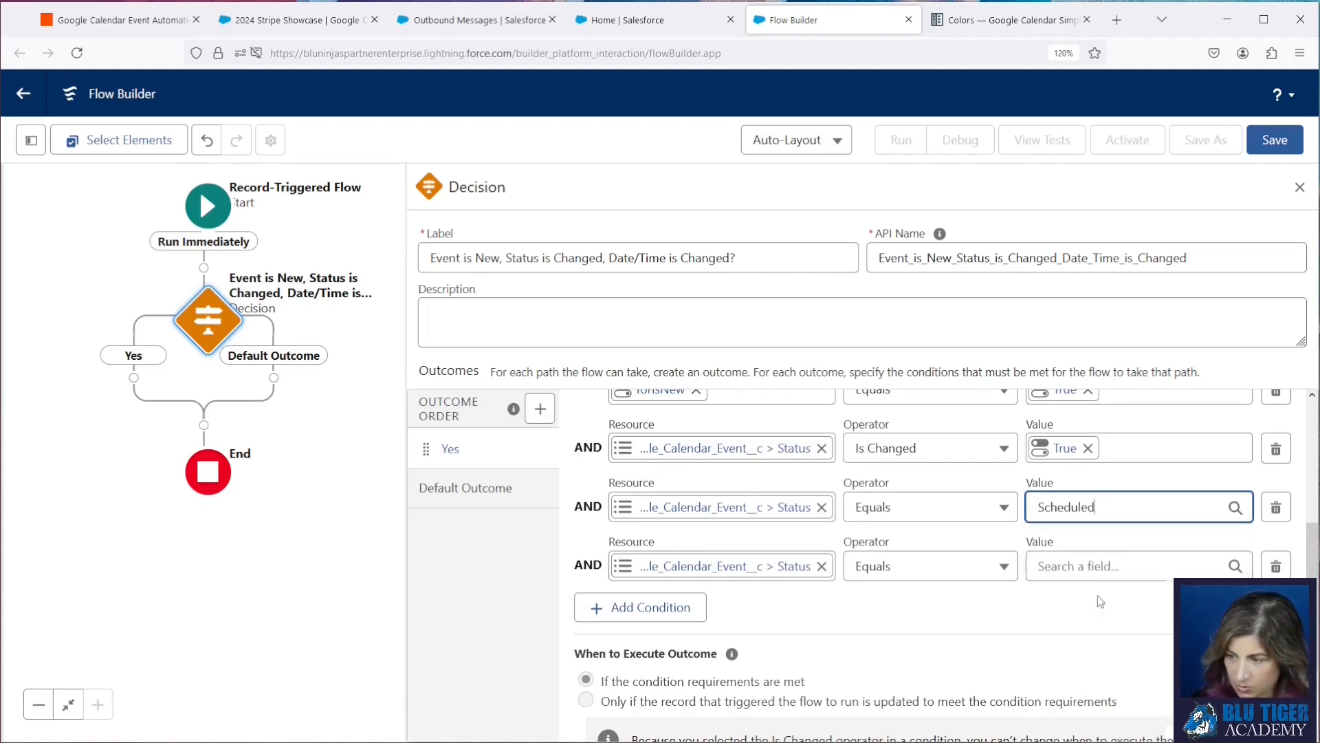
{"action": "left_click", "coordinate": [1084, 571]}
{"action": "scroll", "coordinate": [1133, 440], "scroll_direction": "up", "scroll_amount": 3}
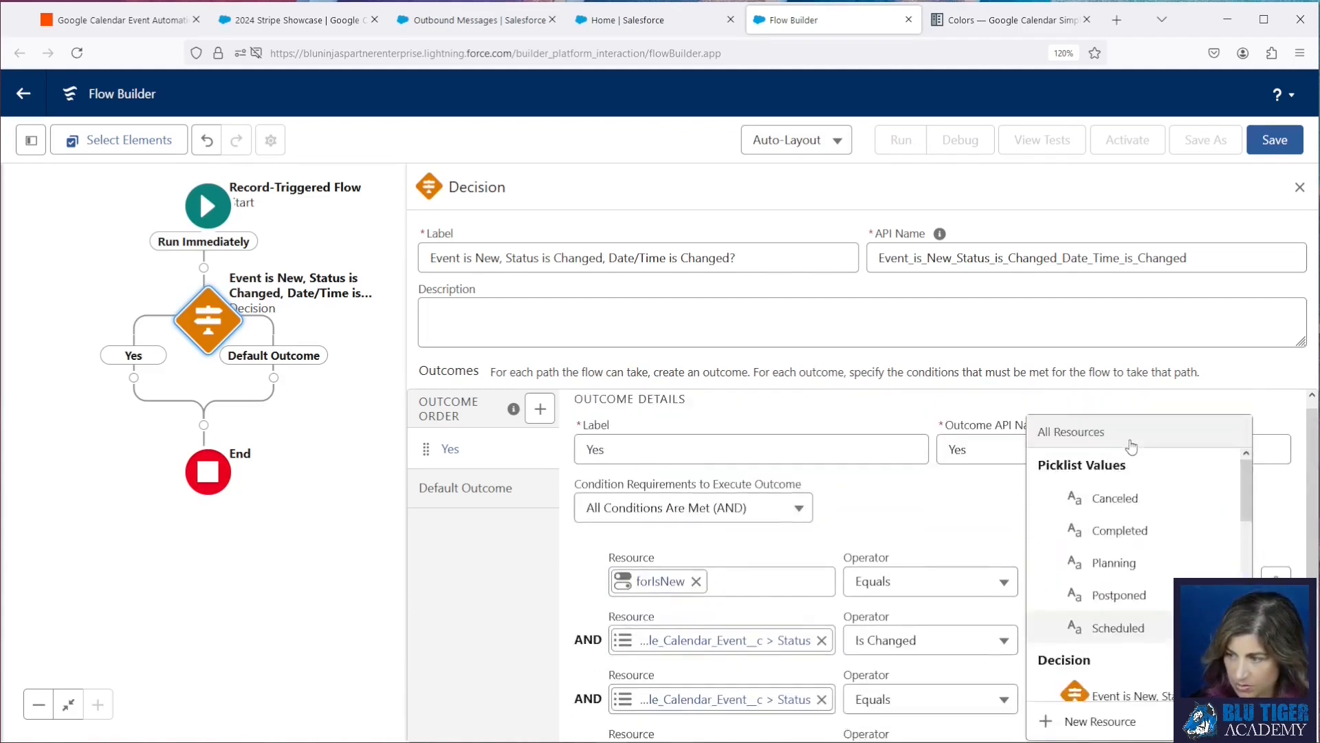
{"action": "left_click", "coordinate": [970, 527]}
Step: Add a fifth condition checking that the triggering record's Start Date/Time Is Changed, with the value True
{"action": "scroll", "coordinate": [970, 527], "scroll_direction": "down", "scroll_amount": 4}
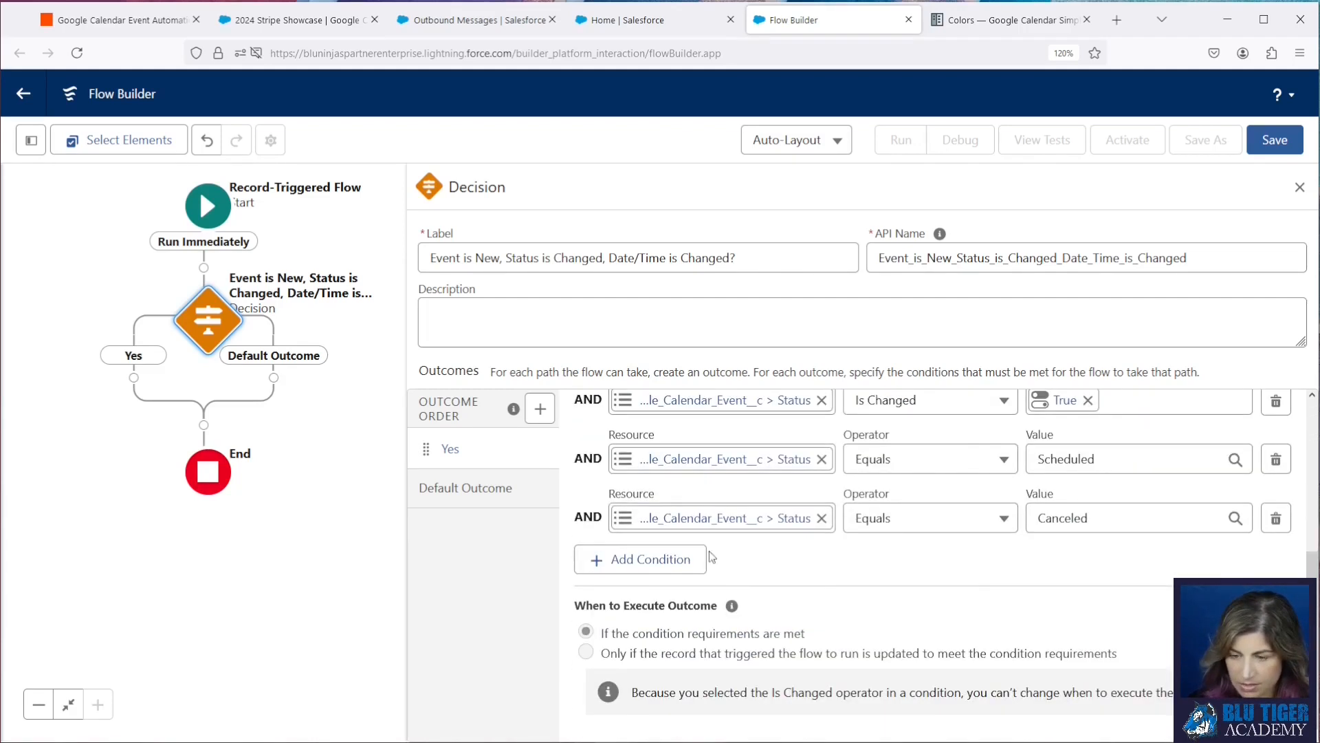
{"action": "left_click", "coordinate": [677, 559]}
{"action": "left_click", "coordinate": [693, 574]}
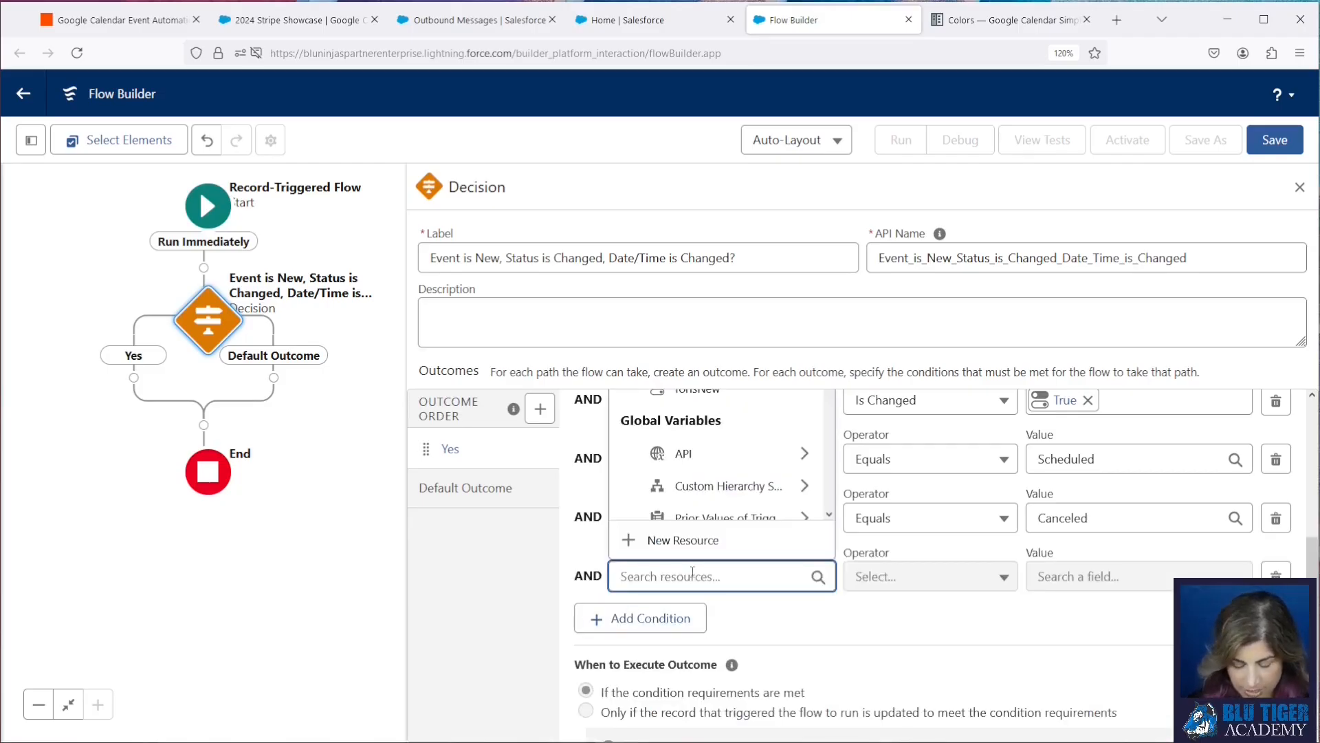
{"action": "type", "text": "rec"}
{"action": "left_click", "coordinate": [798, 506]}
{"action": "type", "text": ".sta"}
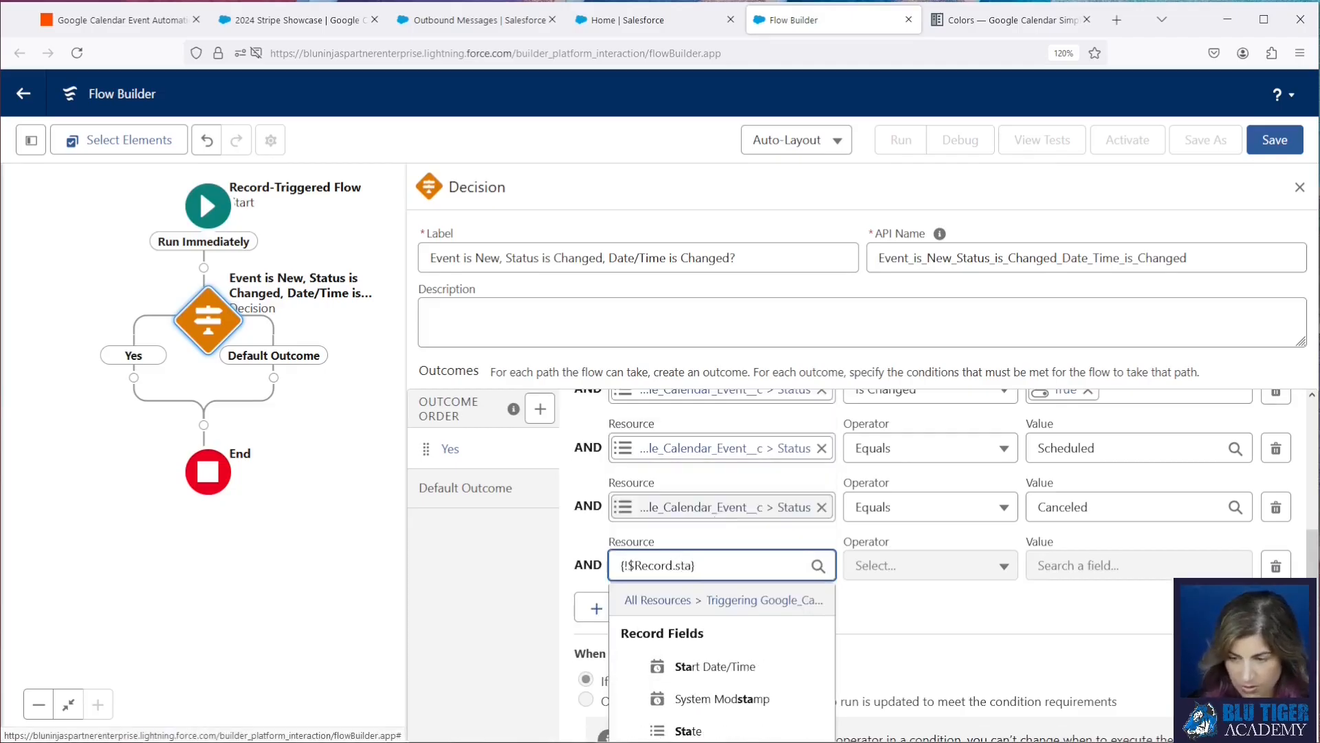
{"action": "type", "text": "rt"}
{"action": "left_click", "coordinate": [715, 666]}
{"action": "left_click", "coordinate": [930, 565]}
{"action": "left_click", "coordinate": [887, 651]}
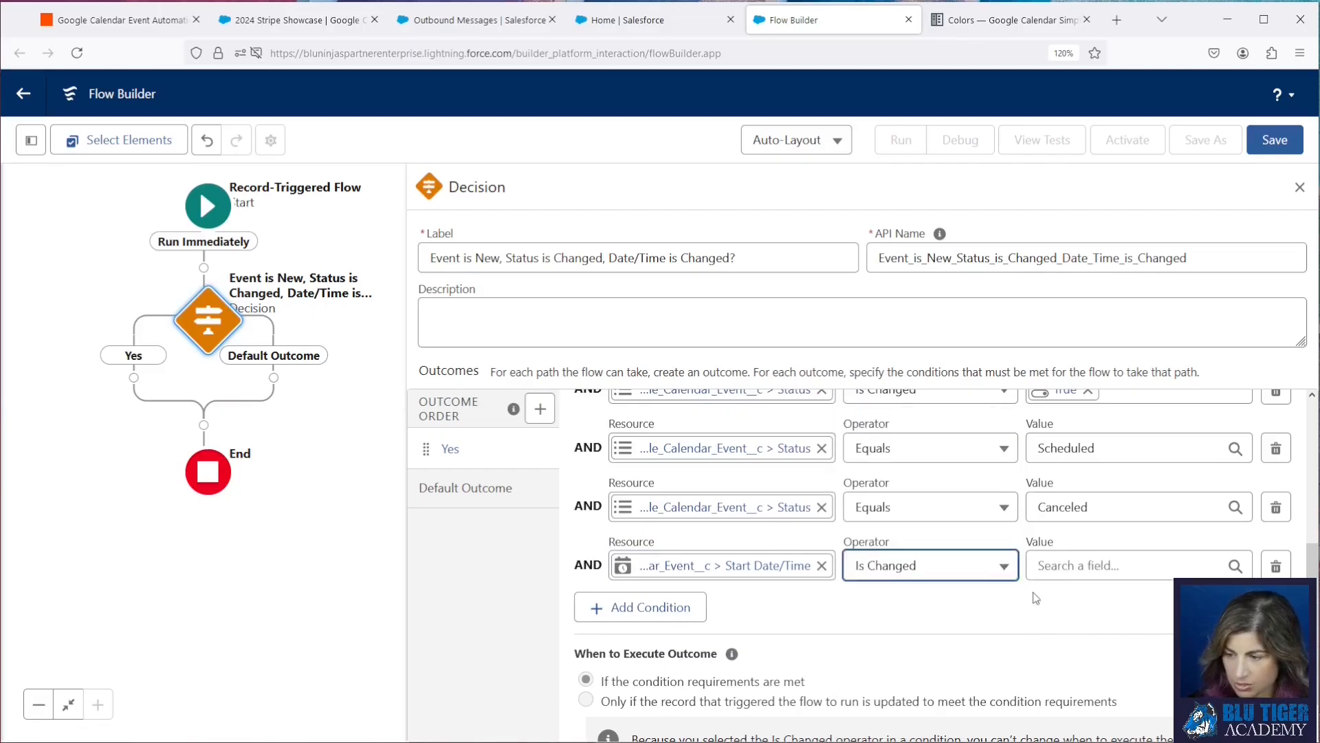
{"action": "left_click", "coordinate": [1073, 566]}
{"action": "type", "text": "True"}
{"action": "left_click", "coordinate": [1077, 665]}
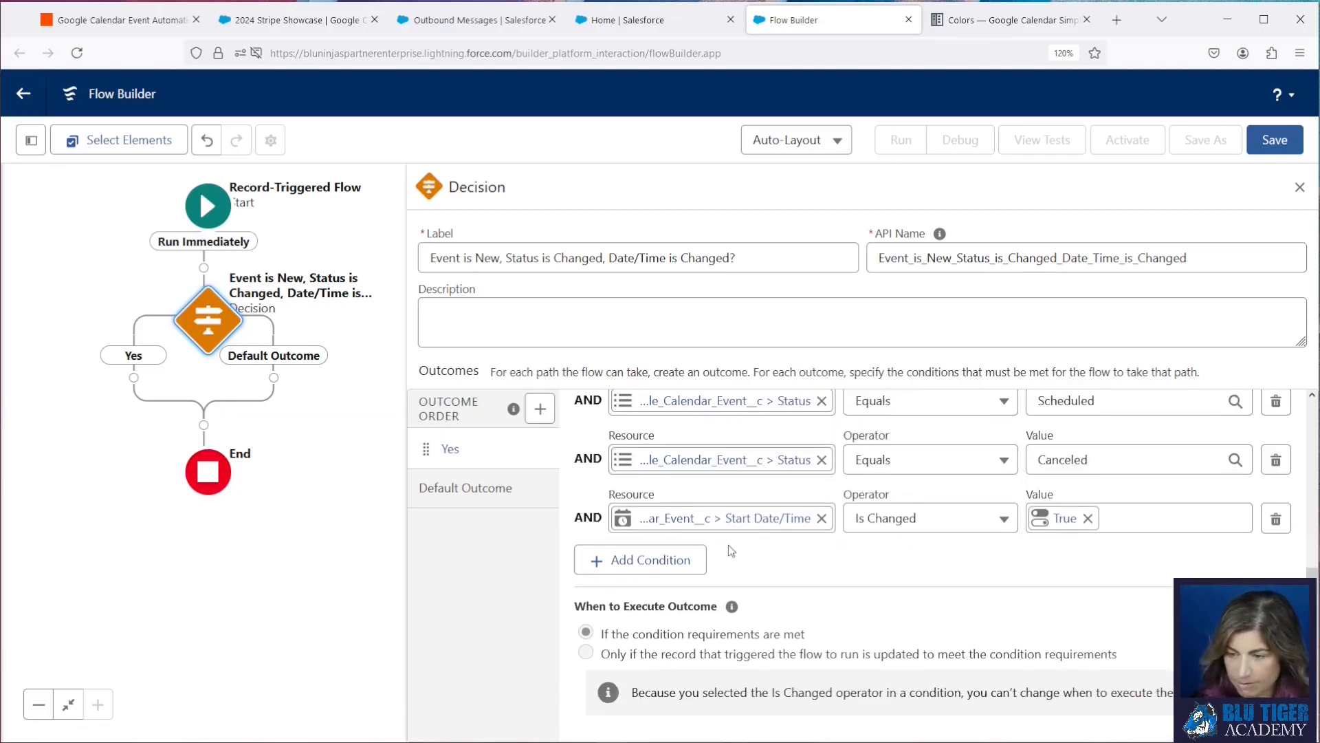
Step: Add a sixth condition checking that the triggering record's End Date/Time Is Changed, with the value True
{"action": "left_click", "coordinate": [667, 569]}
{"action": "scroll", "coordinate": [667, 570], "scroll_direction": "down", "scroll_amount": 1}
{"action": "left_click", "coordinate": [688, 517]}
{"action": "type", "text": "re"}
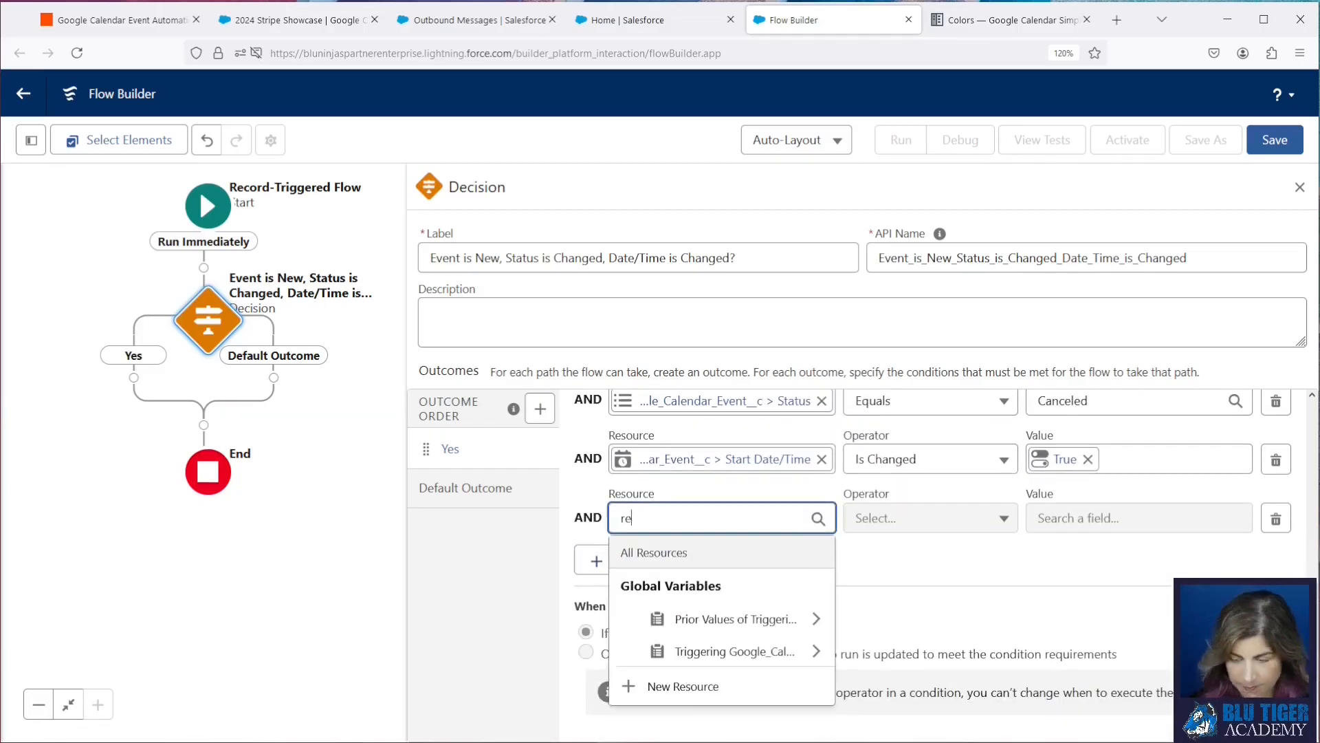
{"action": "type", "text": "c"}
{"action": "left_click", "coordinate": [746, 652]}
{"action": "type", "text": "end"}
{"action": "left_click", "coordinate": [729, 619]}
{"action": "left_click", "coordinate": [931, 518]}
{"action": "left_click", "coordinate": [936, 652]}
{"action": "left_click", "coordinate": [1100, 518]}
{"action": "type", "text": "true"}
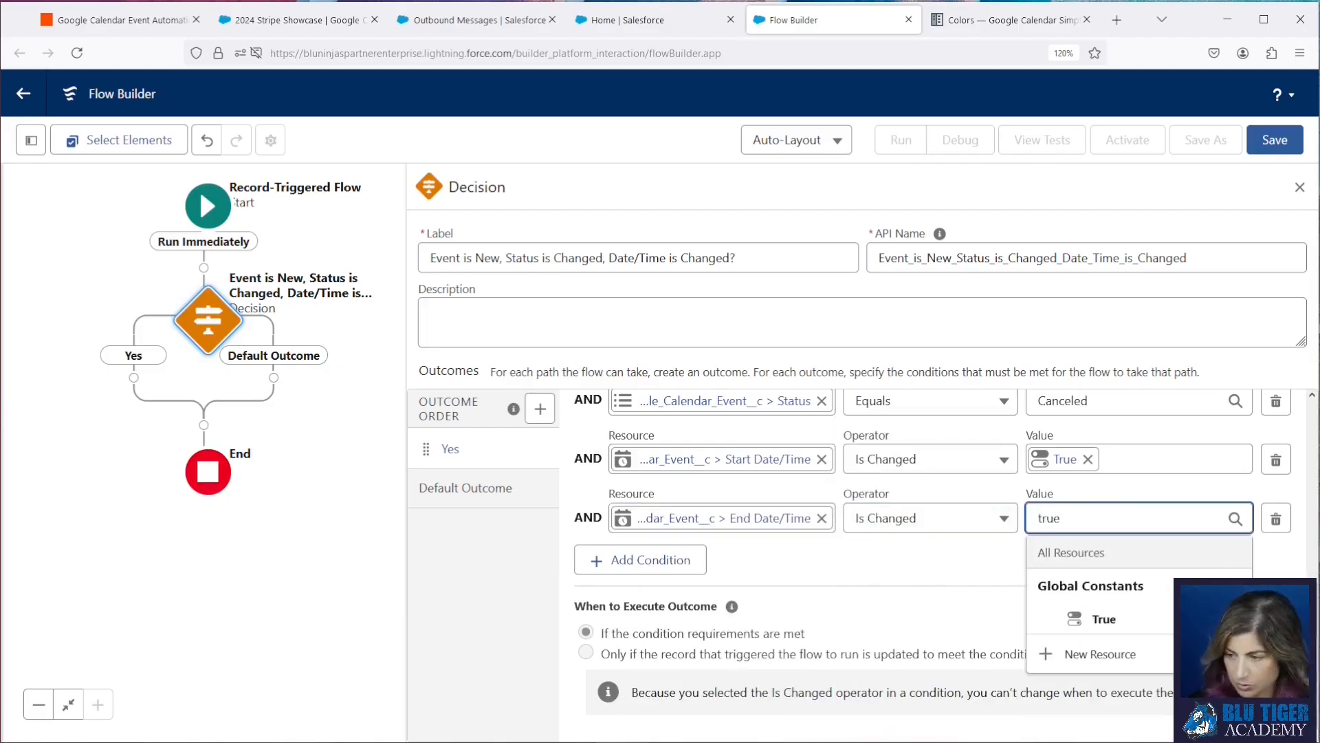
{"action": "left_click", "coordinate": [1104, 619]}
Step: Set the Yes outcome's condition requirements to Custom Condition Logic Is Met
{"action": "scroll", "coordinate": [801, 580], "scroll_direction": "up", "scroll_amount": 5}
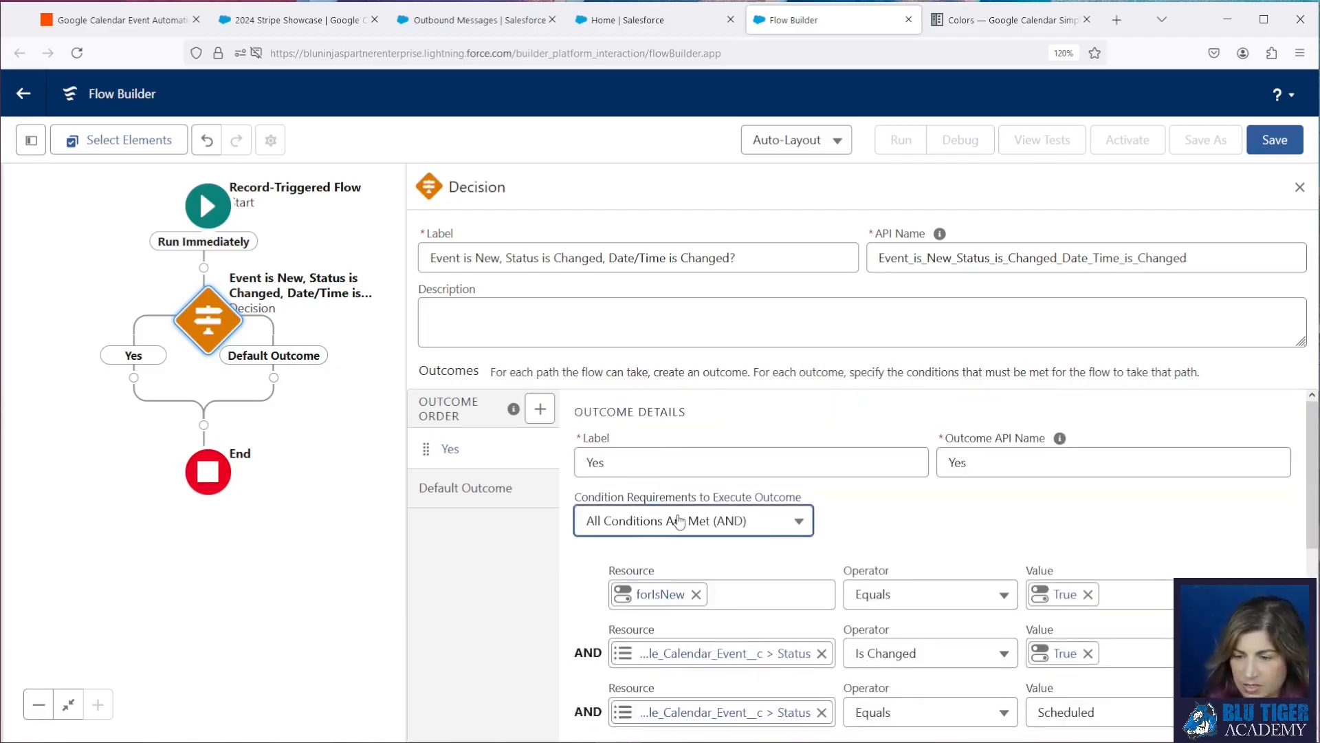
{"action": "left_click", "coordinate": [680, 521]}
{"action": "left_click", "coordinate": [711, 481]}
Step: Start the custom condition logic with (1 AND 3) OR ahead of condition 2
{"action": "scroll", "coordinate": [711, 480], "scroll_direction": "down", "scroll_amount": 3}
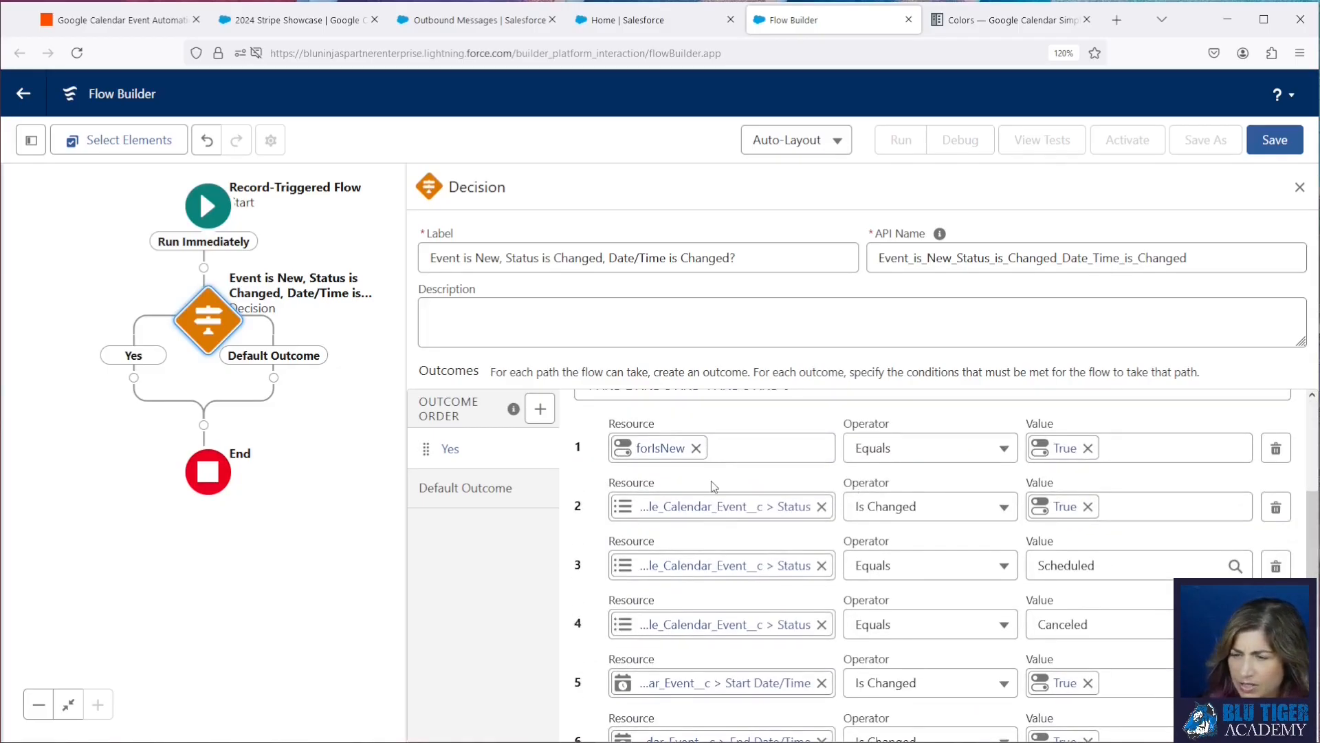
{"action": "scroll", "coordinate": [708, 481], "scroll_direction": "up", "scroll_amount": 3}
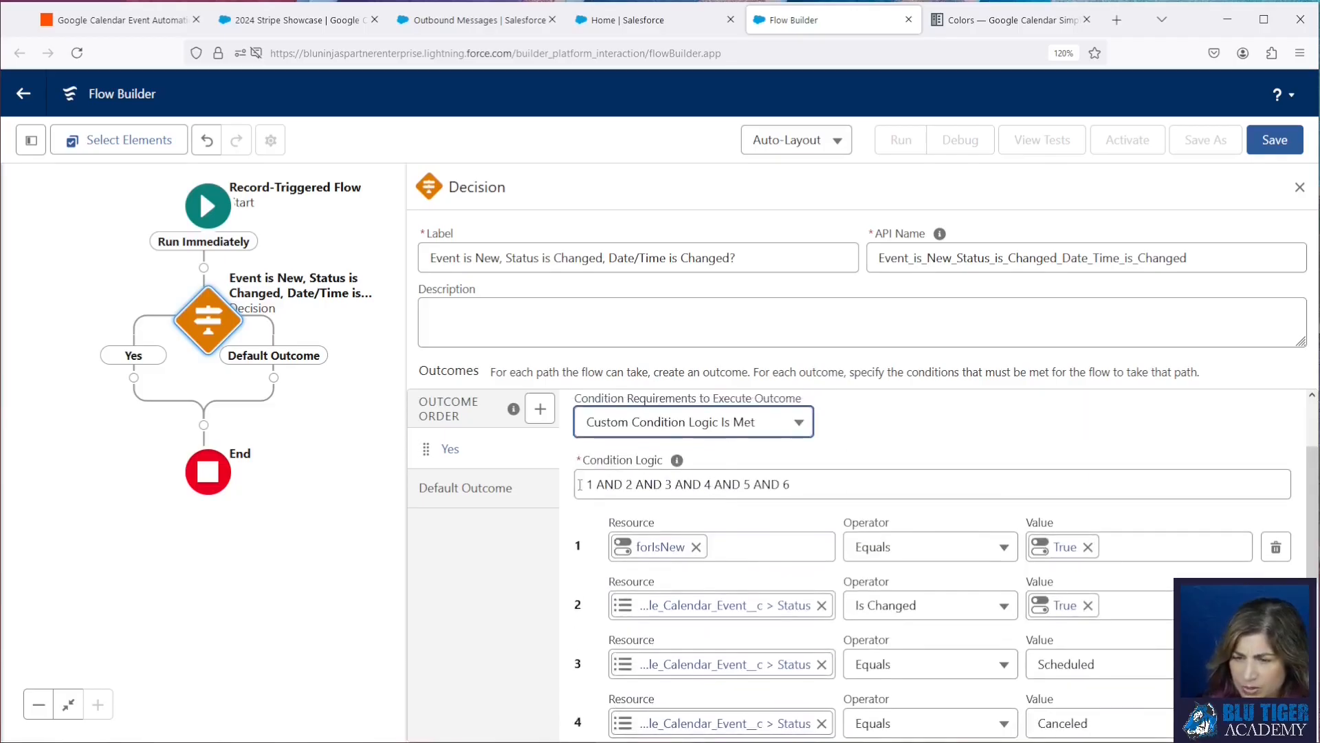
{"action": "left_click", "coordinate": [580, 485]}
{"action": "type", "text": "("}
{"action": "left_click", "coordinate": [628, 485]}
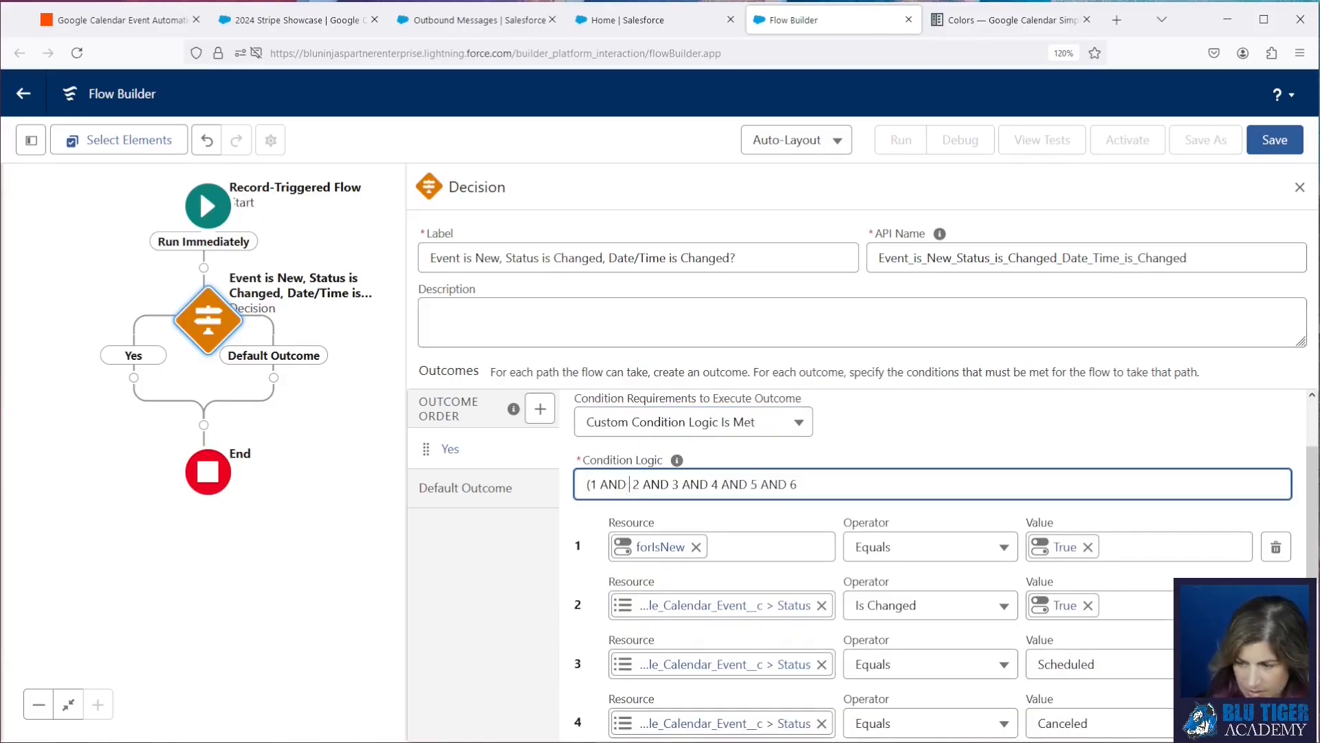
{"action": "type", "text": "3)"}
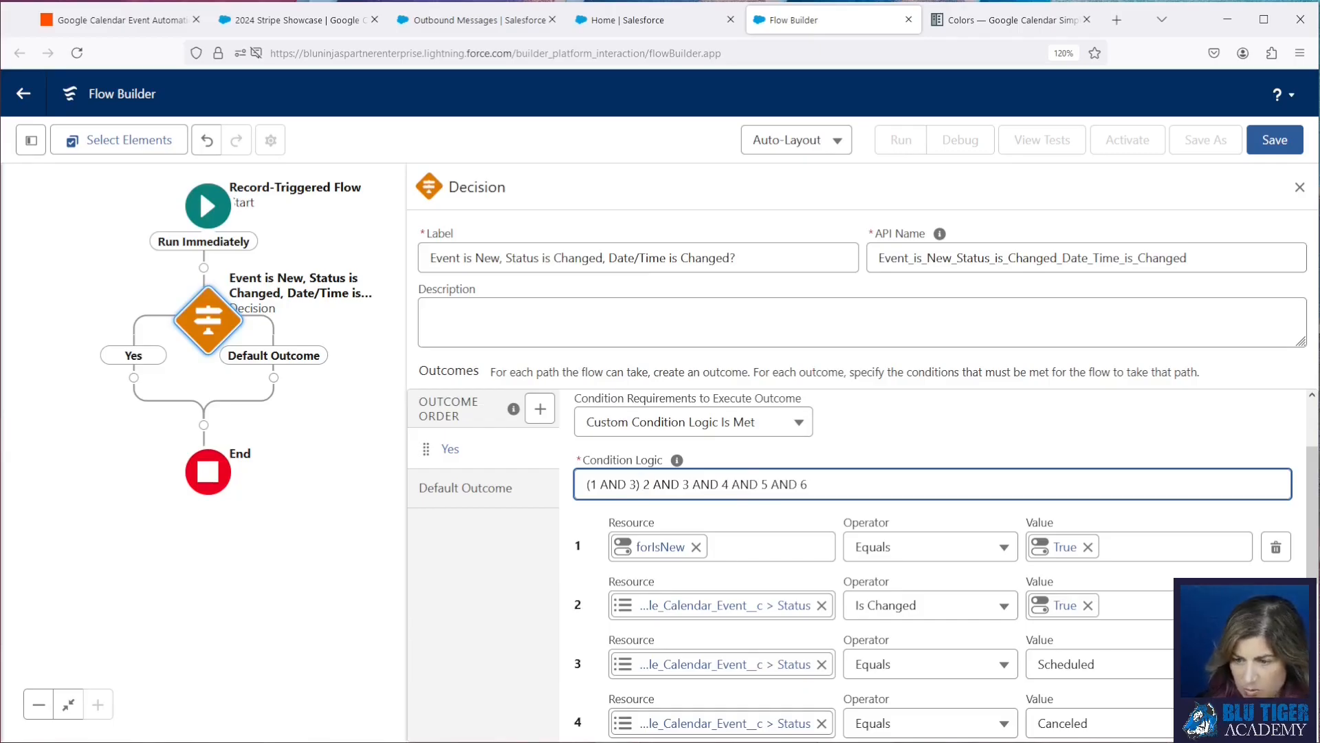
{"action": "type", "text": " OR "}
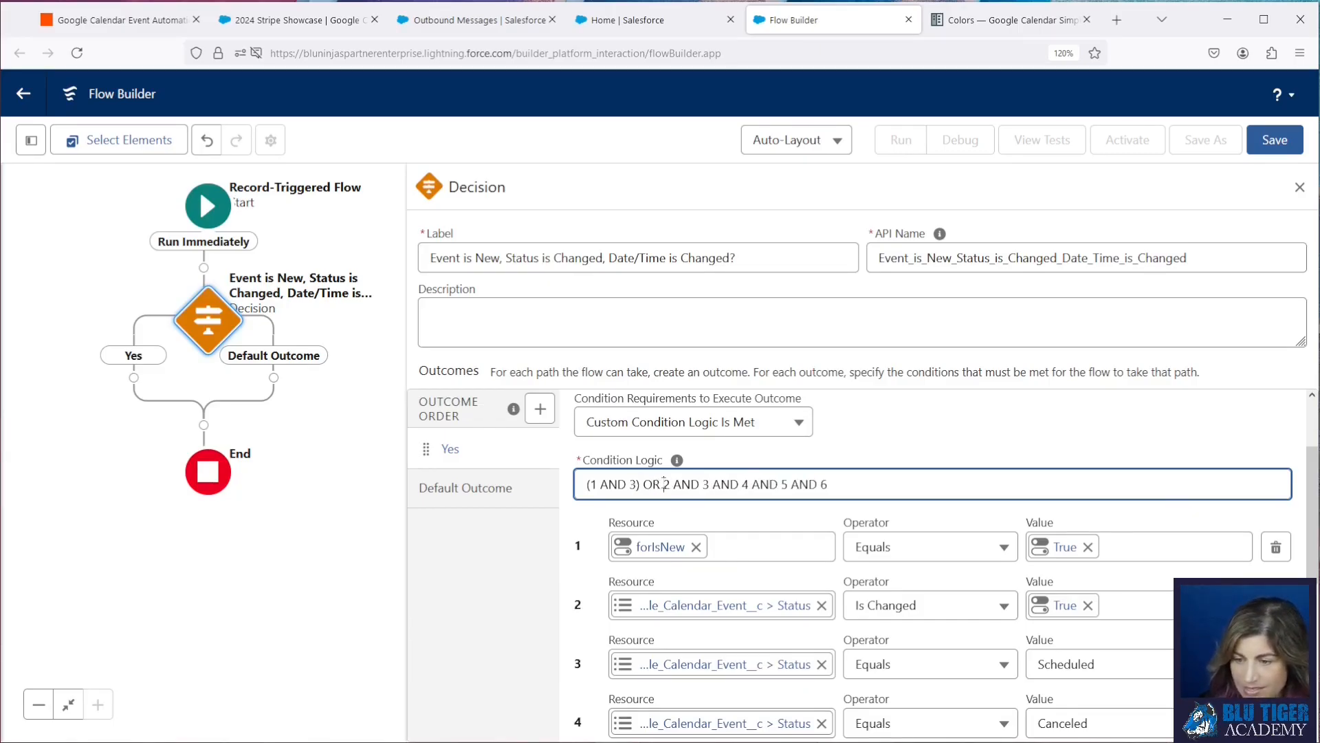
Step: Group conditions 2, 3 and 4 in the condition logic as (2 AND (3 OR 4))
{"action": "type", "text": "("}
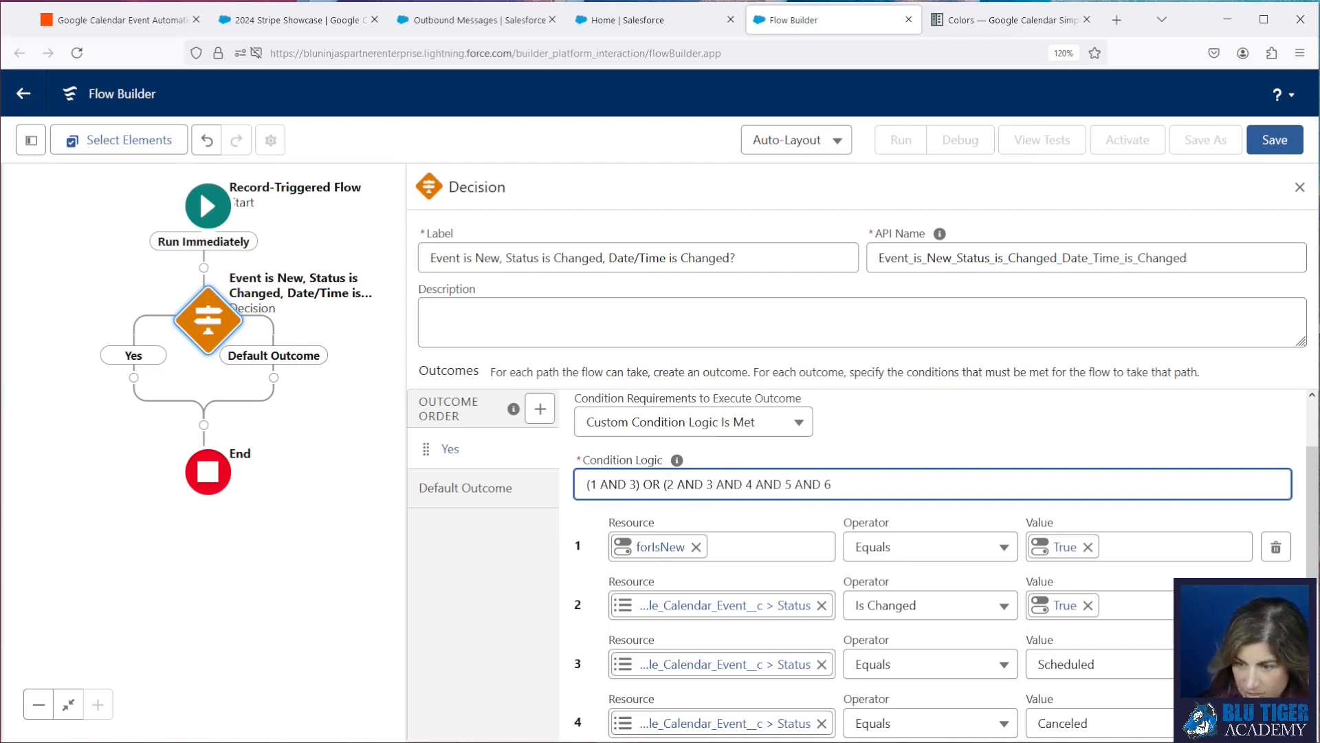
{"action": "left_click", "coordinate": [706, 484]}
{"action": "type", "text": "("}
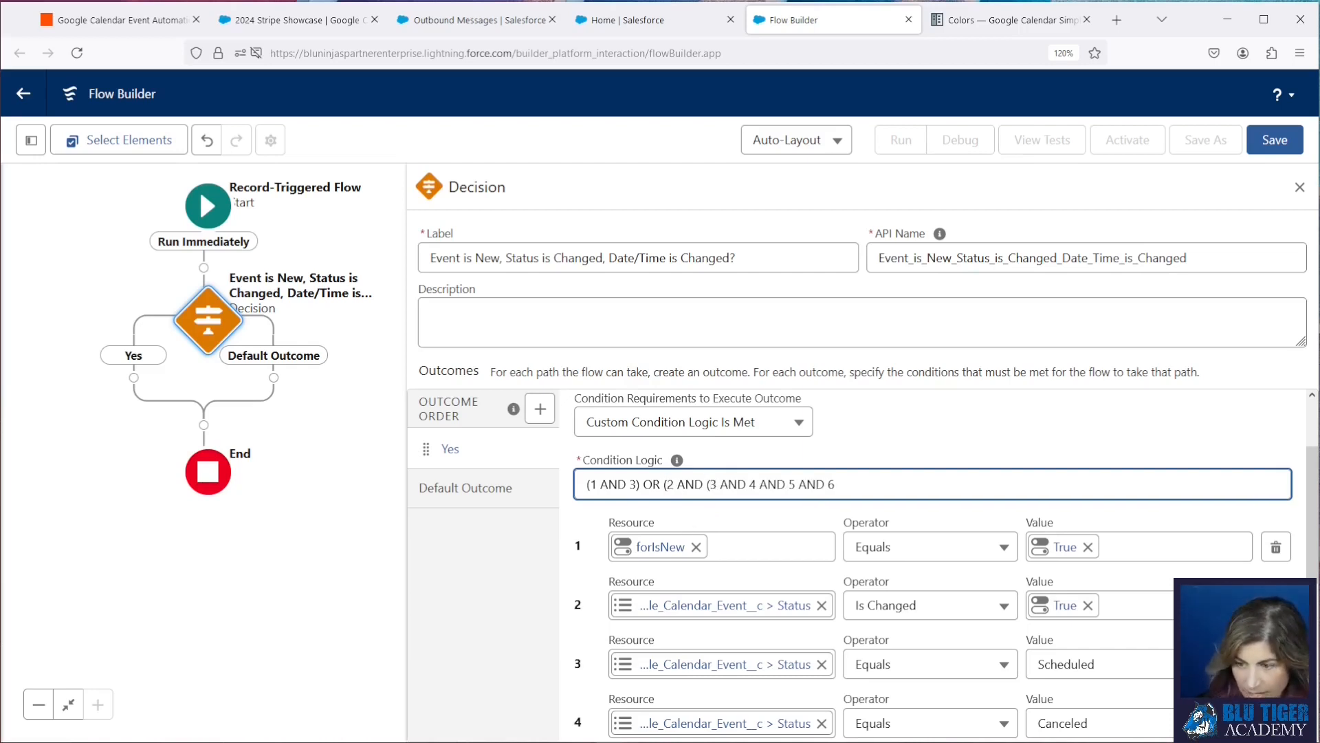
{"action": "double_click", "coordinate": [728, 484]}
{"action": "type", "text": "OR"}
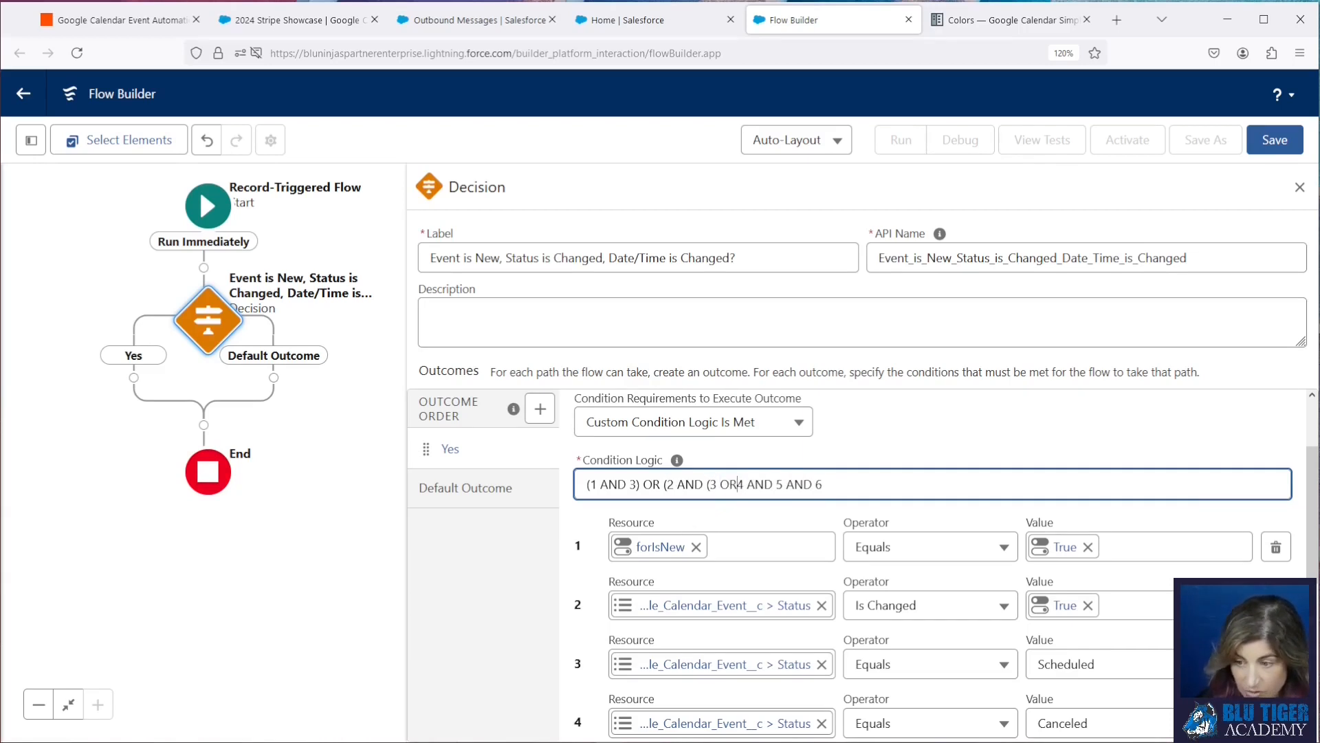
{"action": "left_click", "coordinate": [748, 484]}
{"action": "type", "text": "))"}
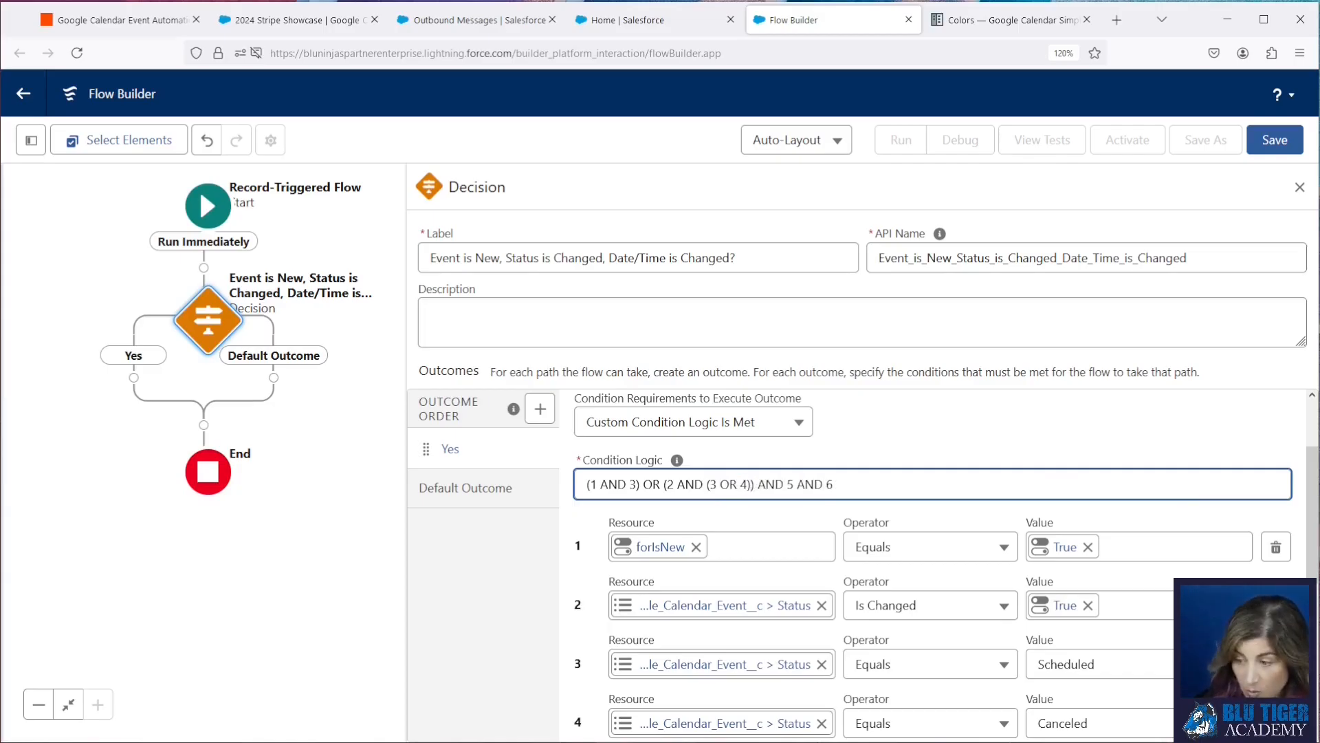
Step: Replace the remaining AND operators before conditions 5 and 6 with OR, so the condition logic ends in OR 5 OR 6
{"action": "double_click", "coordinate": [757, 485]}
{"action": "type", "text": "OR"}
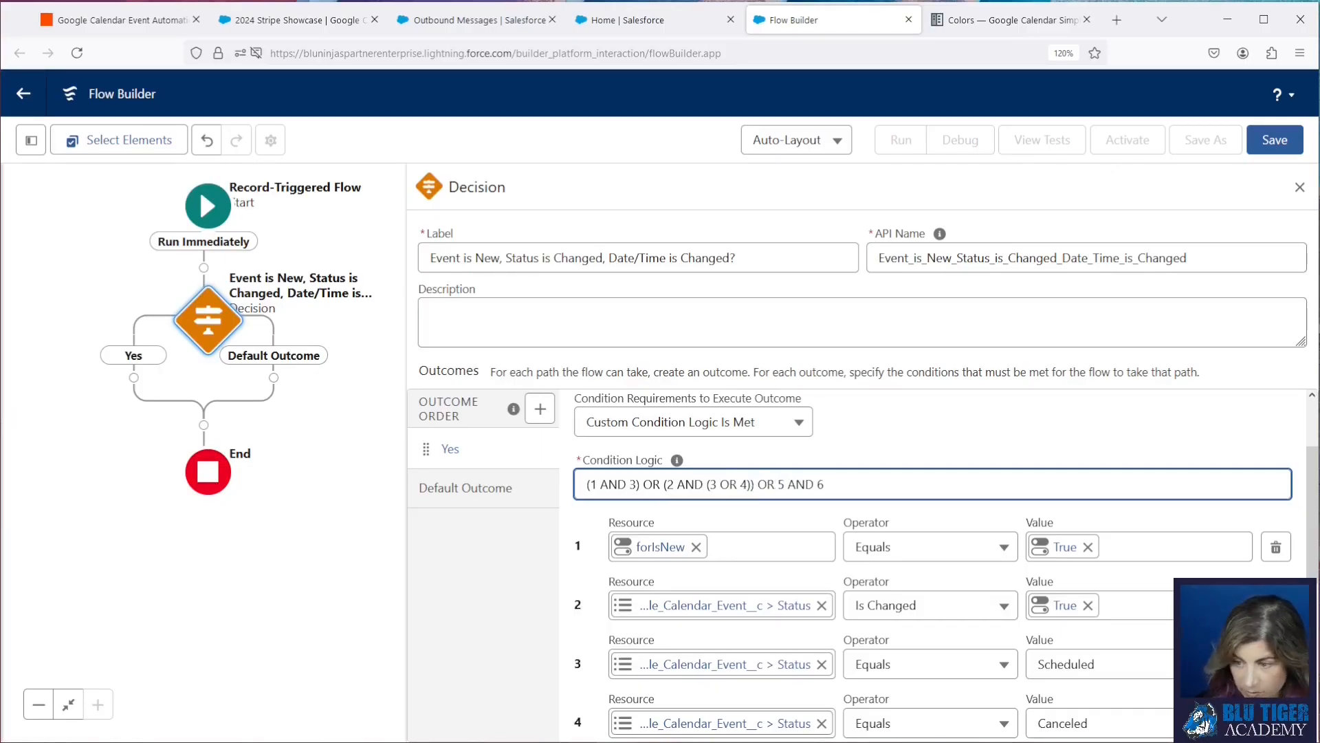
{"action": "scroll", "coordinate": [803, 539], "scroll_direction": "down", "scroll_amount": 5}
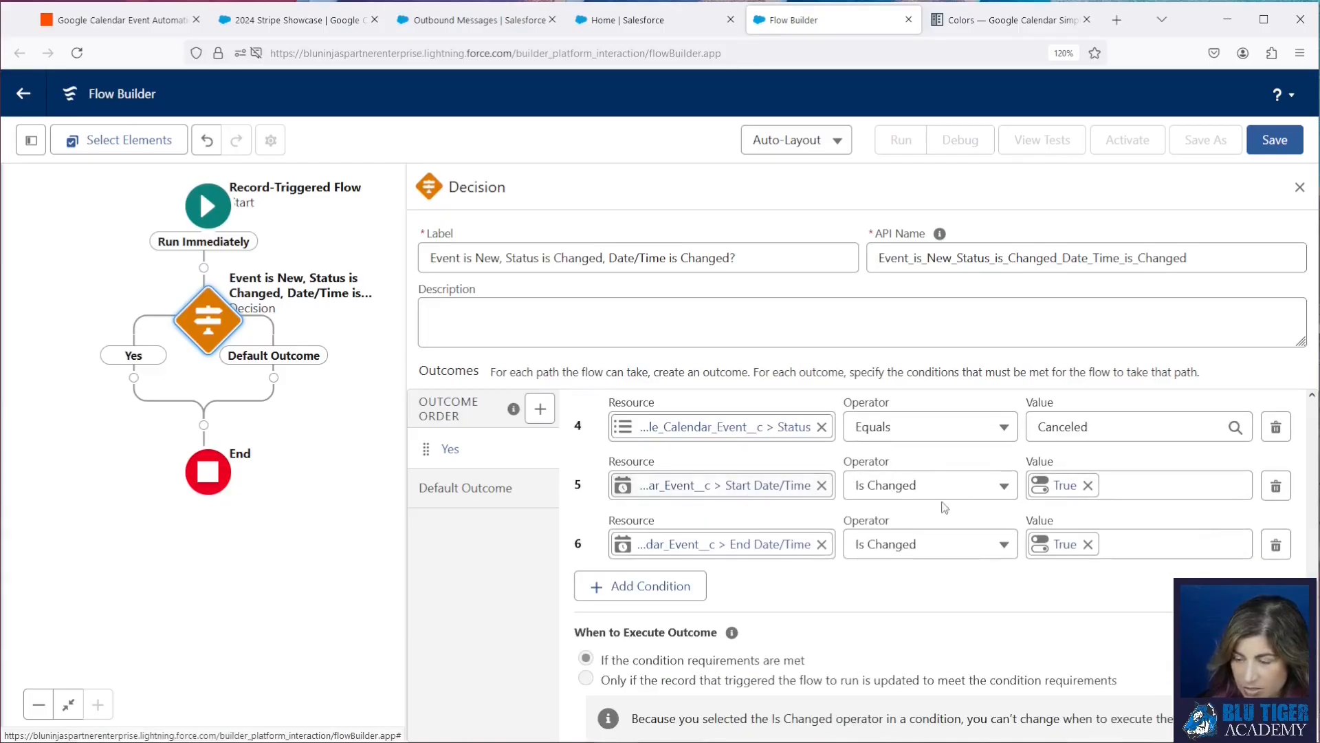
{"action": "scroll", "coordinate": [799, 530], "scroll_direction": "up", "scroll_amount": 5}
{"action": "double_click", "coordinate": [800, 486]}
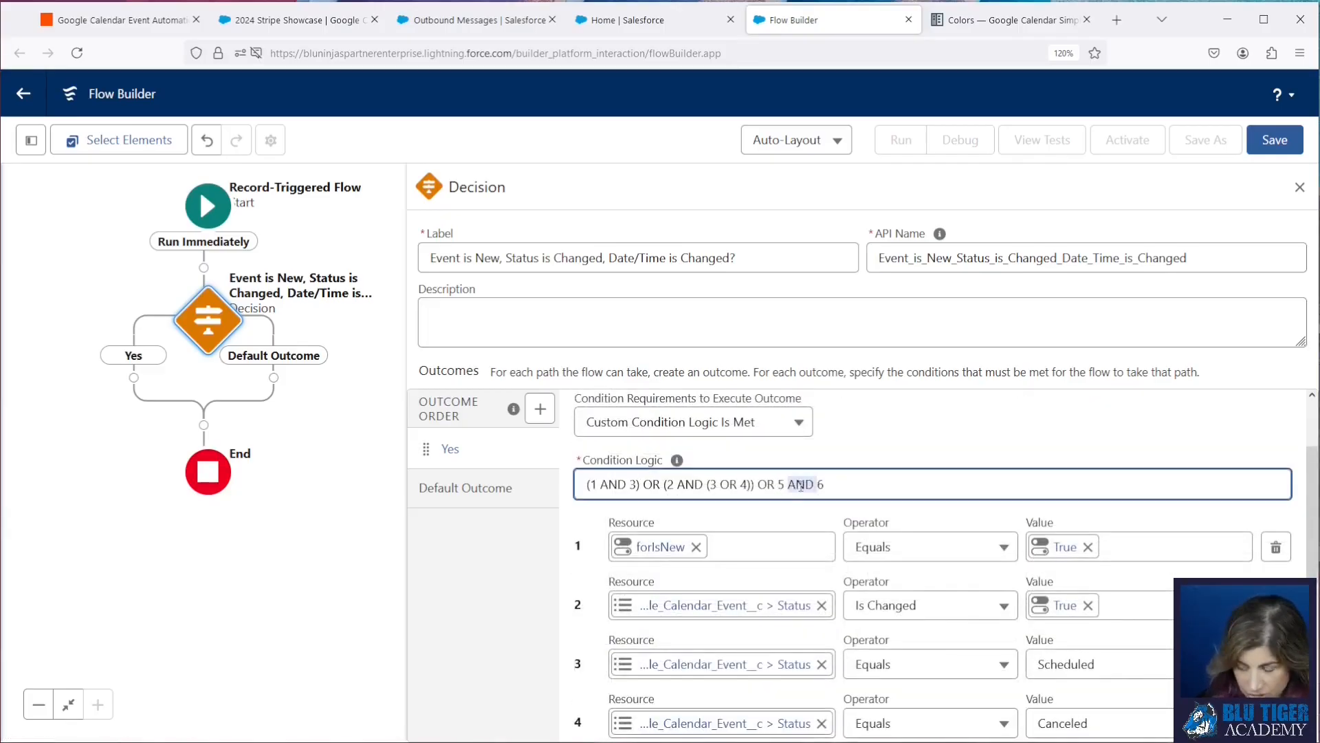
{"action": "type", "text": "OR"}
Step: Rename the decision's default outcome to No
{"action": "scroll", "coordinate": [906, 605], "scroll_direction": "down", "scroll_amount": 1}
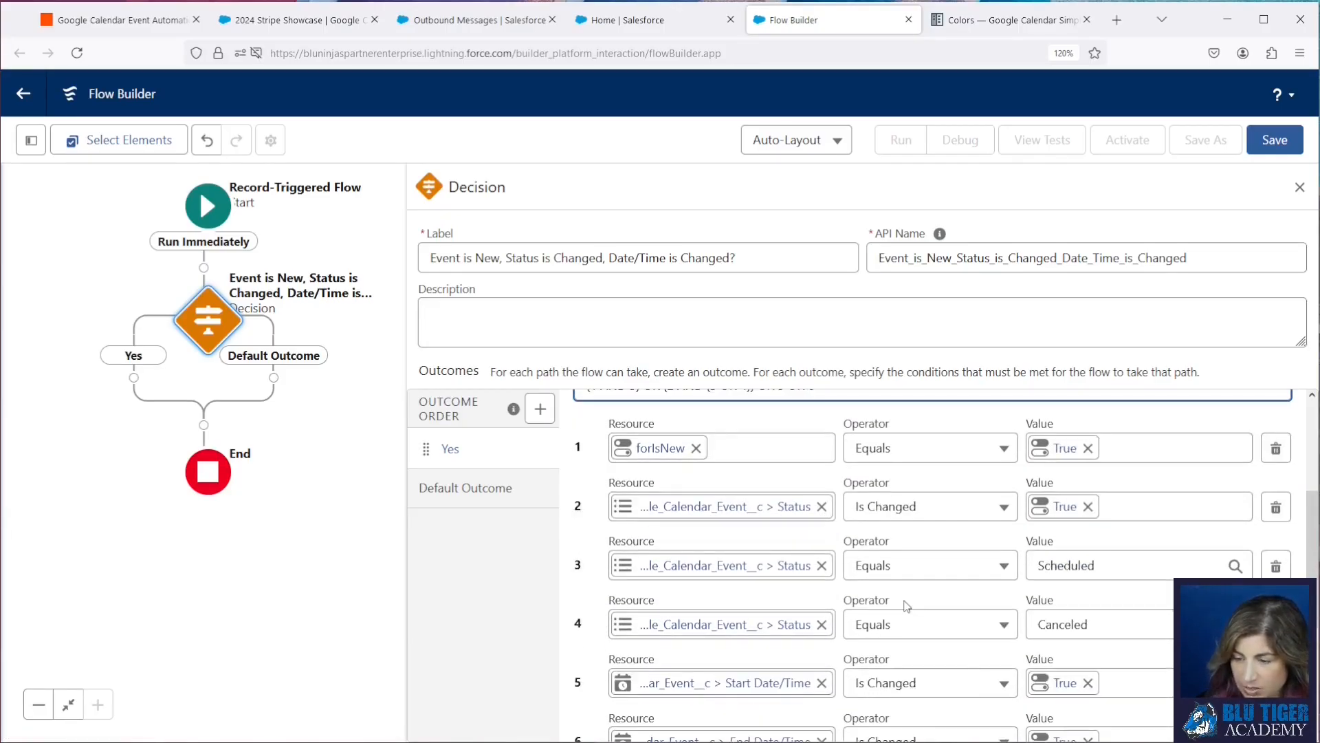
{"action": "scroll", "coordinate": [906, 605], "scroll_direction": "down", "scroll_amount": 1}
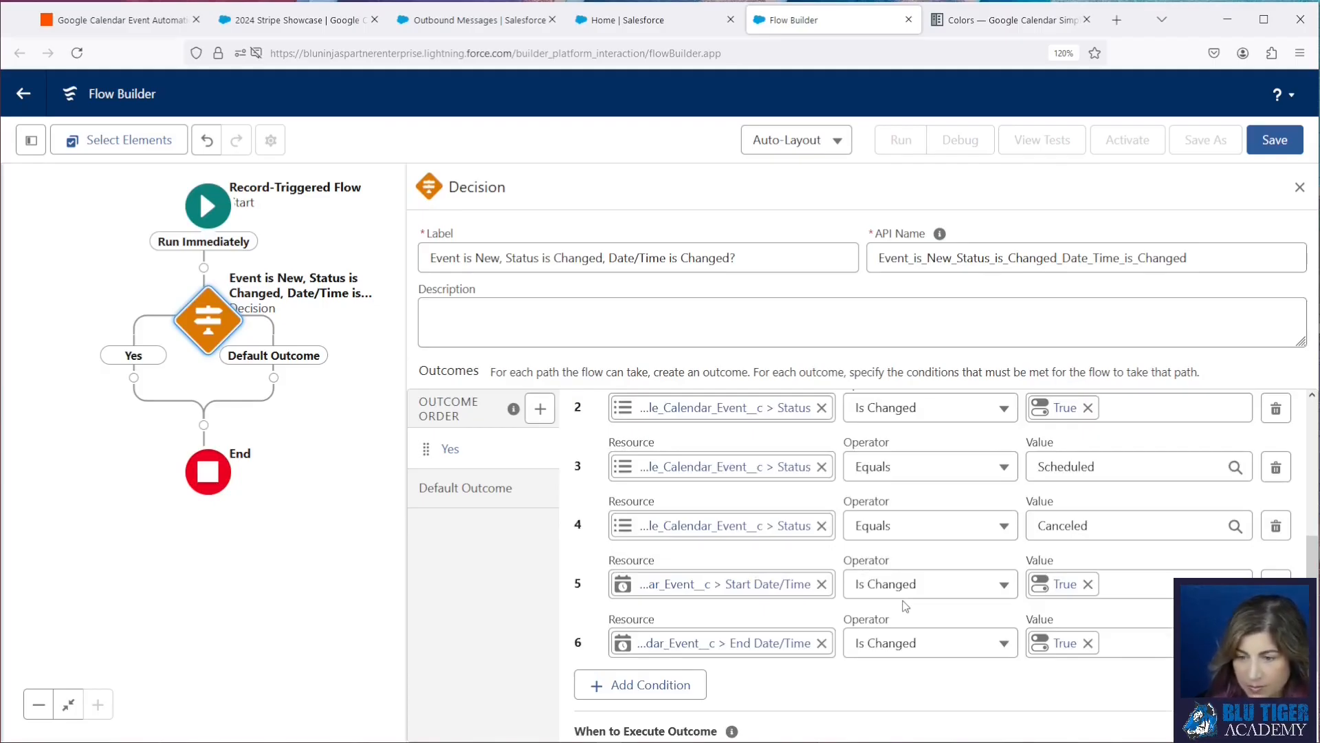
{"action": "left_click_drag", "start_coordinate": [679, 462], "coordinate": [584, 462]}
{"action": "type", "text": "No"}
Step: Add an action to the Yes path that uses the outbound message Zapier V2 | Google Calendar Event
{"action": "left_click", "coordinate": [137, 357]}
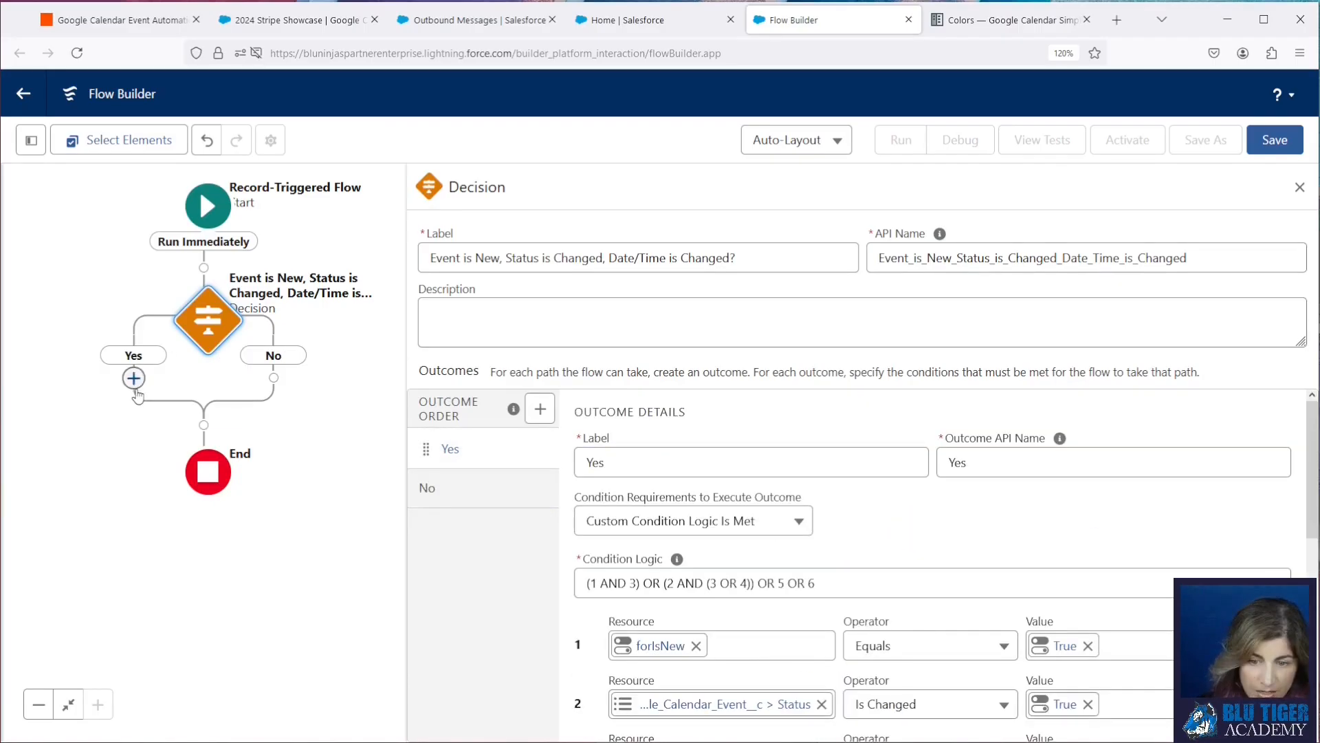
{"action": "left_click", "coordinate": [133, 377]}
{"action": "type", "text": "action"}
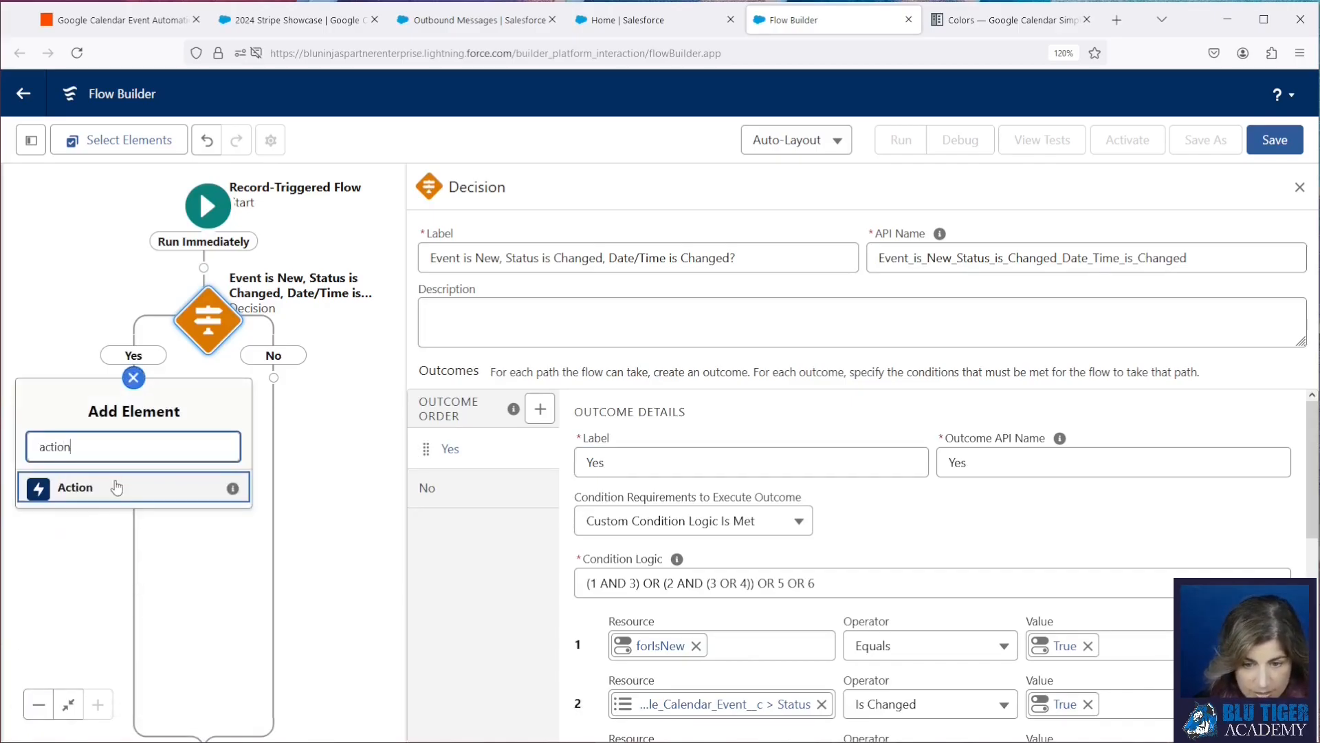
{"action": "left_click", "coordinate": [101, 483]}
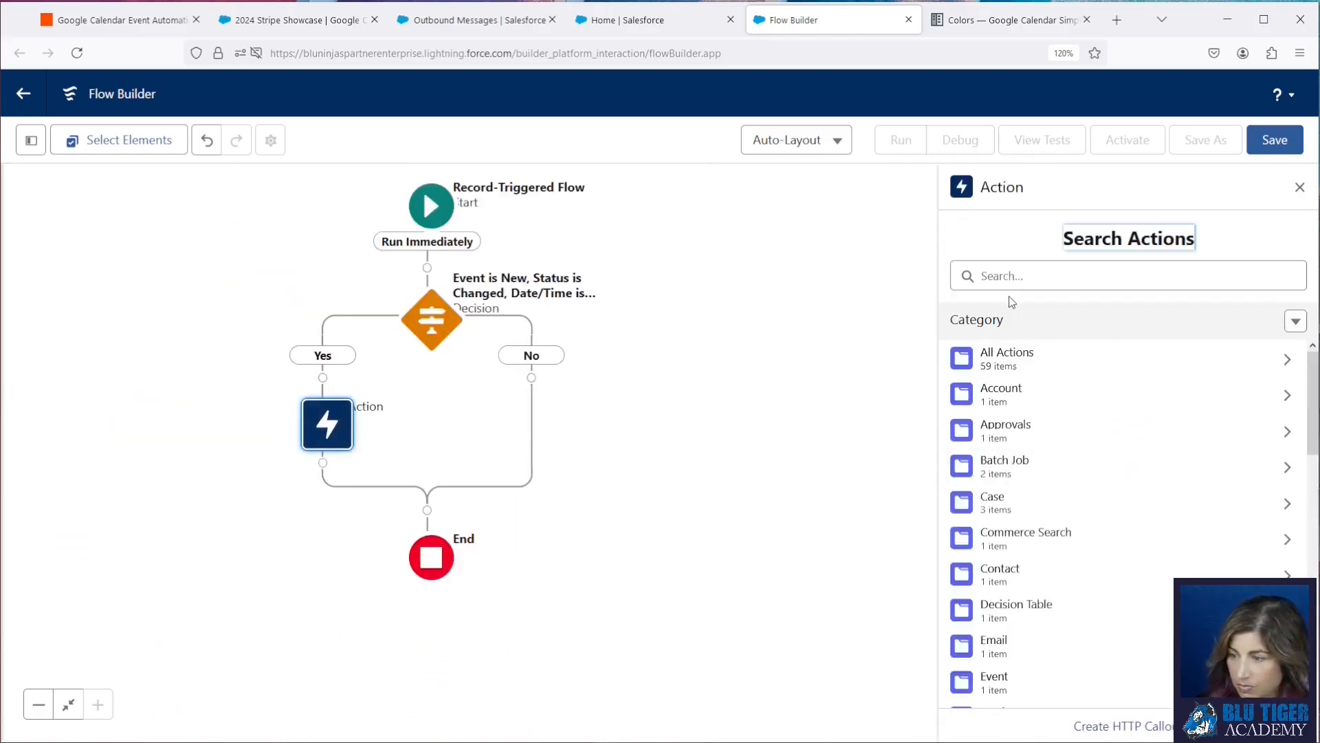
{"action": "scroll", "coordinate": [1078, 419], "scroll_direction": "down", "scroll_amount": 10}
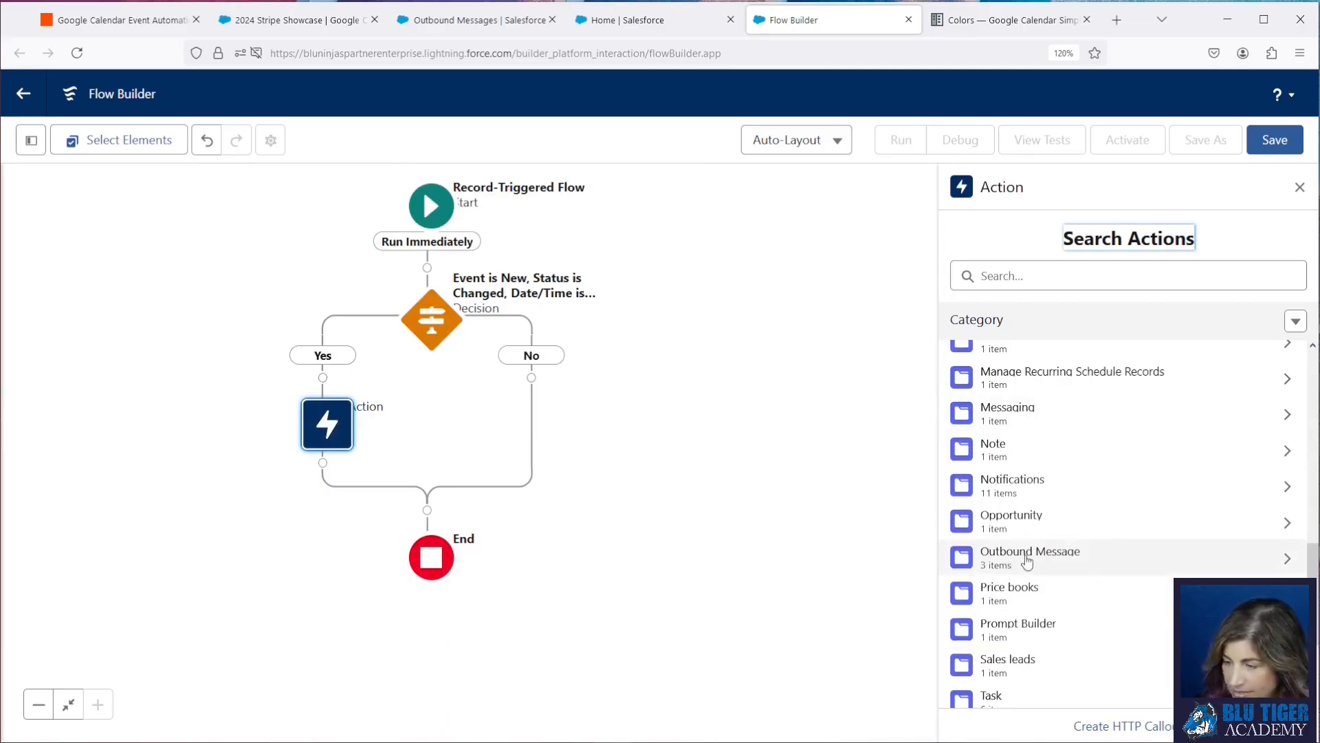
{"action": "left_click", "coordinate": [1026, 558]}
{"action": "left_click", "coordinate": [1059, 413]}
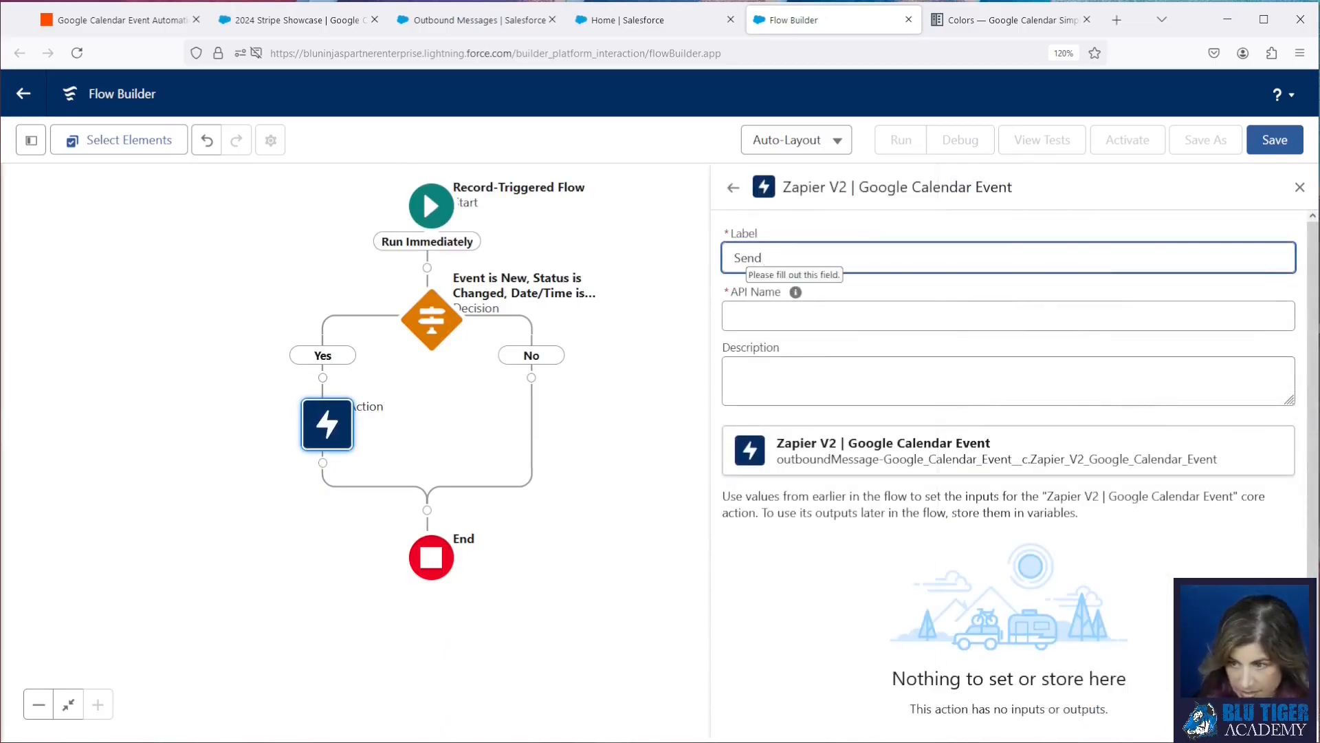
Step: Label the action Send Outbound Message to Zapier and accept the matching API name
{"action": "type", "text": "Send Outbound "}
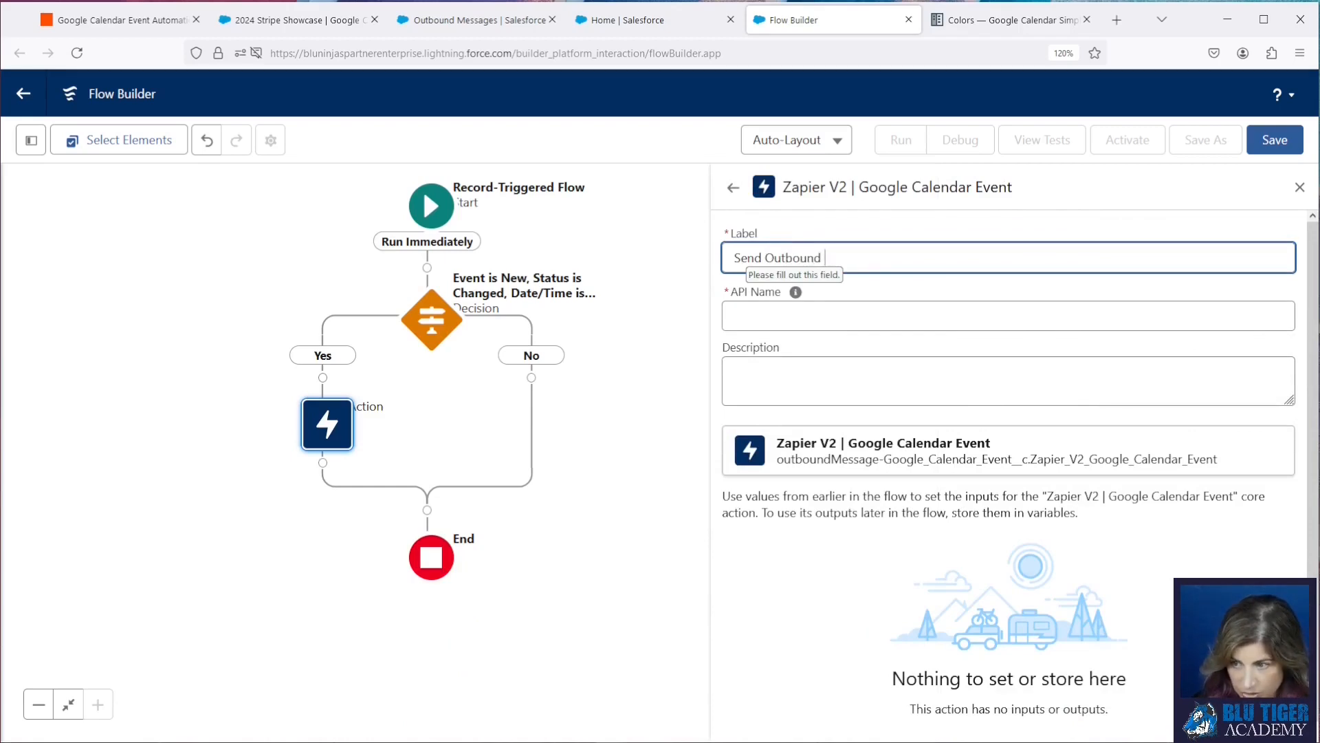
{"action": "type", "text": "Message to Zapier"}
{"action": "key", "text": "Tab"}
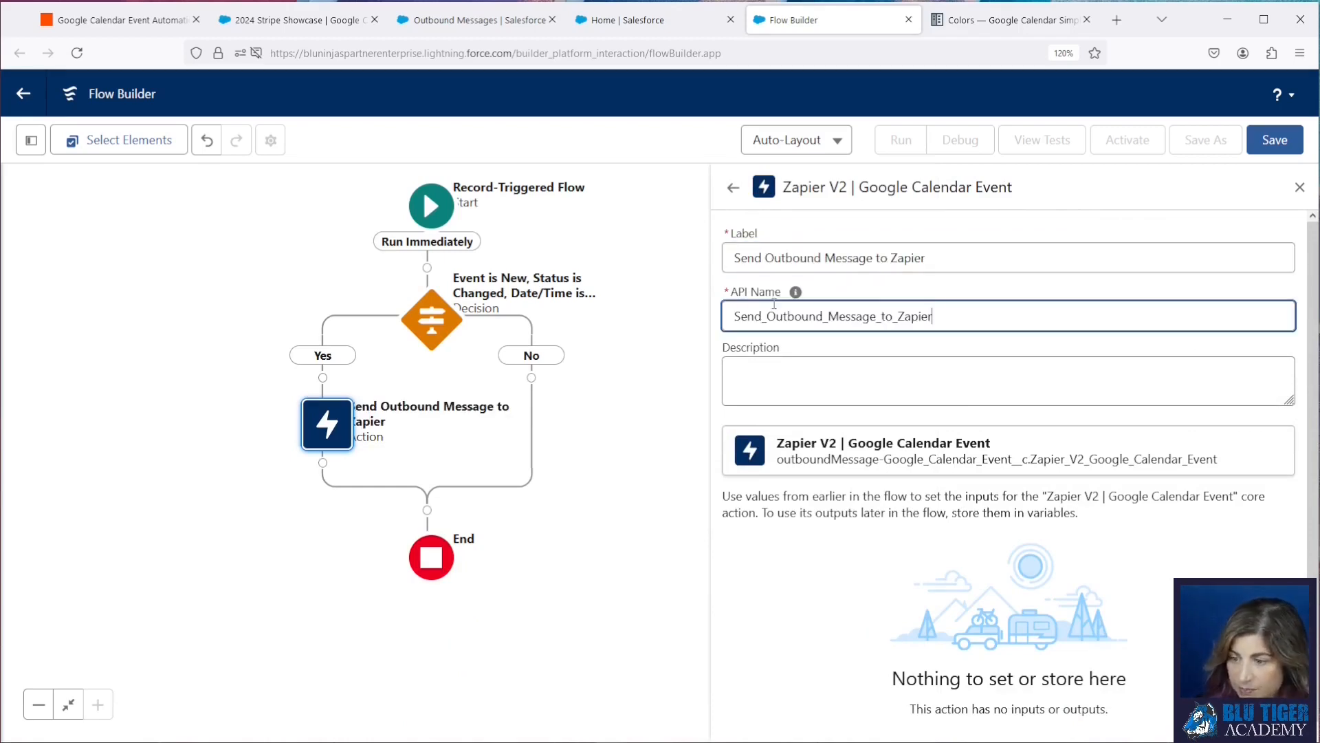
Step: Save the flow as "Google Calendar Event | Created/Updated After Save" and activate it
{"action": "left_click", "coordinate": [1274, 141]}
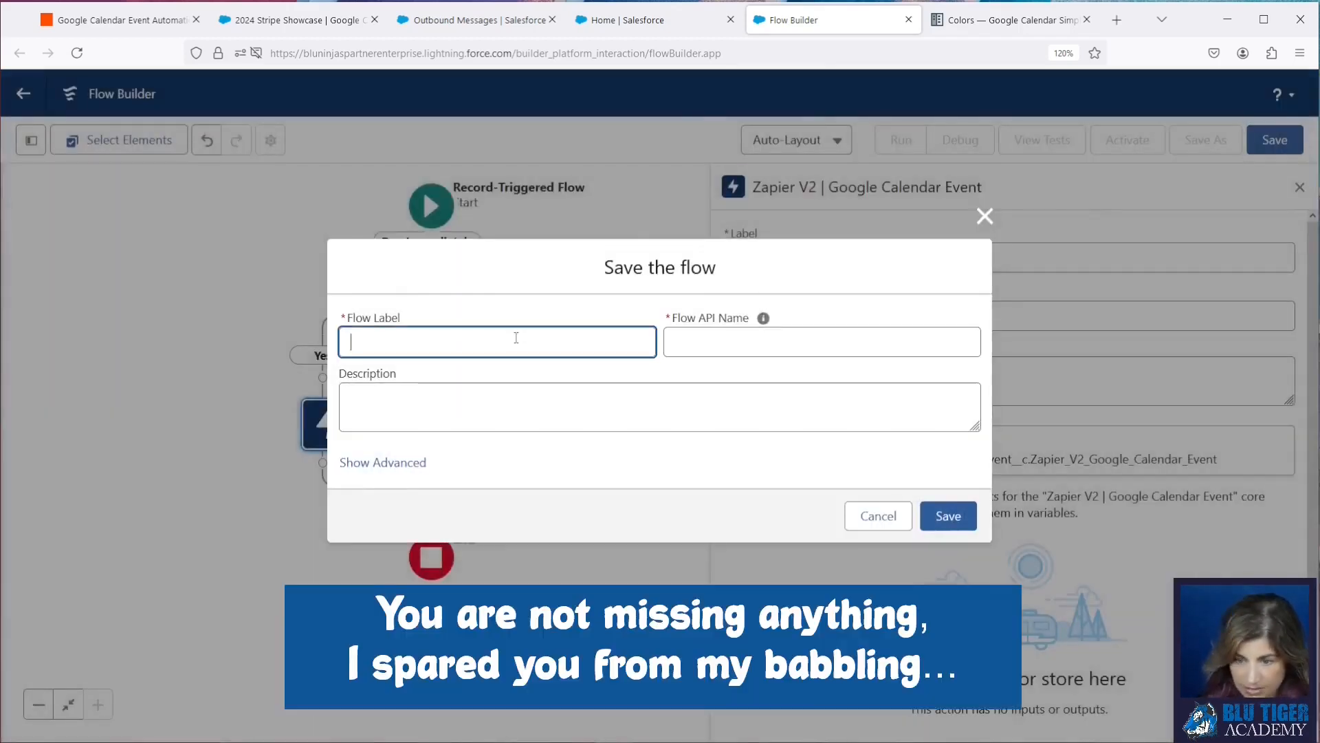
{"action": "type", "text": "Google Calend"}
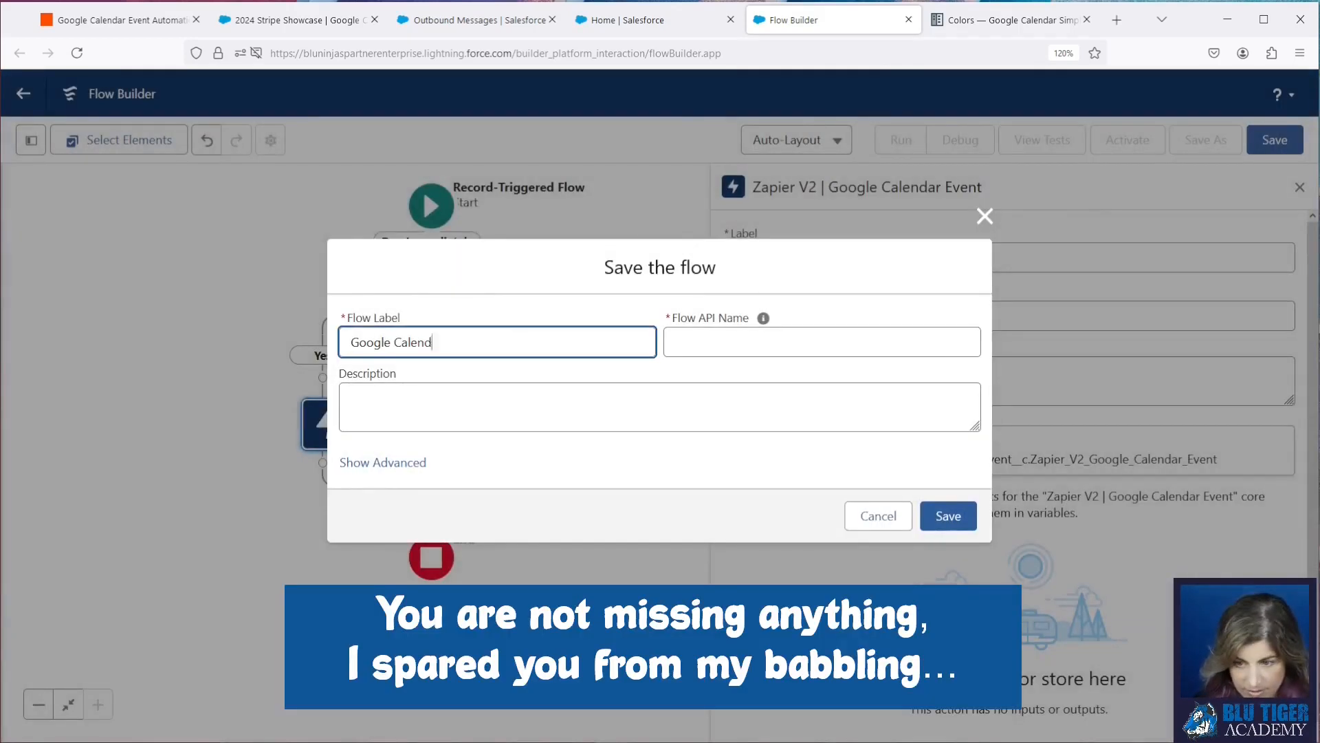
{"action": "type", "text": "ar Event | Created/Updated After Save"}
{"action": "left_click", "coordinate": [763, 318]}
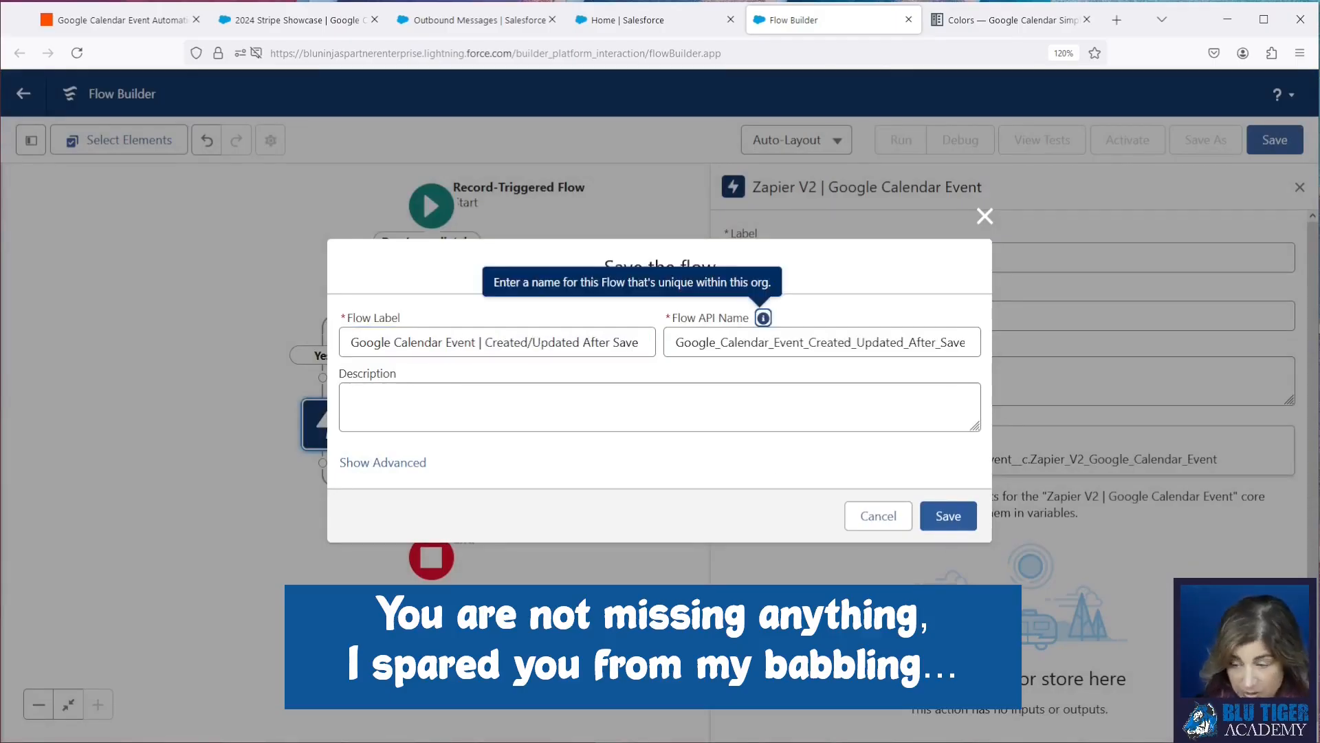
{"action": "left_click", "coordinate": [948, 516]}
{"action": "left_click", "coordinate": [1127, 141]}
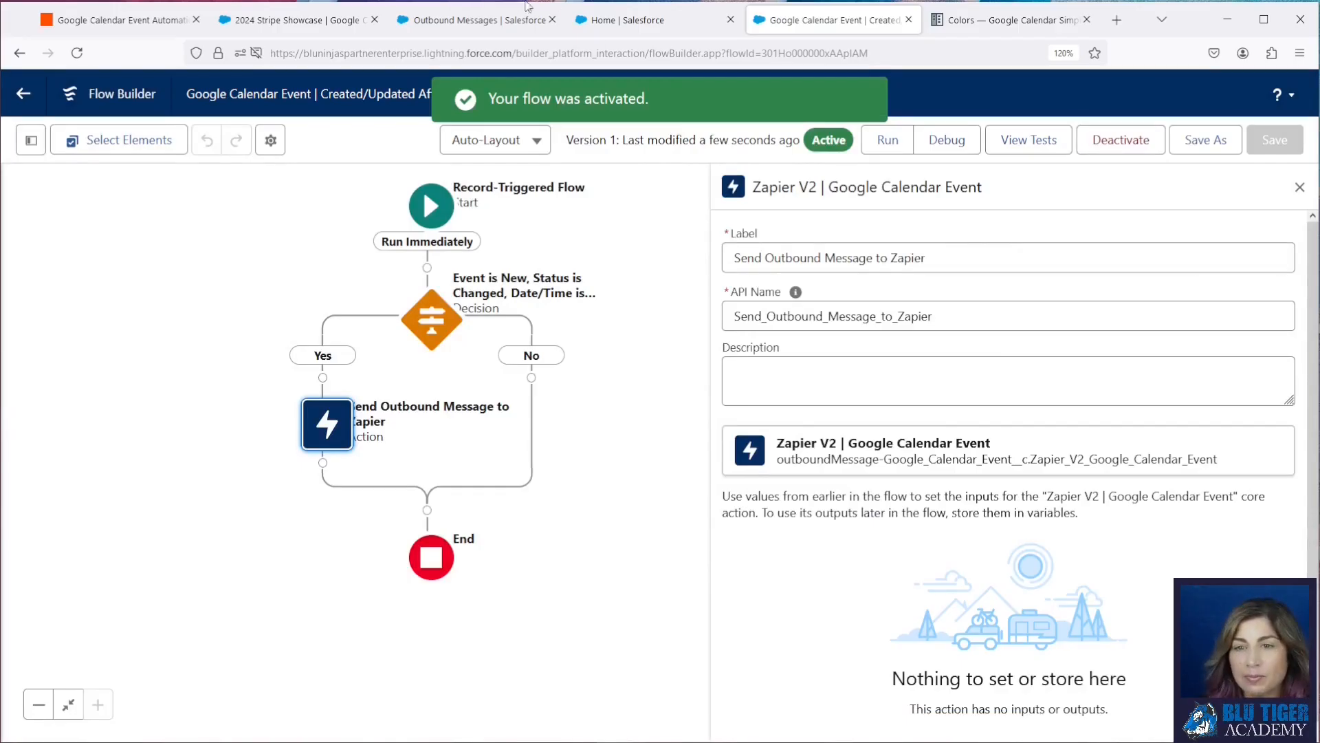
Step: Switch to the Zapier Zap and try to test its New Outbound Message trigger
{"action": "left_click", "coordinate": [141, 20]}
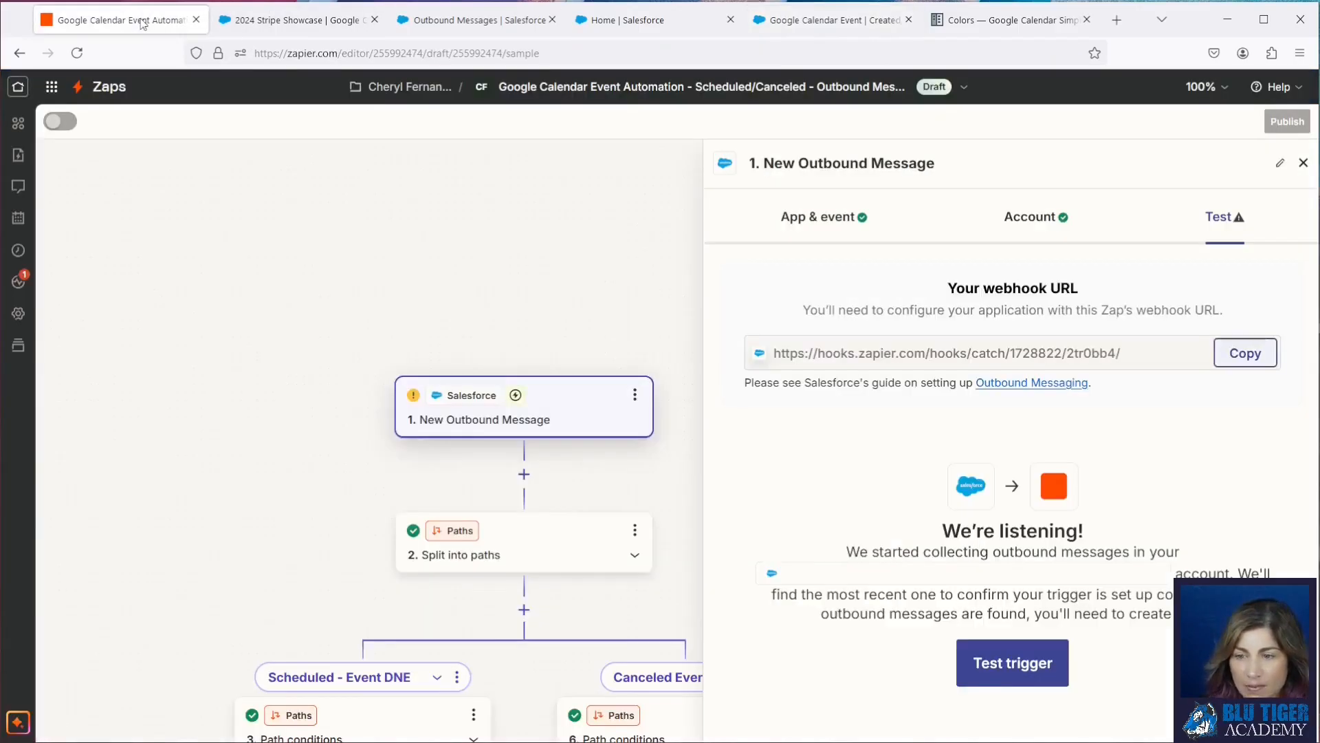
{"action": "left_click", "coordinate": [986, 666]}
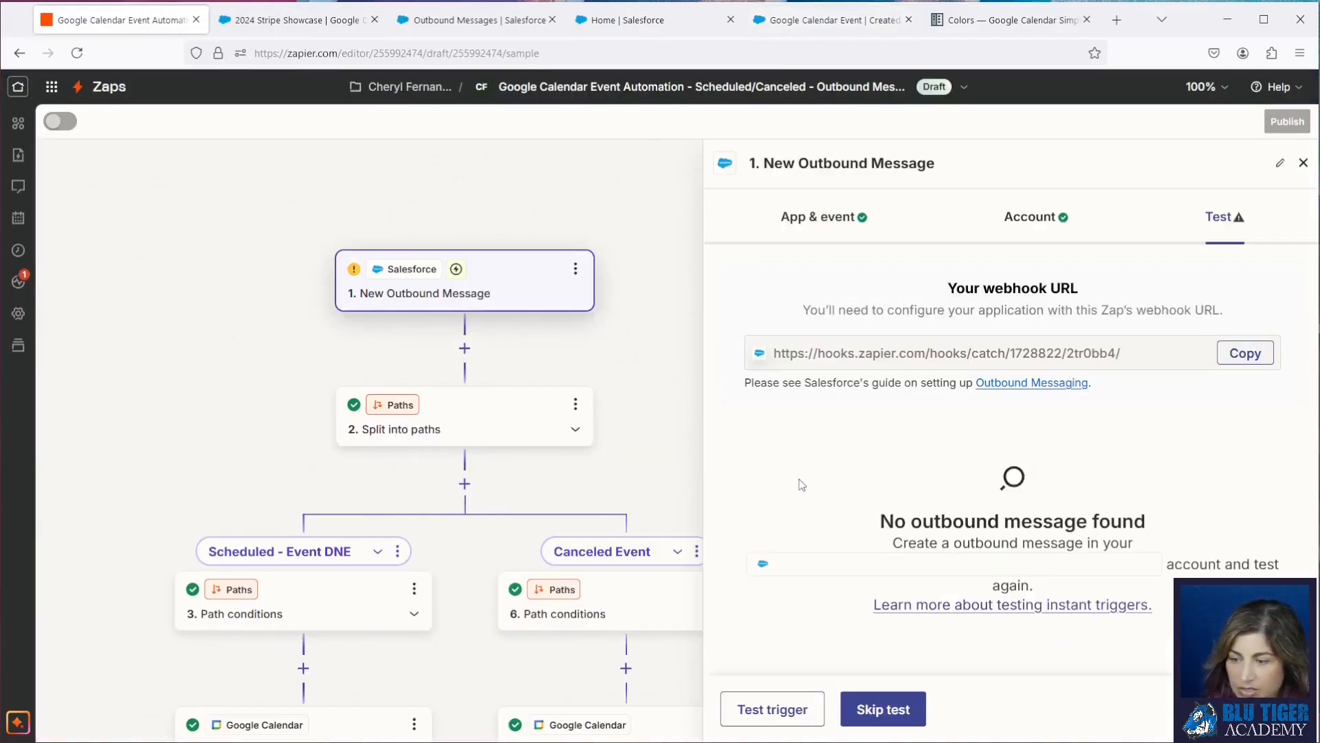
Step: In Salesforce, clone the 2024 Stripe Showcase record as 2024 Safari Sales Rally, with end date 9/17/2024 and event type Safari Sales Rally
{"action": "key", "text": "ctrl+Tab"}
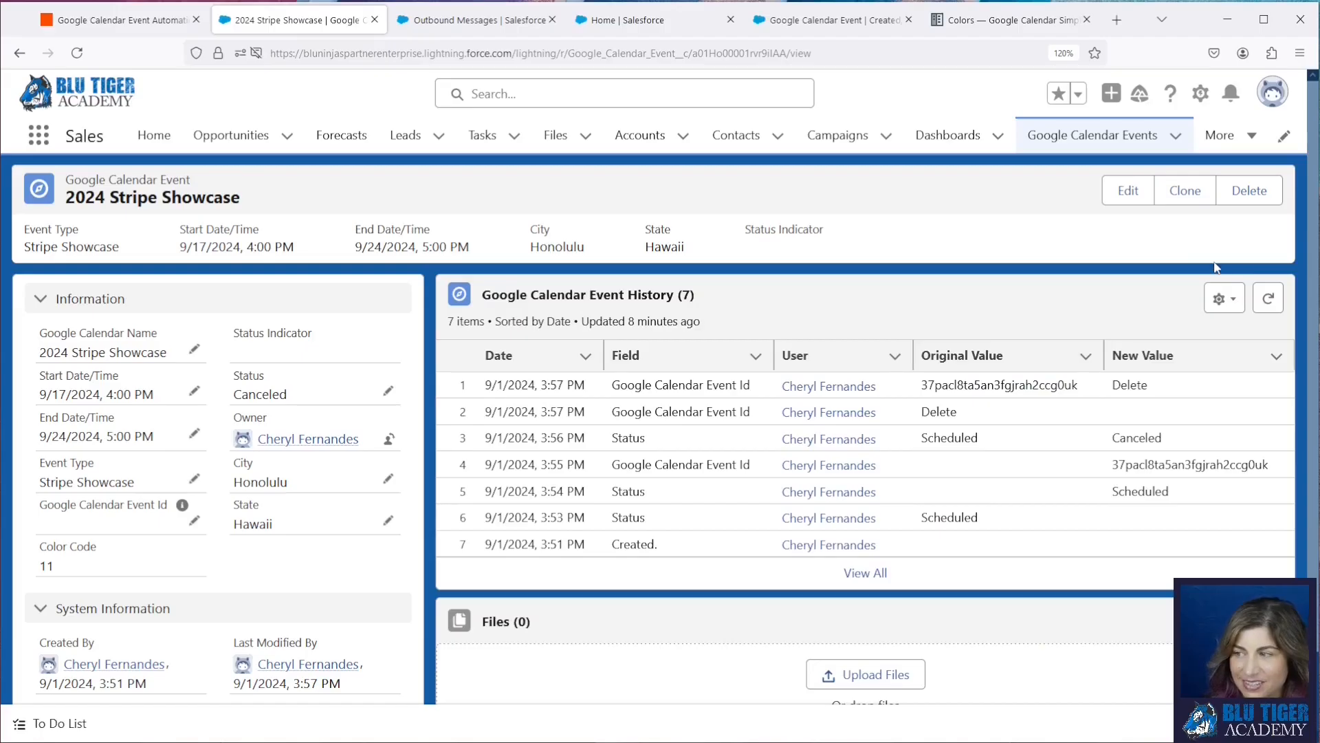
{"action": "left_click", "coordinate": [1184, 191]}
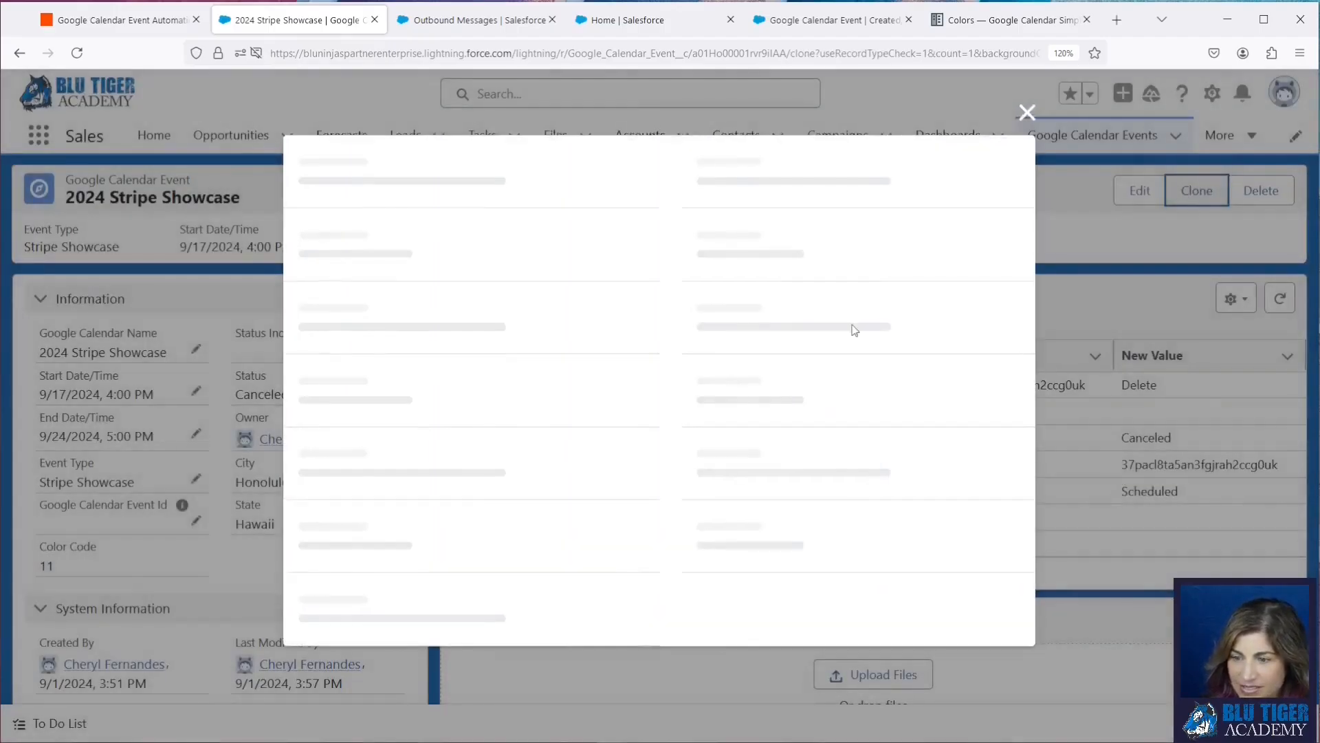
{"action": "left_click", "coordinate": [536, 468]}
{"action": "left_click", "coordinate": [531, 313]}
{"action": "left_click_drag", "start_coordinate": [565, 280], "coordinate": [475, 281]}
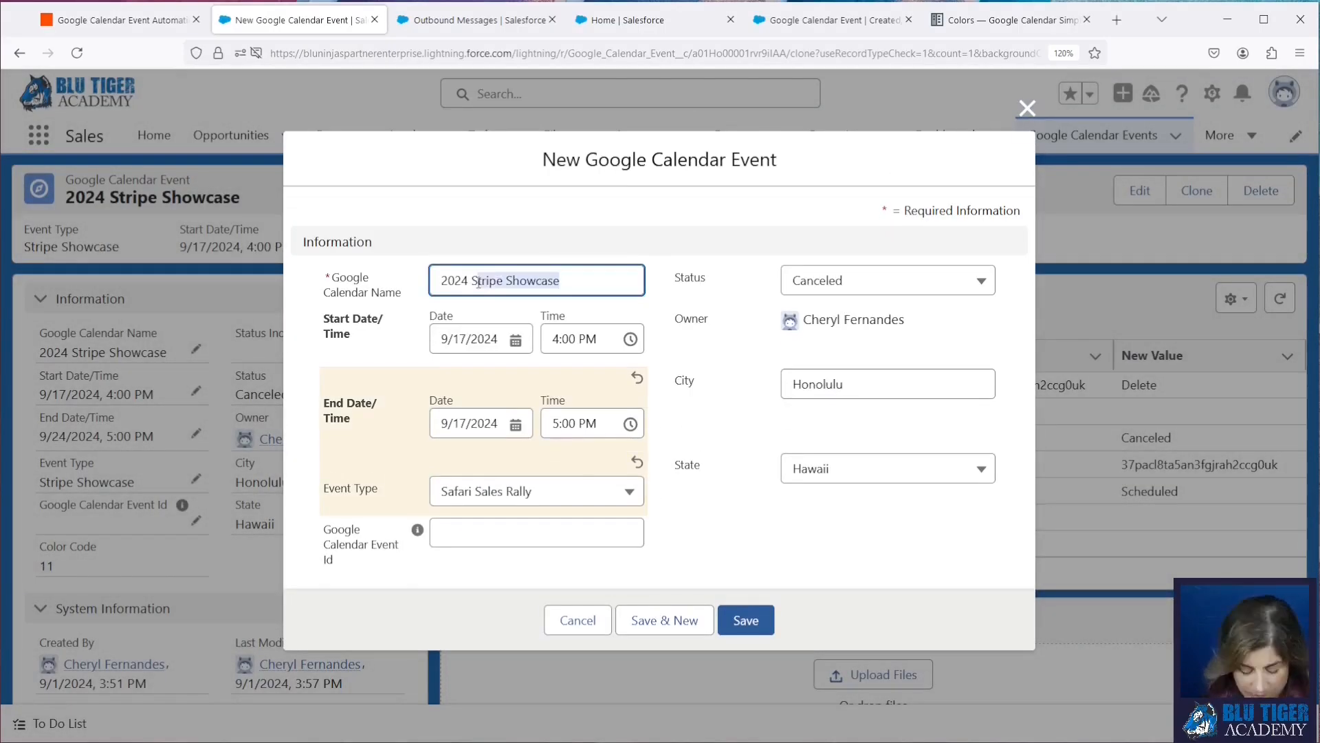
{"action": "type", "text": "Safari Sales Rally"}
Step: Set the cloned event's status to Scheduled and save the record
{"action": "left_click", "coordinate": [887, 268]}
{"action": "left_click", "coordinate": [825, 323]}
{"action": "left_click", "coordinate": [746, 631]}
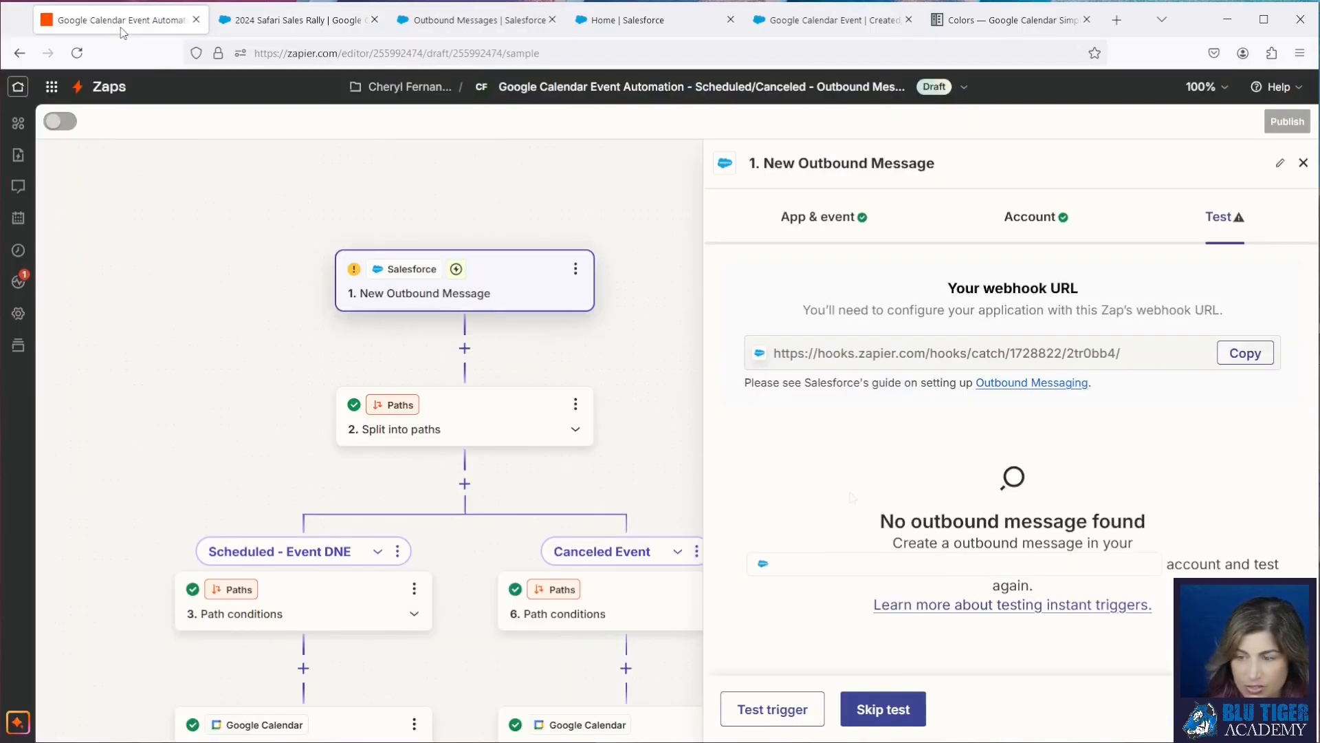
Step: Return to Zapier, test the New Outbound Message trigger again, review the record's fields and continue with Outbound Message A
{"action": "left_click", "coordinate": [117, 19]}
{"action": "left_click", "coordinate": [792, 706]}
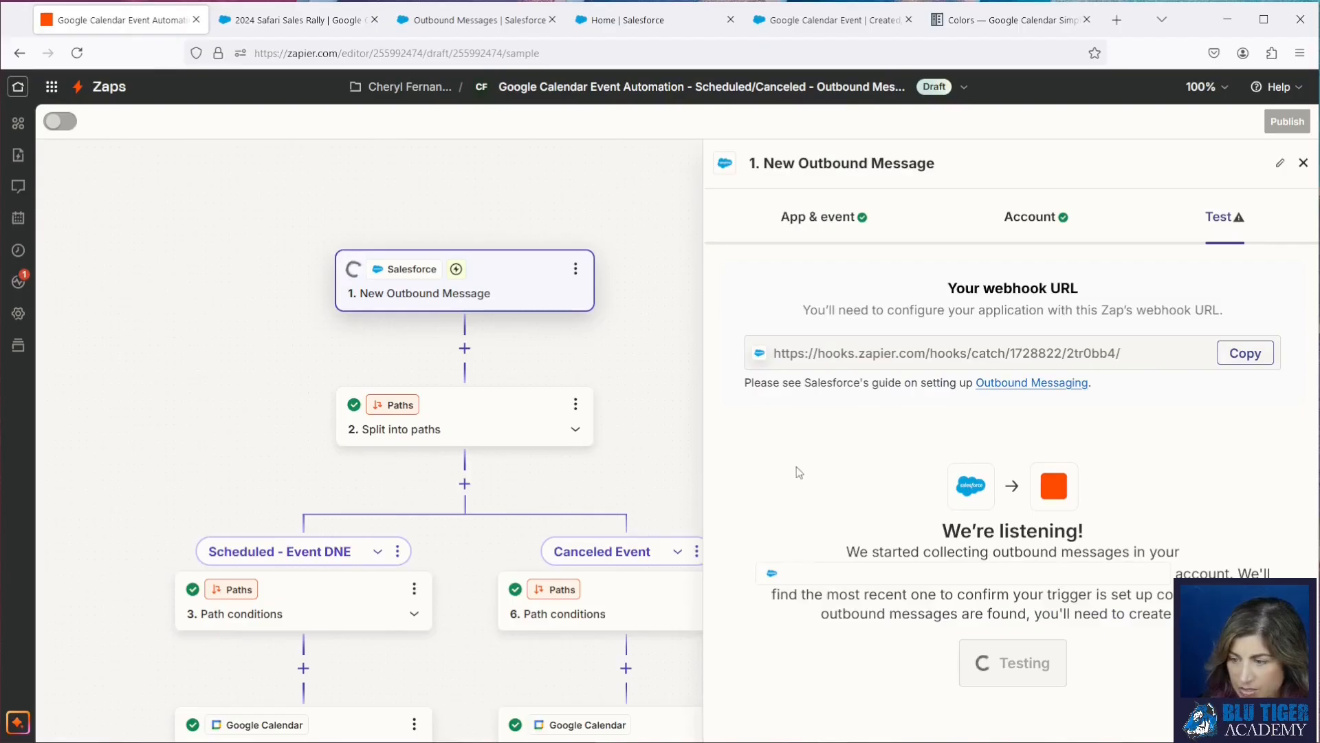
{"action": "scroll", "coordinate": [1103, 445], "scroll_direction": "down", "scroll_amount": 3}
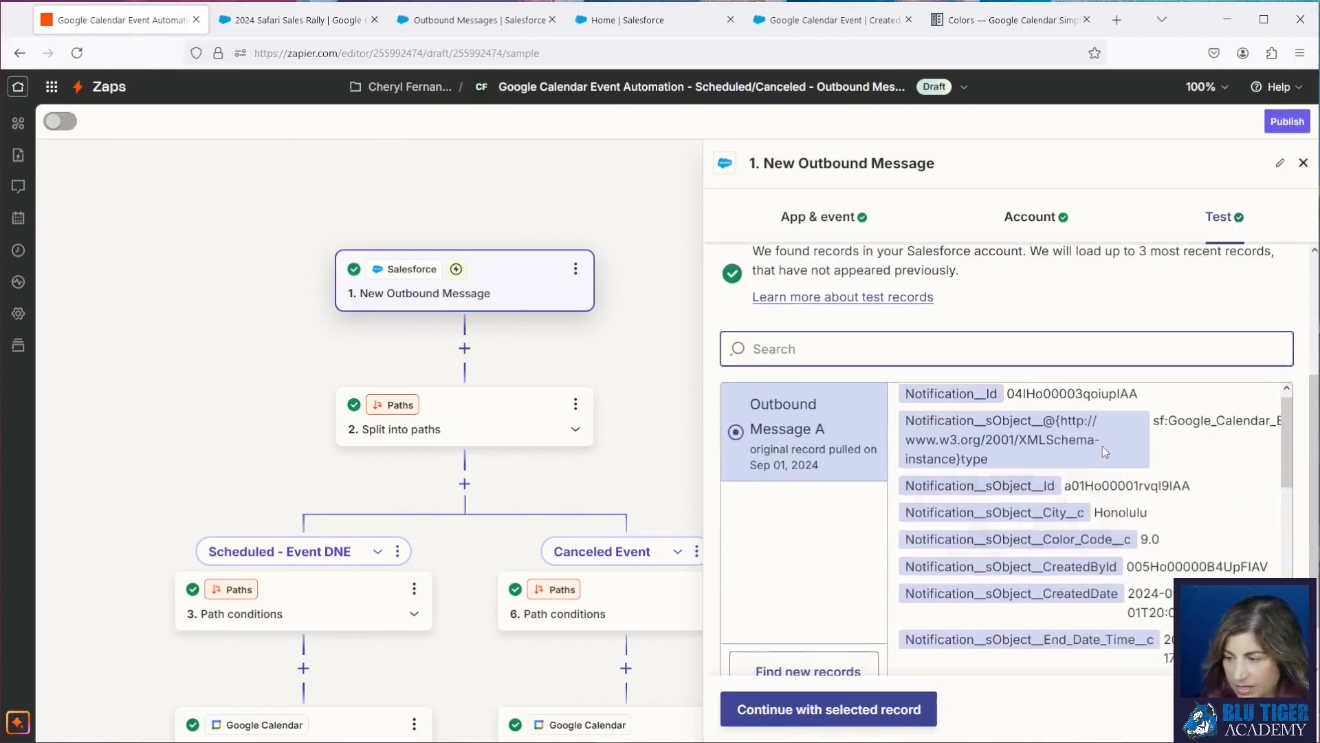
{"action": "scroll", "coordinate": [1107, 517], "scroll_direction": "down", "scroll_amount": 2}
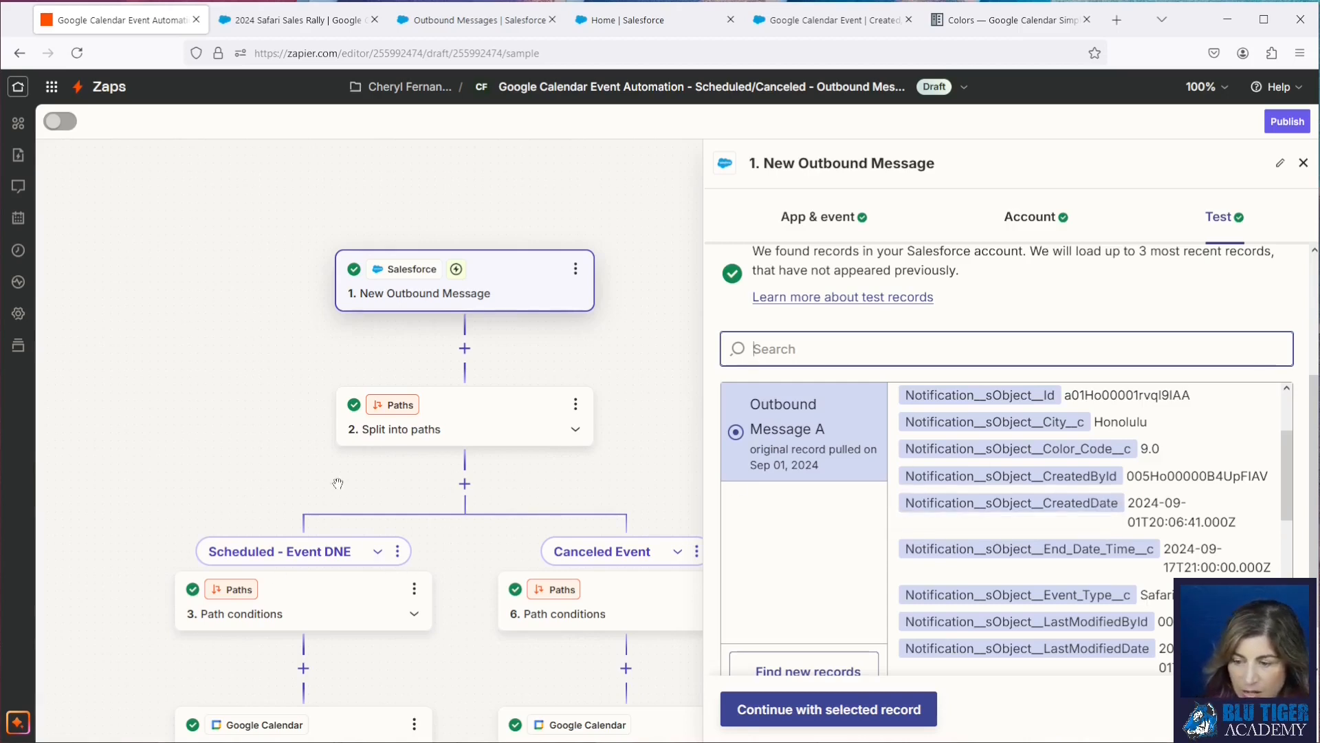
{"action": "left_click", "coordinate": [763, 709]}
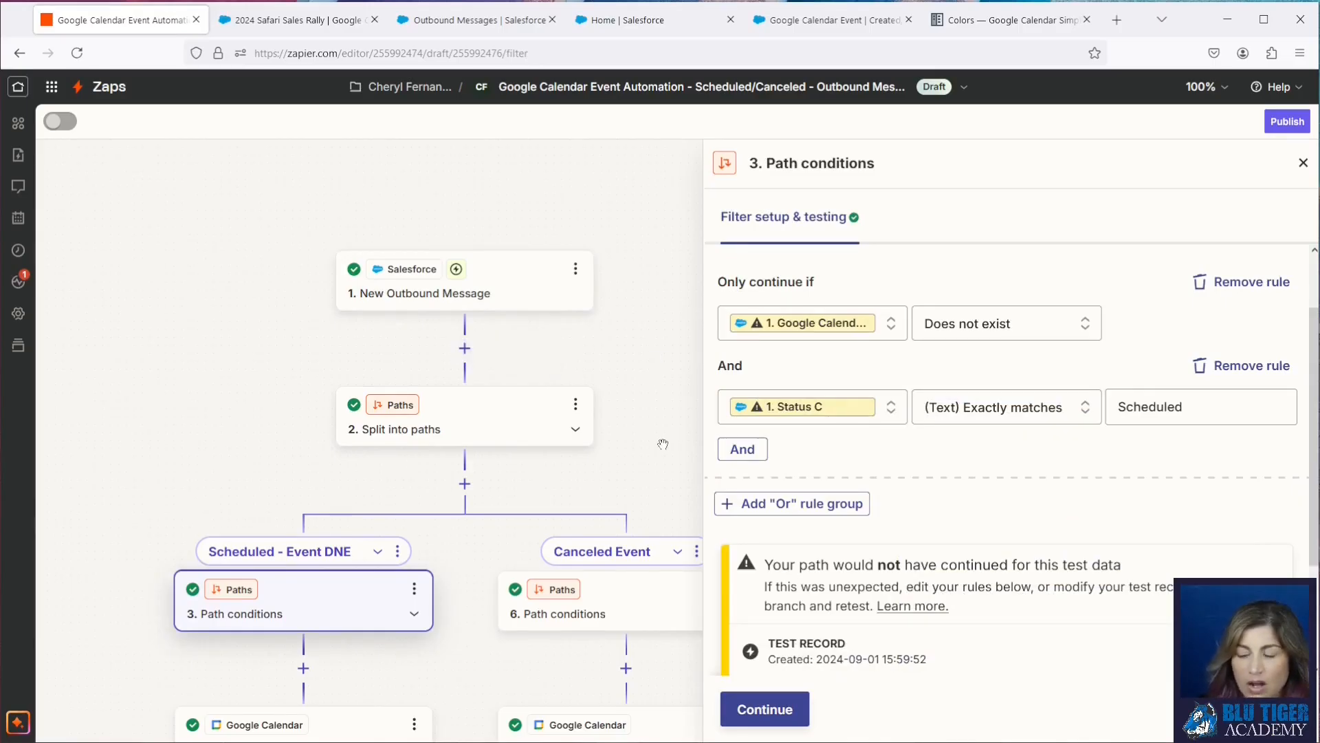
Step: Remap the Scheduled path's two rules to the outbound message's XML Schema Instance Type and Notification S Object Status C fields
{"action": "left_click_drag", "start_coordinate": [663, 444], "coordinate": [629, 283]}
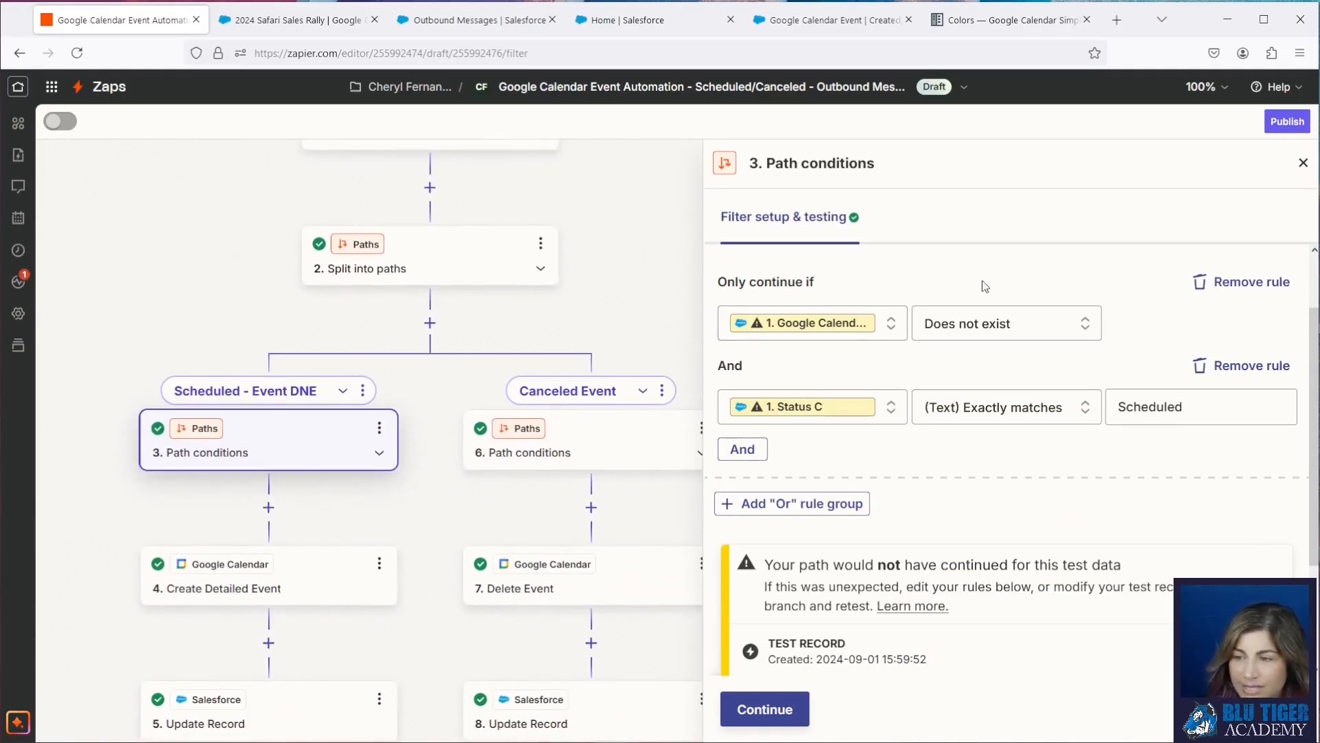
{"action": "left_click", "coordinate": [811, 330]}
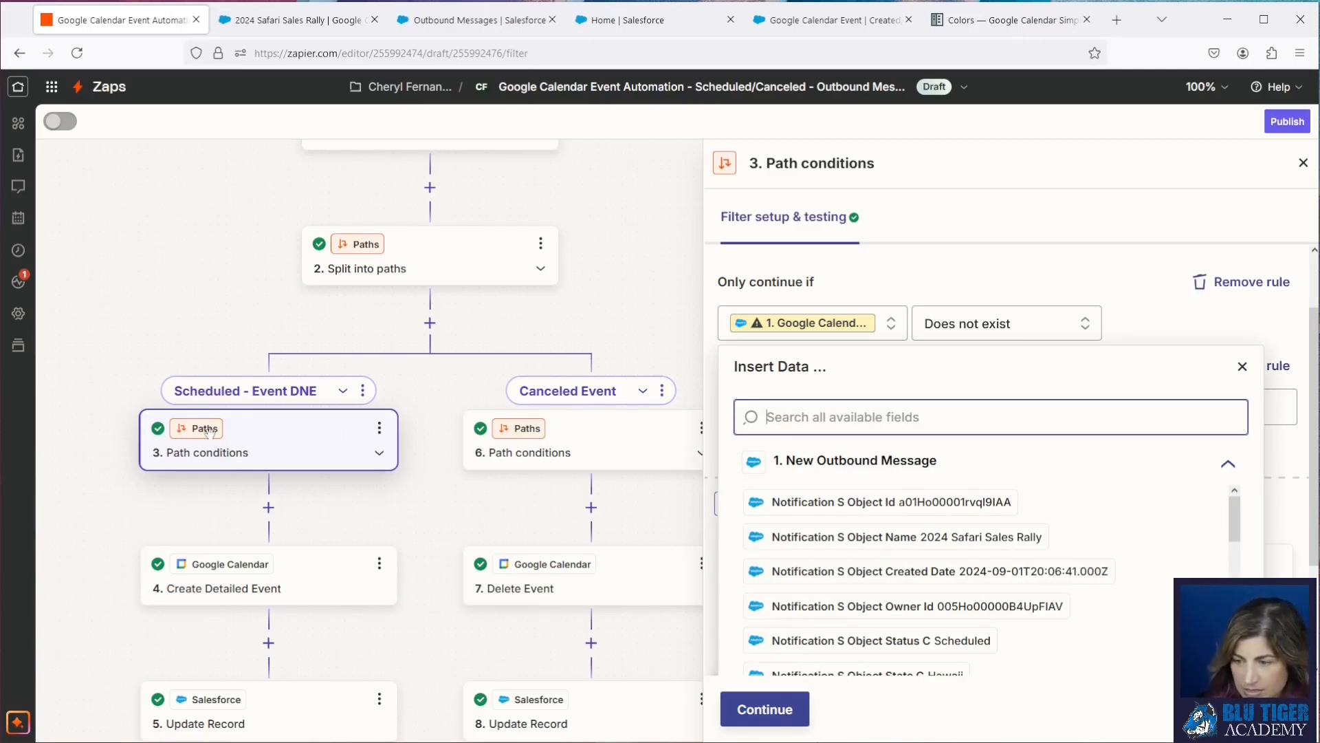
{"action": "scroll", "coordinate": [887, 557], "scroll_direction": "down", "scroll_amount": 3}
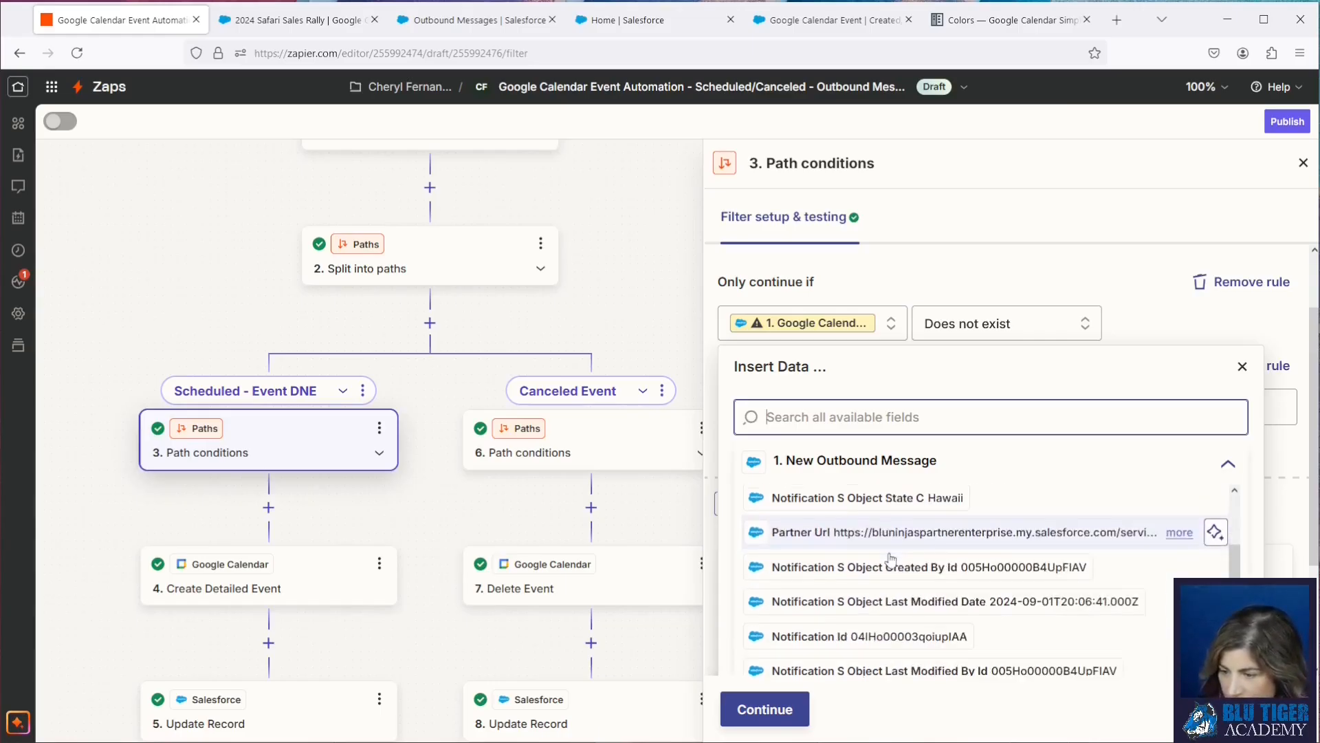
{"action": "type", "text": "google"}
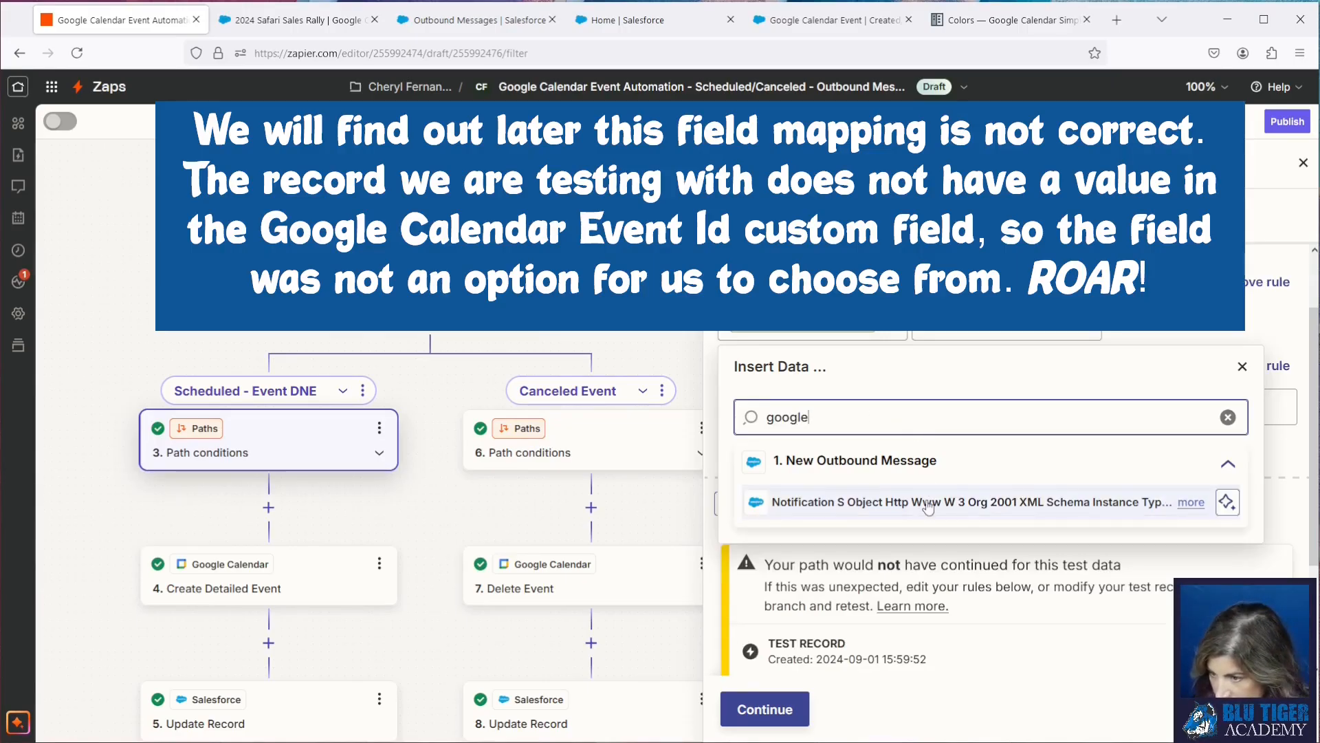
{"action": "left_click", "coordinate": [1183, 512]}
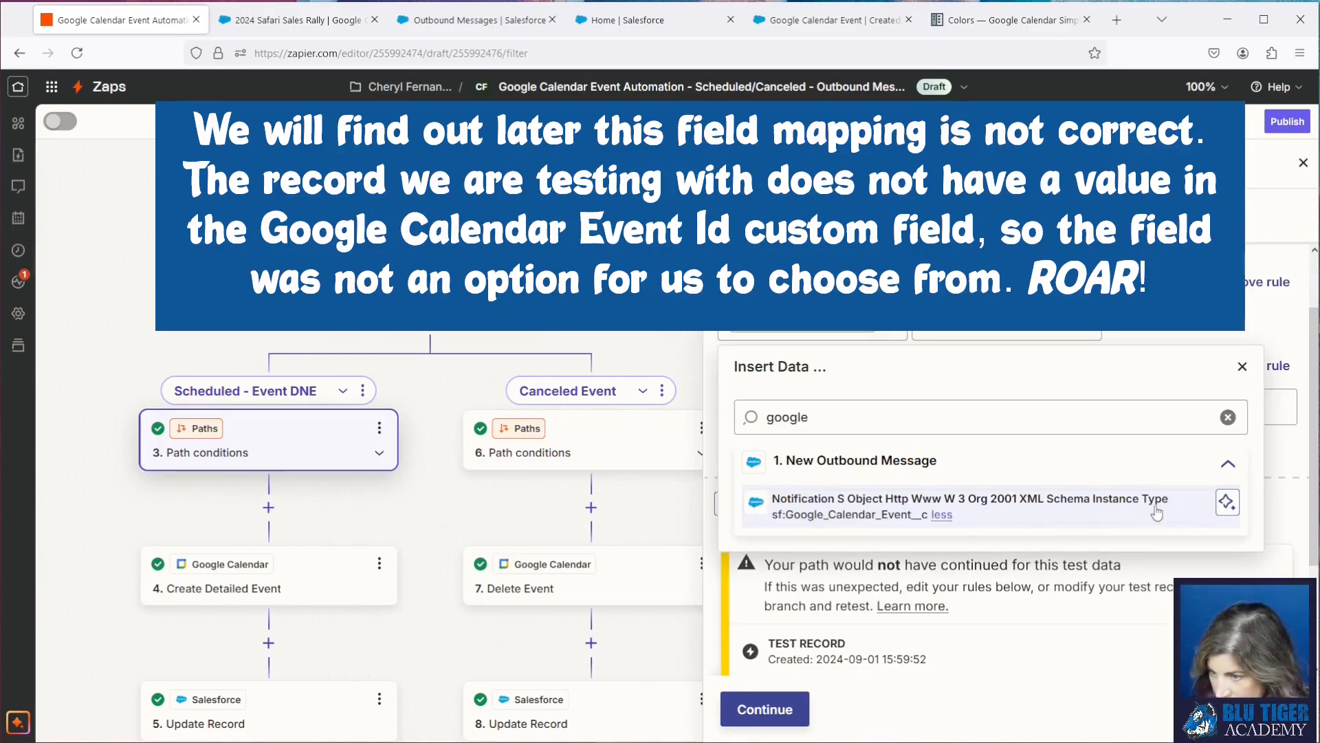
{"action": "left_click", "coordinate": [856, 515]}
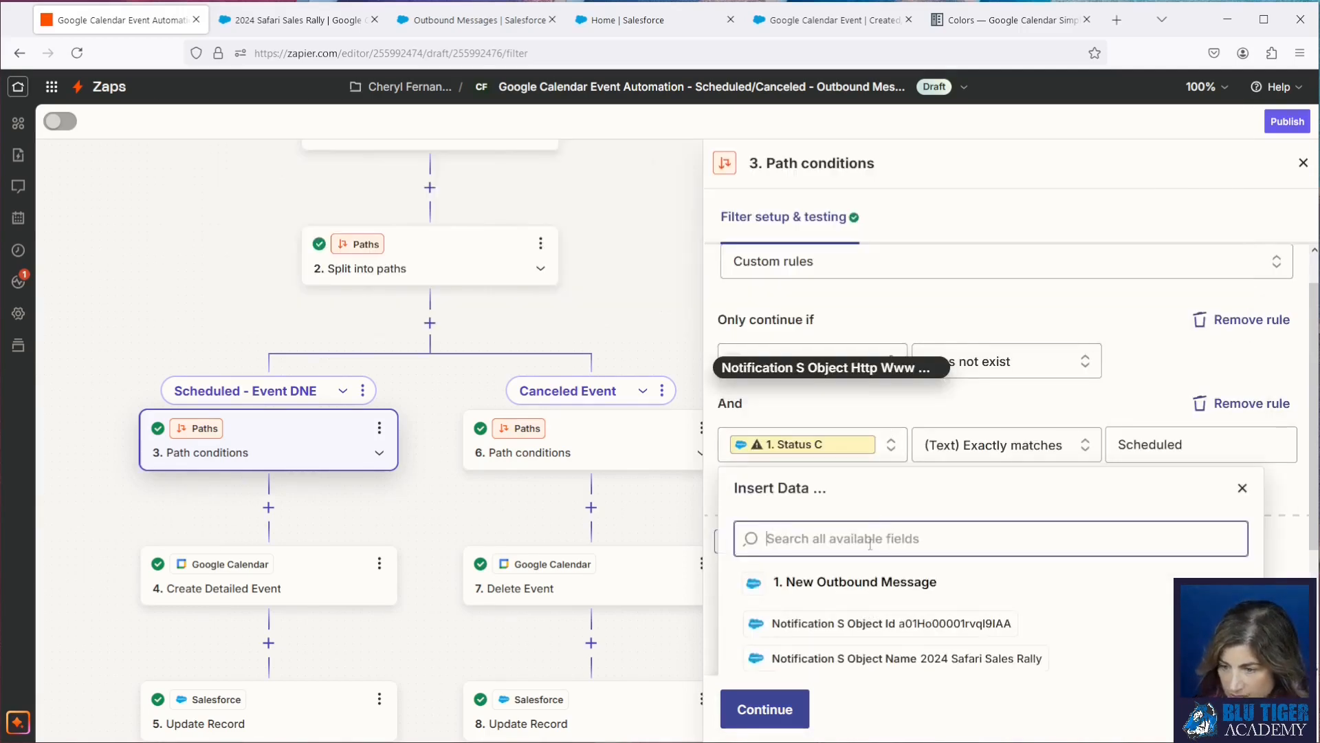
{"action": "type", "text": "stat"}
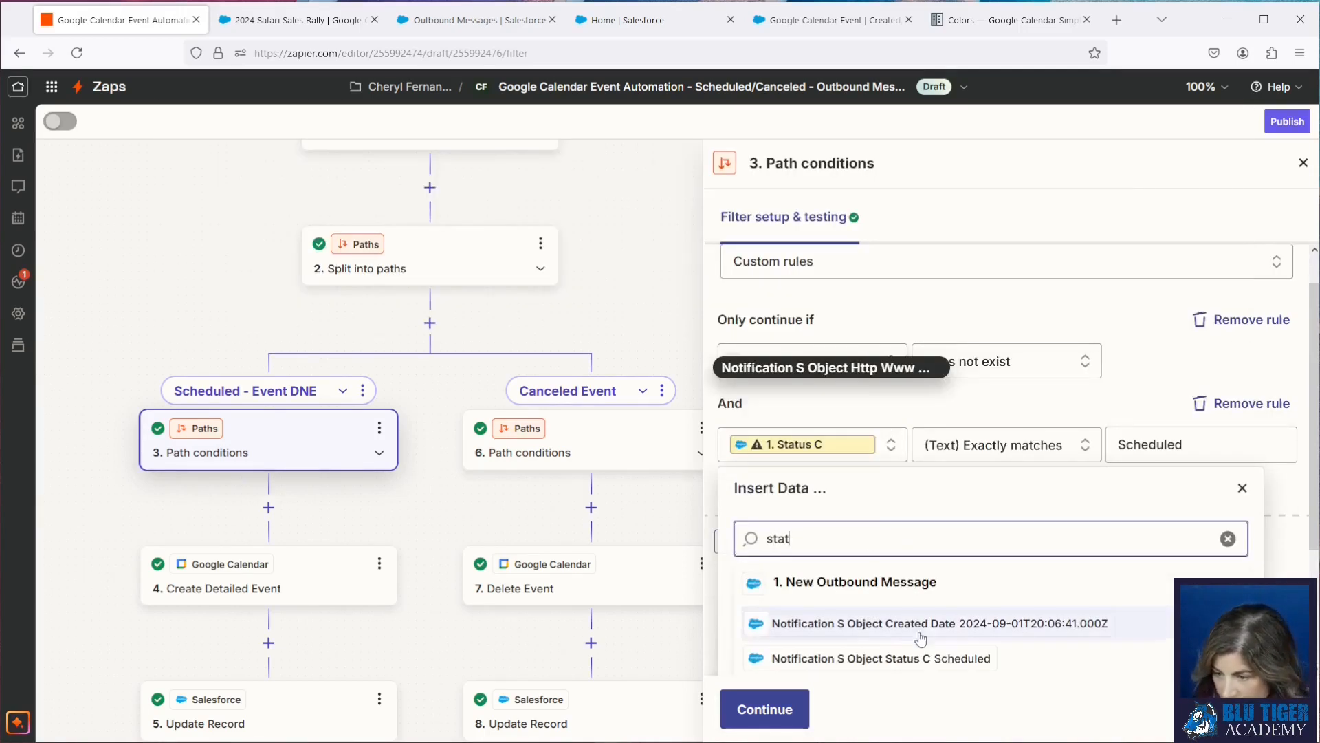
{"action": "left_click", "coordinate": [918, 660]}
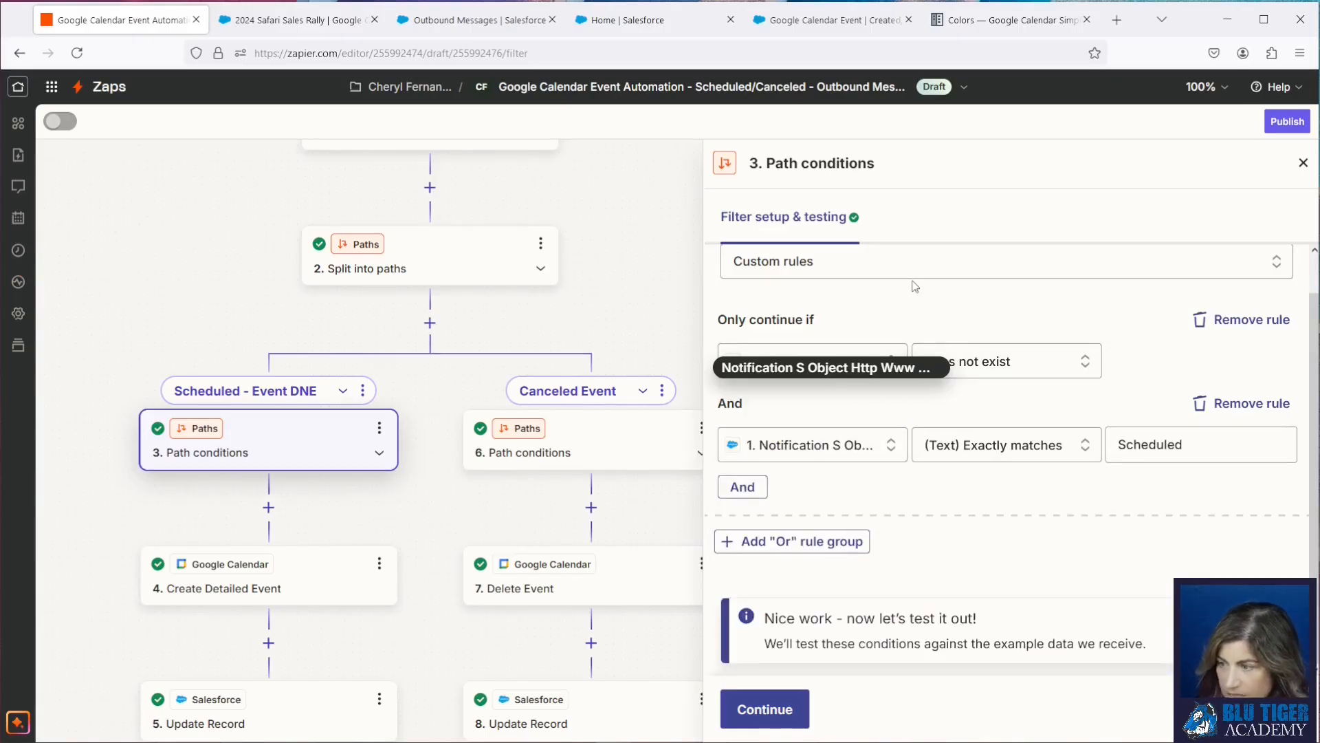
Step: In the Create Detailed Event action, replace the Summary mapping with Notification S Object Name from the outbound message
{"action": "left_click", "coordinate": [295, 581]}
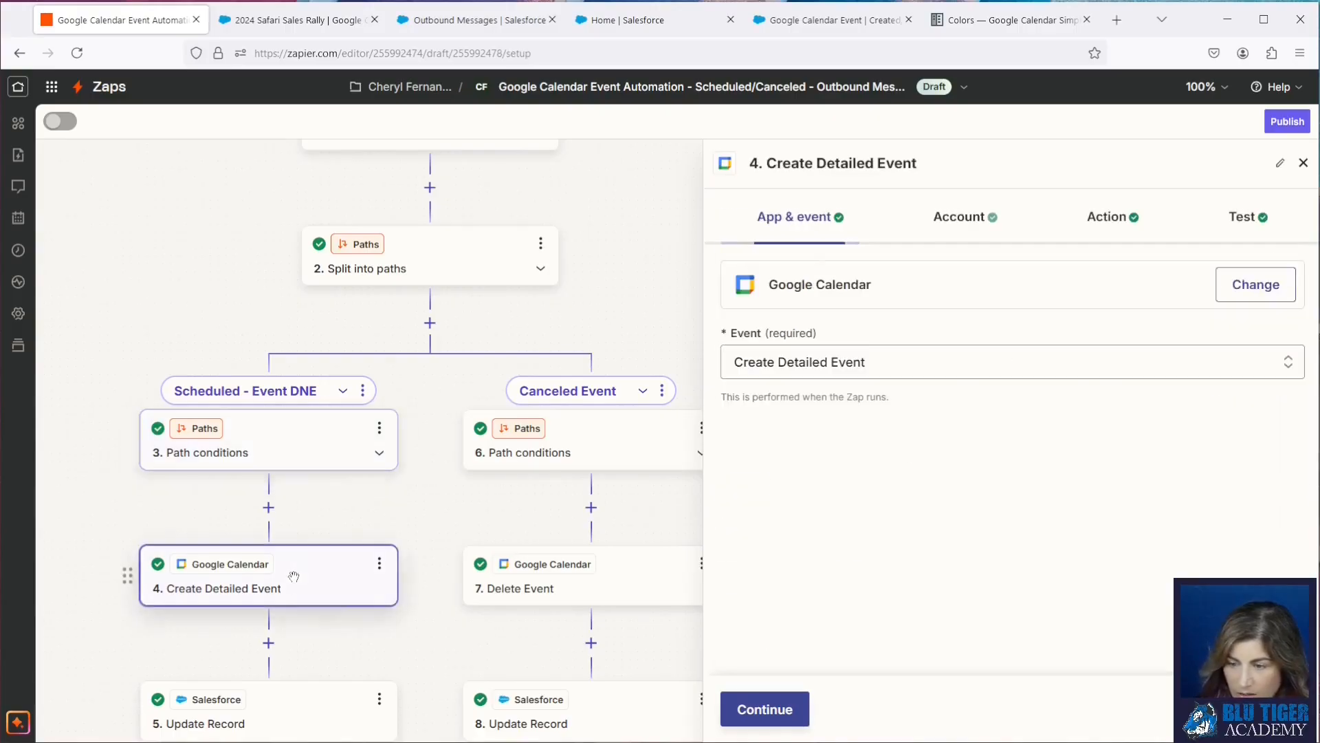
{"action": "left_click", "coordinate": [1109, 216]}
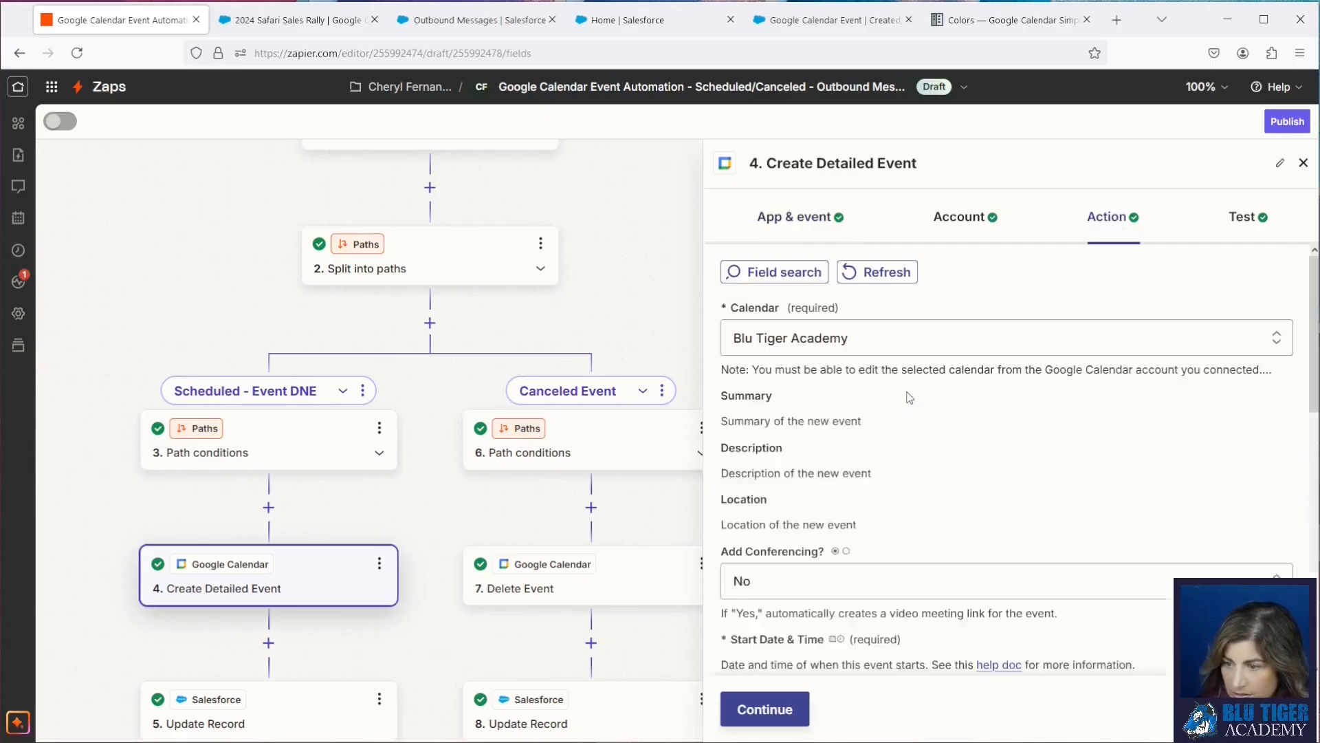
{"action": "left_click", "coordinate": [840, 424]}
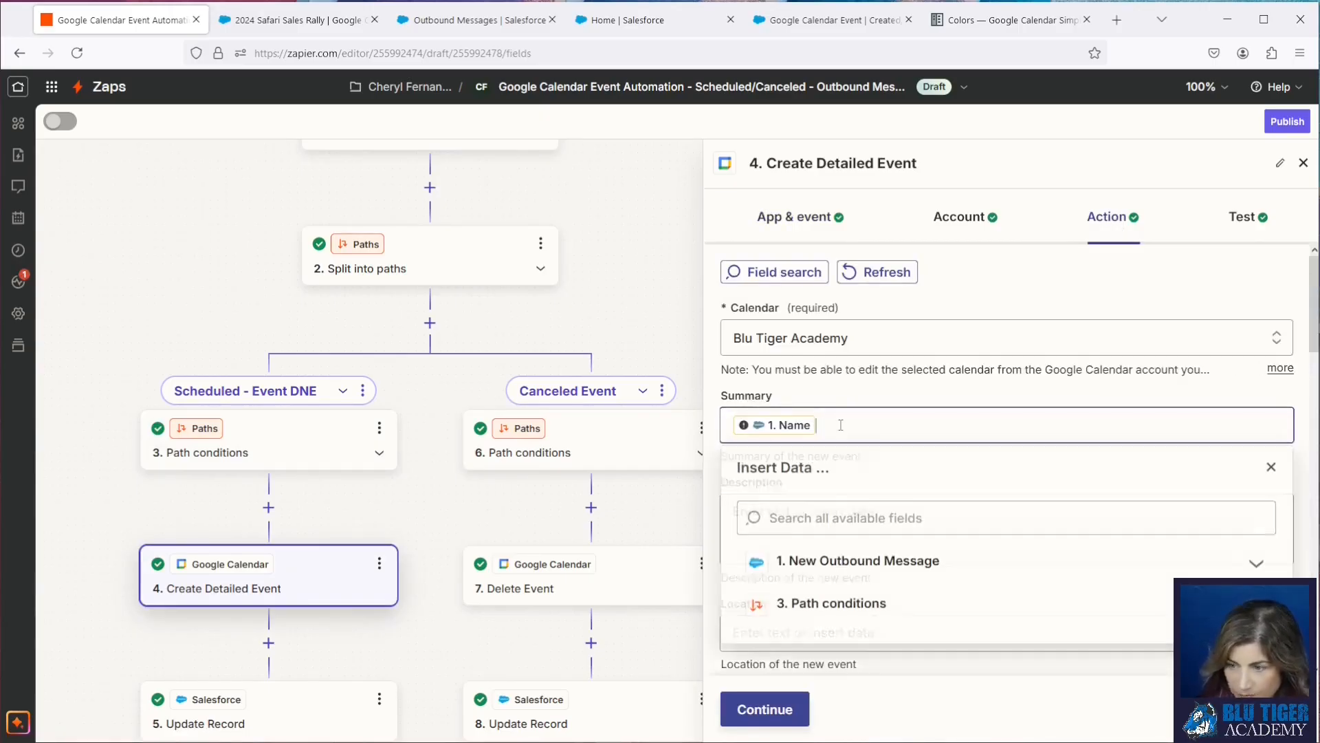
{"action": "key", "text": "BackSpace"}
{"action": "left_click", "coordinate": [851, 570]}
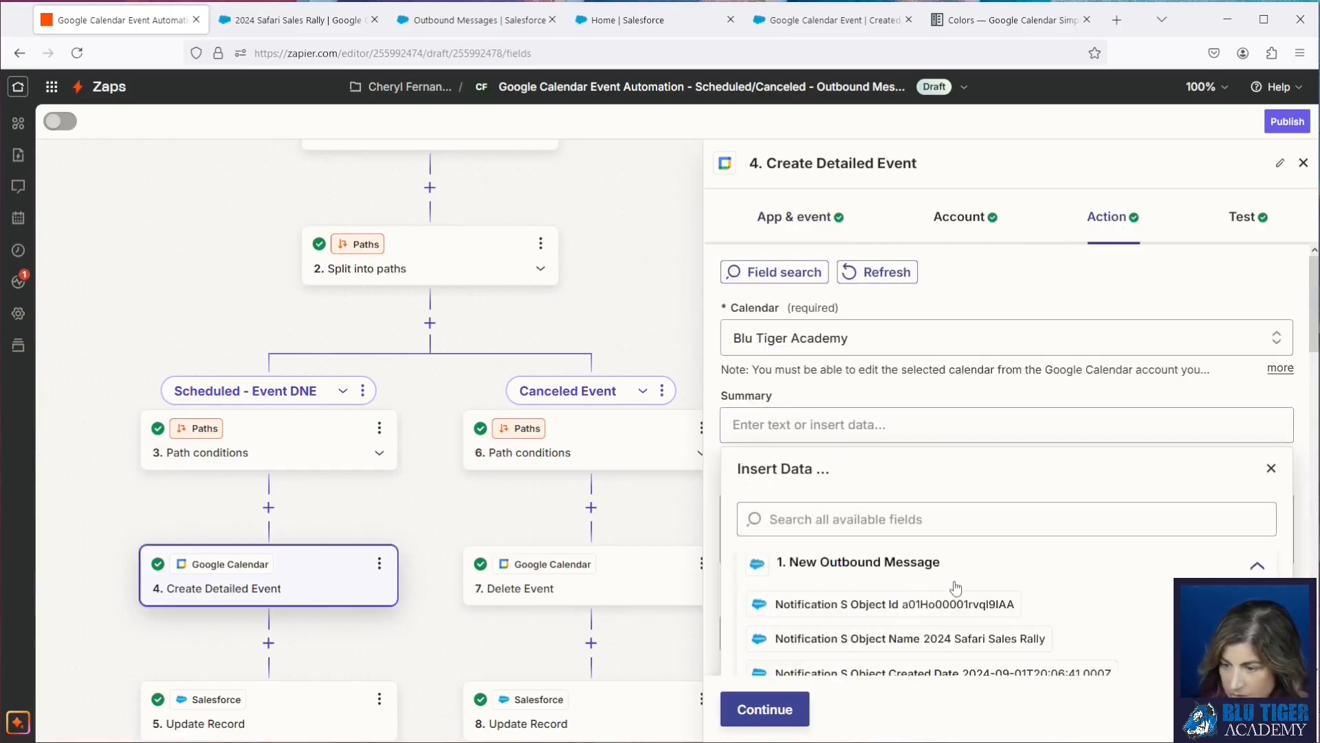
{"action": "scroll", "coordinate": [956, 588], "scroll_direction": "down", "scroll_amount": 2}
{"action": "left_click", "coordinate": [949, 548]}
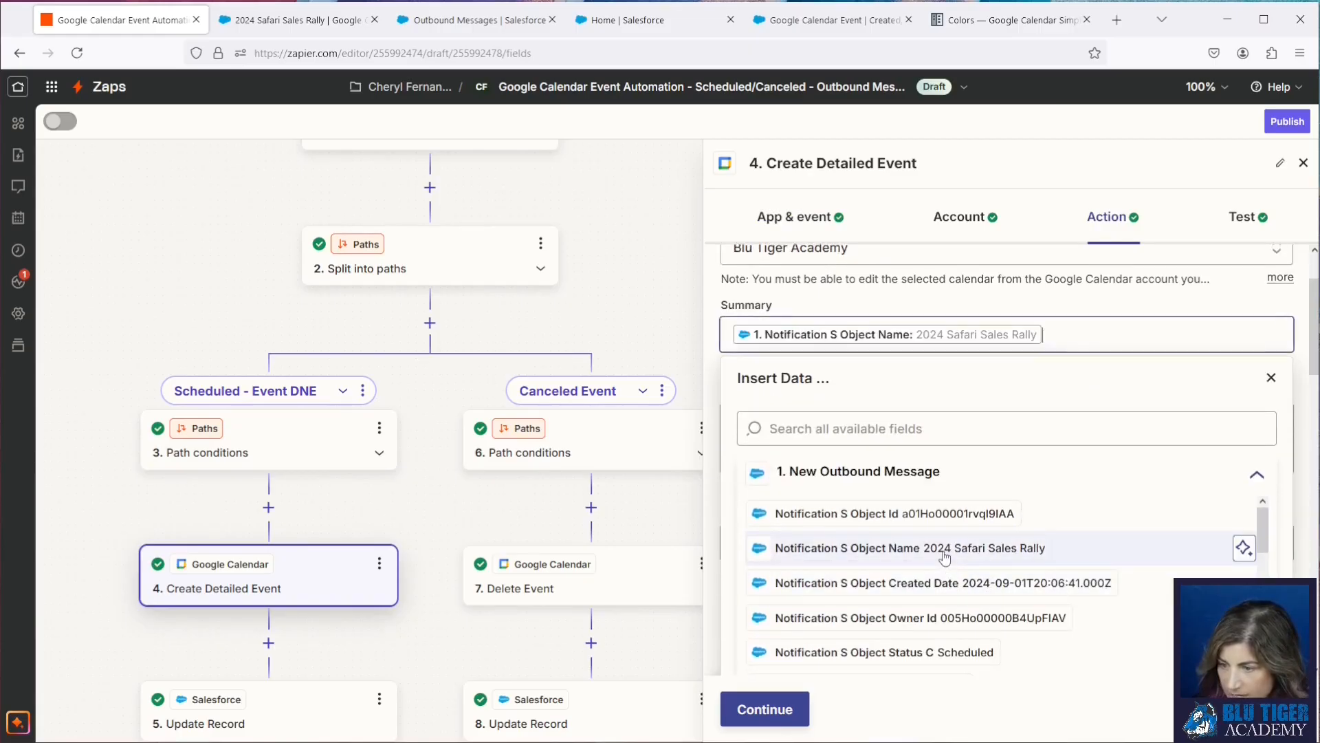
{"action": "left_click", "coordinate": [858, 363]}
Step: Replace the event's Start Date & Time mapping with Notification S Object Start Date Time C
{"action": "scroll", "coordinate": [911, 347], "scroll_direction": "down", "scroll_amount": 6}
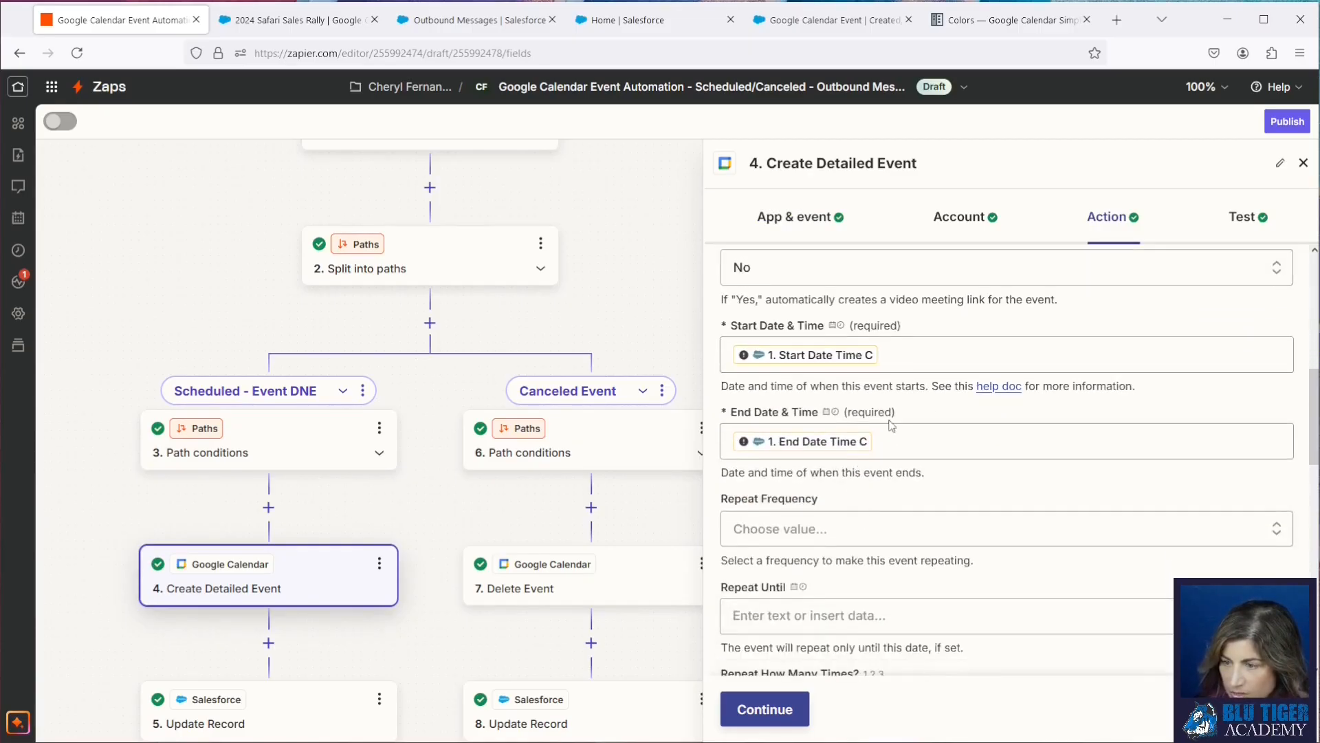
{"action": "left_click", "coordinate": [911, 347]}
{"action": "key", "text": "BackSpace"}
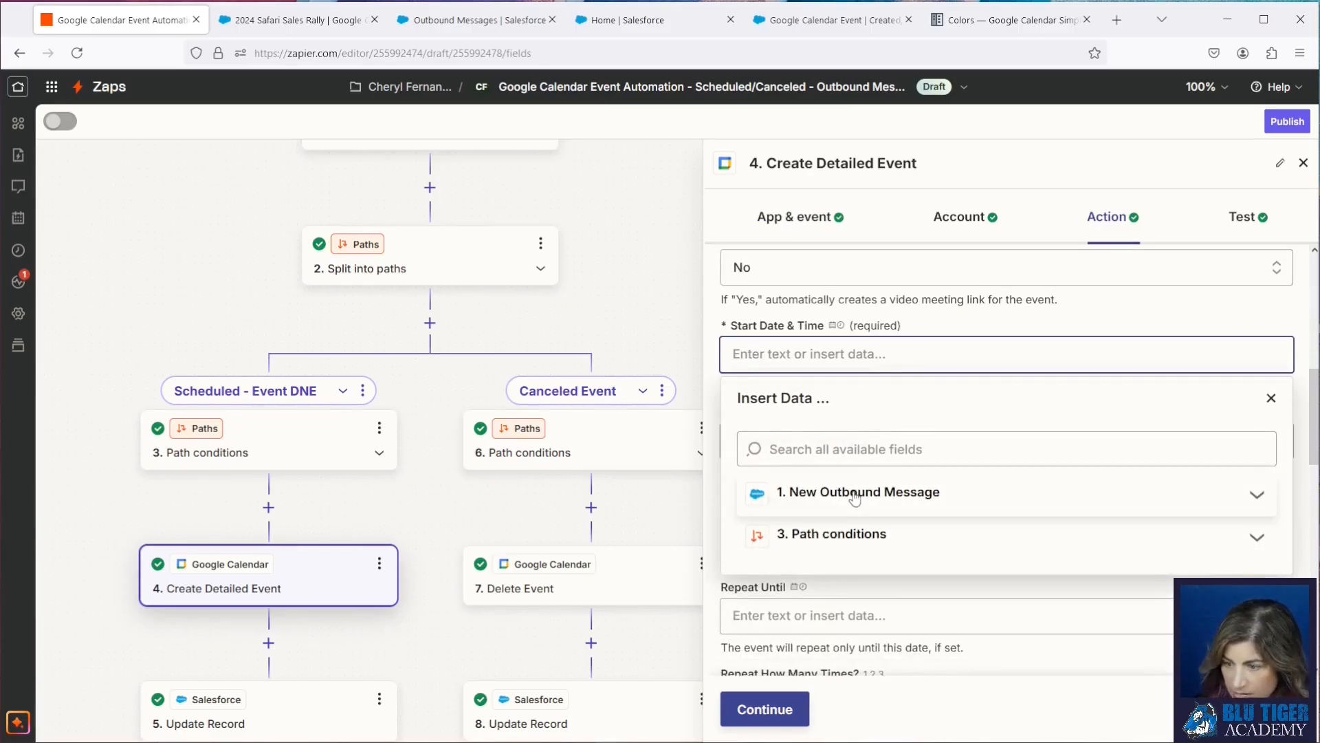
{"action": "left_click", "coordinate": [850, 447]}
{"action": "type", "text": "start"}
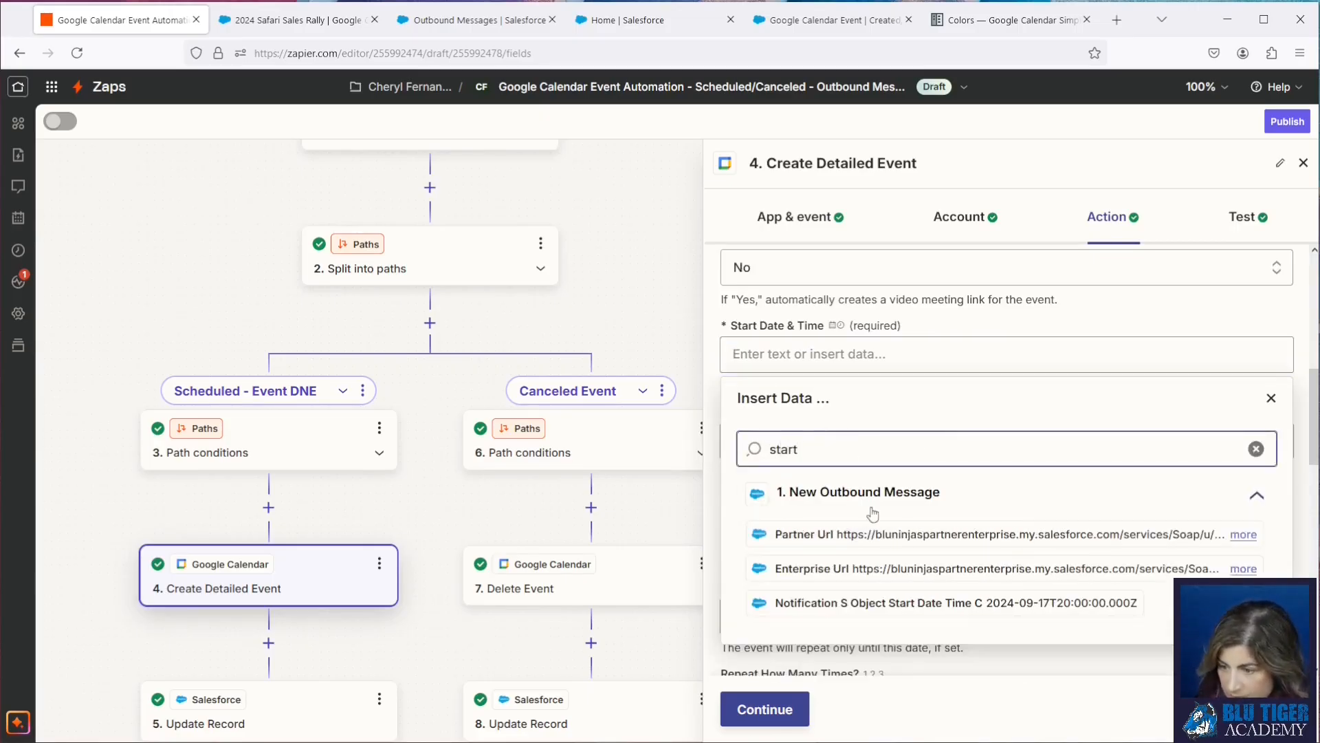
{"action": "left_click", "coordinate": [948, 602]}
Step: Replace the event's End Date & Time mapping with the outbound message's end date/time field
{"action": "left_click", "coordinate": [894, 436]}
{"action": "key", "text": "BackSpace"}
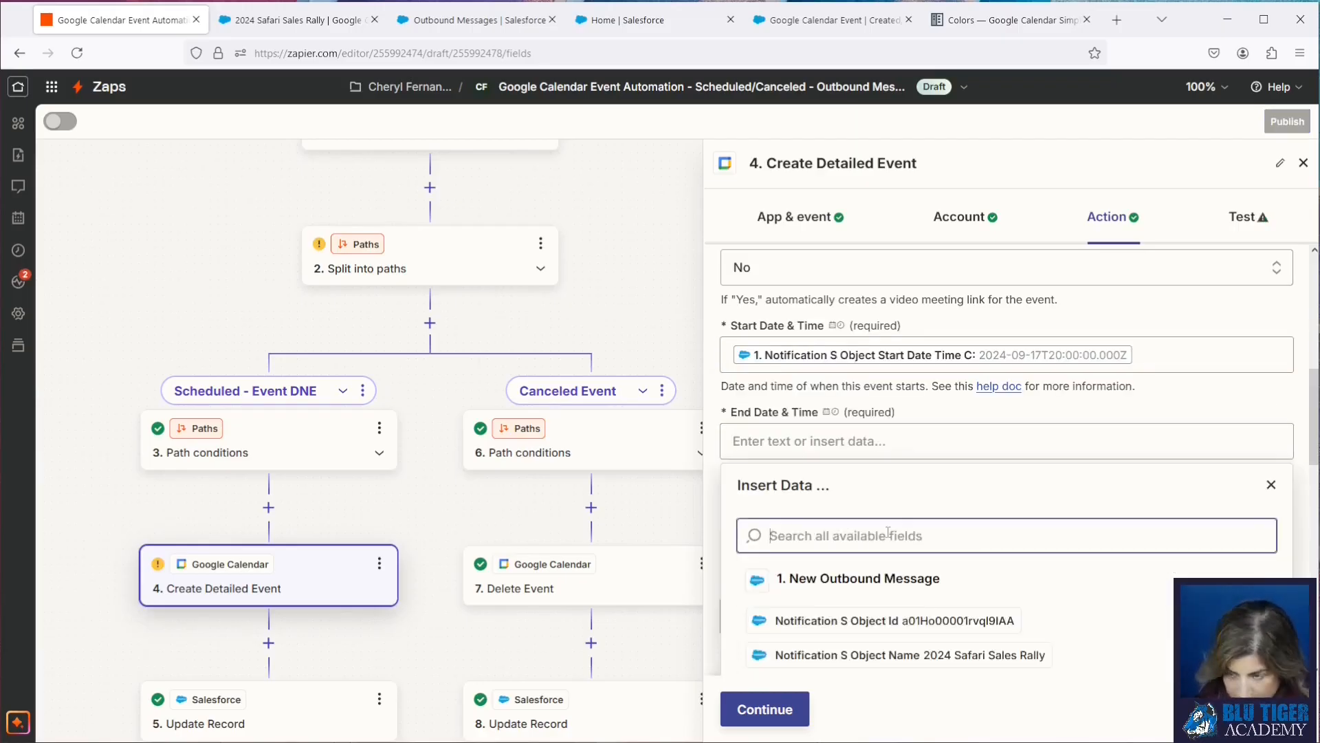
{"action": "left_click", "coordinate": [963, 533]}
{"action": "type", "text": "end"}
{"action": "left_click", "coordinate": [952, 578]}
Step: Replace the event's Color mapping with the outbound message's color code field
{"action": "scroll", "coordinate": [860, 481], "scroll_direction": "down", "scroll_amount": 4}
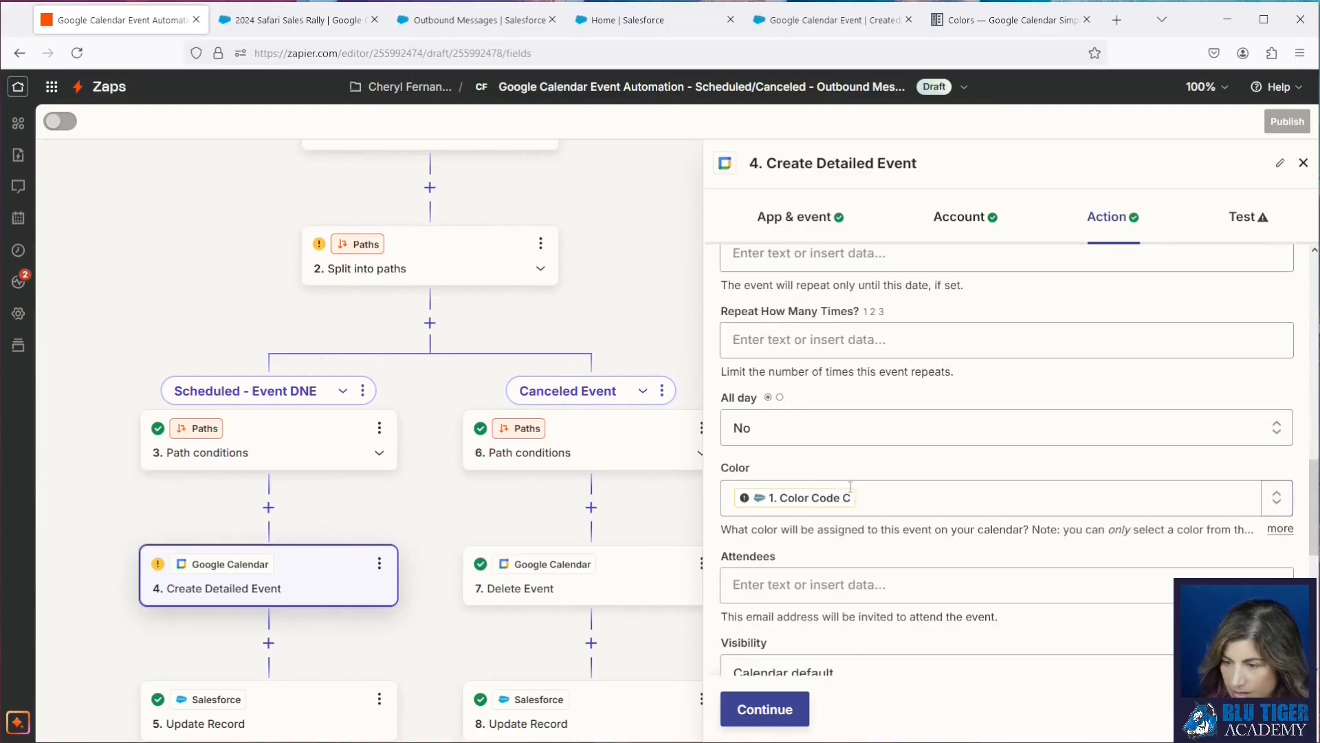
{"action": "left_click", "coordinate": [880, 492]}
{"action": "key", "text": "BackSpace"}
{"action": "scroll", "coordinate": [887, 583], "scroll_direction": "down", "scroll_amount": 2}
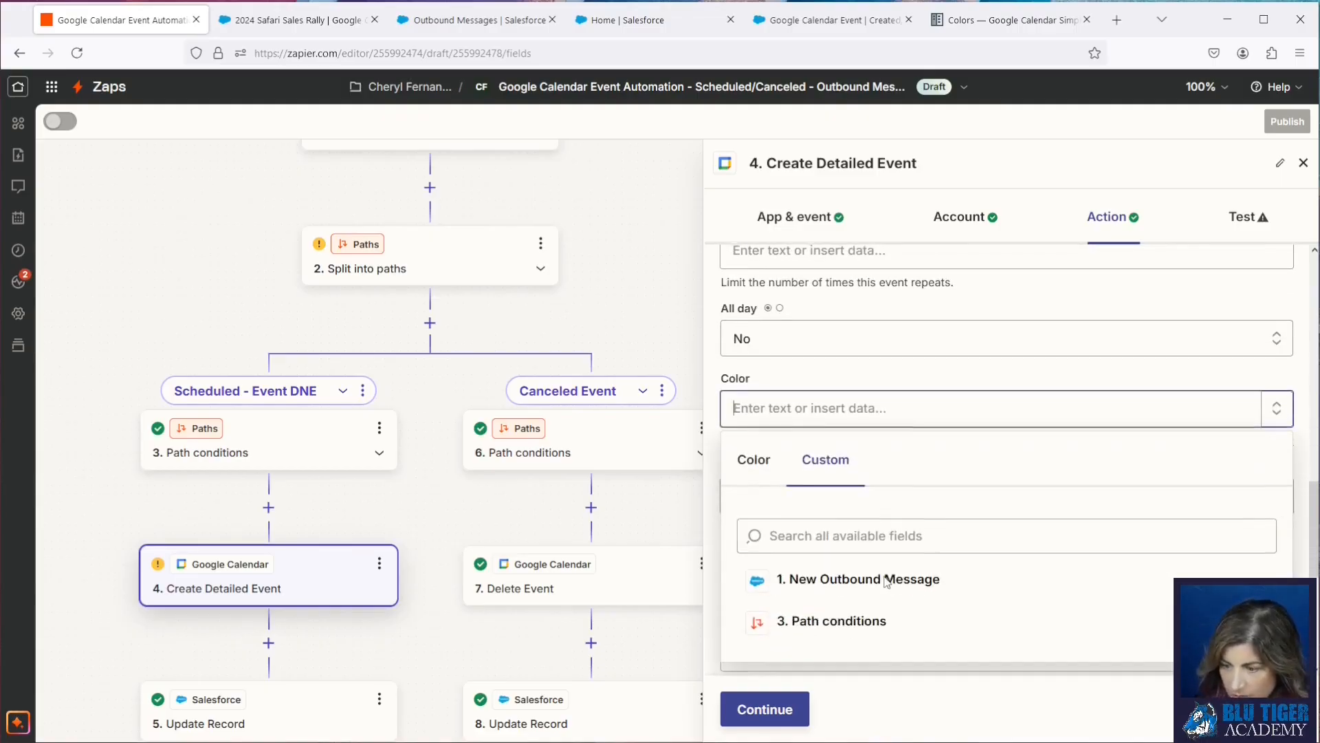
{"action": "left_click", "coordinate": [887, 581]}
{"action": "left_click", "coordinate": [884, 536]}
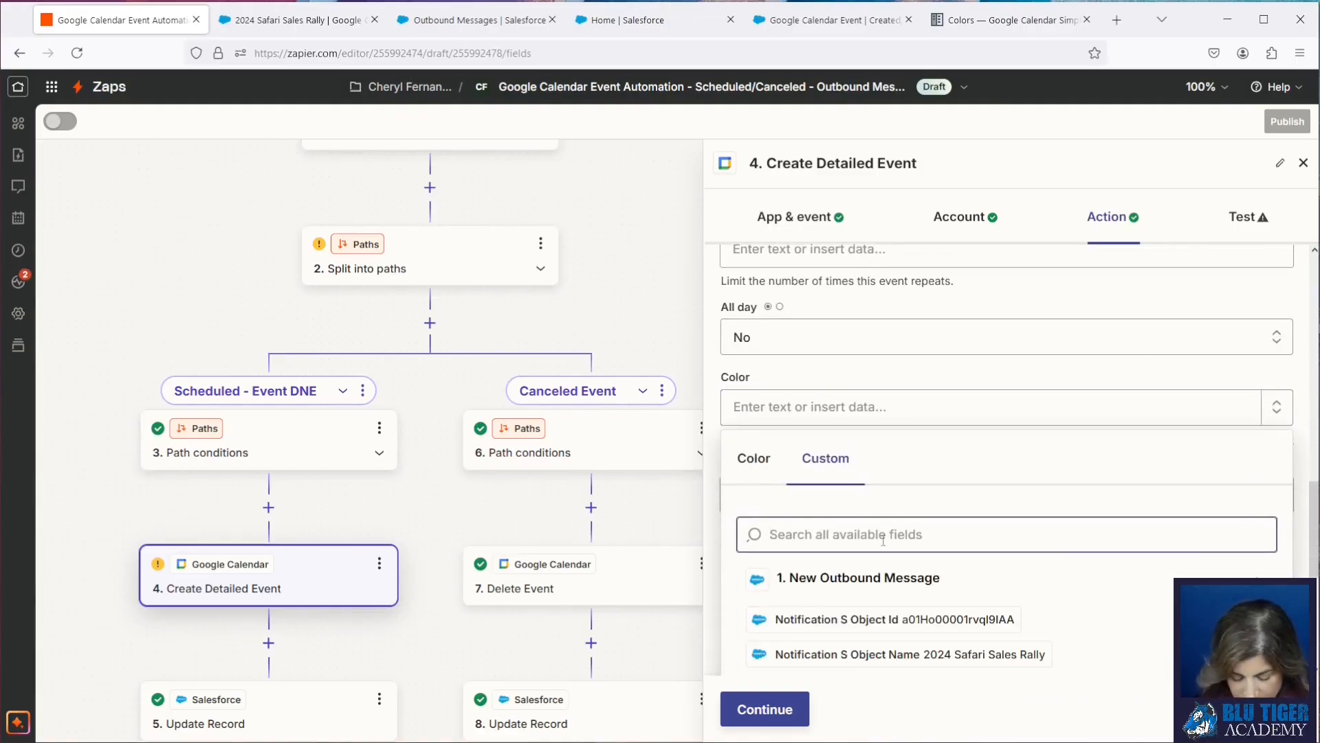
{"action": "type", "text": "color"}
{"action": "left_click", "coordinate": [894, 619]}
Step: Test the Create Detailed Event step and examine the data sent to Google Calendar, including the colorId
{"action": "scroll", "coordinate": [904, 385], "scroll_direction": "down", "scroll_amount": 5}
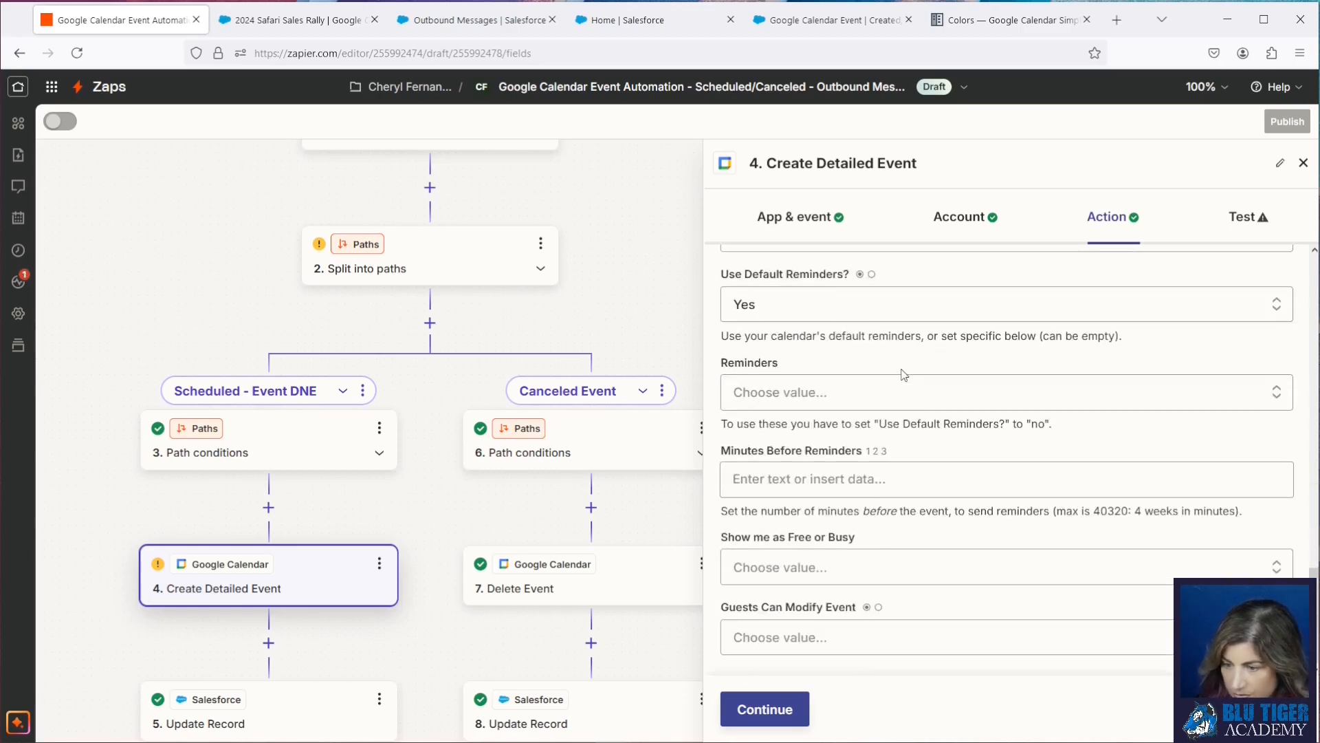
{"action": "left_click", "coordinate": [765, 709]}
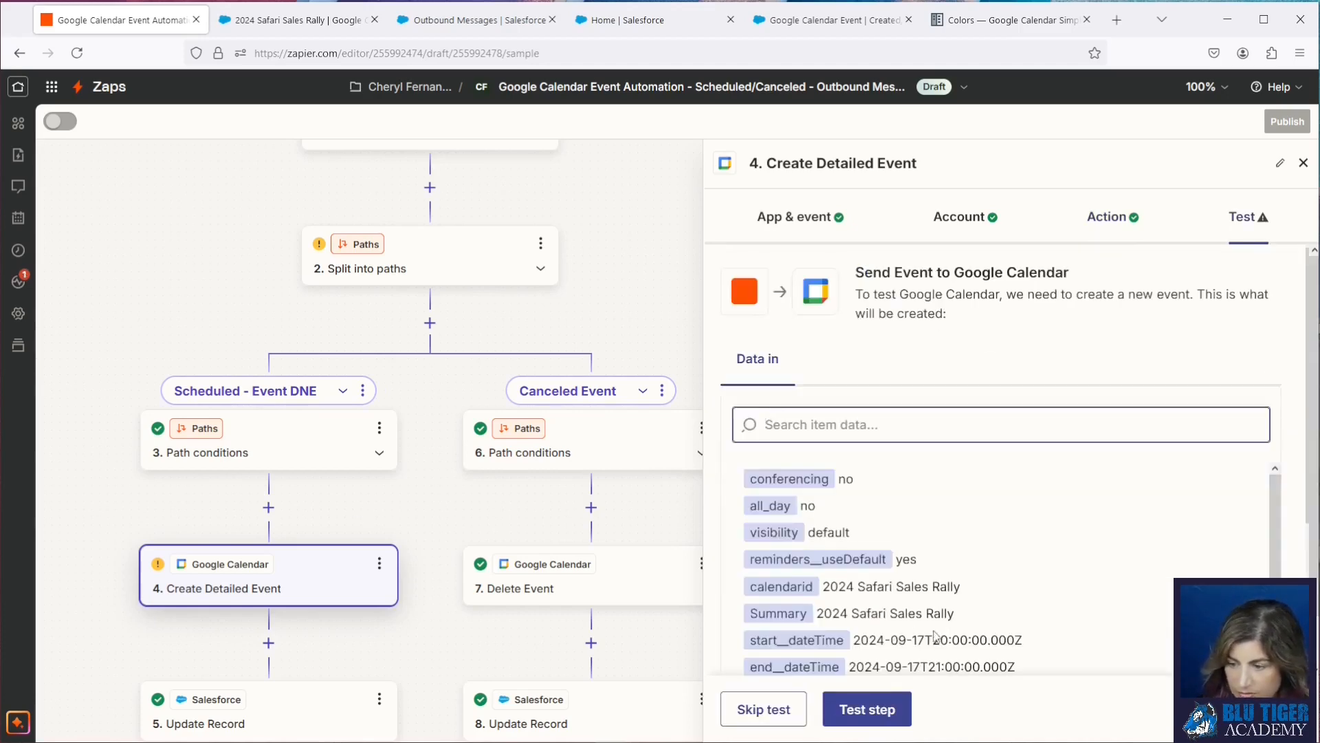
{"action": "left_click", "coordinate": [867, 709]}
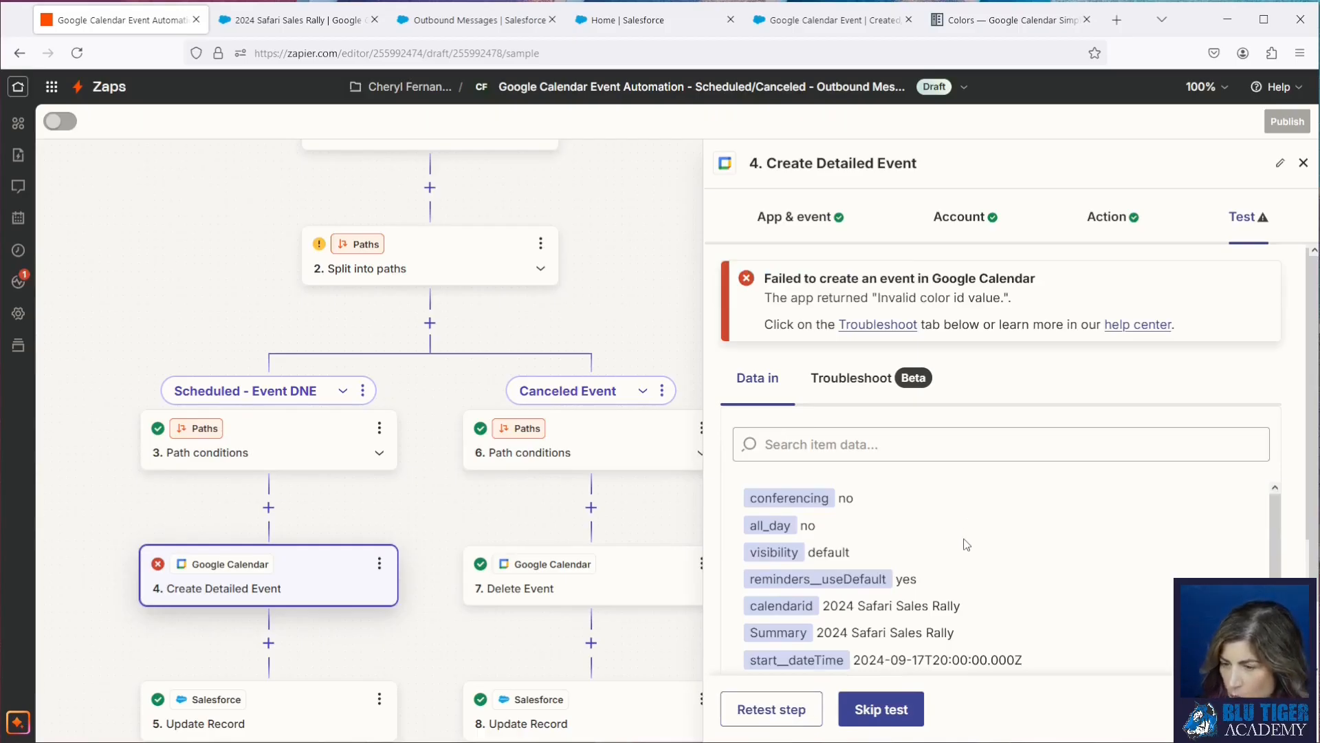
{"action": "scroll", "coordinate": [932, 545], "scroll_direction": "down", "scroll_amount": 1}
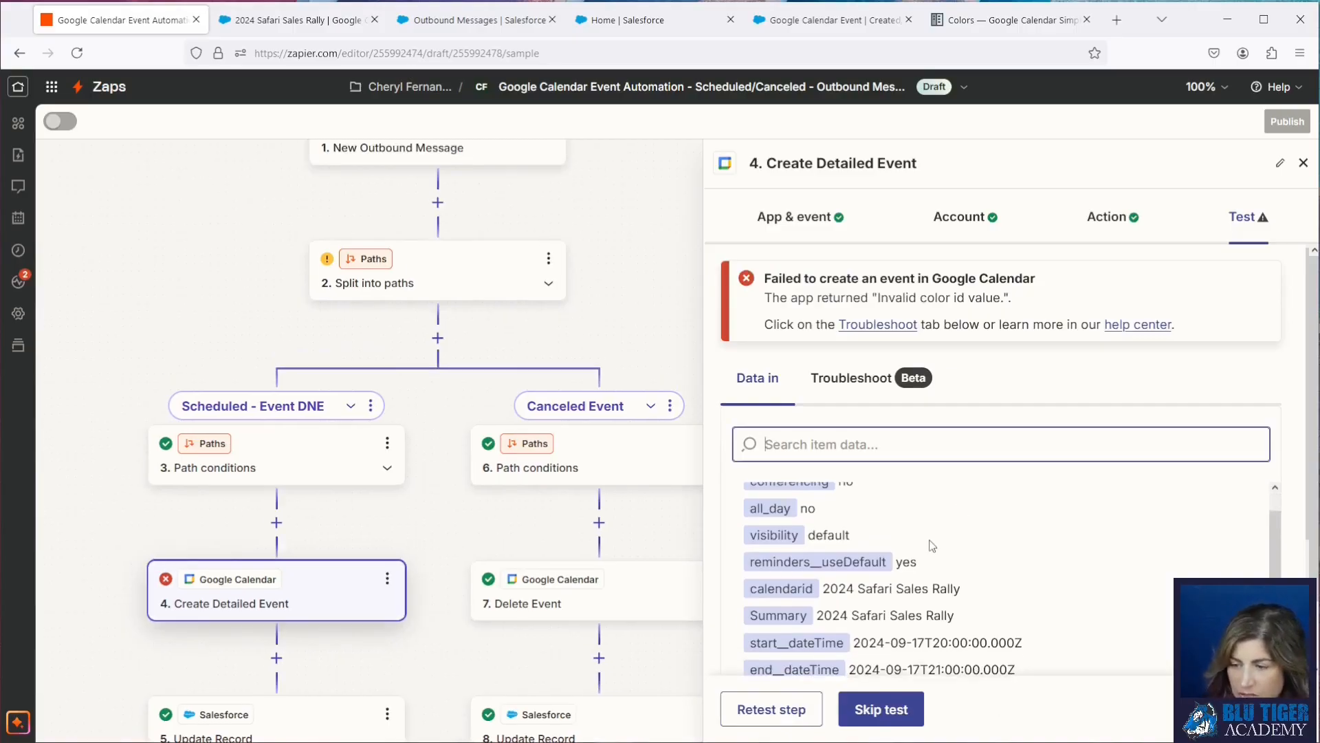
{"action": "scroll", "coordinate": [1021, 575], "scroll_direction": "down", "scroll_amount": 4}
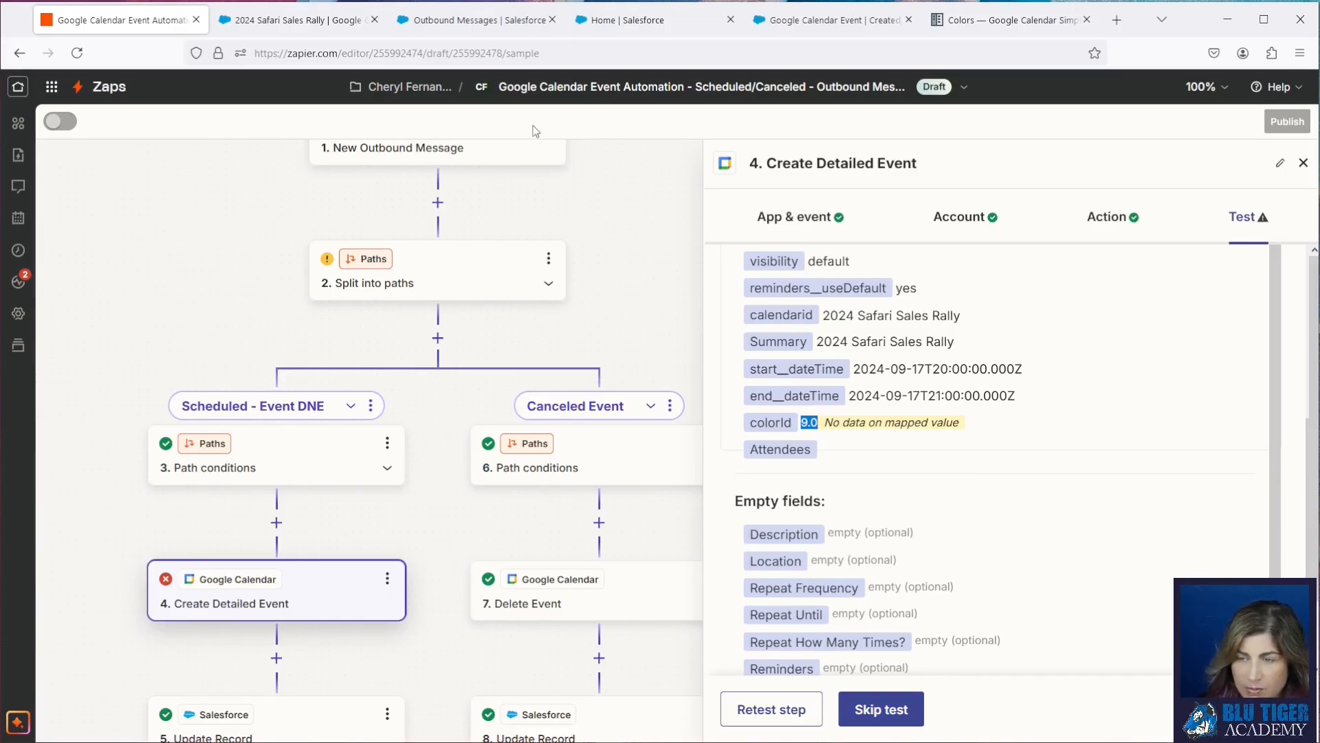
Step: In Salesforce's Color Code text formula, enclose the values 3 through 7 in quotes, from Hunt and Gather Social to Prowl and Growl Meeting
{"action": "left_click", "coordinate": [296, 20]}
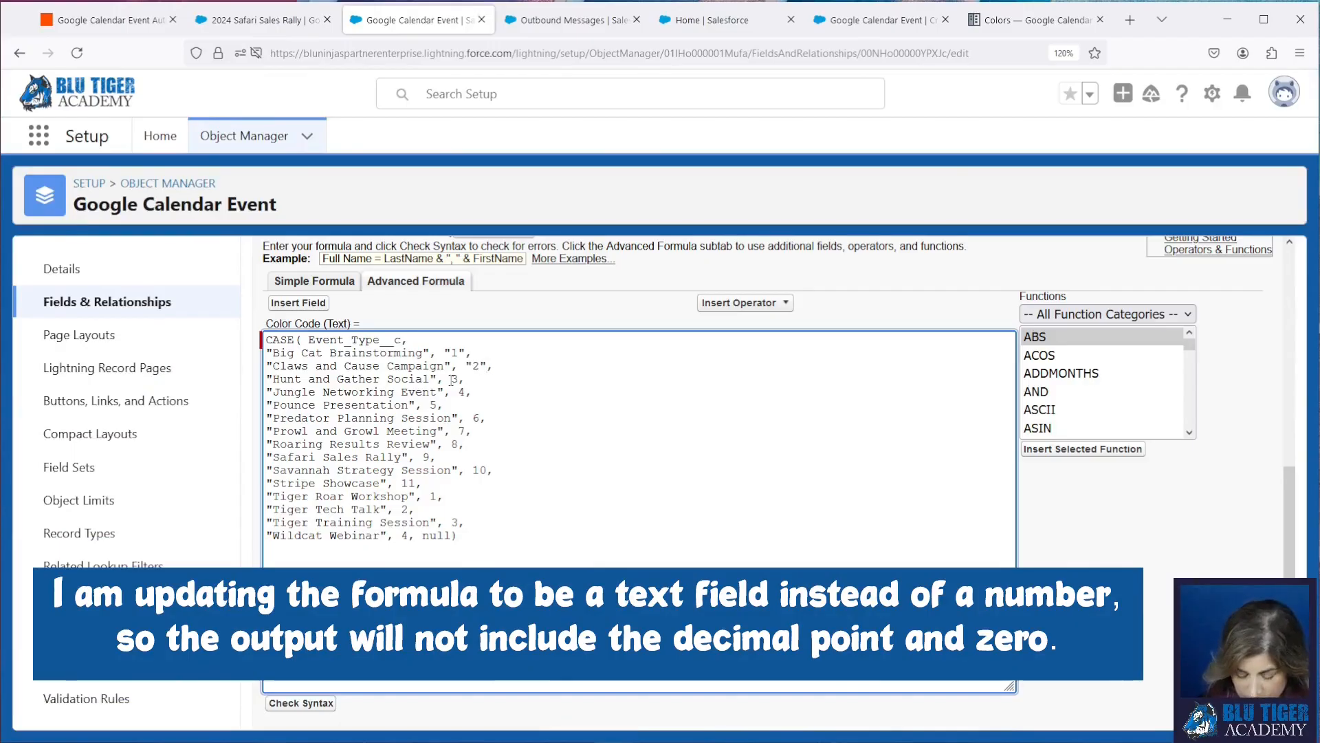
{"action": "type", "text": "\""}
{"action": "key", "text": "Right"}
{"action": "type", "text": "\""}
{"action": "left_click", "coordinate": [460, 432]}
{"action": "type", "text": "\""}
{"action": "key", "text": "Right"}
{"action": "type", "text": "\""}
Step: Enclose the Color Code formula's values 8 through 11 in quotes, from Roaring Results Review to Stripe Showcase
{"action": "left_click", "coordinate": [454, 445]}
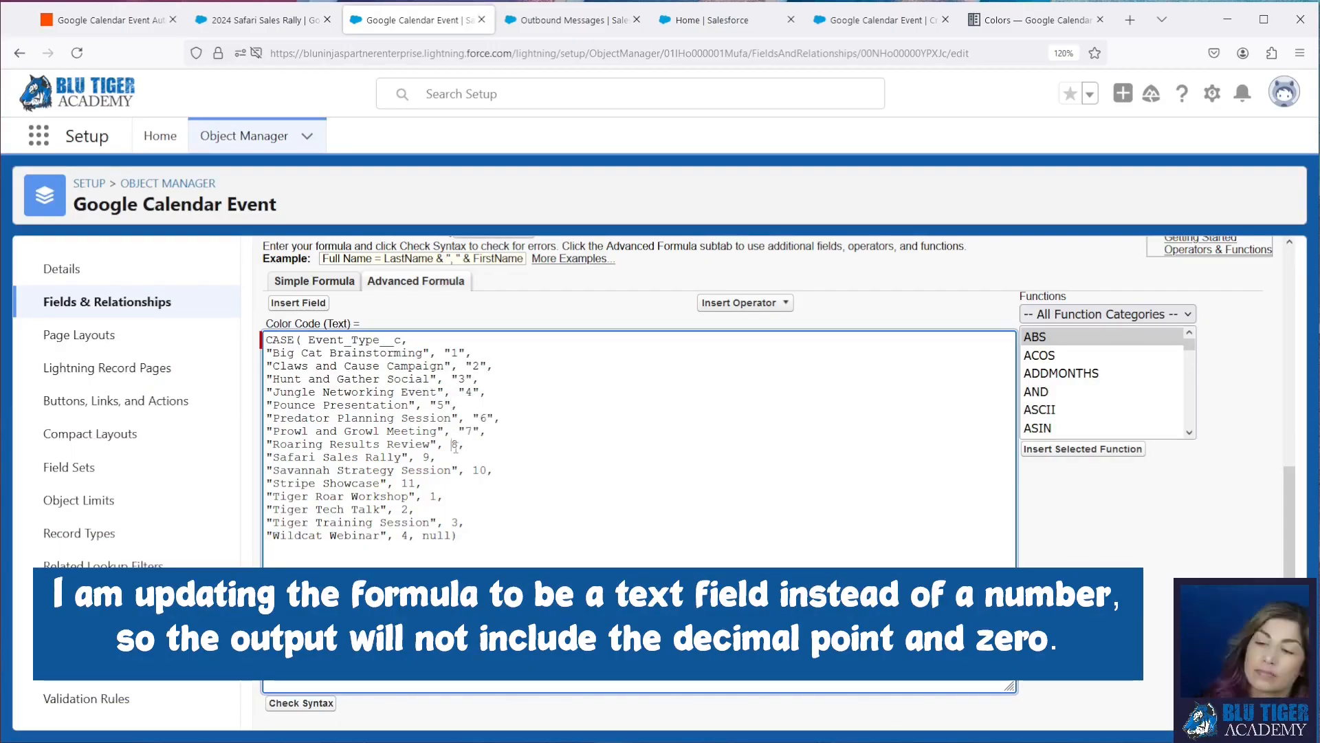
{"action": "left_click", "coordinate": [424, 457]}
{"action": "type", "text": "\""}
{"action": "key", "text": "Right"}
{"action": "type", "text": "\""}
{"action": "left_click", "coordinate": [402, 484]}
{"action": "type", "text": "\""}
{"action": "key", "text": "Right"}
{"action": "key", "text": "Right"}
{"action": "type", "text": "\""}
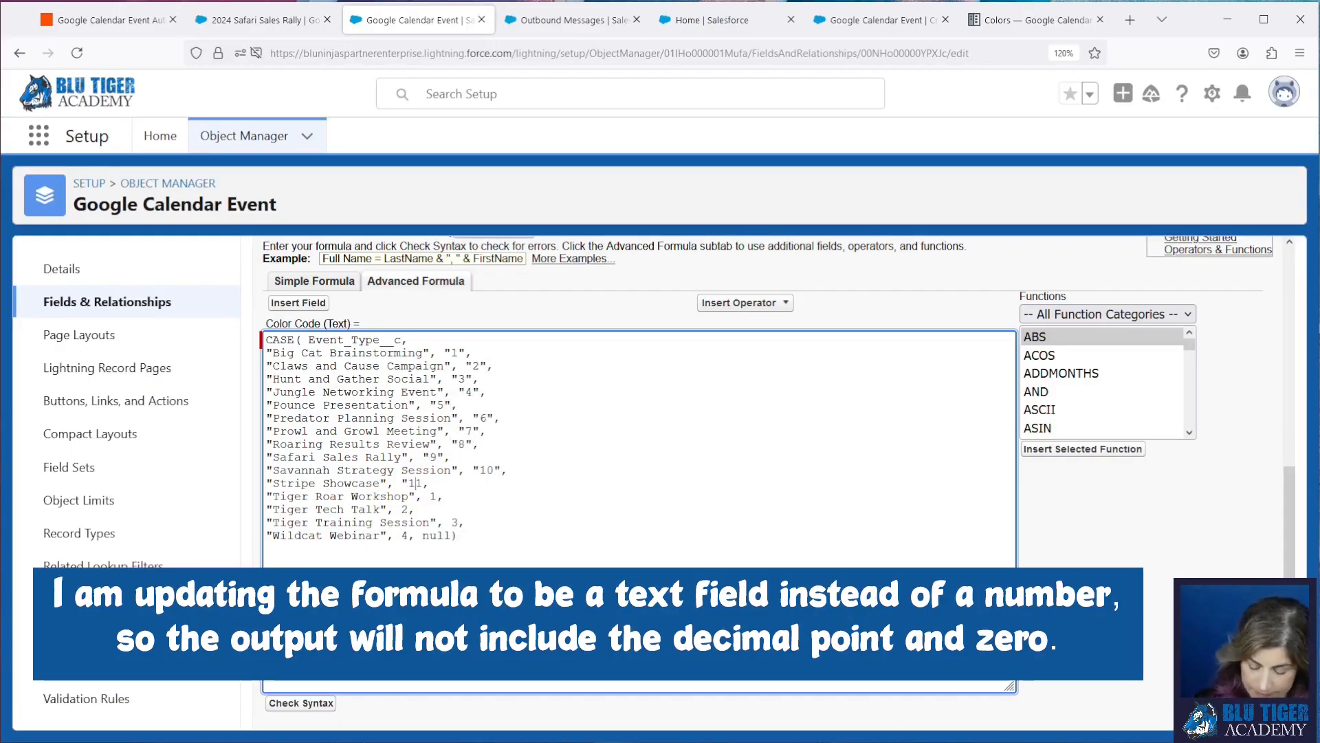
Step: Enclose the remaining Color Code formula values 1 through 4 in quotes, from Tiger Roar Workshop to Wildcat Webinar
{"action": "left_click", "coordinate": [430, 496]}
{"action": "type", "text": "\""}
{"action": "key", "text": "Right"}
{"action": "type", "text": "\""}
{"action": "left_click", "coordinate": [406, 536]}
{"action": "type", "text": "\""}
{"action": "key", "text": "Right"}
{"action": "type", "text": "\""}
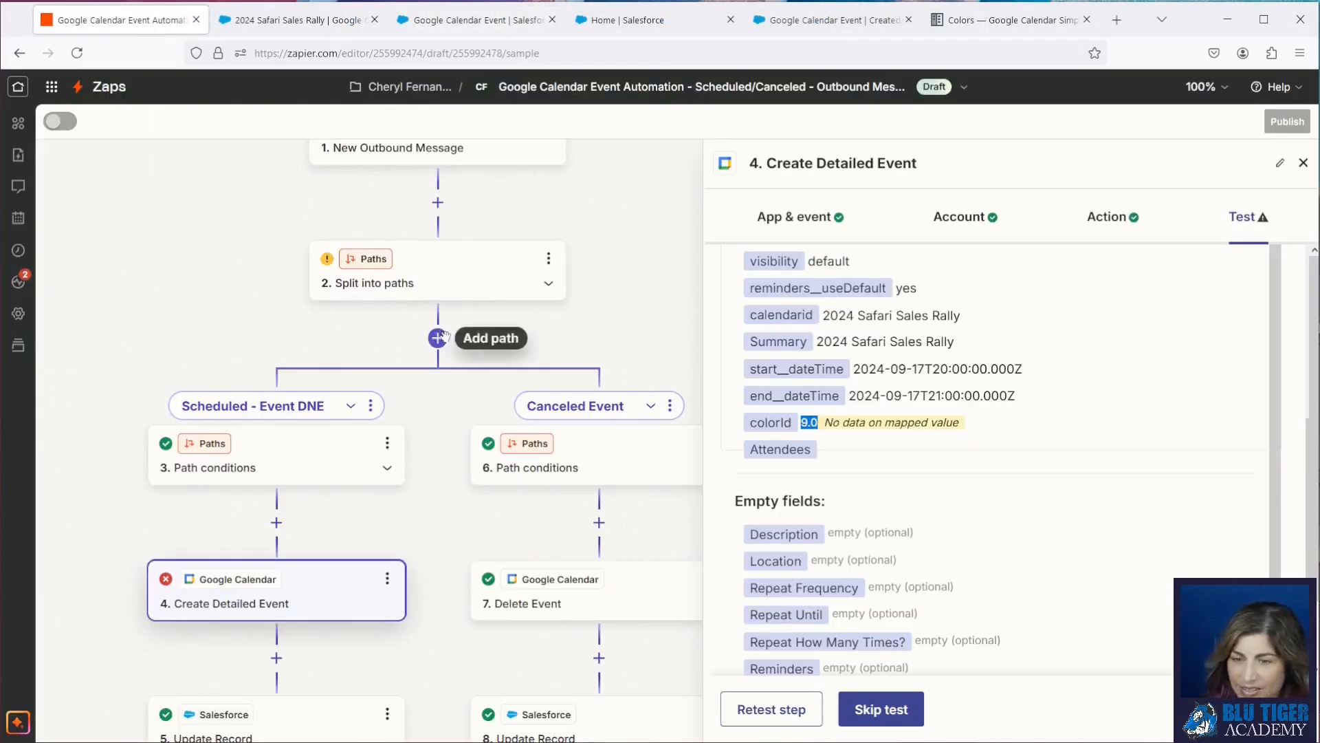
Step: In the Zap, go through the trigger's test record and the Scheduled path conditions, and recheck the Create Detailed Event test data
{"action": "scroll", "coordinate": [438, 337], "scroll_direction": "up", "scroll_amount": 2}
{"action": "left_click", "coordinate": [393, 147]}
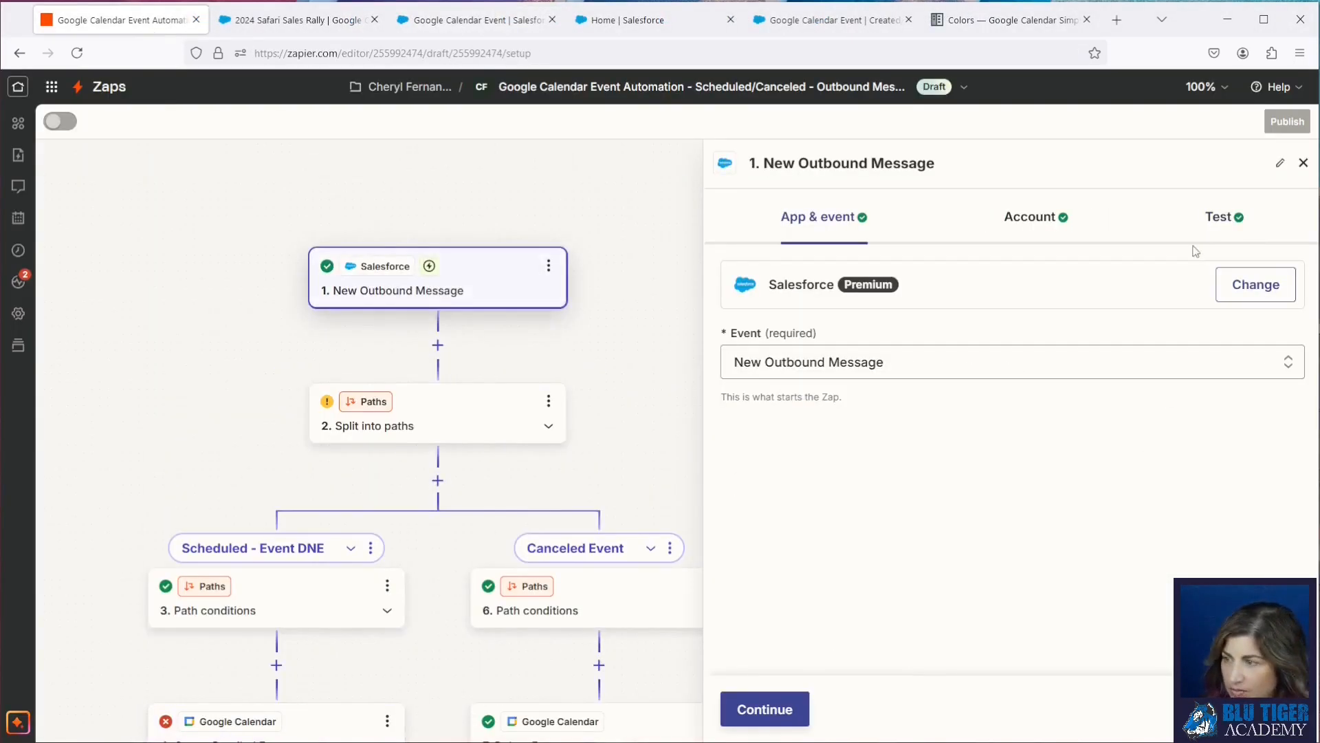
{"action": "left_click", "coordinate": [1226, 217]}
{"action": "left_click", "coordinate": [748, 714]}
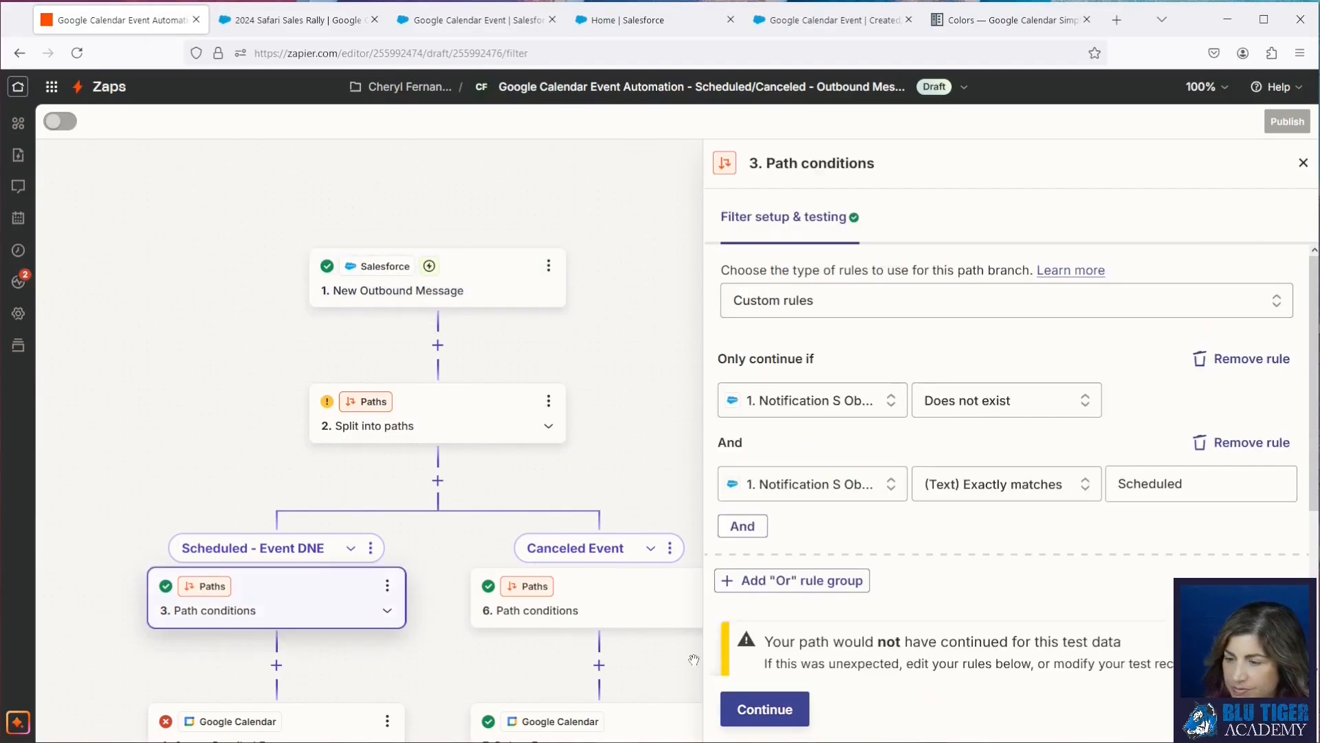
{"action": "left_click", "coordinate": [764, 709]}
{"action": "left_click", "coordinate": [760, 709]}
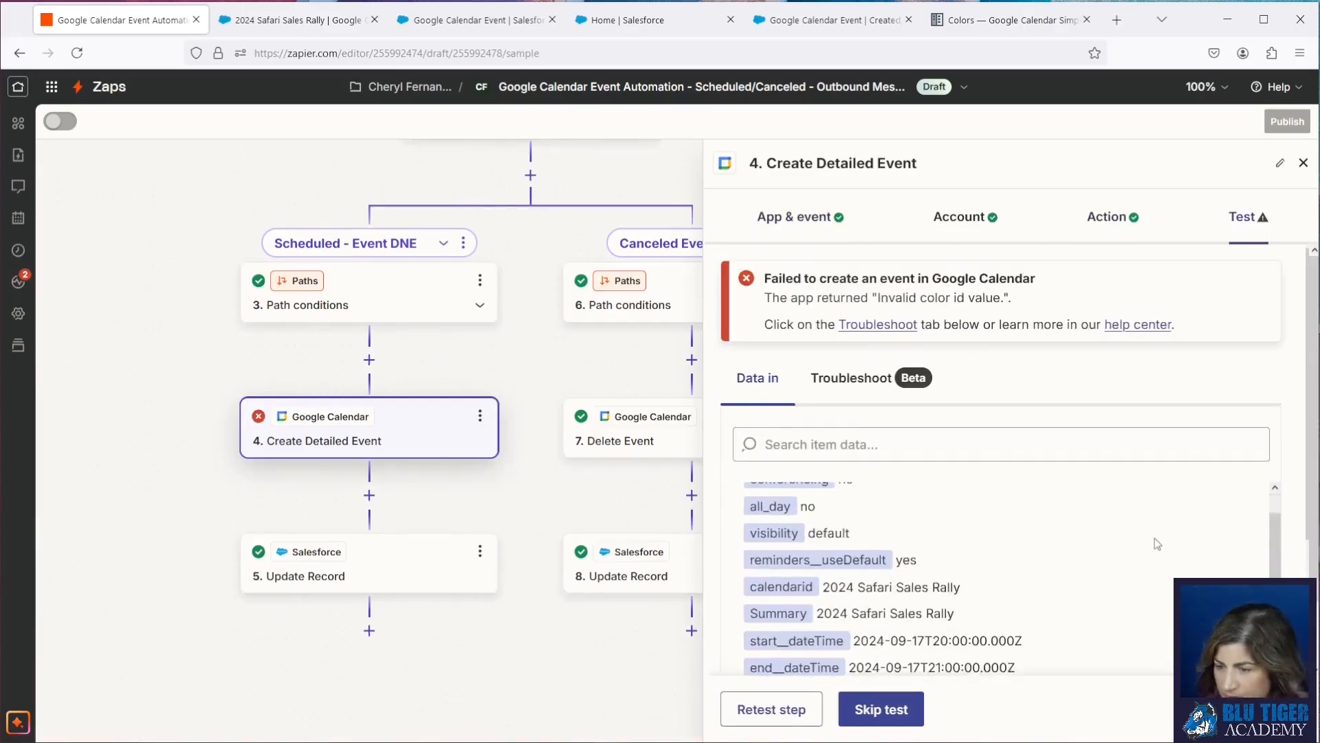
{"action": "scroll", "coordinate": [1155, 542], "scroll_direction": "down", "scroll_amount": 4}
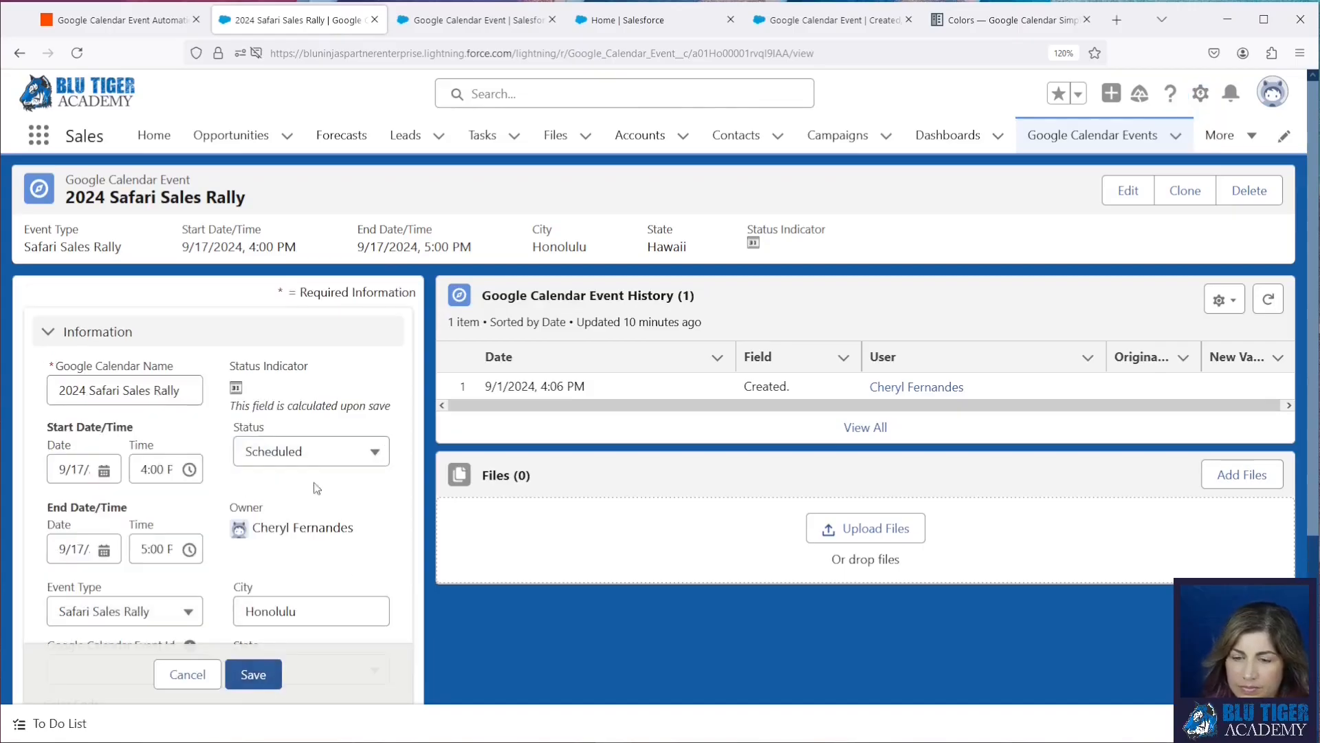
Step: Switch to the 2024 Safari Sales Rally record in Salesforce and change its Status selection
{"action": "left_click", "coordinate": [311, 451]}
{"action": "left_click", "coordinate": [275, 482]}
{"action": "left_click", "coordinate": [311, 451]}
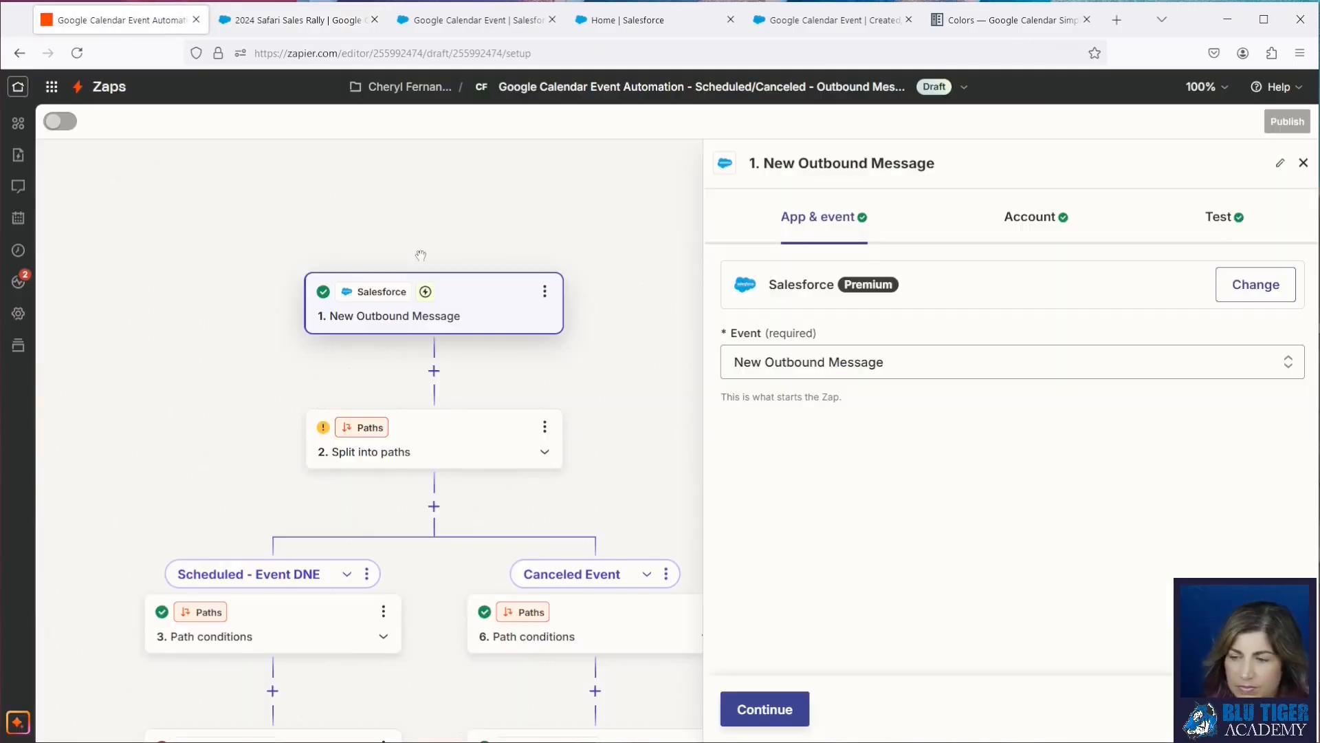
Step: Pull new test records for the New Outbound Message trigger and continue with Outbound Message B
{"action": "left_click", "coordinate": [1225, 217]}
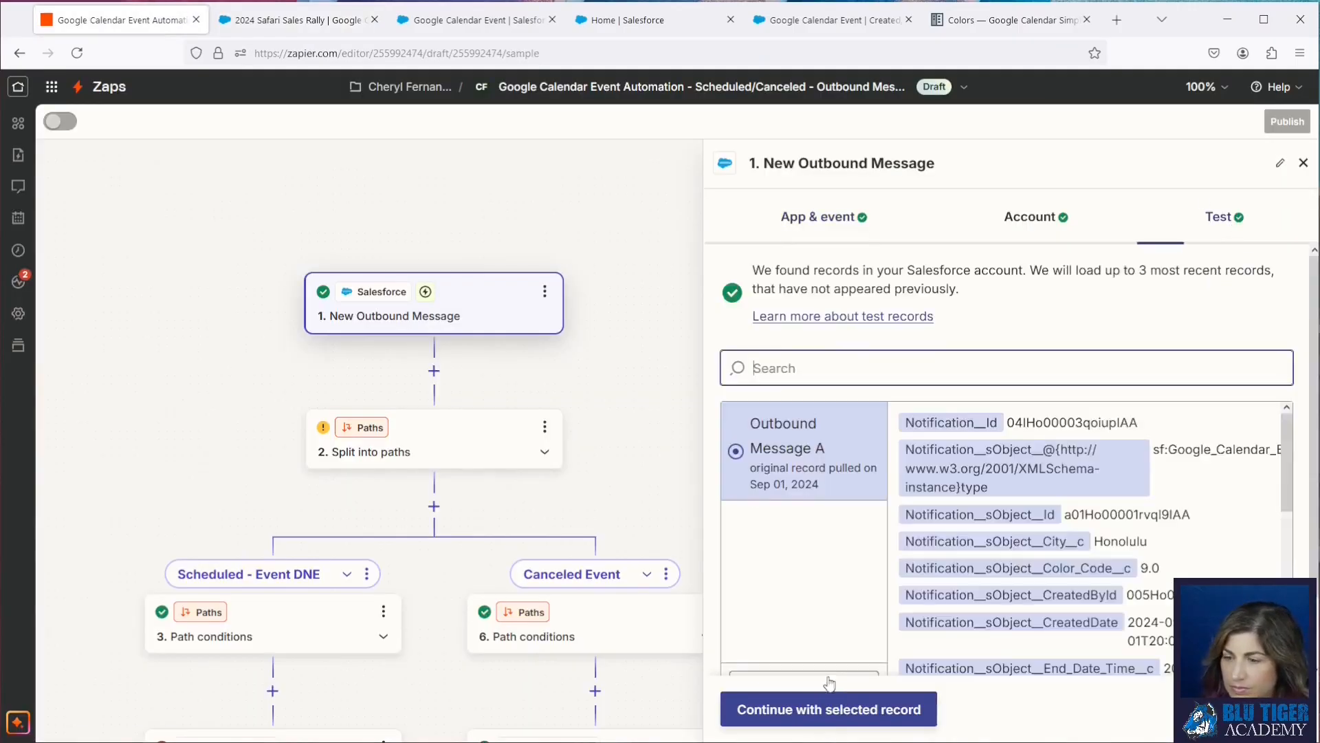
{"action": "left_click", "coordinate": [816, 668]}
{"action": "scroll", "coordinate": [1173, 454], "scroll_direction": "down", "scroll_amount": 2}
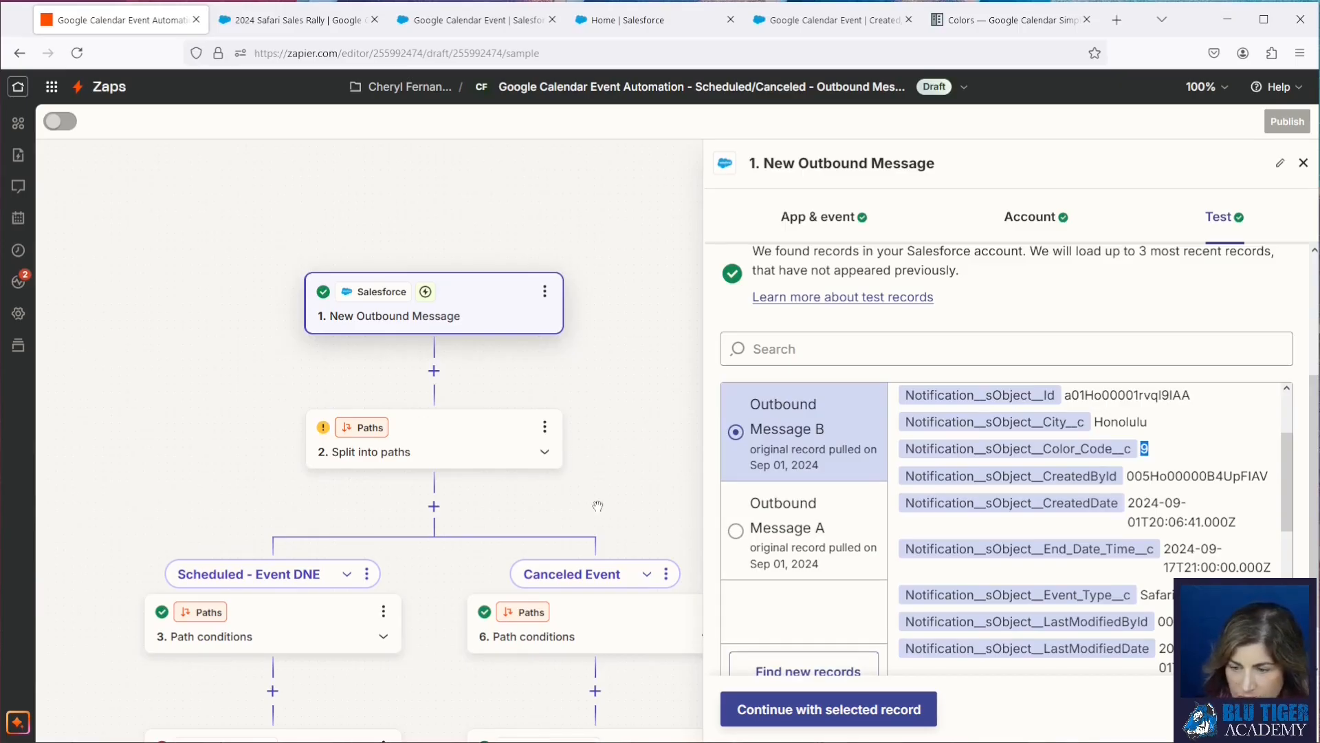
{"action": "left_click", "coordinate": [782, 715]}
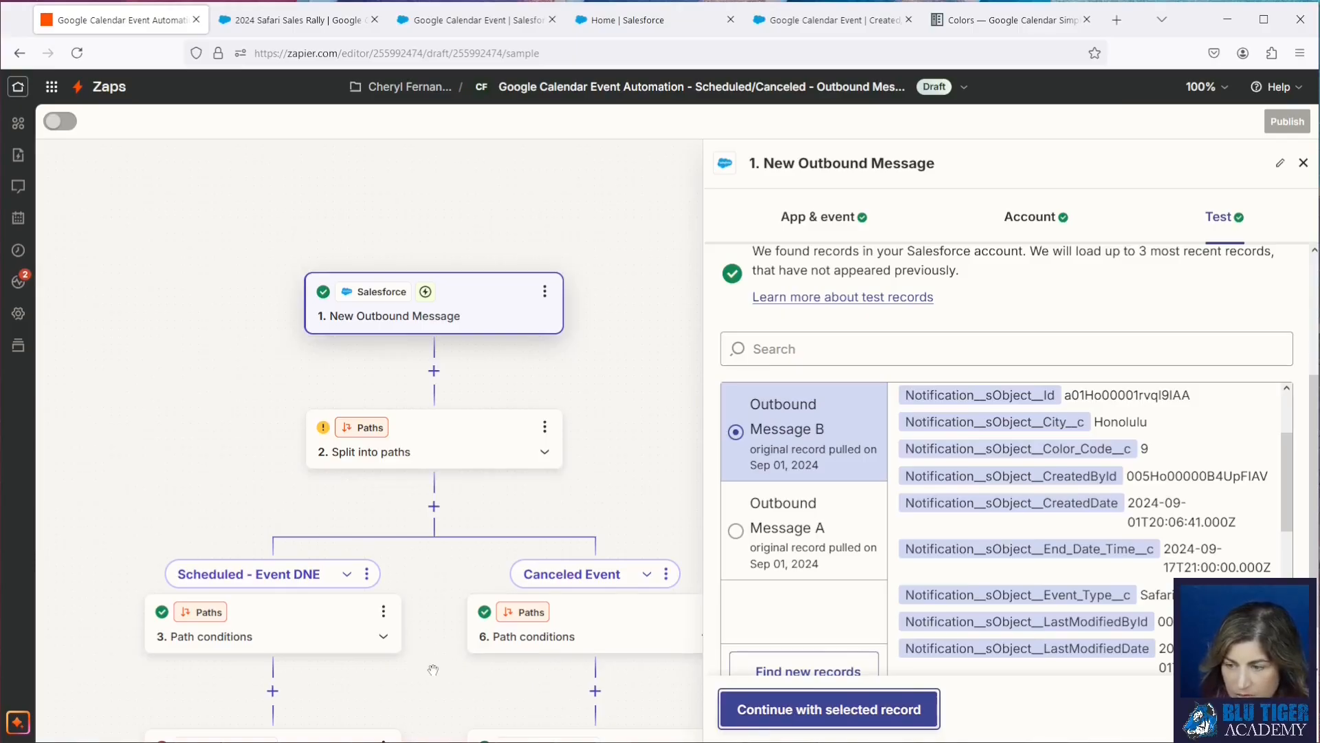
Step: Retest the Create Detailed Event step in the Scheduled - Event DNE path
{"action": "left_click_drag", "start_coordinate": [433, 669], "coordinate": [416, 422]}
{"action": "left_click", "coordinate": [327, 510]}
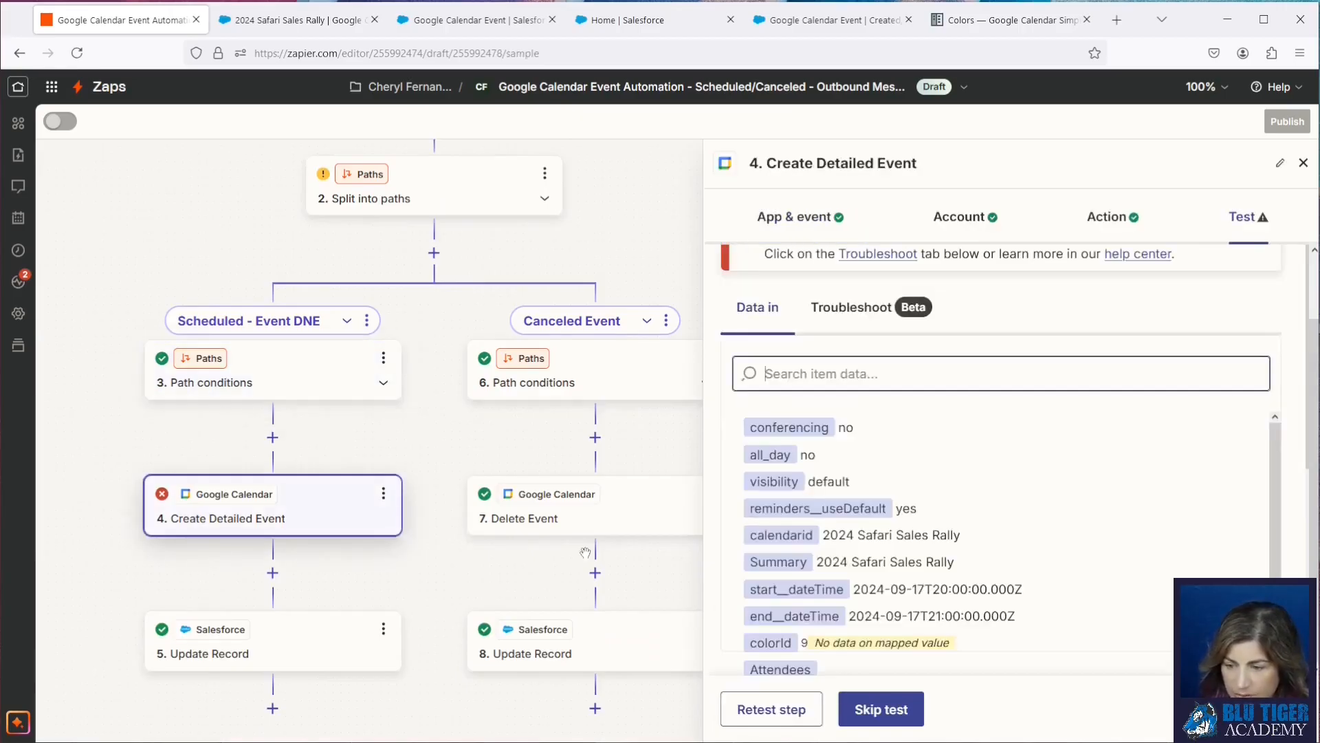
{"action": "left_click", "coordinate": [791, 710]}
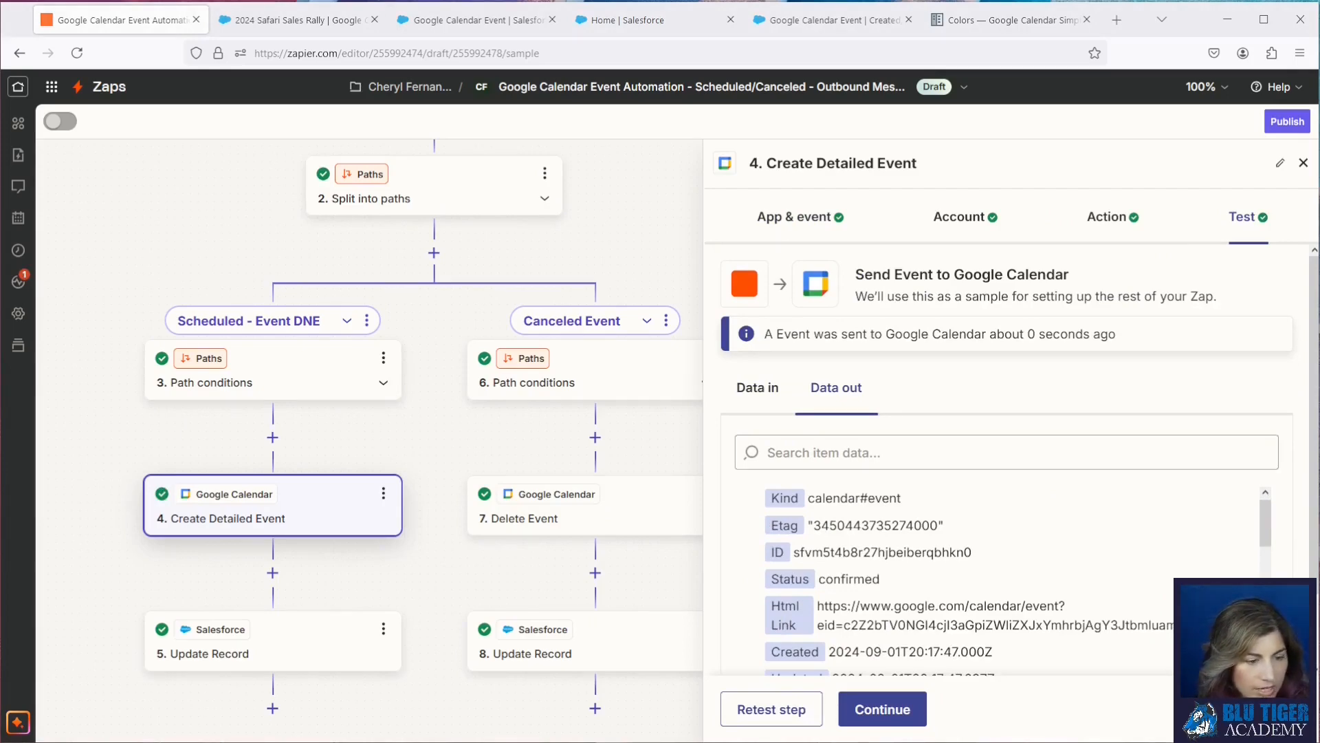
Step: Check September 17, 2024 in Google Calendar for the test event, and review the 2024 Safari Sales Rally record in Salesforce
{"action": "left_click_drag", "start_coordinate": [386, 1], "coordinate": [402, 84]}
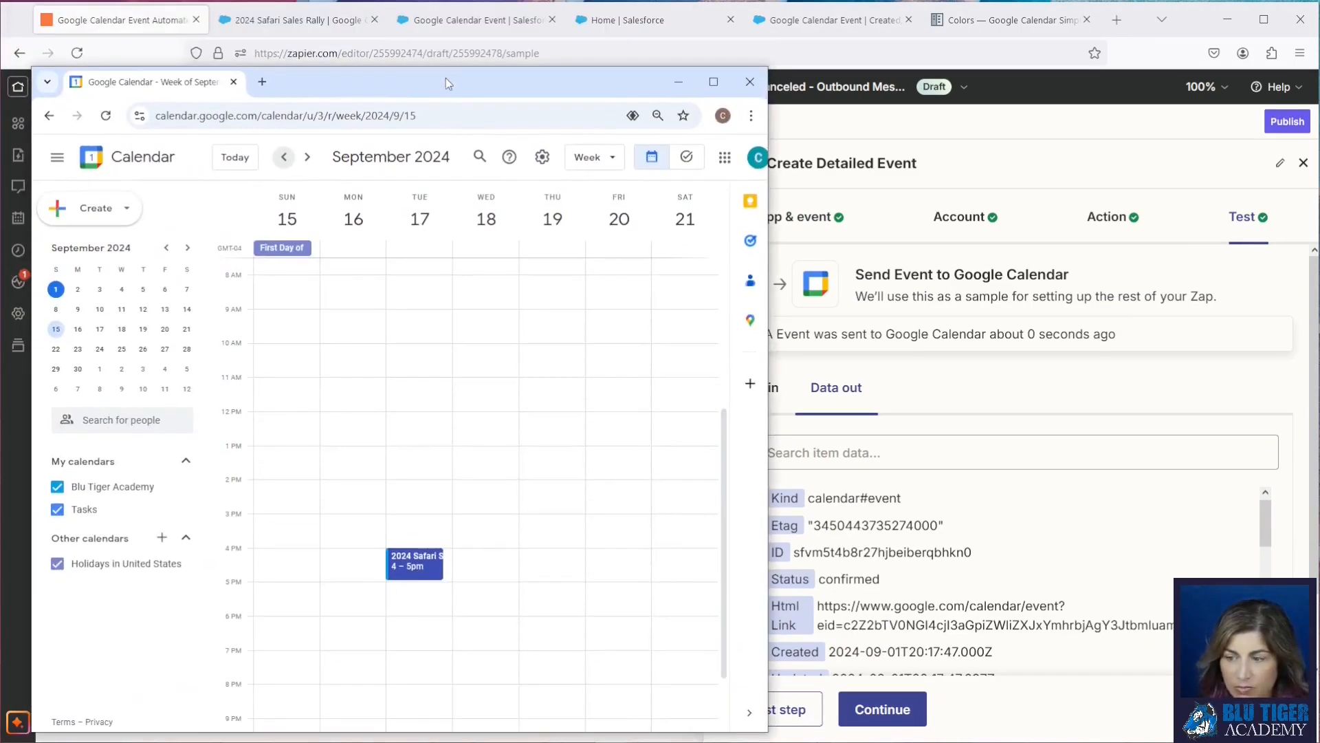
{"action": "key", "text": "alt+Tab"}
{"action": "left_click", "coordinate": [288, 7]}
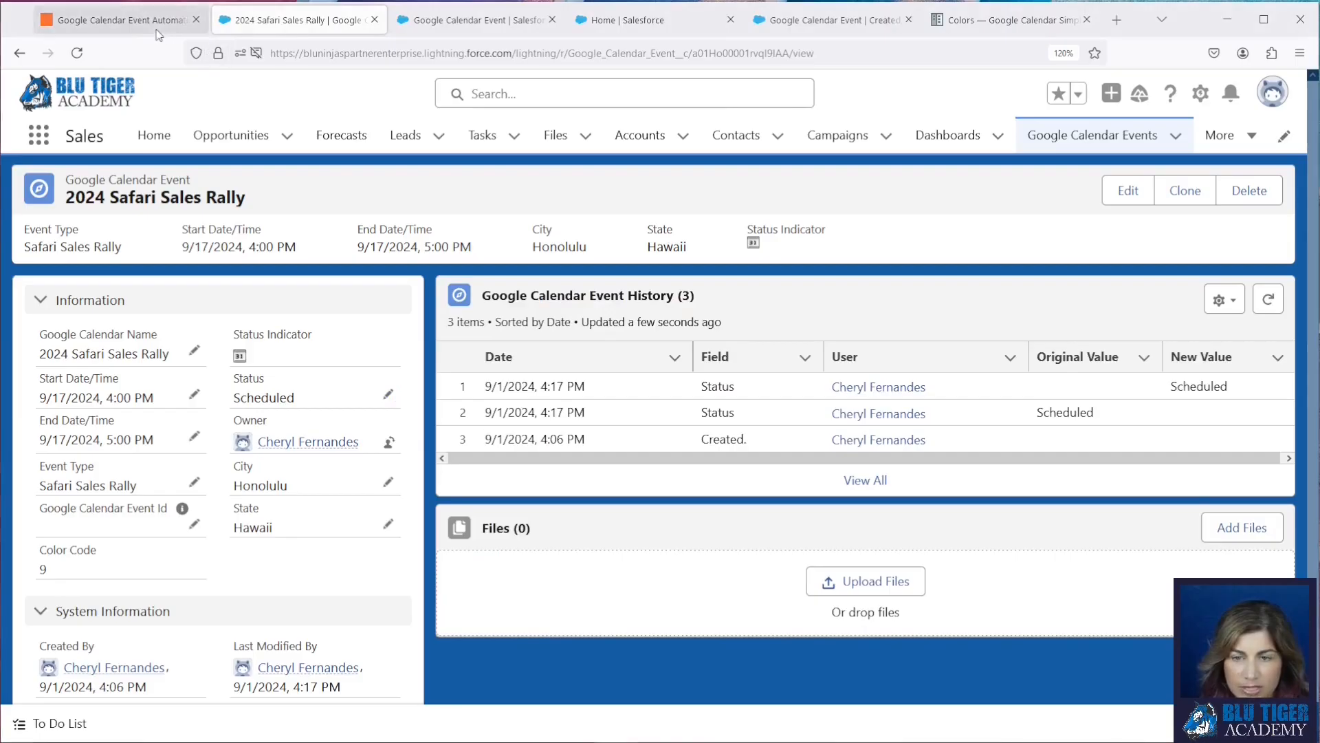
{"action": "left_click", "coordinate": [120, 20]}
Step: In the Scheduled path's Update Record step, replace the Record to Update mapping with the outbound message's Notification S Object Id
{"action": "left_click", "coordinate": [318, 644]}
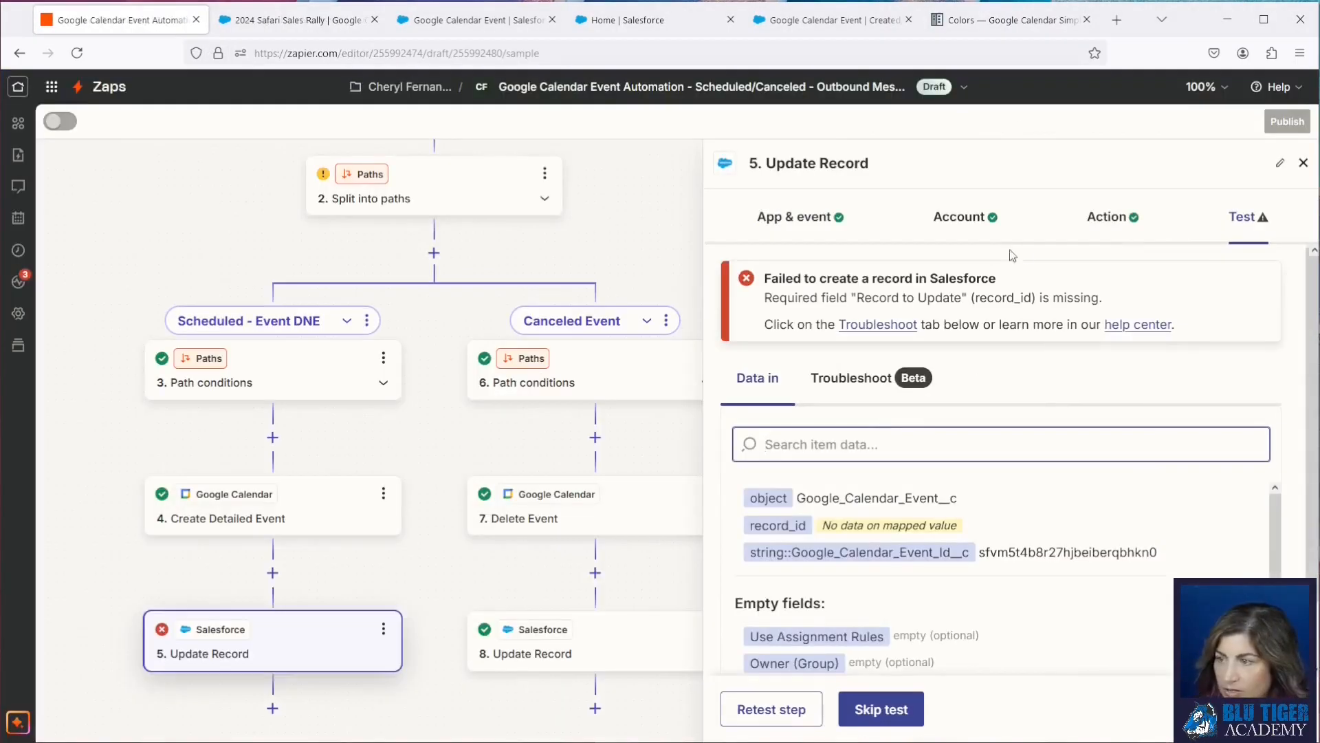
{"action": "left_click", "coordinate": [1105, 219]}
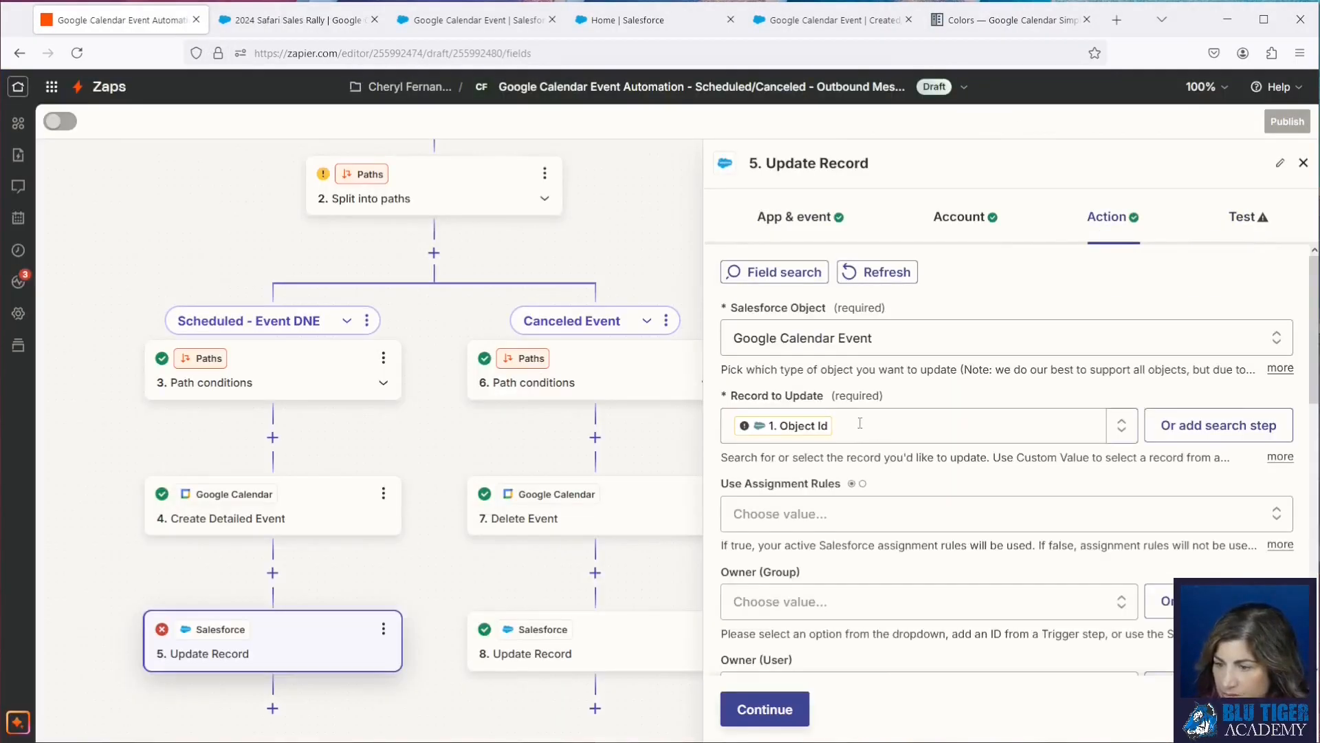
{"action": "left_click", "coordinate": [859, 423]}
{"action": "key", "text": "BackSpace"}
{"action": "left_click", "coordinate": [902, 392]}
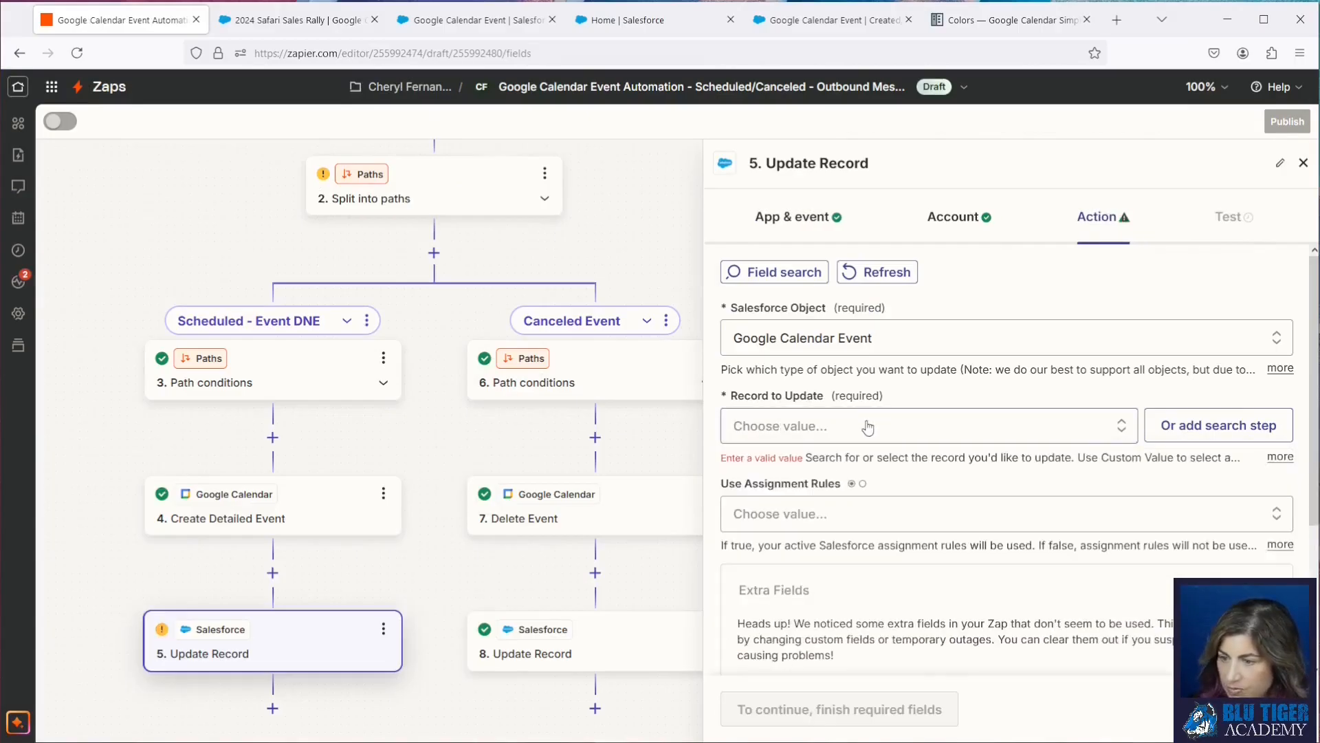
{"action": "left_click", "coordinate": [867, 423]}
{"action": "left_click", "coordinate": [903, 481]}
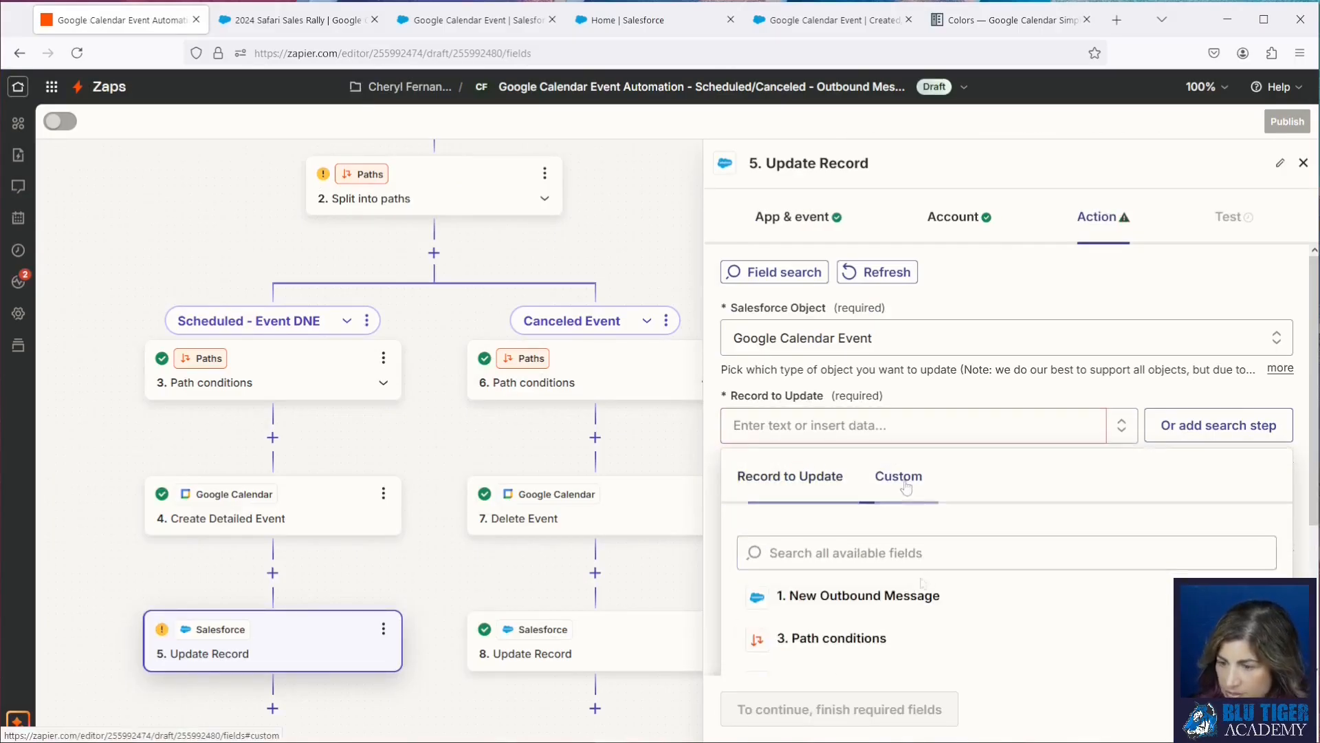
{"action": "left_click", "coordinate": [895, 610]}
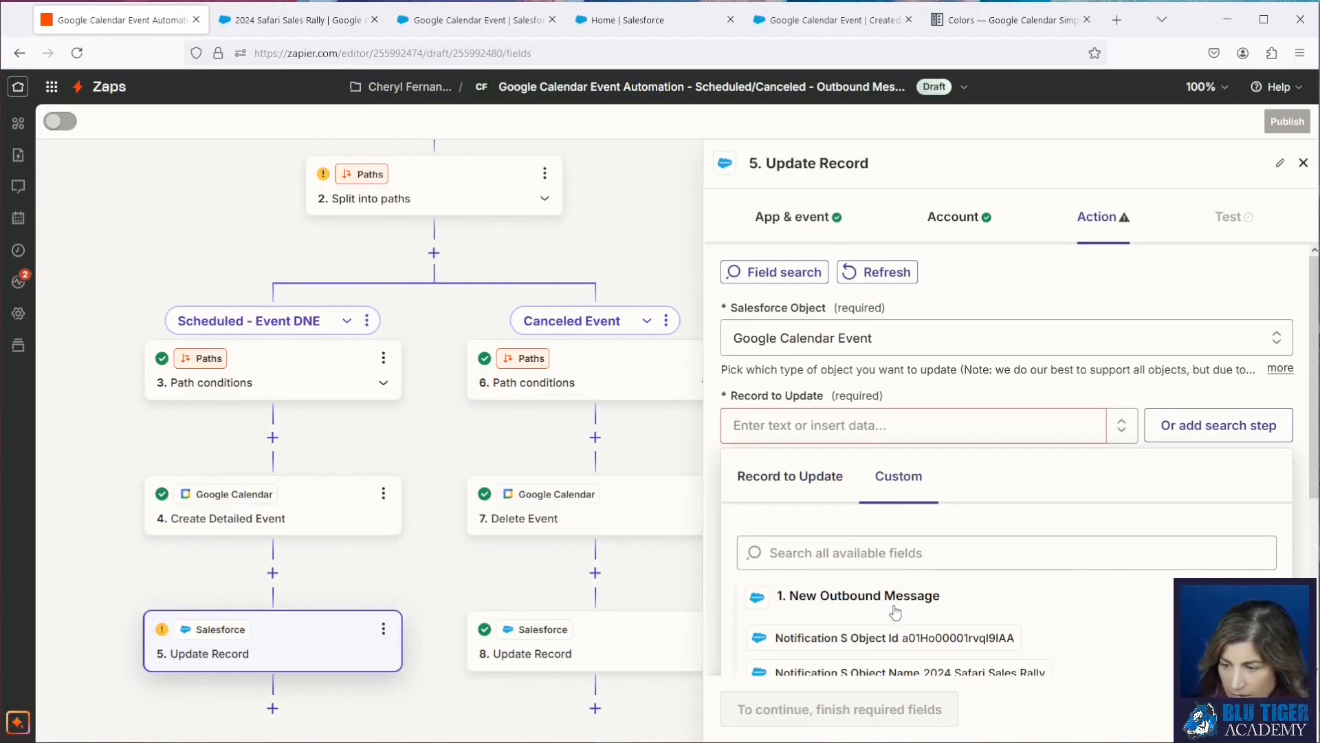
{"action": "scroll", "coordinate": [895, 611], "scroll_direction": "down", "scroll_amount": 2}
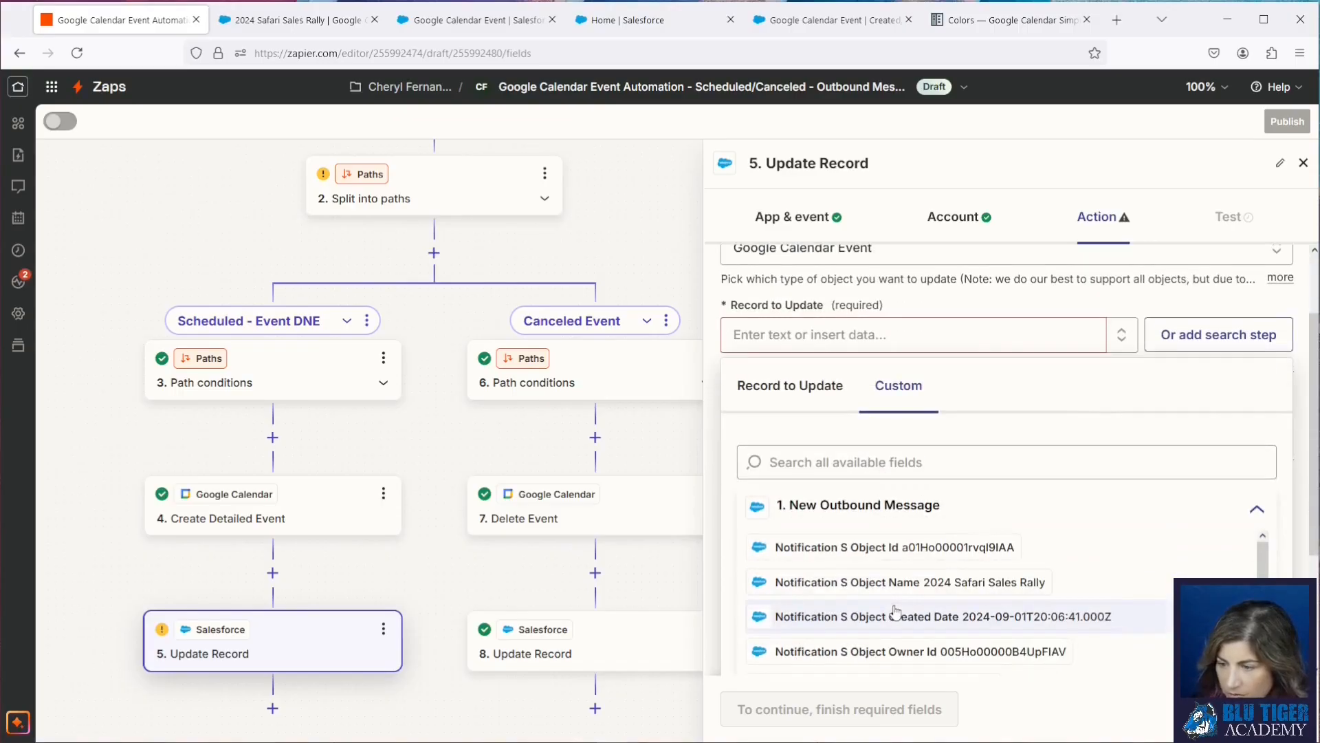
{"action": "left_click", "coordinate": [889, 548]}
{"action": "left_click", "coordinate": [905, 336]}
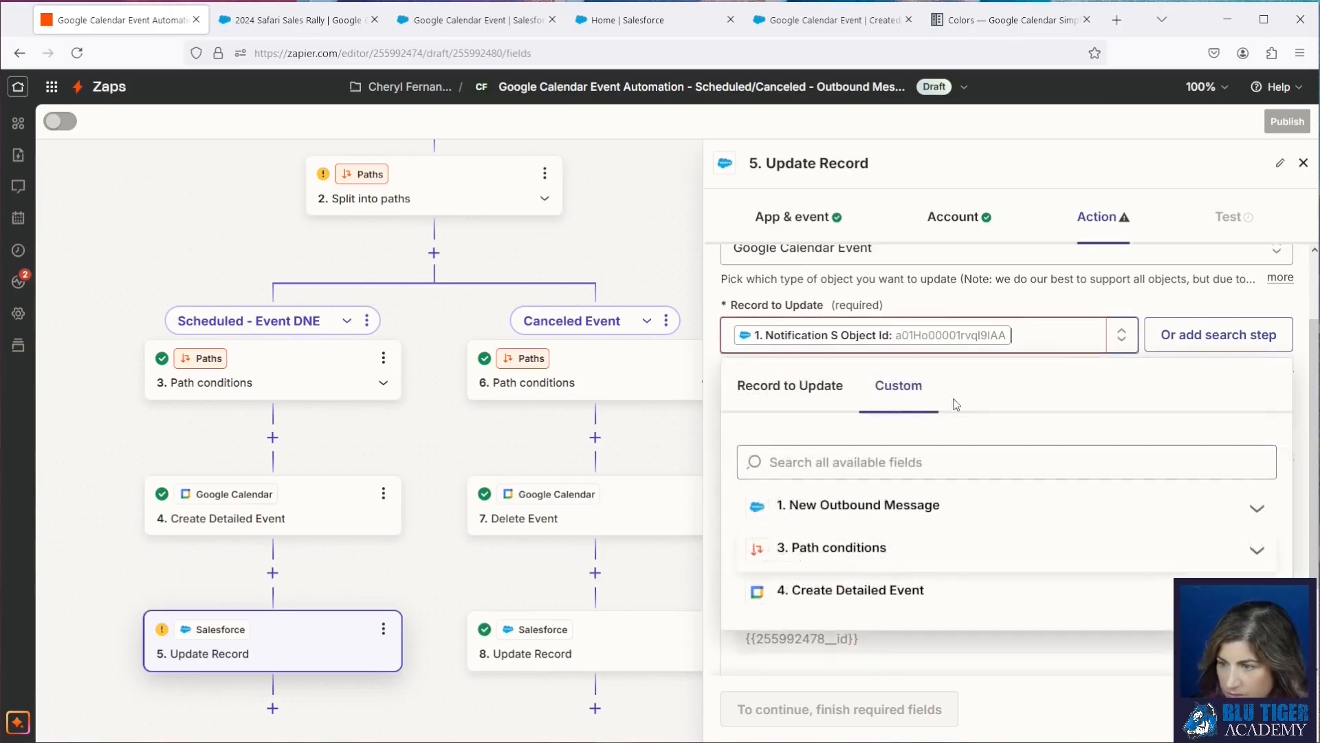
{"action": "left_click", "coordinate": [905, 336]}
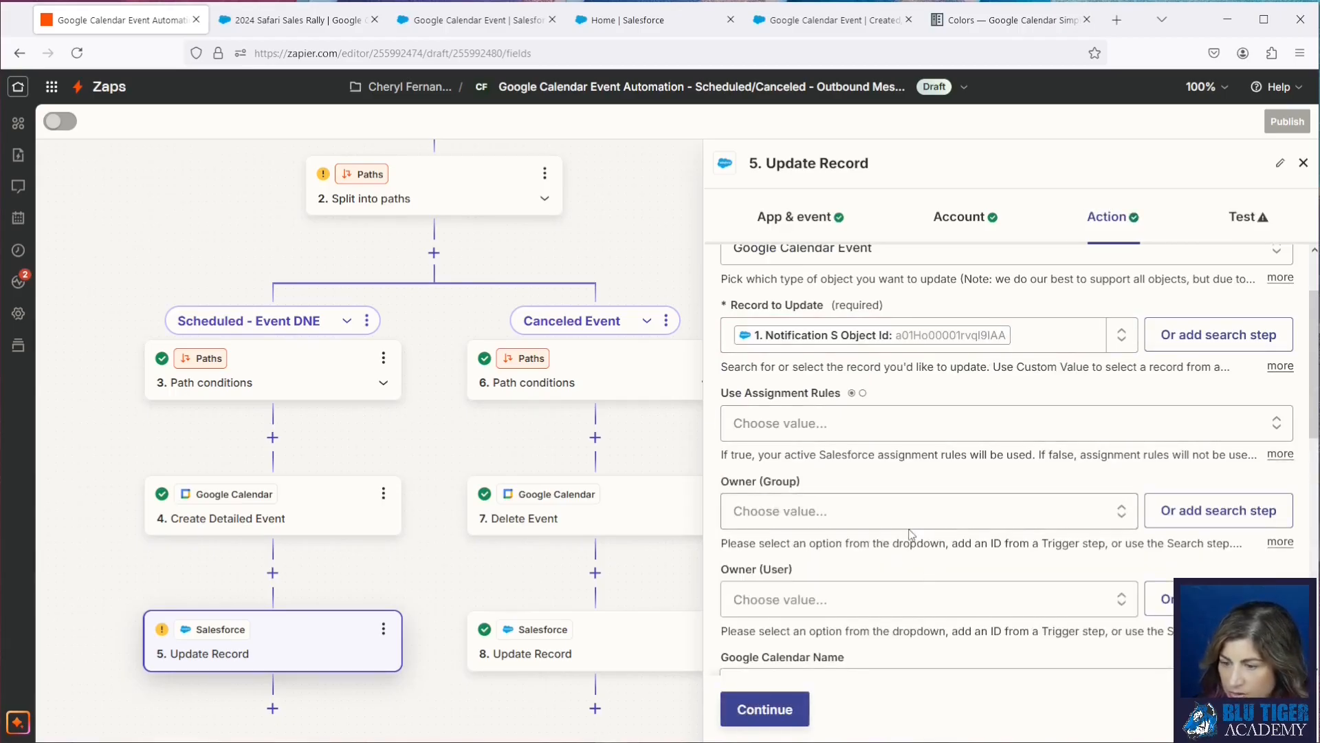
Step: Review the remaining Update Record field mappings, including Google Calendar Event, and run the step's test
{"action": "scroll", "coordinate": [909, 533], "scroll_direction": "down", "scroll_amount": 8}
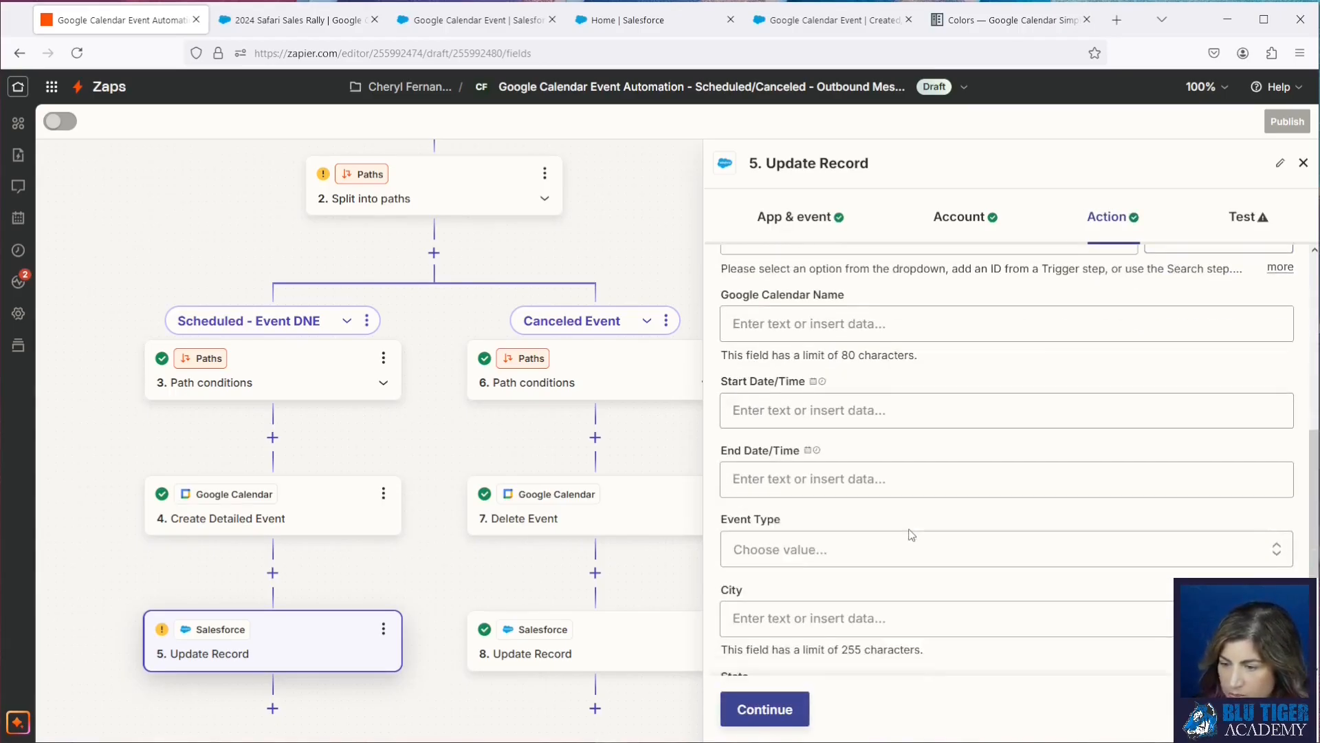
{"action": "scroll", "coordinate": [911, 536], "scroll_direction": "down", "scroll_amount": 1}
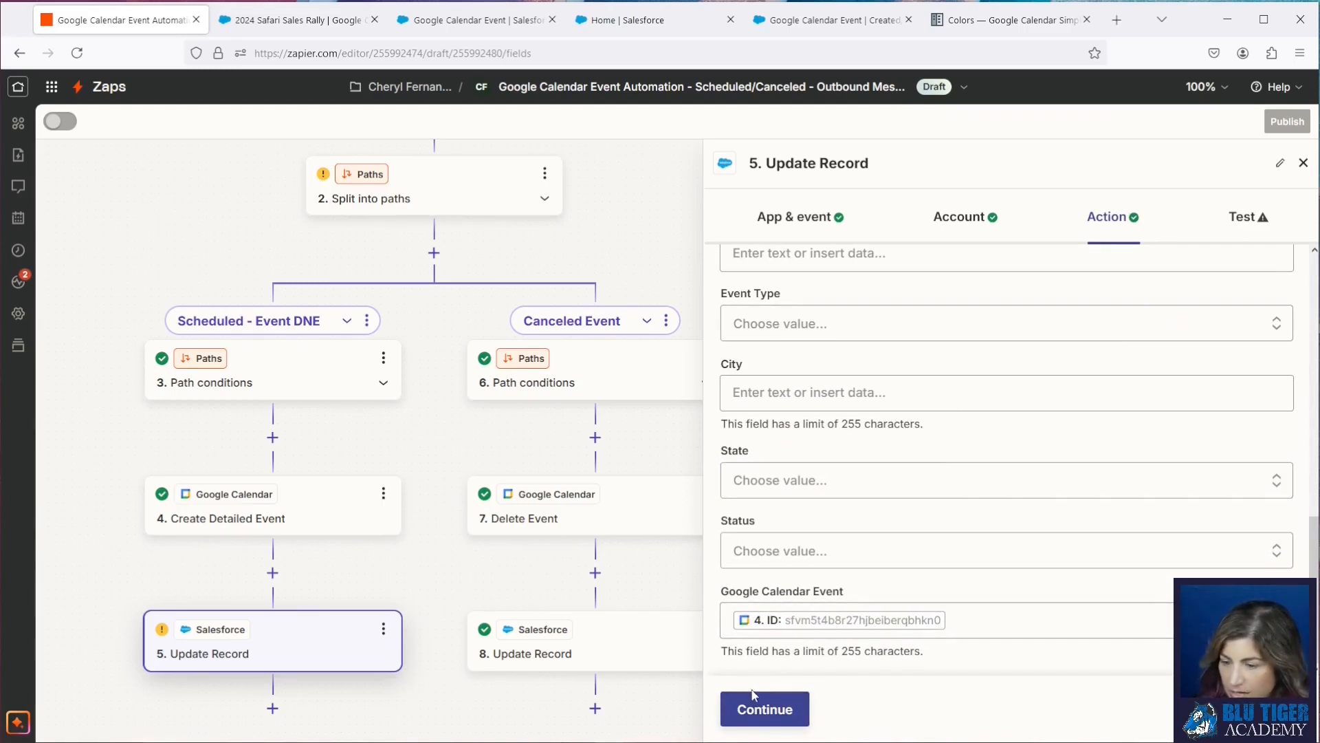
{"action": "left_click", "coordinate": [765, 715]}
{"action": "left_click", "coordinate": [832, 715]}
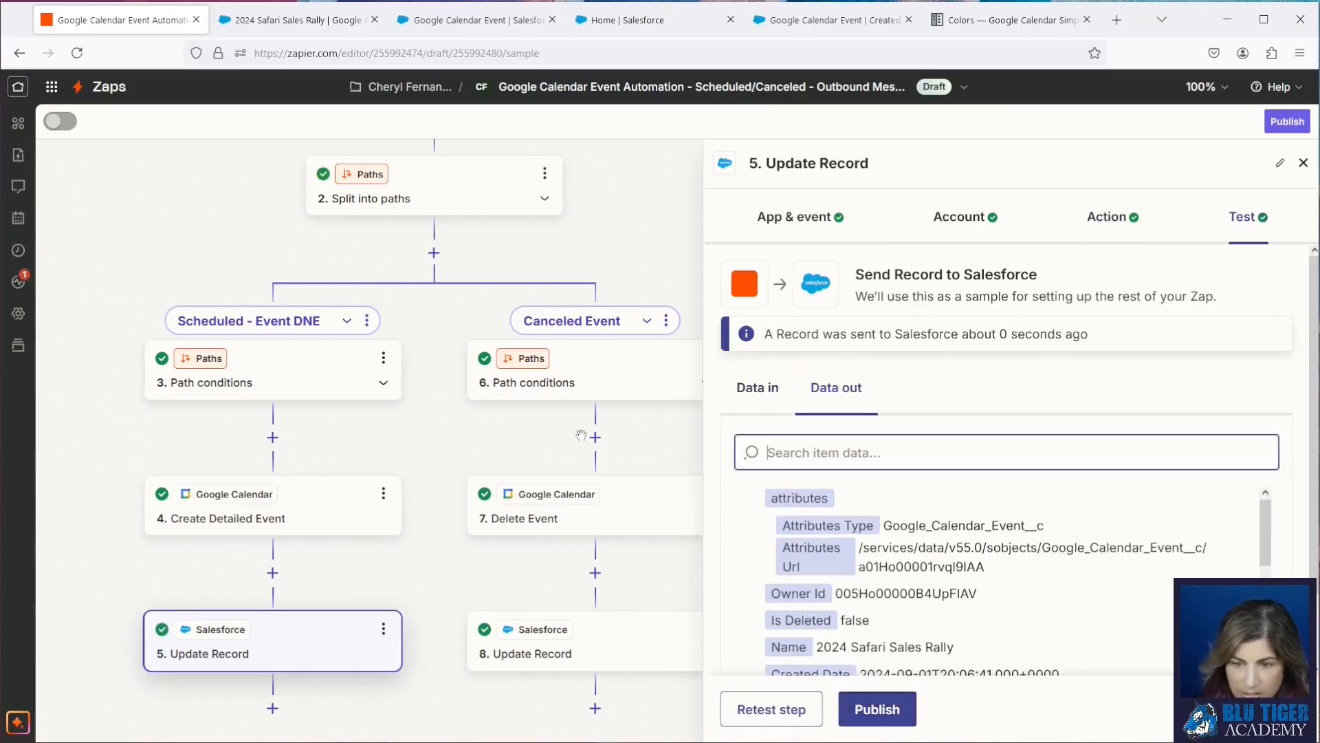
Step: Switch to the 2024 Safari Sales Rally record in Salesforce and reload it to check its Google Calendar Event Id
{"action": "left_click", "coordinate": [308, 21]}
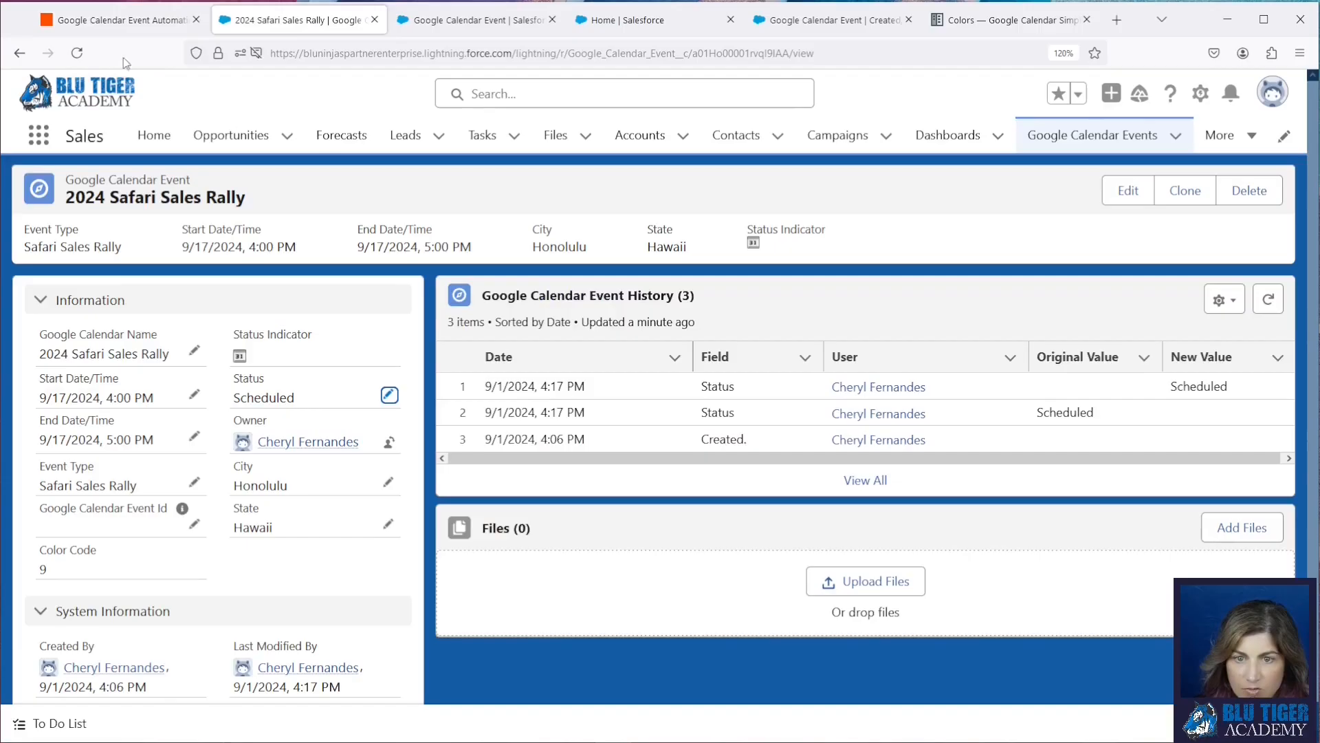
{"action": "left_click", "coordinate": [69, 56]}
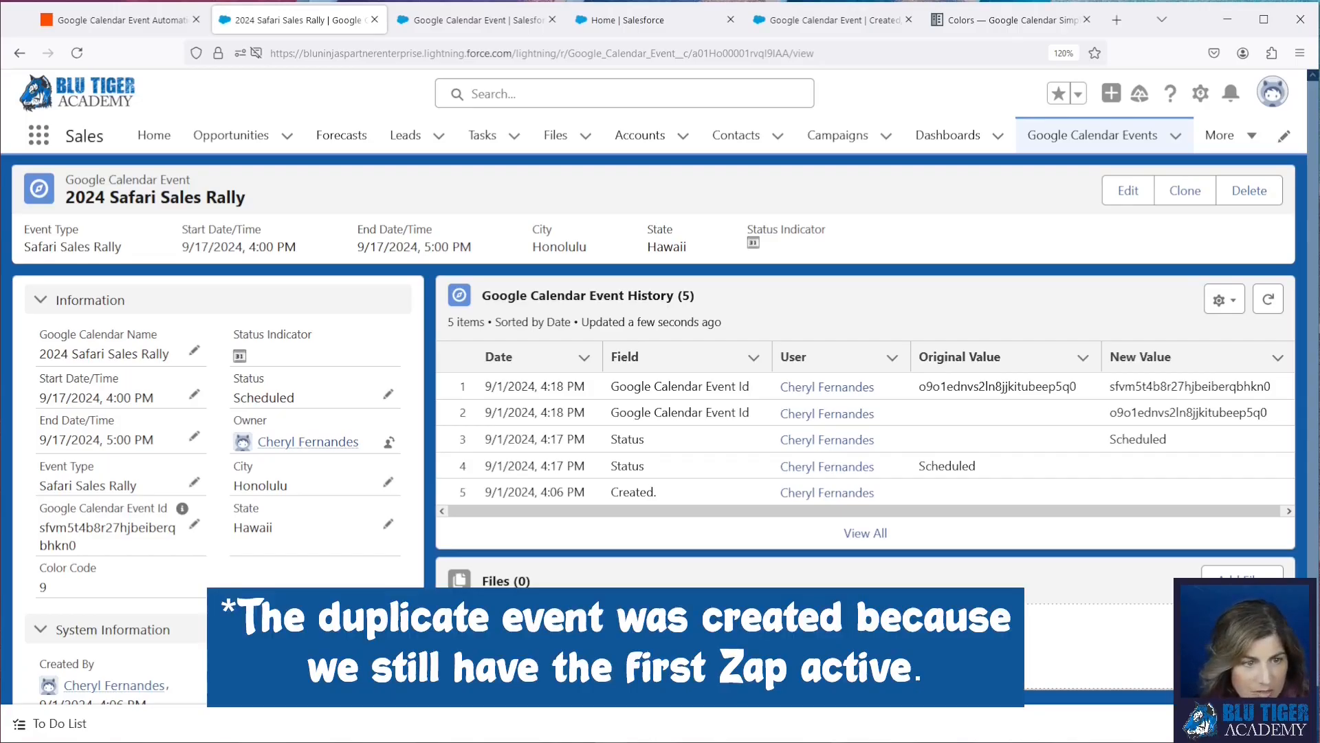
{"action": "left_click_drag", "start_coordinate": [1319, 90], "coordinate": [0, 137]}
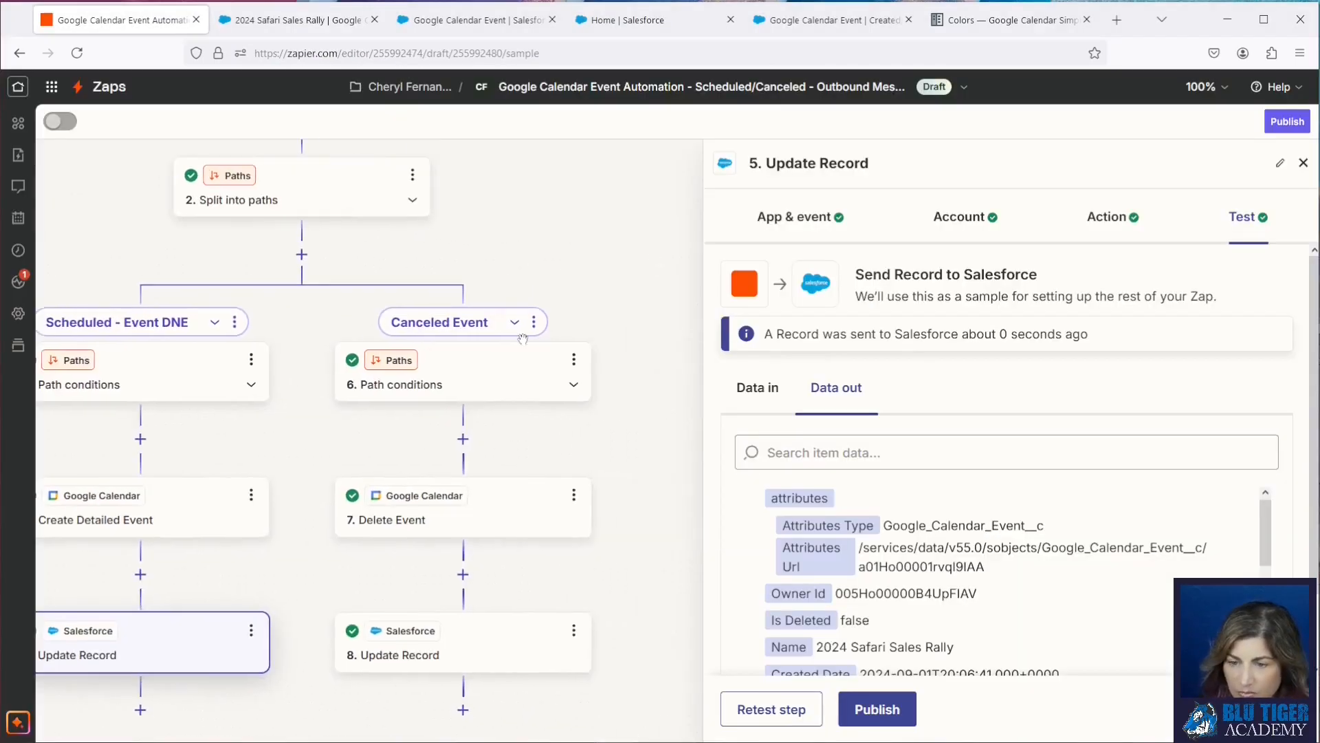
Step: In the Canceled Event path conditions, set the Exists rule's field to Notification S Object Http Www W 3 Org 2001 XML Schema Instance Type
{"action": "left_click", "coordinate": [436, 369]}
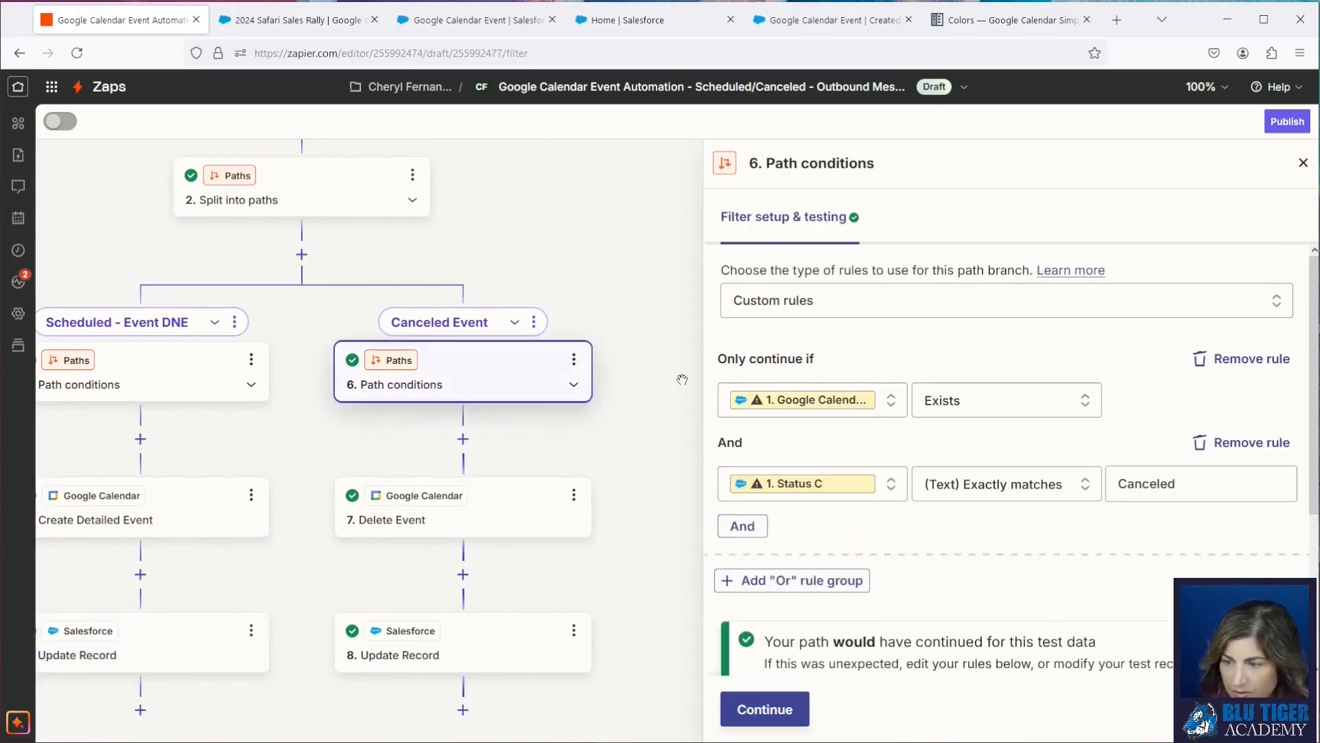
{"action": "left_click", "coordinate": [879, 410]}
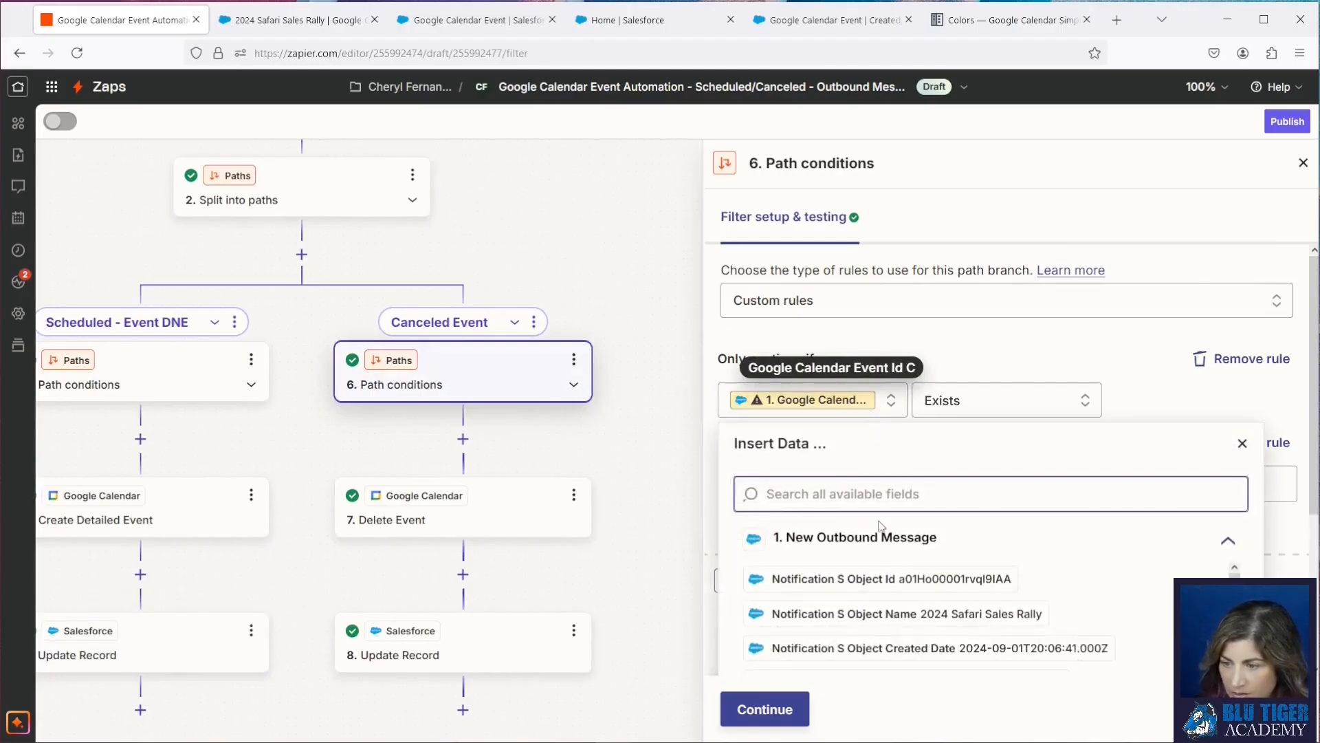
{"action": "type", "text": "goo"}
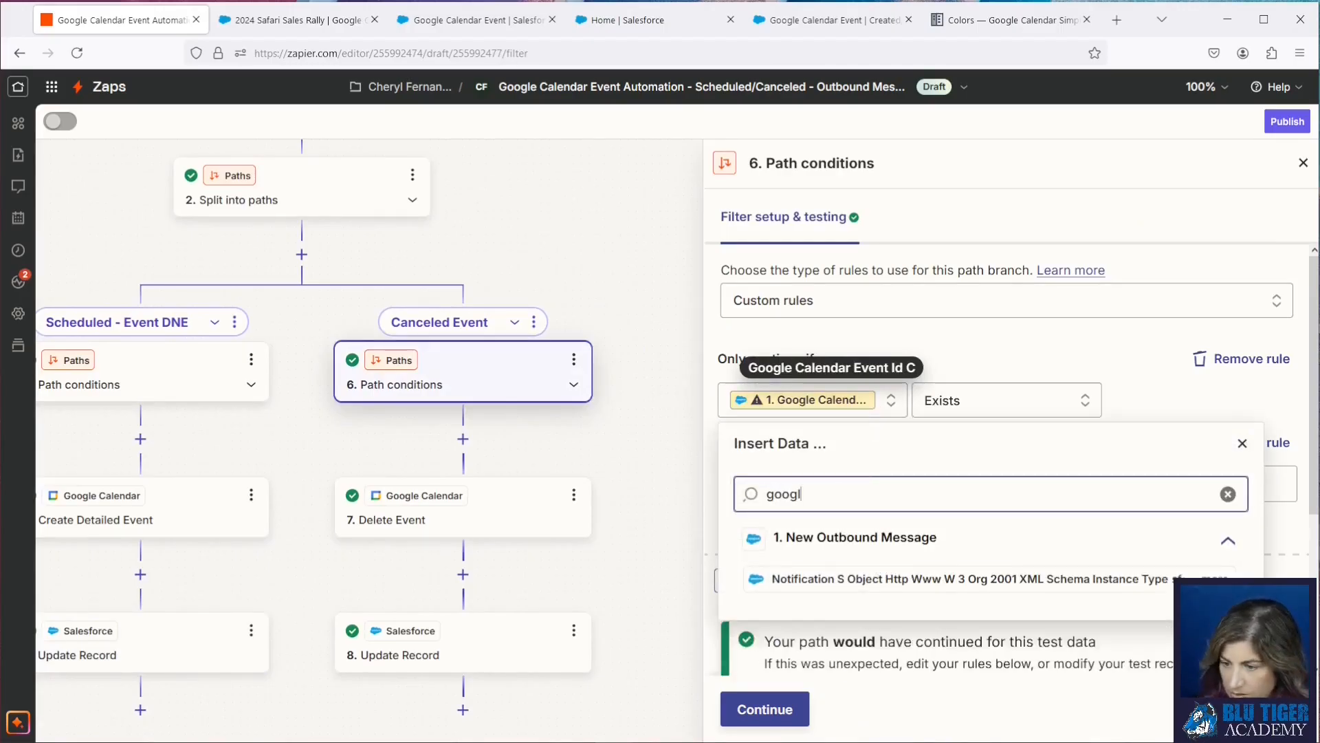
{"action": "type", "text": "gl"}
{"action": "left_click", "coordinate": [1152, 580]}
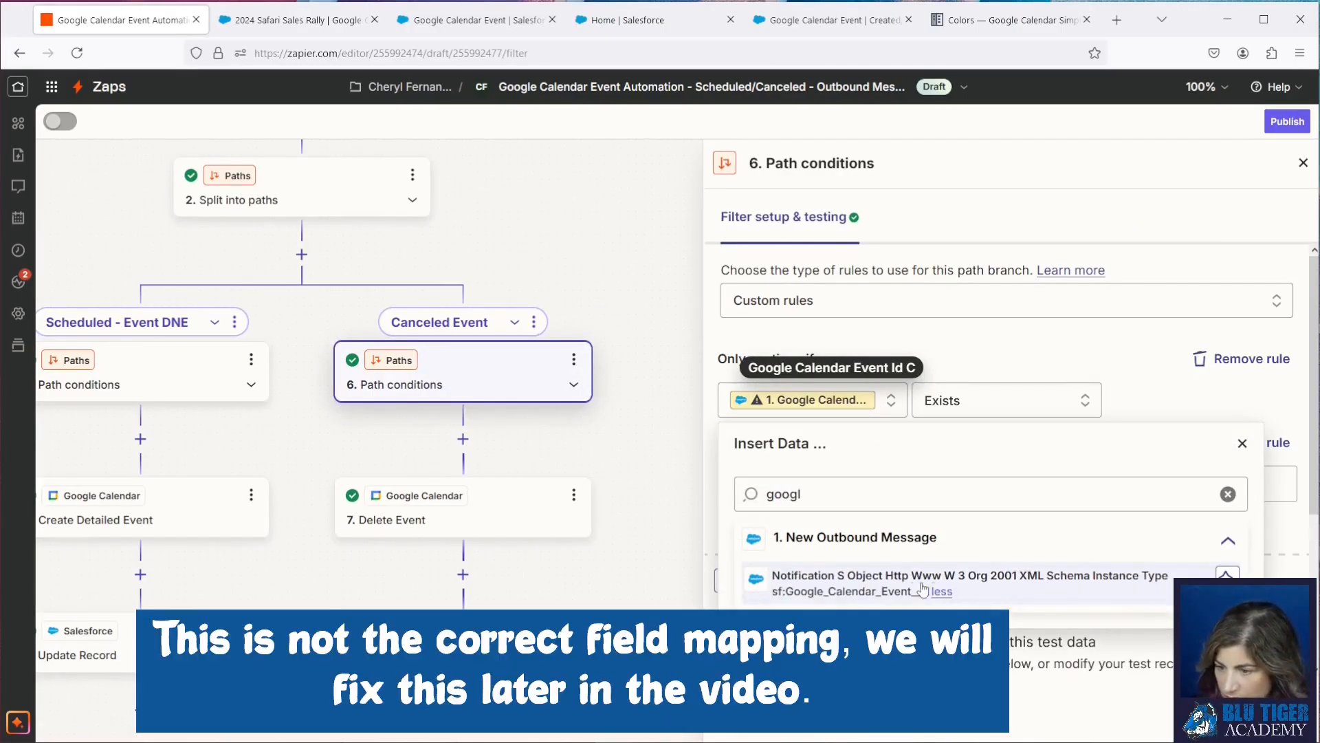
{"action": "left_click", "coordinate": [816, 594]}
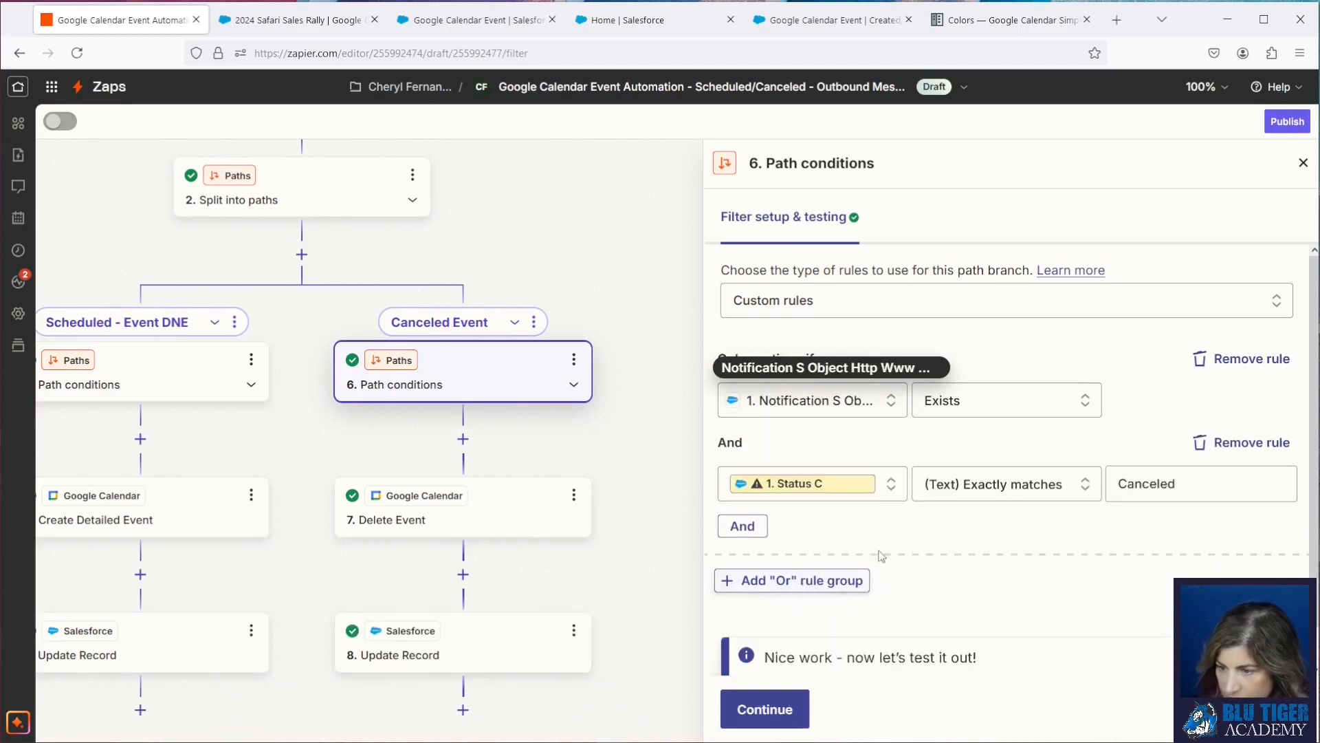
Step: Remap the Canceled rule's field in the same path conditions to the outbound message's Status field
{"action": "left_click", "coordinate": [859, 486]}
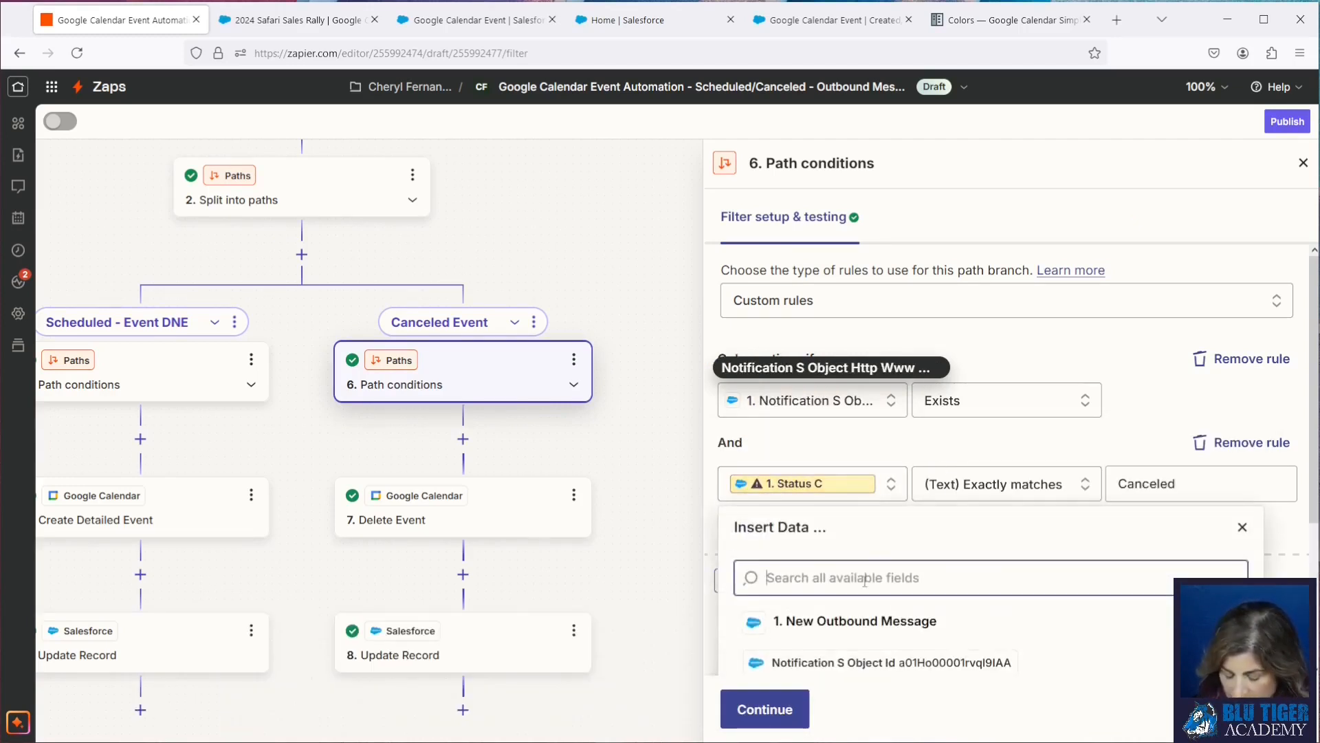
{"action": "type", "text": "d"}
{"action": "key", "text": "BackSpace"}
{"action": "type", "text": "status"}
{"action": "left_click", "coordinate": [872, 661]}
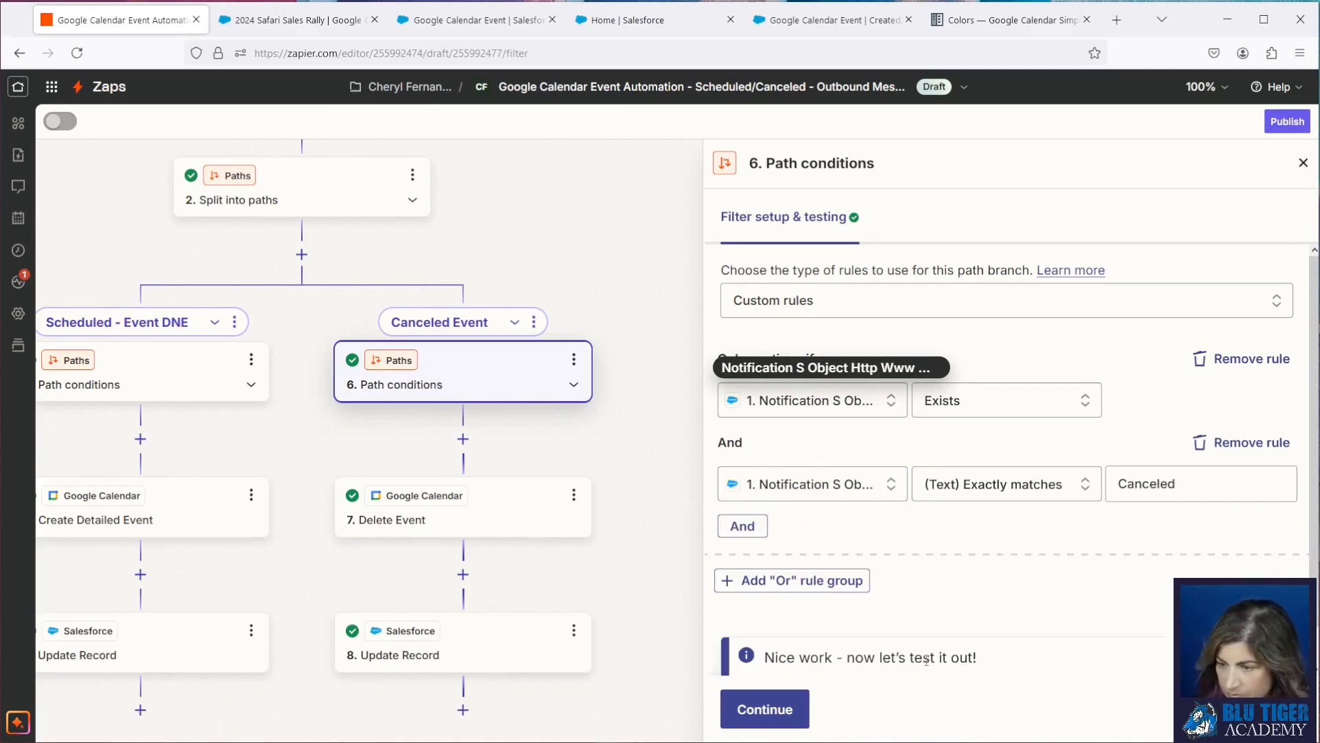
Step: In the Delete Event action, replace the Event mapping with Notification S Object Http Www W 3 Org 2001 XML Schema Instance Type
{"action": "left_click", "coordinate": [487, 510]}
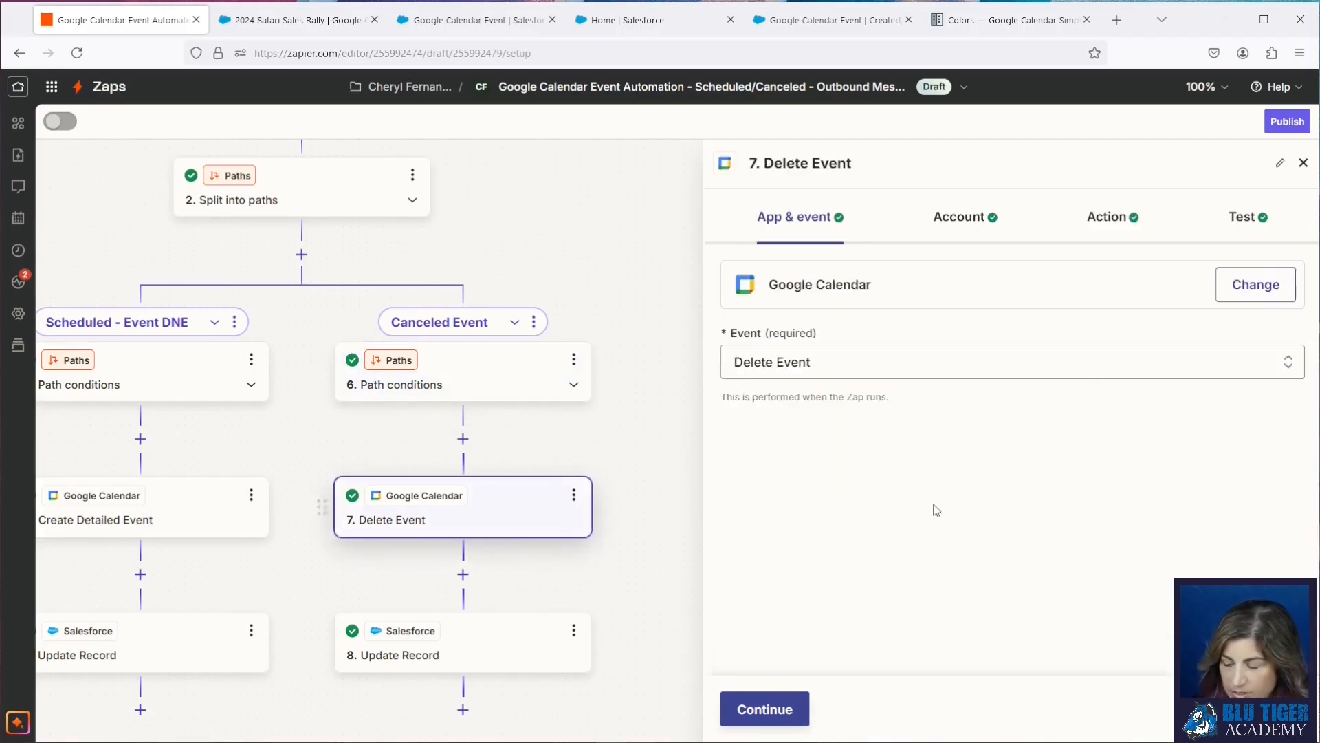
{"action": "left_click", "coordinate": [1087, 222]}
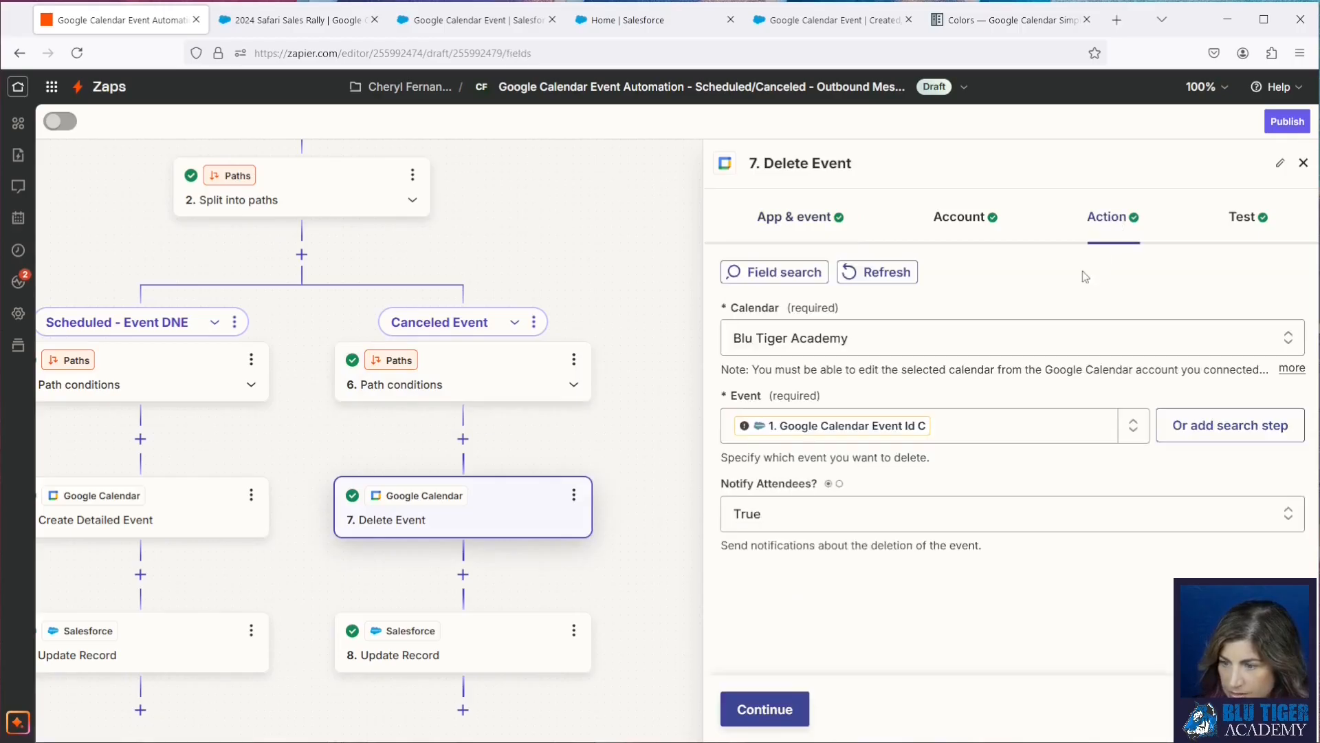
{"action": "left_click", "coordinate": [954, 425]}
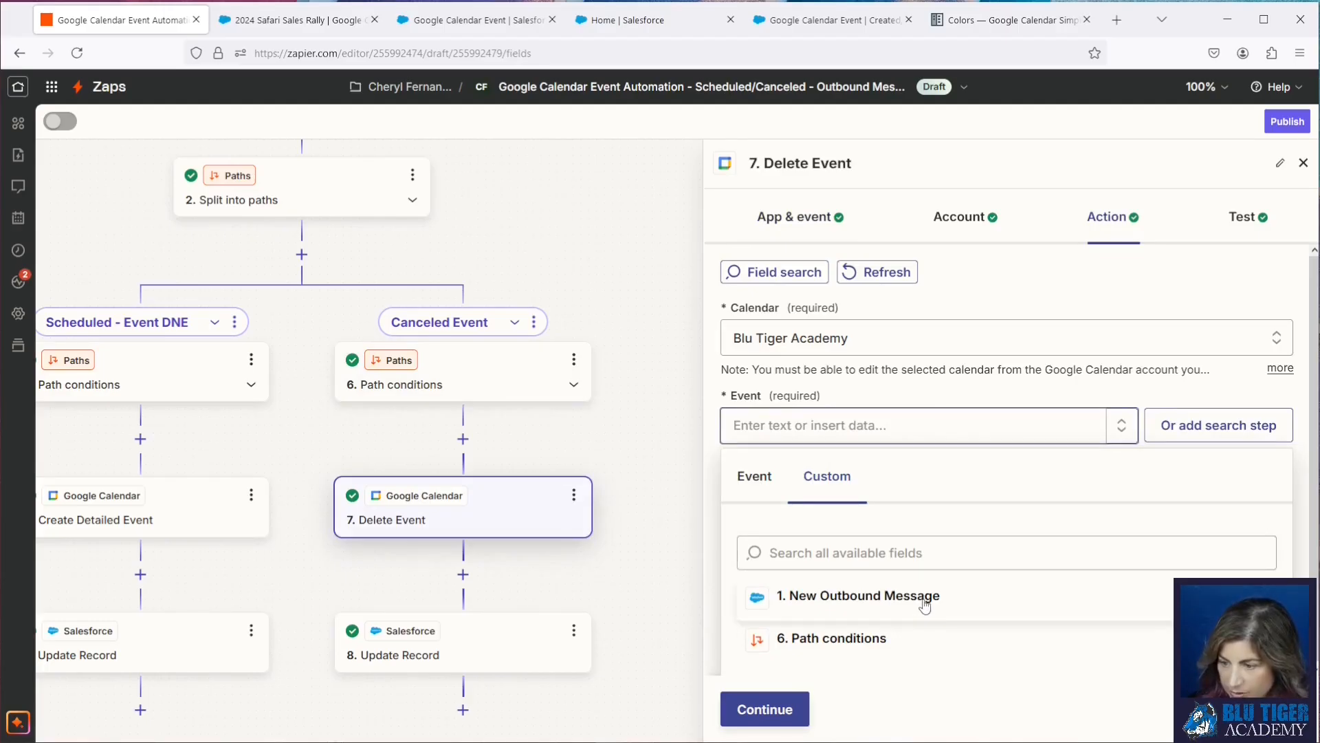
{"action": "left_click", "coordinate": [922, 553]}
{"action": "type", "text": "google"}
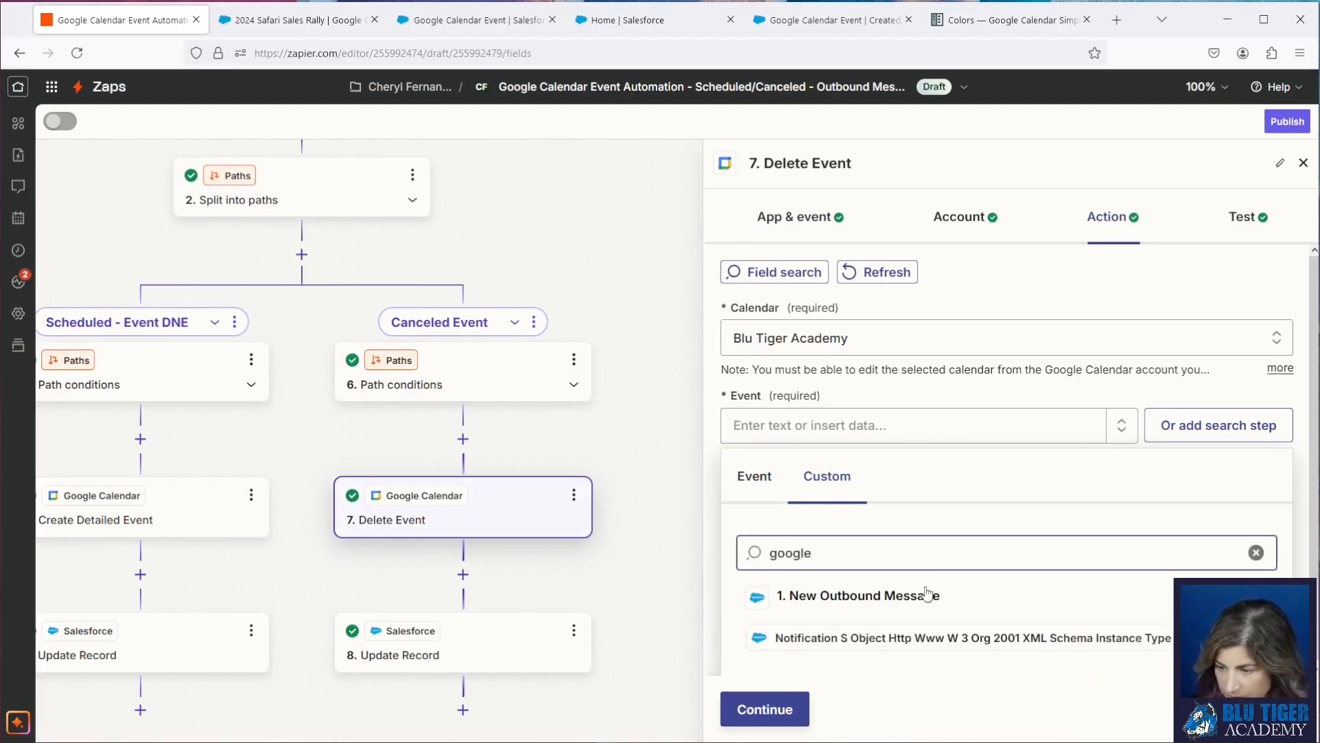
{"action": "left_click", "coordinate": [927, 637]}
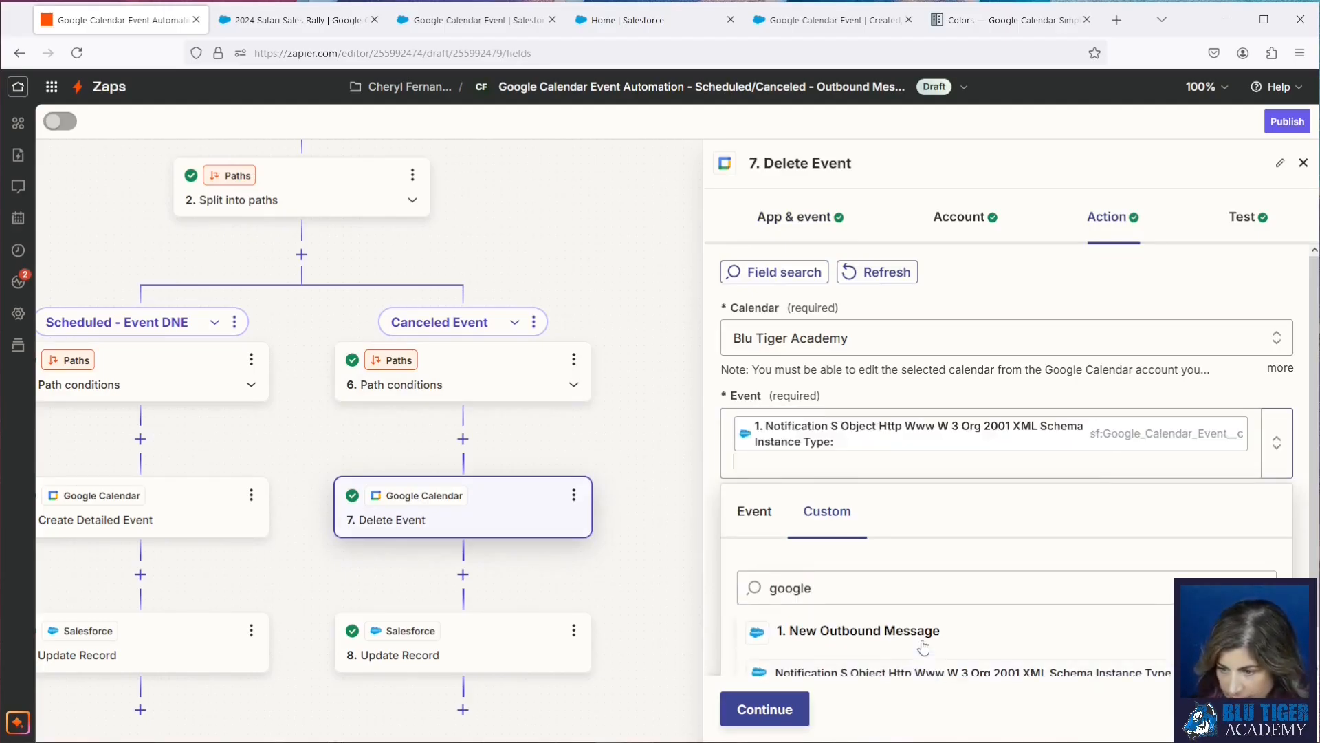
{"action": "left_click", "coordinate": [939, 511]}
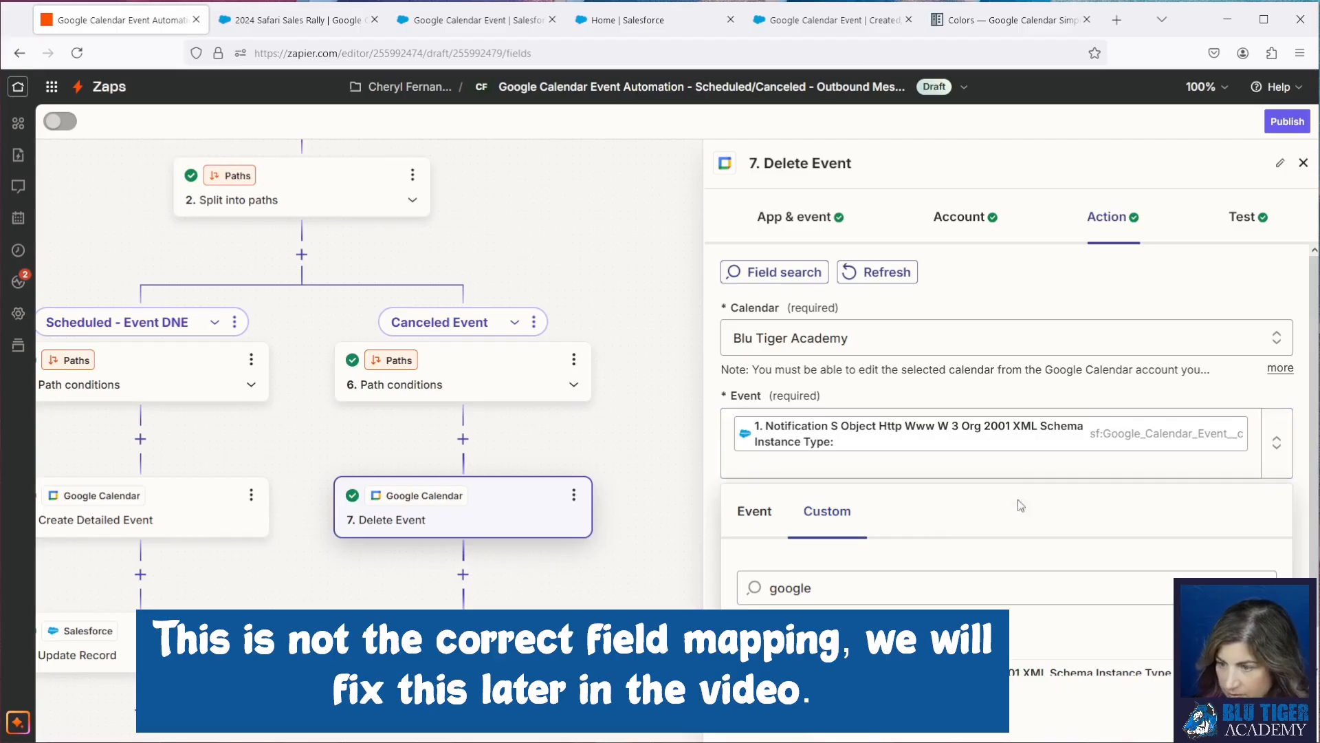
{"action": "left_click", "coordinate": [986, 311]}
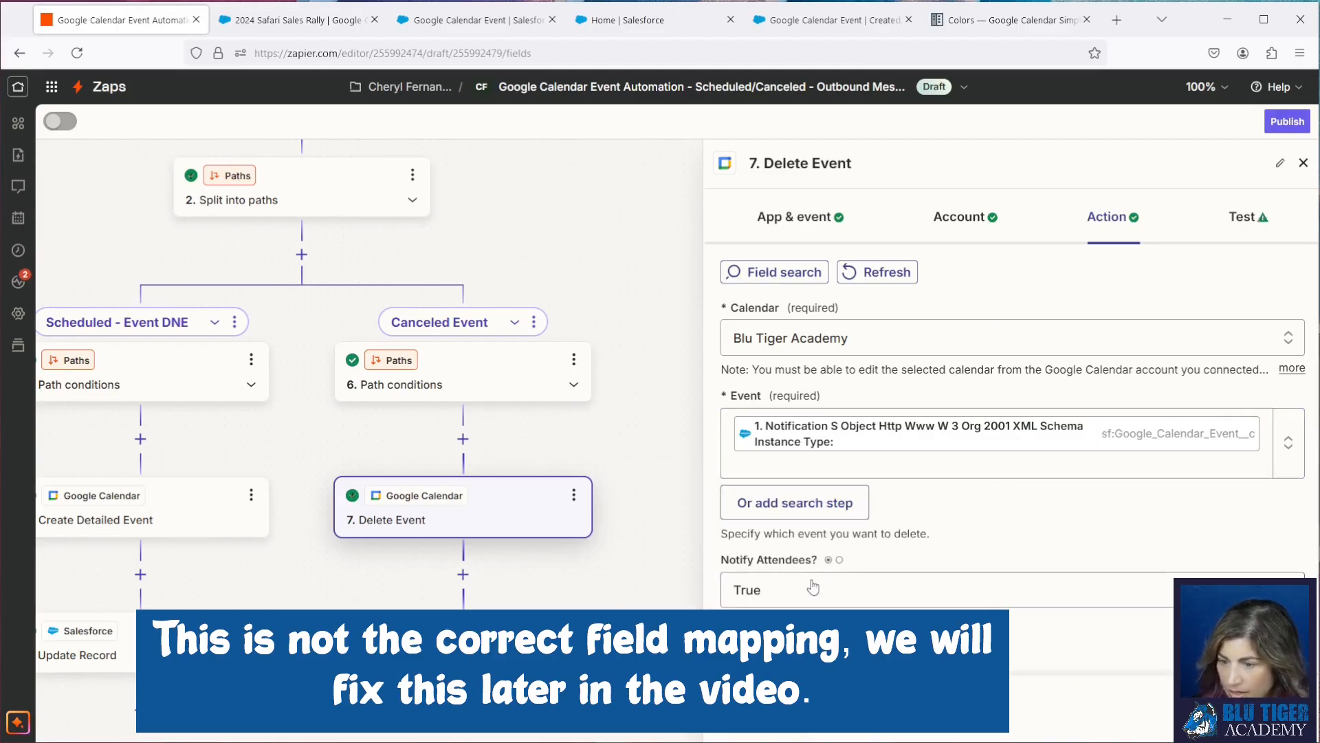
Step: In the Canceled Event path's Update Record action, replace the Record to Update mapping with the outbound message's Notification S Object Id
{"action": "left_click", "coordinate": [426, 639]}
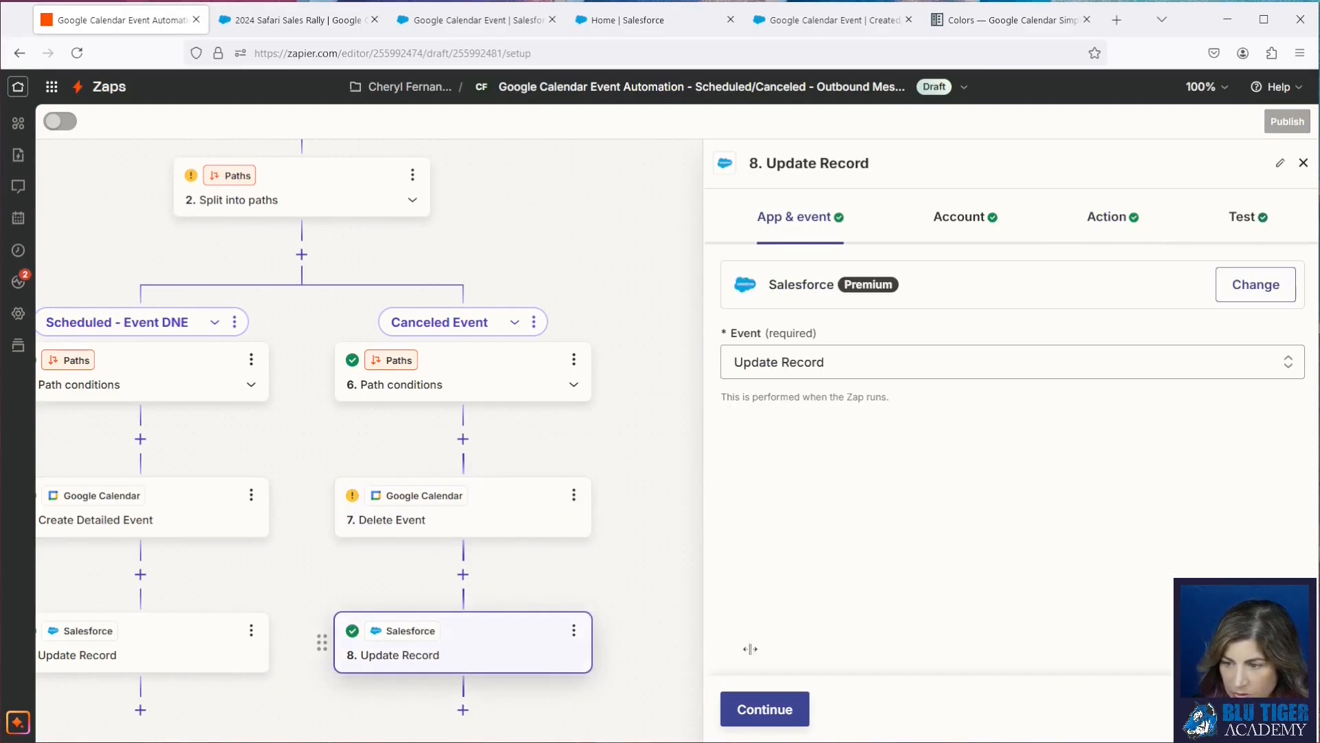
{"action": "left_click", "coordinate": [1094, 219]}
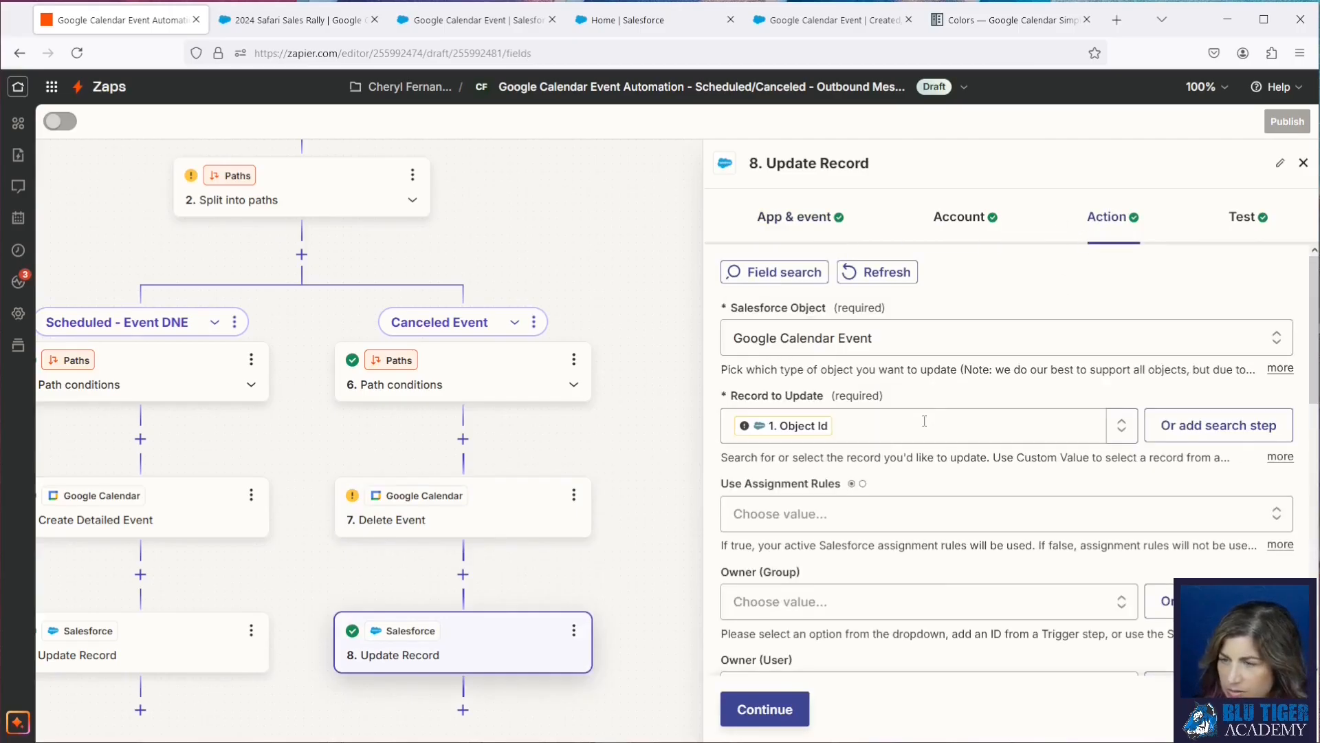
{"action": "left_click", "coordinate": [894, 426]}
{"action": "left_click", "coordinate": [877, 599]}
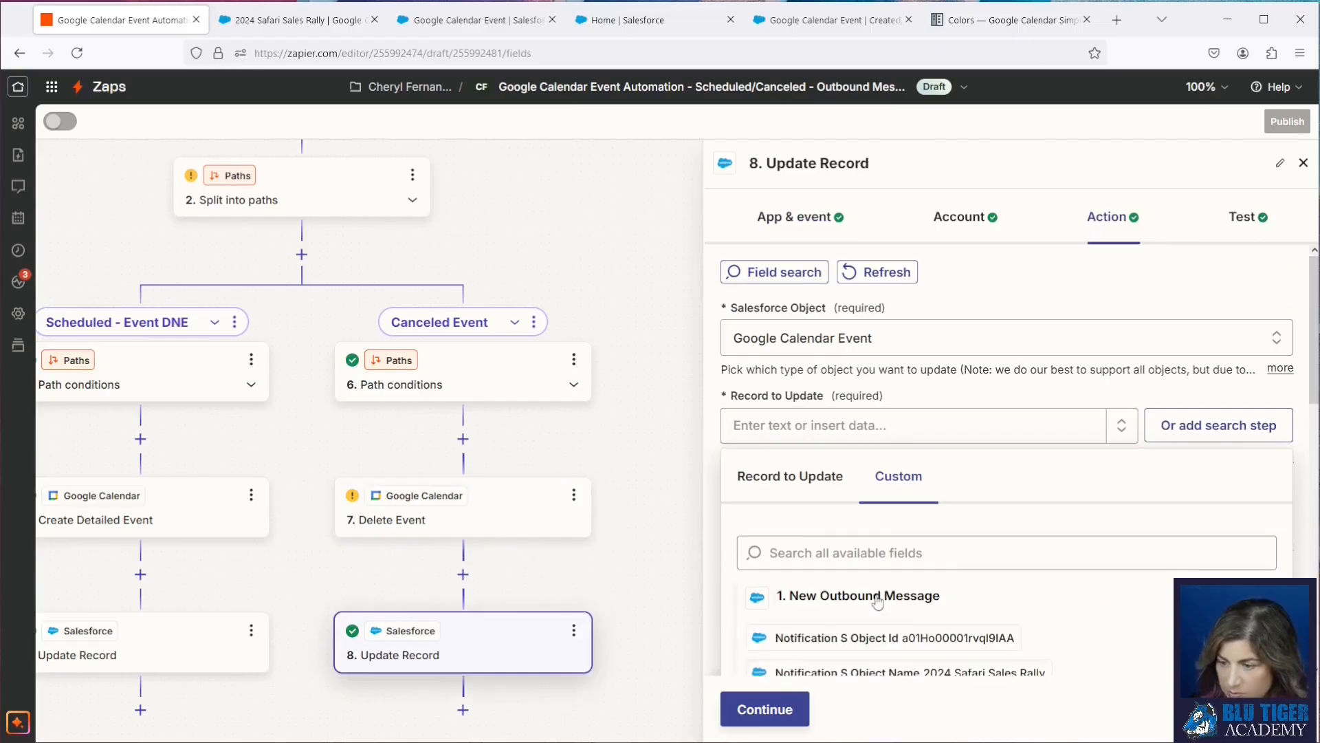
{"action": "scroll", "coordinate": [901, 605], "scroll_direction": "down", "scroll_amount": 3}
{"action": "left_click", "coordinate": [887, 546]}
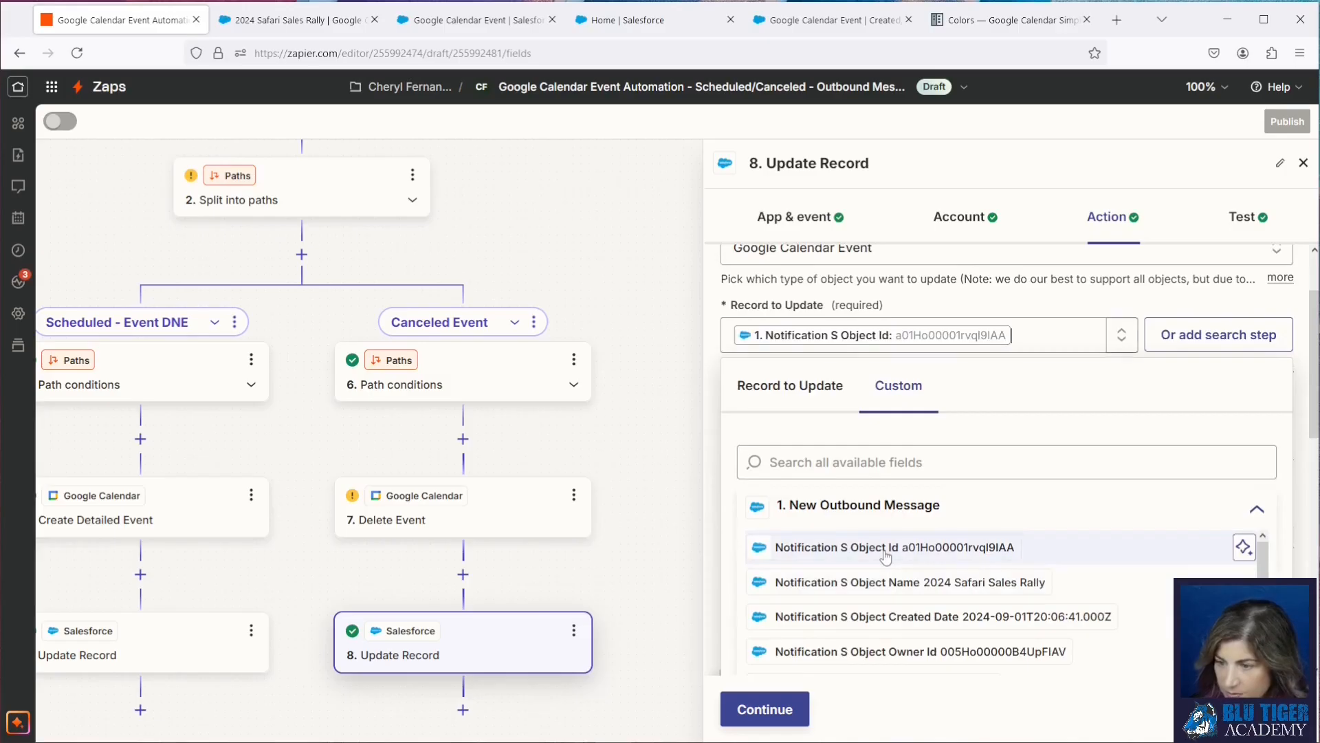
{"action": "scroll", "coordinate": [919, 540], "scroll_direction": "down", "scroll_amount": 10}
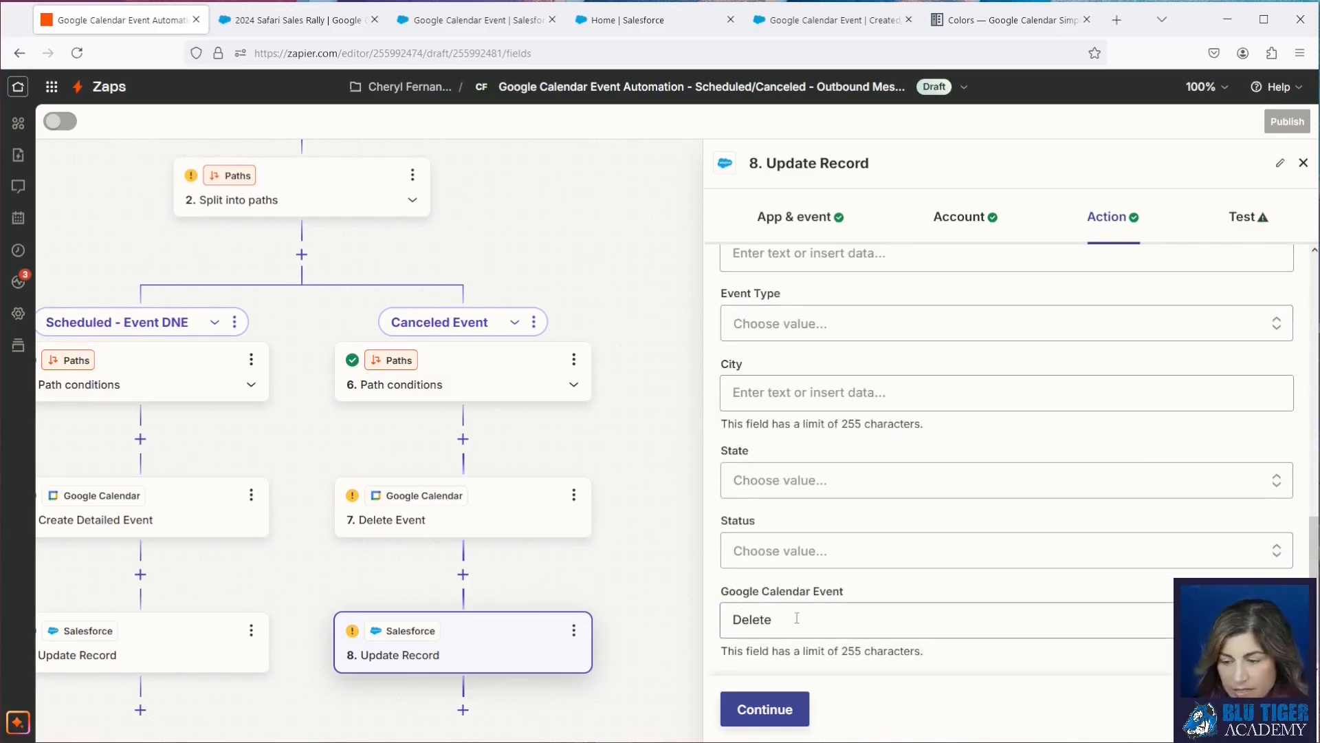
Step: Switch to the 2024 Safari Sales Rally record in Salesforce, set its Status to Canceled and save it
{"action": "left_click", "coordinate": [287, 20]}
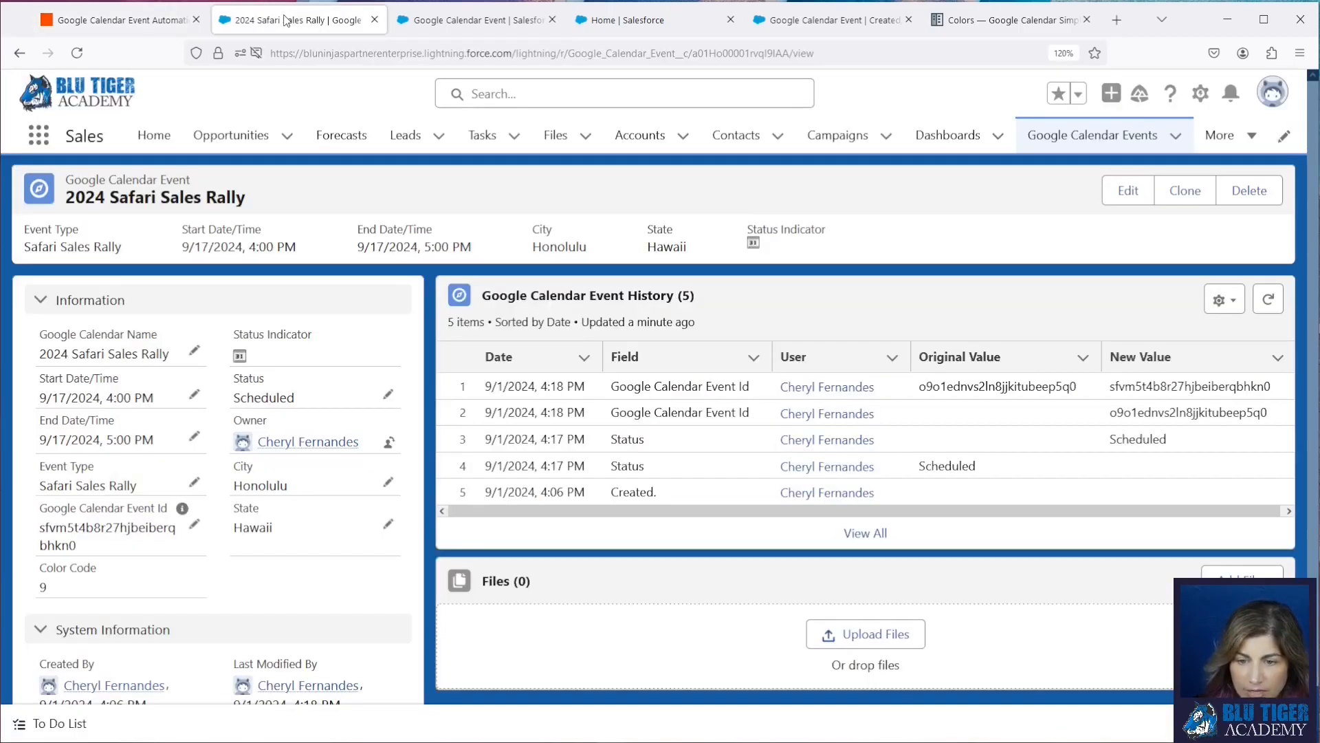
{"action": "left_click", "coordinate": [389, 396]}
{"action": "left_click", "coordinate": [297, 455]}
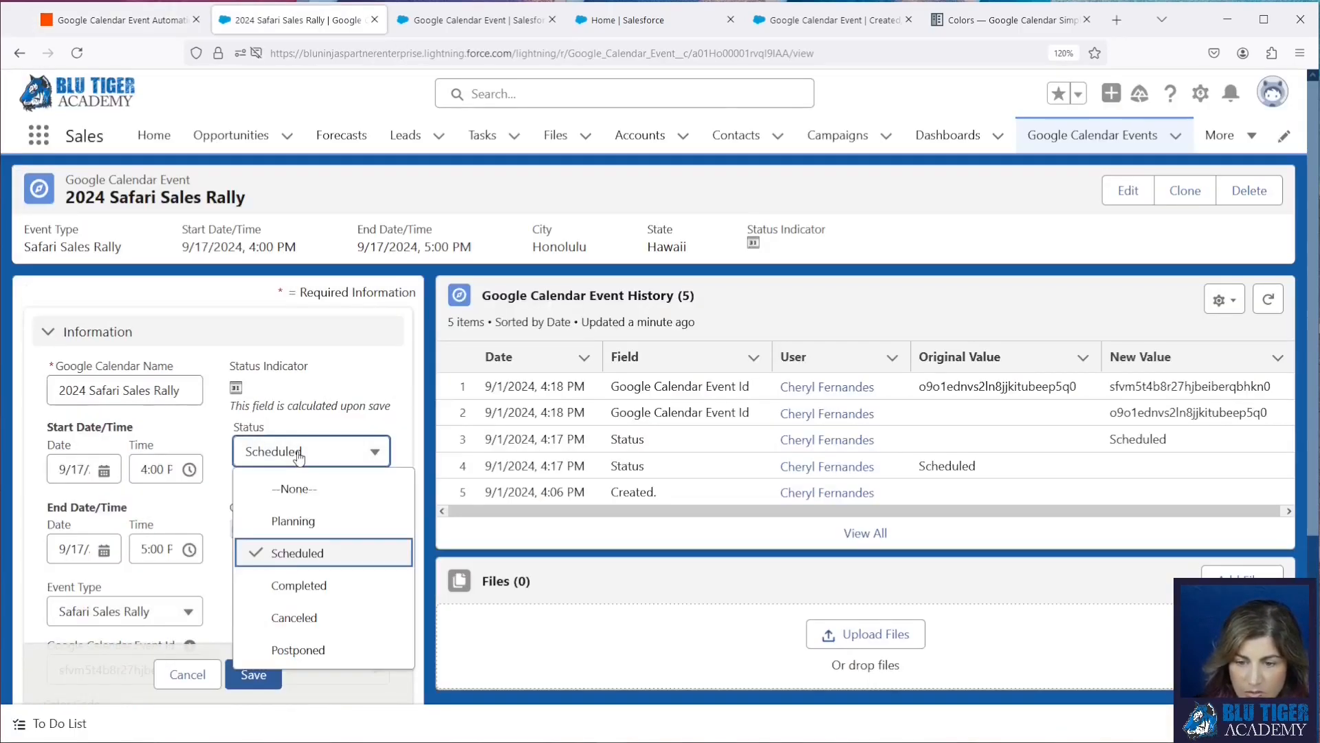
{"action": "left_click", "coordinate": [295, 617]}
{"action": "left_click", "coordinate": [253, 674]}
Step: Return to the Zap in Zapier and try testing the Delete Event action from the Canceled Event path conditions
{"action": "key", "text": "ctrl+Page_Up"}
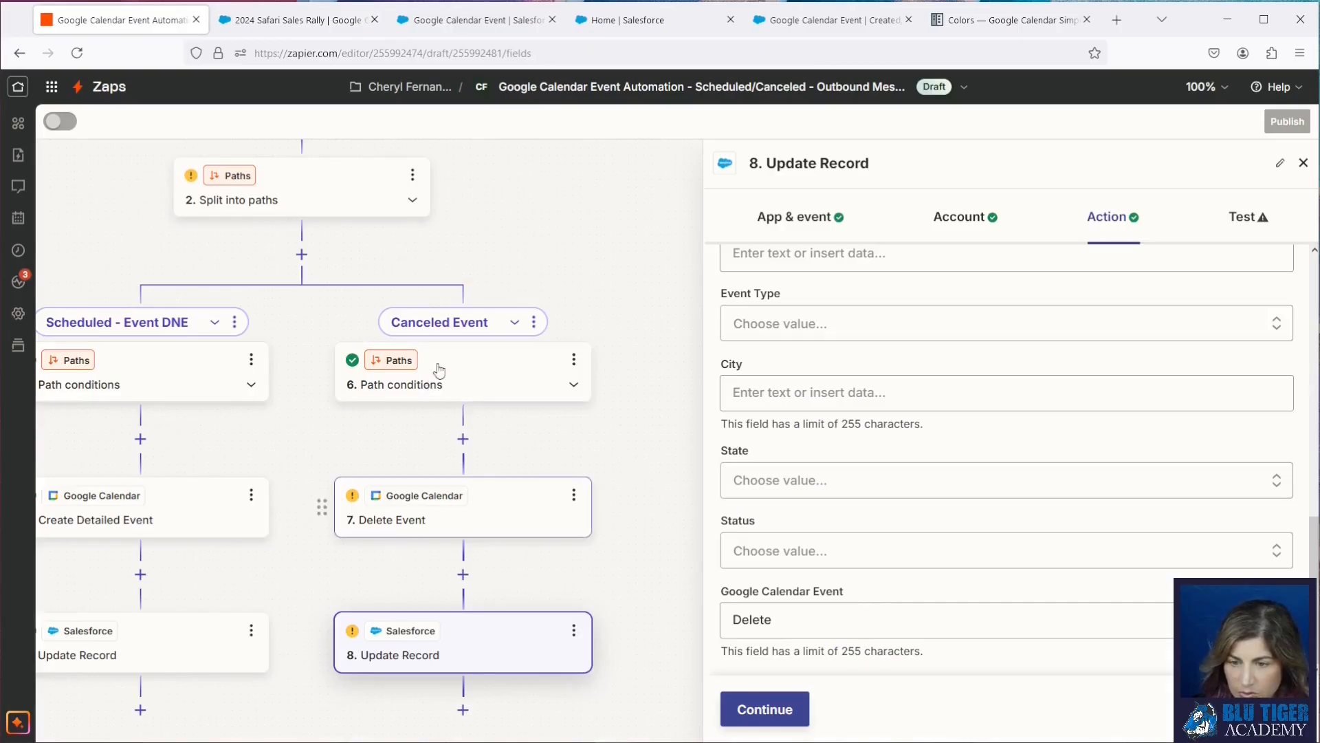
{"action": "left_click", "coordinate": [439, 370]}
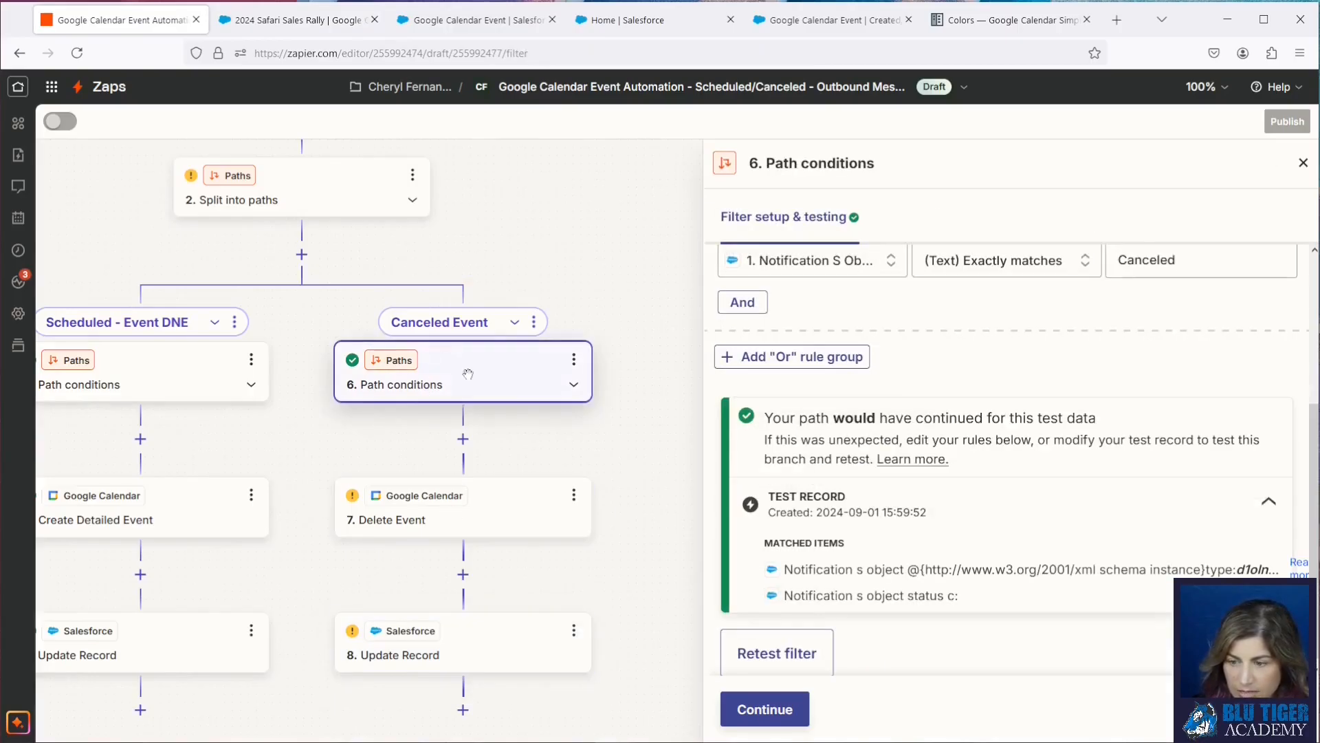
{"action": "left_click", "coordinate": [788, 715]}
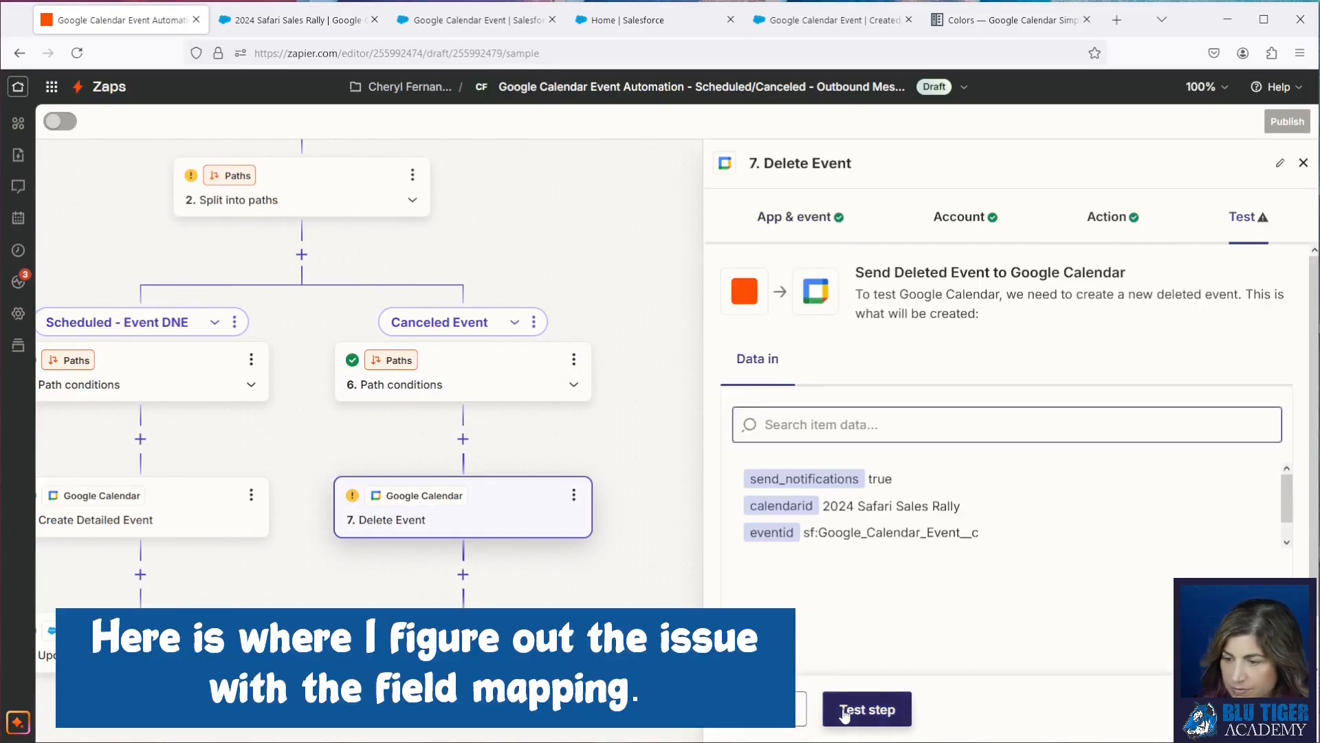
{"action": "left_click", "coordinate": [844, 712]}
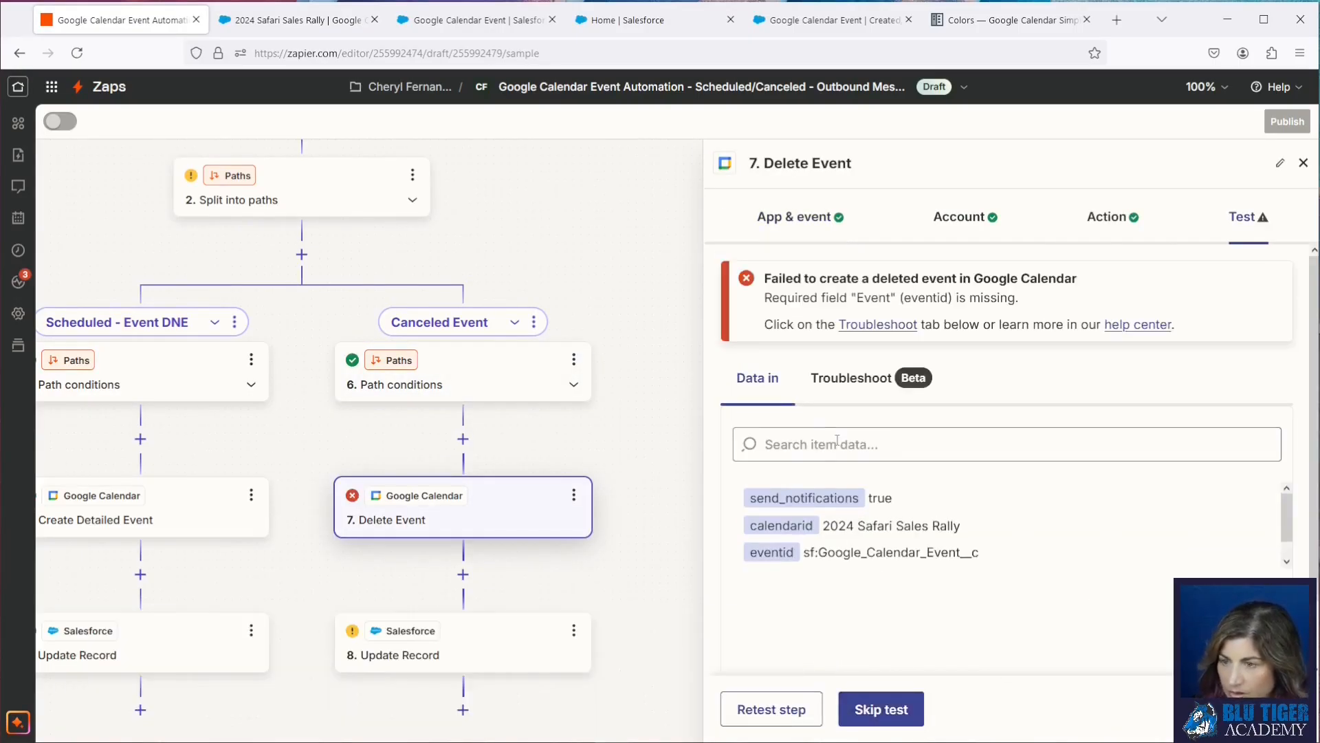
Step: Find new records for the New Outbound Message trigger, review Outbound Message C's fields and continue with it as the test record
{"action": "left_click_drag", "start_coordinate": [543, 240], "coordinate": [543, 420]}
{"action": "left_click", "coordinate": [295, 237]}
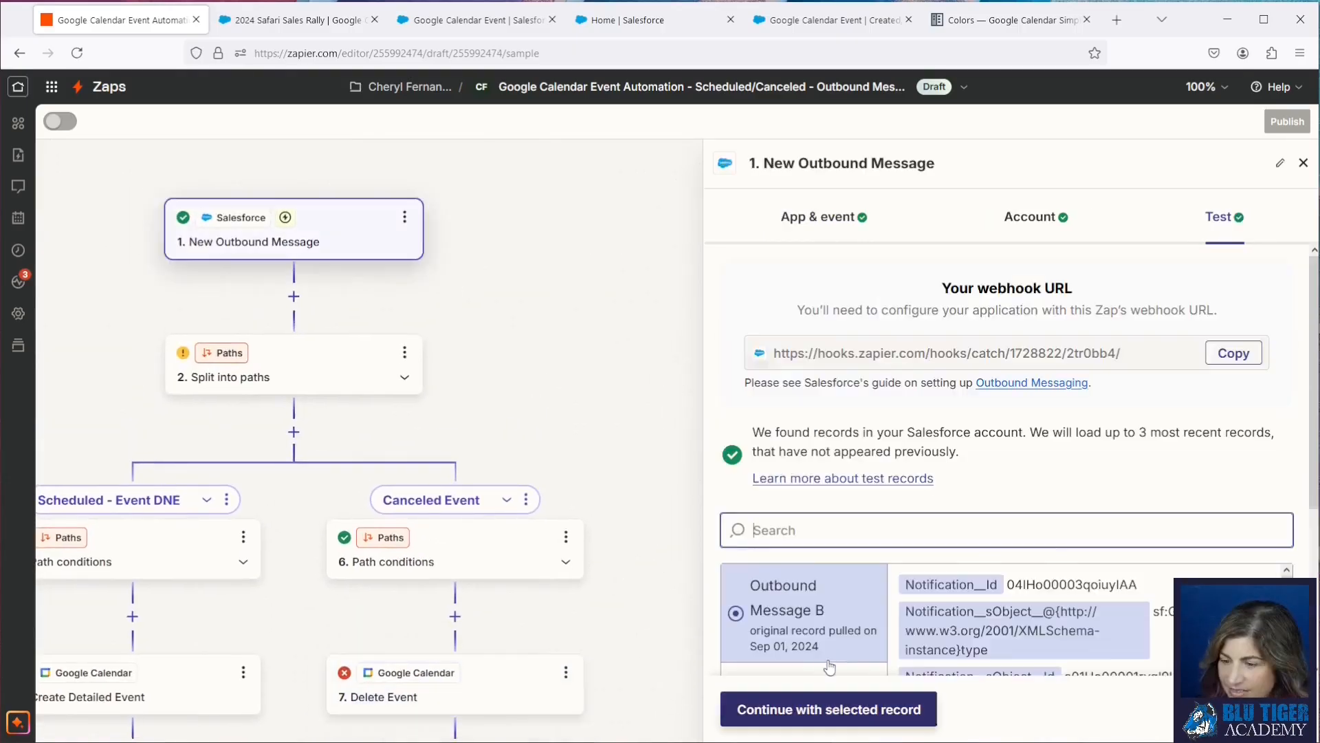
{"action": "scroll", "coordinate": [825, 482], "scroll_direction": "down", "scroll_amount": 3}
{"action": "left_click", "coordinate": [823, 615]}
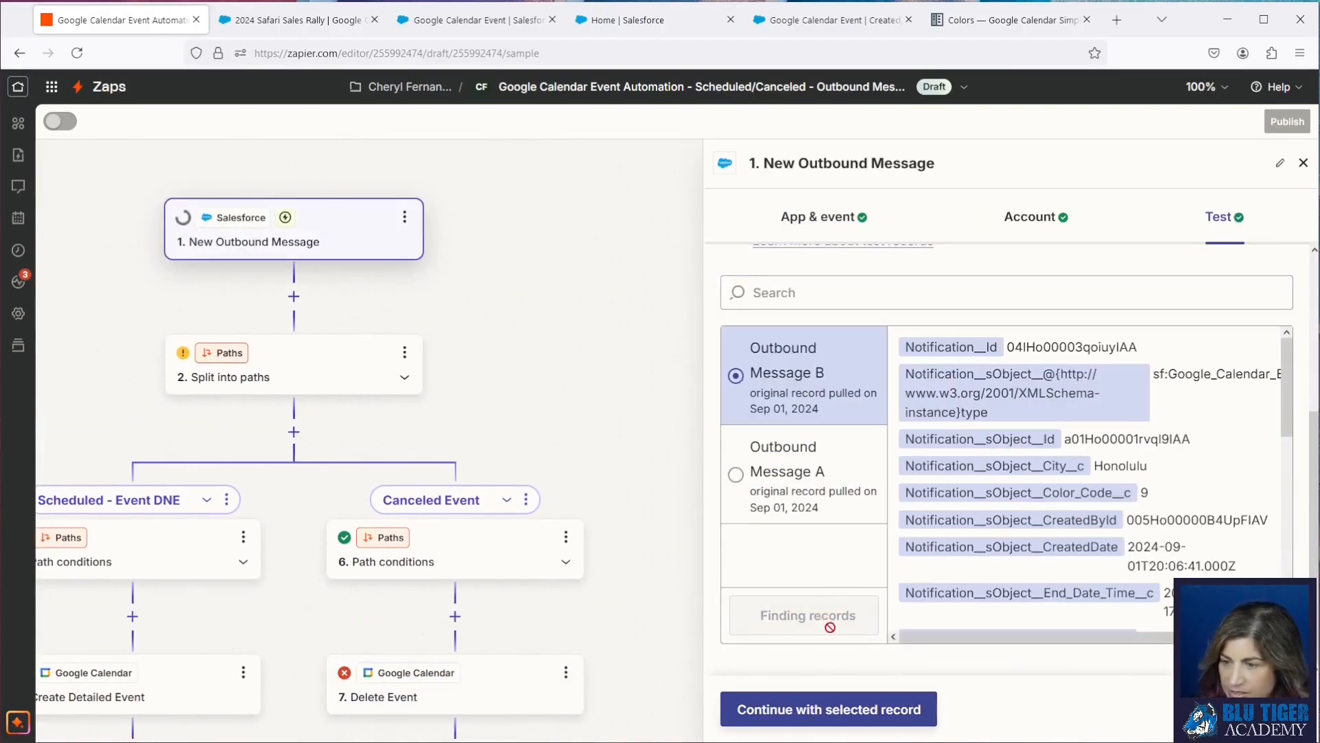
{"action": "left_click", "coordinate": [812, 397]}
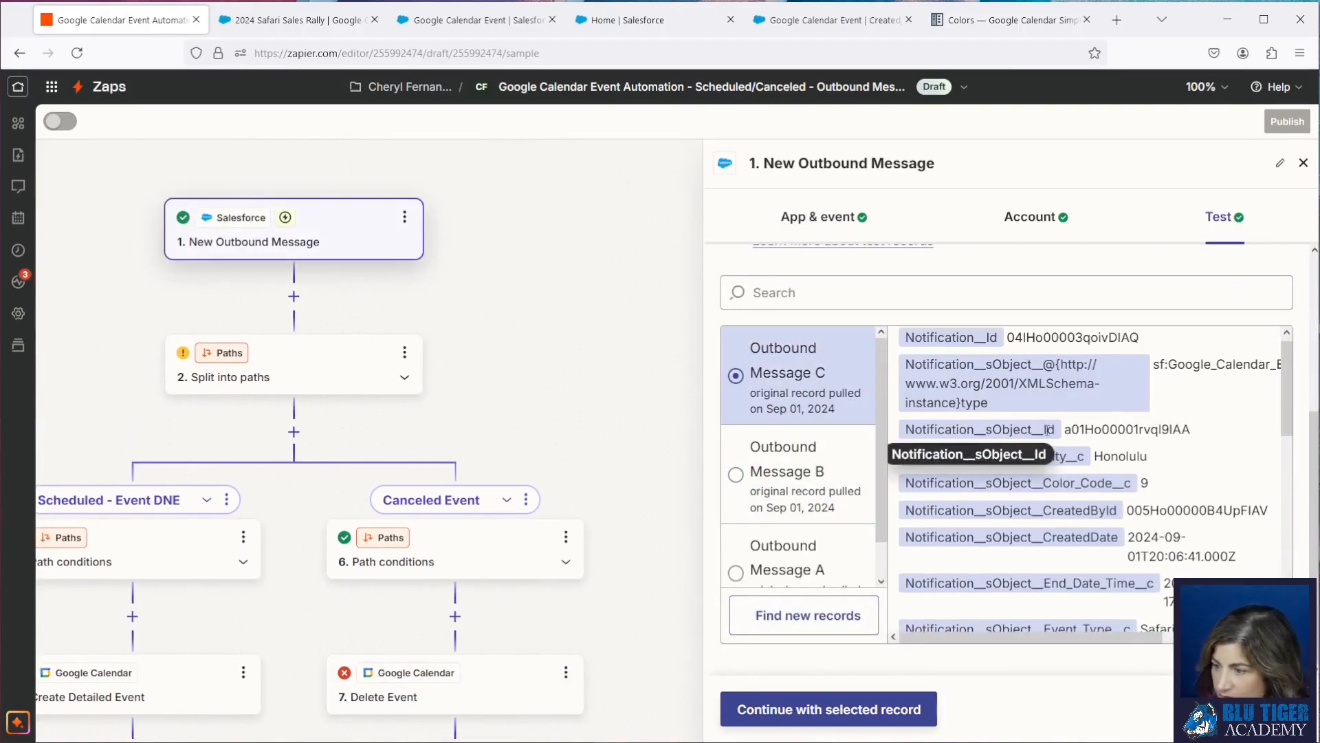
{"action": "scroll", "coordinate": [1089, 398], "scroll_direction": "down", "scroll_amount": 5}
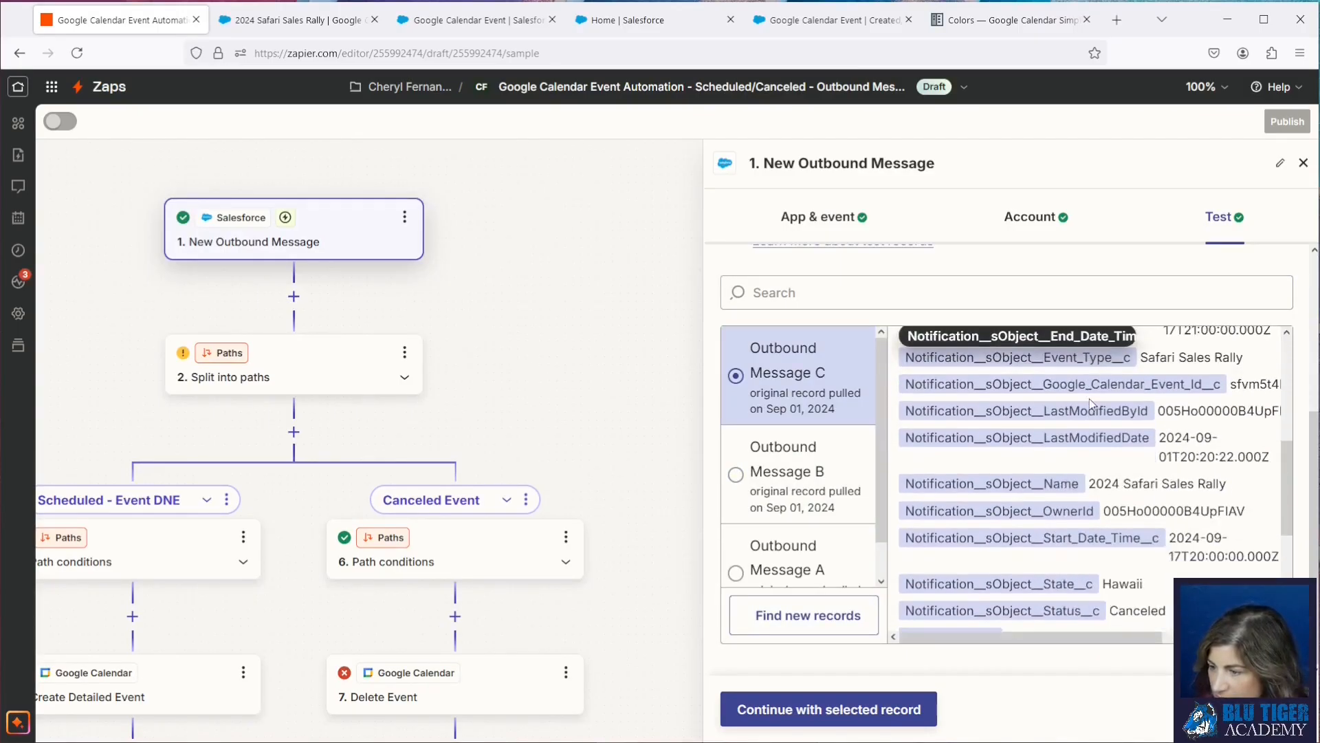
{"action": "scroll", "coordinate": [1090, 404], "scroll_direction": "down", "scroll_amount": 2}
{"action": "left_click", "coordinate": [850, 722]}
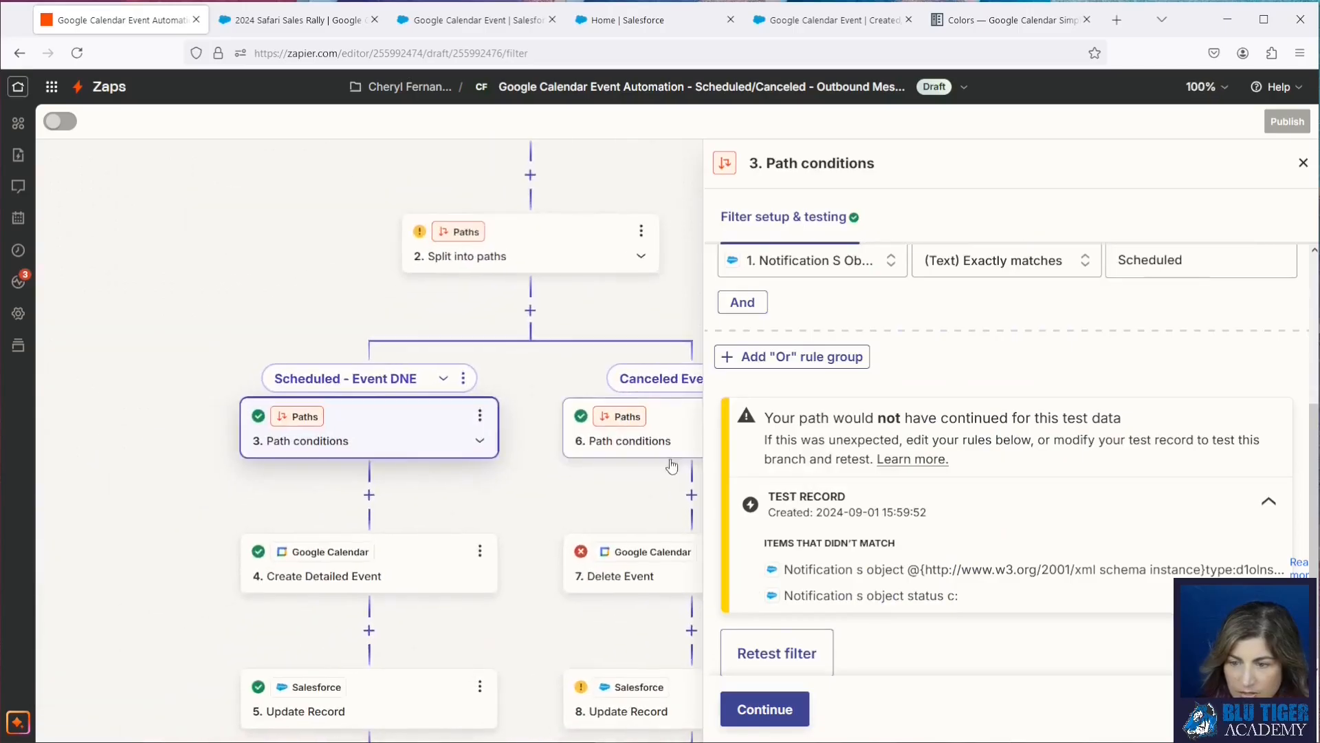
Step: Retest the Delete Event action and examine the eventid value being sent to Google Calendar
{"action": "left_click", "coordinate": [445, 510]}
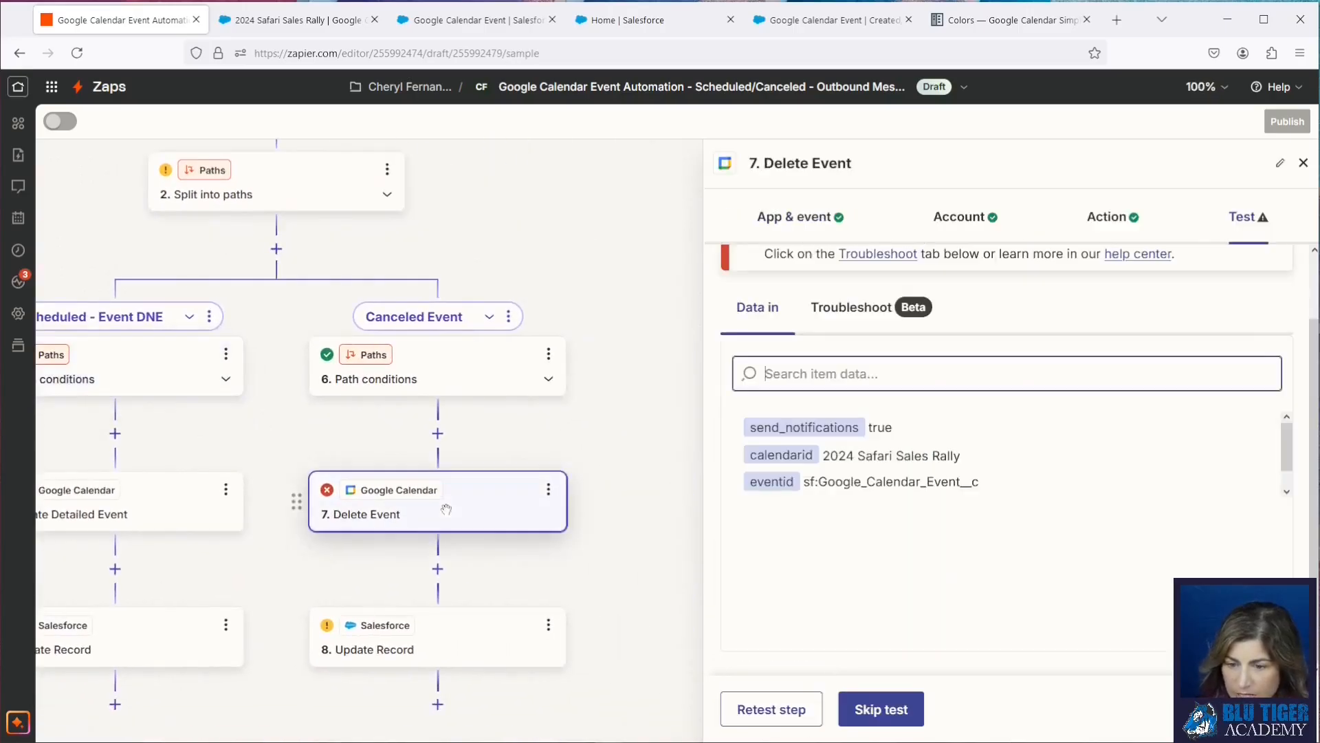
{"action": "left_click", "coordinate": [782, 711]}
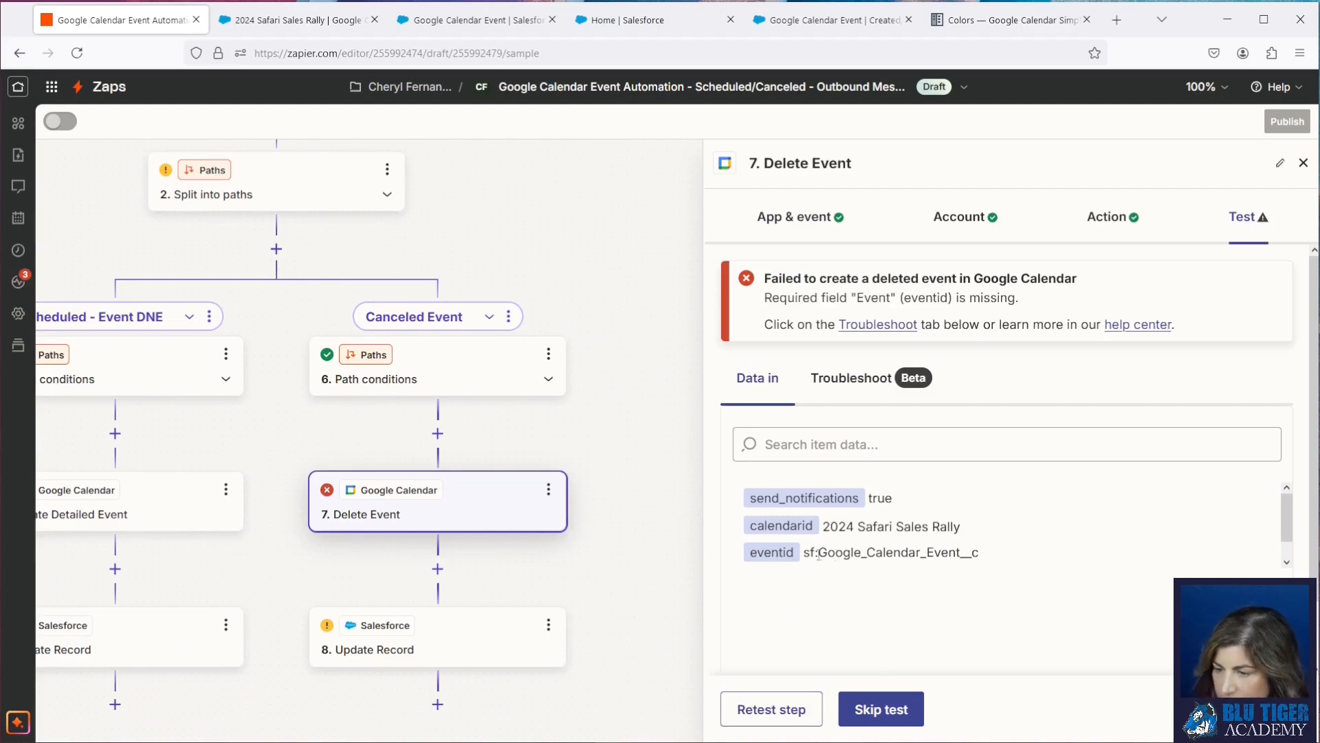
{"action": "left_click_drag", "start_coordinate": [1006, 558], "coordinate": [815, 552]}
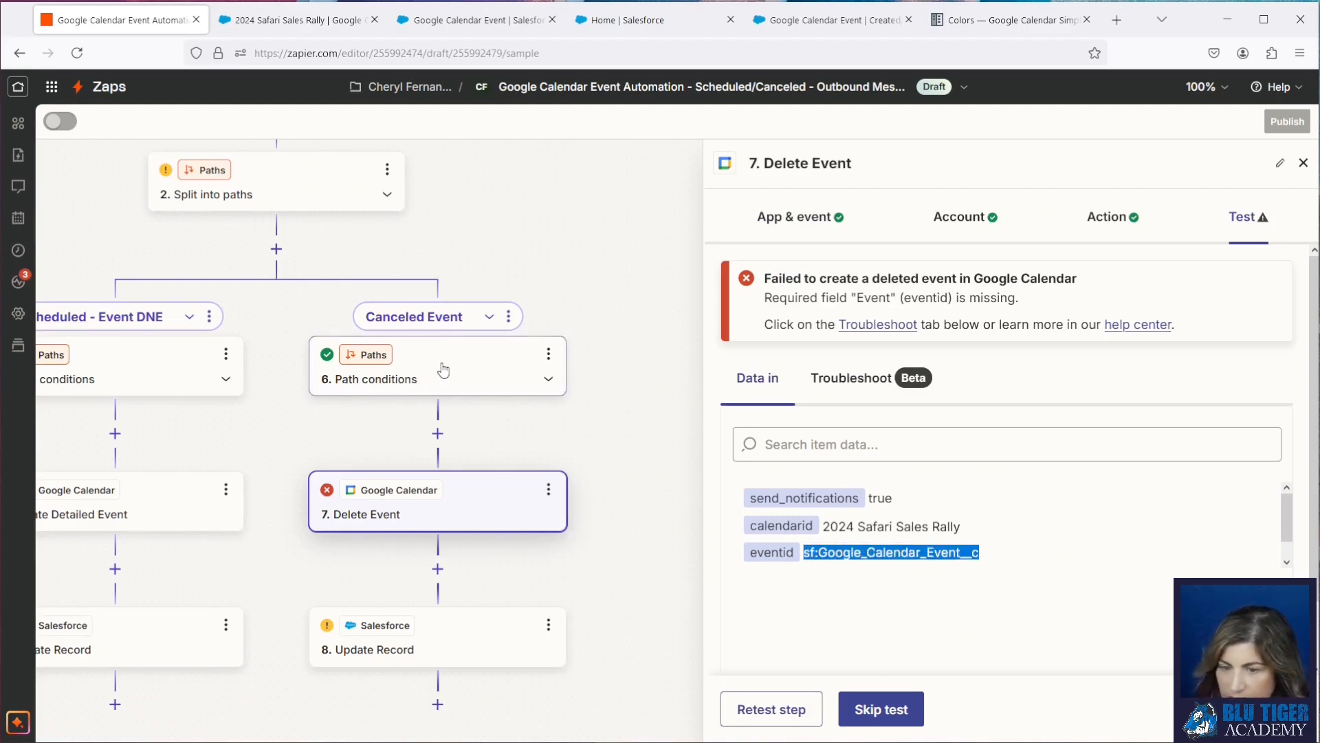
Step: Replace the Delete Event action's Event mapping with Notification S Object Google Calendar Event Id C and test the action
{"action": "left_click", "coordinate": [1100, 219]}
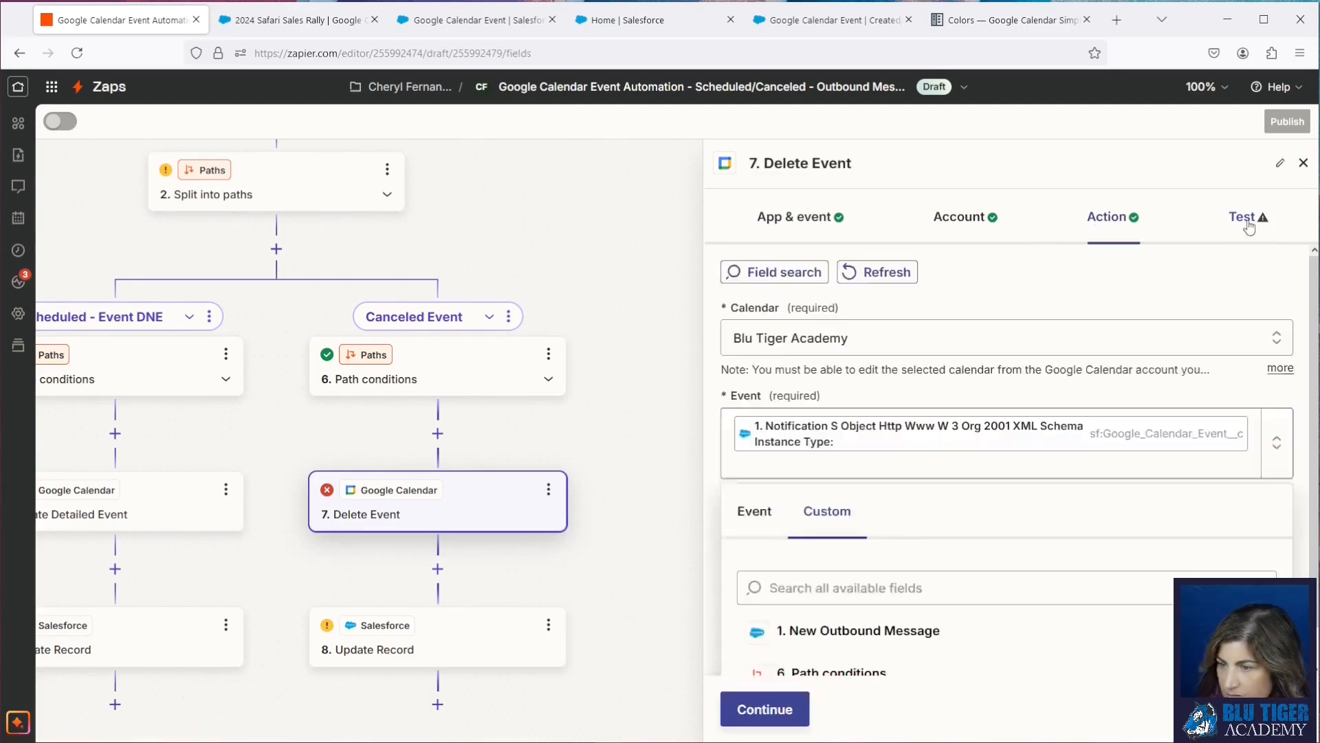
{"action": "left_click", "coordinate": [1247, 218]}
{"action": "left_click", "coordinate": [1110, 217]}
{"action": "key", "text": "BackSpace"}
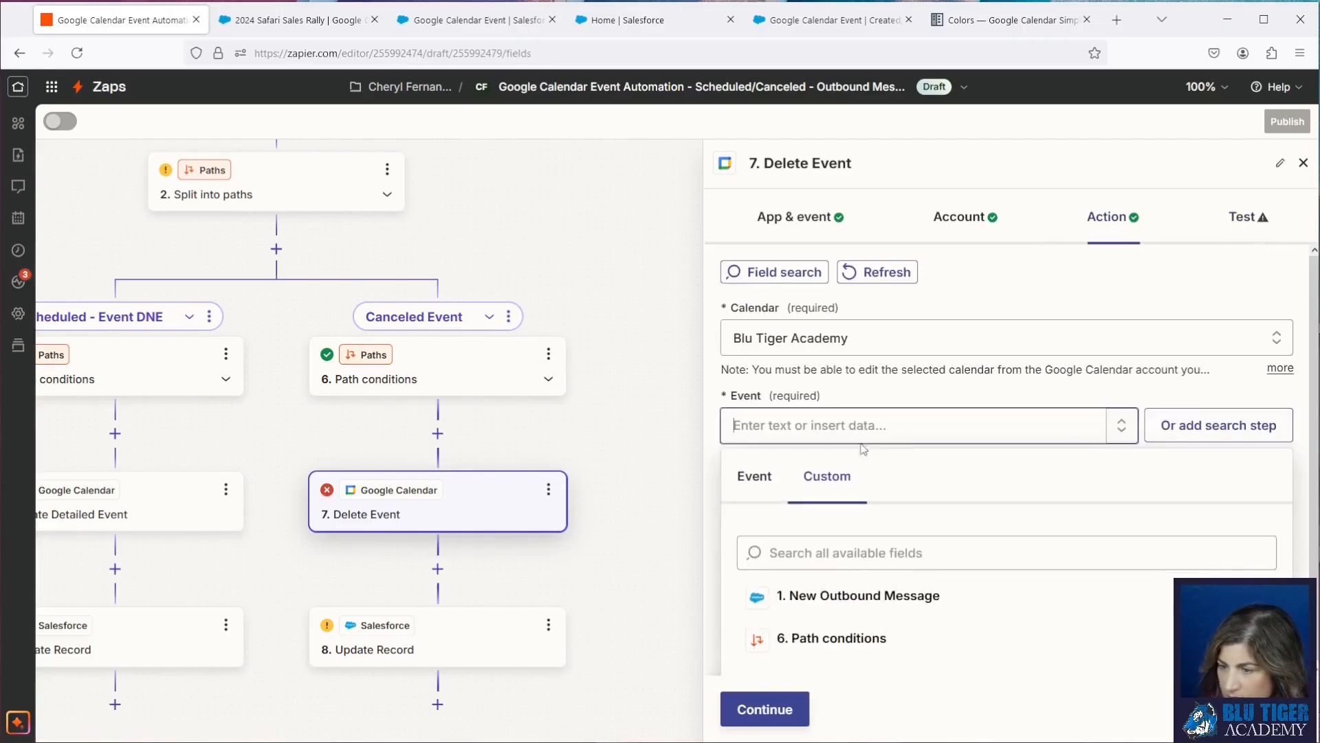
{"action": "left_click", "coordinate": [852, 597]}
{"action": "scroll", "coordinate": [969, 564], "scroll_direction": "down", "scroll_amount": 5}
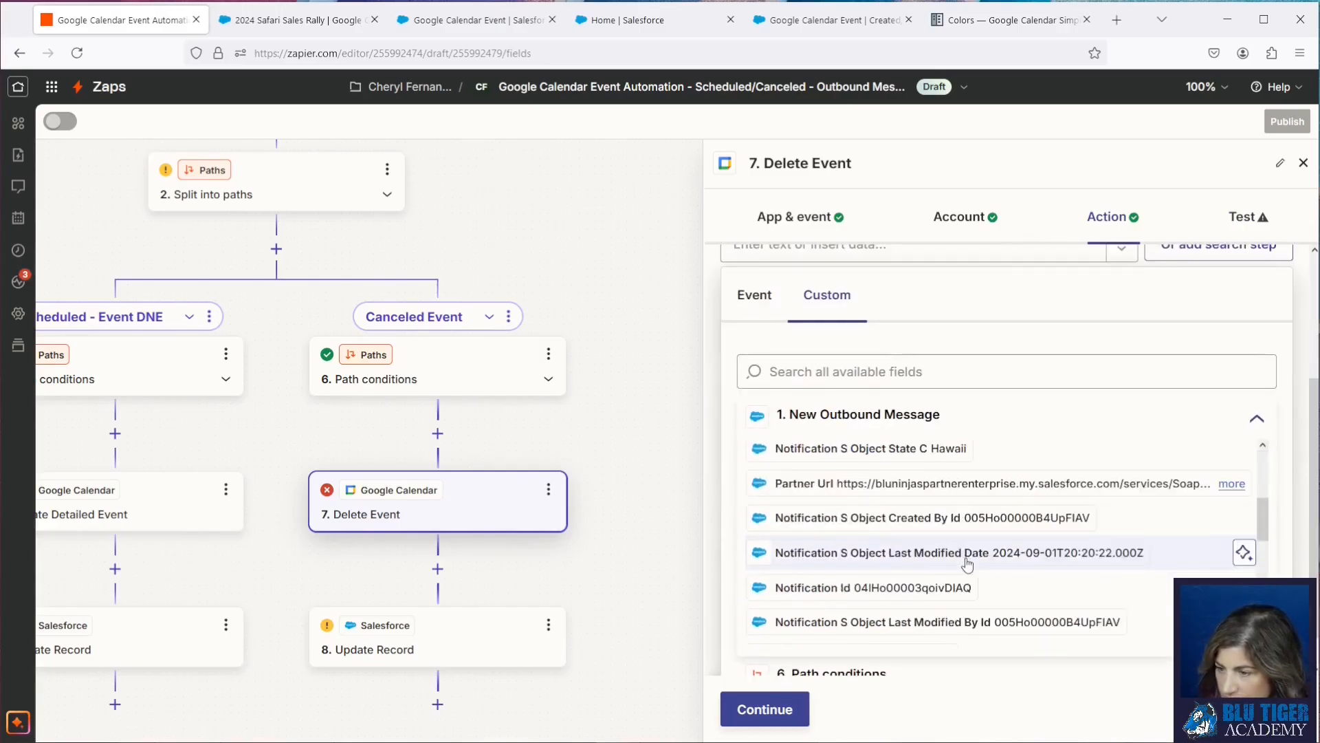
{"action": "left_click", "coordinate": [815, 371]}
{"action": "type", "text": "googlr"}
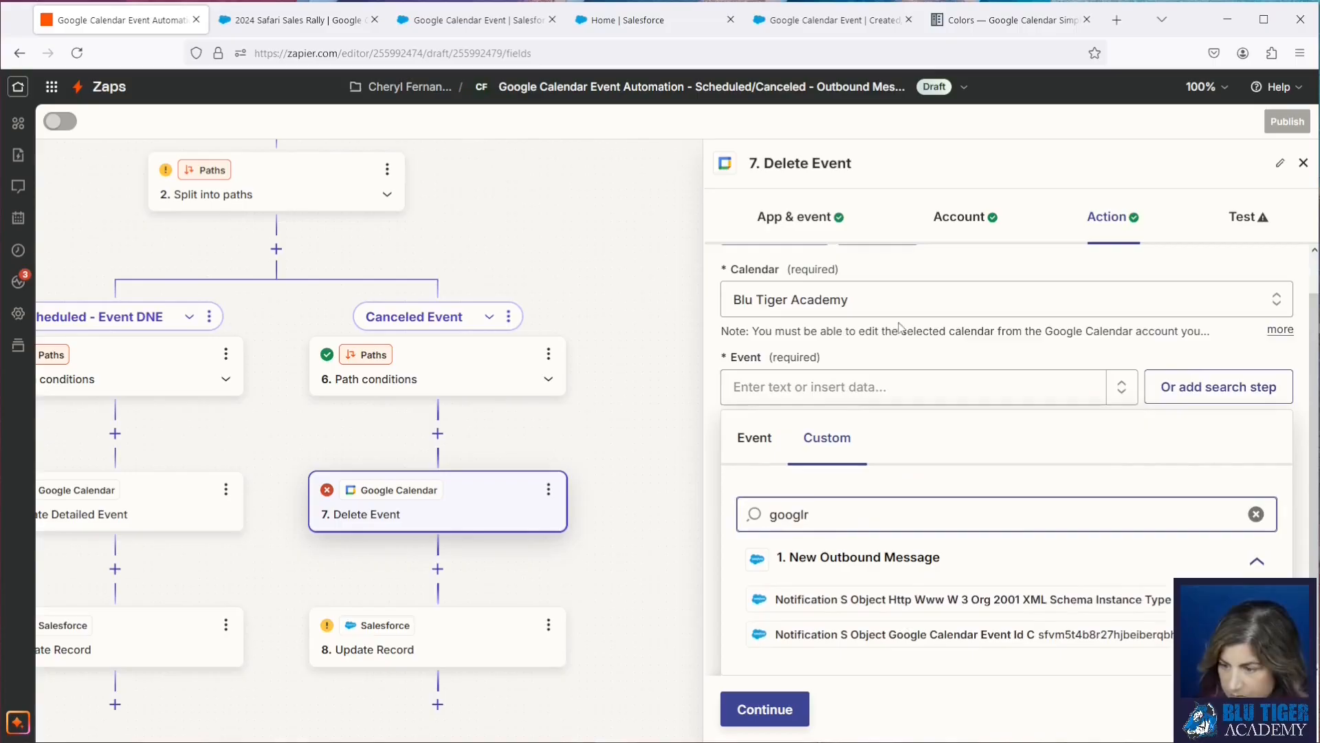
{"action": "left_click", "coordinate": [907, 634]}
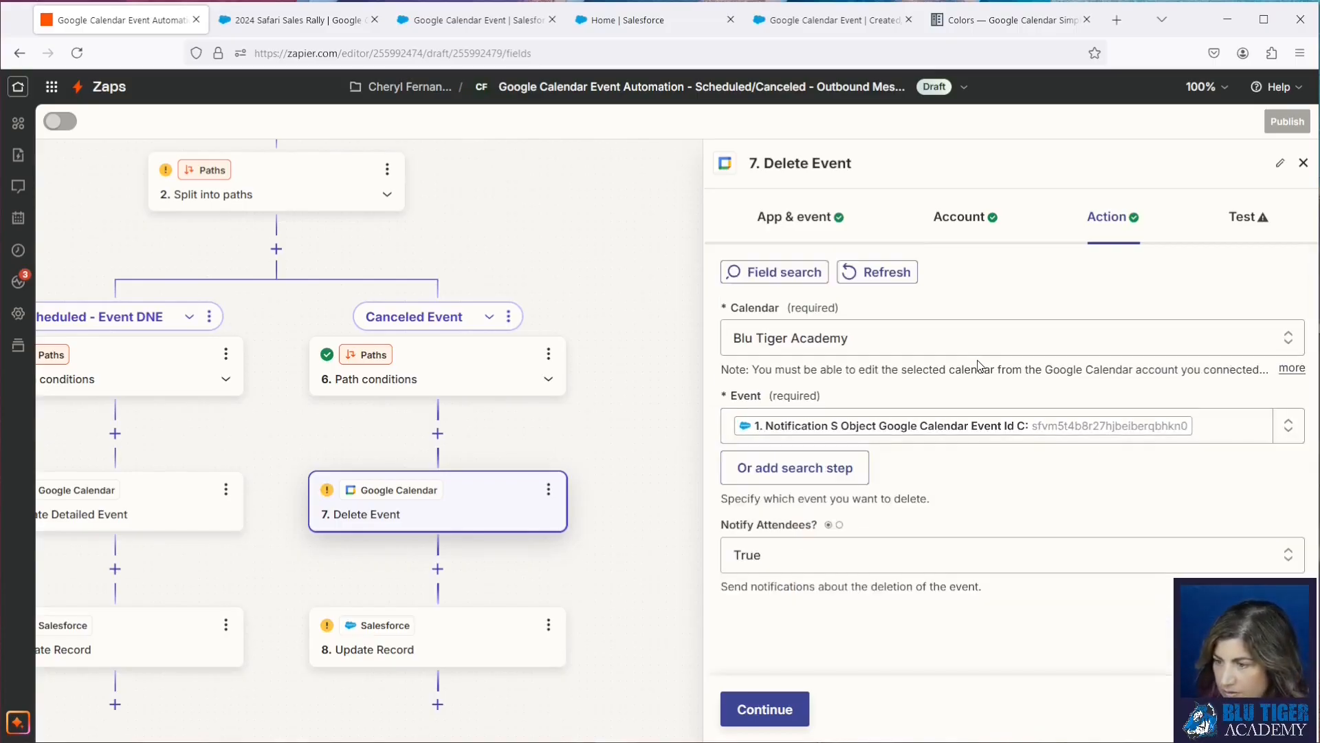
{"action": "left_click", "coordinate": [1234, 214]}
{"action": "left_click", "coordinate": [872, 709]}
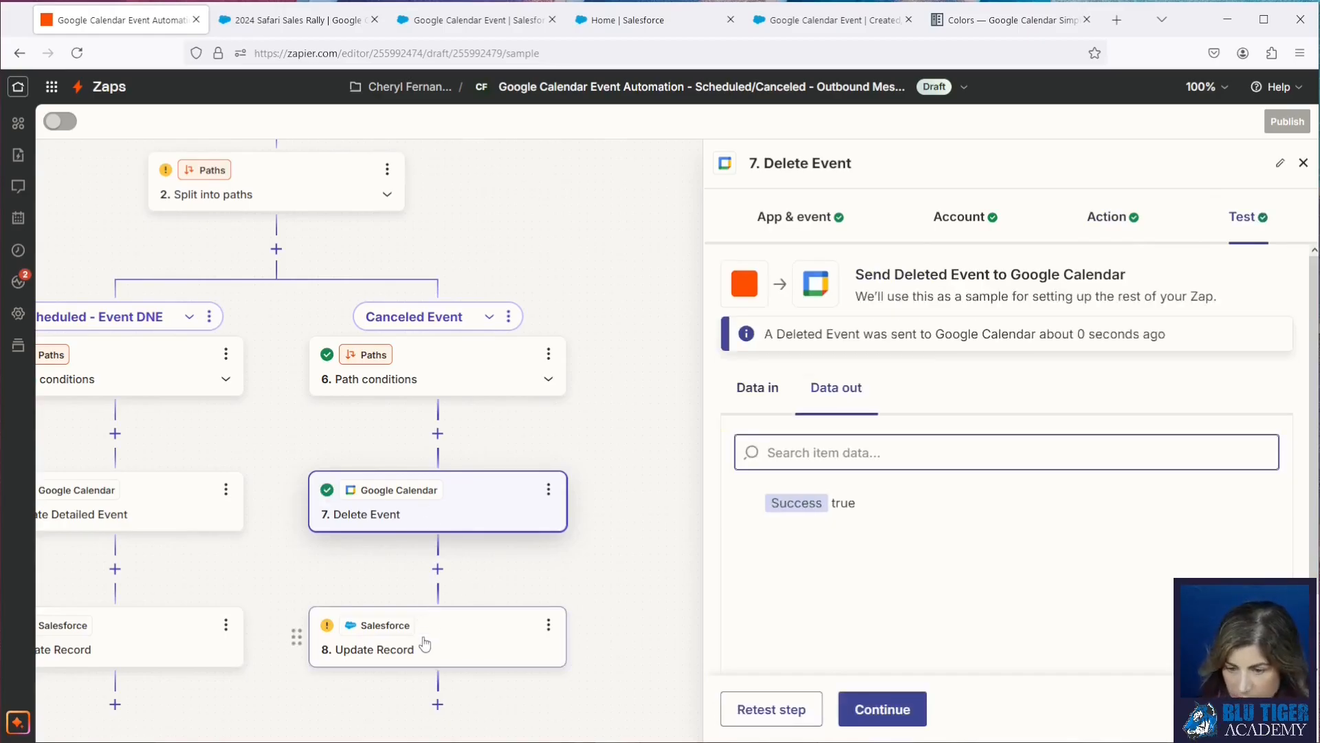
Step: Test the Canceled Event path's Update Record action and reload the Salesforce record to check its Google Calendar Event Id
{"action": "left_click", "coordinate": [446, 655]}
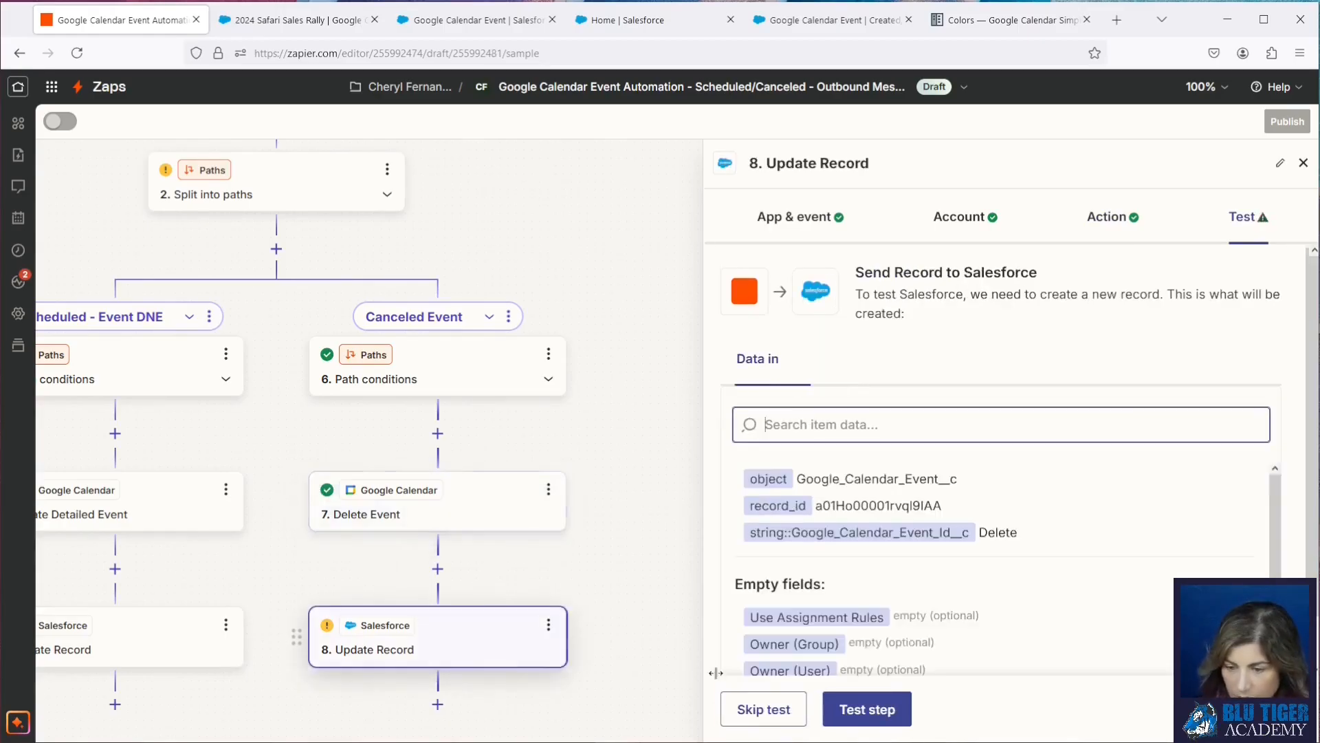
{"action": "left_click", "coordinate": [889, 712]}
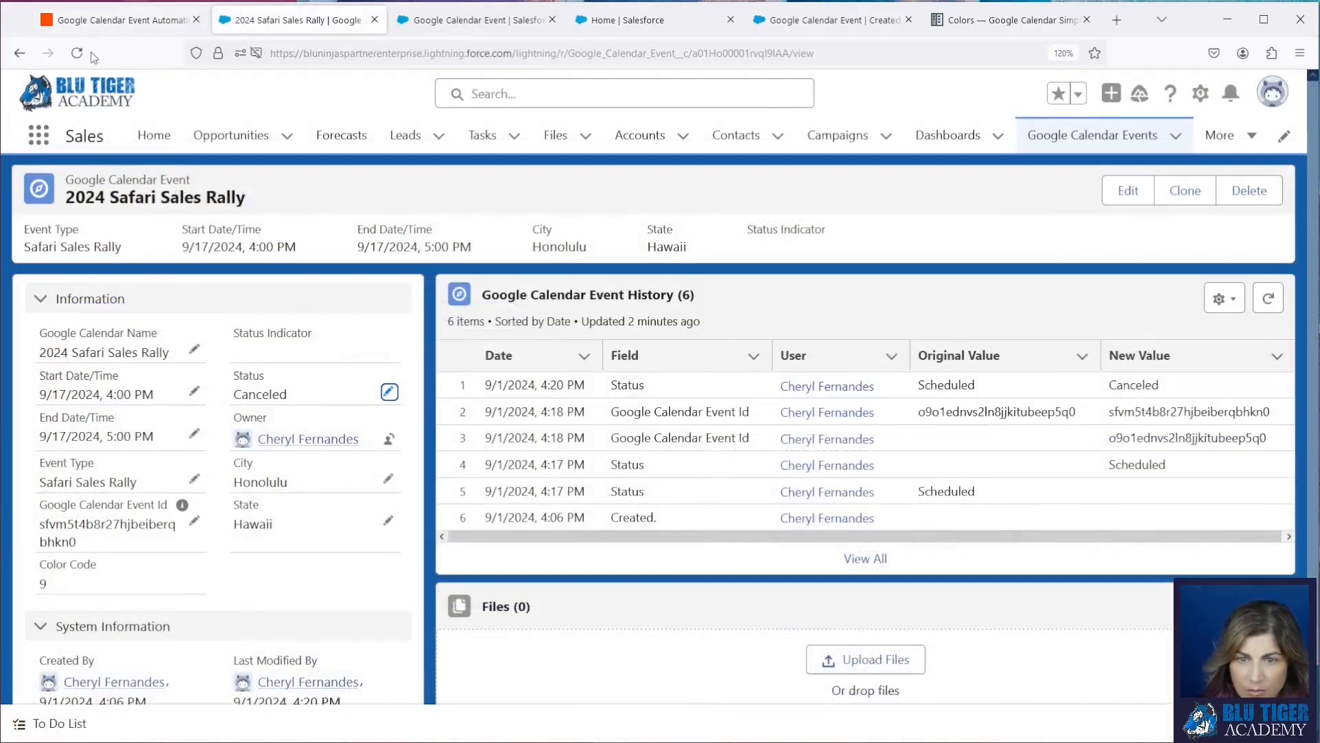
{"action": "left_click", "coordinate": [76, 52]}
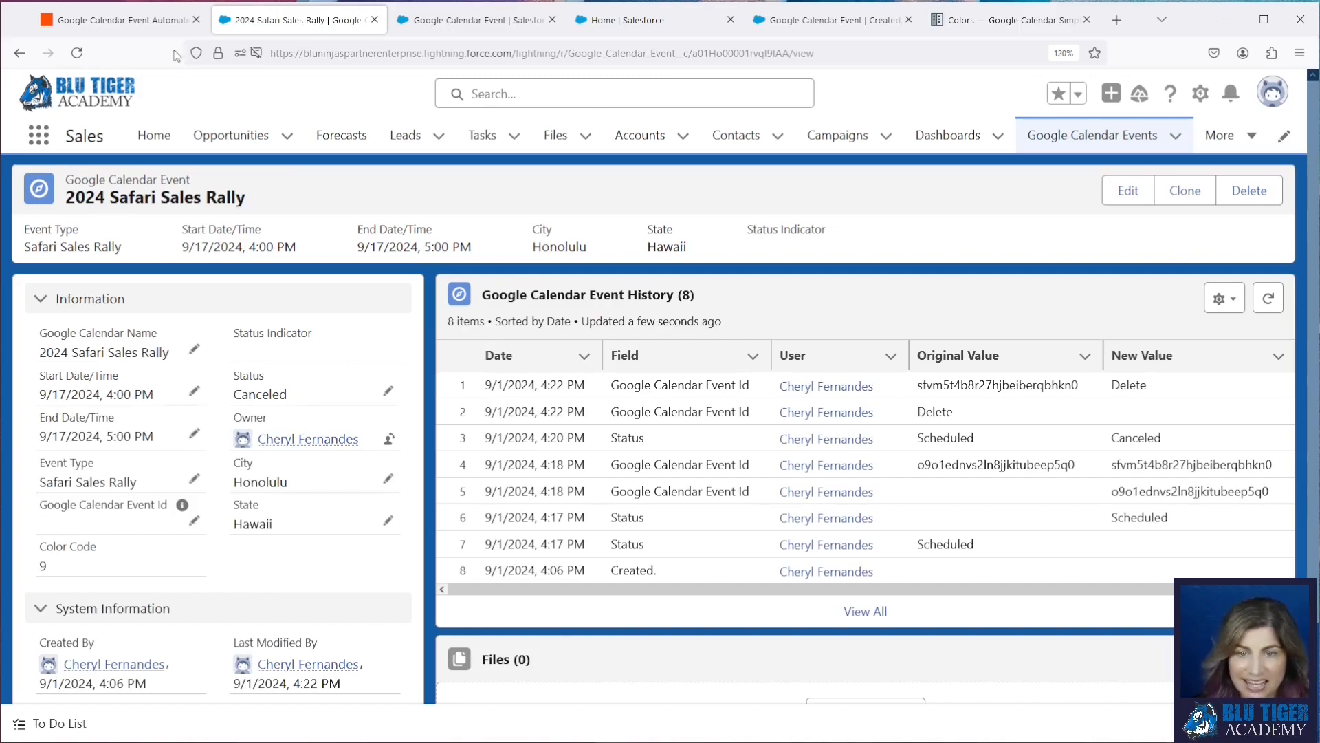
Step: Publish the outbound message Zap and turn off the Google Calendar Event Automation - Scheduled/Canceled Zap in the Zaps list
{"action": "left_click", "coordinate": [138, 20]}
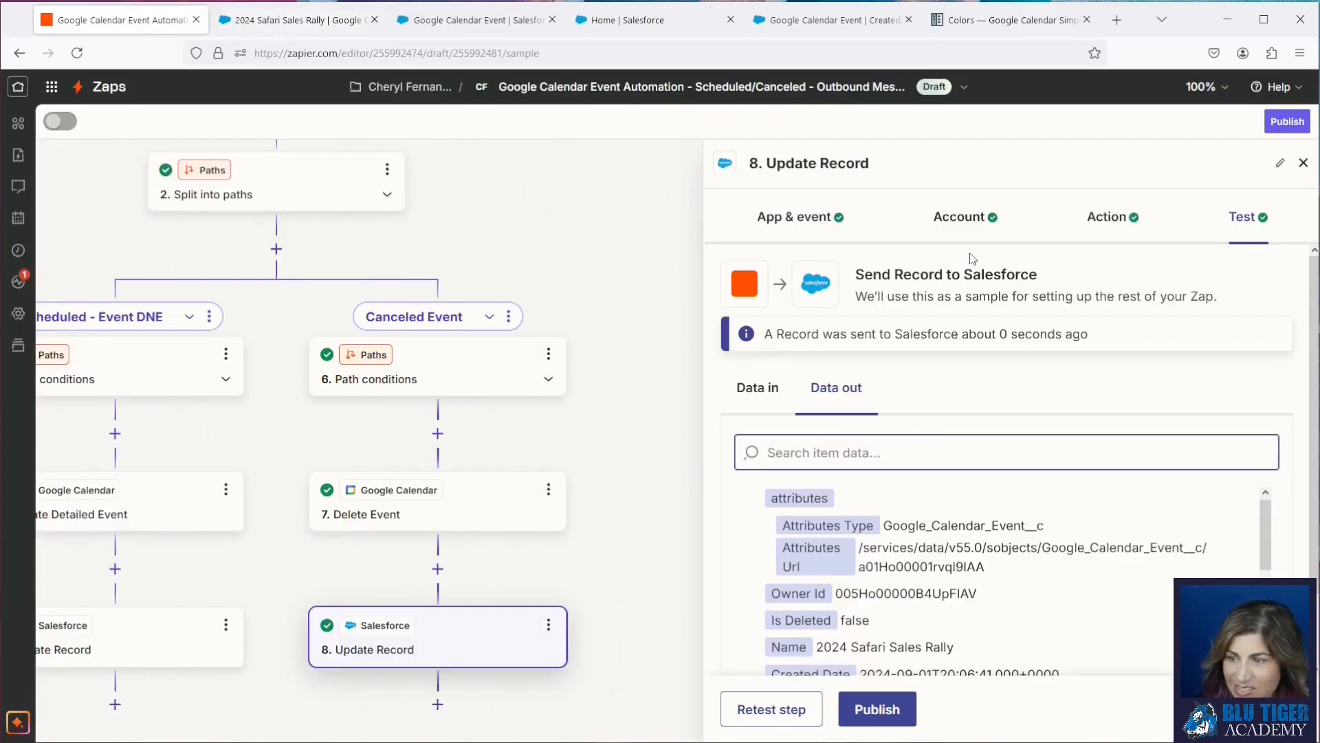
{"action": "left_click", "coordinate": [1286, 122]}
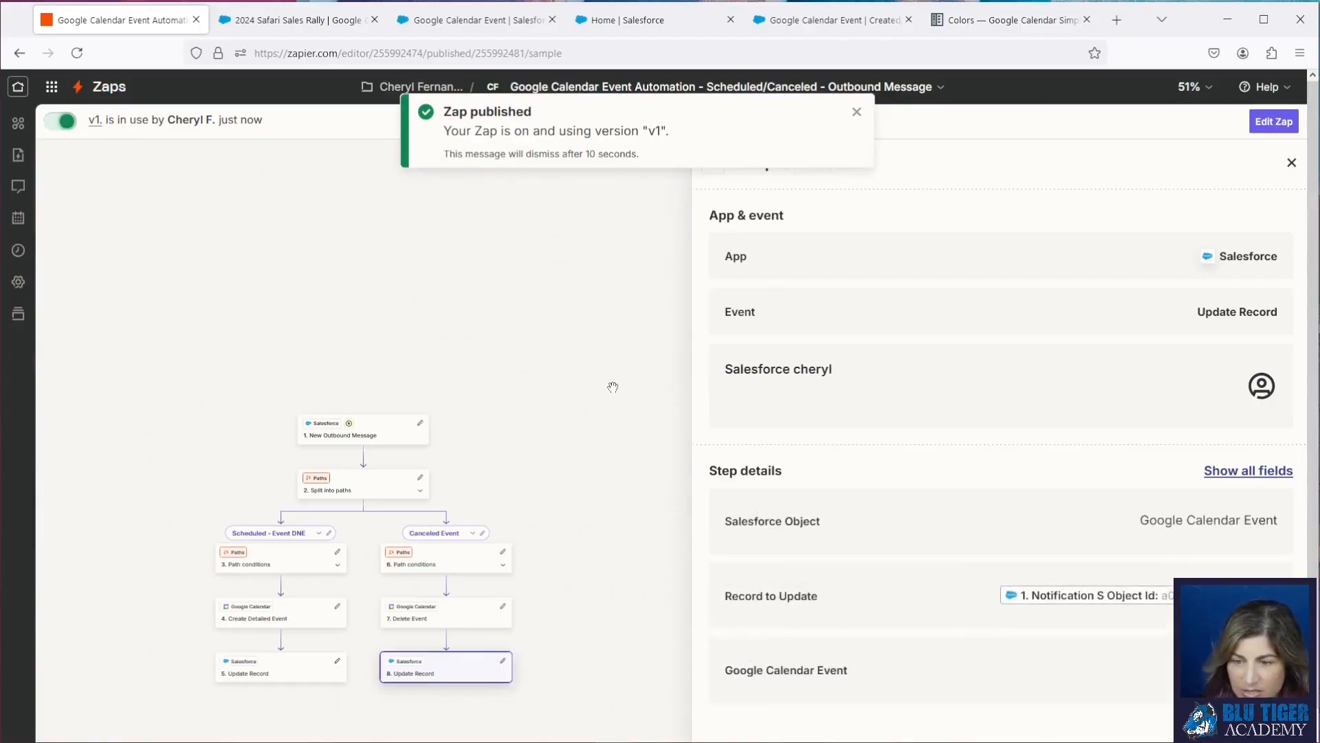
{"action": "left_click", "coordinate": [109, 88]}
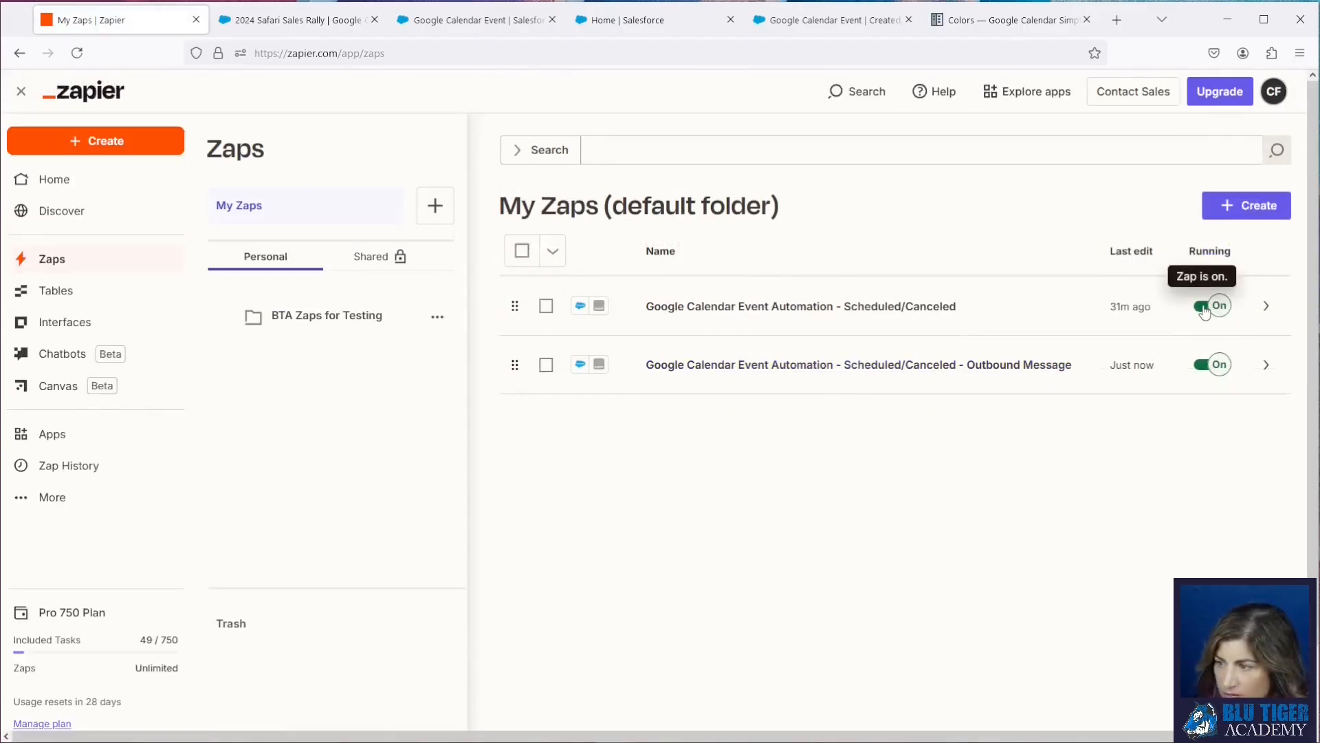
{"action": "left_click", "coordinate": [1204, 311]}
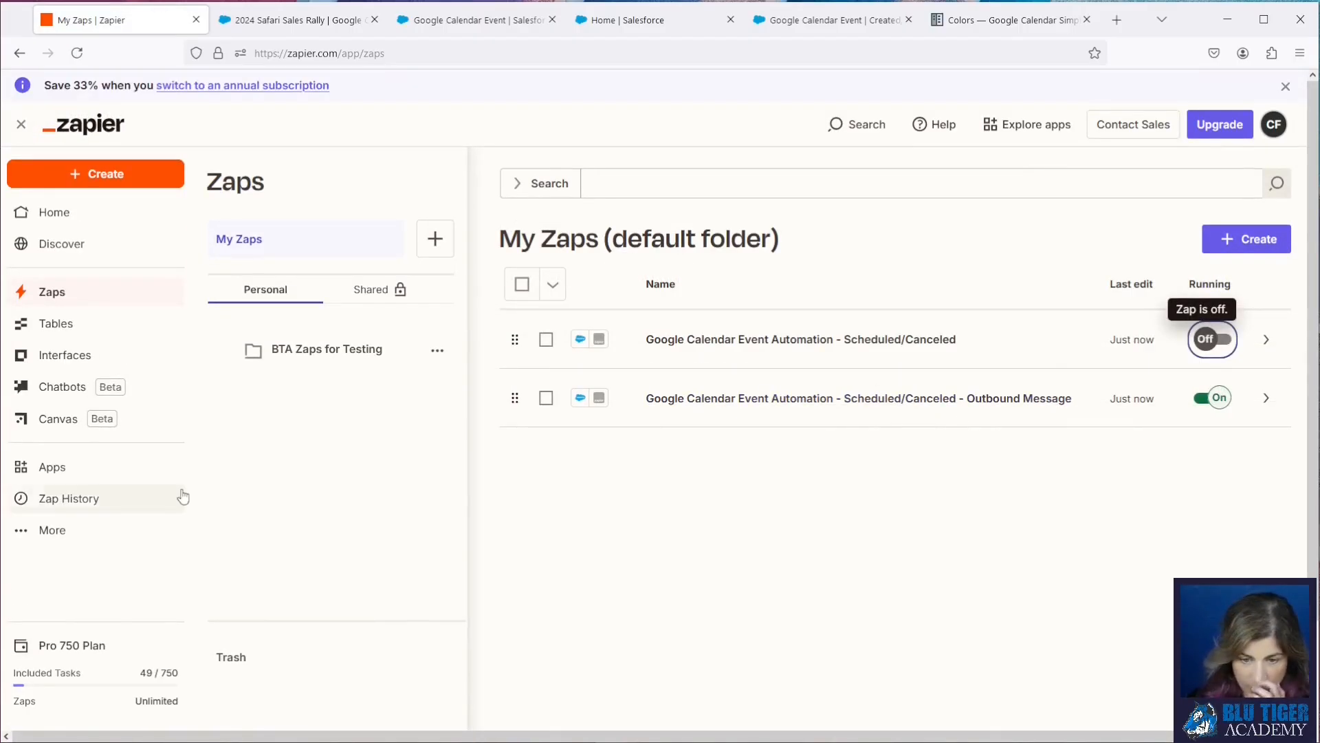
Step: Open the Zap history and examine the latest runs and their task usage
{"action": "left_click", "coordinate": [69, 499]}
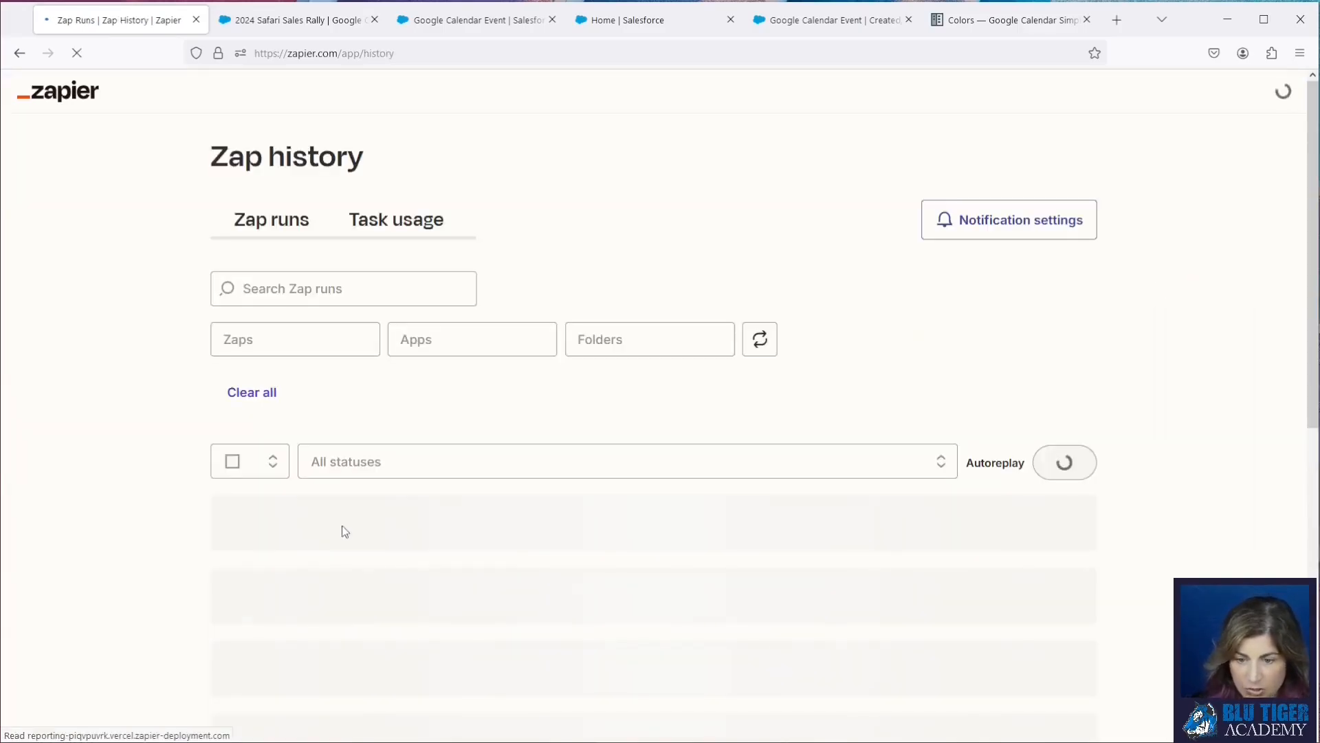
{"action": "scroll", "coordinate": [436, 536], "scroll_direction": "down", "scroll_amount": 4}
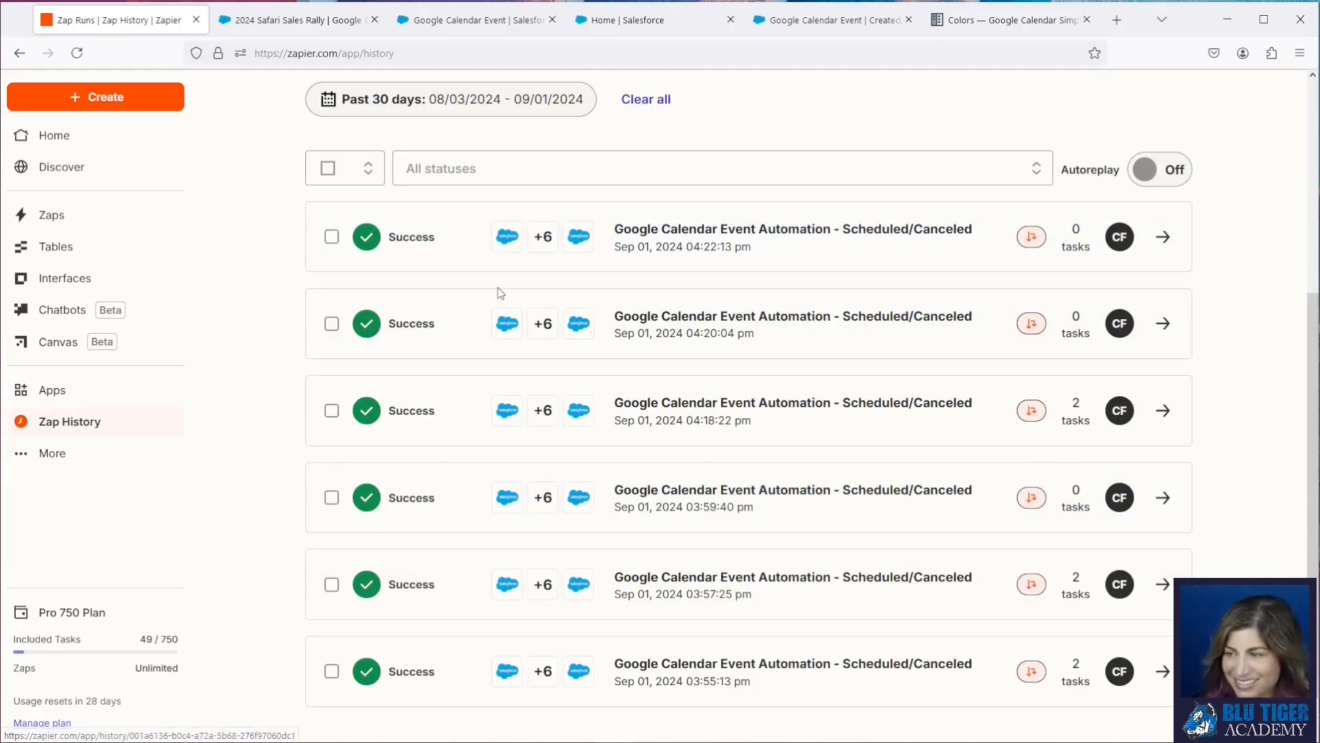
{"action": "scroll", "coordinate": [477, 360], "scroll_direction": "up", "scroll_amount": 2}
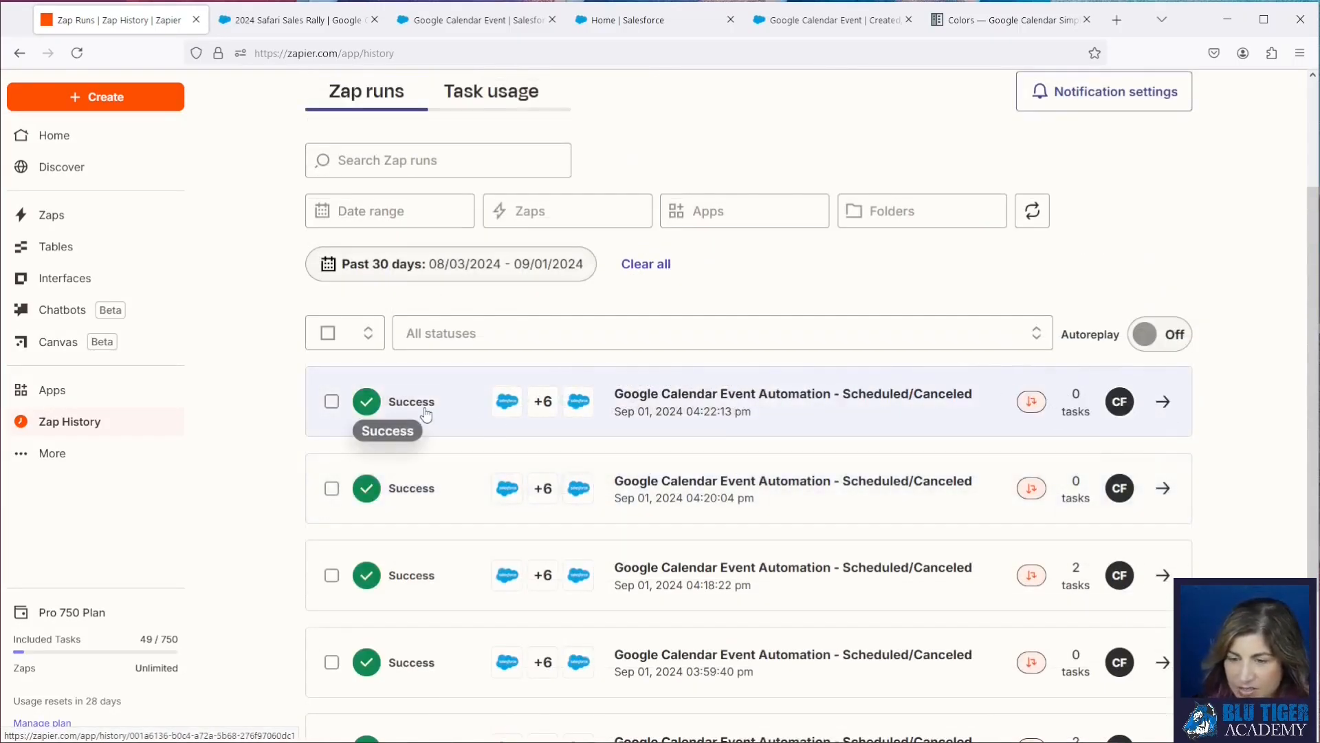
Step: Select all runs in the Zap history and delete their run logs
{"action": "scroll", "coordinate": [385, 413], "scroll_direction": "up", "scroll_amount": 1}
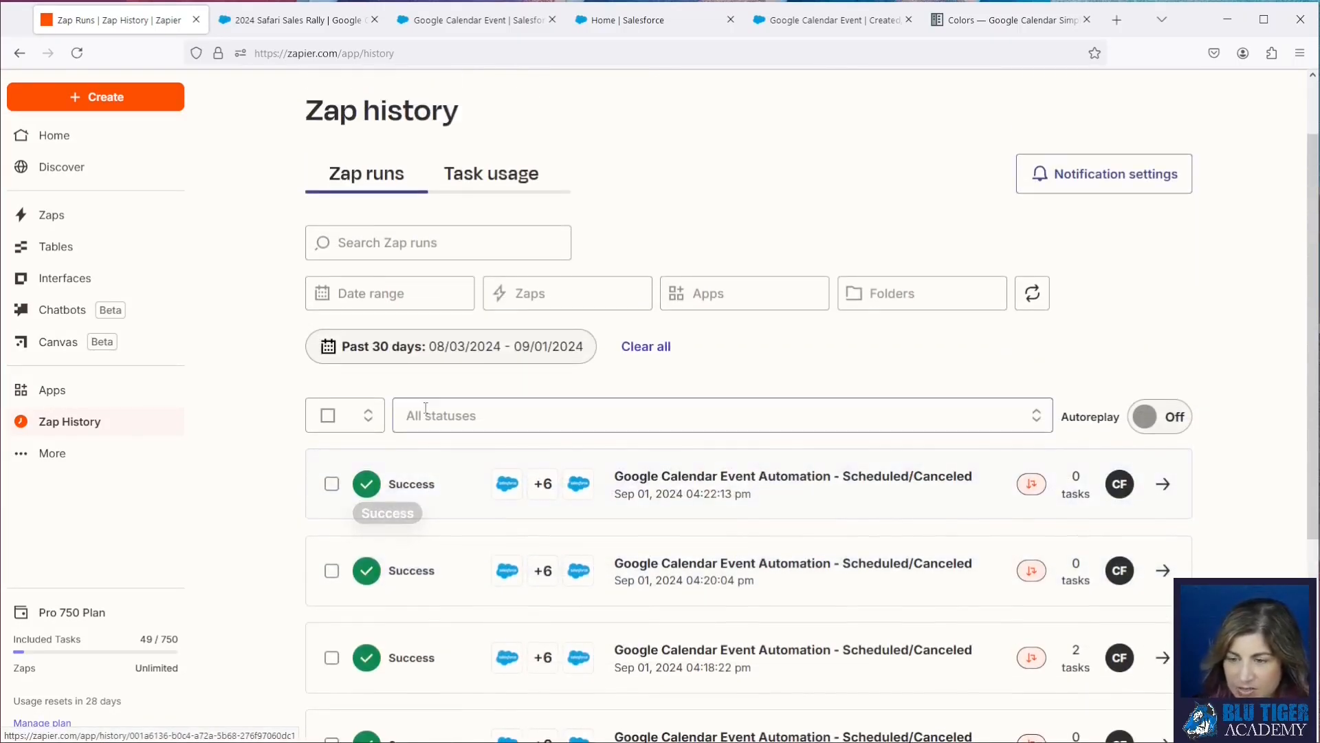
{"action": "left_click", "coordinate": [330, 416]}
{"action": "left_click", "coordinate": [387, 494]}
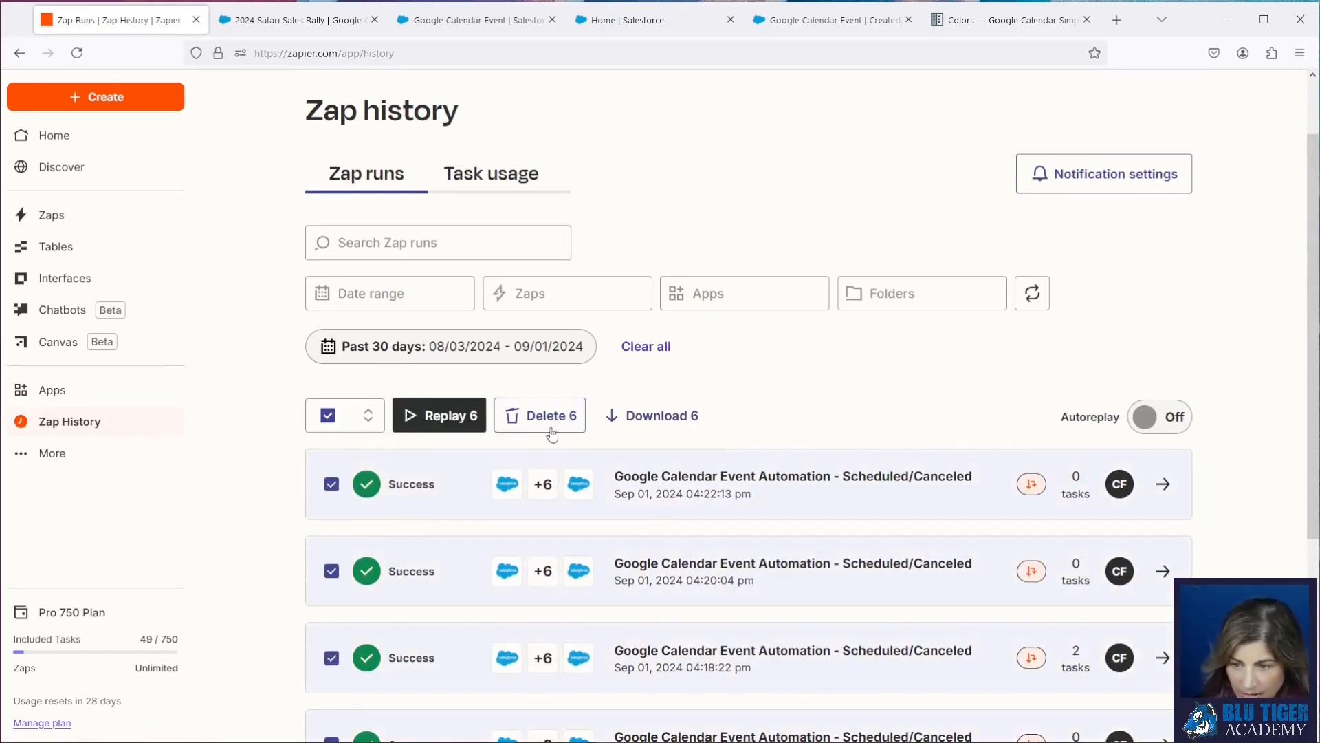
{"action": "left_click", "coordinate": [546, 421]}
{"action": "key", "text": "Return"}
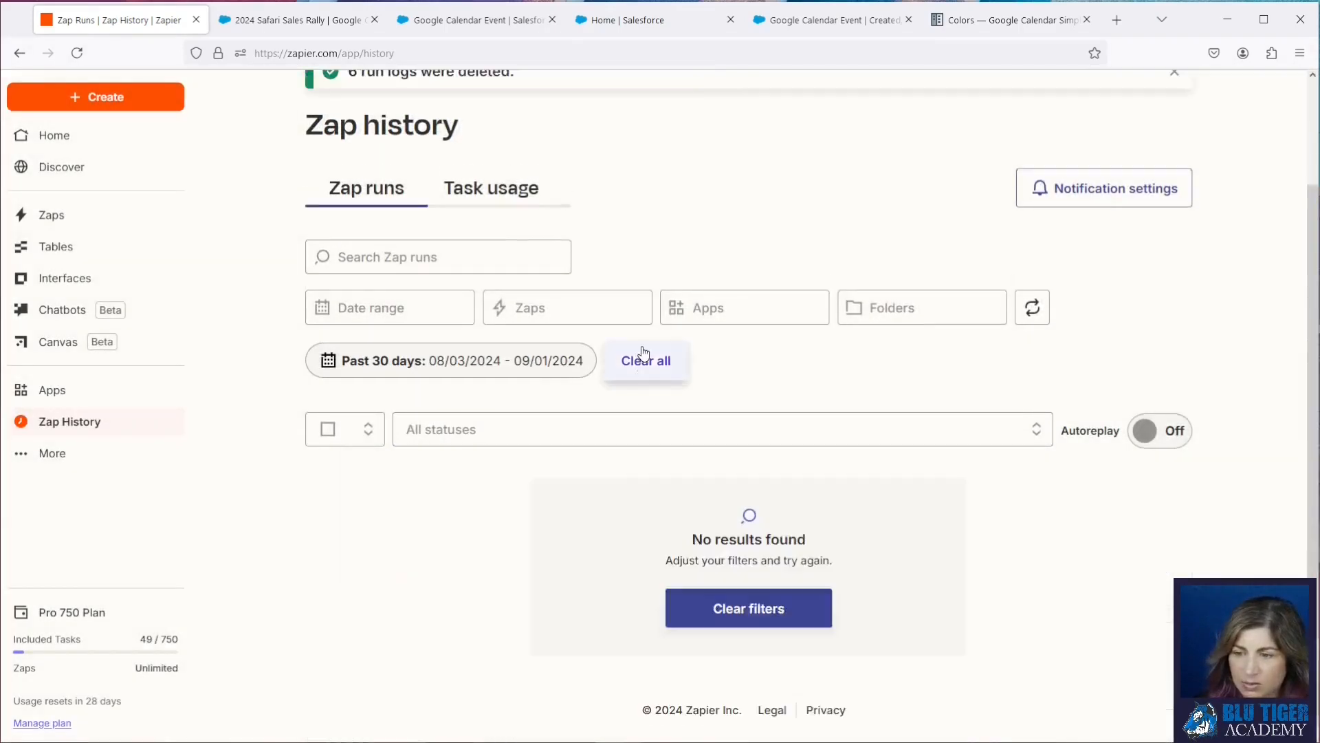
Step: Clone the 2024 Safari Sales Rally record in Salesforce, setting its event type to Tiger Roar Workshop and its name to 2024 Tiger Roar Workshop
{"action": "left_click", "coordinate": [296, 20]}
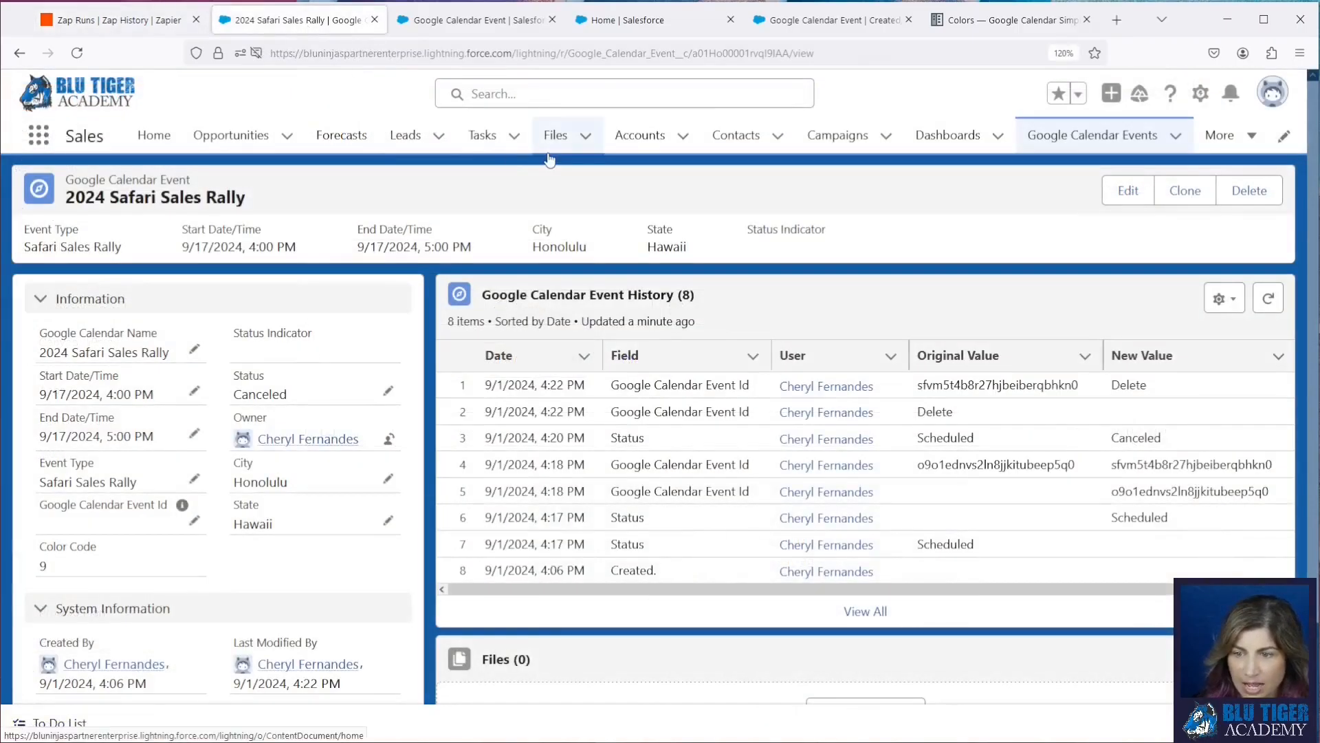
{"action": "left_click", "coordinate": [1184, 190]}
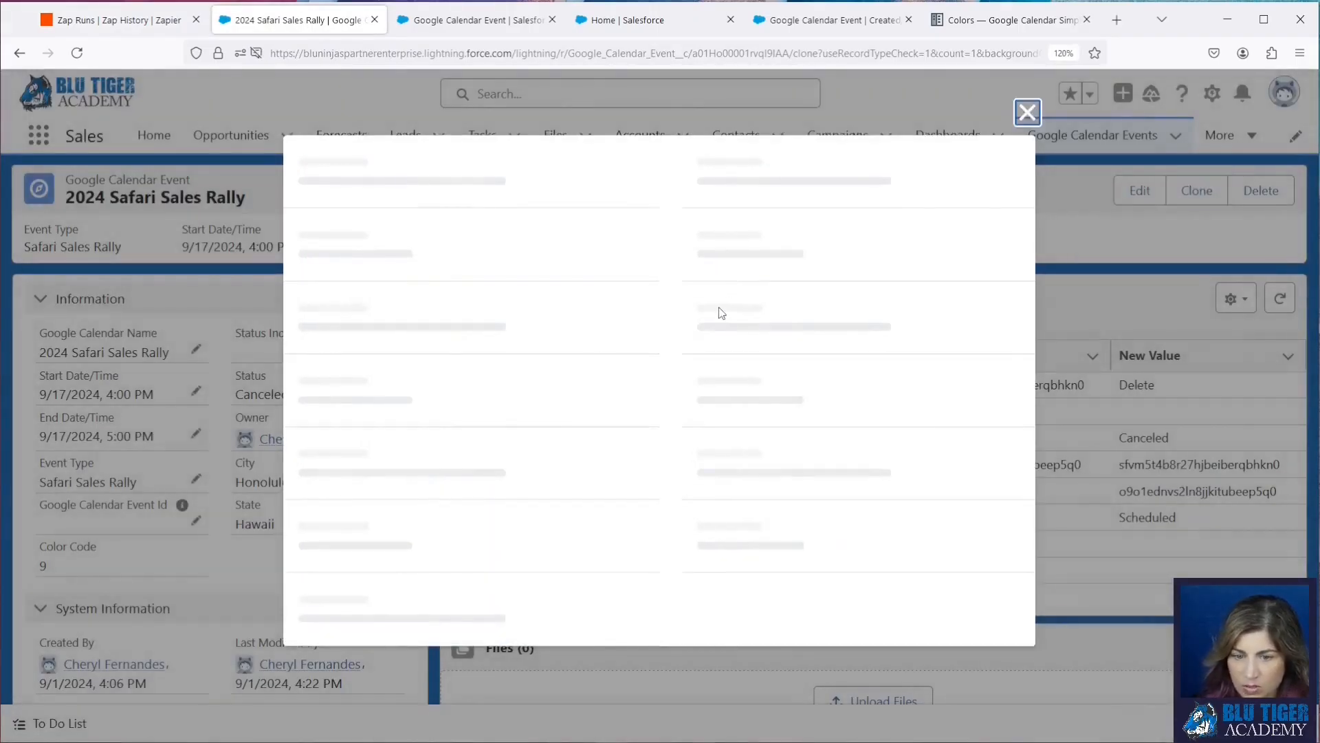
{"action": "left_click_drag", "start_coordinate": [562, 303], "coordinate": [487, 454]}
{"action": "left_click", "coordinate": [487, 459]}
{"action": "left_click", "coordinate": [530, 654]}
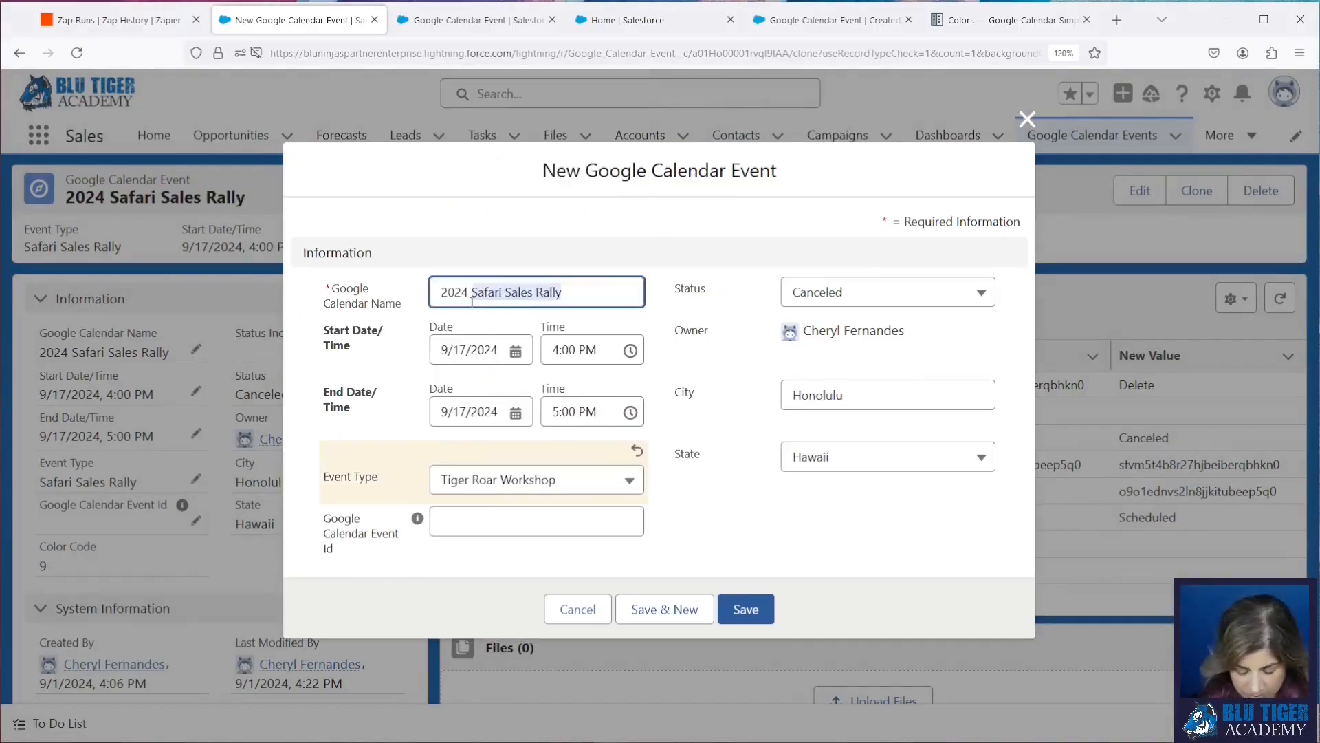
{"action": "type", "text": "Tiger Roar Workshop"}
Step: Set the cloned event's status to Scheduled and its time to 9/24/2024, 1:00 PM to 5:00 PM, and save the record
{"action": "left_click", "coordinate": [887, 279]}
{"action": "left_click", "coordinate": [846, 381]}
{"action": "left_click", "coordinate": [469, 361]}
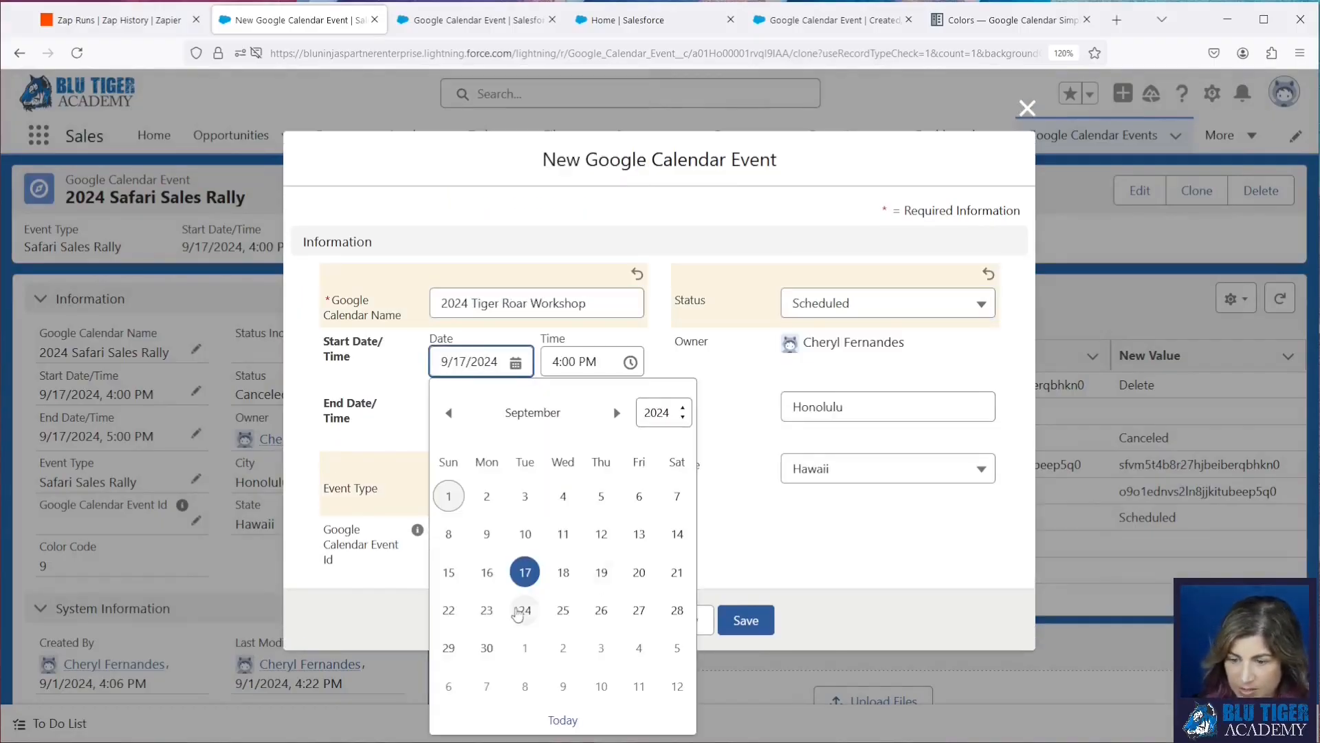
{"action": "left_click", "coordinate": [525, 291]}
{"action": "left_click", "coordinate": [585, 378]}
{"action": "left_click", "coordinate": [595, 440]}
{"action": "left_click", "coordinate": [179, 21]}
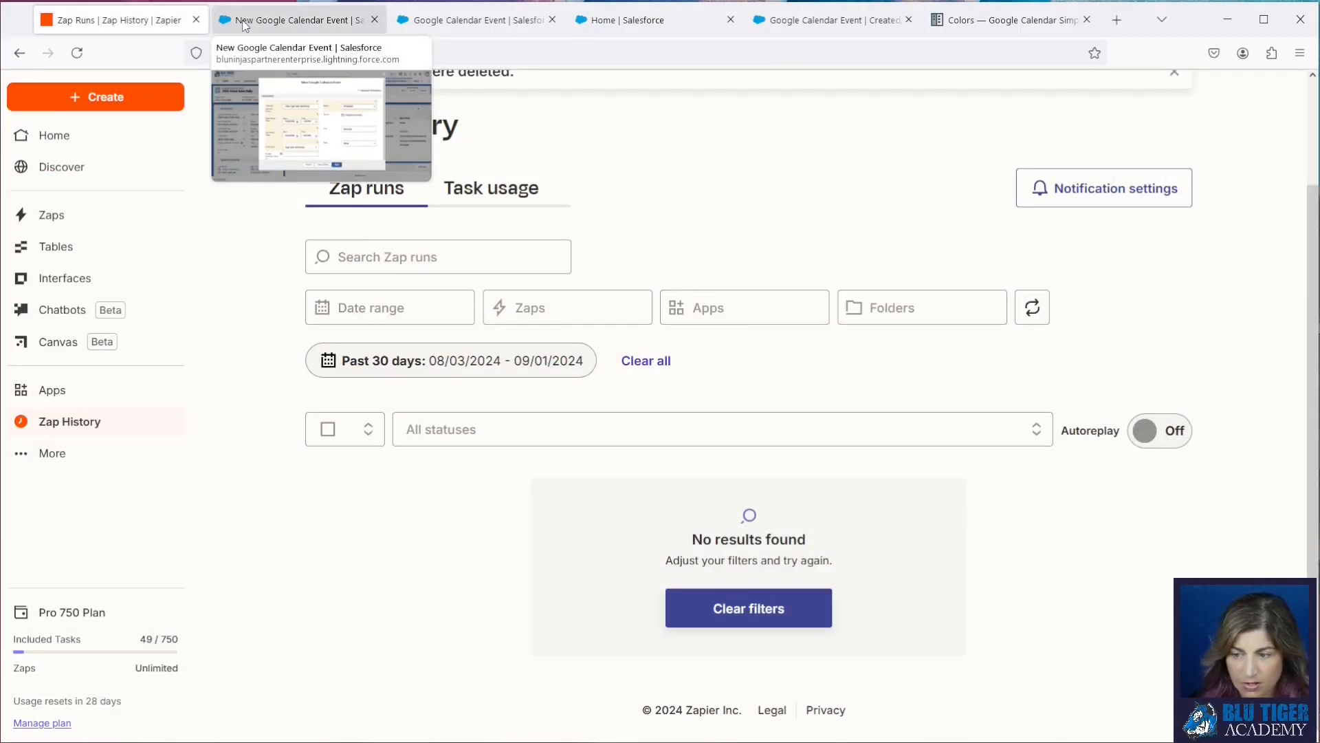
{"action": "left_click", "coordinate": [244, 23]}
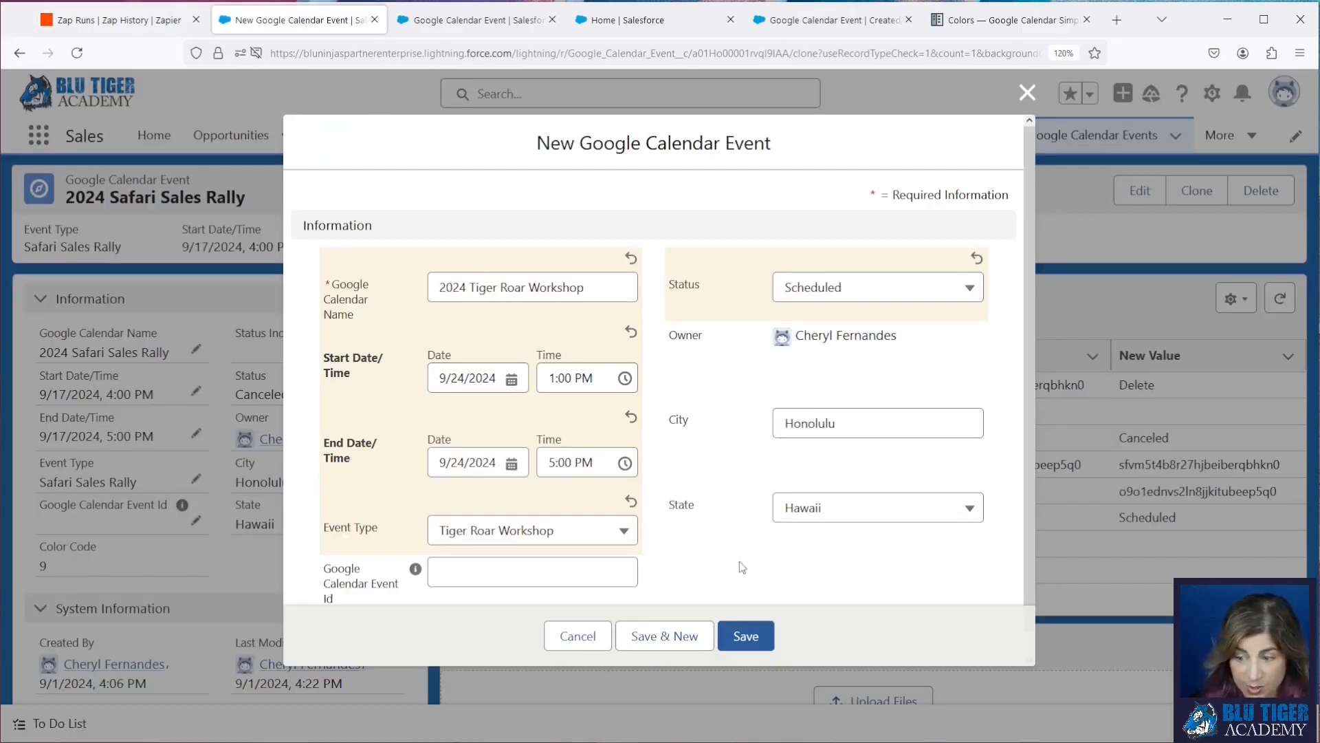
{"action": "left_click", "coordinate": [754, 639]}
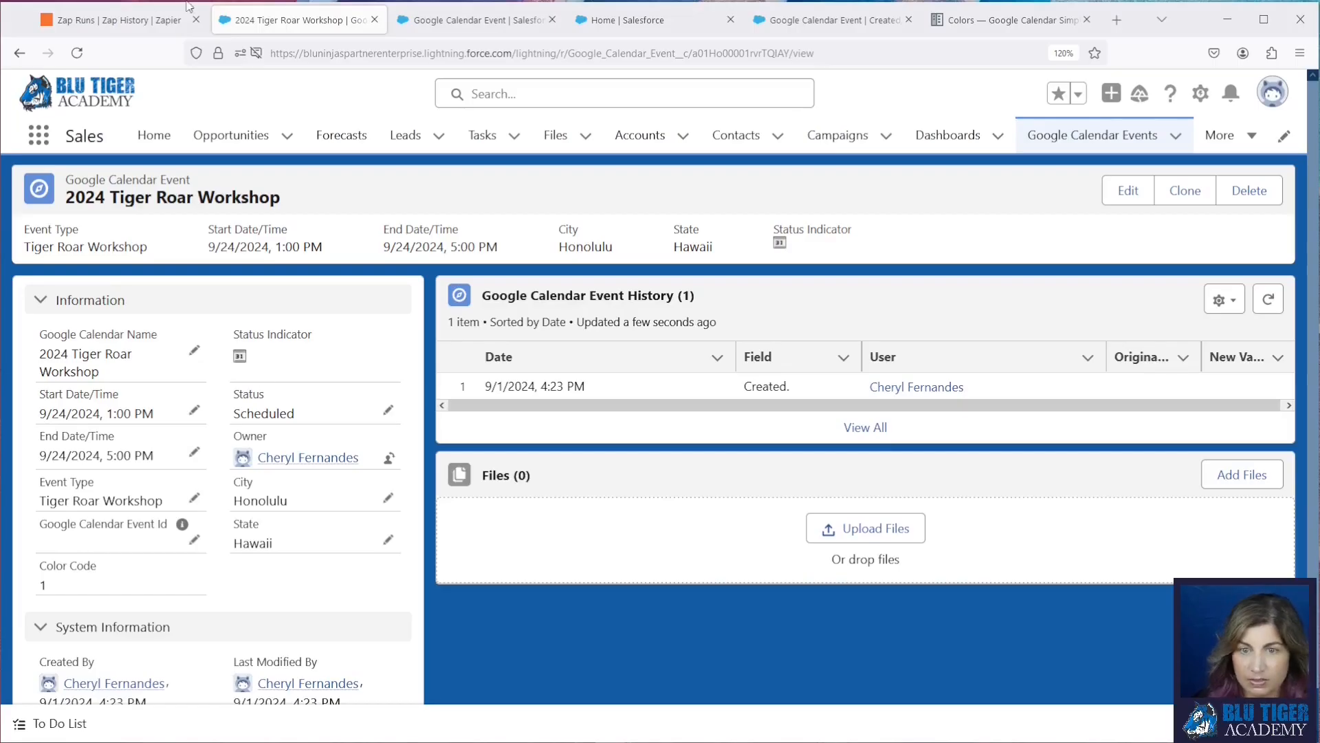
Step: Refresh the Zap history and examine the new outbound message run, including the conditions of its Scheduled - Event DNE path
{"action": "left_click", "coordinate": [113, 20]}
{"action": "left_click", "coordinate": [1032, 307]}
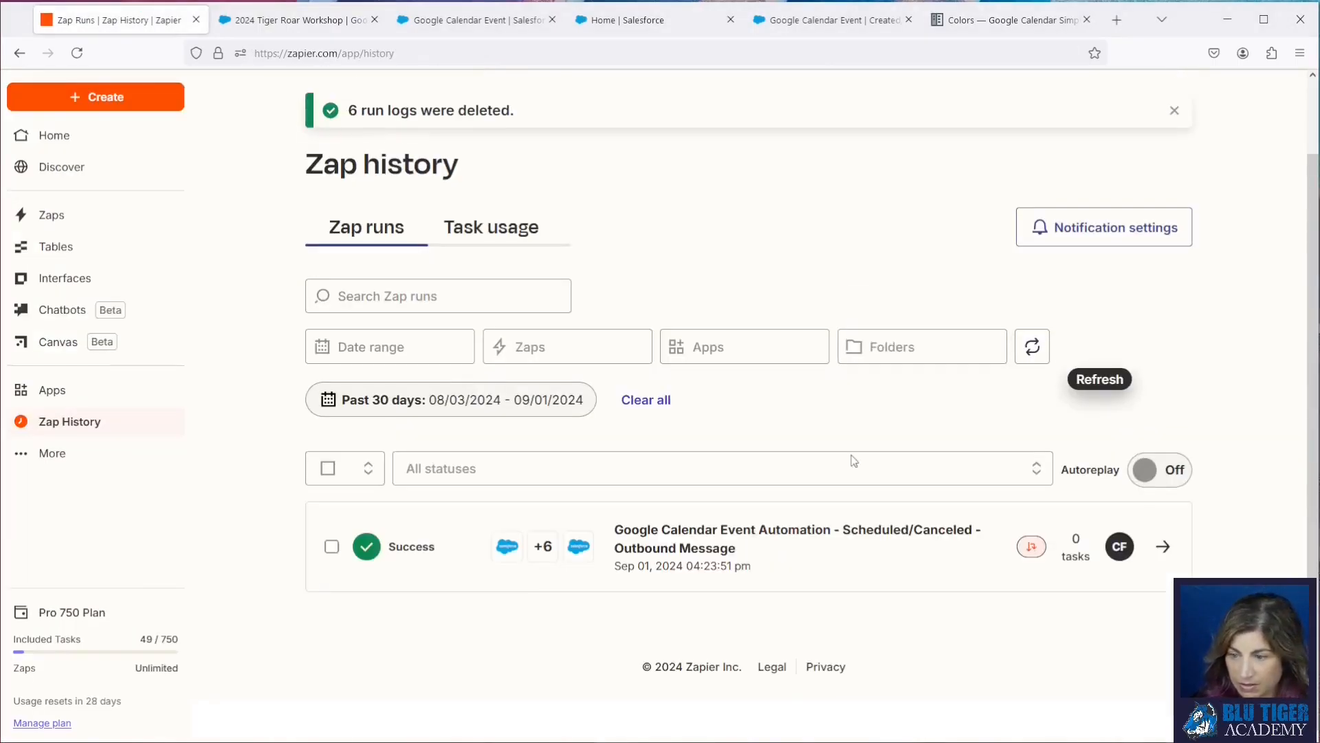
{"action": "left_click", "coordinate": [798, 554]}
{"action": "scroll", "coordinate": [798, 548], "scroll_direction": "down", "scroll_amount": 7}
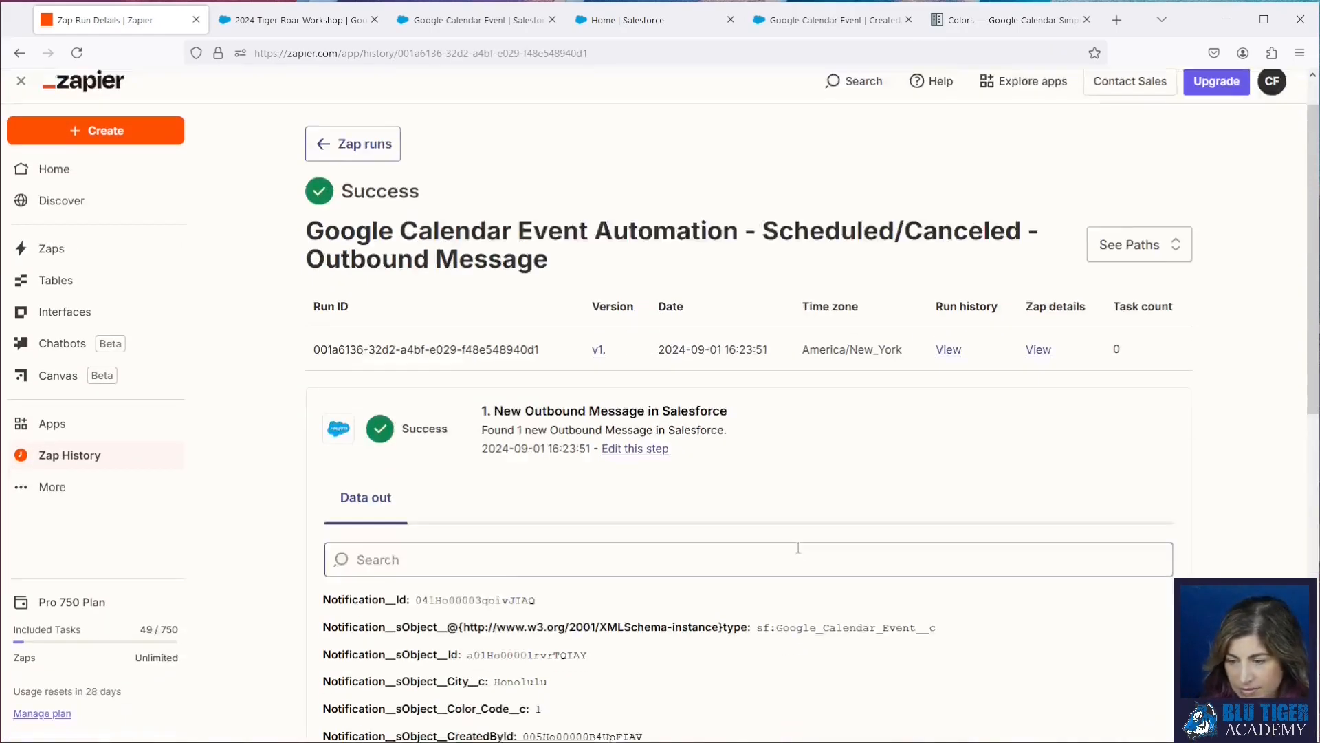
{"action": "scroll", "coordinate": [798, 548], "scroll_direction": "down", "scroll_amount": 2}
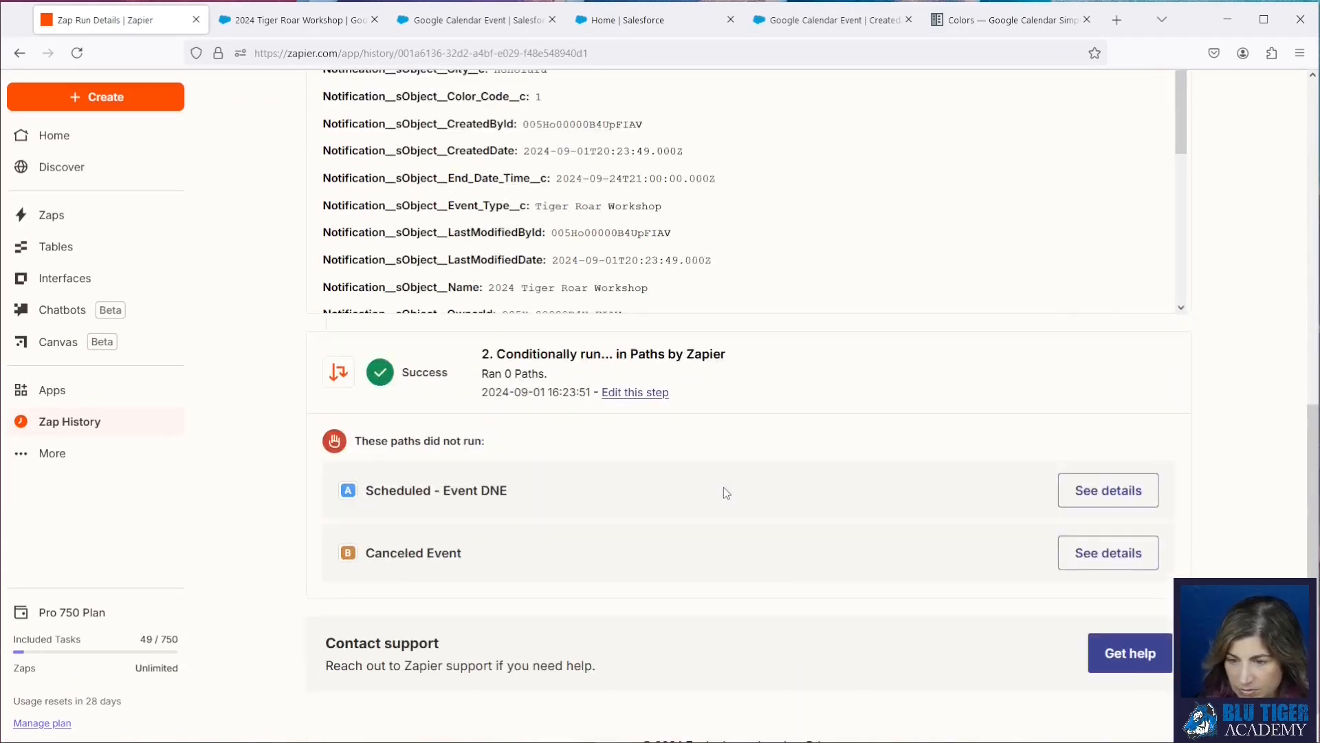
{"action": "left_click", "coordinate": [722, 492]}
{"action": "scroll", "coordinate": [527, 433], "scroll_direction": "down", "scroll_amount": 4}
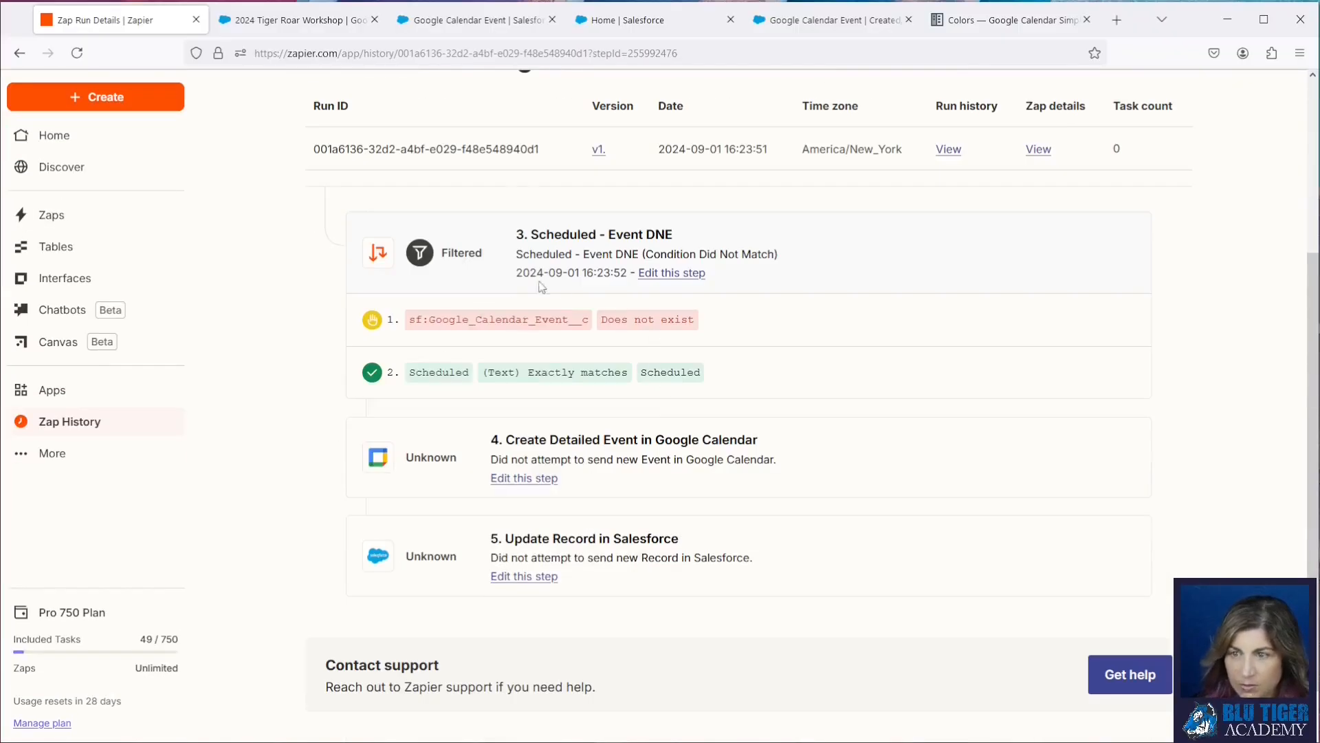
{"action": "scroll", "coordinate": [543, 286], "scroll_direction": "up", "scroll_amount": 4}
Step: Open the outbound message Zap from the Zaps list and start editing the Scheduled - Event DNE path conditions
{"action": "left_click", "coordinate": [51, 294]}
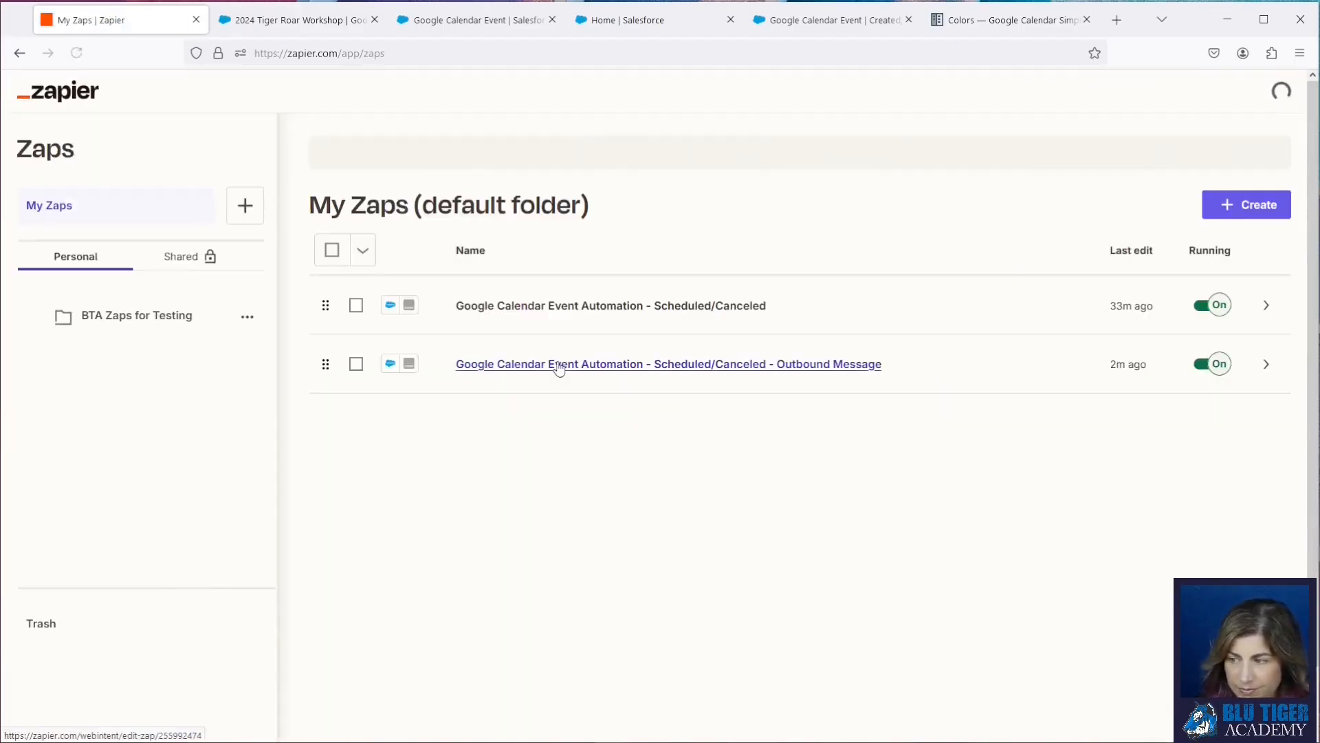
{"action": "left_click", "coordinate": [560, 365]}
{"action": "left_click", "coordinate": [1199, 88]}
{"action": "left_click", "coordinate": [1155, 215]}
{"action": "left_click", "coordinate": [515, 362]}
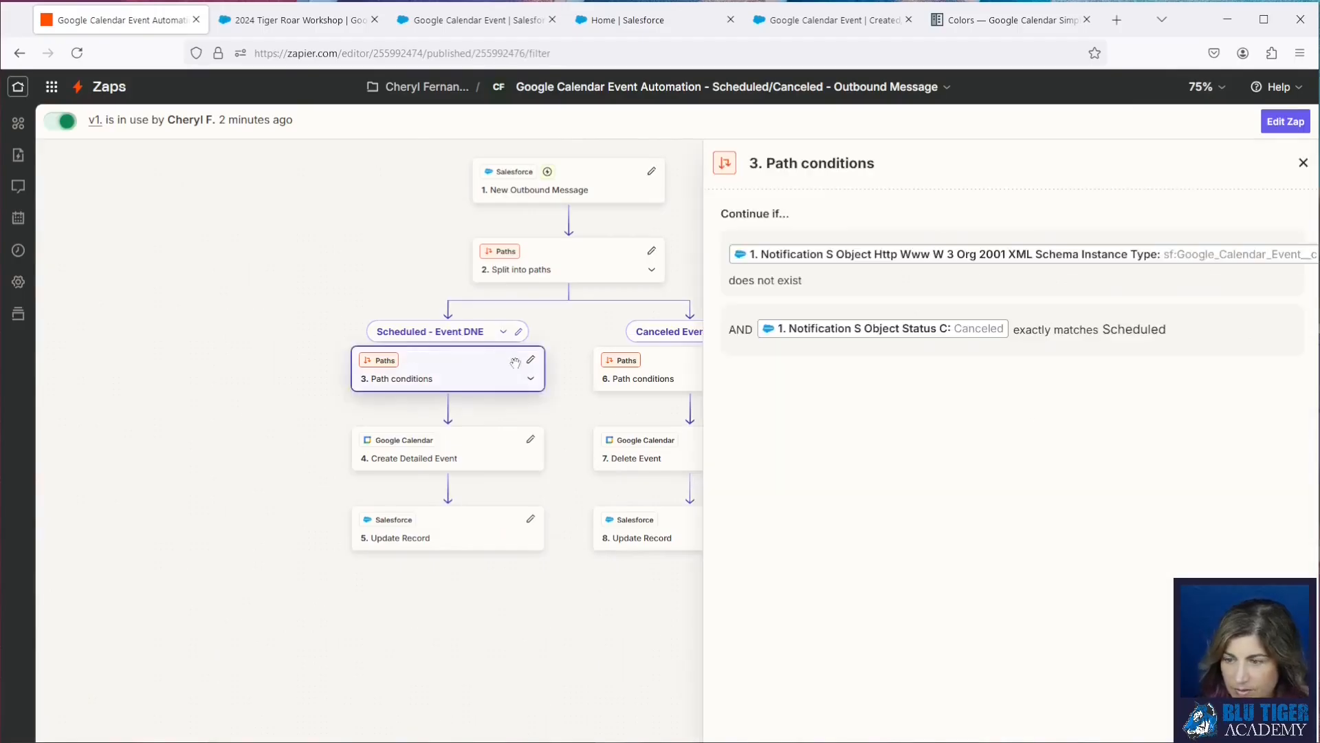
{"action": "left_click", "coordinate": [1285, 121]}
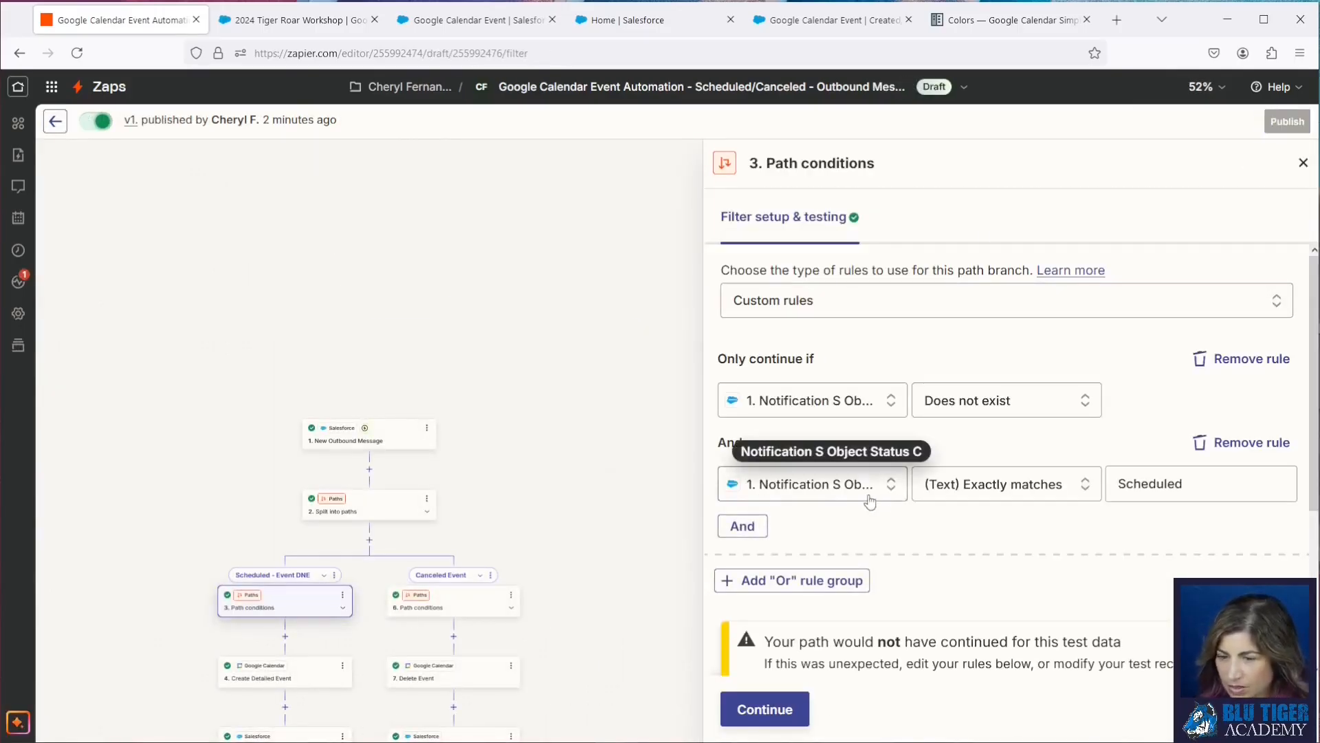
Step: Replace the field in the path's Does not exist rule with Notification S Object Google Calendar Event Id C
{"action": "left_click", "coordinate": [804, 484]}
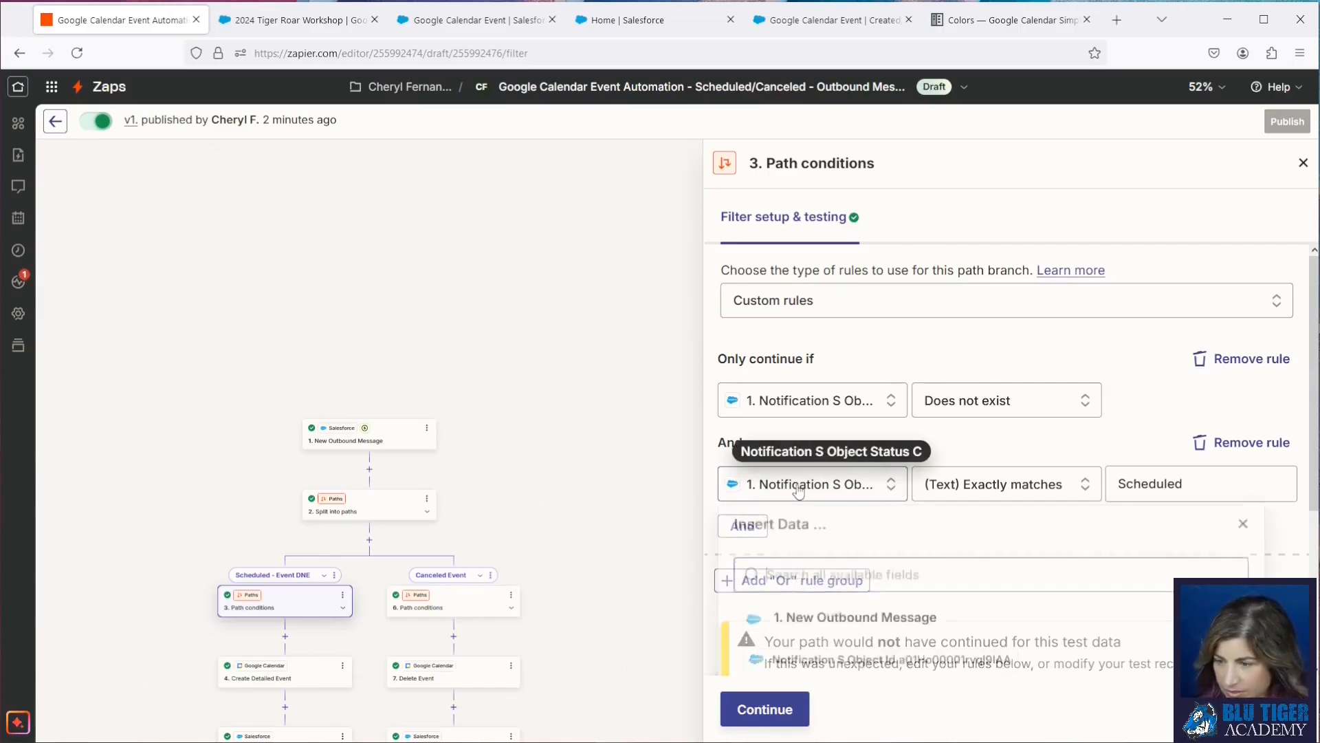
{"action": "left_click", "coordinate": [808, 409]}
{"action": "type", "text": "googl"}
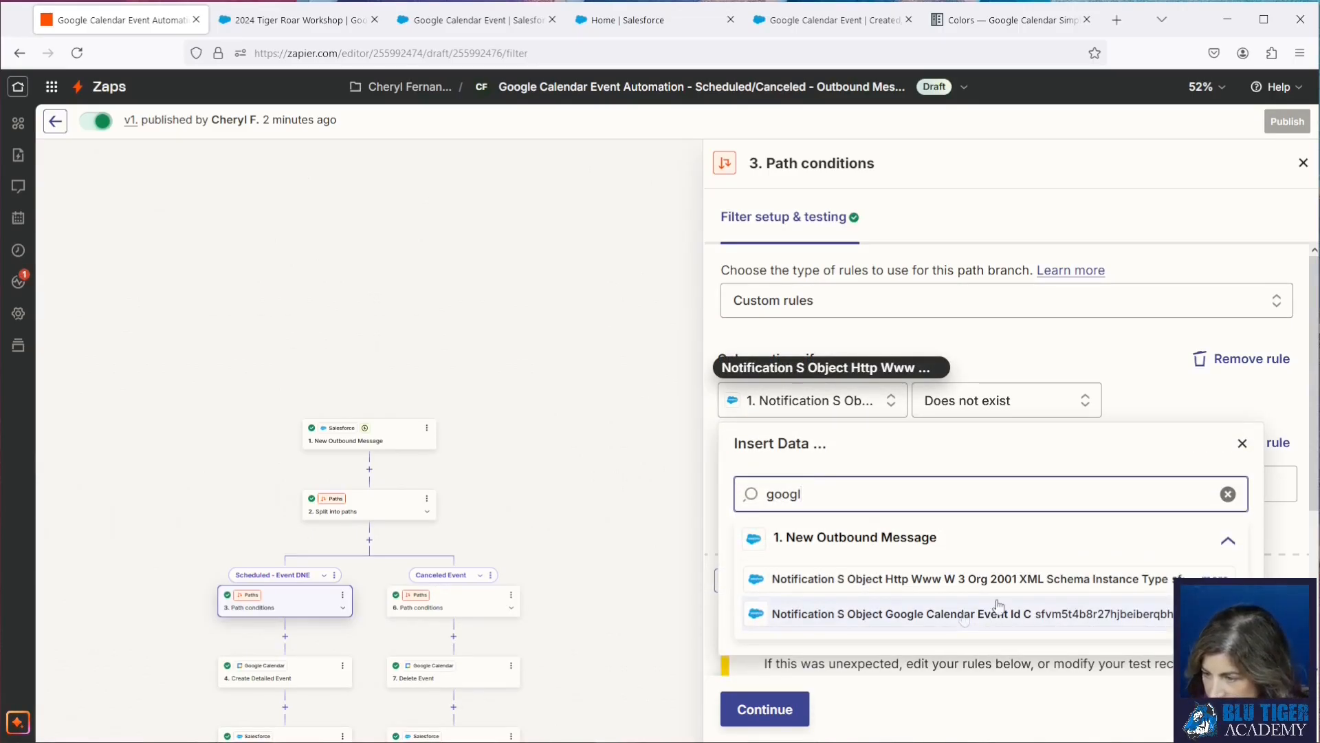
{"action": "left_click", "coordinate": [1206, 581]}
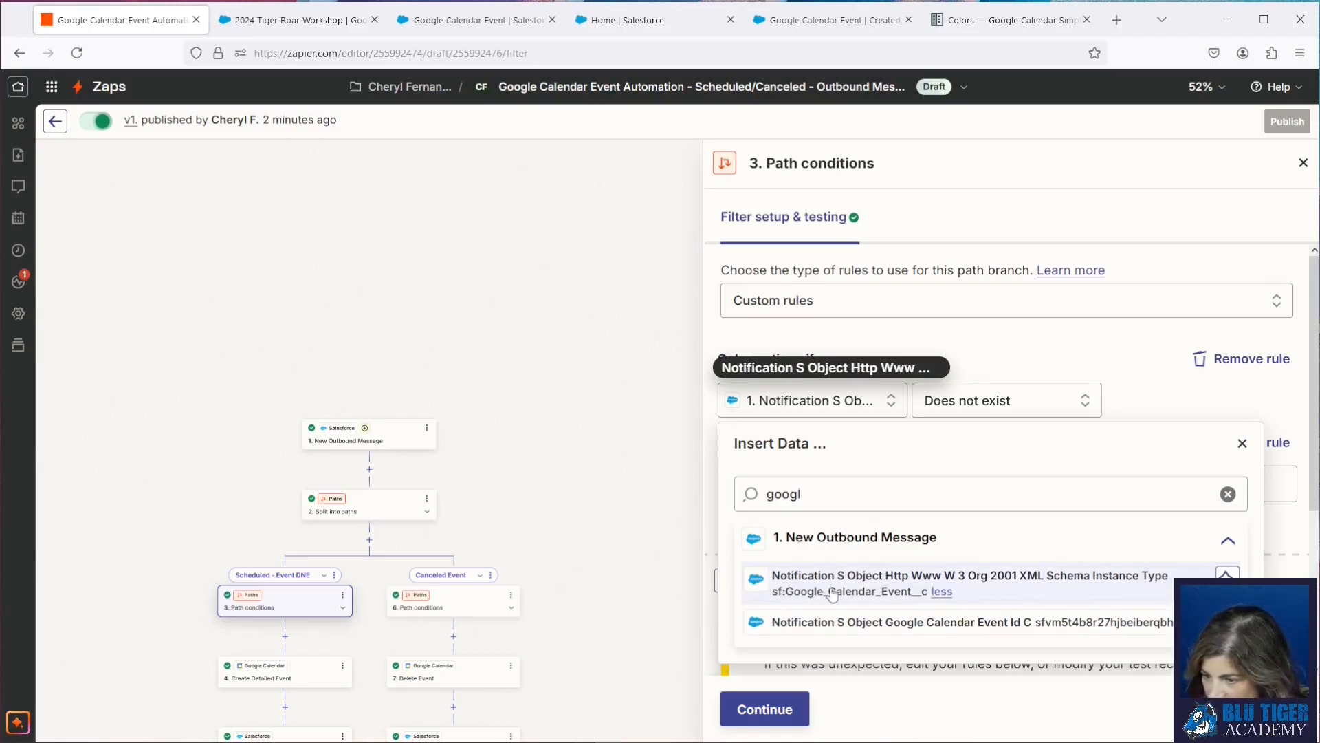
{"action": "left_click", "coordinate": [871, 622]}
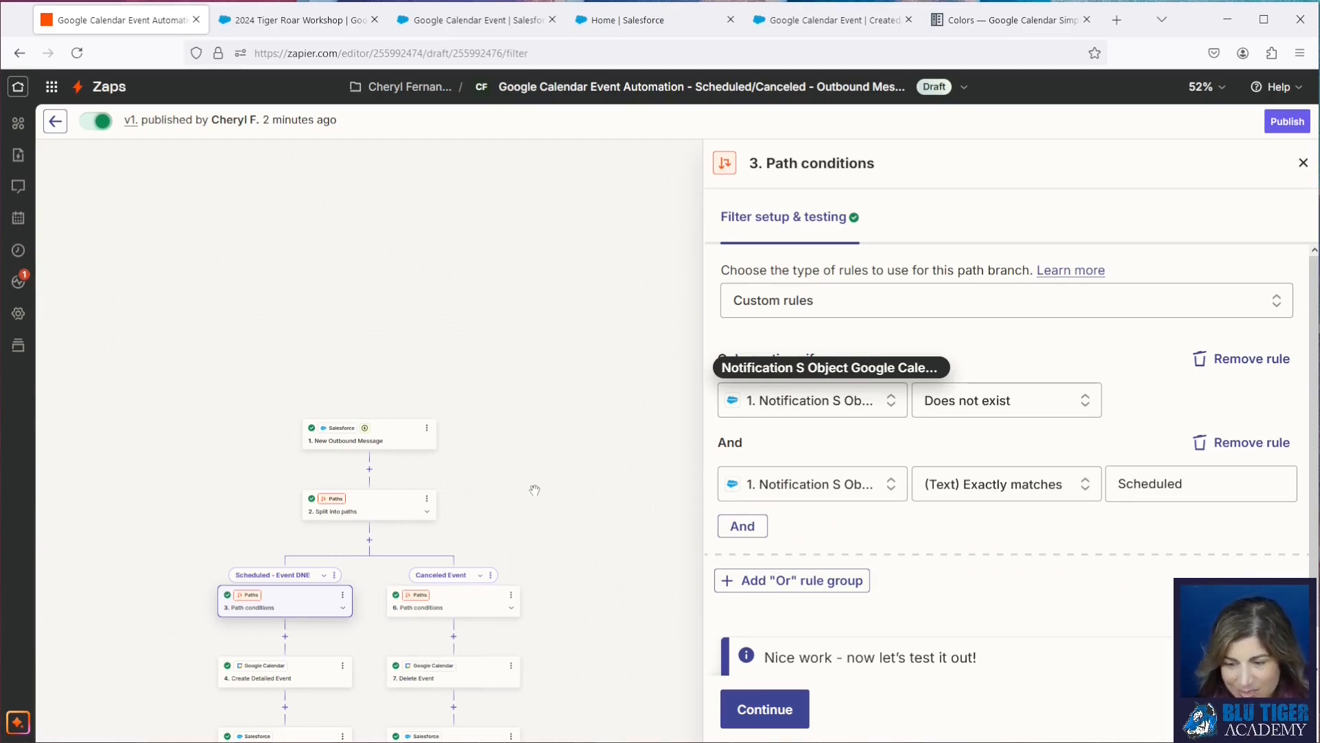
Step: Replace the field in the Canceled Event path's Exists rule with Notification S Object Google Calendar Event Id C
{"action": "left_click", "coordinate": [474, 602]}
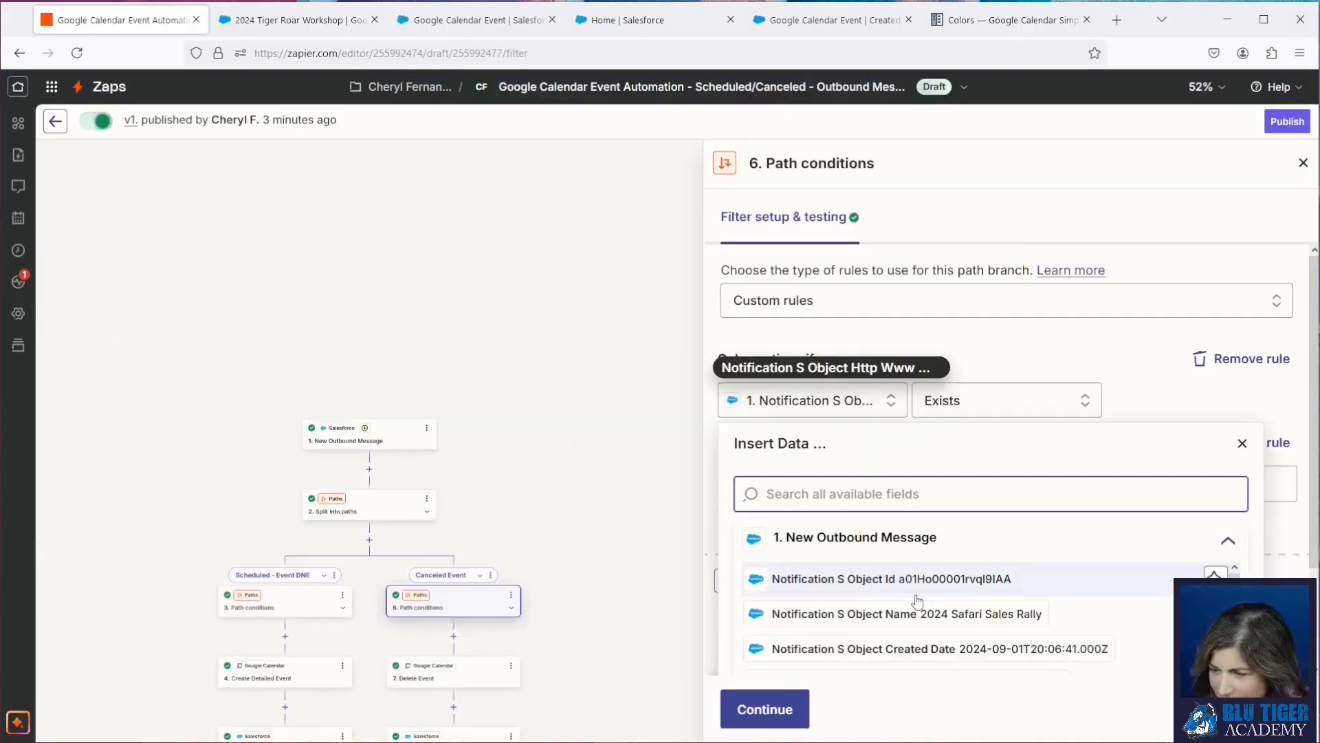
{"action": "left_click", "coordinate": [884, 485]}
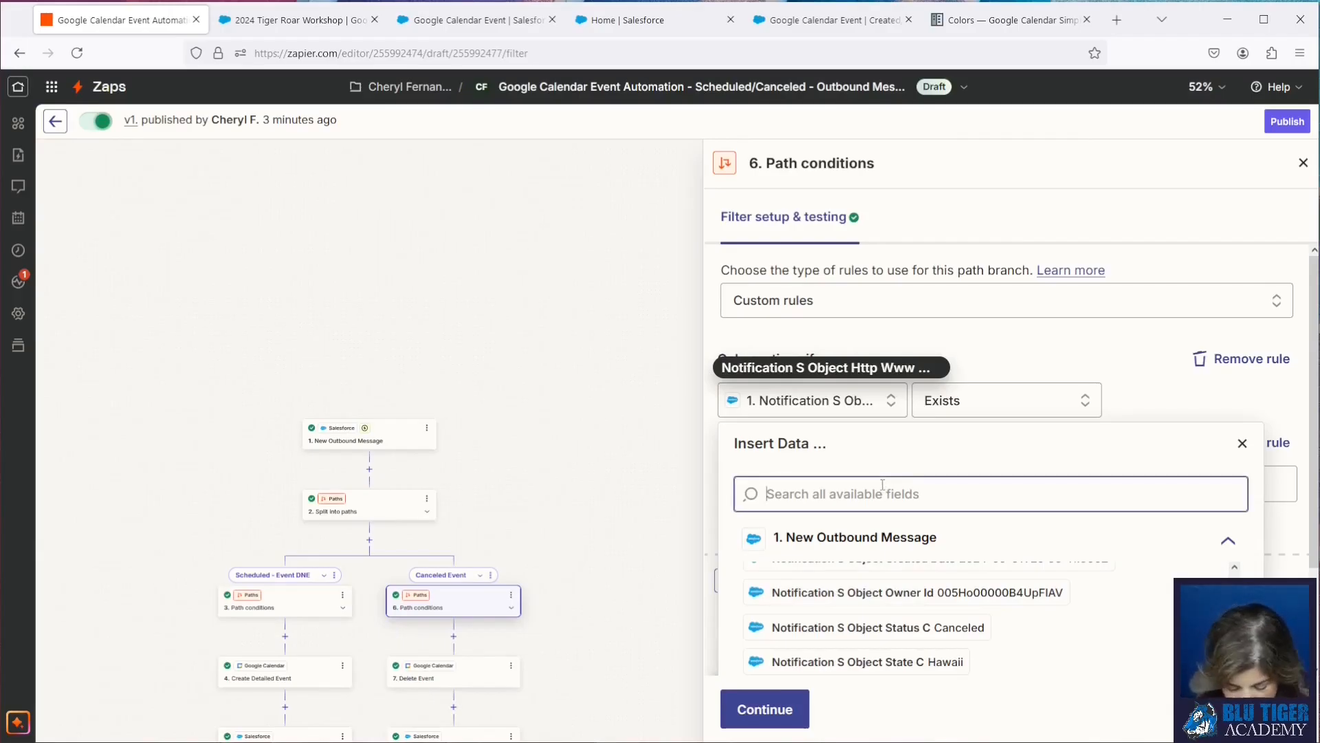
{"action": "type", "text": "googlr"}
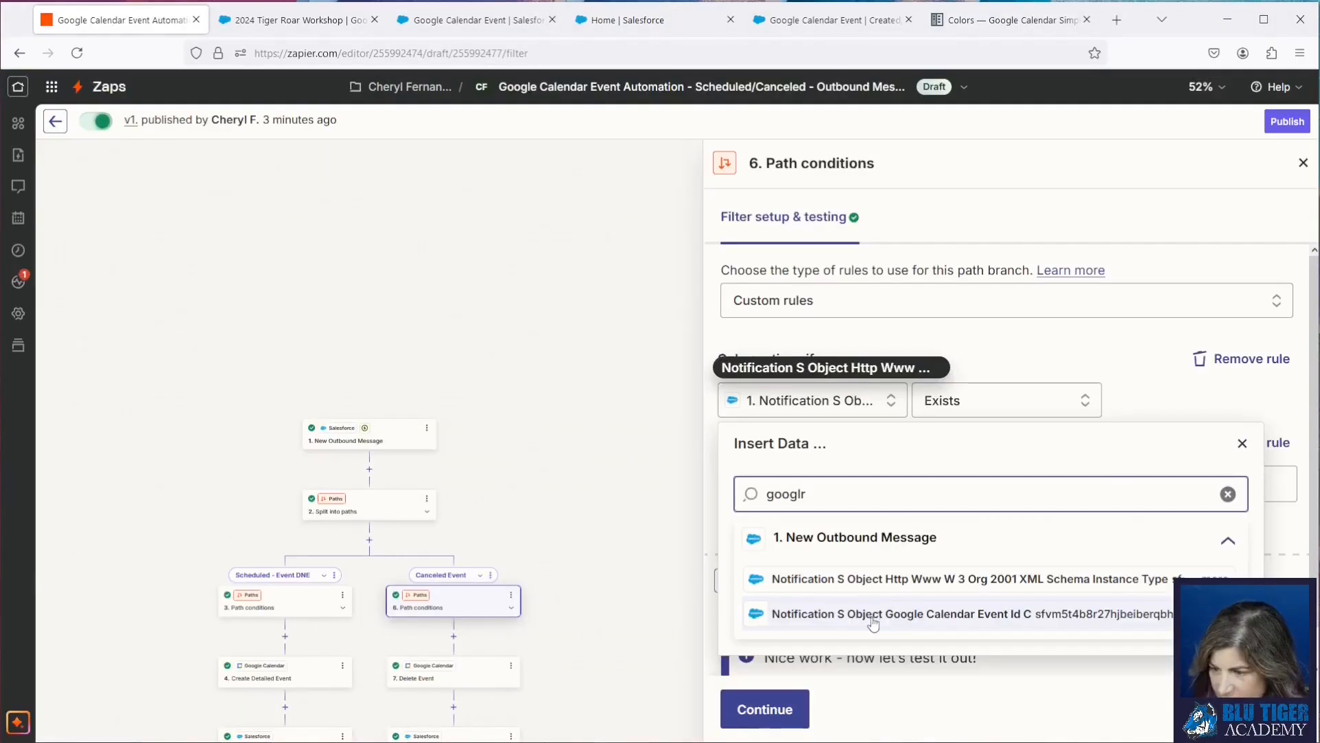
{"action": "left_click", "coordinate": [954, 617]}
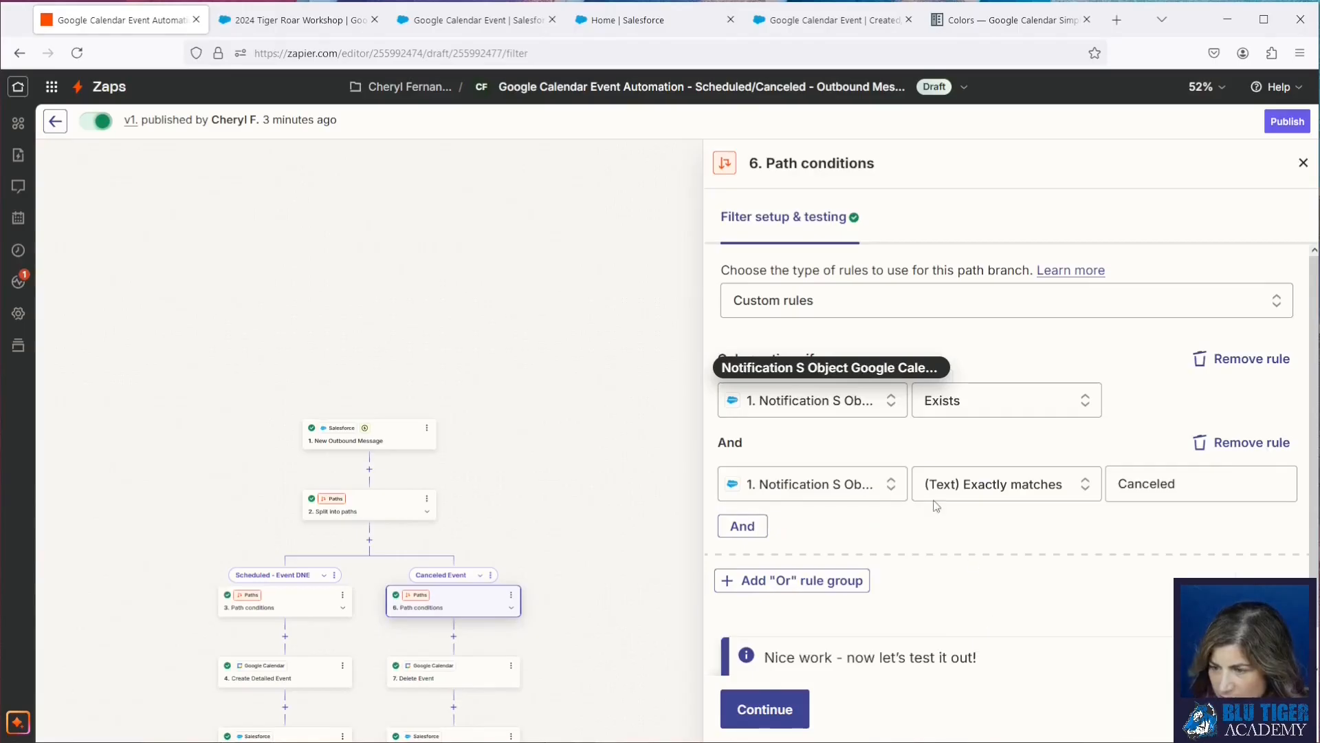
Step: Publish the edited Zap as a new version without a version name and open the Zap history
{"action": "left_click", "coordinate": [1287, 121]}
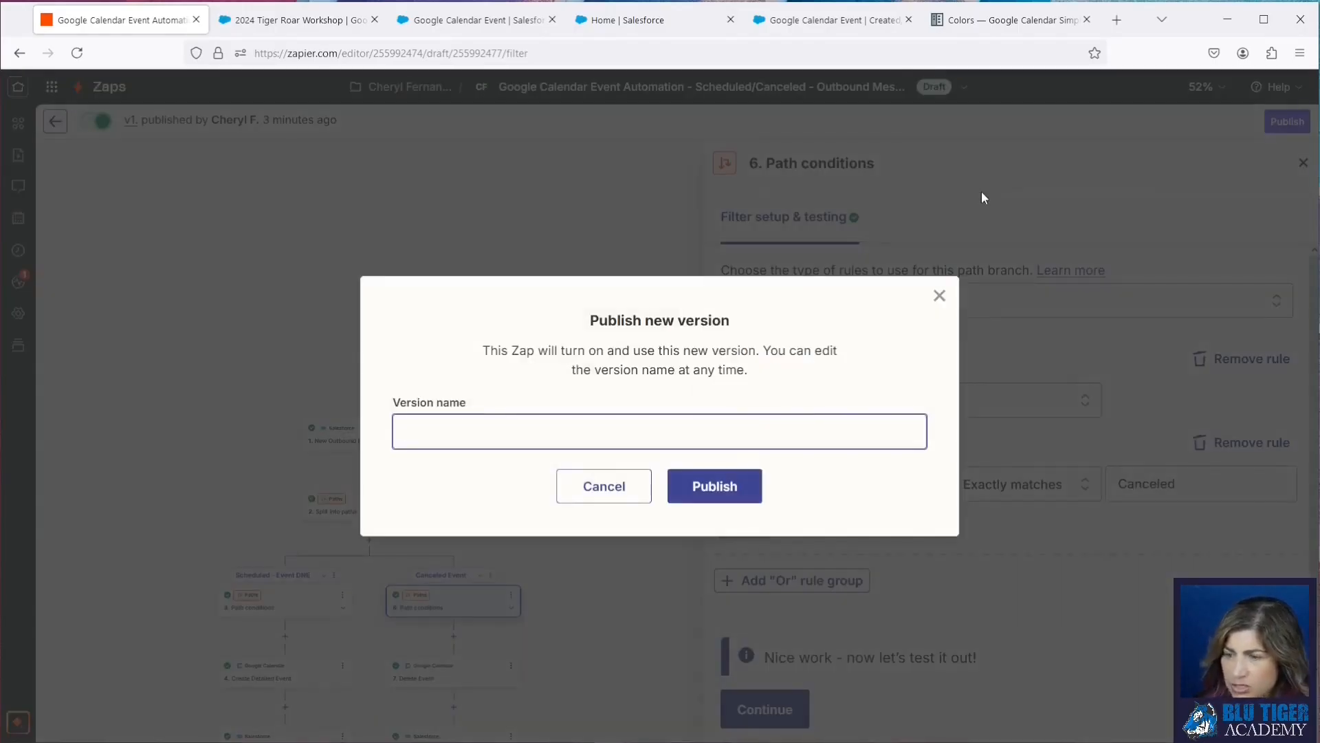
{"action": "left_click", "coordinate": [741, 488]}
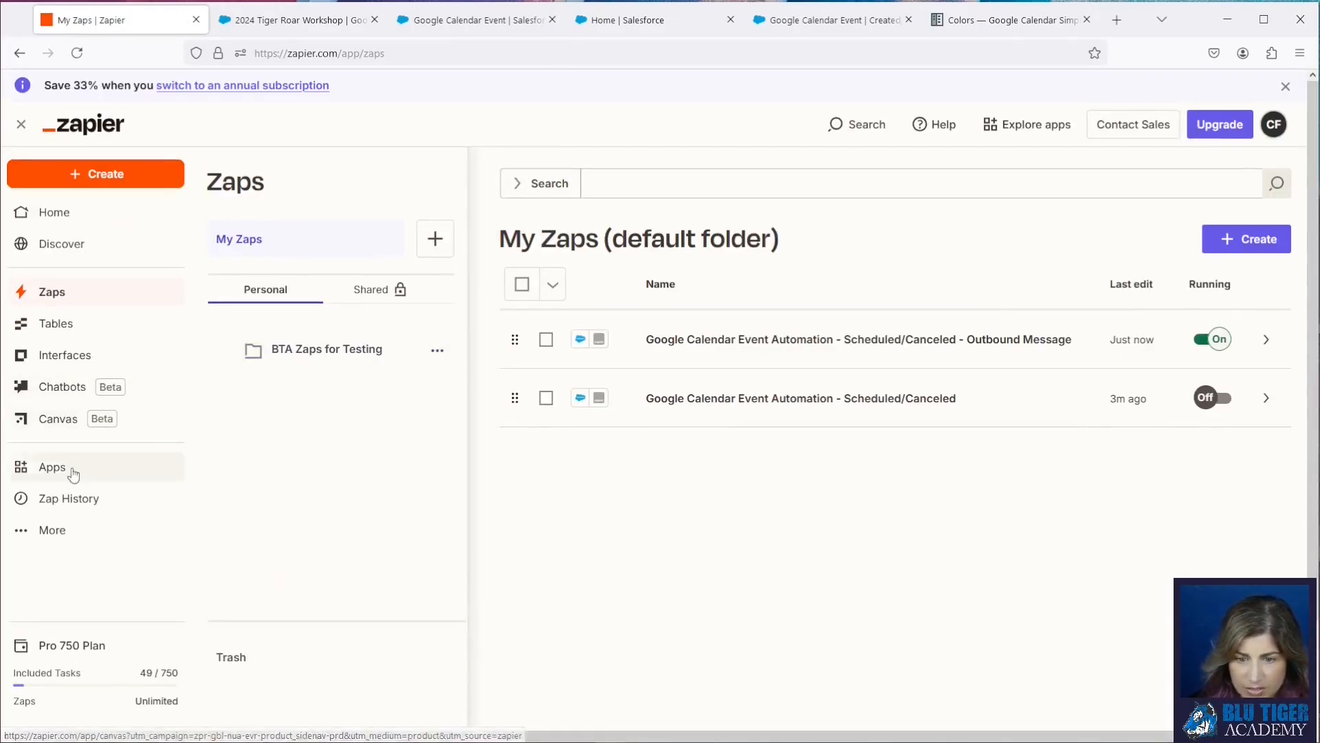
{"action": "left_click", "coordinate": [80, 500]}
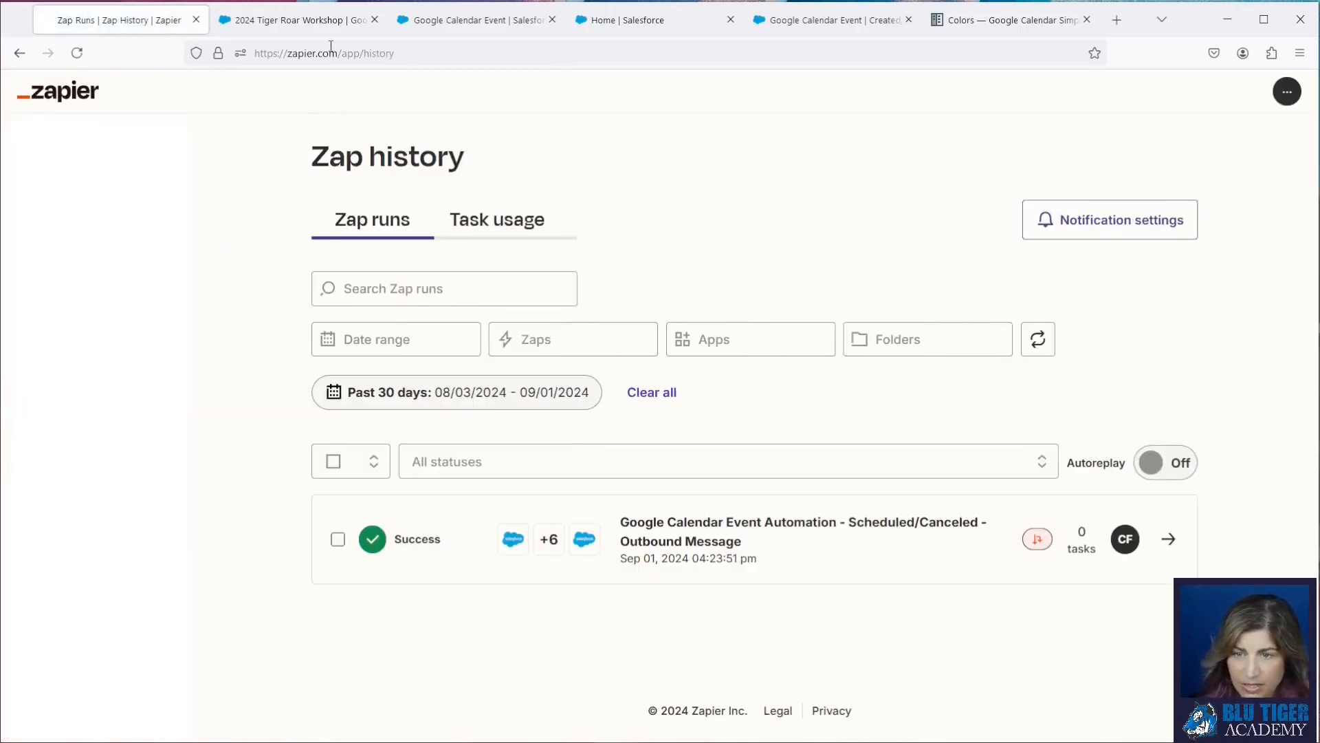
Step: Clone the 2024 Tiger Roar Workshop record in Salesforce with start and end dates of 9/20/2024 and save it
{"action": "left_click", "coordinate": [328, 31]}
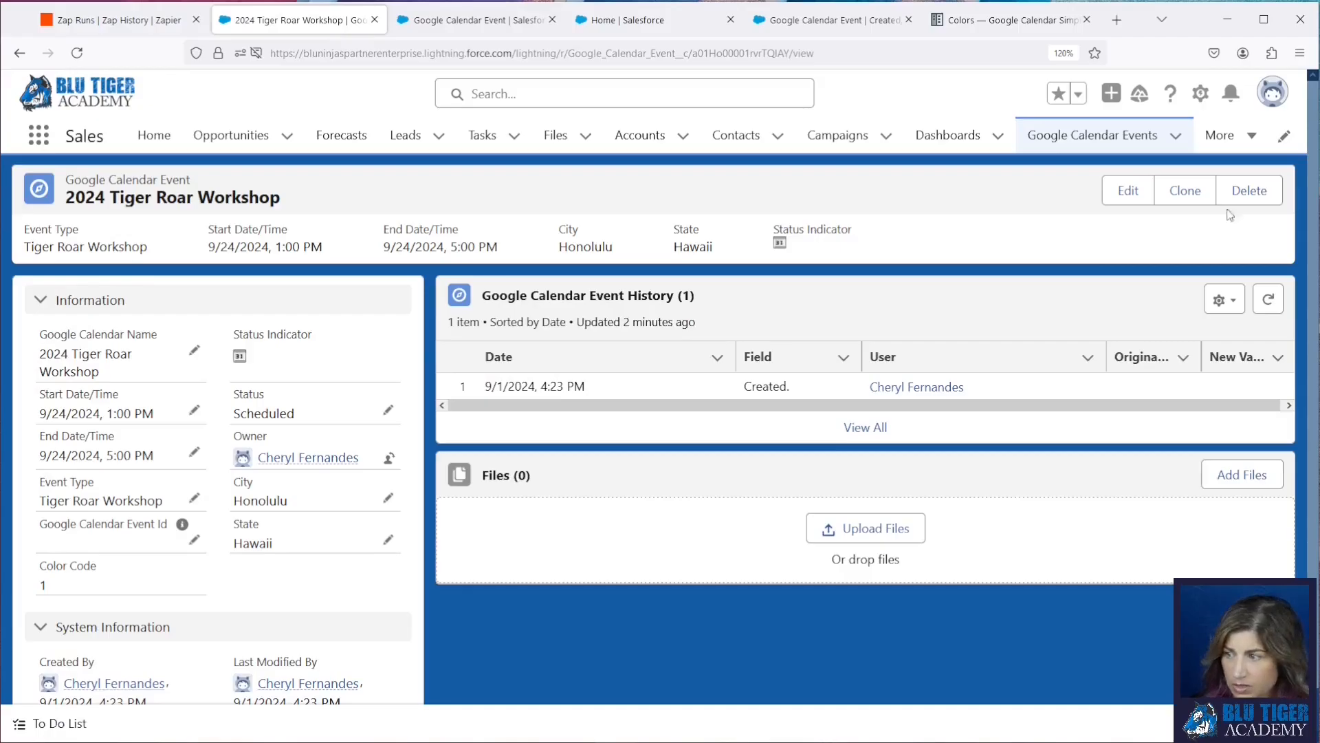
{"action": "left_click", "coordinate": [1184, 190]}
{"action": "left_click", "coordinate": [469, 357]}
{"action": "left_click", "coordinate": [486, 434]}
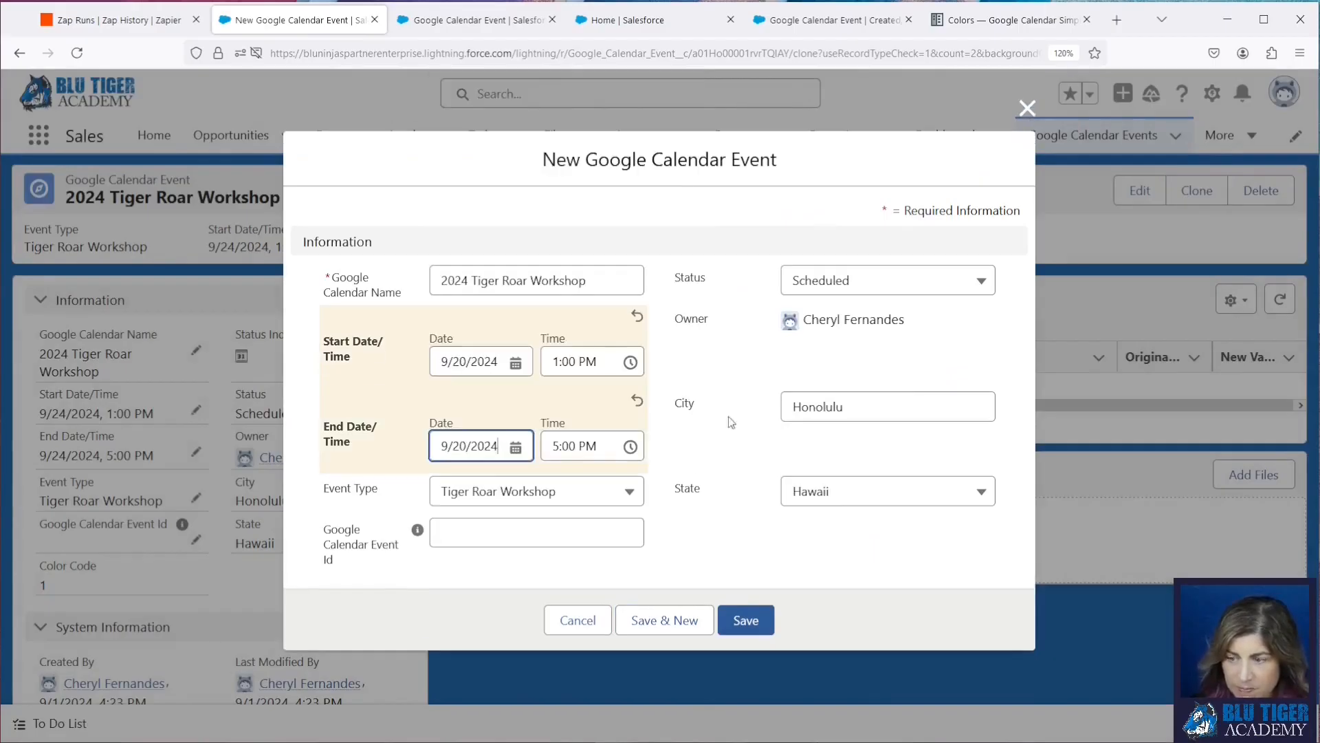
{"action": "left_click", "coordinate": [747, 609]}
Step: Refresh the Zap history and check the September 20 workshop in Google Calendar and its Salesforce record
{"action": "left_click", "coordinate": [114, 20]}
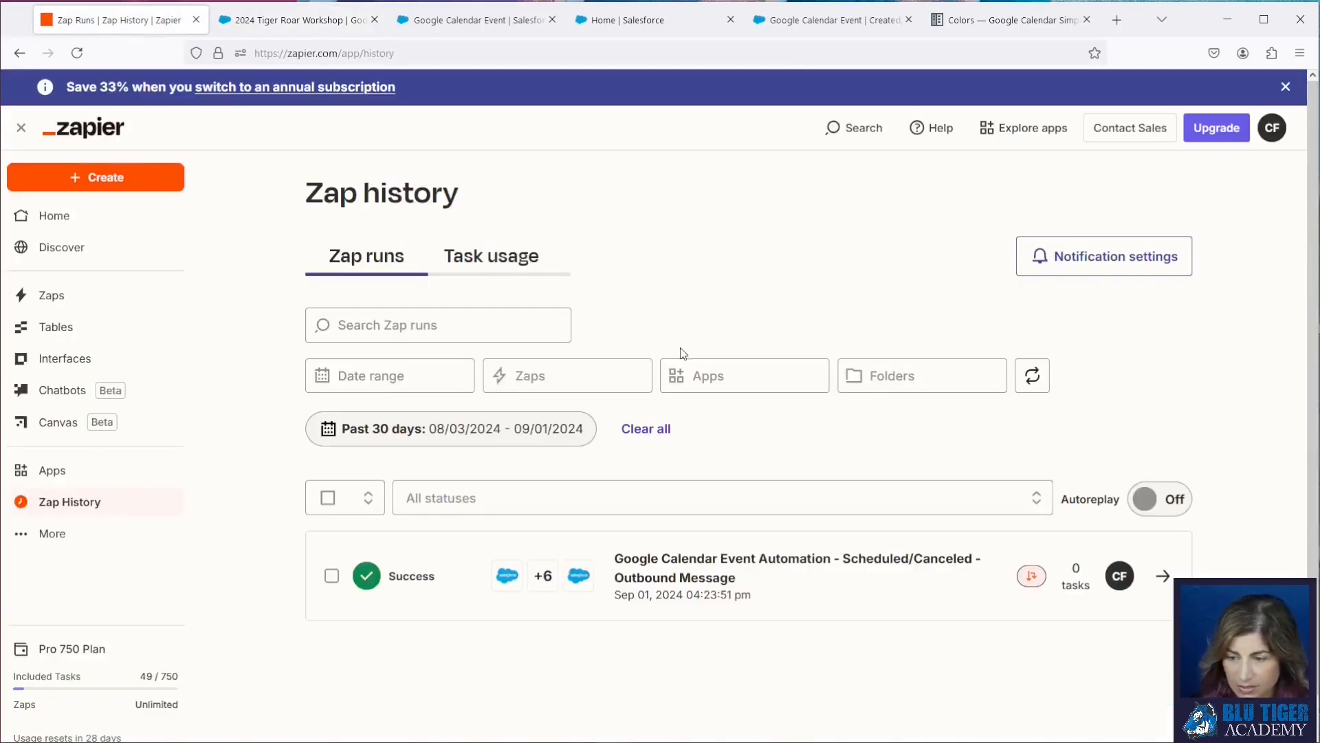
{"action": "left_click", "coordinate": [1032, 375]}
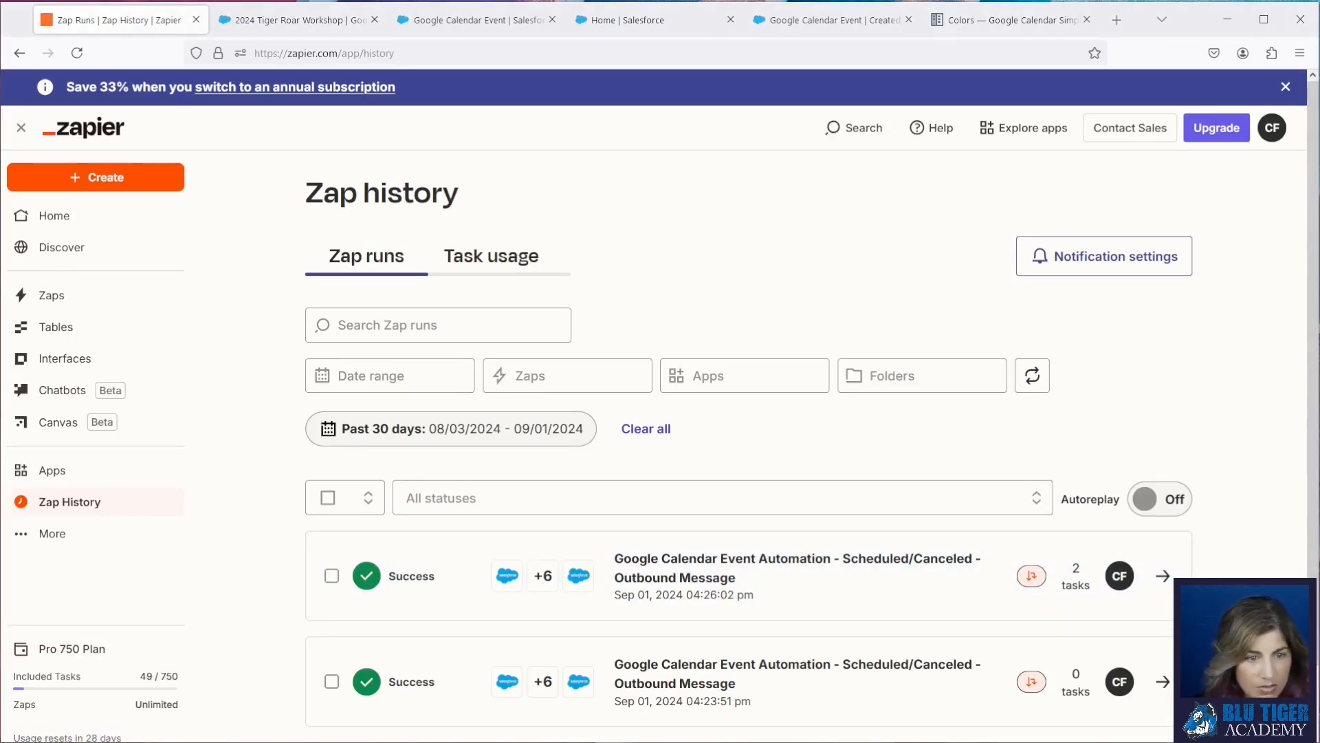
{"action": "left_click_drag", "start_coordinate": [1, 63], "coordinate": [437, 68]}
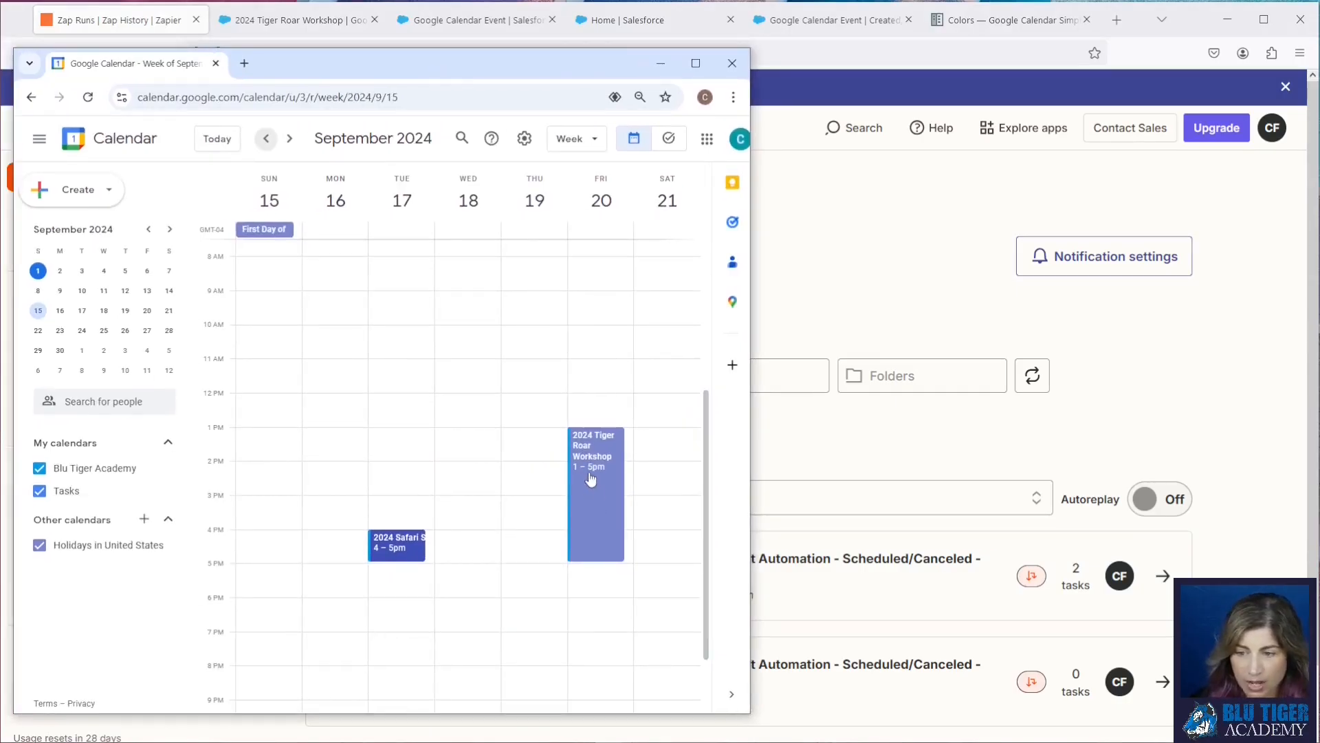
{"action": "key", "text": "alt+Tab"}
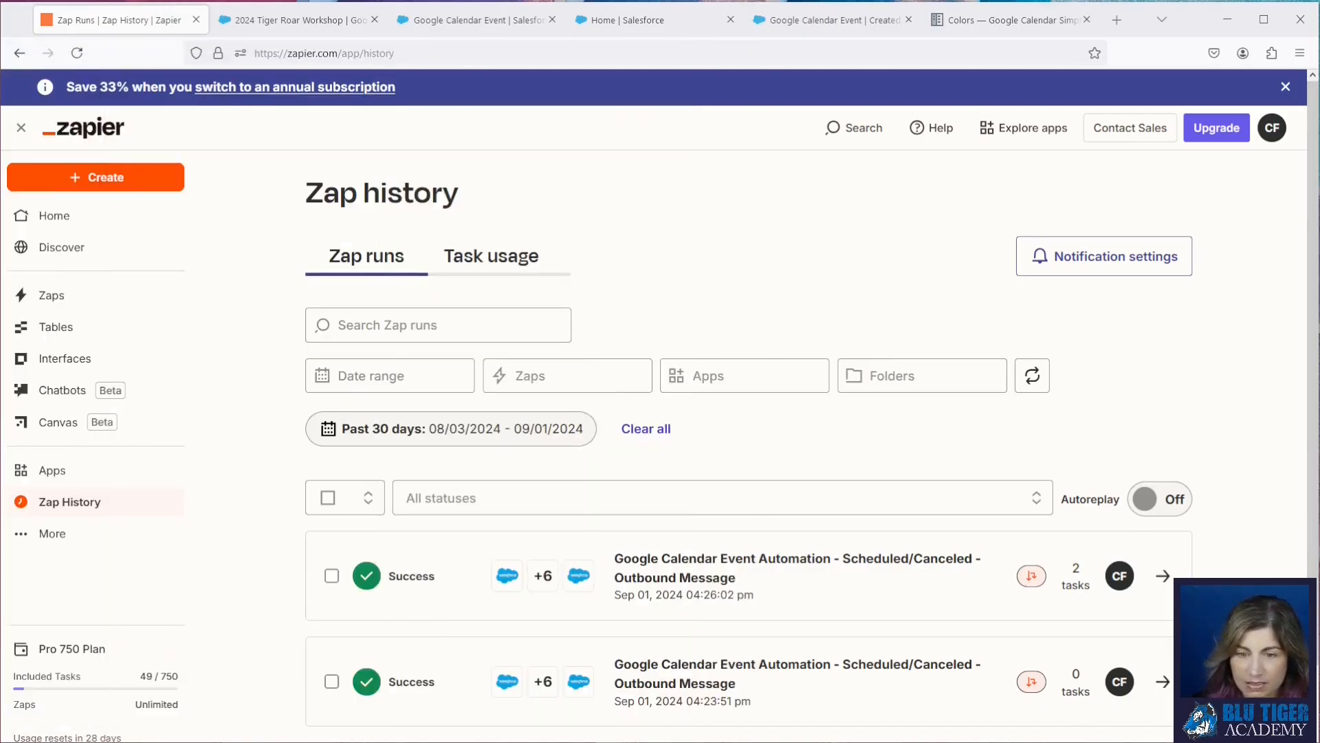
{"action": "left_click", "coordinate": [296, 20]}
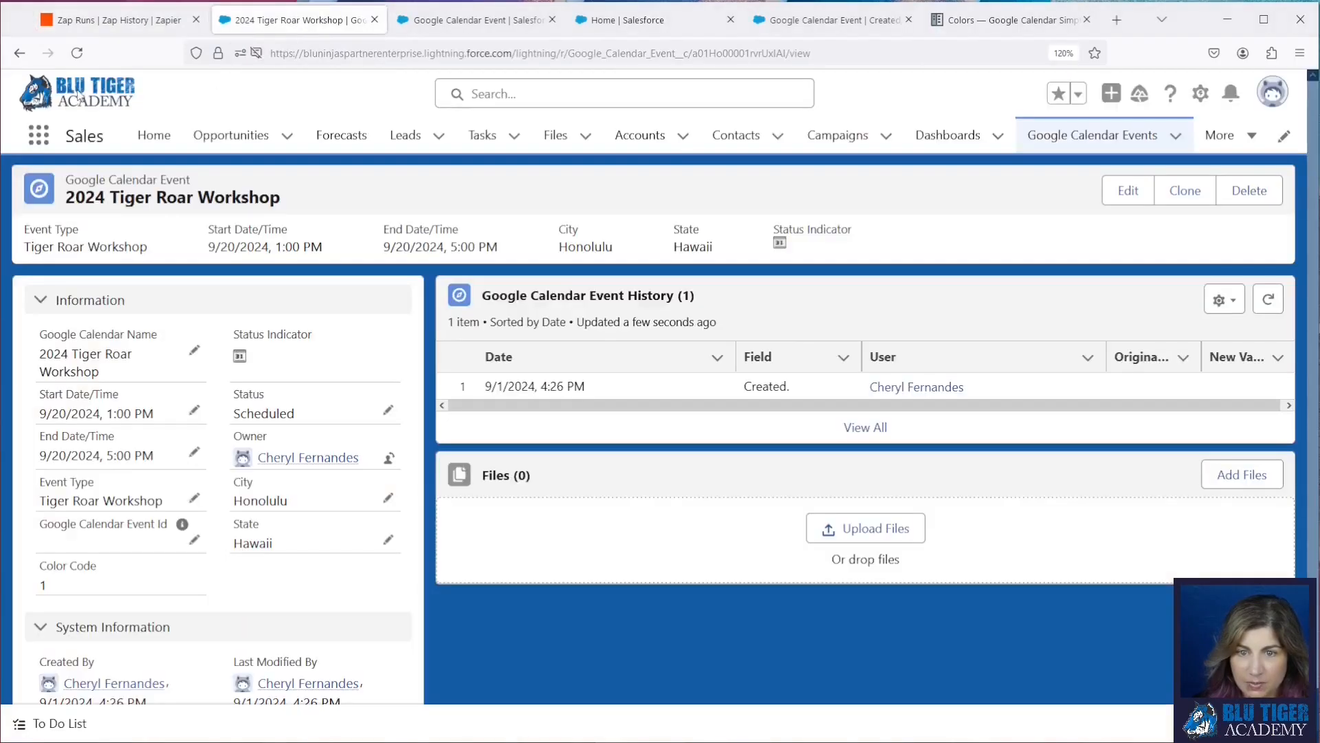
Step: Reload the 2024 Tiger Roar Workshop record, reschedule it to 9/21/2024 from 12:00 PM to 2:30 PM, and save
{"action": "left_click", "coordinate": [76, 53]}
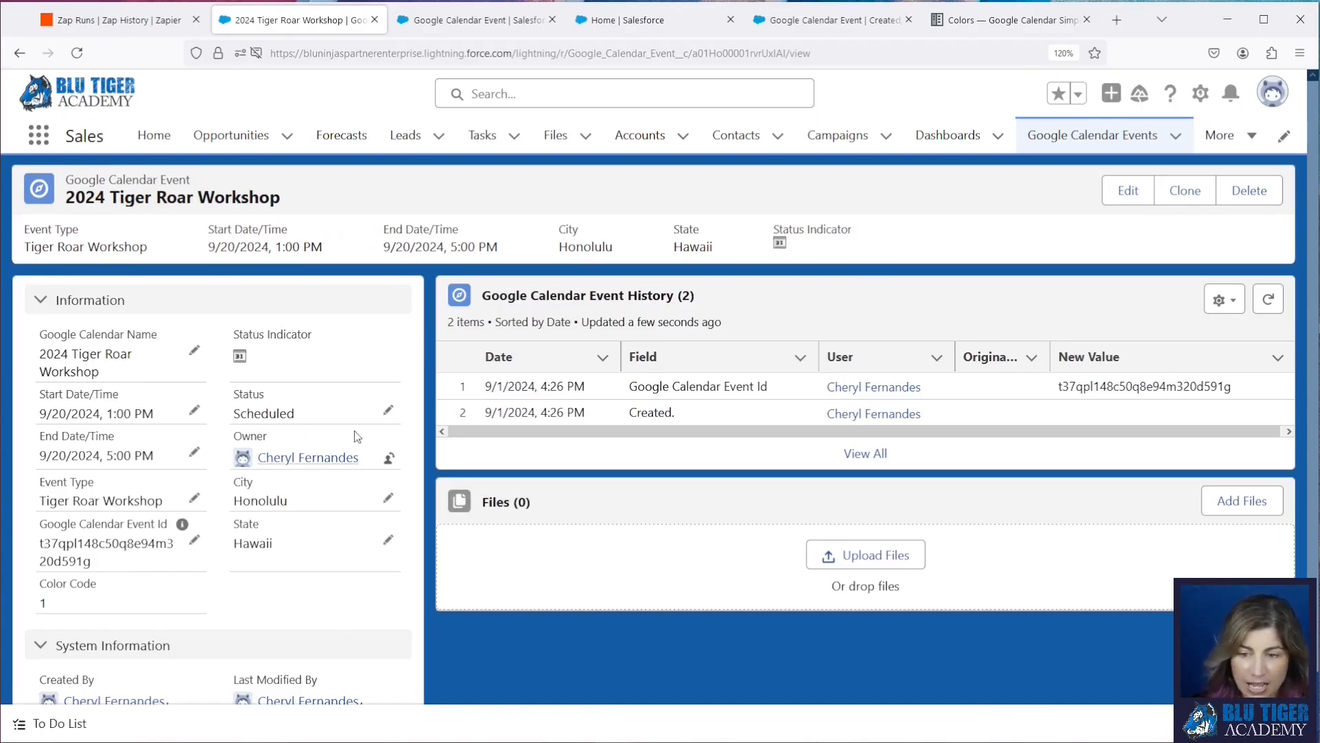
{"action": "left_click", "coordinate": [195, 411]}
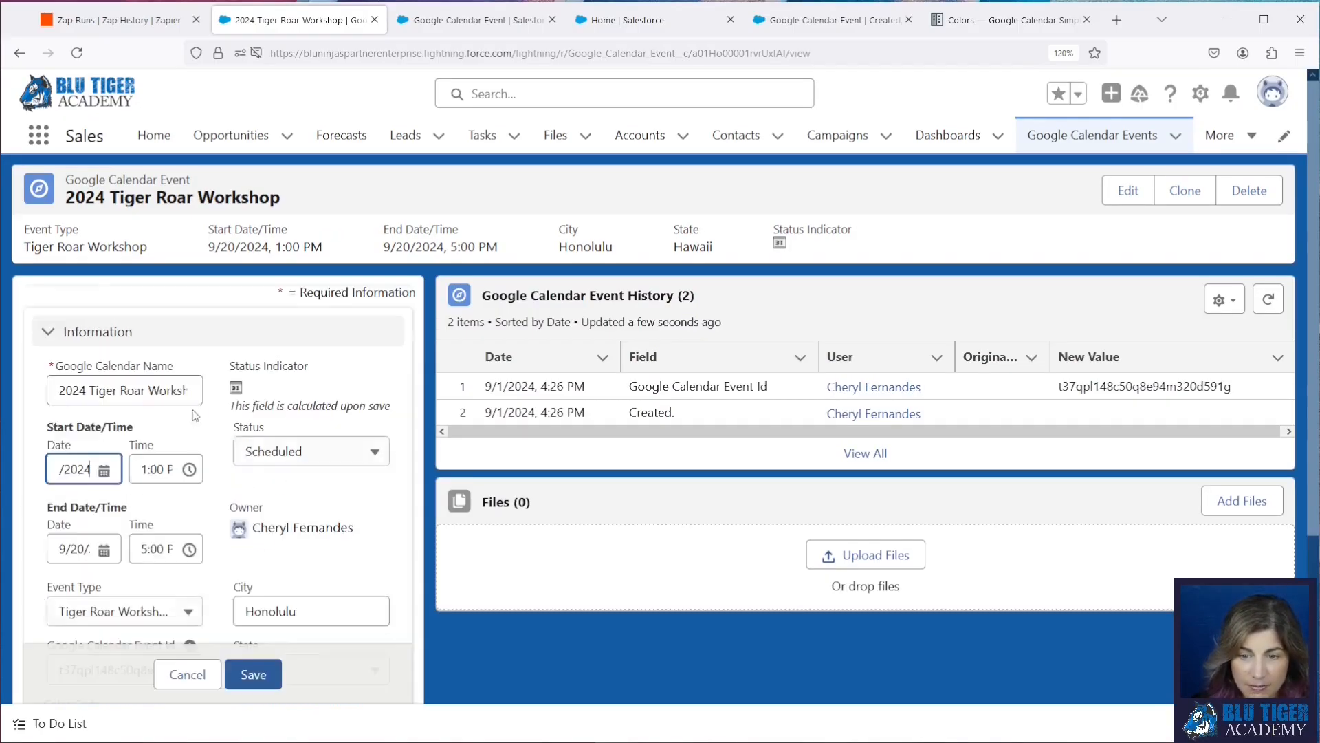
{"action": "left_click", "coordinate": [134, 469]}
{"action": "left_click", "coordinate": [206, 533]}
{"action": "left_click", "coordinate": [155, 548]}
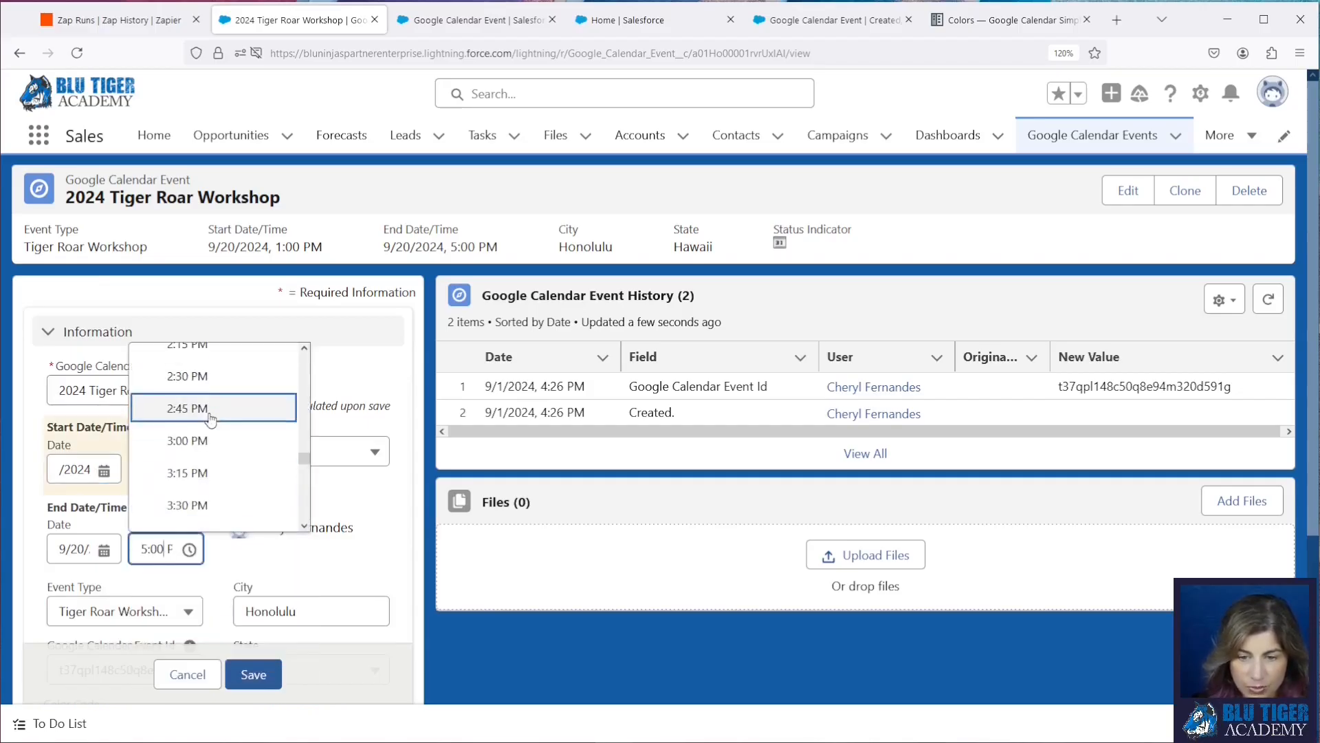
{"action": "left_click", "coordinate": [203, 416]}
{"action": "left_click", "coordinate": [74, 469]}
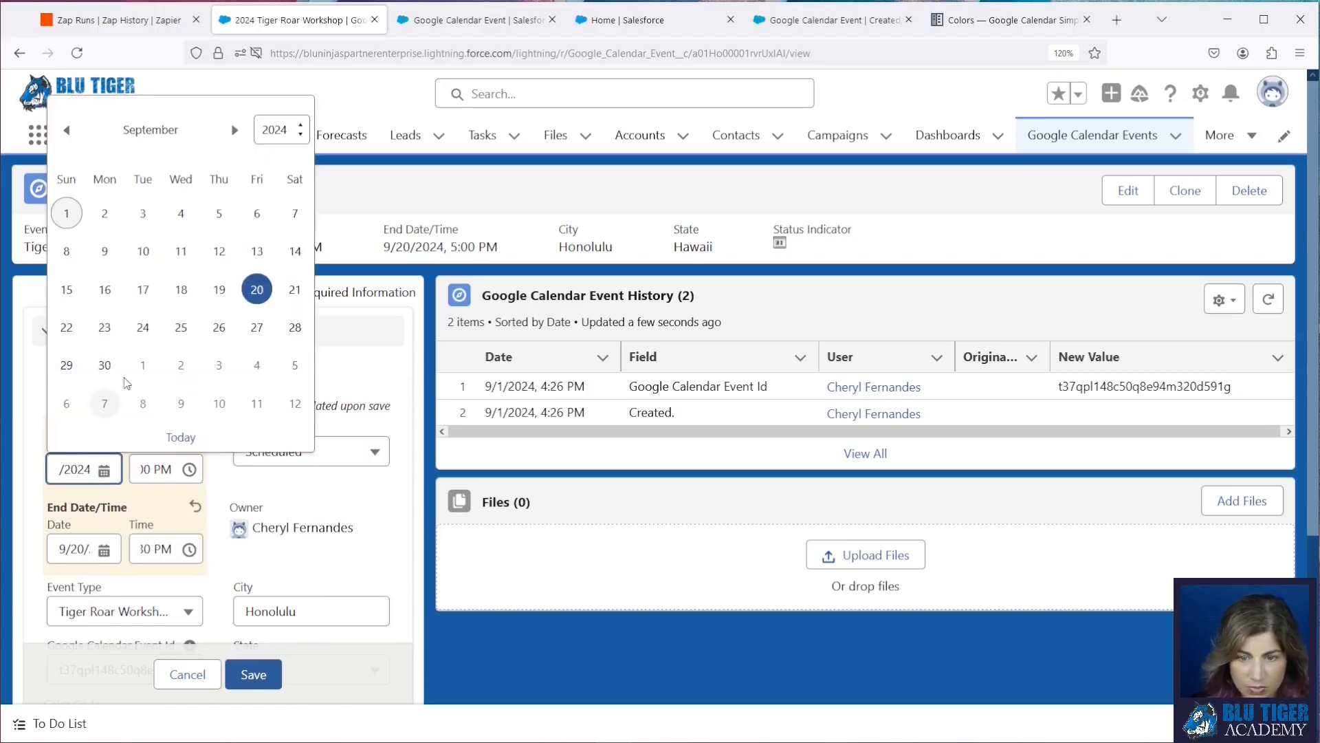
{"action": "left_click", "coordinate": [299, 296]}
{"action": "left_click", "coordinate": [76, 549]}
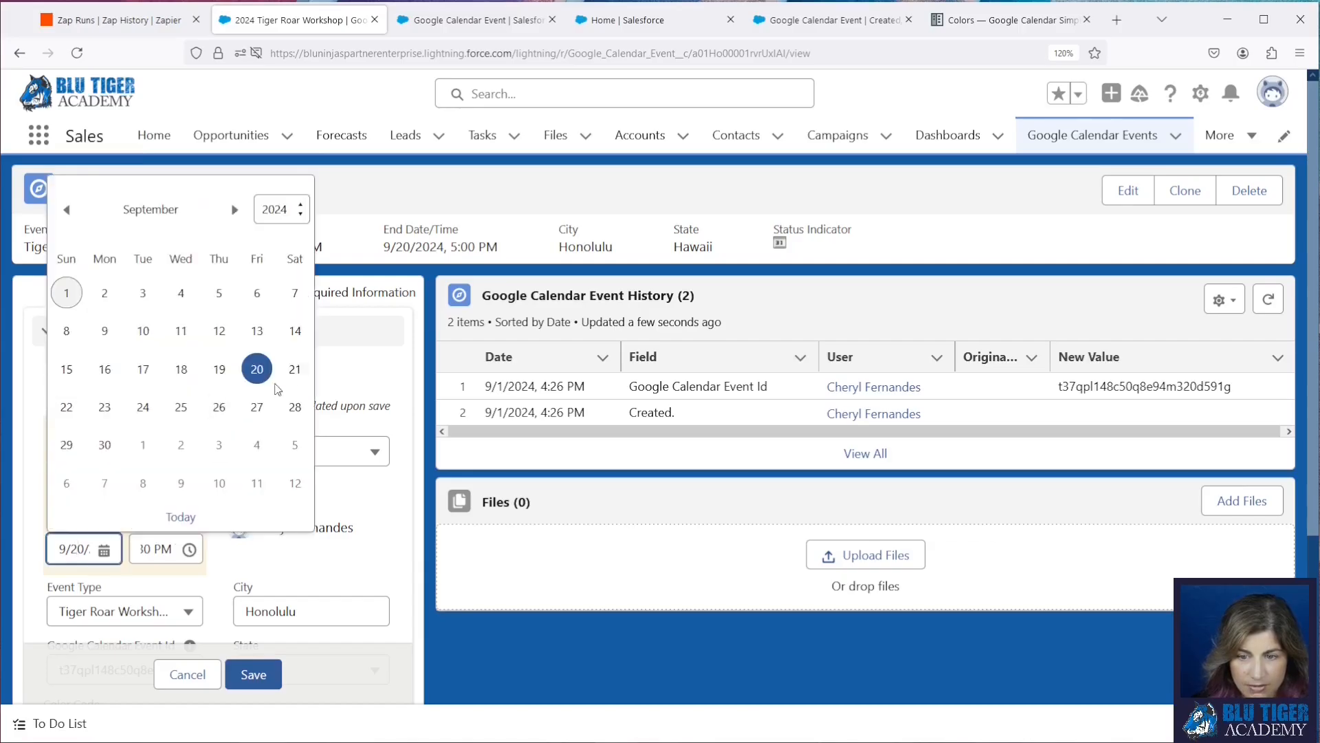
{"action": "left_click", "coordinate": [294, 371]}
{"action": "left_click", "coordinate": [276, 678]}
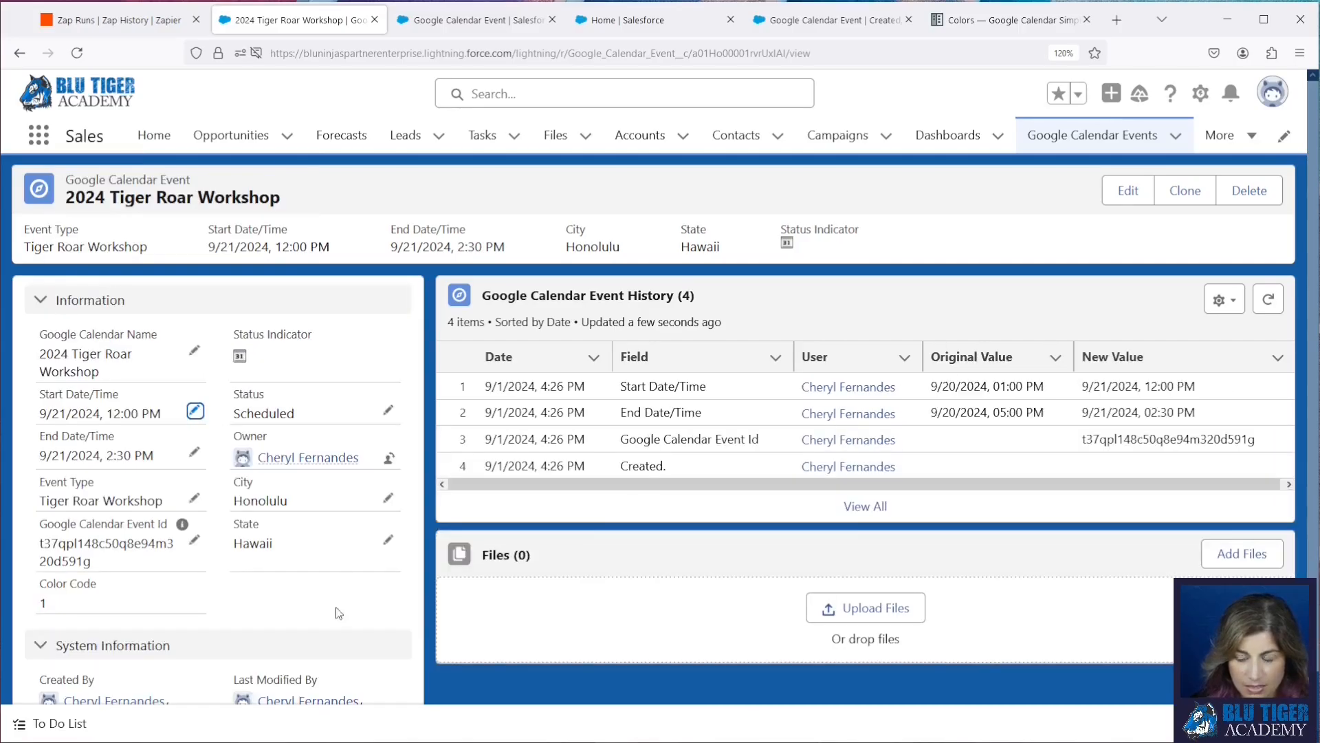
Step: Switch to Zapier, refresh the Zap history, and open the latest outbound message run's details
{"action": "left_click", "coordinate": [117, 20]}
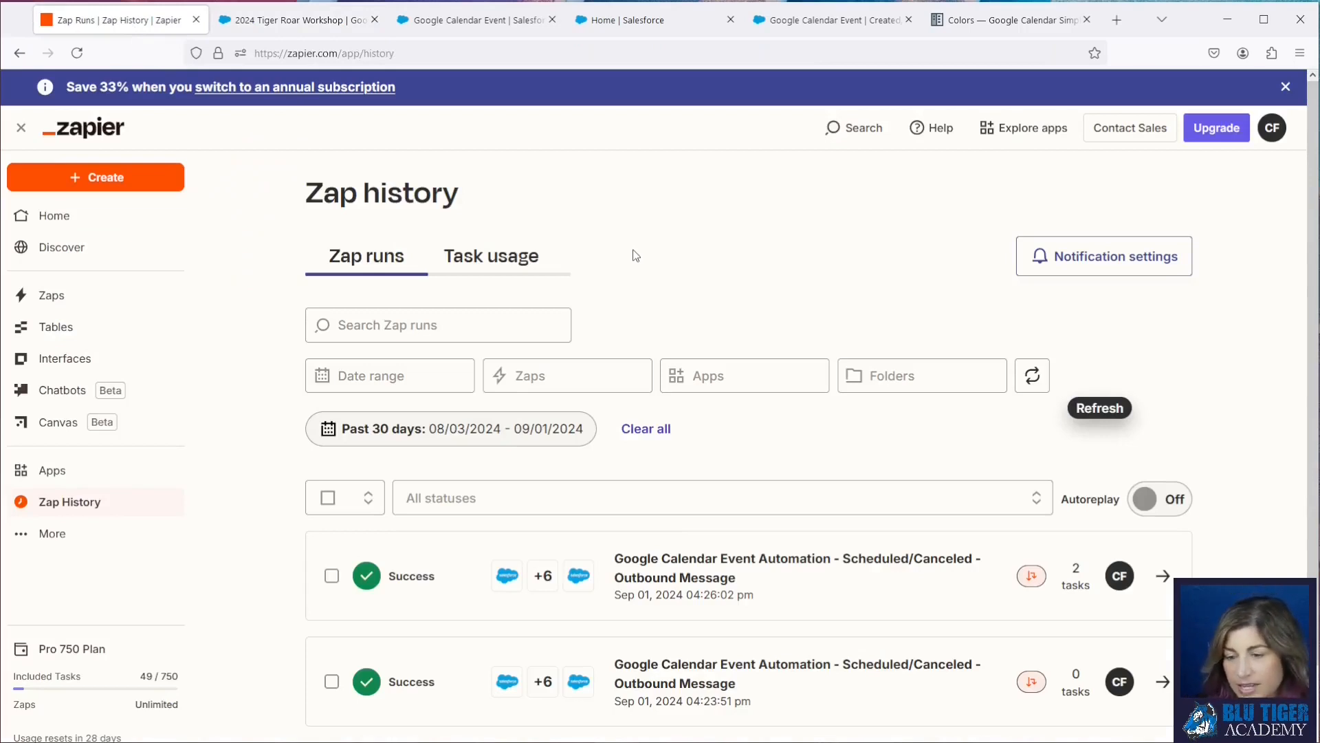
{"action": "left_click", "coordinate": [1030, 378]}
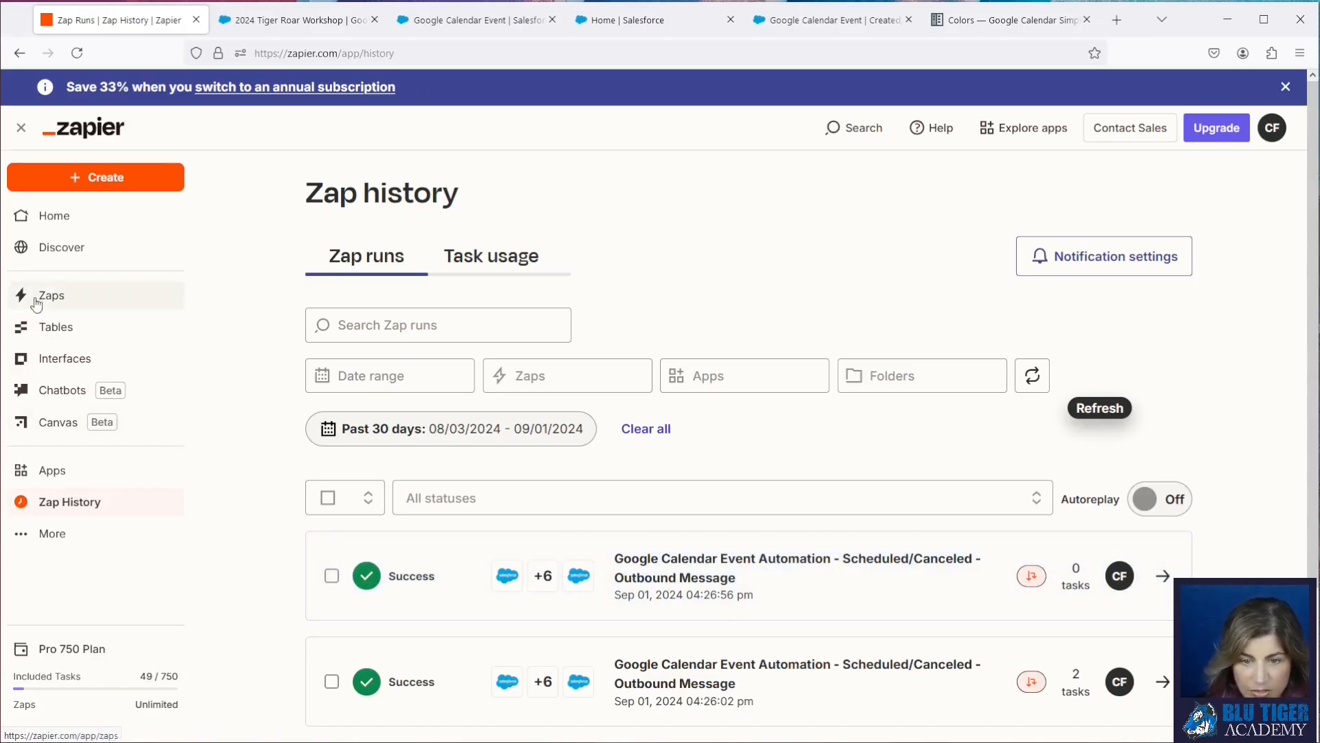
{"action": "left_click", "coordinate": [691, 615]}
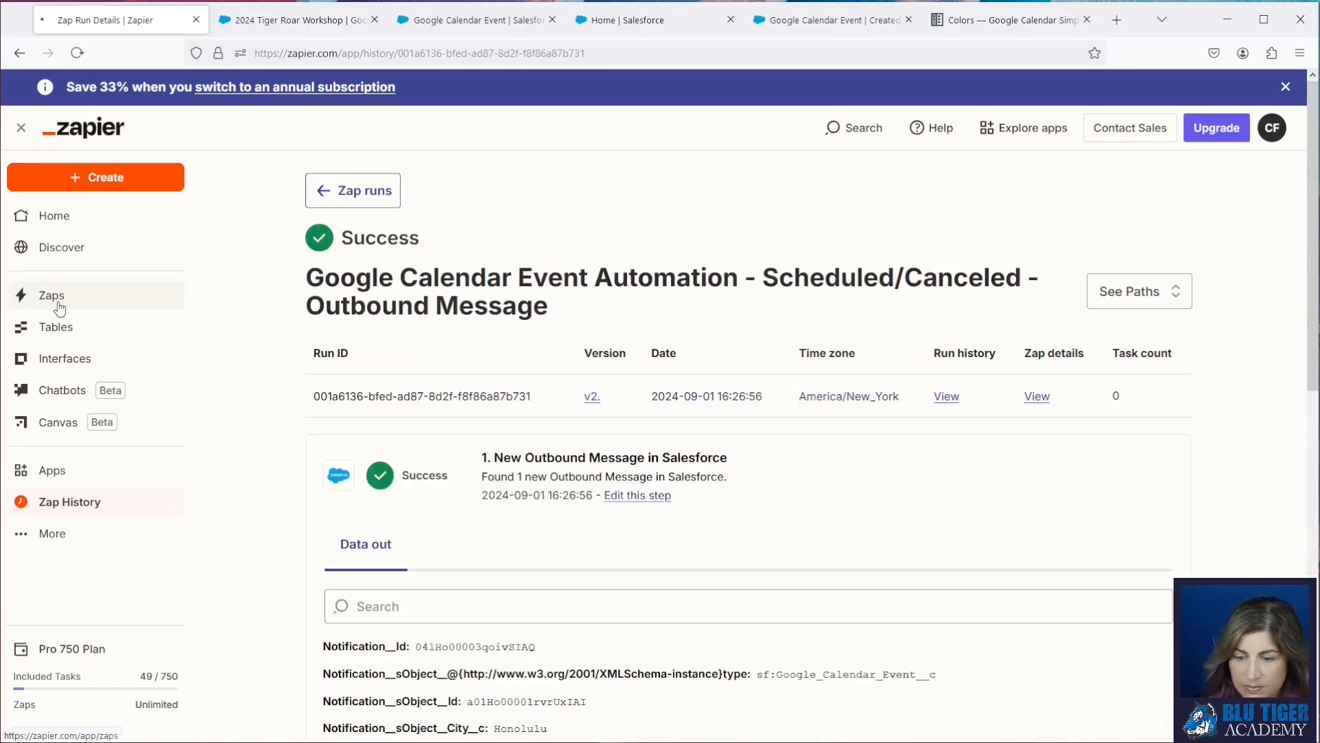
Step: Open the Google Calendar Event Automation - Scheduled/Canceled - Outbound Message Zap and start editing its draft
{"action": "left_click", "coordinate": [48, 296]}
{"action": "left_click", "coordinate": [703, 313]}
{"action": "left_click", "coordinate": [1211, 90]}
{"action": "left_click", "coordinate": [1149, 171]}
{"action": "left_click", "coordinate": [1205, 89]}
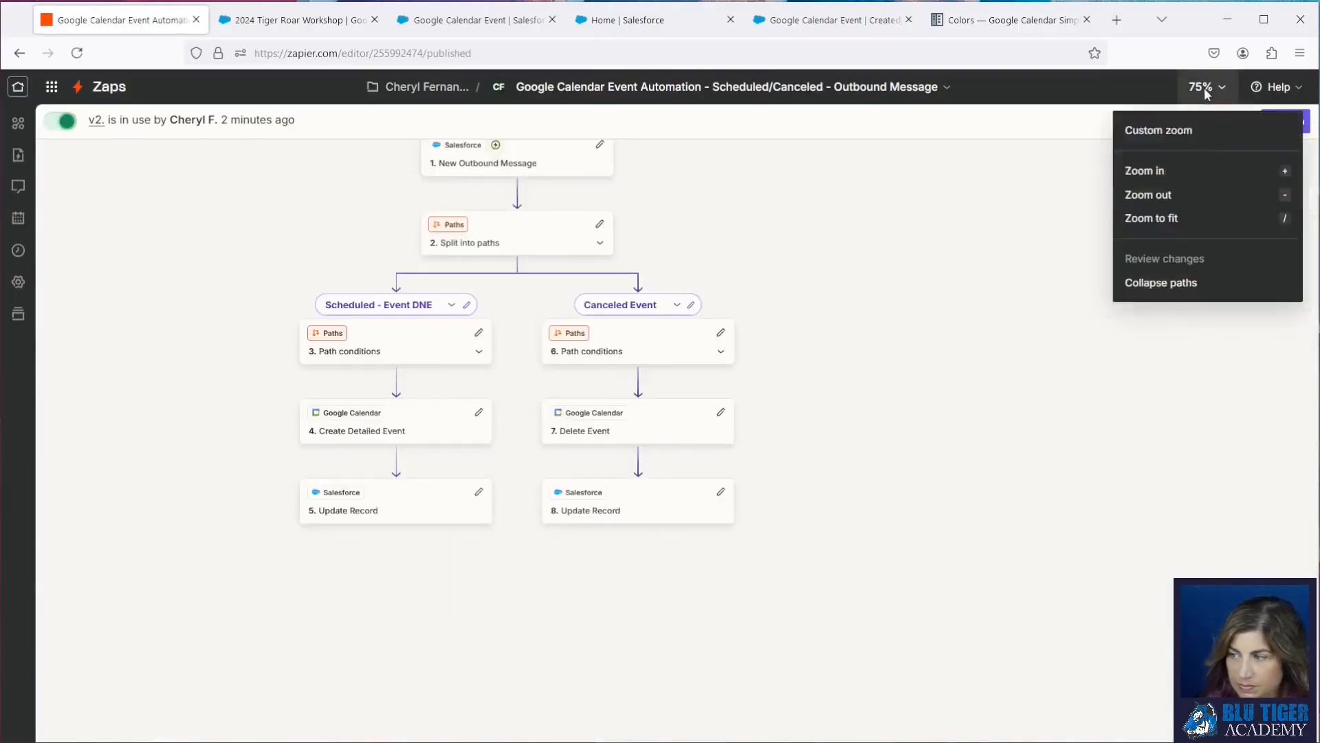
{"action": "left_click", "coordinate": [1149, 171]}
{"action": "left_click_drag", "start_coordinate": [908, 289], "coordinate": [947, 389]}
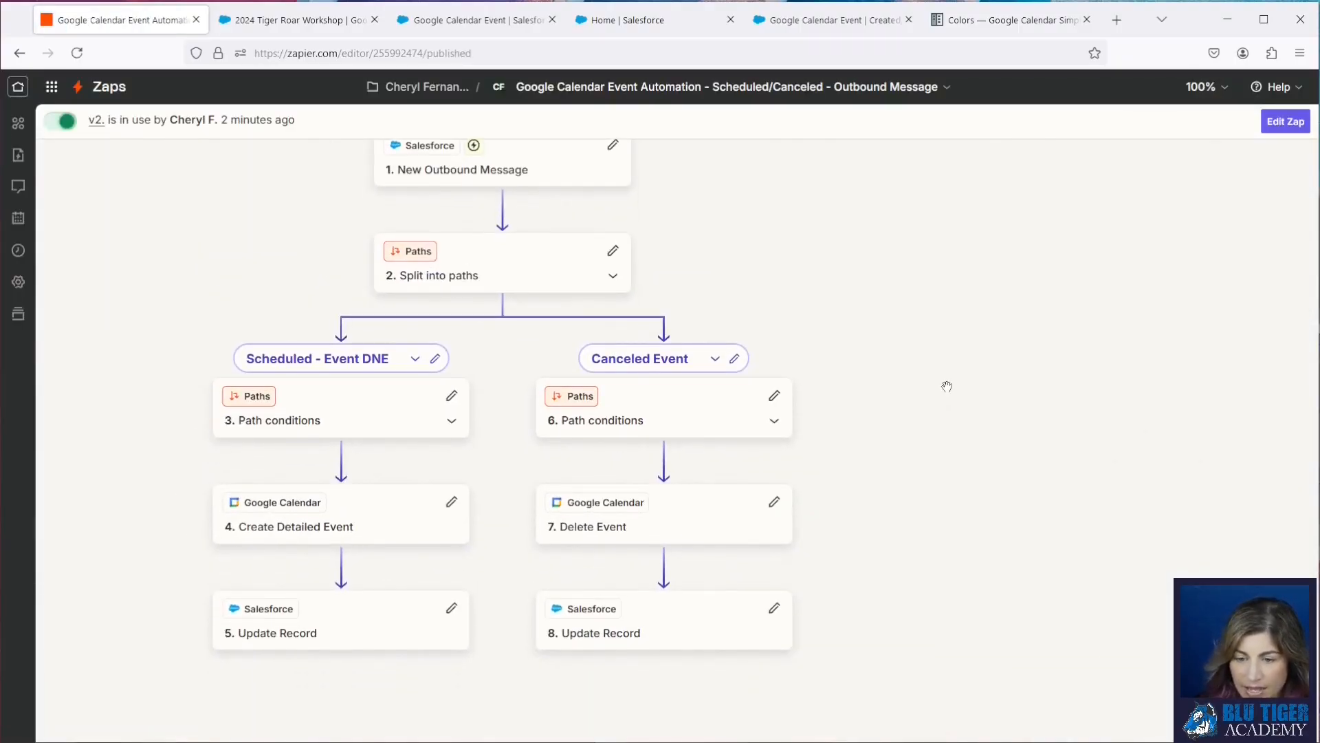
{"action": "left_click", "coordinate": [1285, 121]}
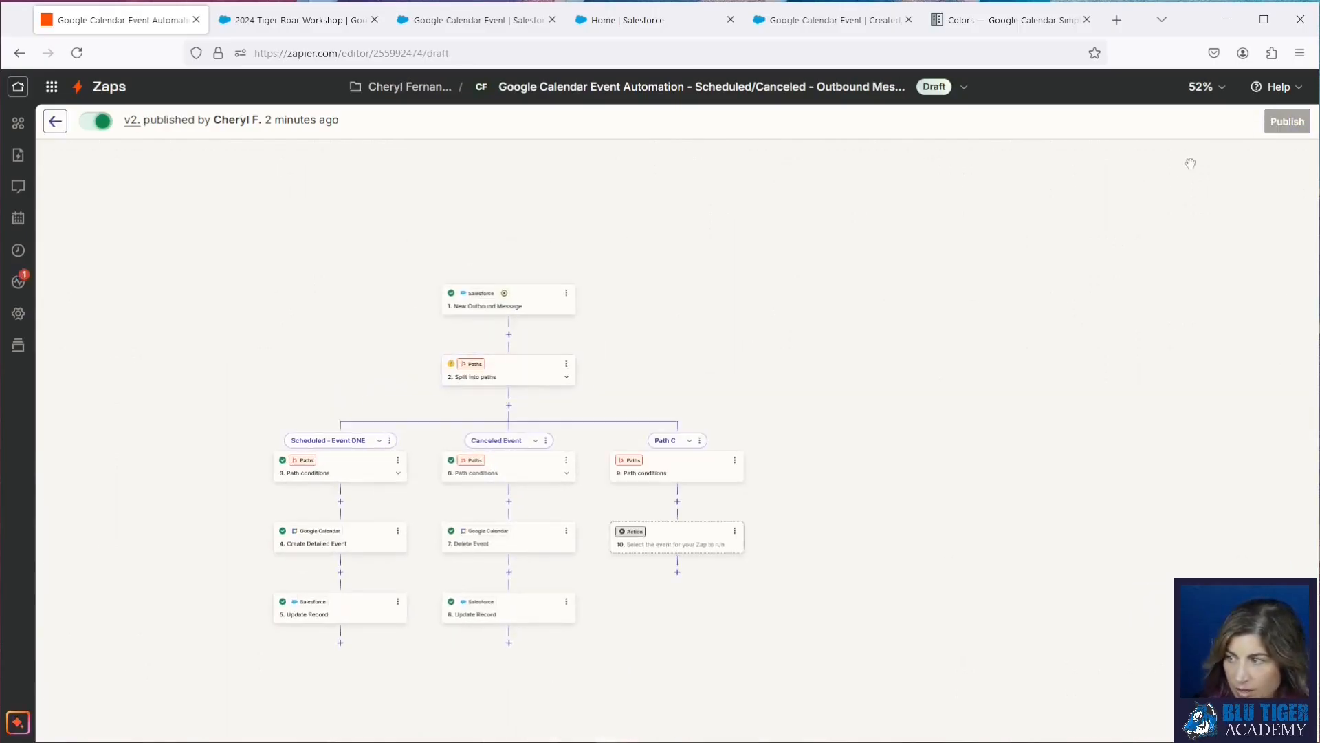
Step: Rename Path C as Schedule - Event Exists
{"action": "left_click", "coordinate": [1208, 83]}
{"action": "left_click", "coordinate": [1145, 170]}
{"action": "left_click", "coordinate": [1144, 170]}
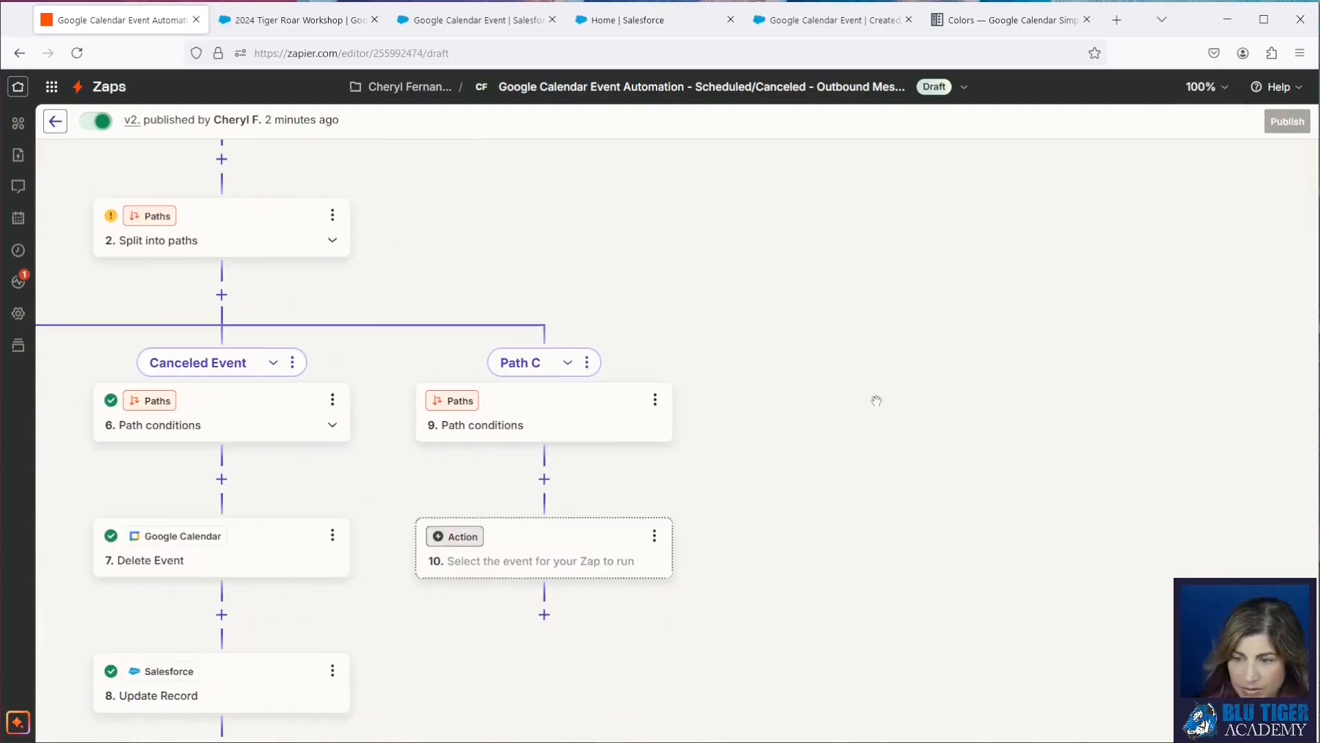
{"action": "left_click", "coordinate": [587, 363]}
{"action": "left_click", "coordinate": [660, 371]}
{"action": "type", "text": "Schedule"}
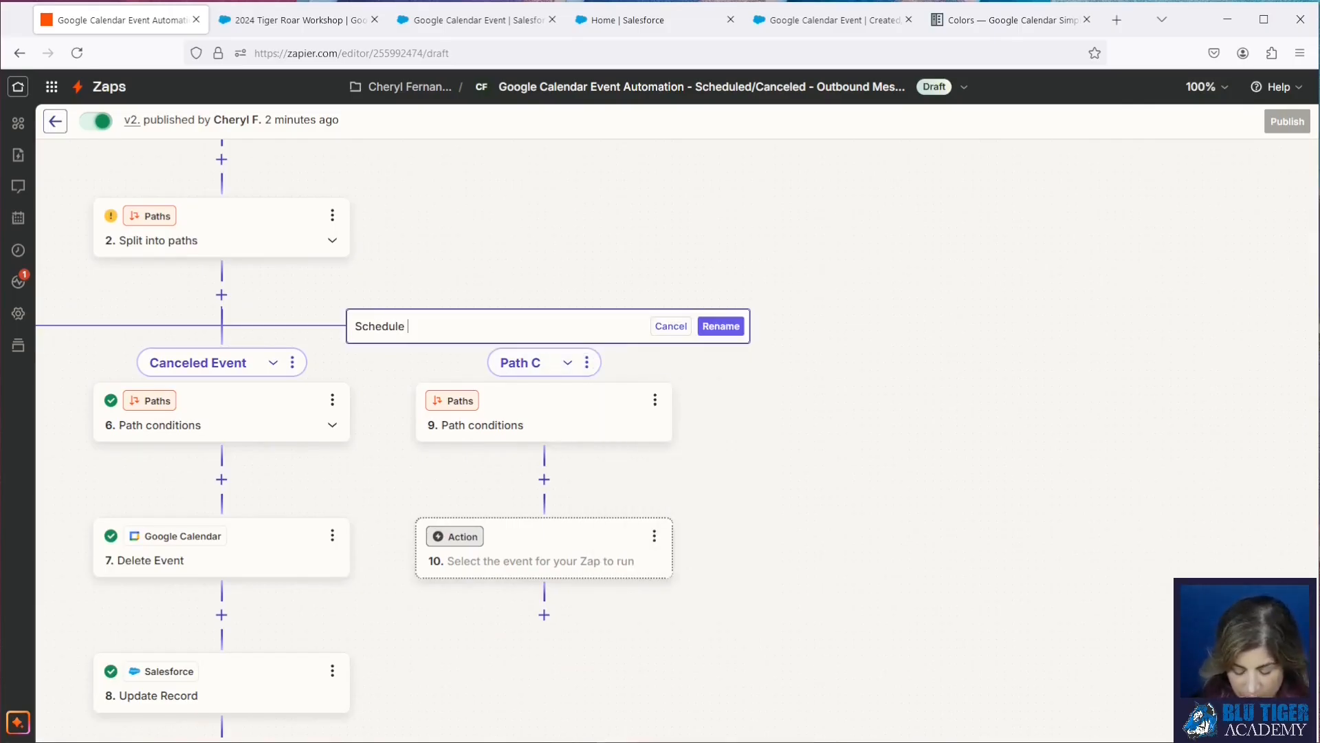
{"action": "type", "text": " - Exists"}
{"action": "type", "text": "vent Exists"}
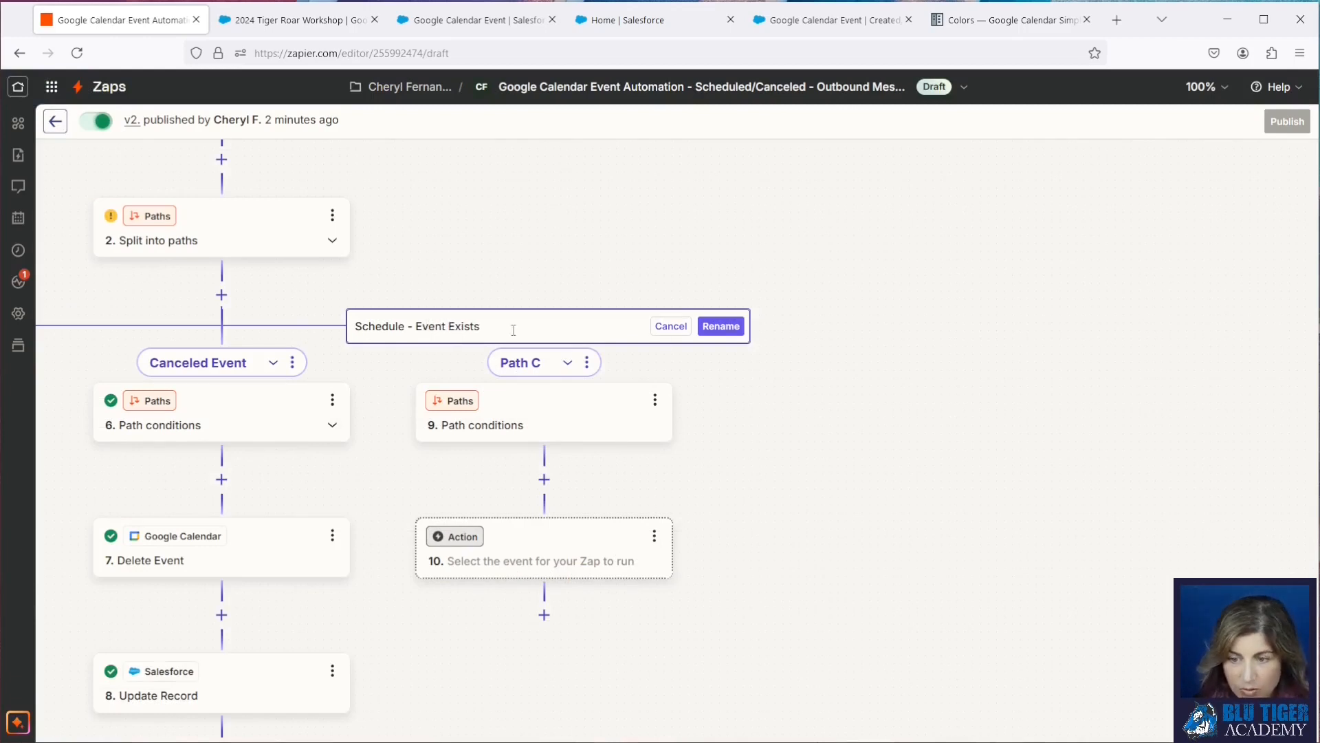
{"action": "left_click", "coordinate": [721, 326]}
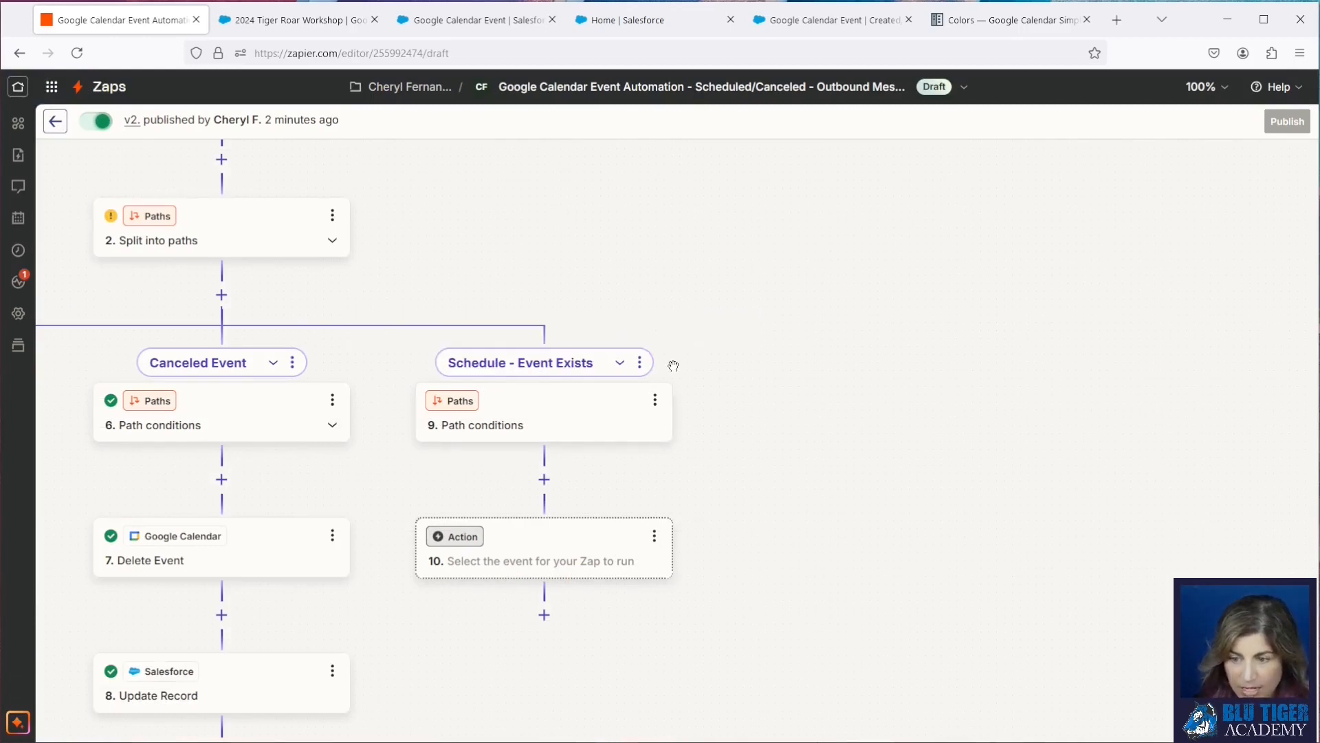
Step: In the Schedule - Event Exists path conditions, require Notification S Object Google Calendar Event Id C to exist
{"action": "left_click", "coordinate": [534, 415]}
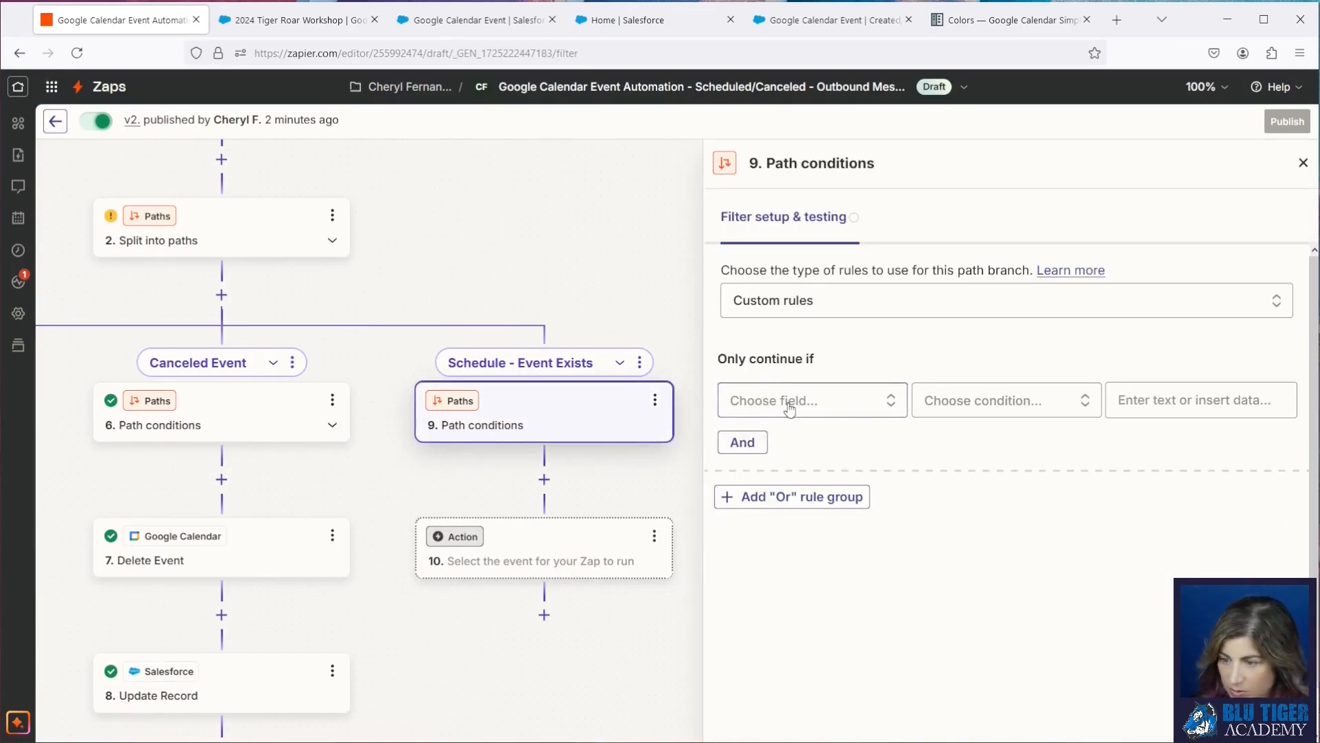
{"action": "left_click", "coordinate": [791, 403]}
{"action": "type", "text": "googl"}
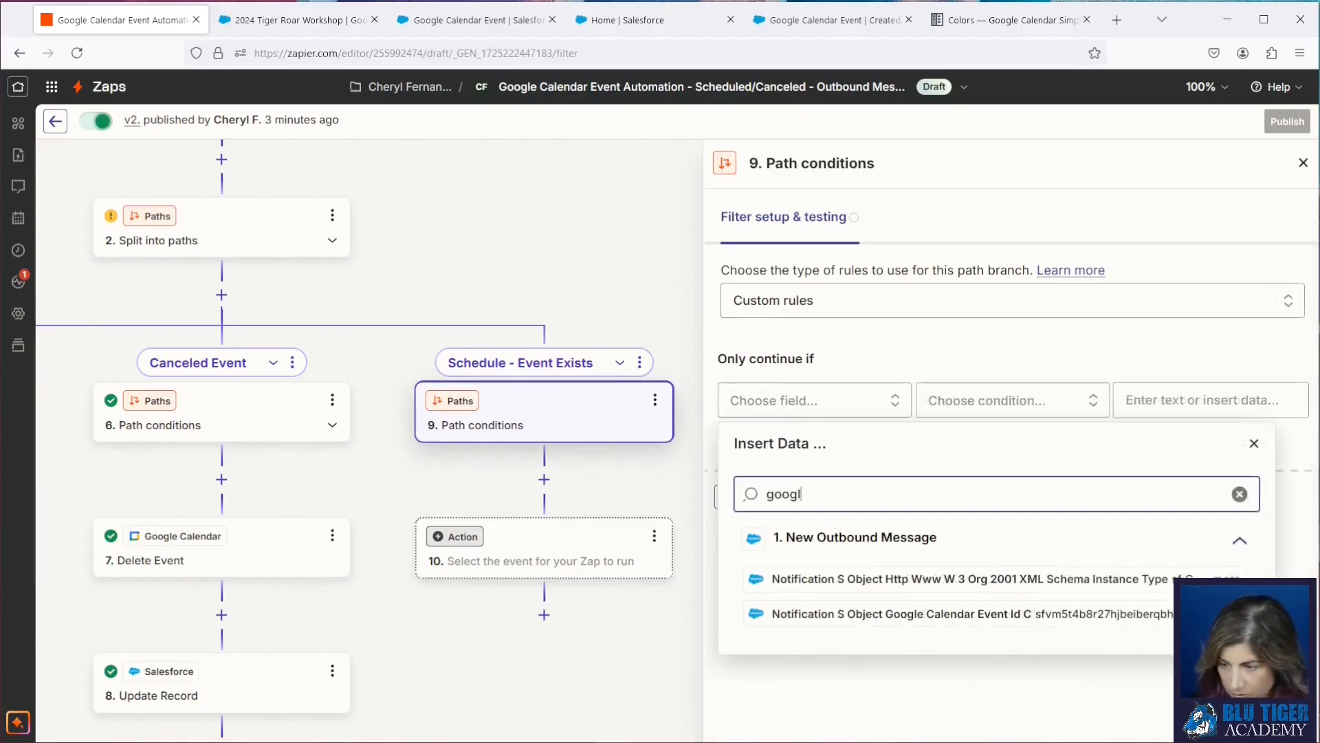
{"action": "type", "text": "e"}
{"action": "left_click", "coordinate": [874, 614]}
{"action": "left_click", "coordinate": [1005, 400]}
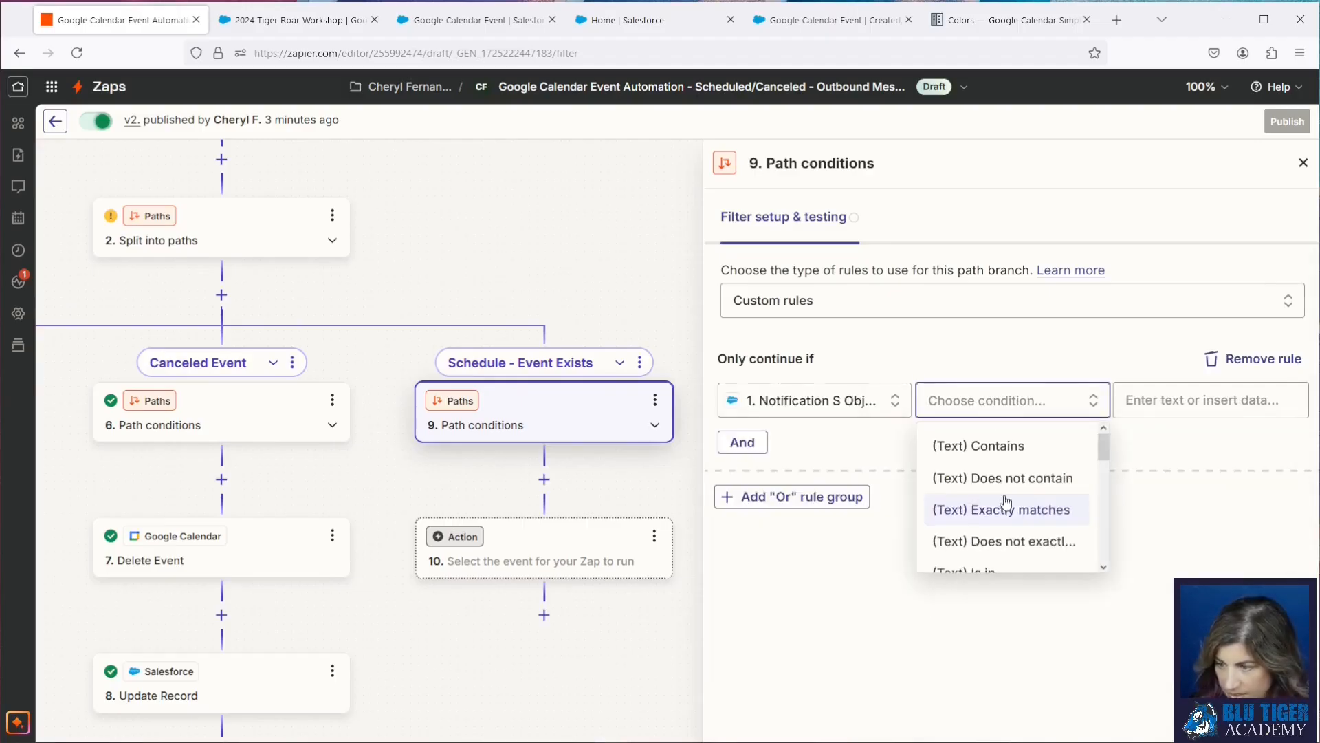
{"action": "scroll", "coordinate": [1006, 502], "scroll_direction": "down", "scroll_amount": 3}
{"action": "scroll", "coordinate": [1006, 502], "scroll_direction": "down", "scroll_amount": 3}
{"action": "left_click", "coordinate": [1004, 532]}
Step: Add an And rule to the path requiring the Salesforce status field's text to exactly match Scheduled
{"action": "left_click", "coordinate": [742, 443]}
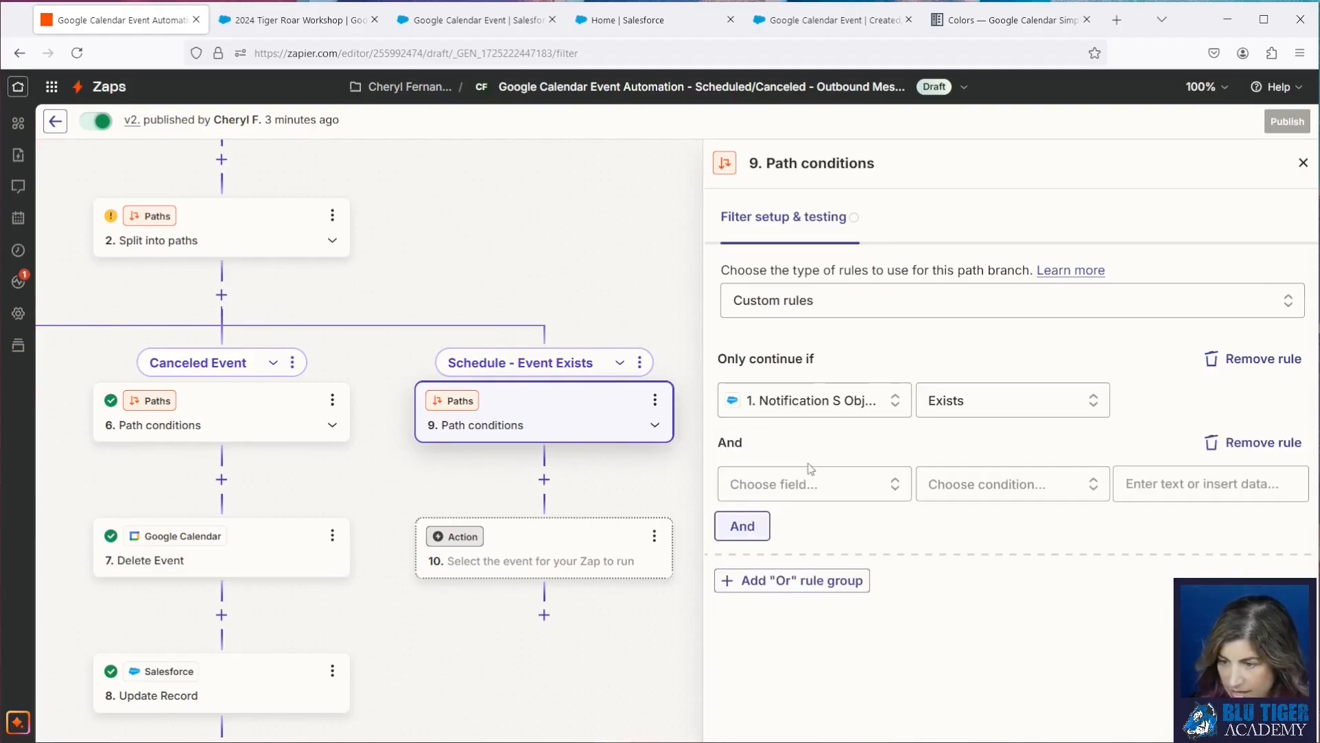
{"action": "left_click", "coordinate": [809, 488]}
{"action": "type", "text": "st"}
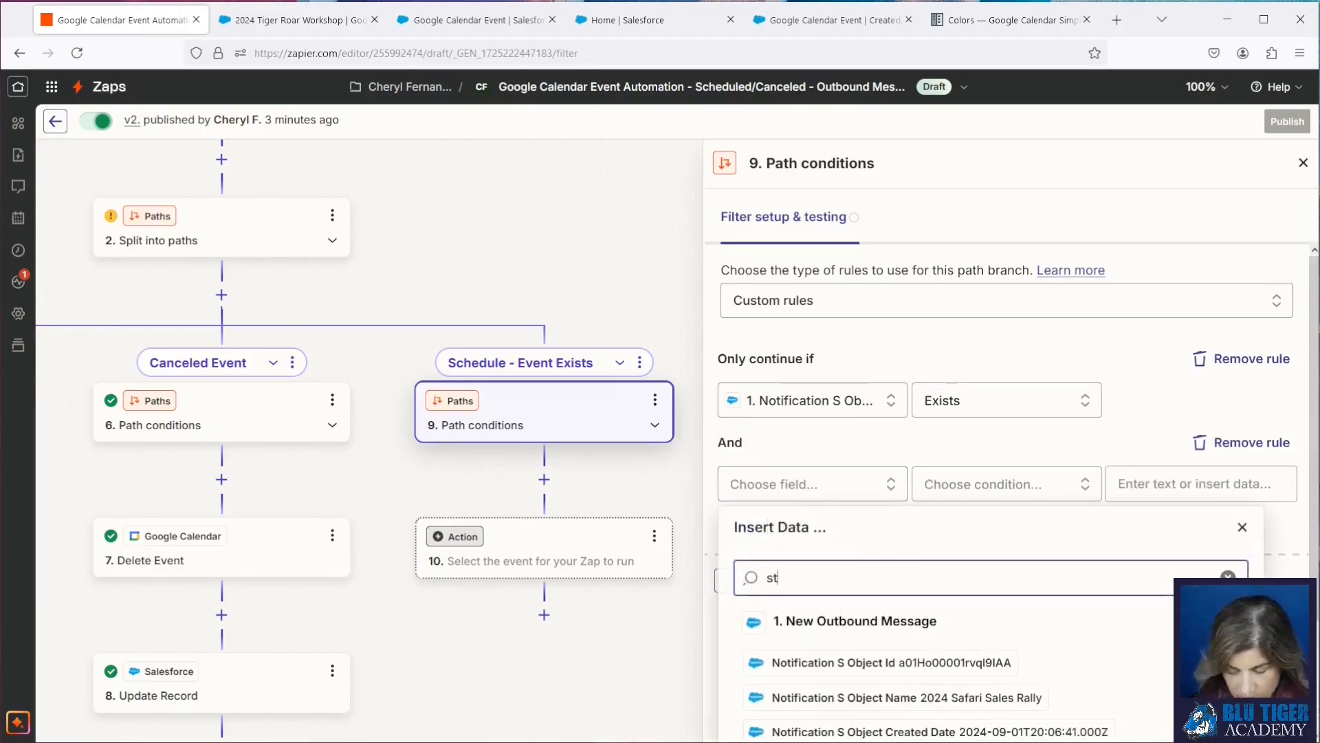
{"action": "left_click", "coordinate": [874, 700]}
{"action": "left_click", "coordinate": [1035, 492]}
{"action": "scroll", "coordinate": [1004, 592], "scroll_direction": "up", "scroll_amount": 5}
{"action": "left_click", "coordinate": [1002, 592]}
{"action": "type", "text": "Scheduled"}
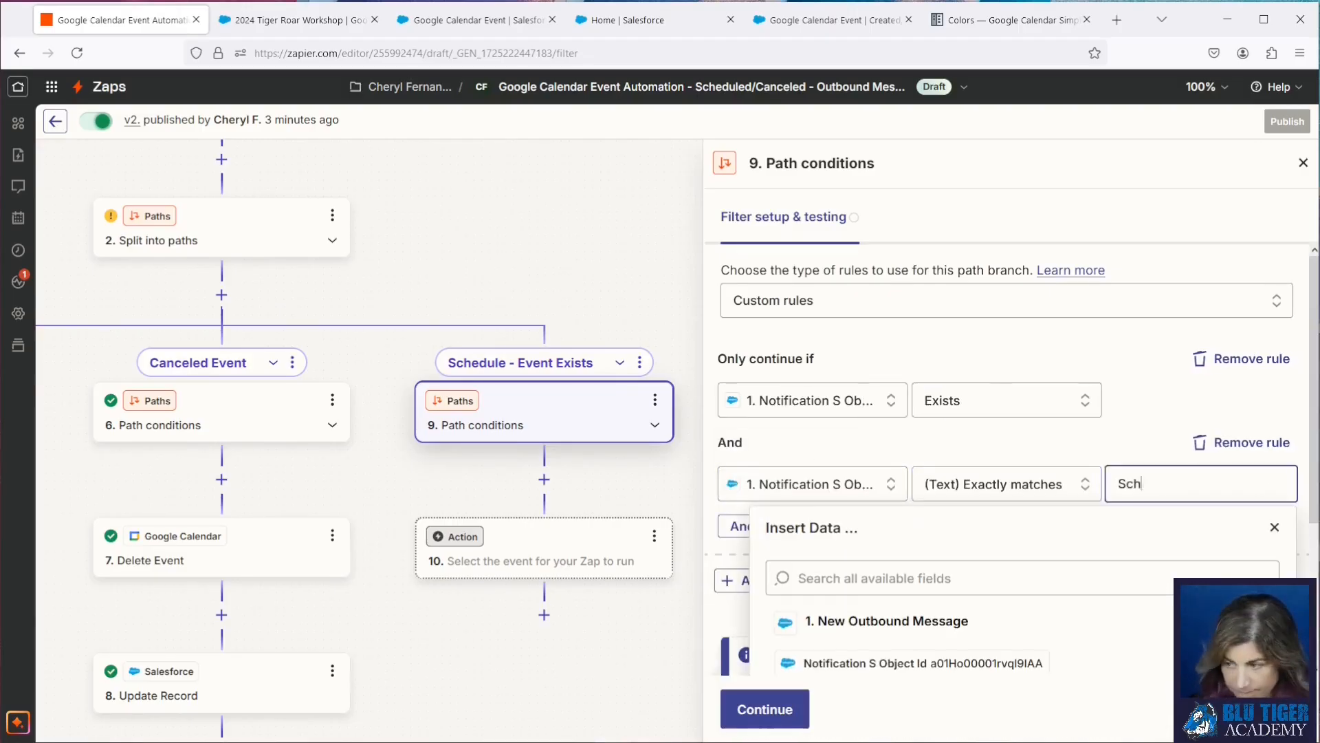
{"action": "left_click", "coordinate": [1058, 427]}
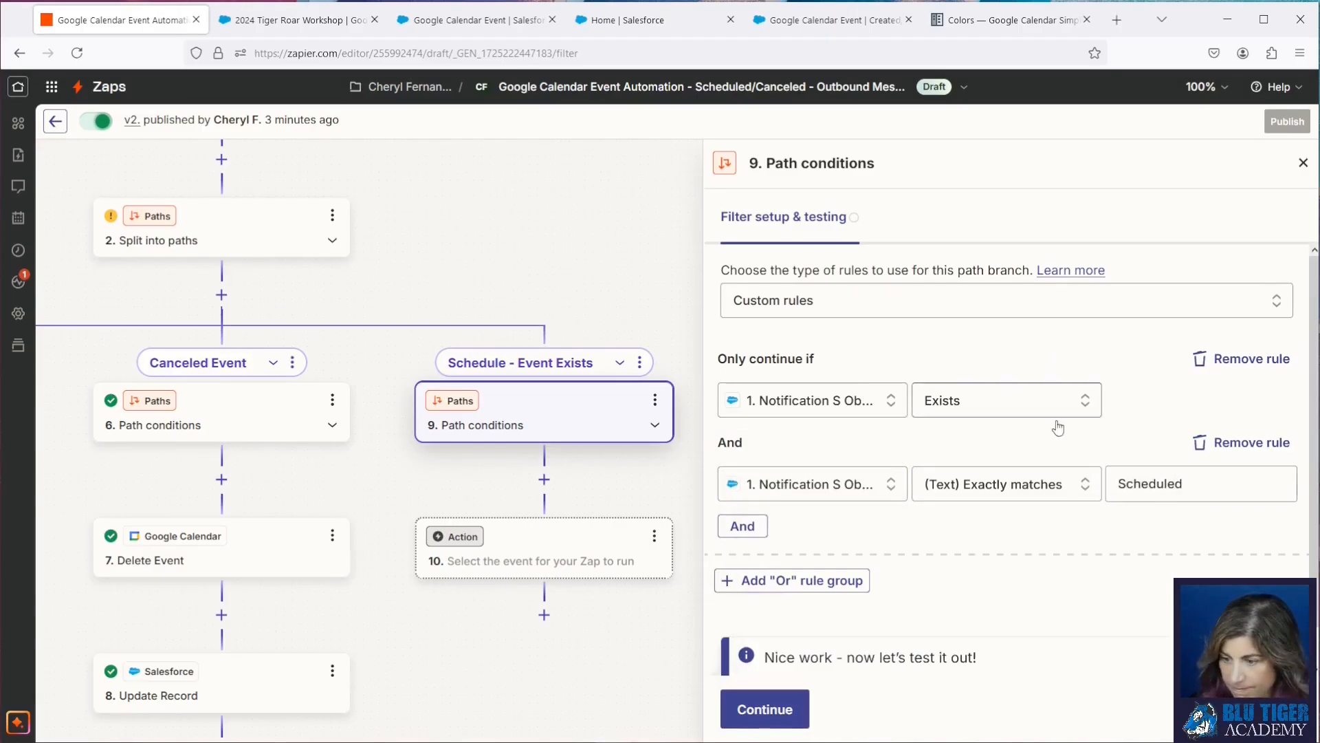
Step: Set the empty action in the Schedule - Event Exists path to Google Calendar's Update Event
{"action": "left_click", "coordinate": [536, 546]}
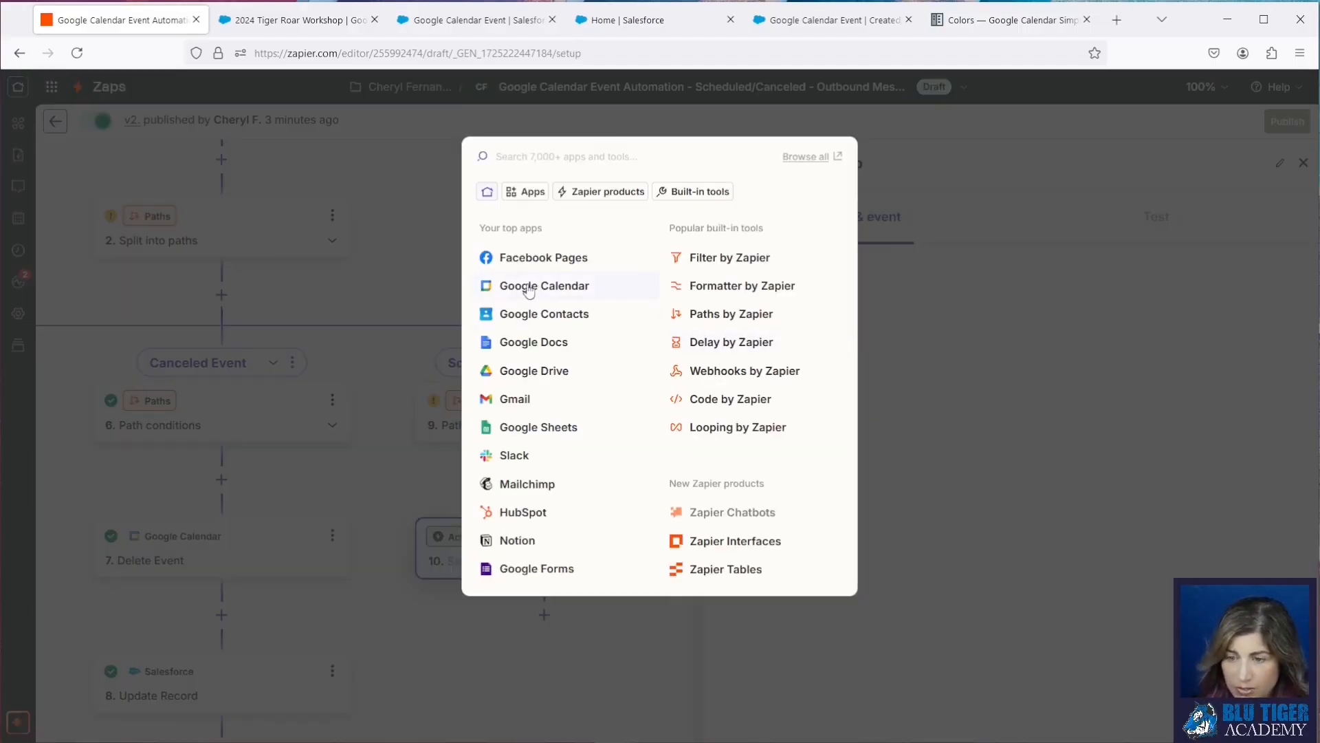
{"action": "left_click", "coordinate": [529, 287]}
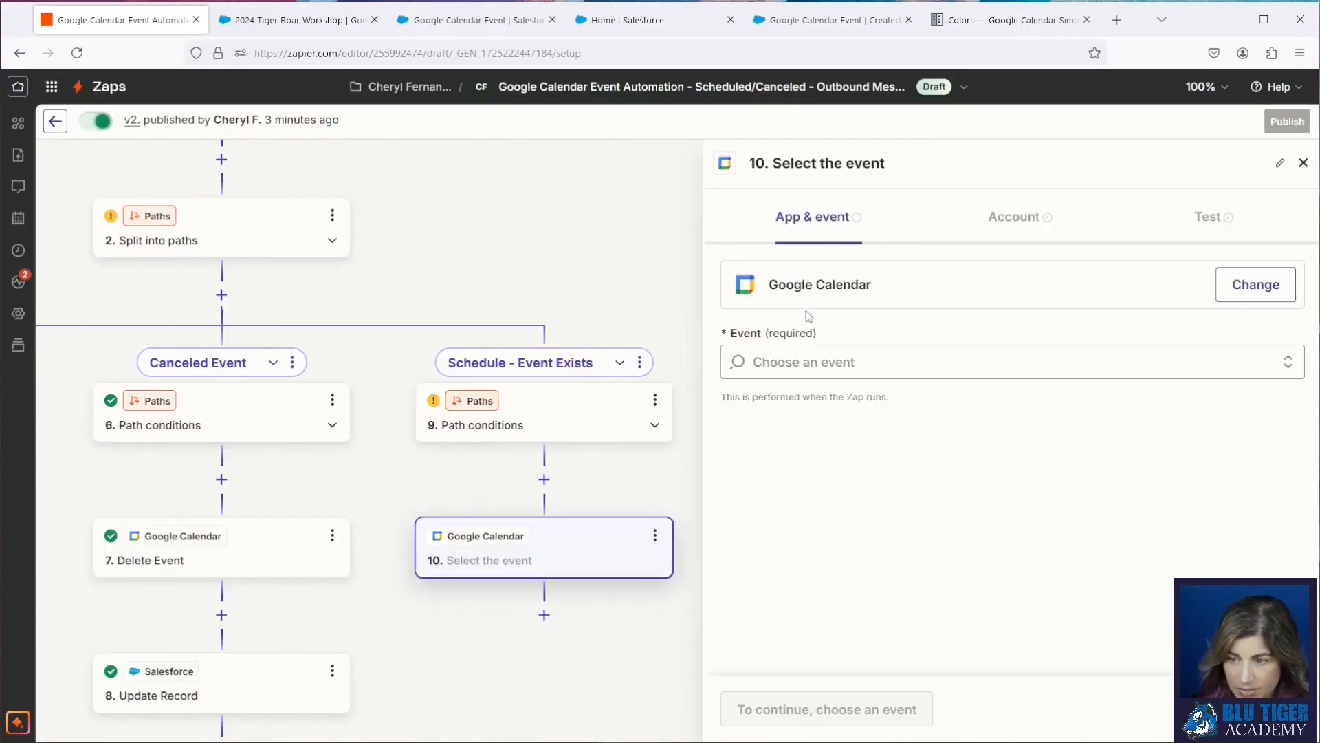
{"action": "left_click", "coordinate": [812, 354]}
{"action": "scroll", "coordinate": [882, 496], "scroll_direction": "down", "scroll_amount": 3}
{"action": "left_click", "coordinate": [883, 629]}
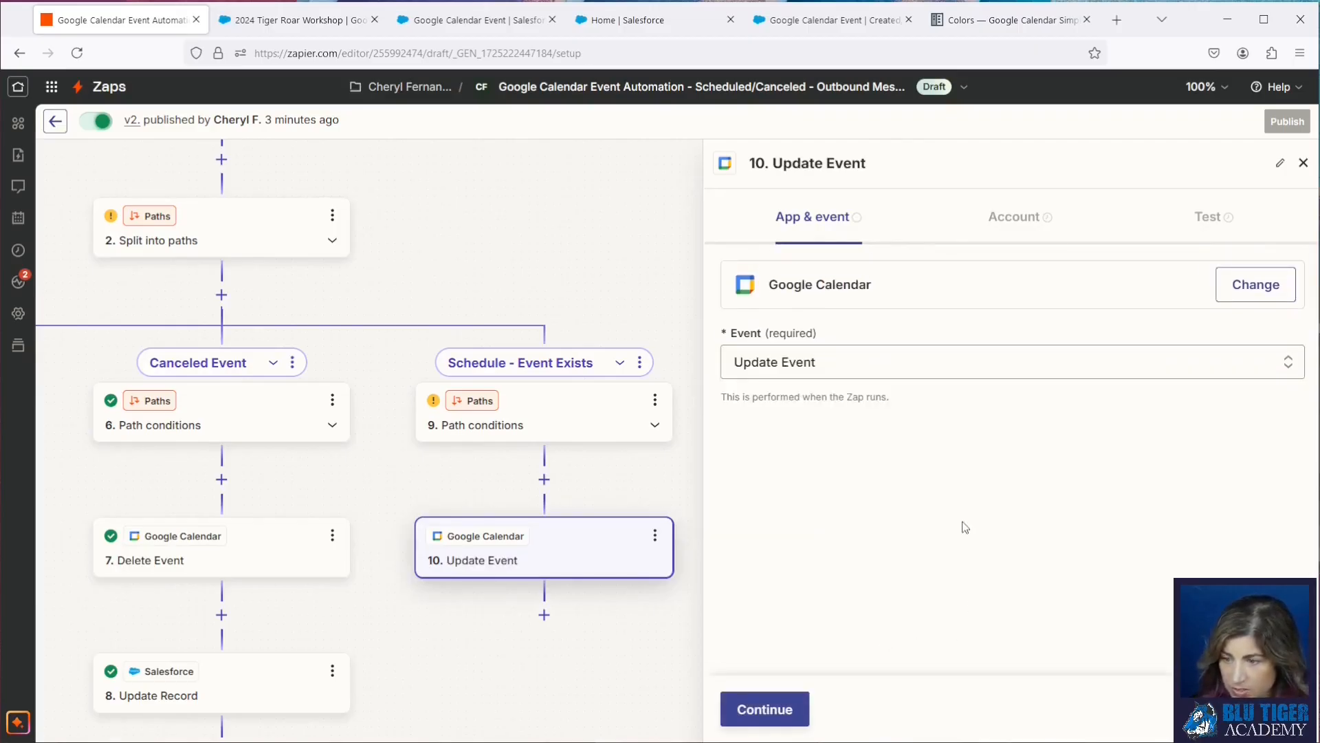
Step: Set the Update Event action's calendar to Blu Tiger Academy and its event to Notification S Object Google Calendar Event Id C
{"action": "left_click", "coordinate": [1101, 239]}
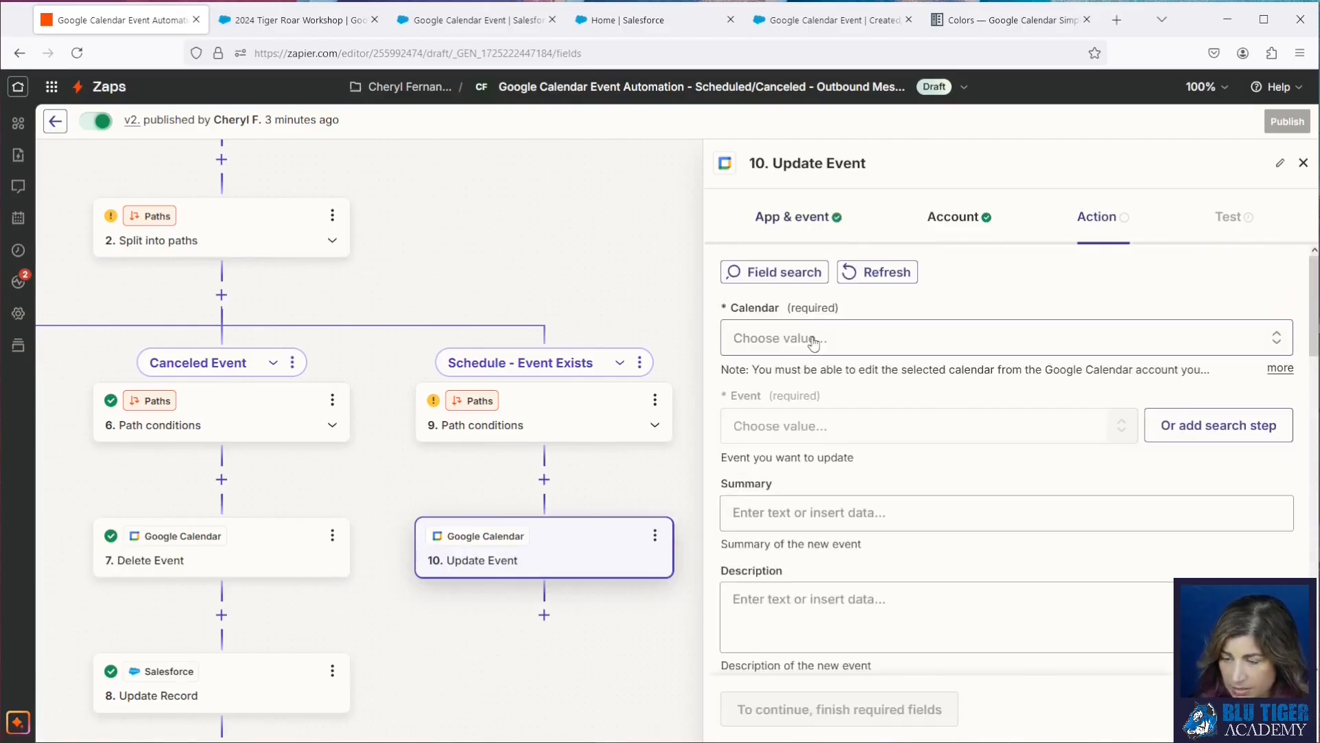
{"action": "left_click", "coordinate": [815, 340]}
{"action": "left_click", "coordinate": [817, 597]}
{"action": "left_click", "coordinate": [815, 434]}
{"action": "left_click", "coordinate": [823, 478]}
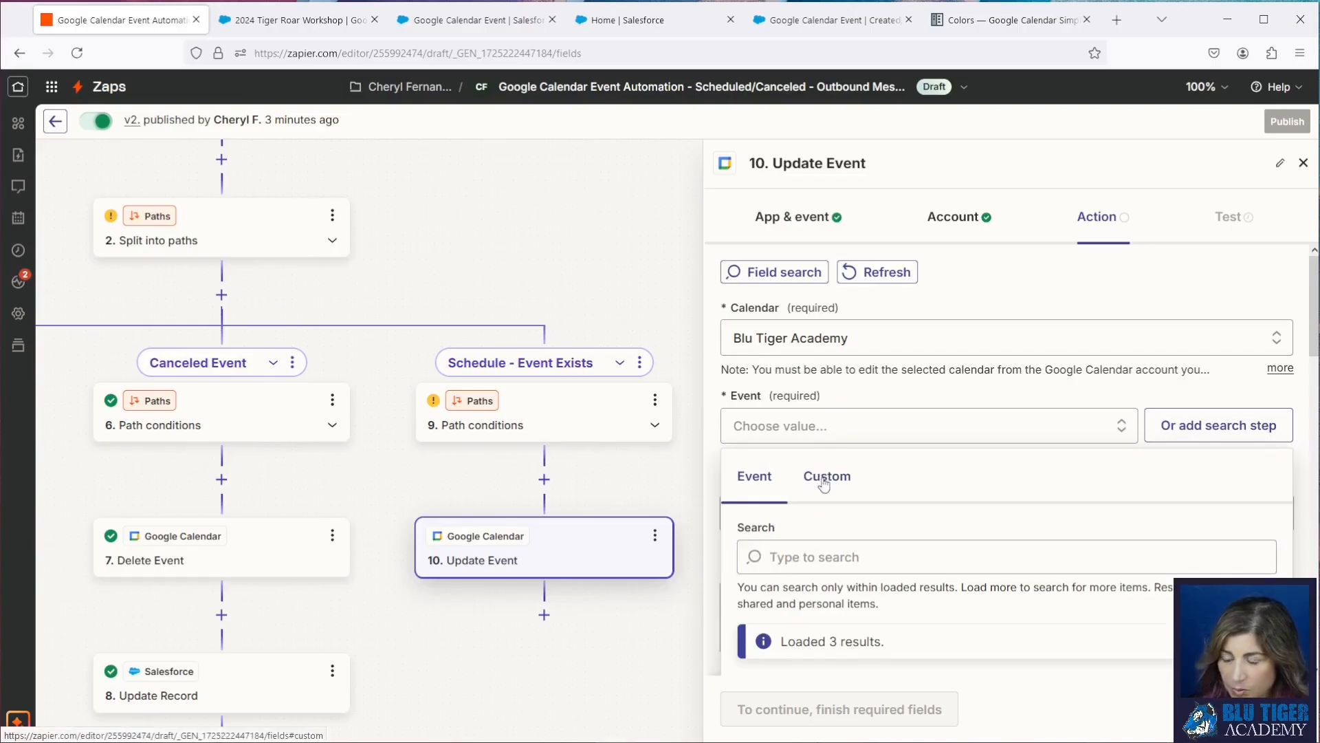
{"action": "scroll", "coordinate": [1055, 602], "scroll_direction": "down", "scroll_amount": 3}
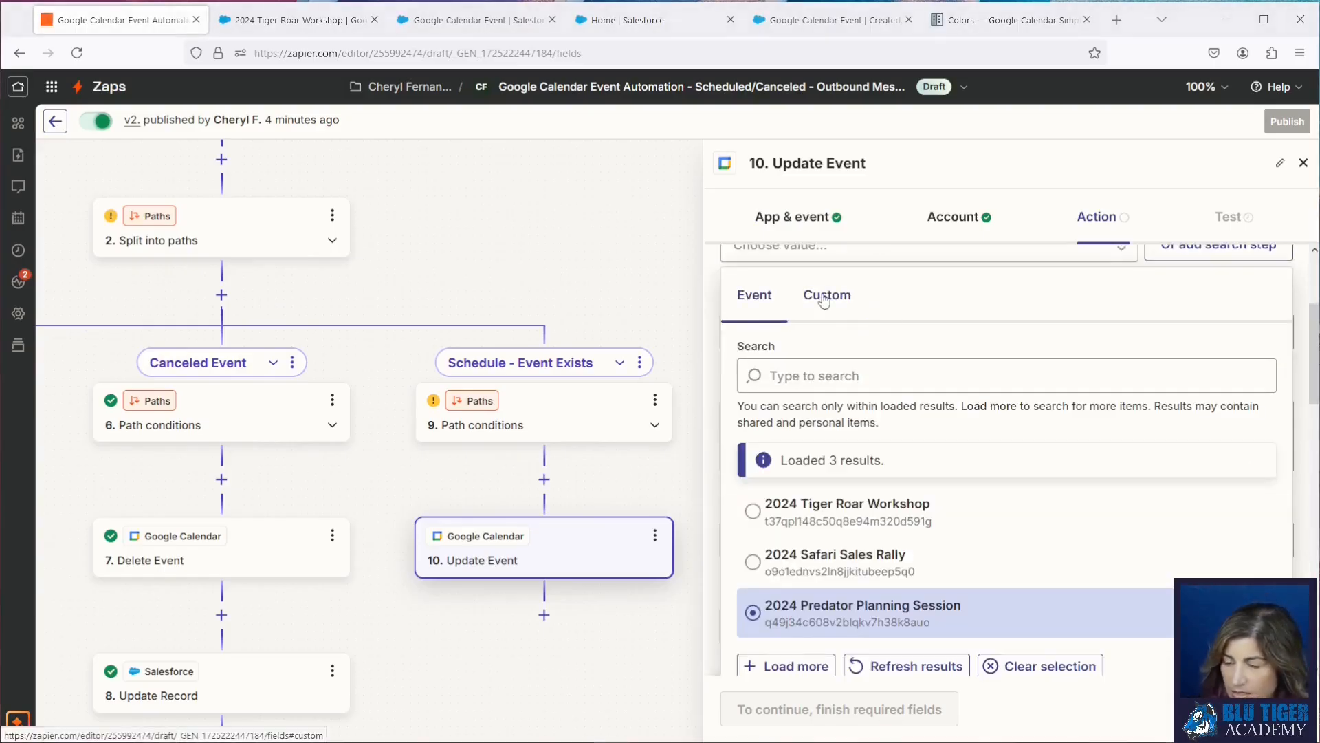
{"action": "left_click", "coordinate": [825, 296]}
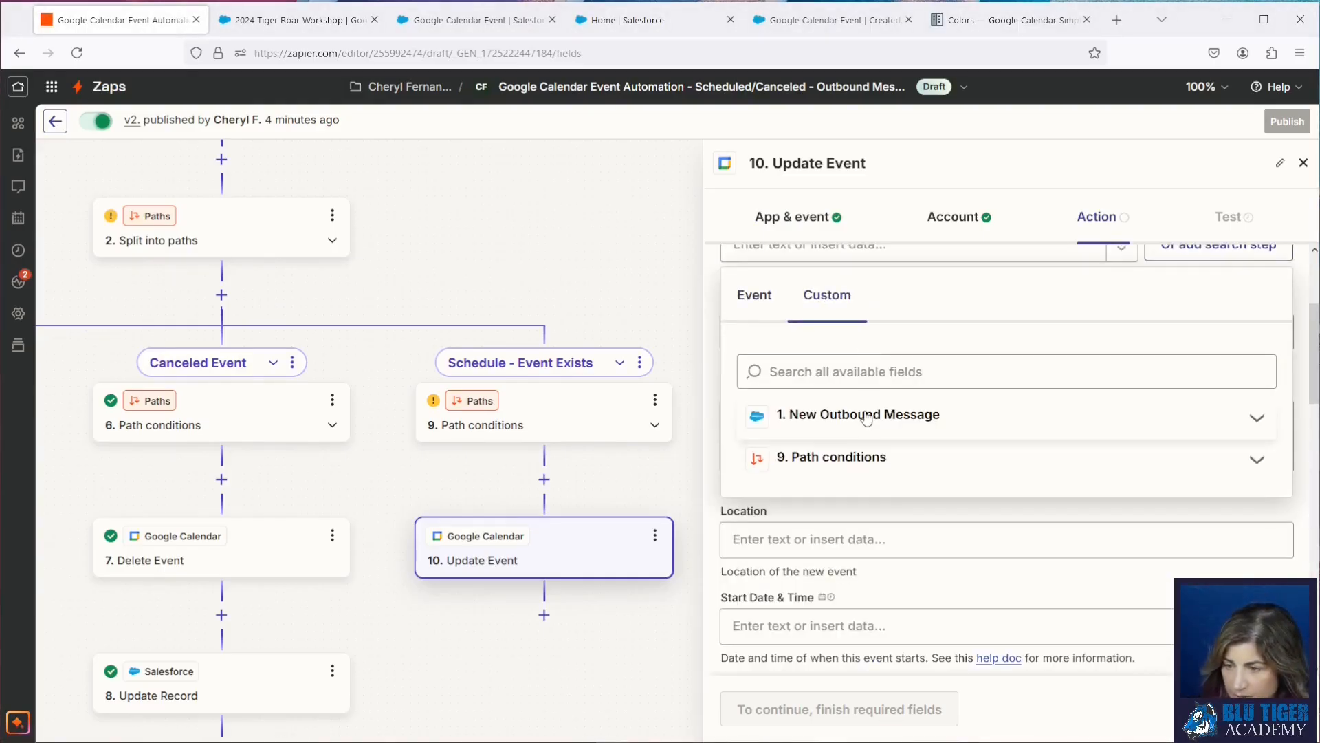
{"action": "type", "text": "goog"}
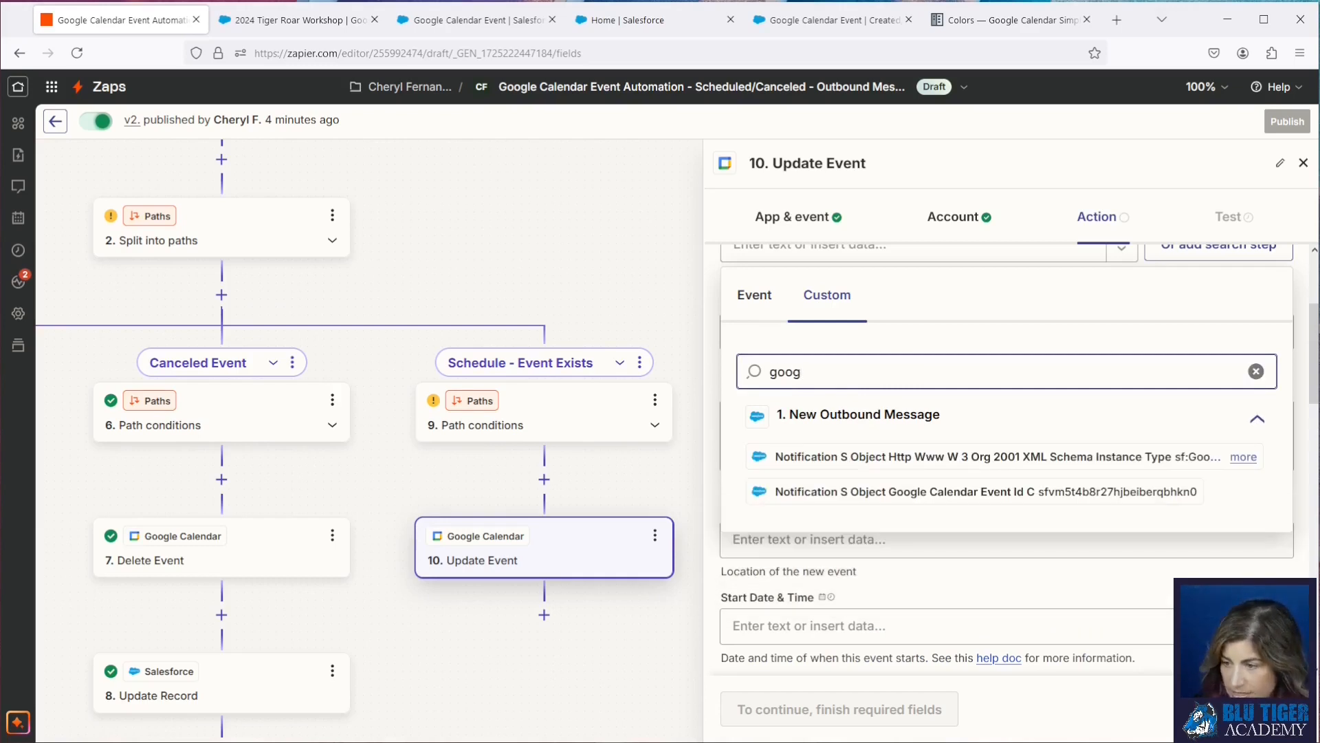
{"action": "left_click", "coordinate": [974, 493]}
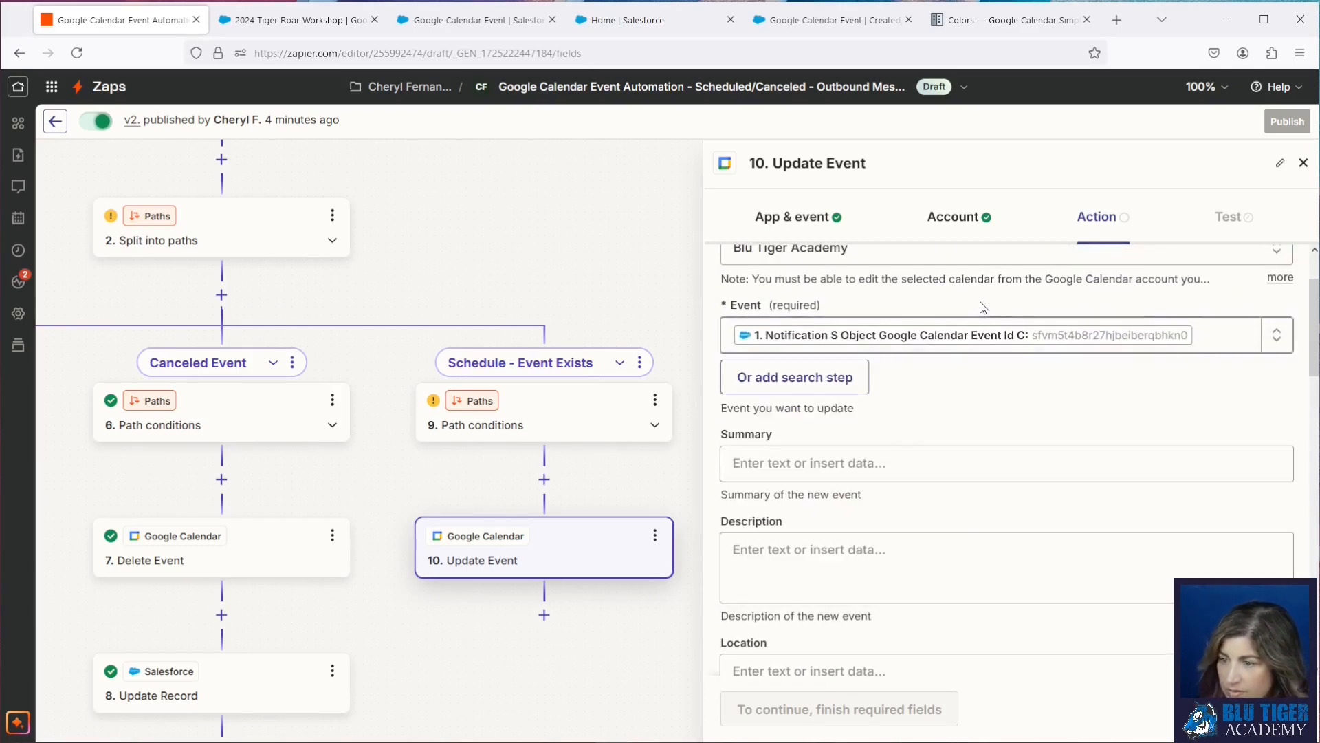
Step: Map the Update Event action's Start Date & Time to Notification S Object Start Date Time C from the outbound message
{"action": "left_click", "coordinate": [890, 458]}
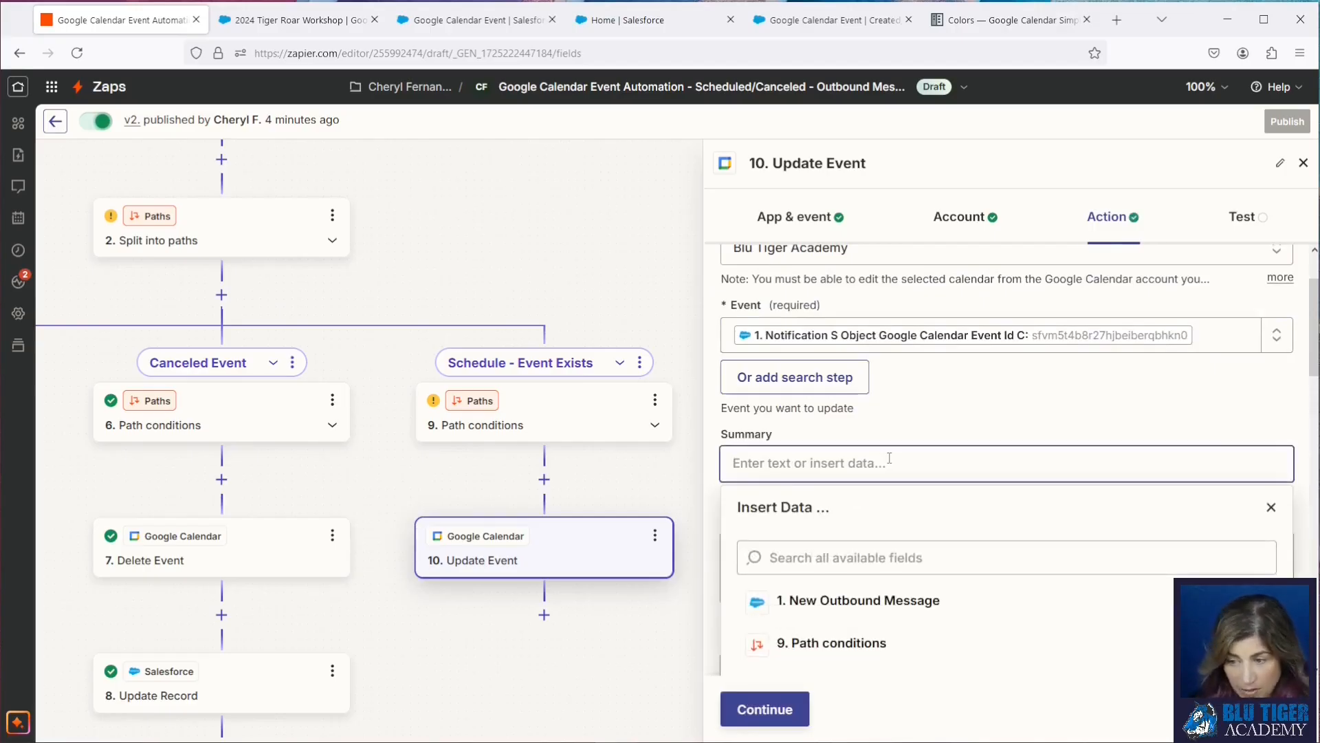
{"action": "left_click", "coordinate": [923, 435]}
{"action": "scroll", "coordinate": [922, 484], "scroll_direction": "down", "scroll_amount": 3}
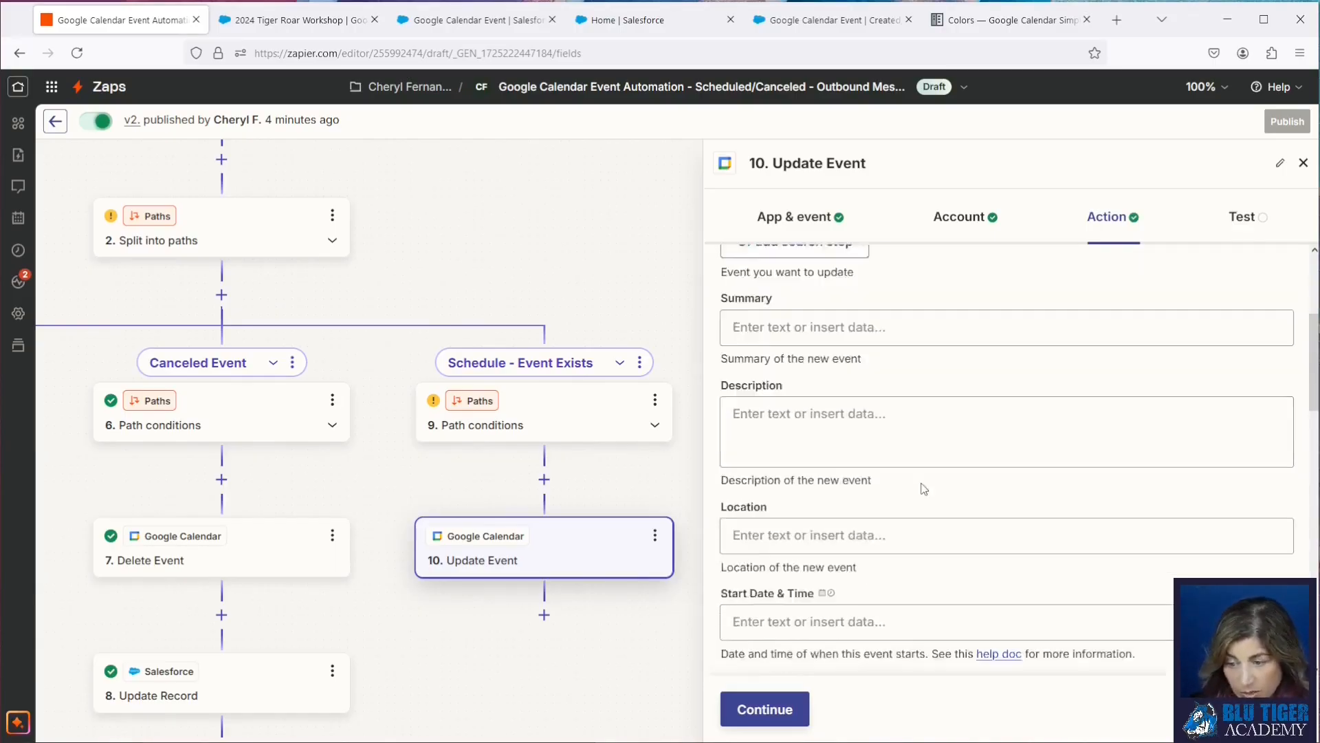
{"action": "left_click", "coordinate": [878, 583]}
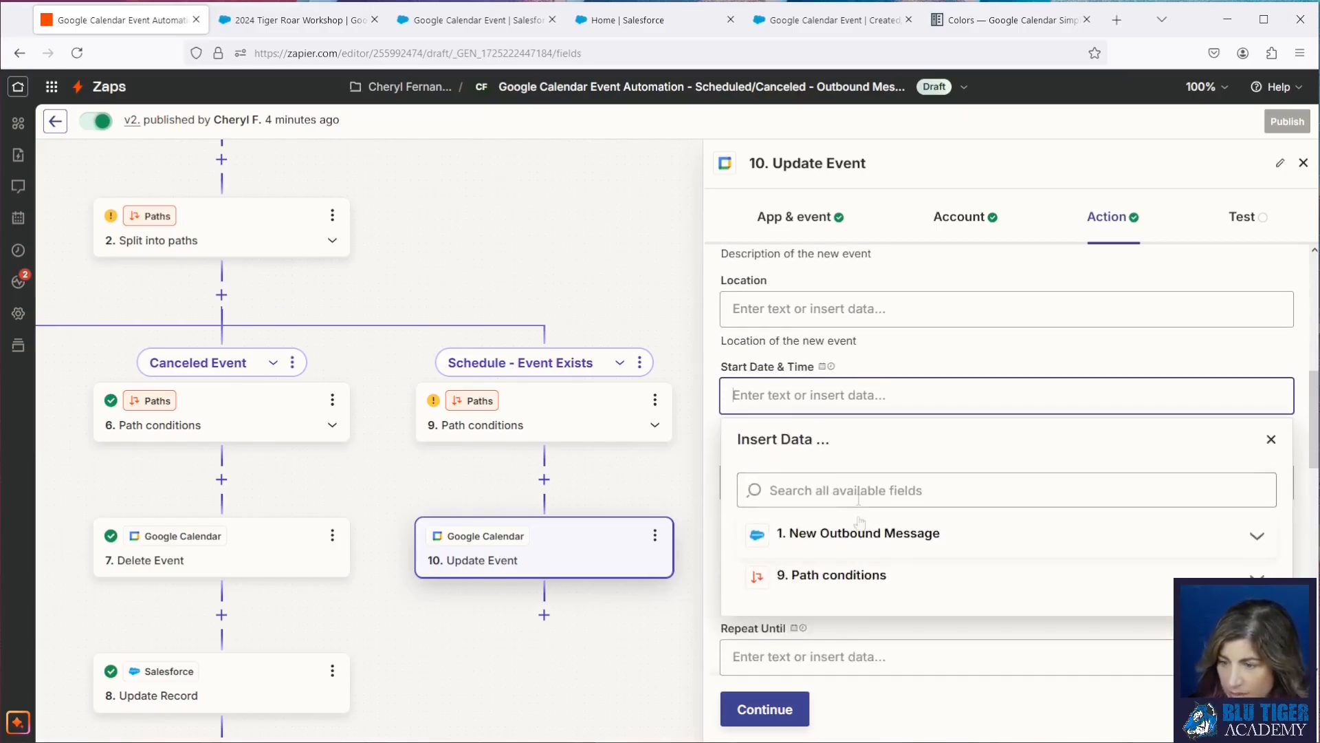
{"action": "type", "text": "start"}
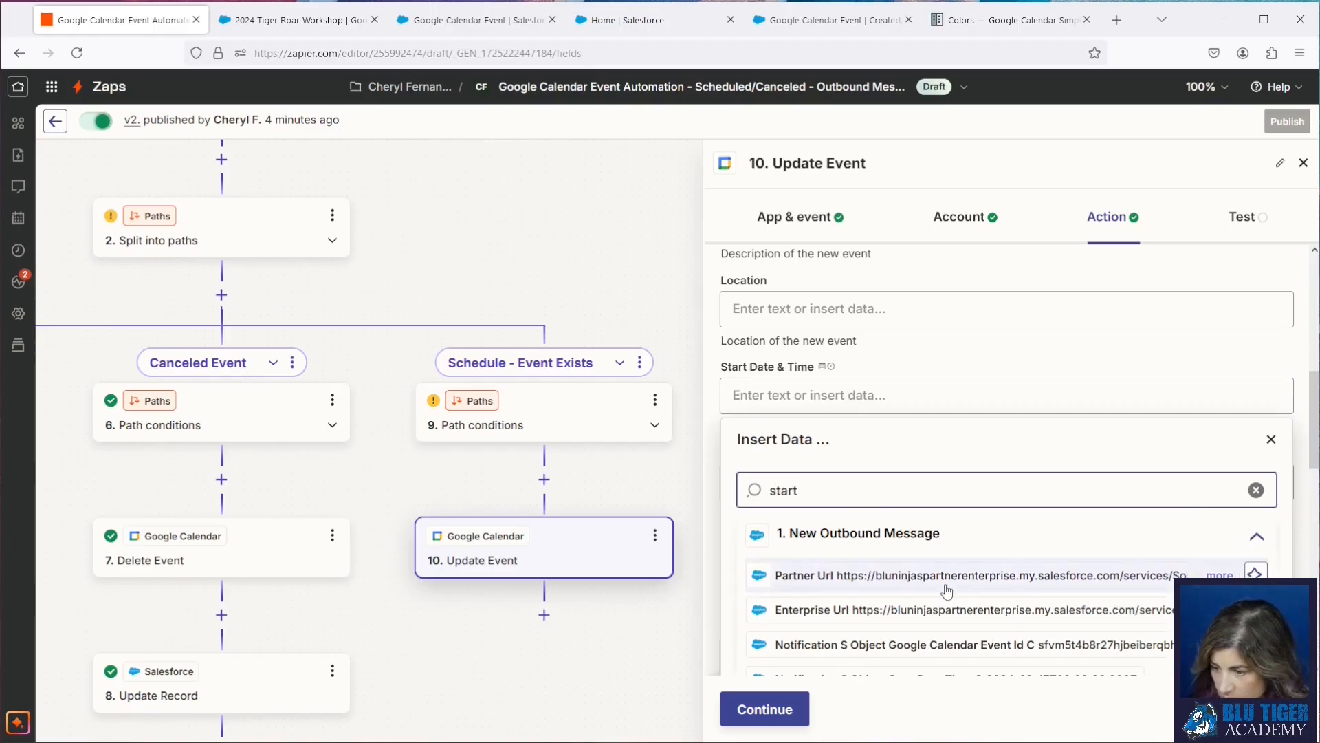
{"action": "scroll", "coordinate": [947, 589], "scroll_direction": "down", "scroll_amount": 1}
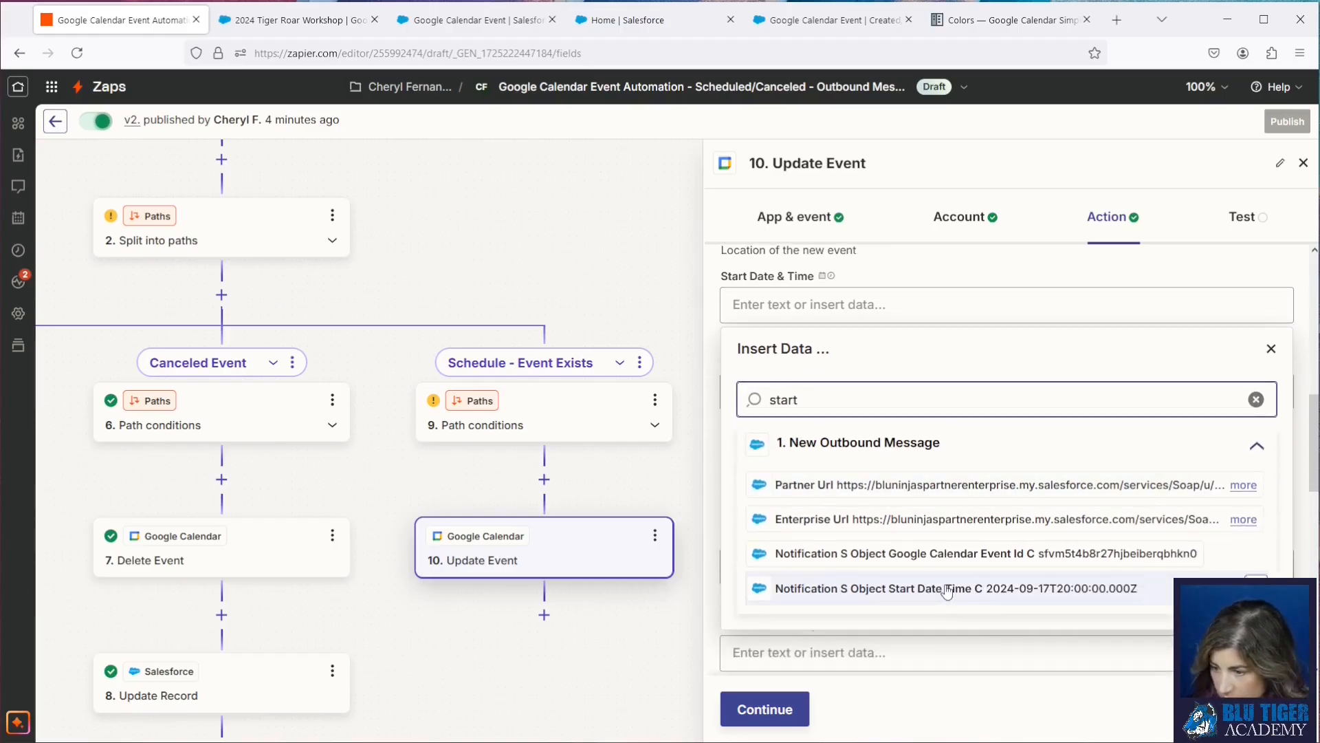
{"action": "left_click", "coordinate": [952, 590]}
{"action": "left_click", "coordinate": [931, 258]}
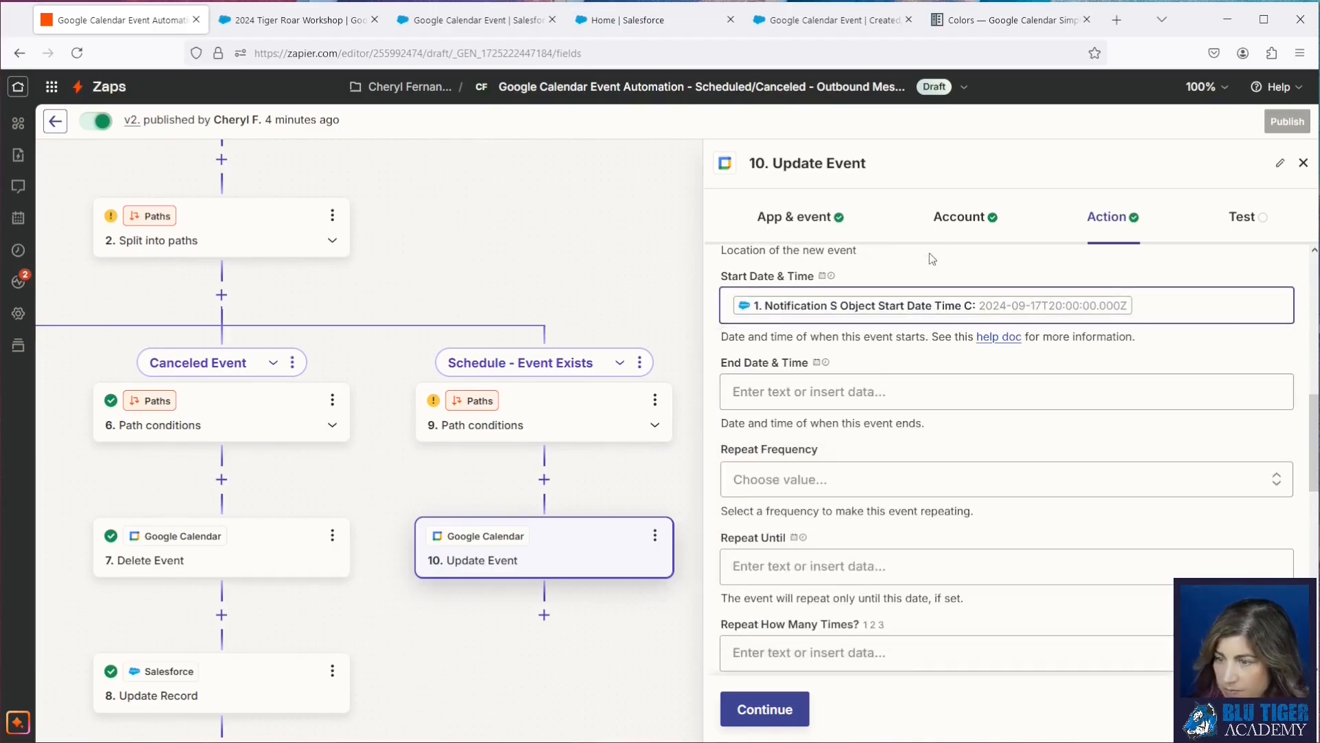
Step: Map End Date & Time to Notification S Object End Date Time C and continue to the Update Event action's test stage
{"action": "left_click", "coordinate": [901, 392]}
{"action": "type", "text": "end"}
{"action": "scroll", "coordinate": [951, 585], "scroll_direction": "down", "scroll_amount": 1}
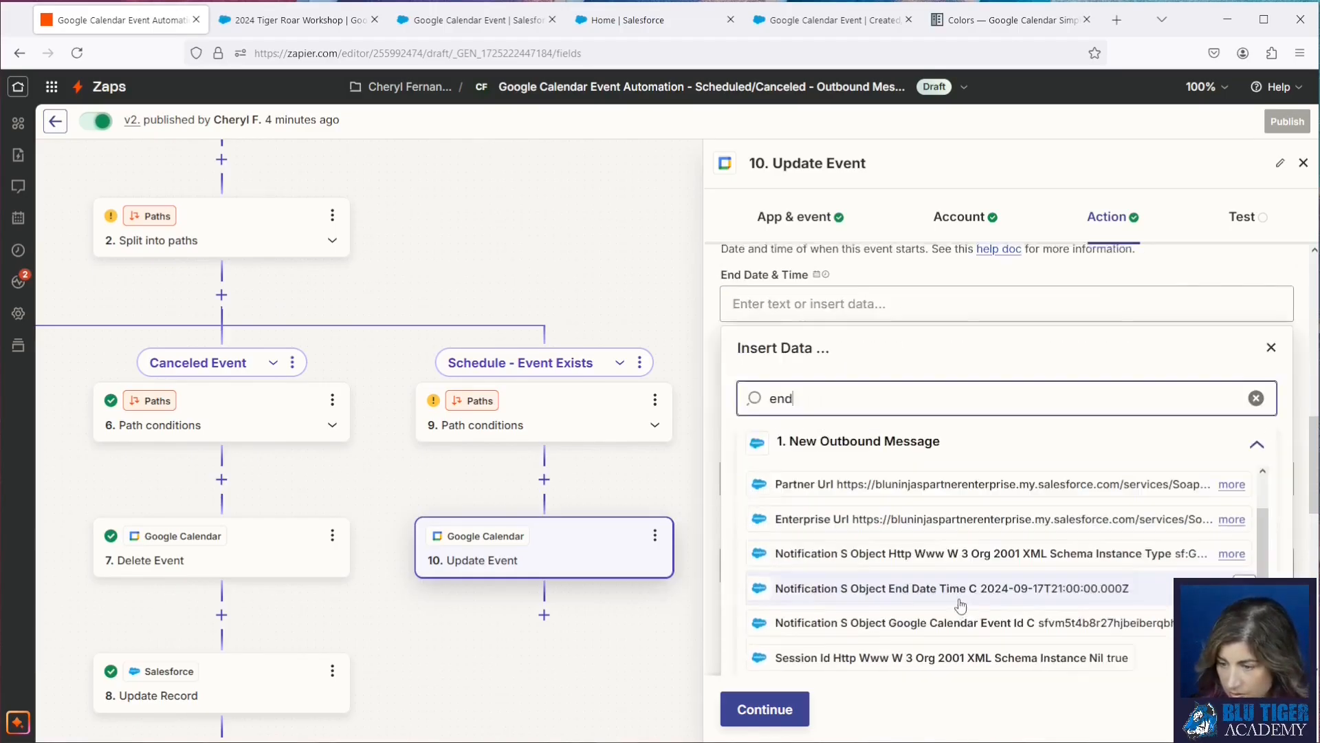
{"action": "left_click", "coordinate": [951, 585]}
{"action": "scroll", "coordinate": [888, 383], "scroll_direction": "down", "scroll_amount": 4}
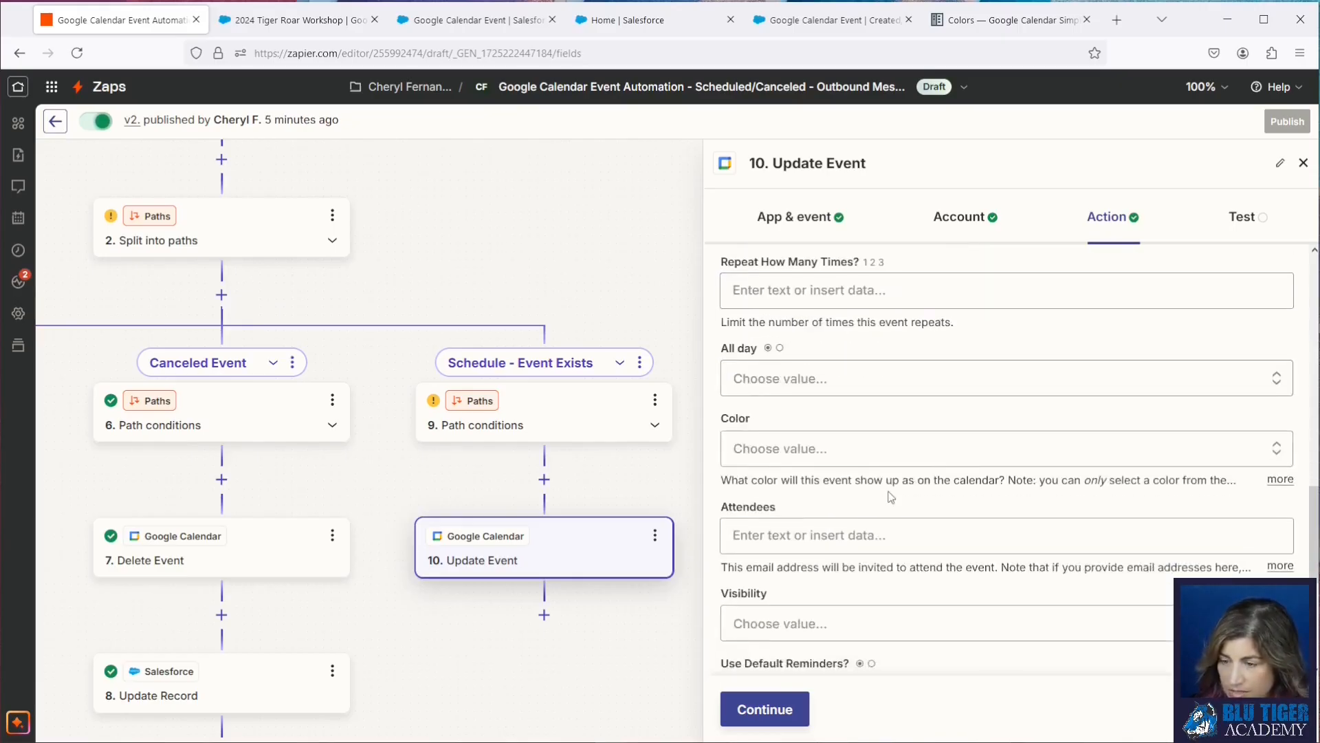
{"action": "left_click", "coordinate": [789, 715]}
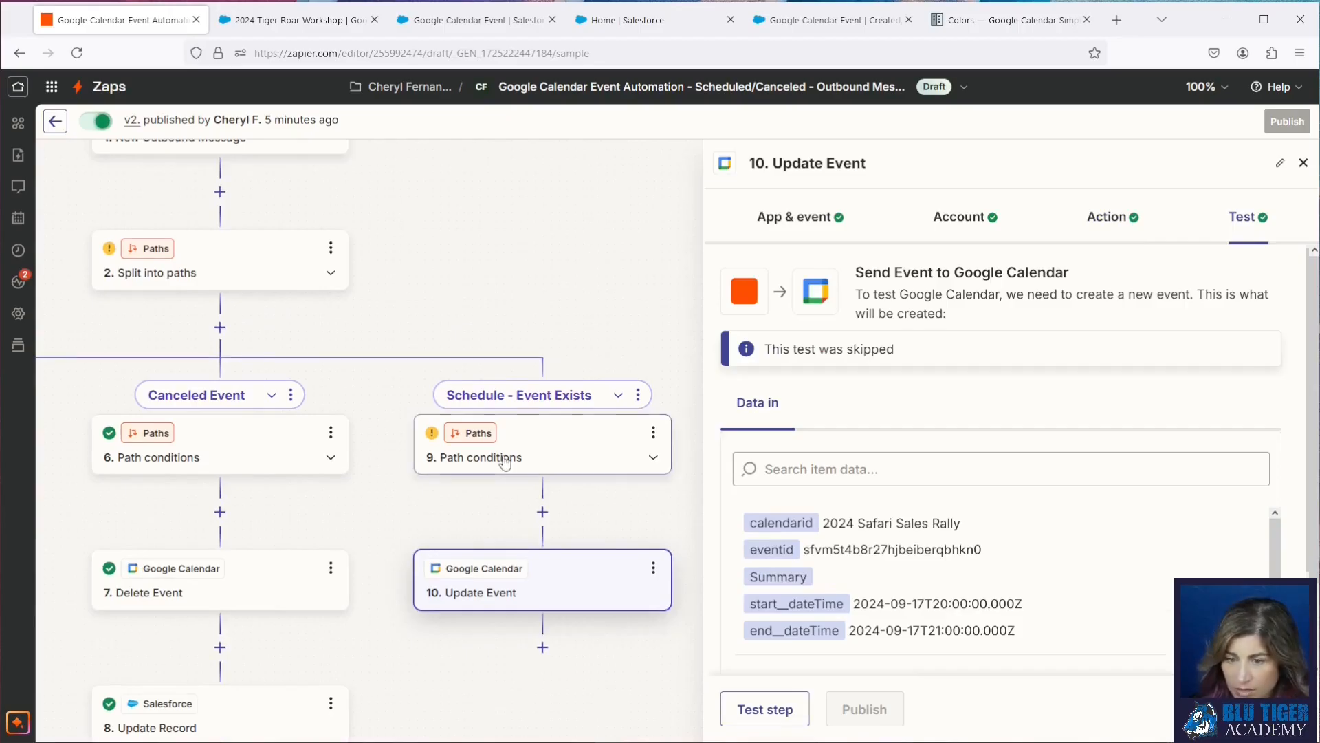
Step: Publish the Zap after rechecking the Schedule - Event Exists path conditions, and open the Zap history
{"action": "left_click", "coordinate": [505, 463]}
{"action": "left_click", "coordinate": [775, 715]}
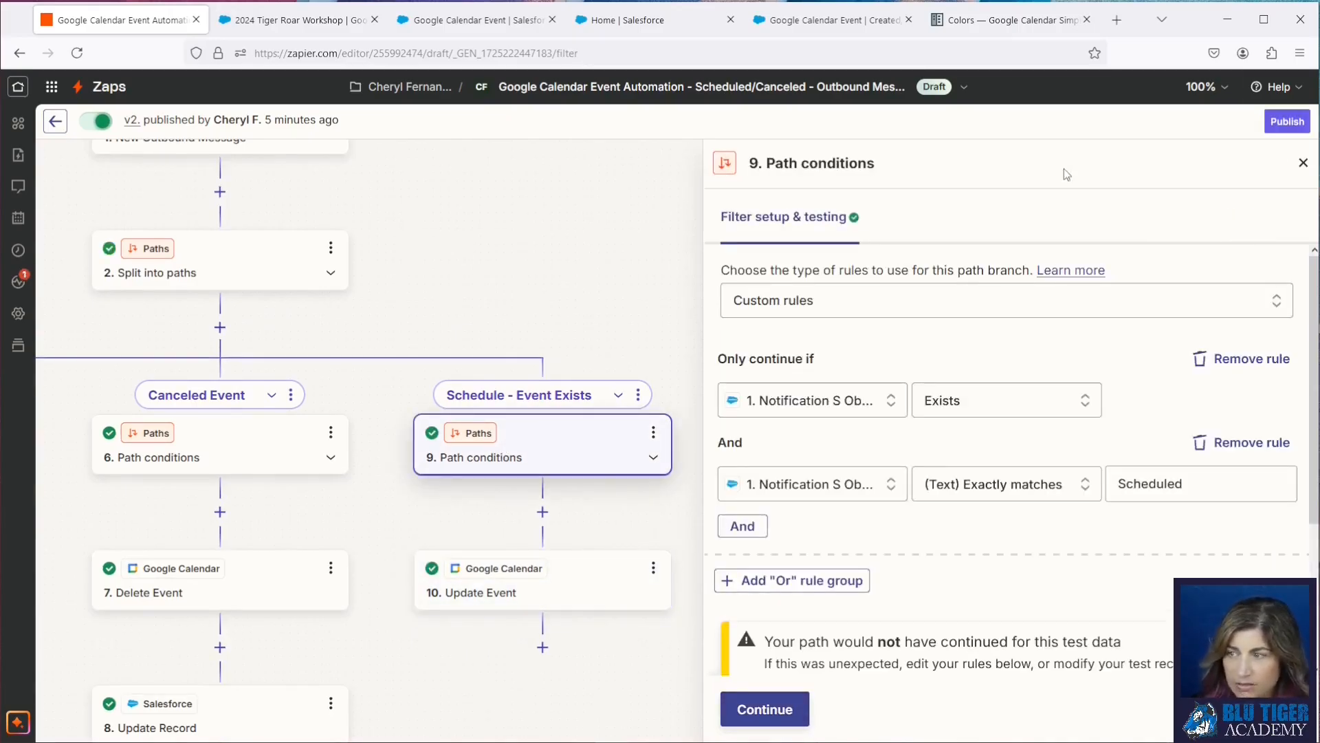
{"action": "left_click", "coordinate": [1287, 121]}
{"action": "left_click", "coordinate": [697, 483]}
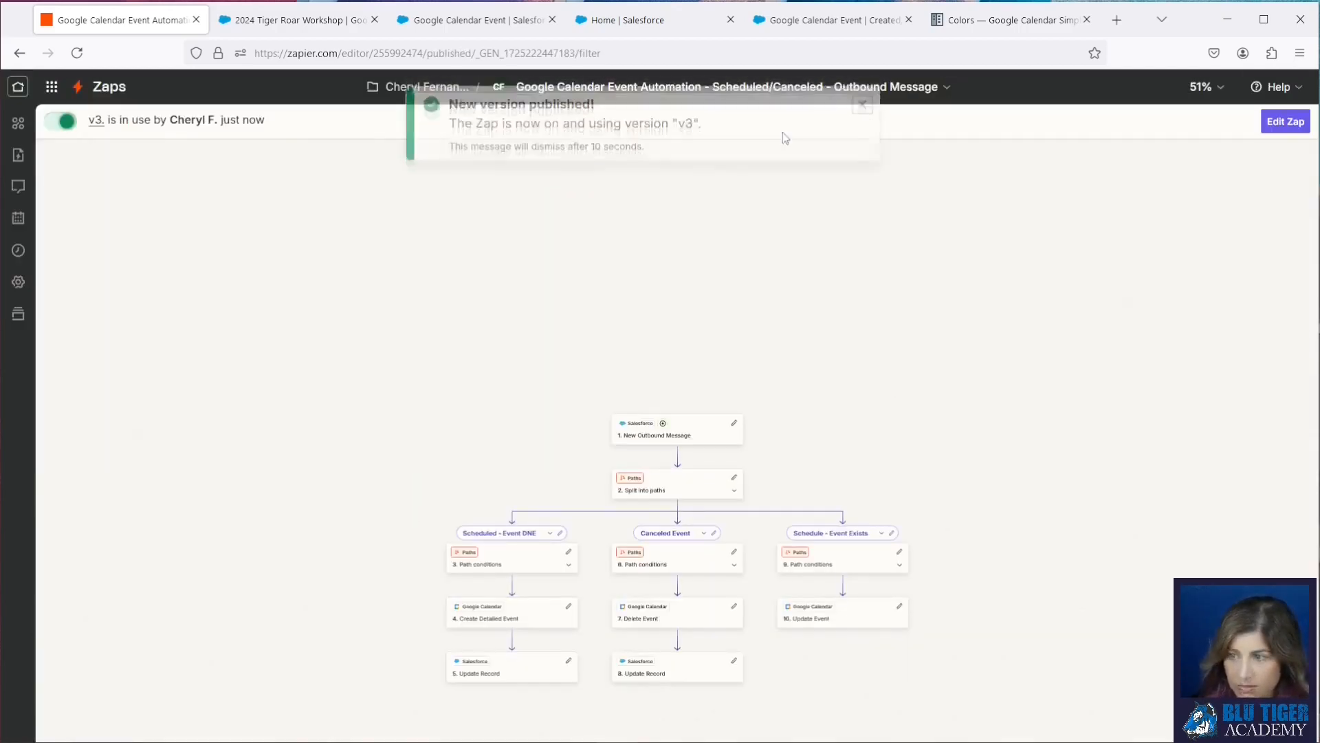
{"action": "left_click", "coordinate": [104, 86]}
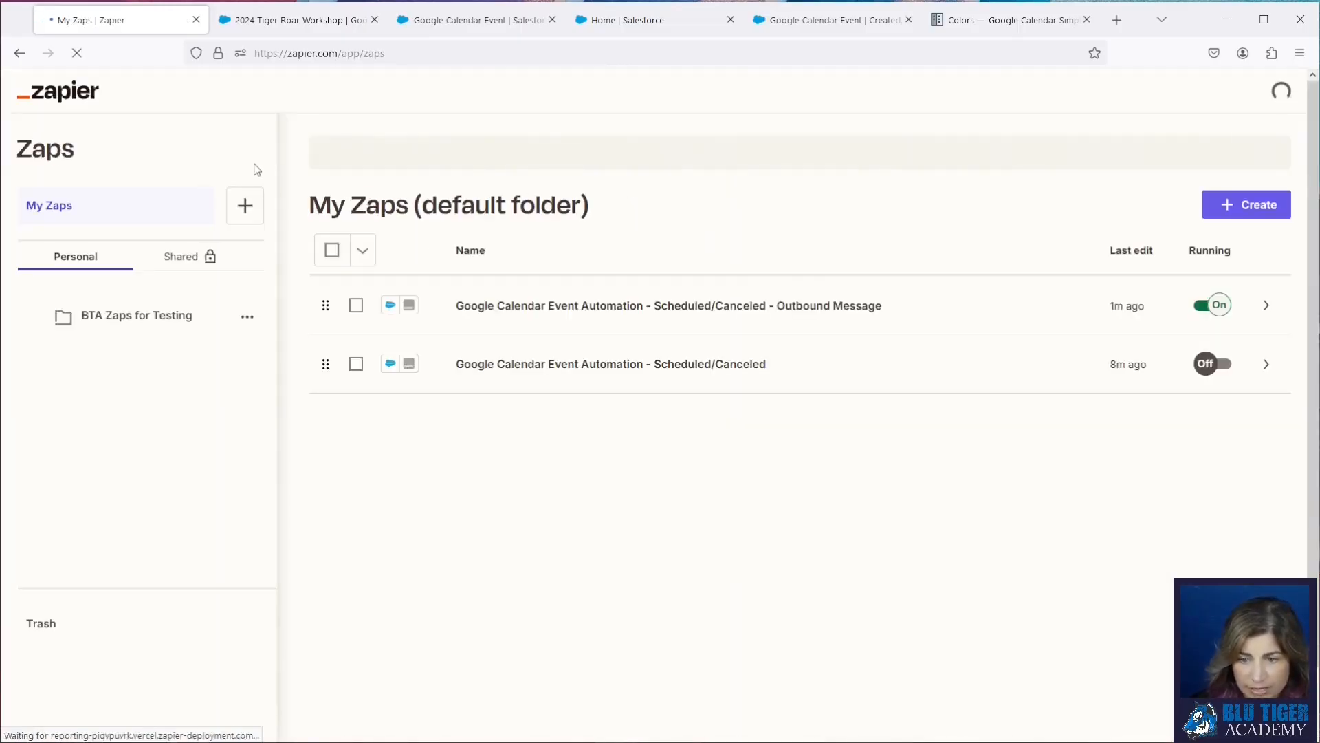
{"action": "left_click", "coordinate": [89, 505]}
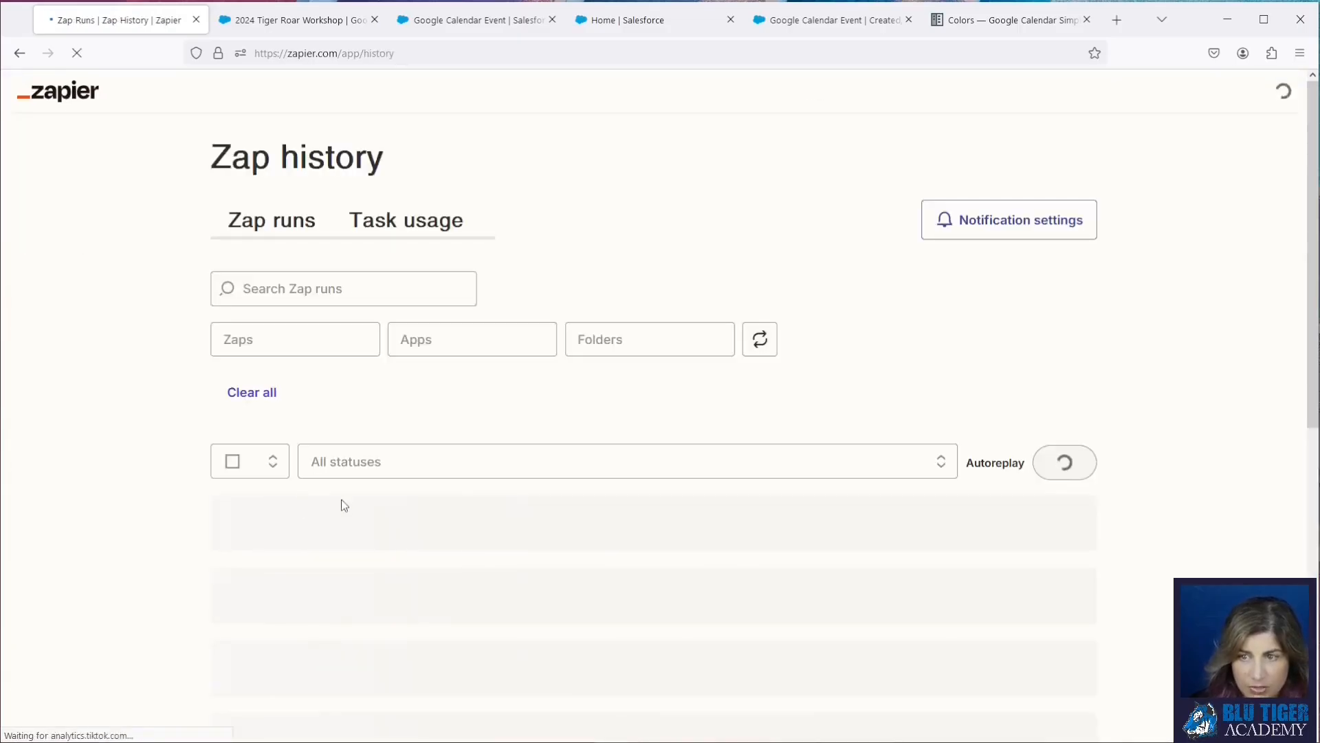
Step: In Salesforce, move the 2024 Tiger Roar Workshop record's start and end dates to 9/16/2024 and save it
{"action": "left_click", "coordinate": [294, 26]}
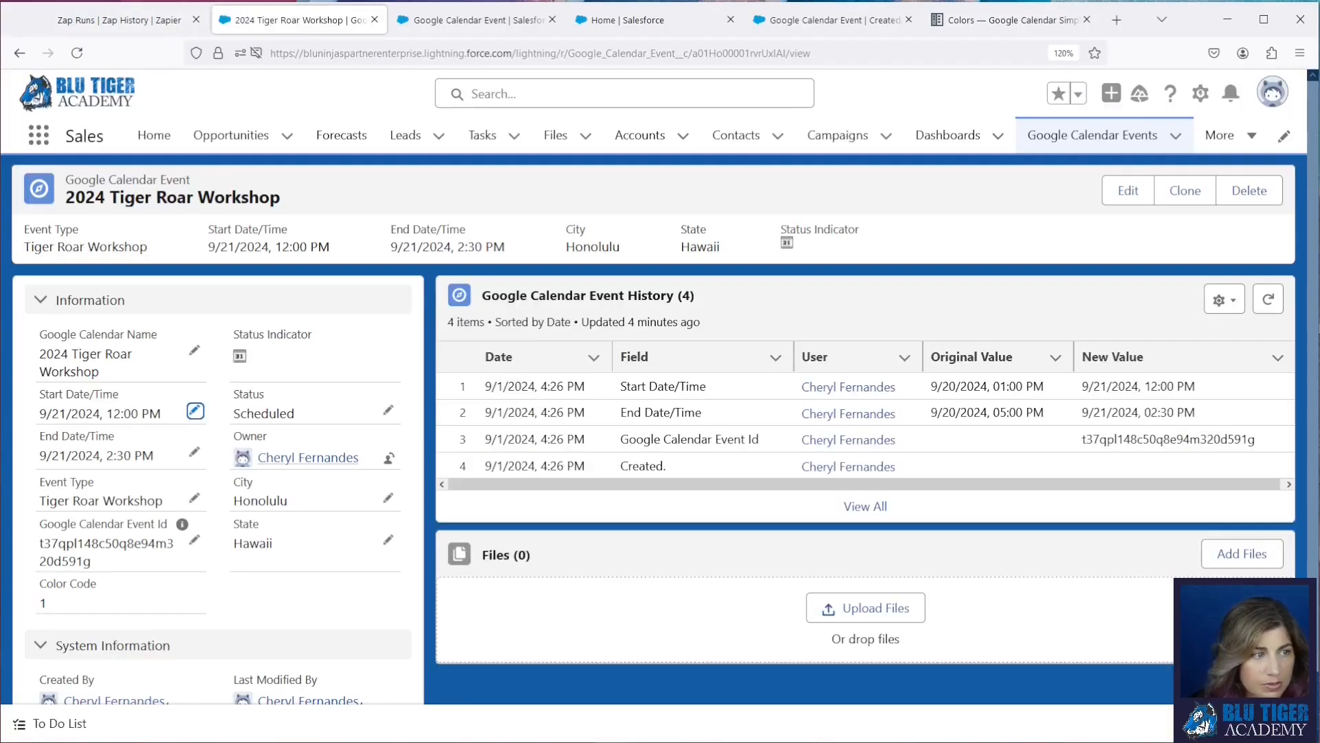
{"action": "left_click", "coordinate": [194, 411]}
{"action": "left_click", "coordinate": [66, 470]}
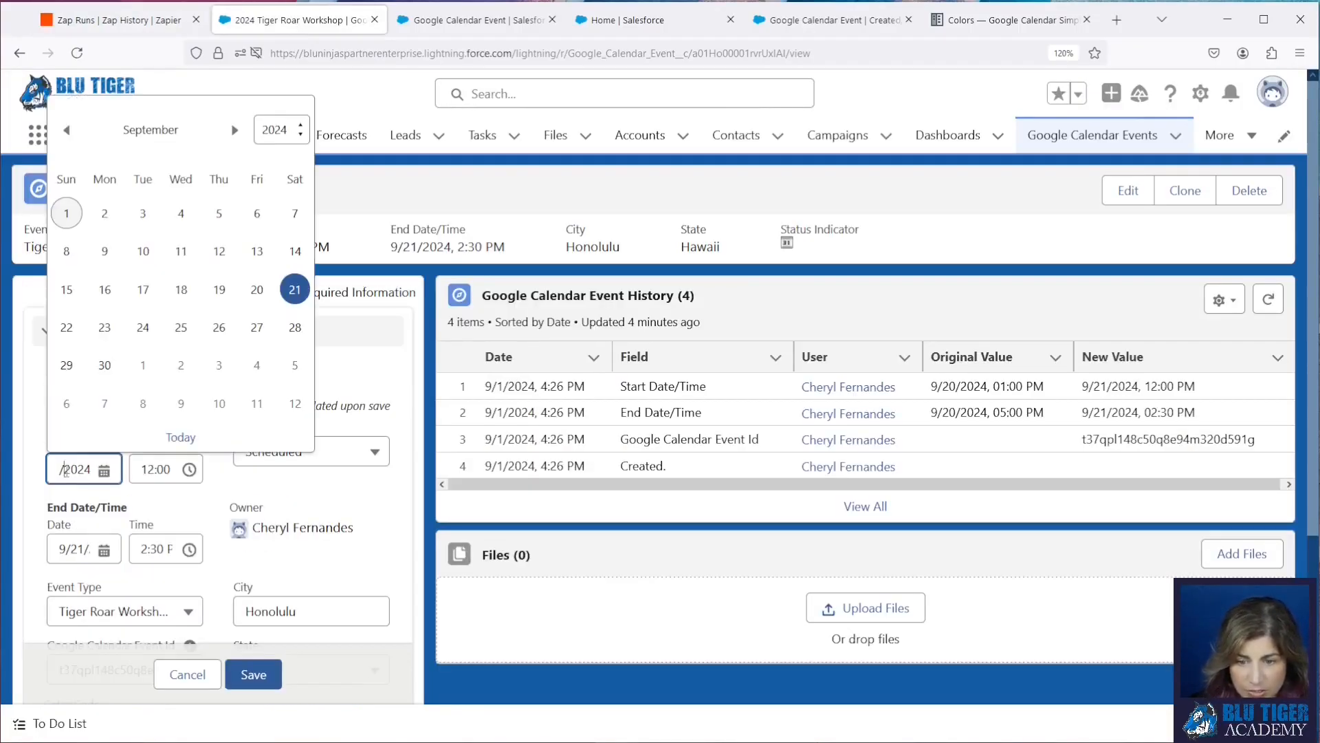
{"action": "left_click", "coordinate": [109, 289]}
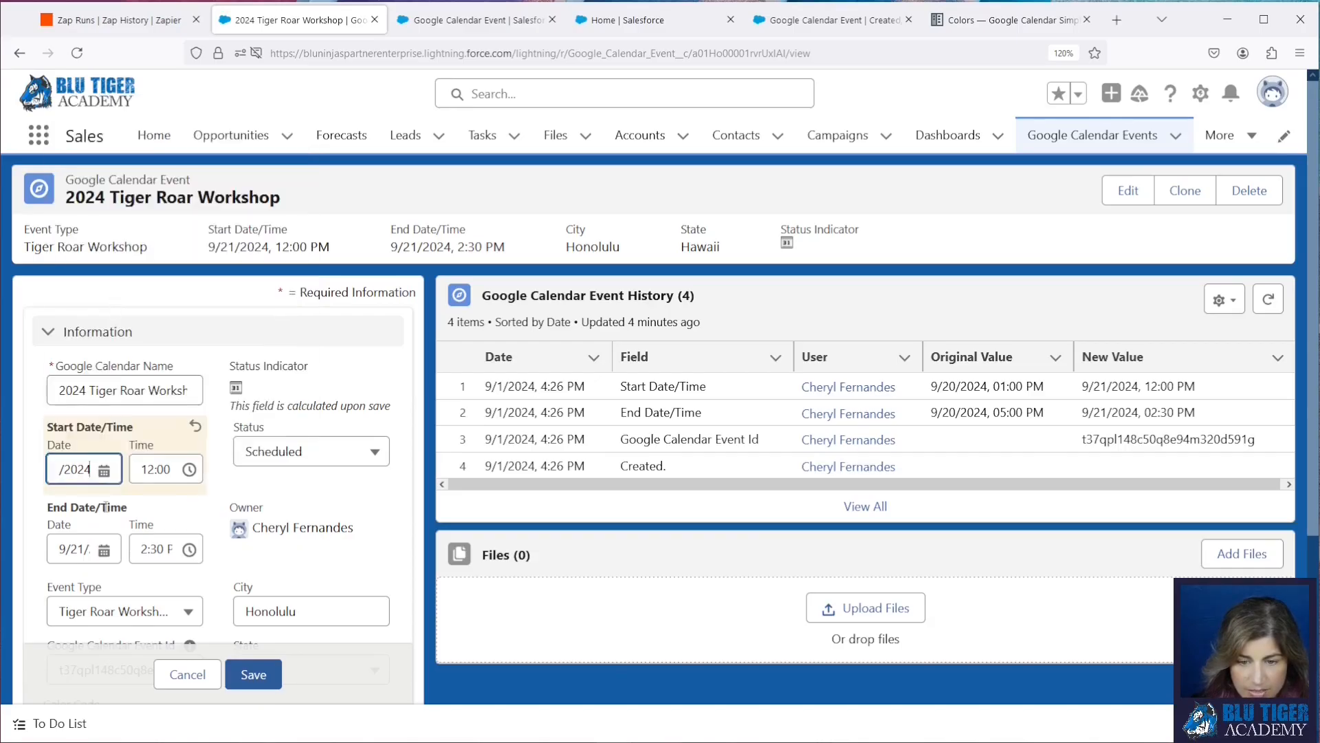
{"action": "left_click", "coordinate": [82, 548]}
{"action": "left_click", "coordinate": [106, 368]}
{"action": "left_click", "coordinate": [253, 674]}
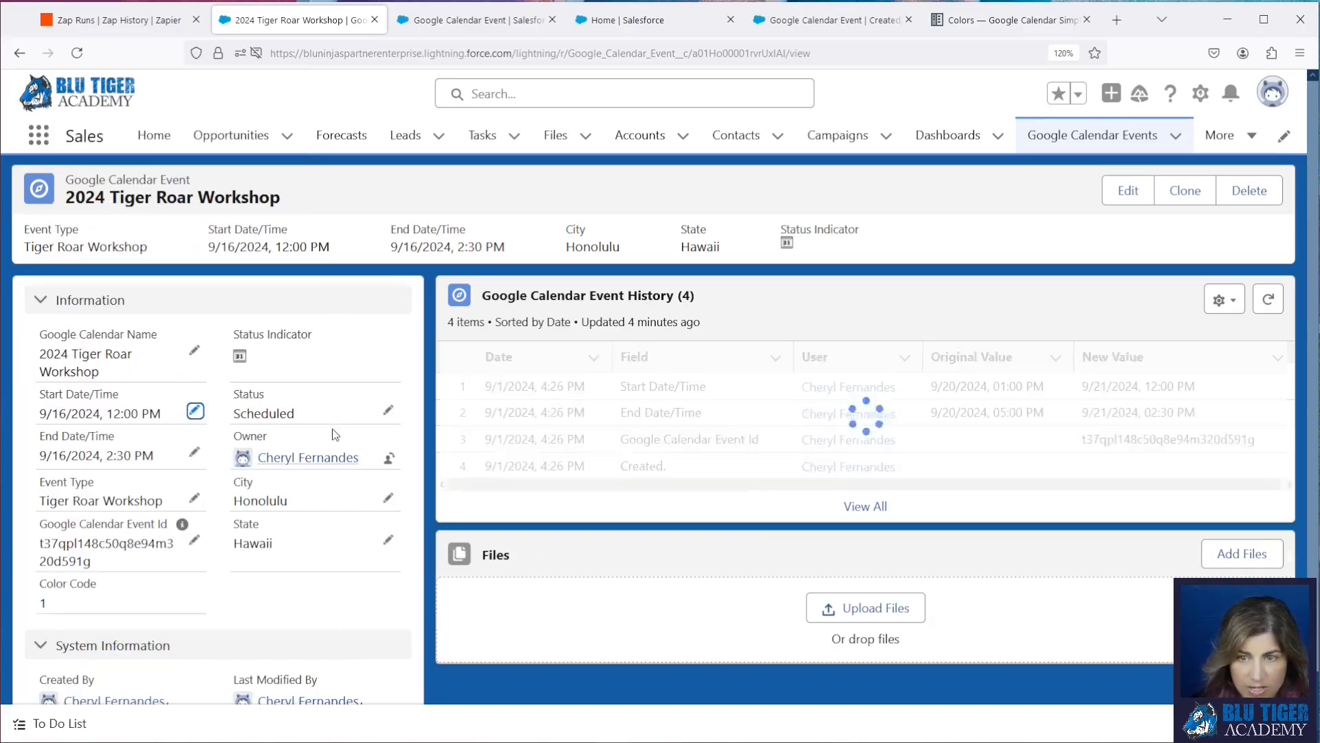
Step: Refresh the Zap history for the date-change run and check the rescheduled workshop in Google Calendar's week of September 15
{"action": "left_click", "coordinate": [162, 7]}
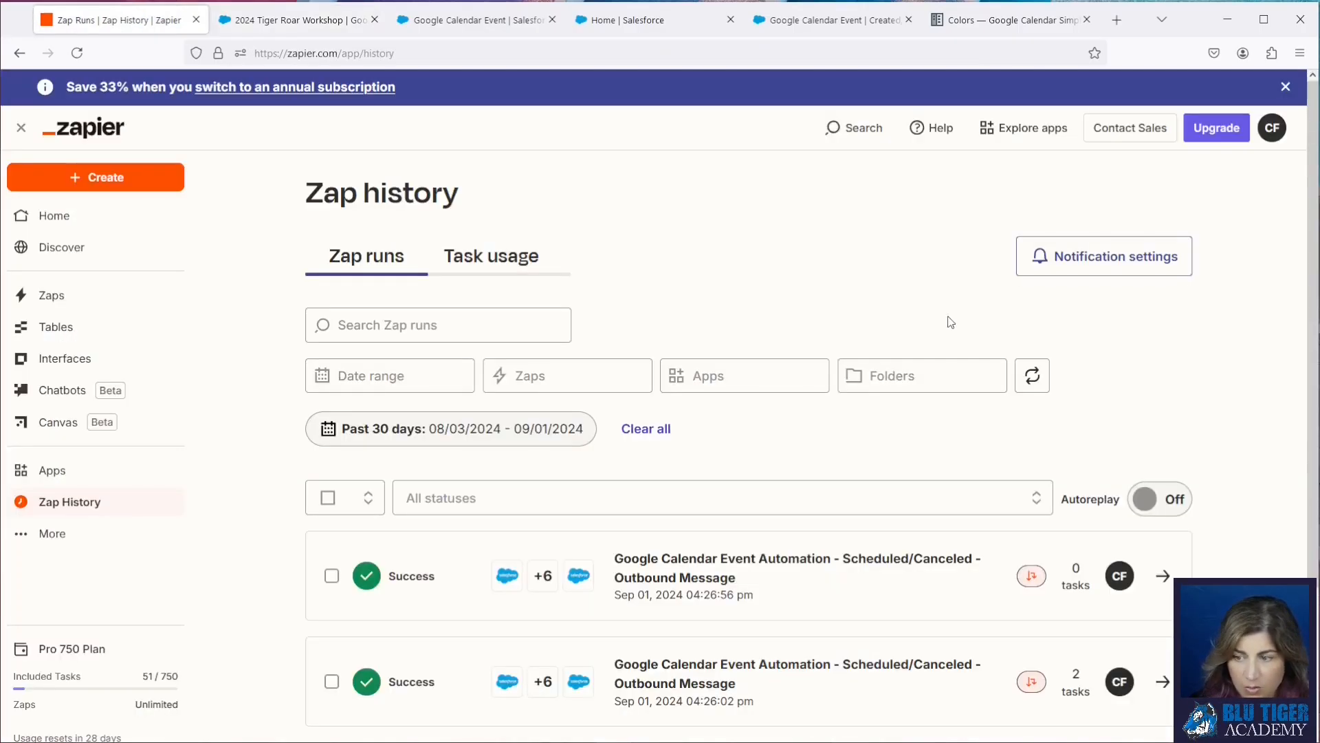
{"action": "left_click", "coordinate": [1038, 391]}
{"action": "left_click", "coordinate": [1038, 390]}
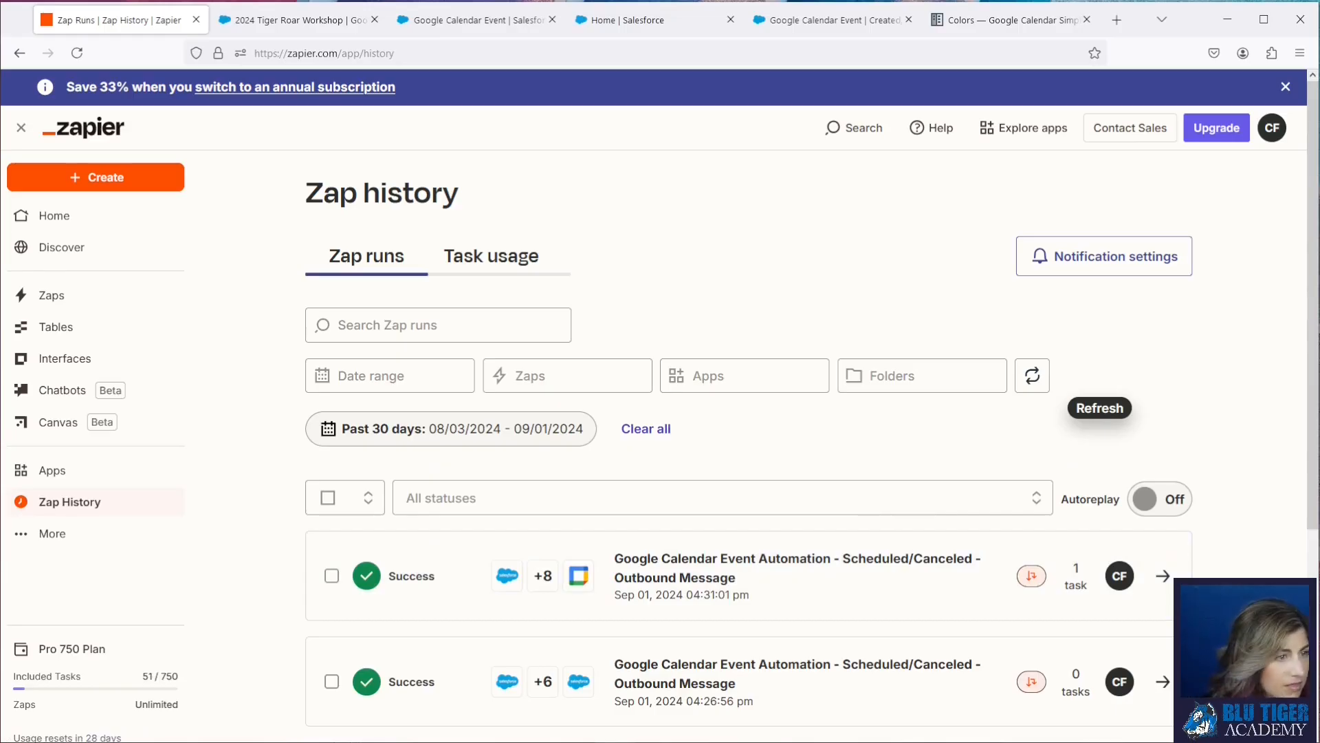
{"action": "left_click_drag", "start_coordinate": [0, 35], "coordinate": [650, 44]}
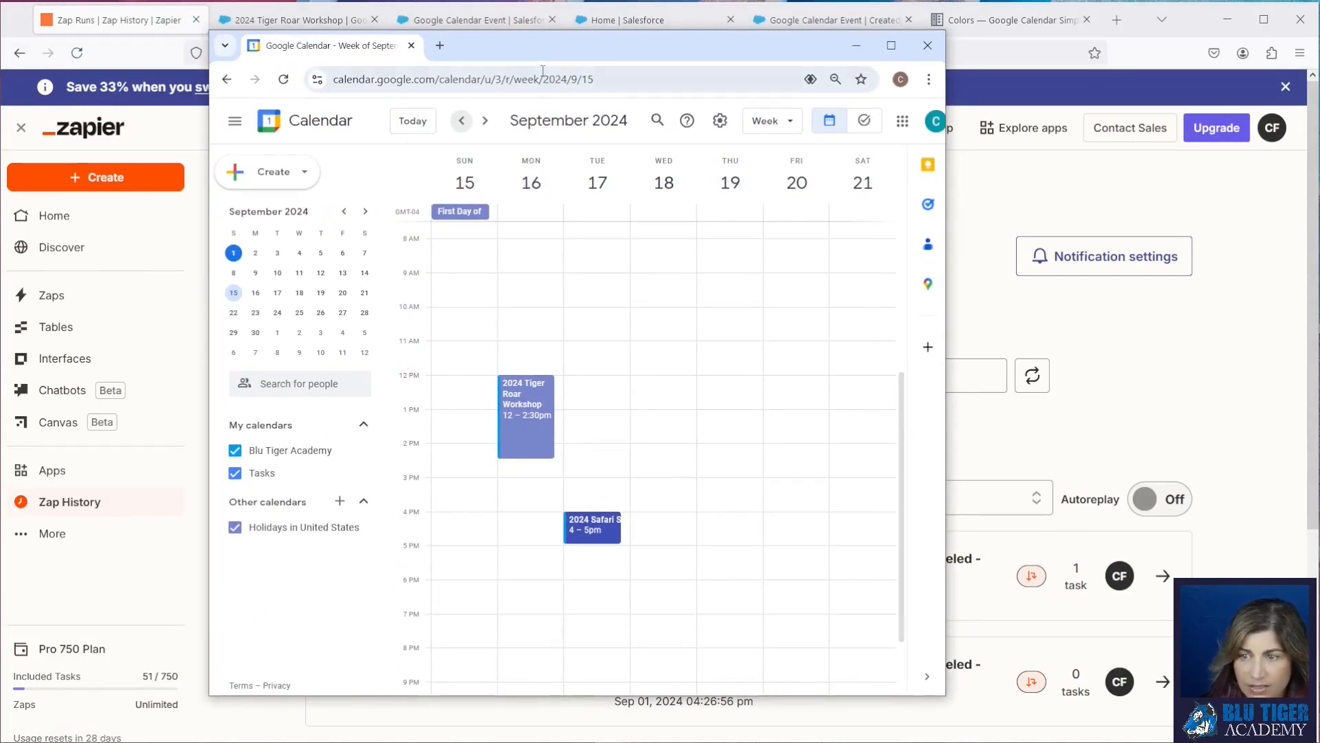
{"action": "left_click_drag", "start_coordinate": [540, 54], "coordinate": [0, 76]}
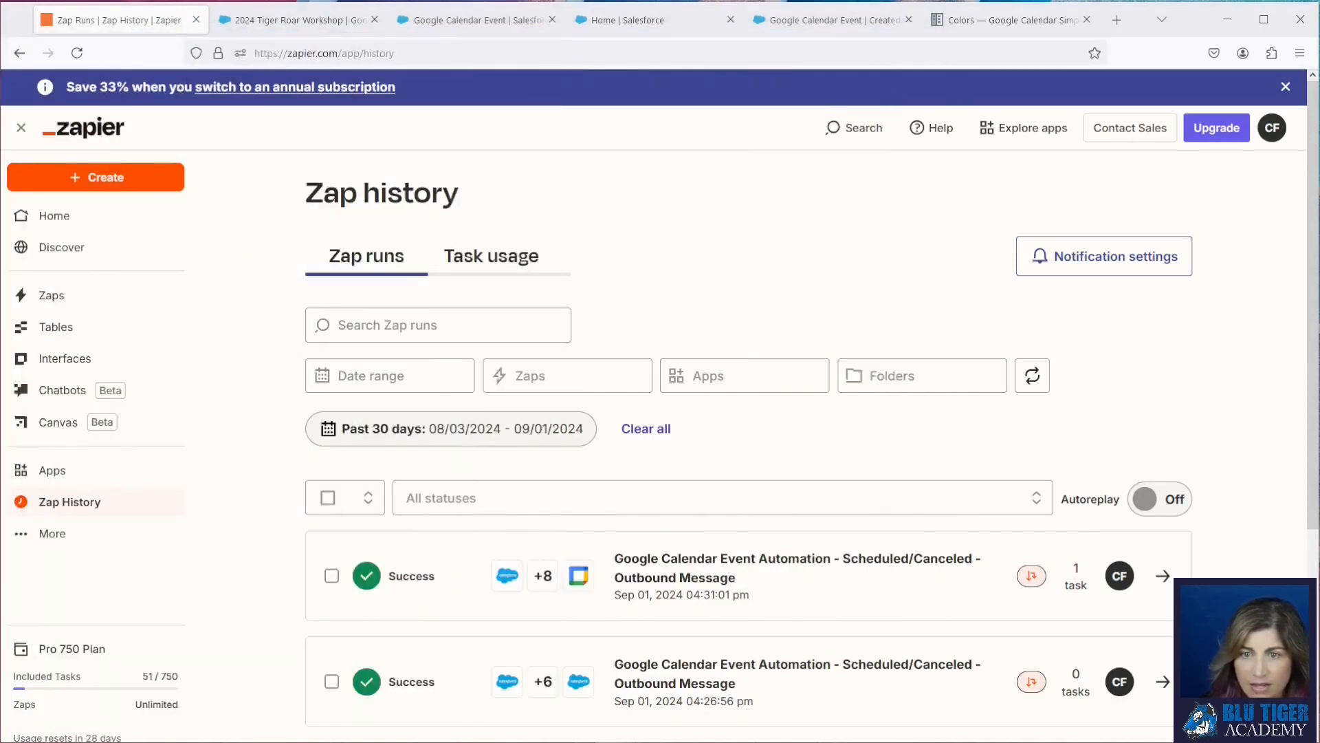
Step: Set the 2024 Tiger Roar Workshop record's status to Canceled in Salesforce and save it
{"action": "left_click", "coordinate": [280, 6]}
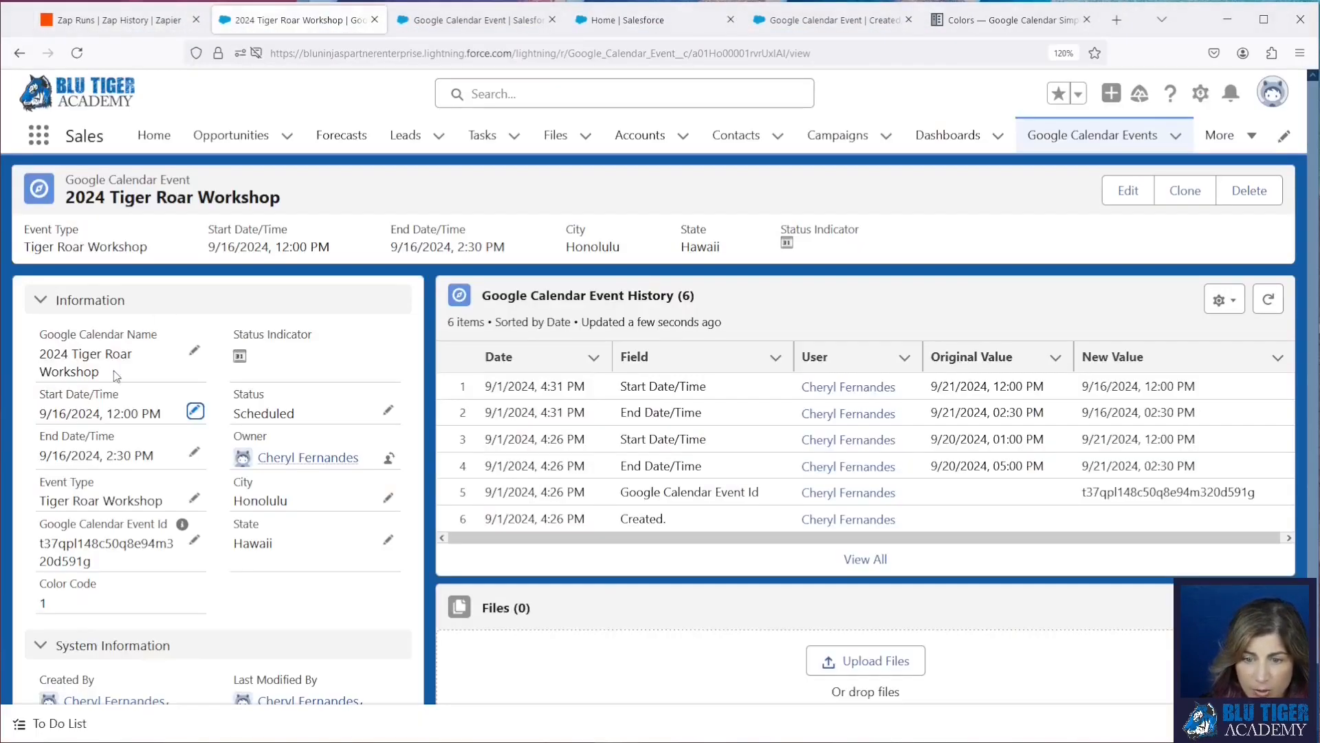
{"action": "left_click", "coordinate": [388, 411]}
{"action": "left_click", "coordinate": [289, 452]}
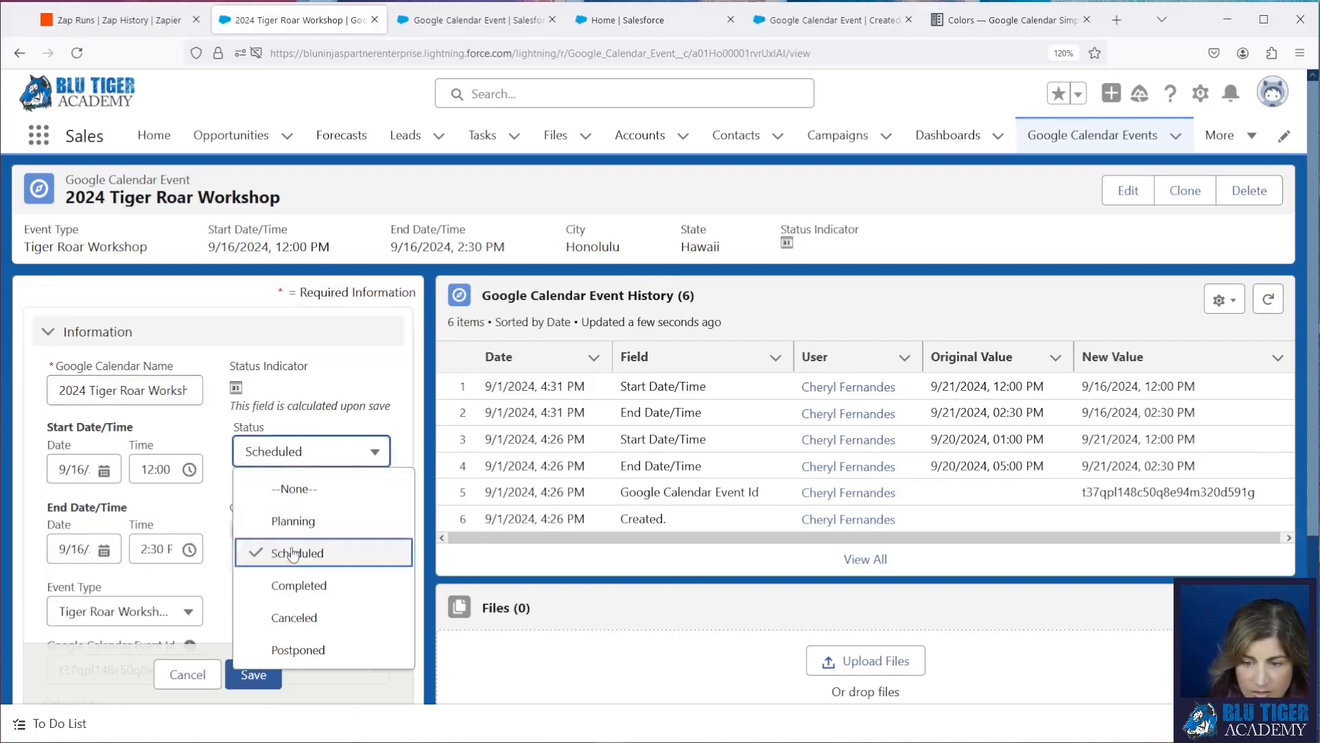
{"action": "left_click", "coordinate": [294, 618]}
{"action": "left_click", "coordinate": [266, 676]}
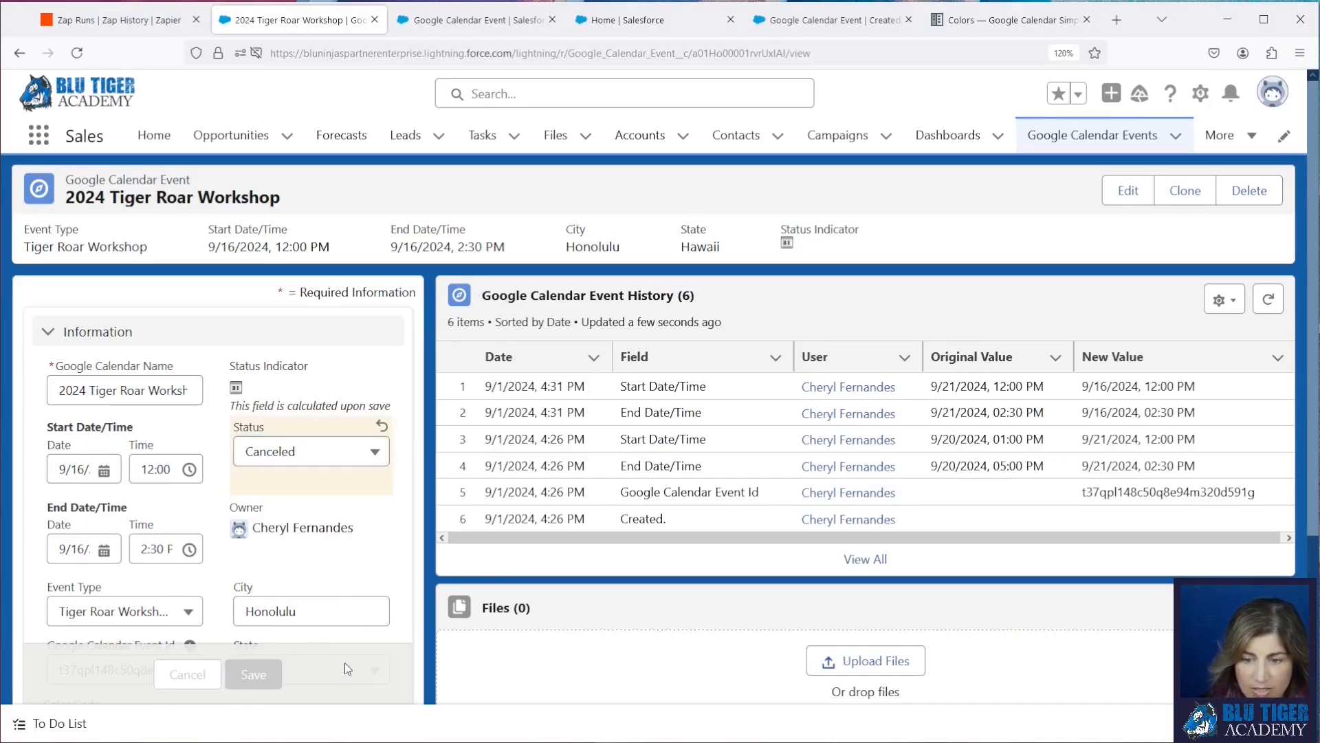
Step: Refresh the Zap history for the cancellation run and check Google Calendar for the workshop's removal on September 16
{"action": "left_click", "coordinate": [110, 20]}
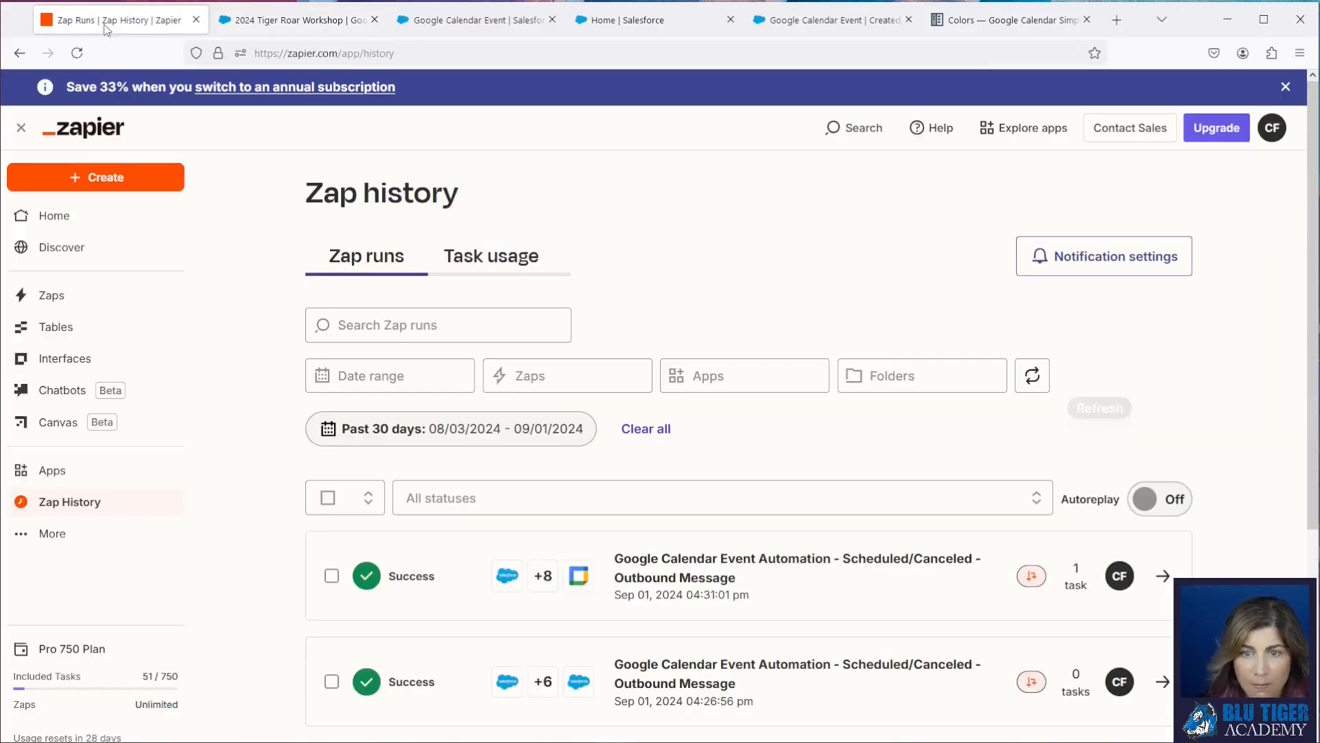
{"action": "left_click", "coordinate": [1033, 387]}
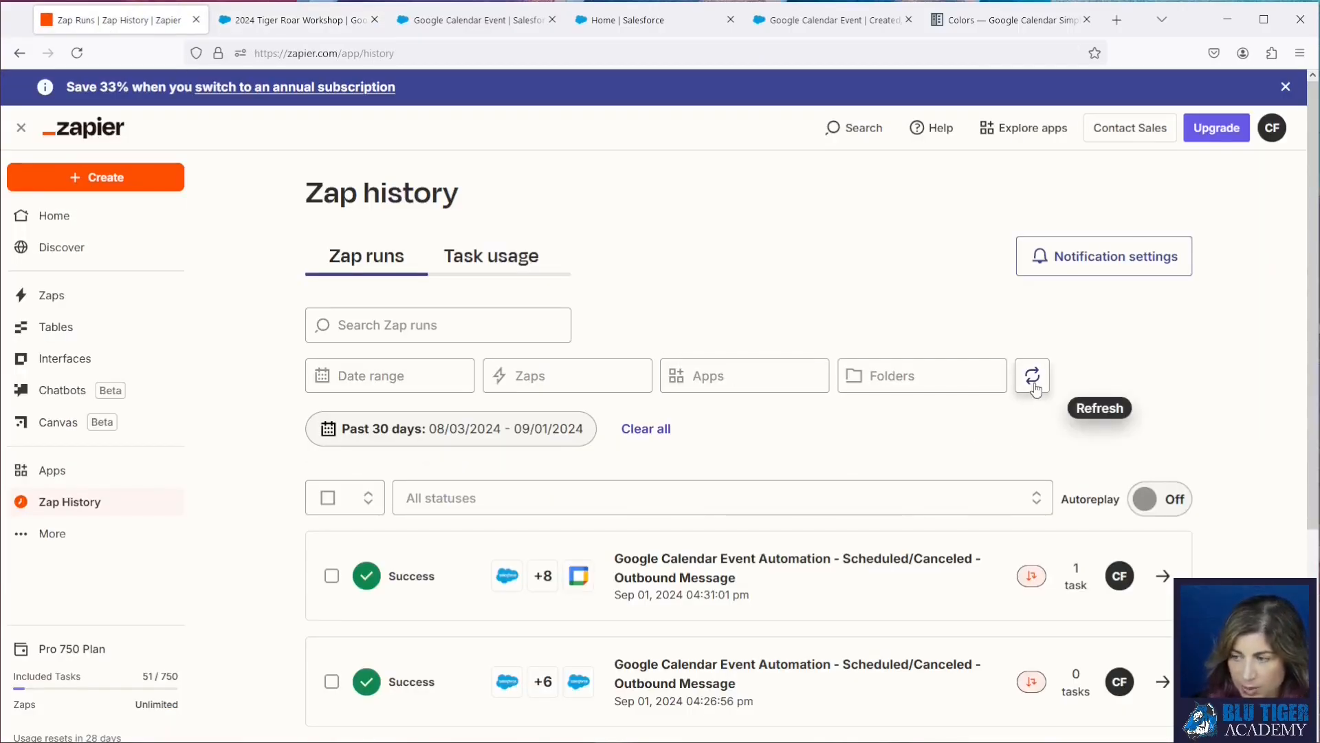
{"action": "left_click", "coordinate": [1035, 389]}
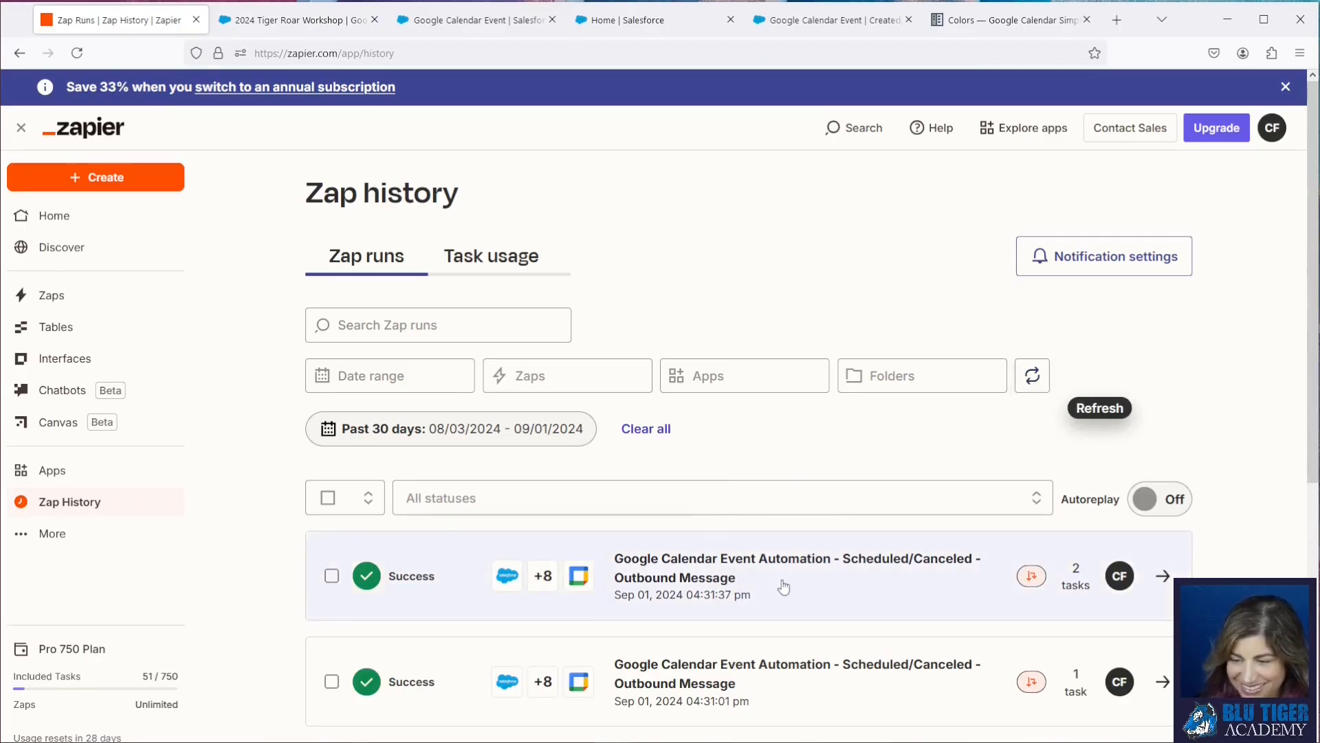
{"action": "left_click_drag", "start_coordinate": [0, 55], "coordinate": [452, 55]}
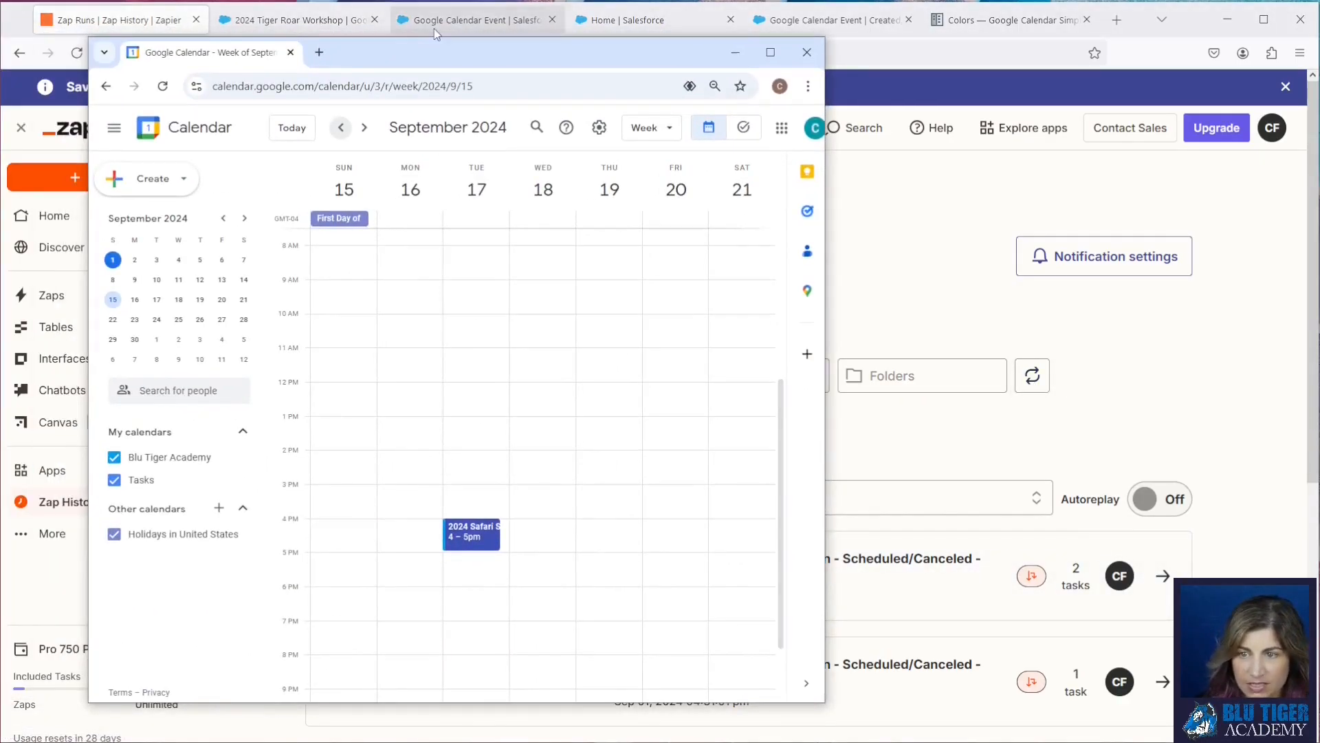
{"action": "left_click_drag", "start_coordinate": [443, 52], "coordinate": [0, 53]}
Step: Return to the 2024 Tiger Roar Workshop record in Salesforce and reload it to check its updated fields
{"action": "left_click", "coordinate": [294, 21]}
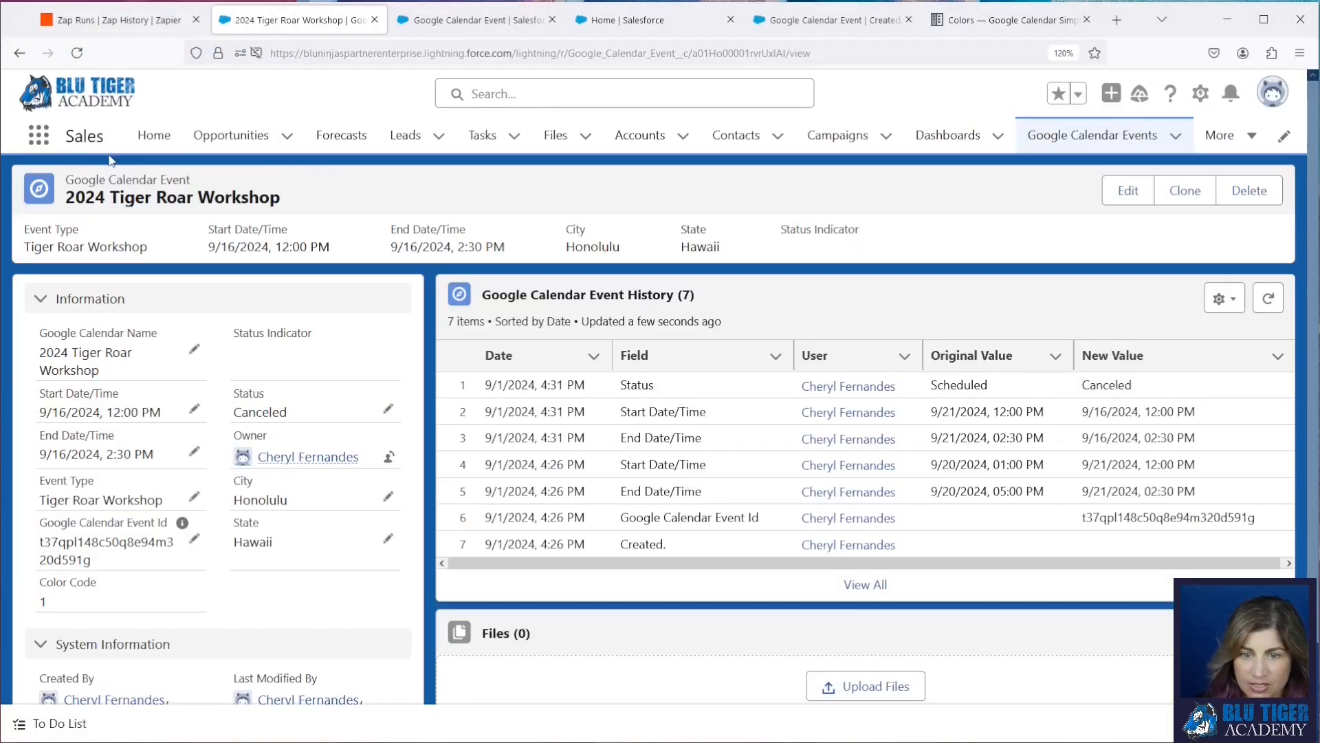
{"action": "left_click", "coordinate": [77, 54]}
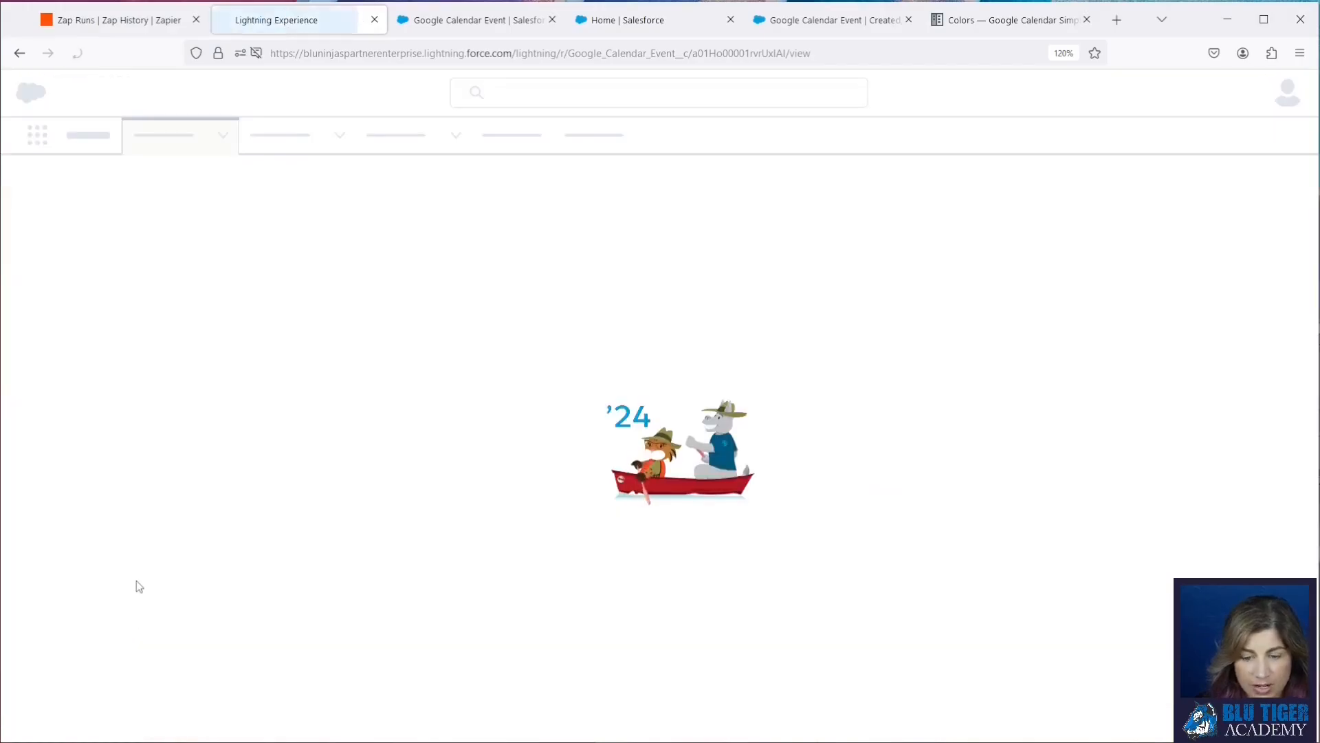